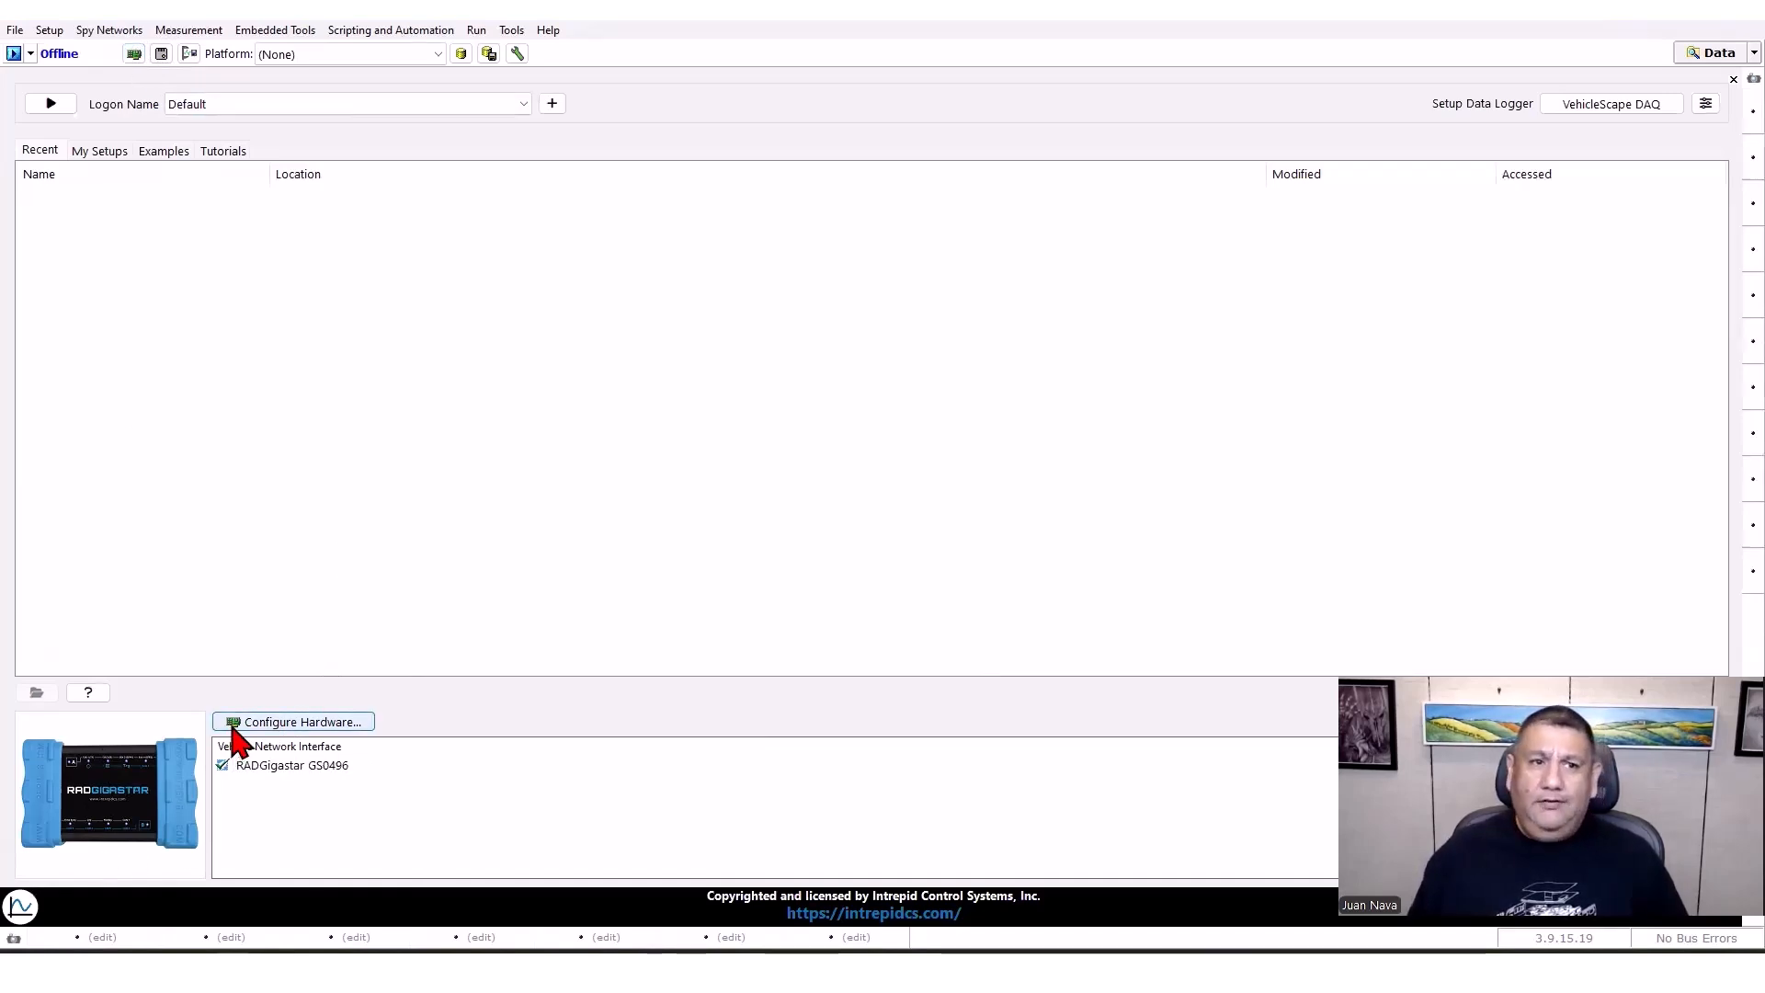
Open the hardware configuration and connect to the RADGigastar interface.
{"action": "left_click", "coordinate": [235, 725]}
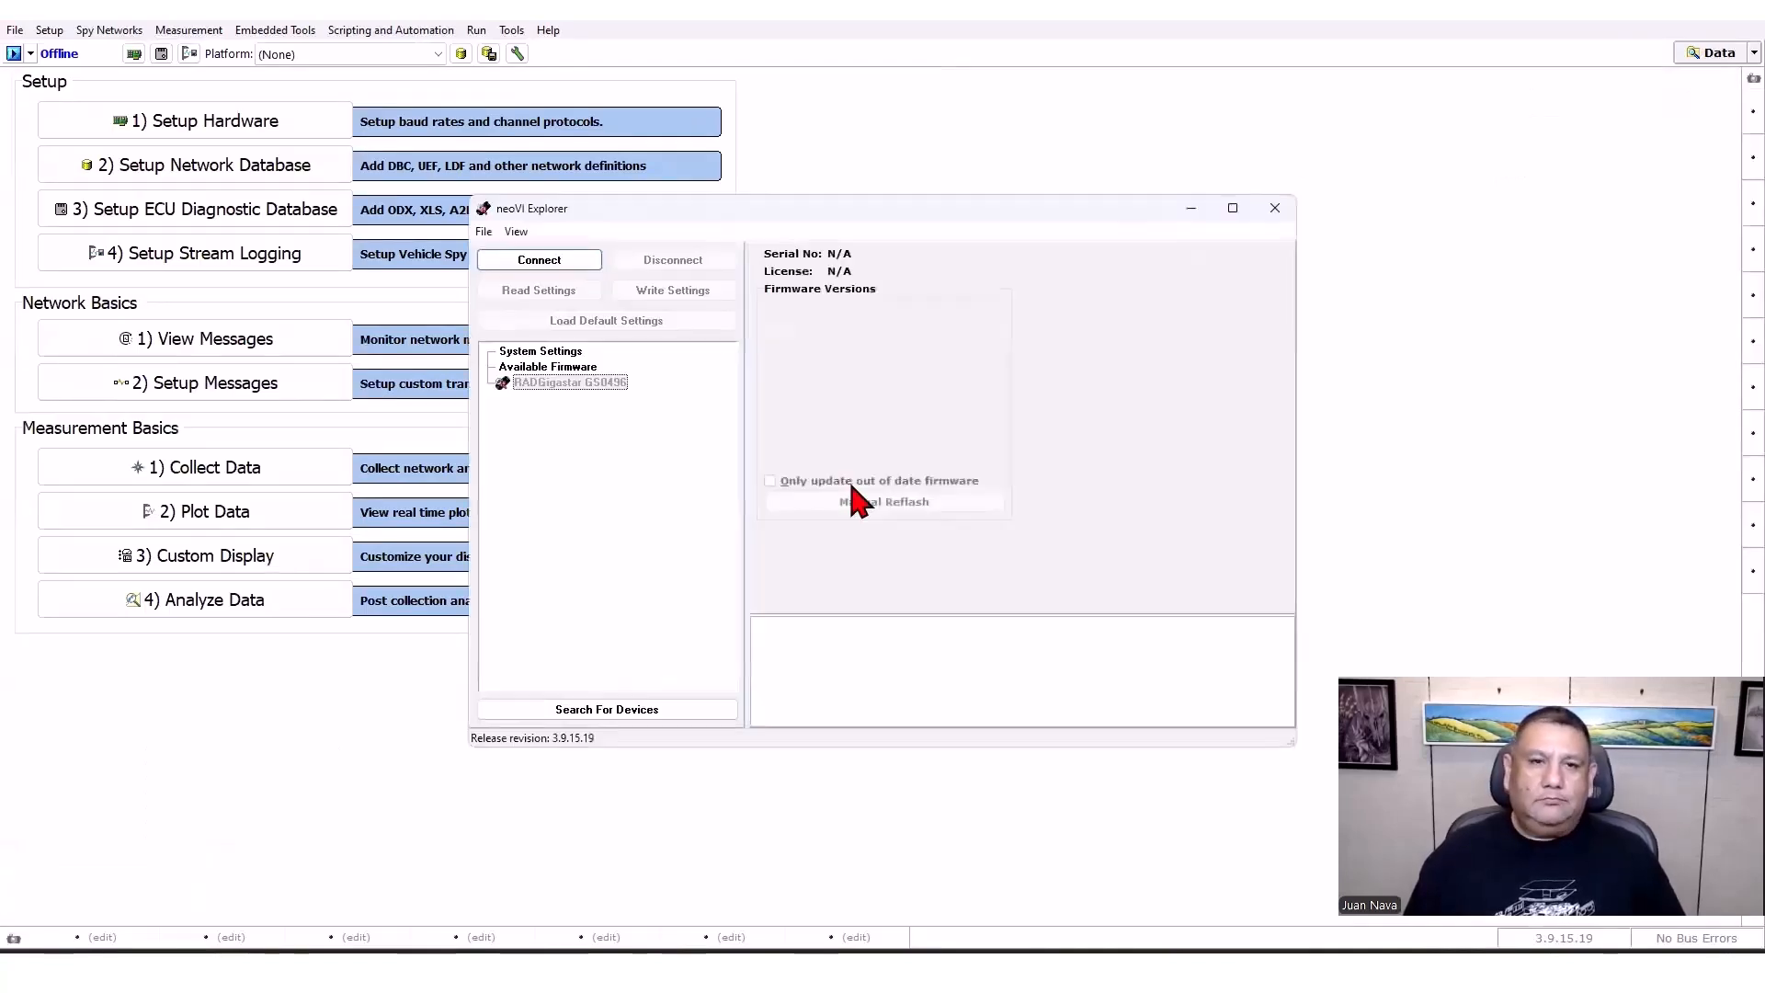
{"action": "left_click", "coordinate": [567, 385]}
{"action": "left_click", "coordinate": [551, 265]}
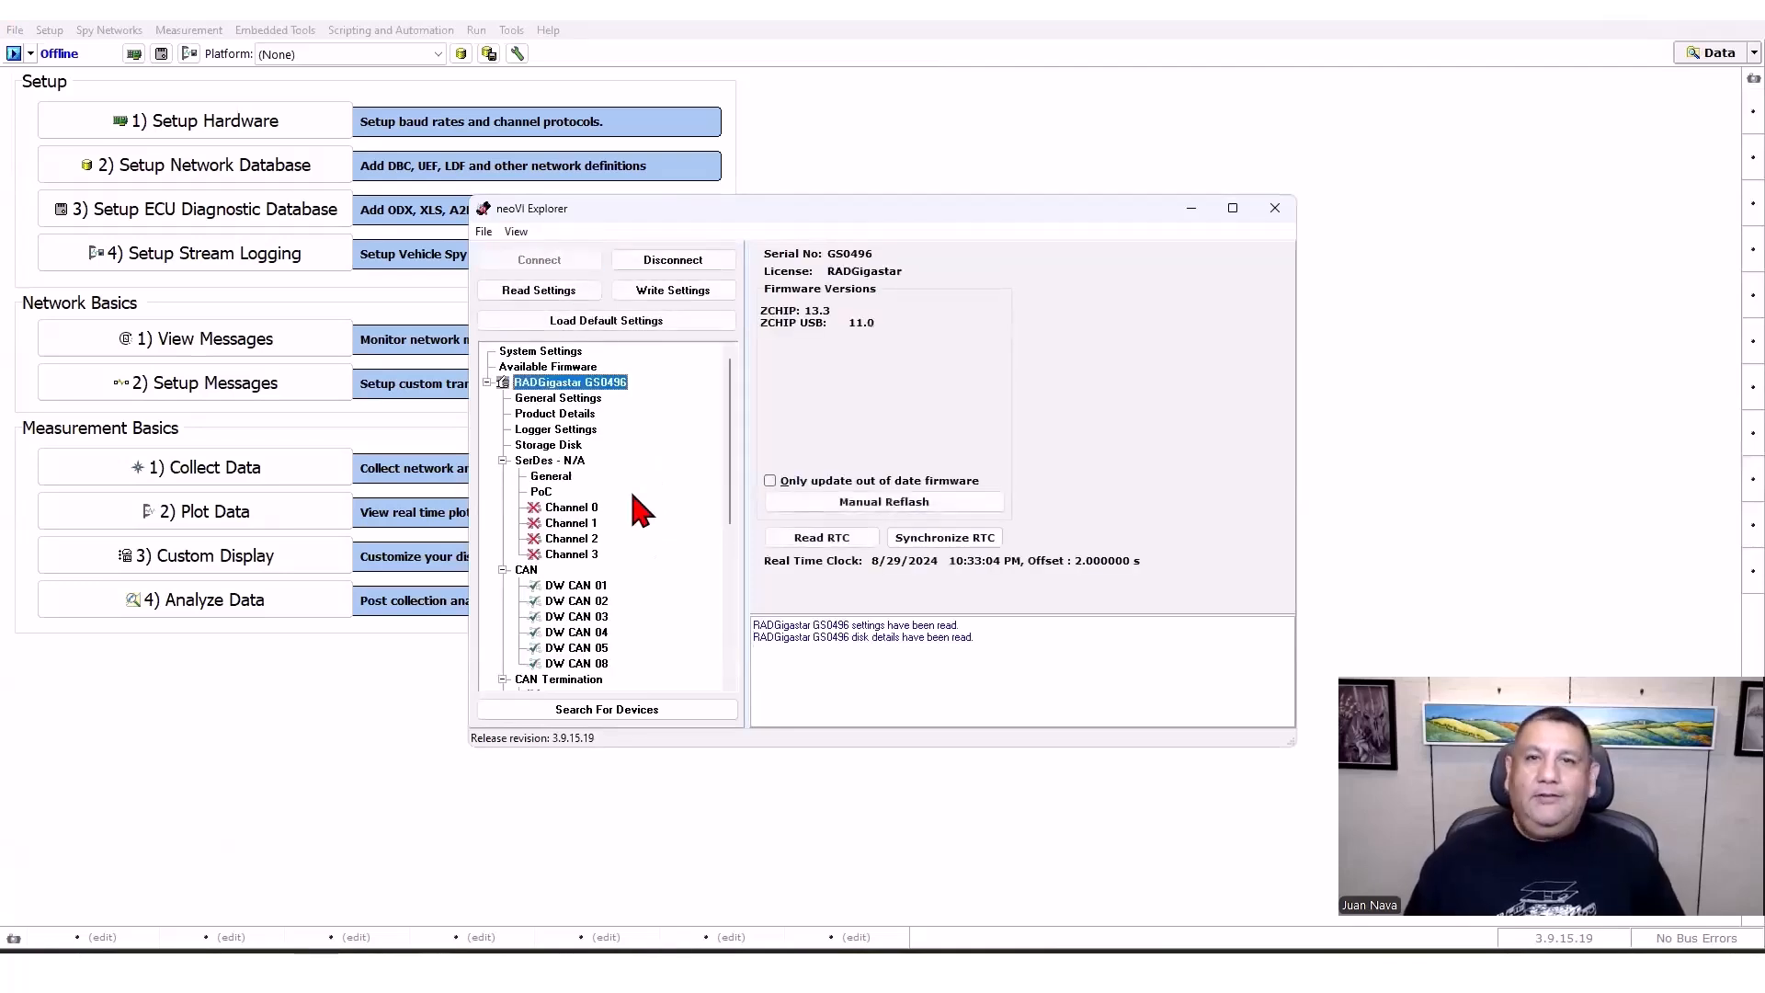
Review the RADGigastar's available networks and examine the baud rate and CAN FD settings of DW CAN 01.
{"action": "scroll", "coordinate": [635, 501], "scroll_direction": "down", "scroll_amount": 2}
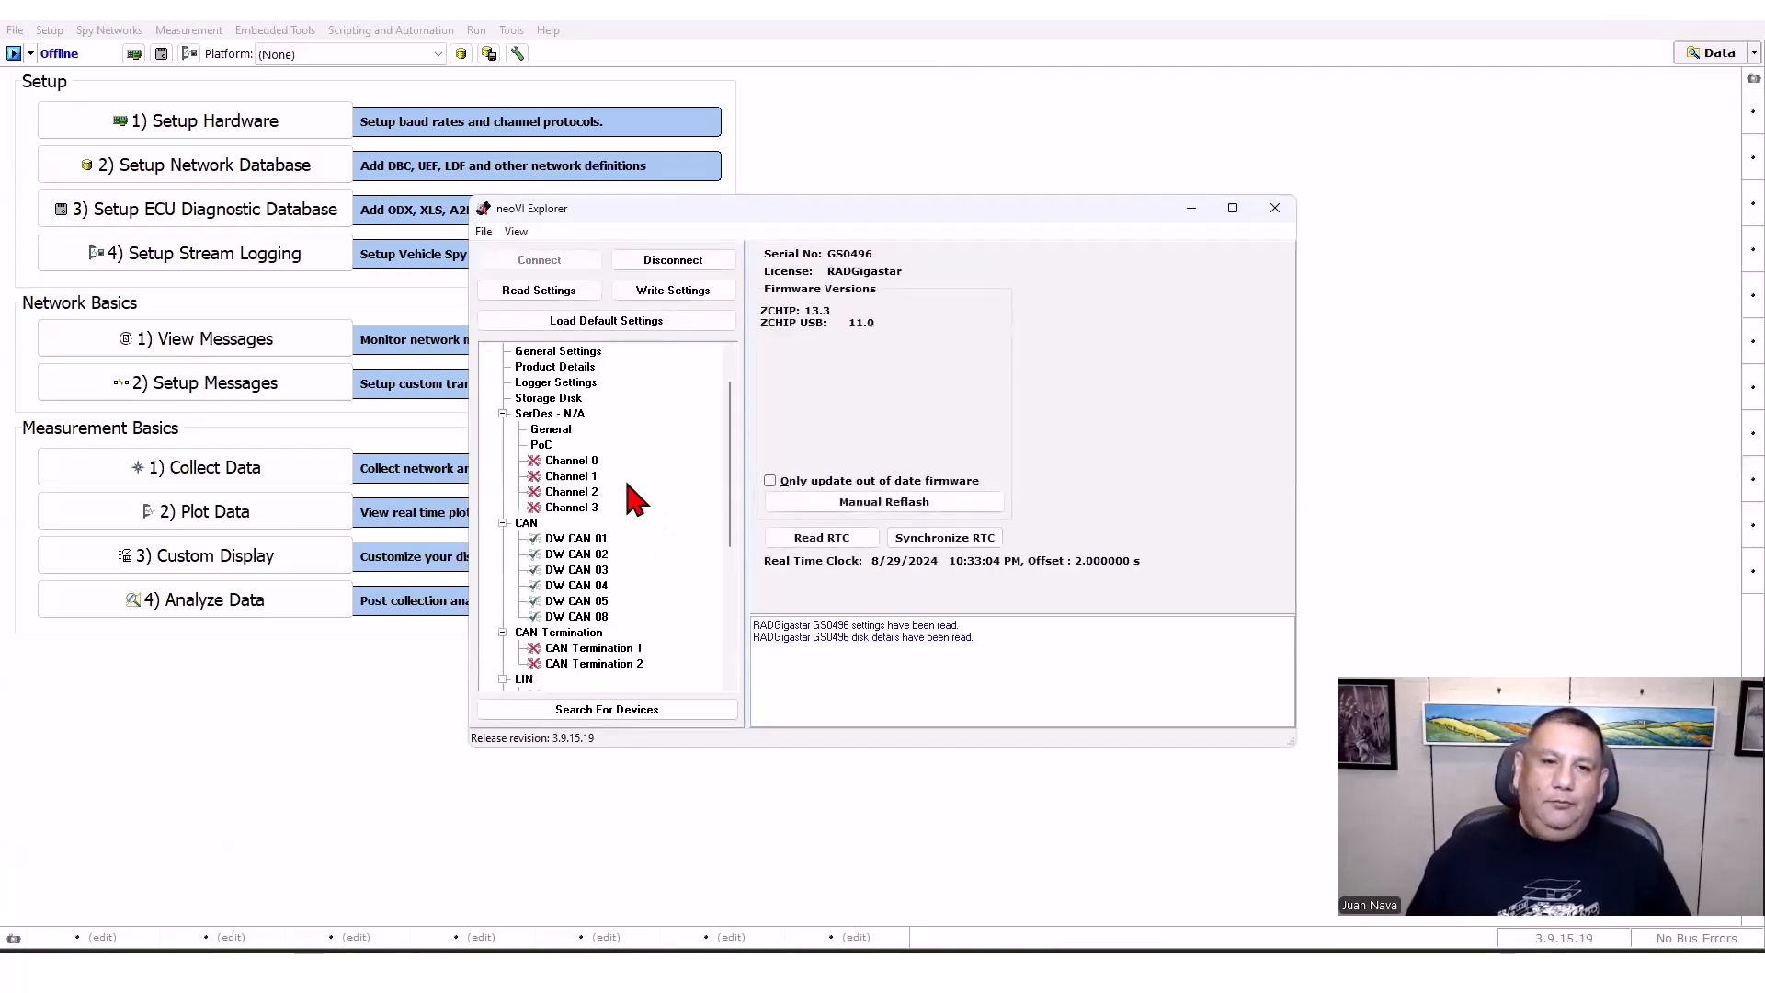
{"action": "scroll", "coordinate": [652, 469], "scroll_direction": "down", "scroll_amount": 3}
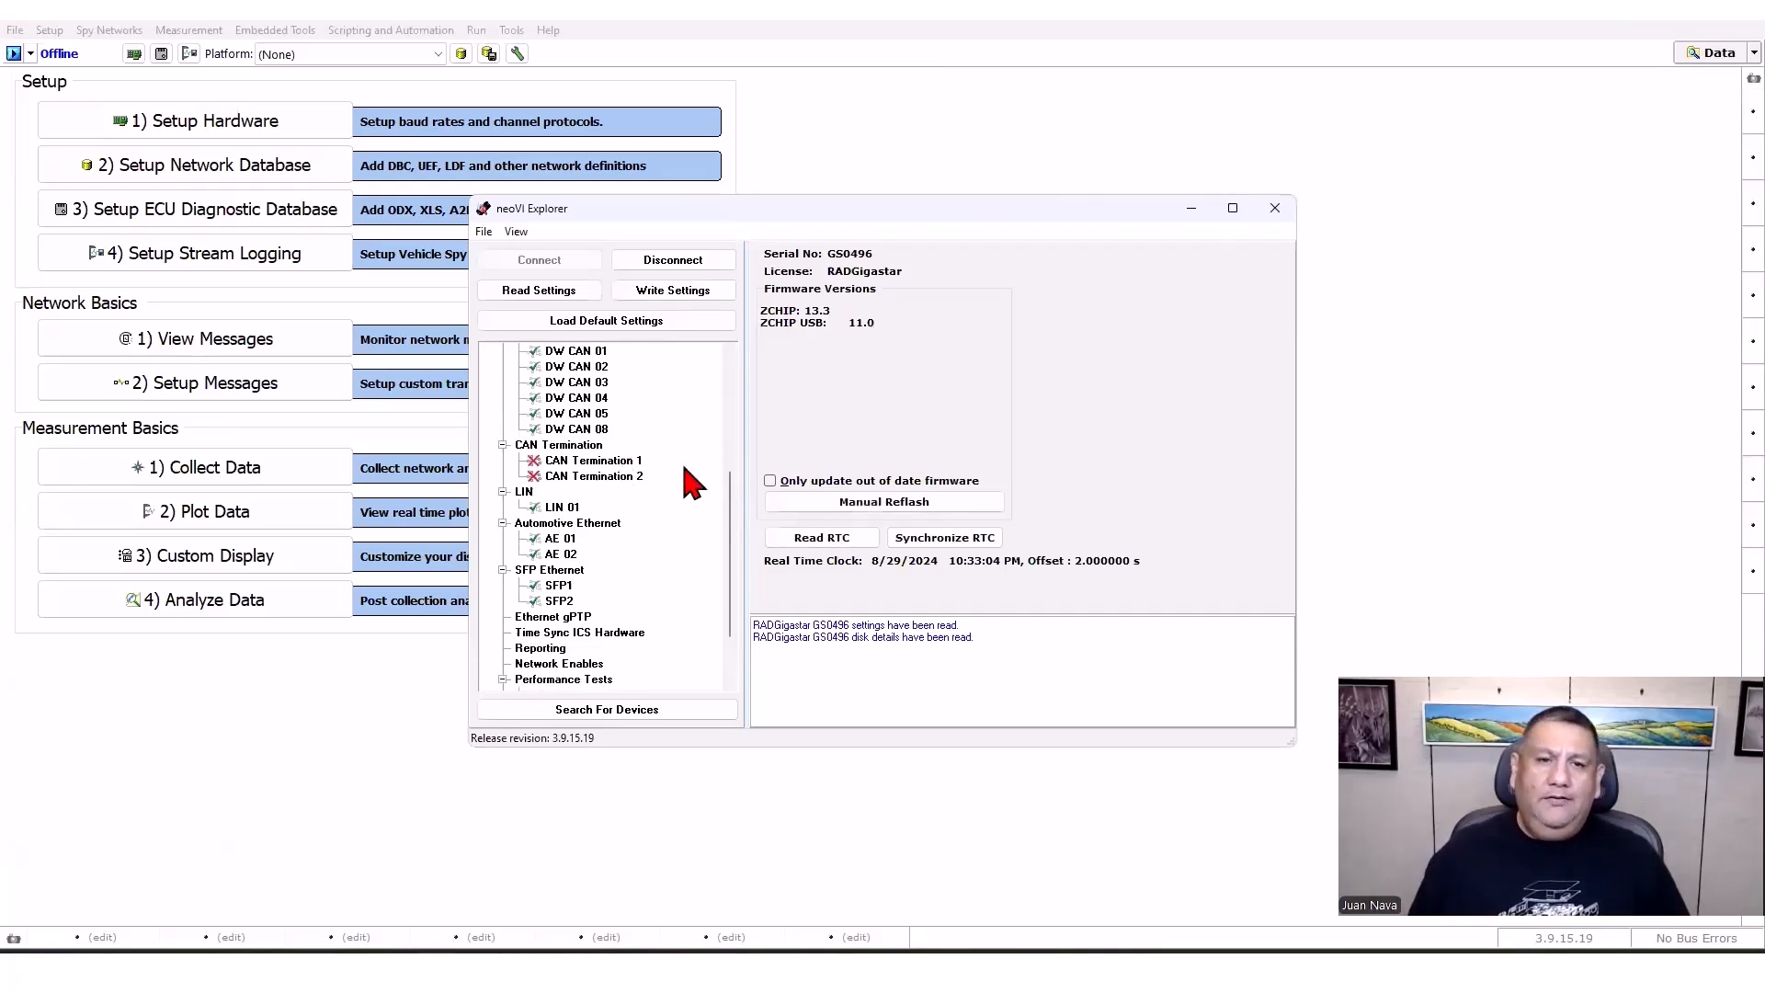
{"action": "scroll", "coordinate": [618, 489], "scroll_direction": "up", "scroll_amount": 5}
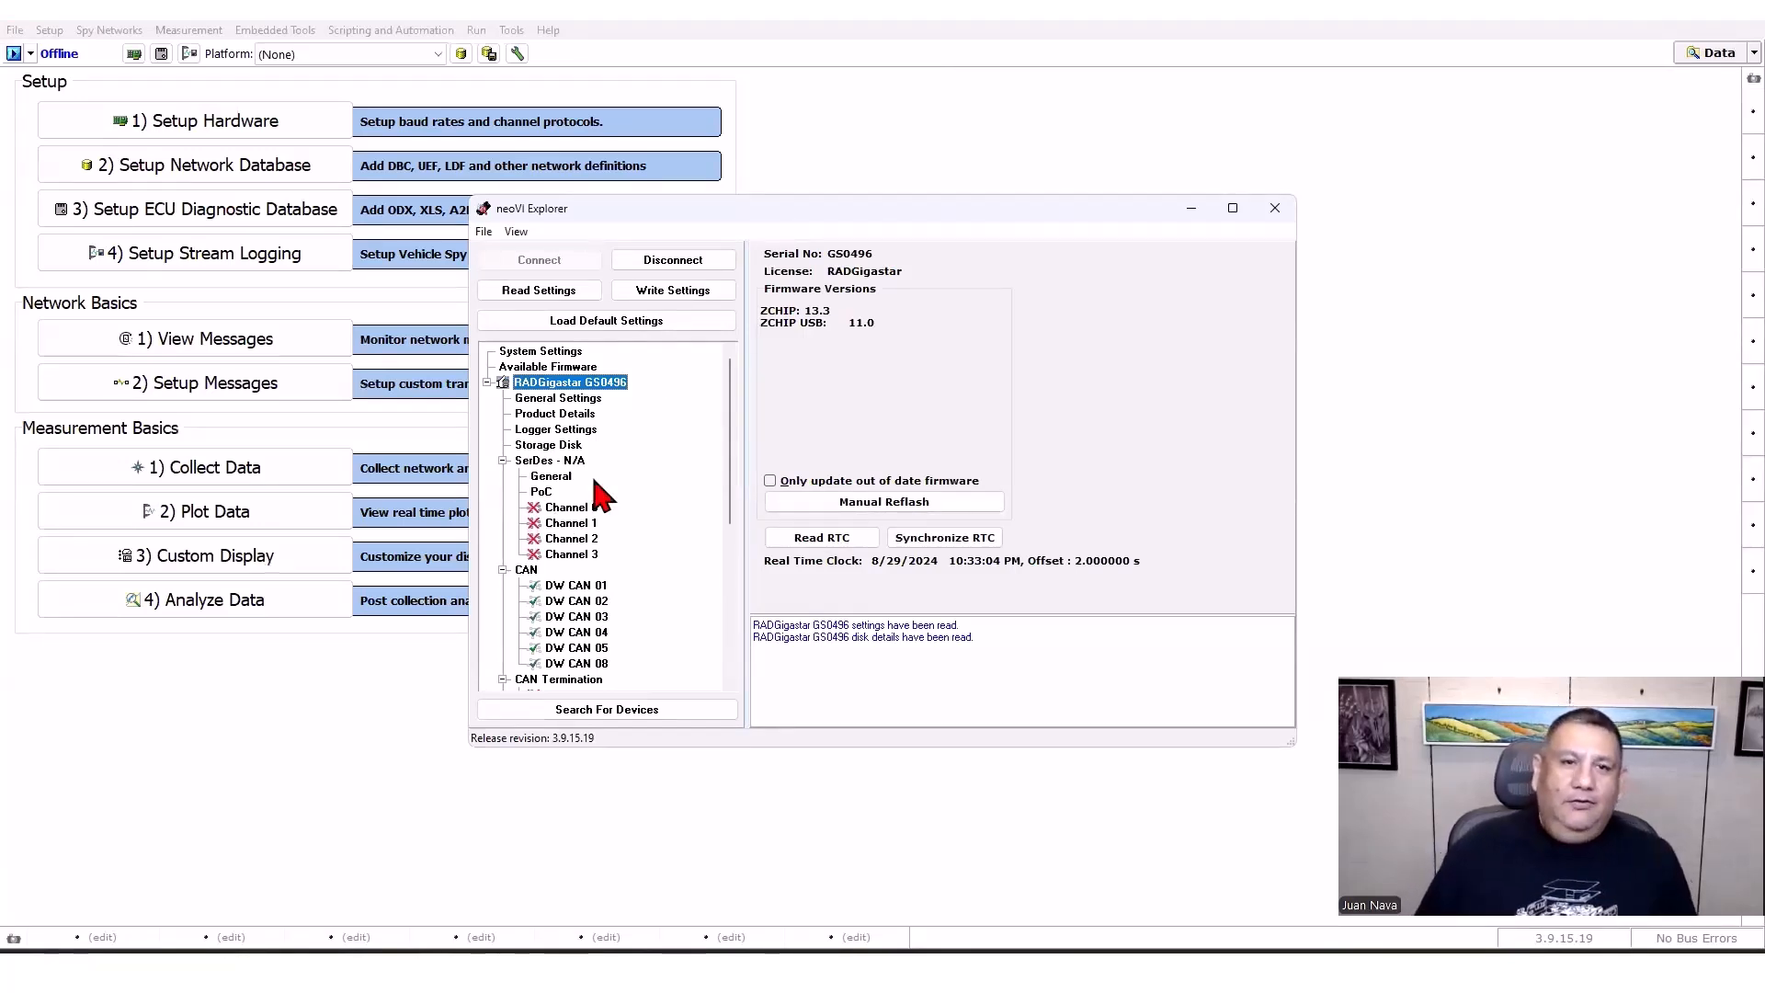
{"action": "scroll", "coordinate": [594, 482], "scroll_direction": "down", "scroll_amount": 1}
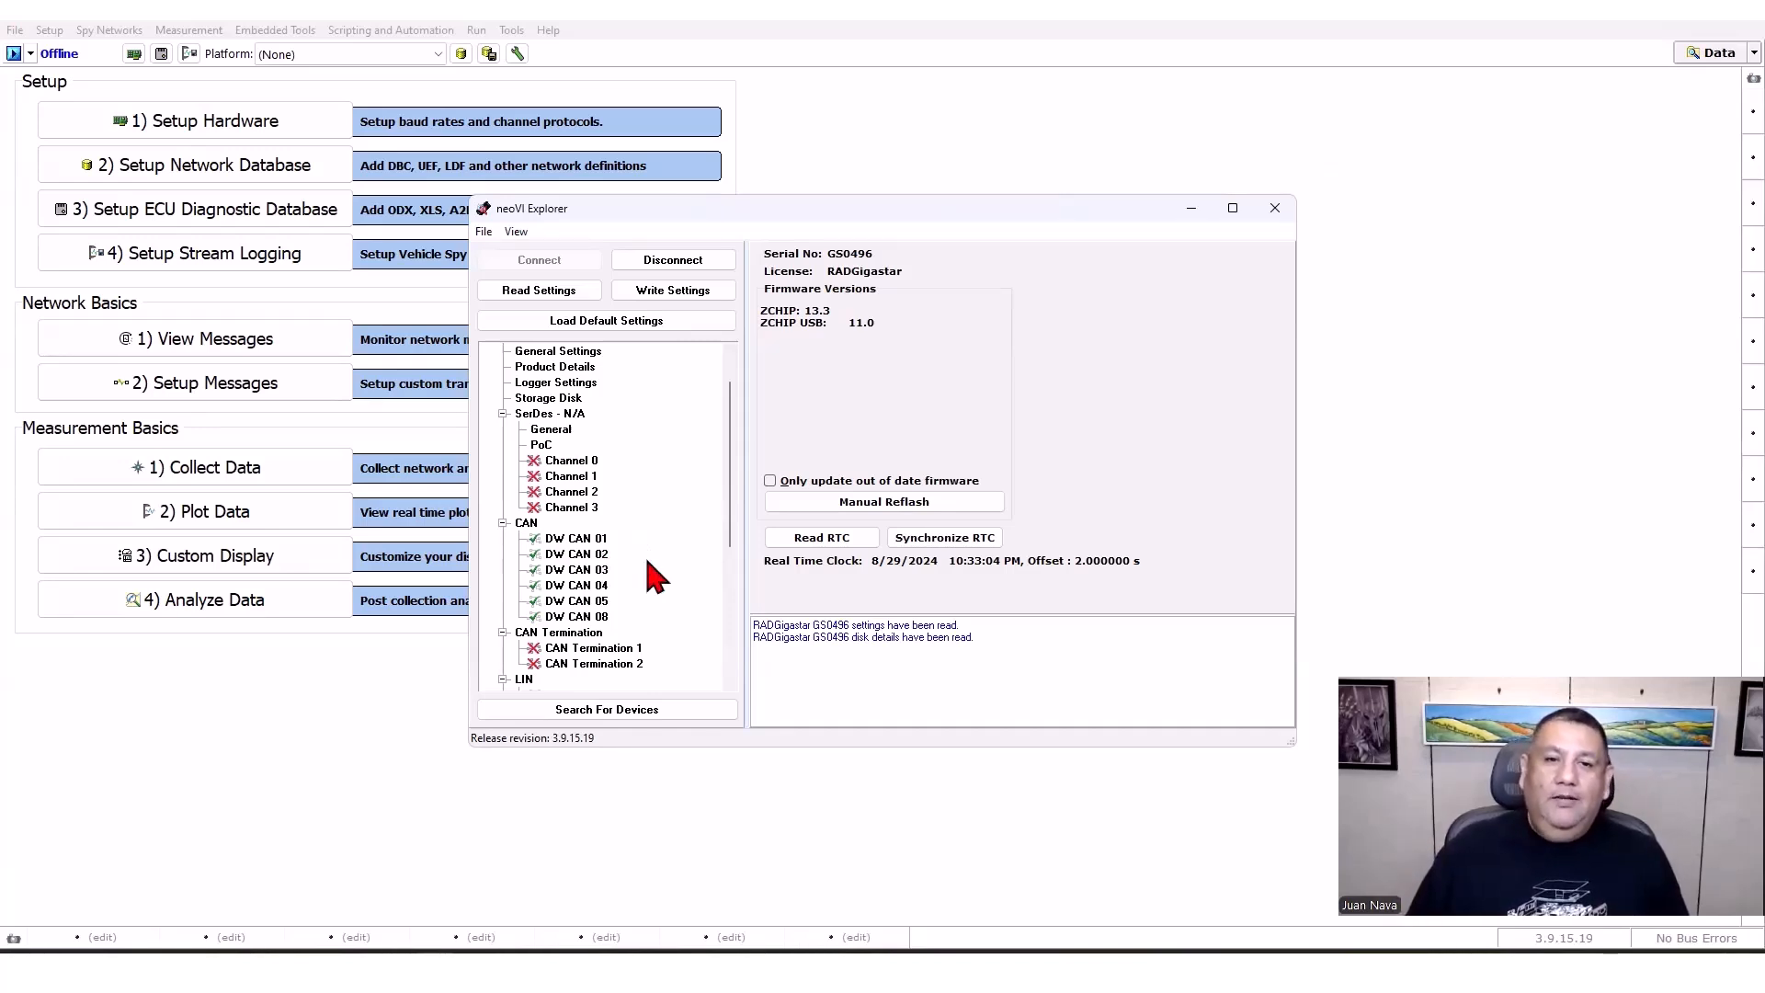
{"action": "scroll", "coordinate": [593, 551], "scroll_direction": "up", "scroll_amount": 1}
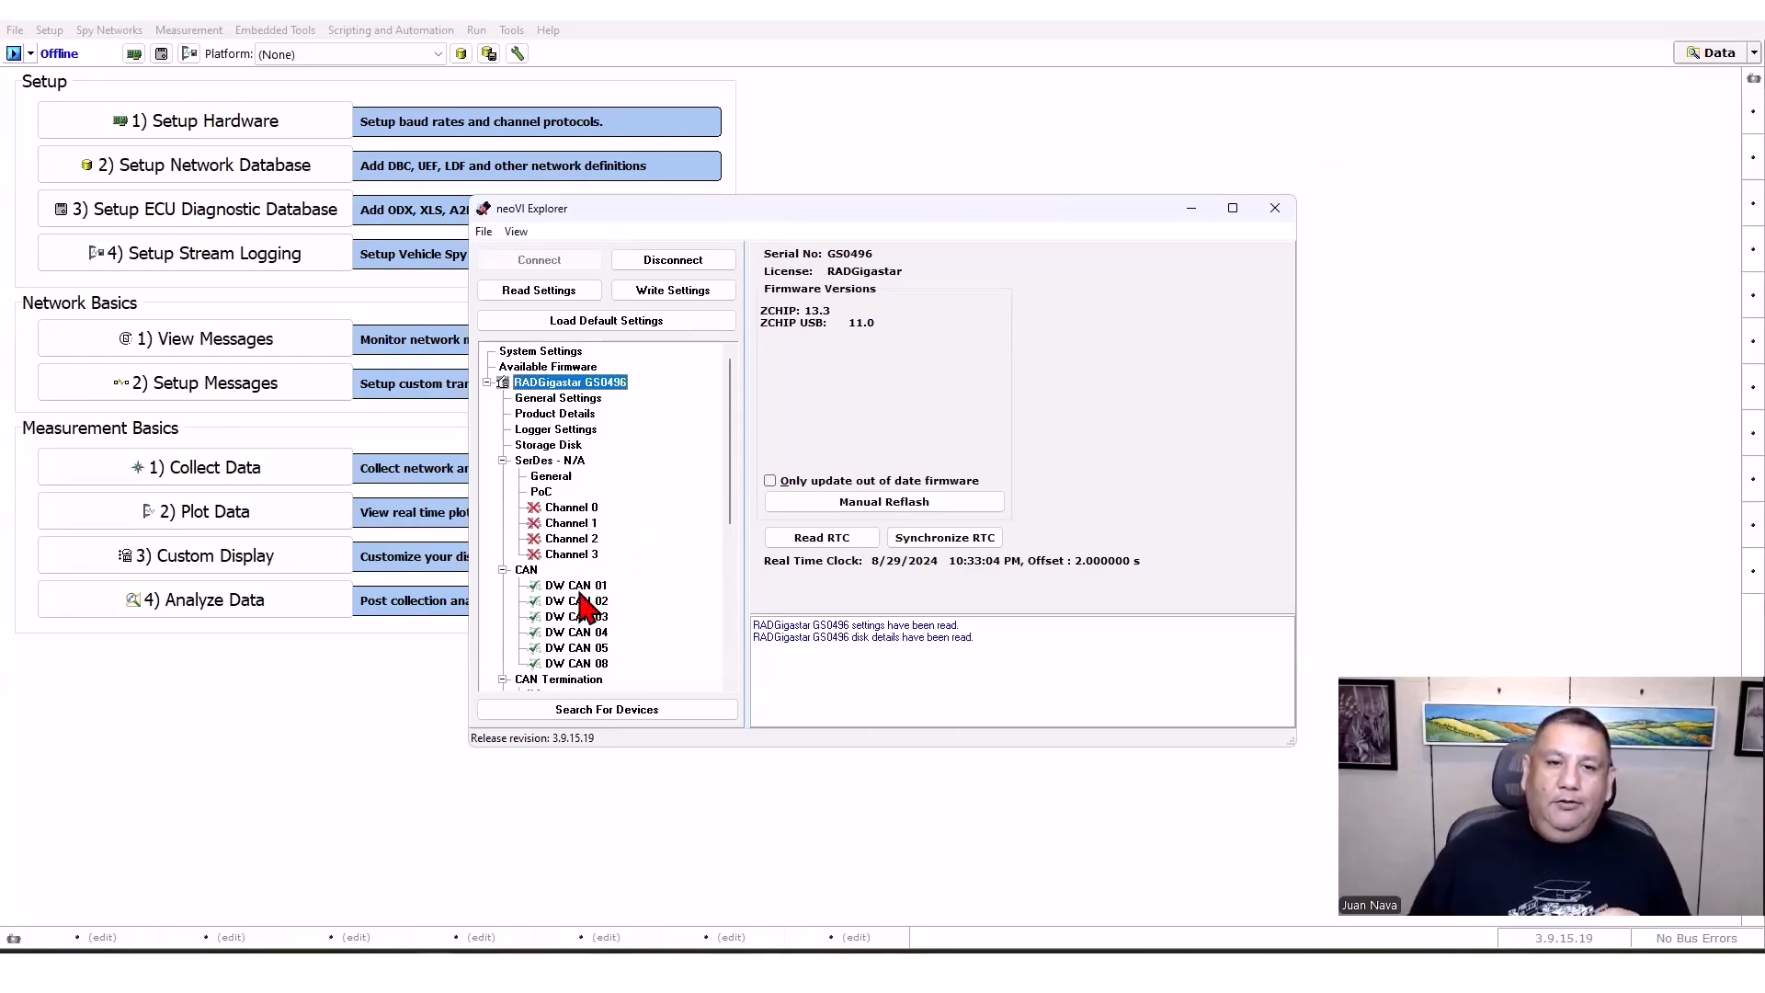
{"action": "scroll", "coordinate": [583, 593], "scroll_direction": "down", "scroll_amount": 1}
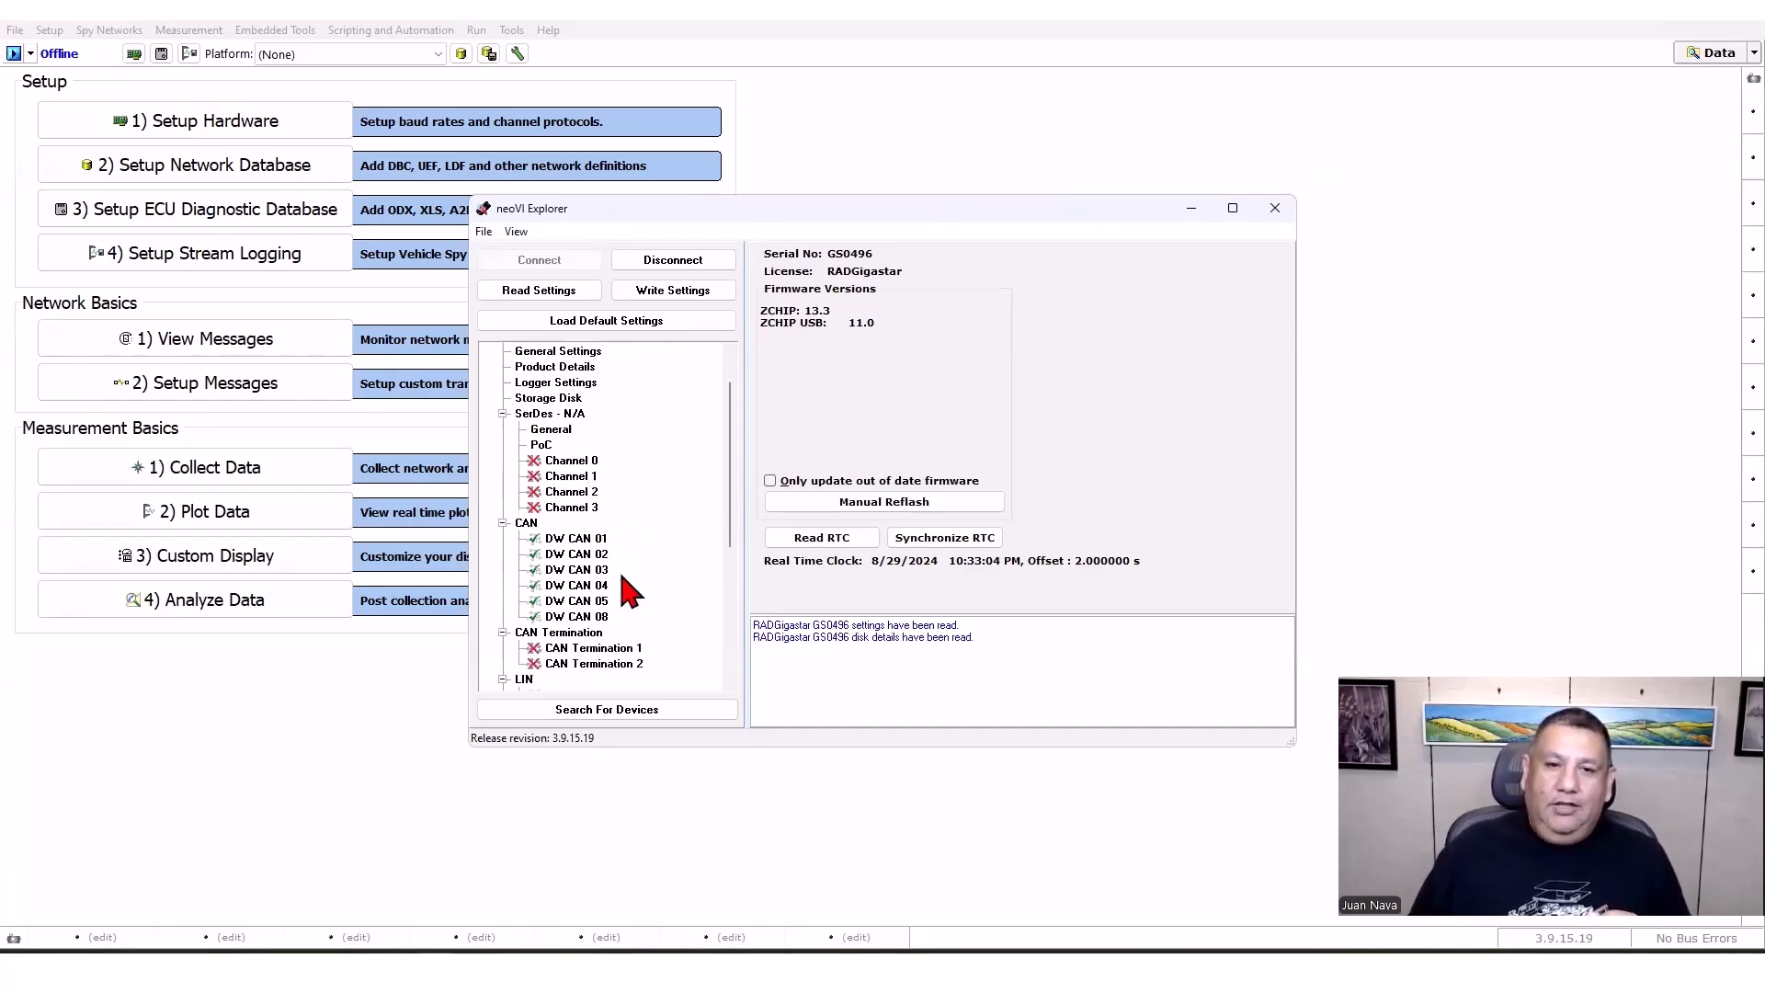
{"action": "left_click", "coordinate": [579, 539]}
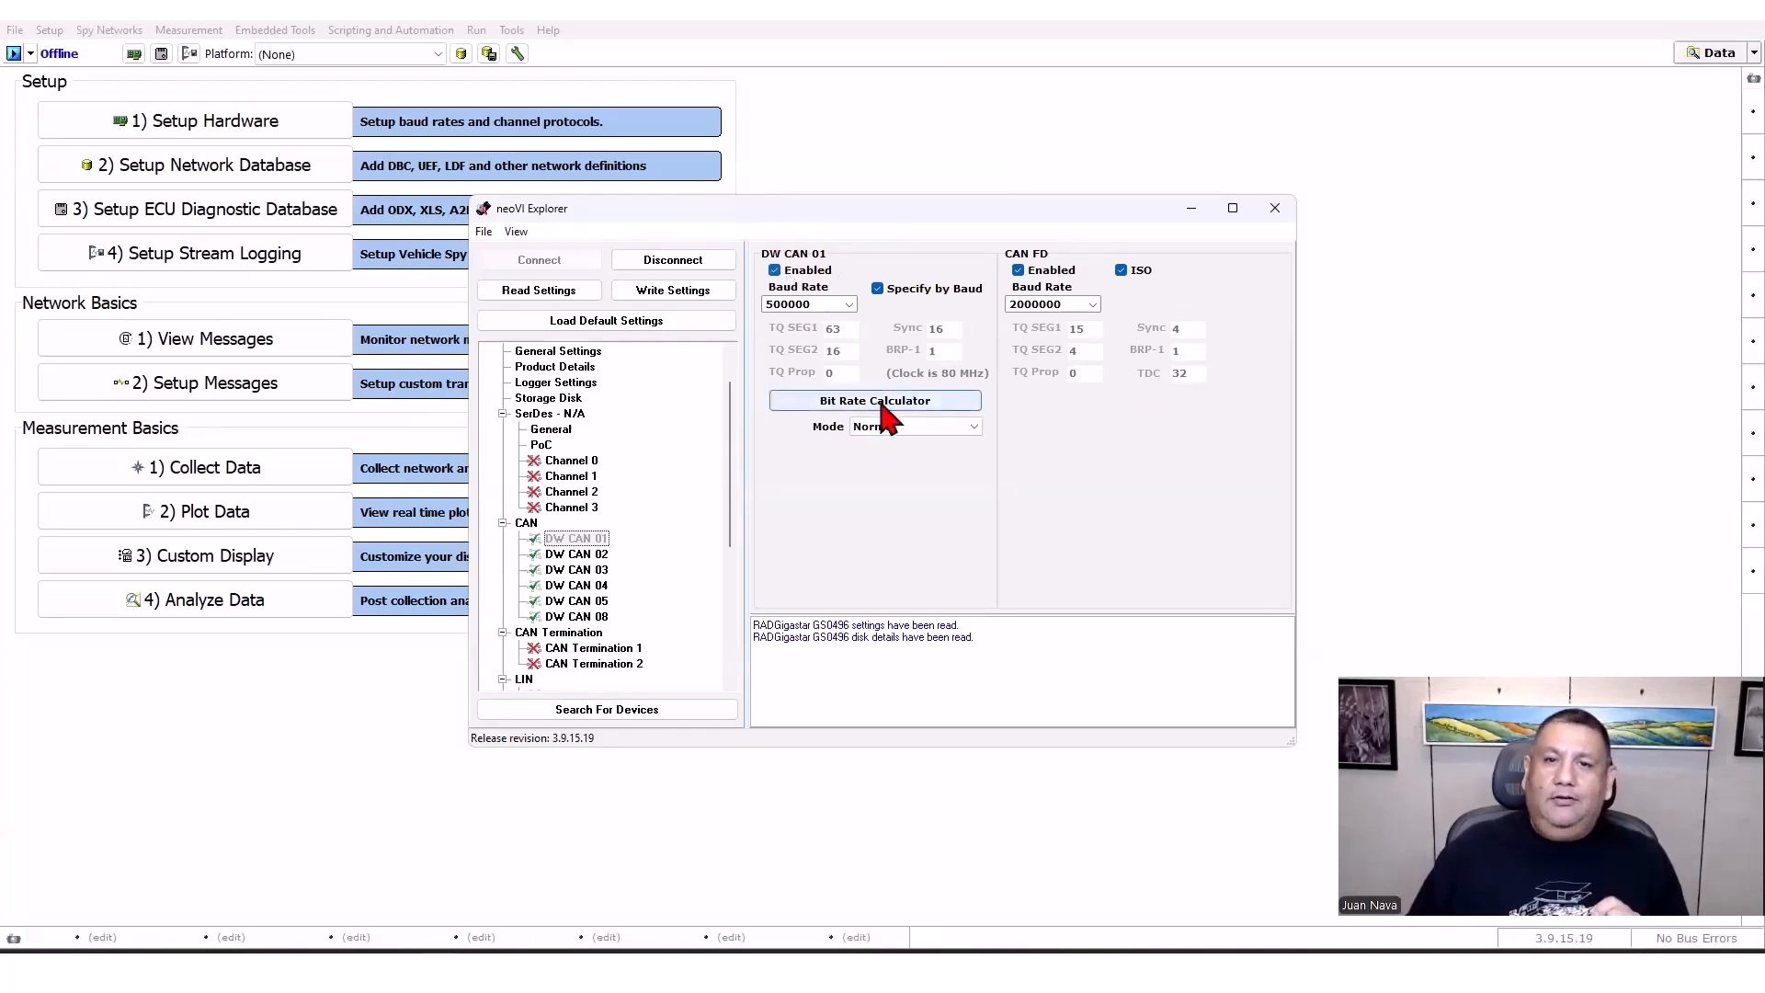
Examine the LIN 01 channel's baud rate and mode settings.
{"action": "scroll", "coordinate": [616, 460], "scroll_direction": "down", "scroll_amount": 5}
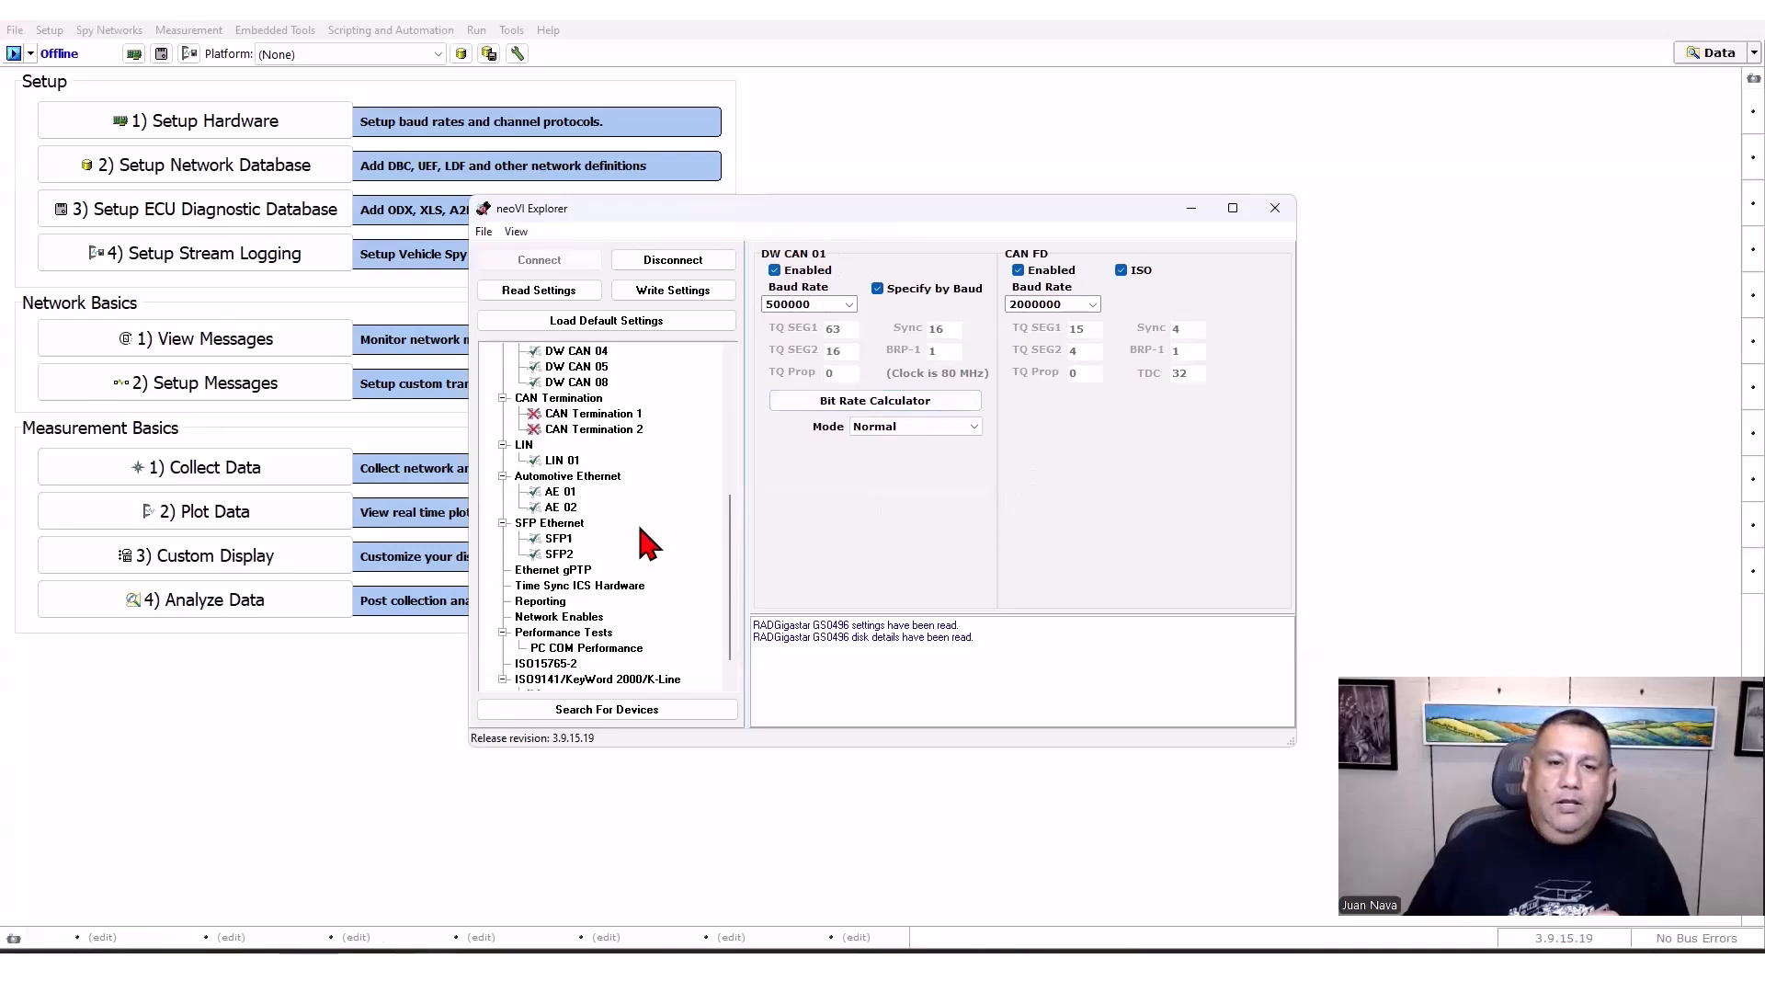
{"action": "scroll", "coordinate": [634, 488], "scroll_direction": "up", "scroll_amount": 1}
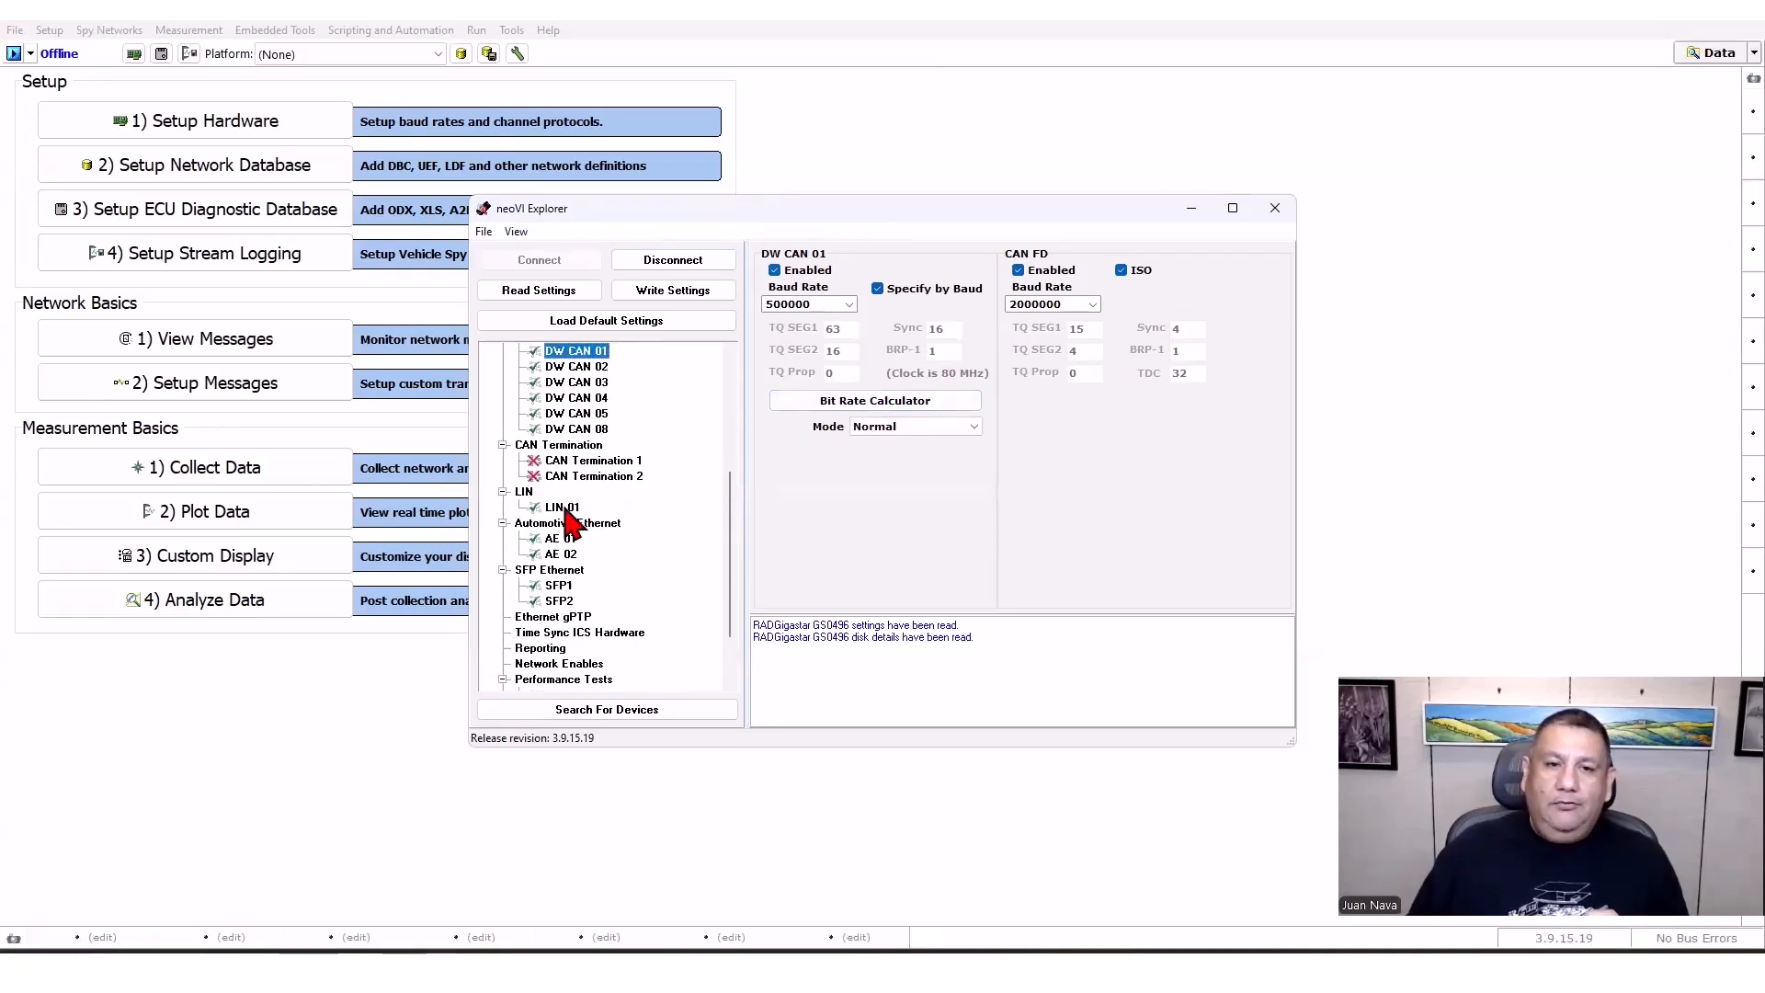
{"action": "left_click", "coordinate": [565, 508]}
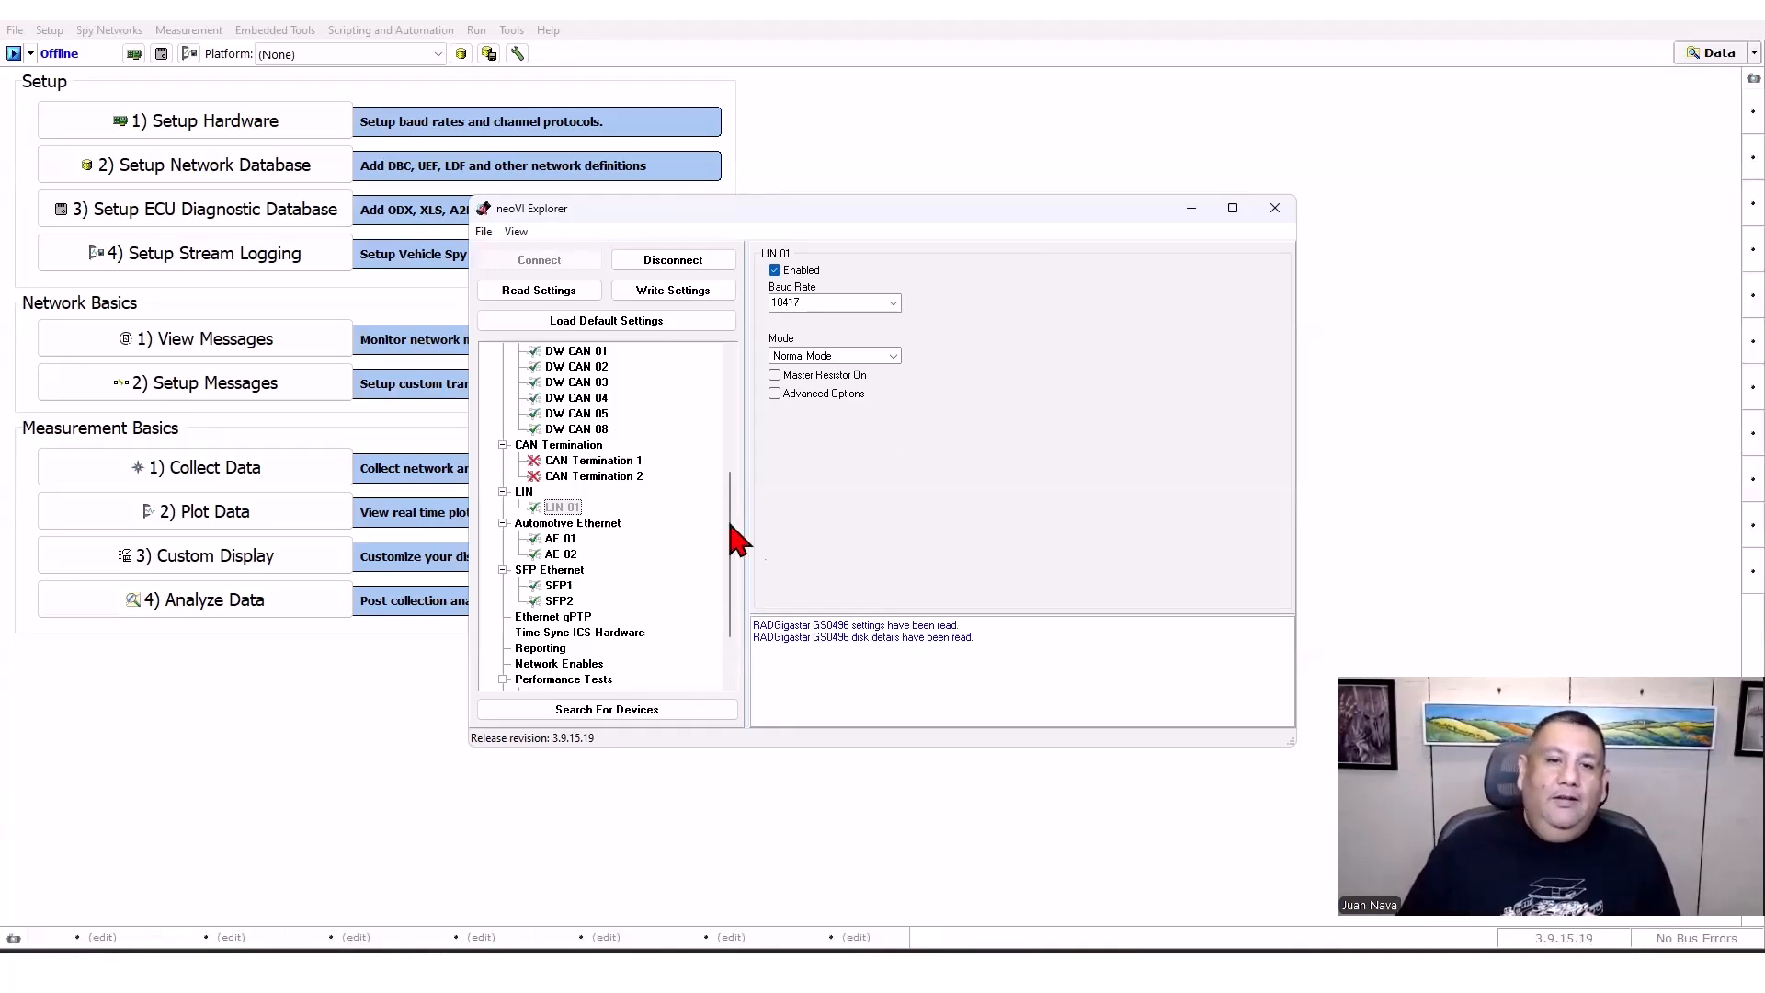
Enable Cut Through for the Automotive Ethernet AE Tap and select 100Mbps as AE 01's link speed.
{"action": "left_click", "coordinate": [615, 523]}
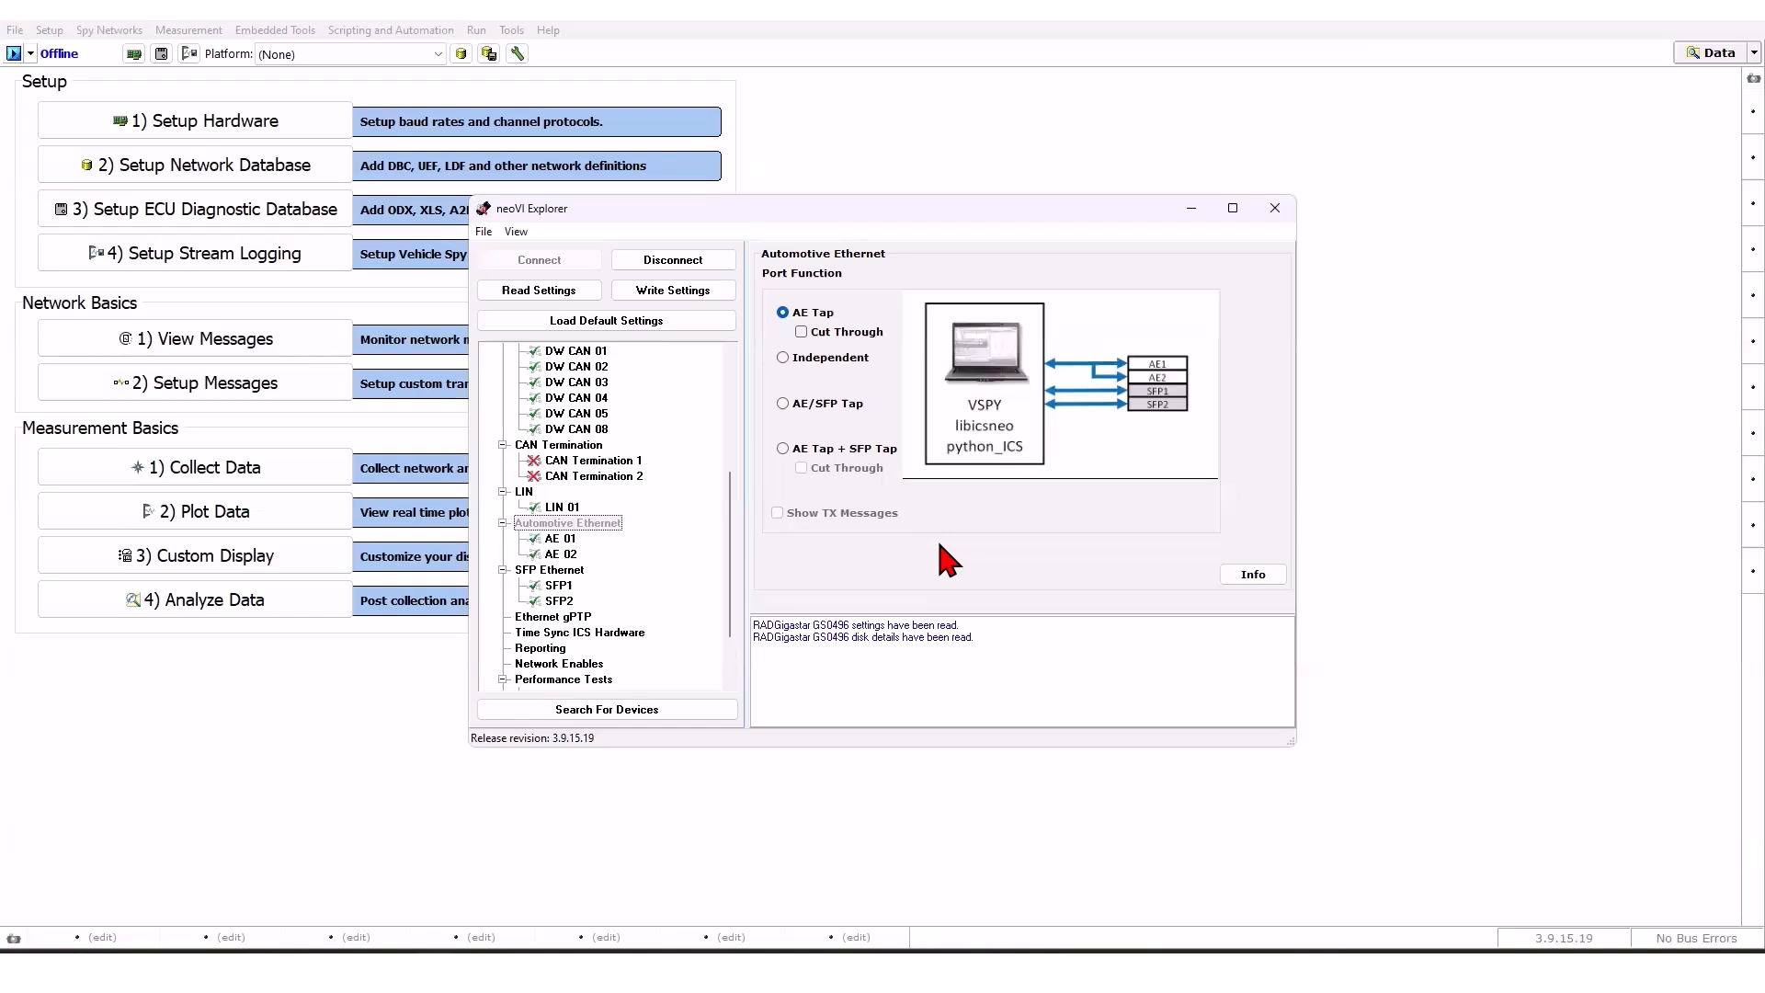
{"action": "left_click", "coordinate": [801, 332]}
{"action": "left_click", "coordinate": [561, 539]}
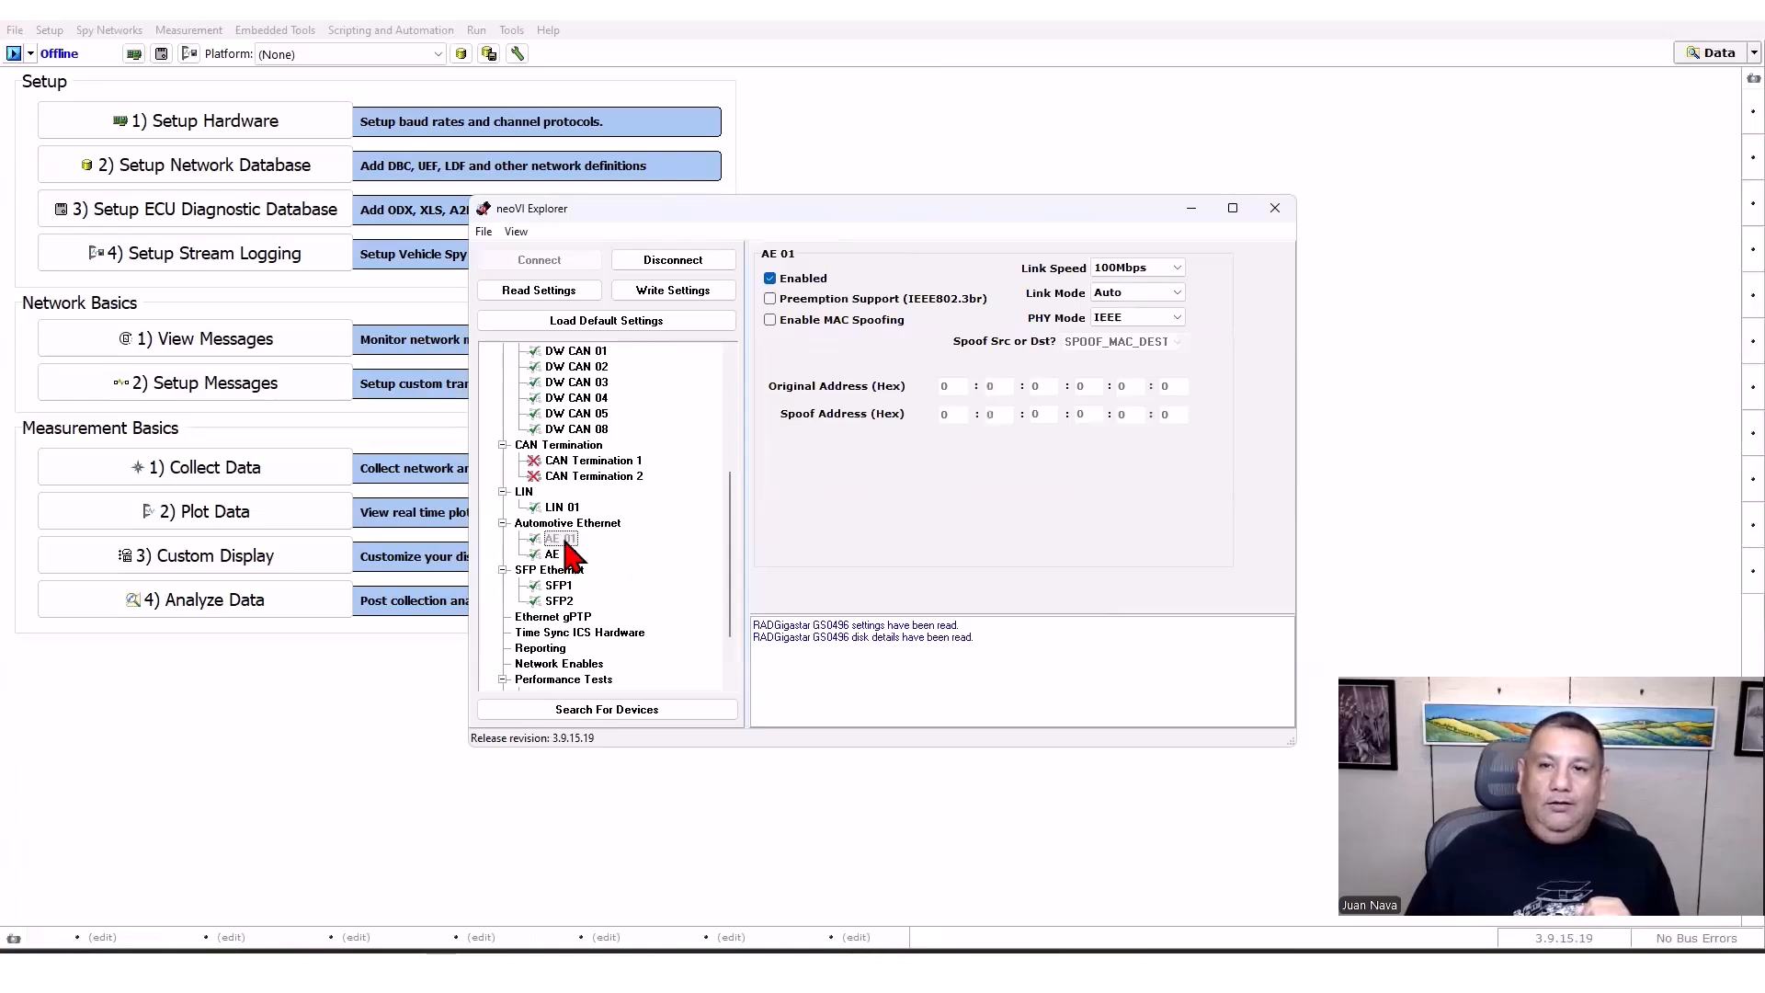
{"action": "left_click", "coordinate": [1155, 270]}
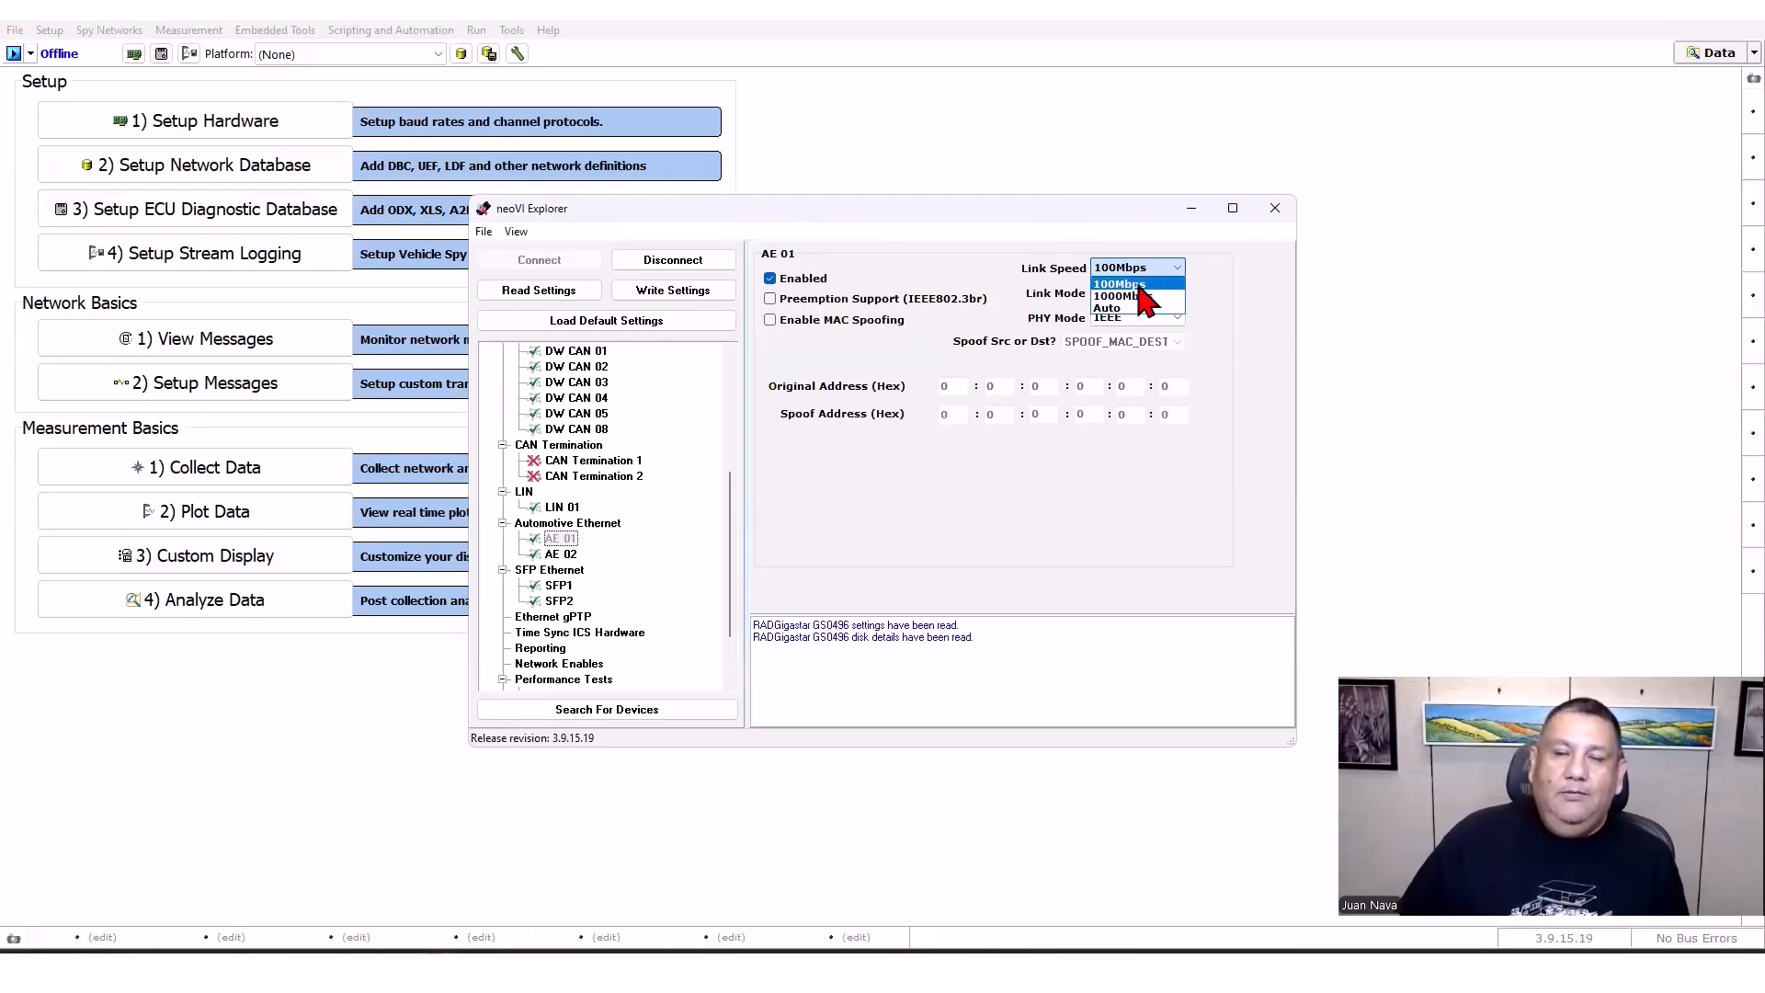
{"action": "left_click", "coordinate": [1138, 284]}
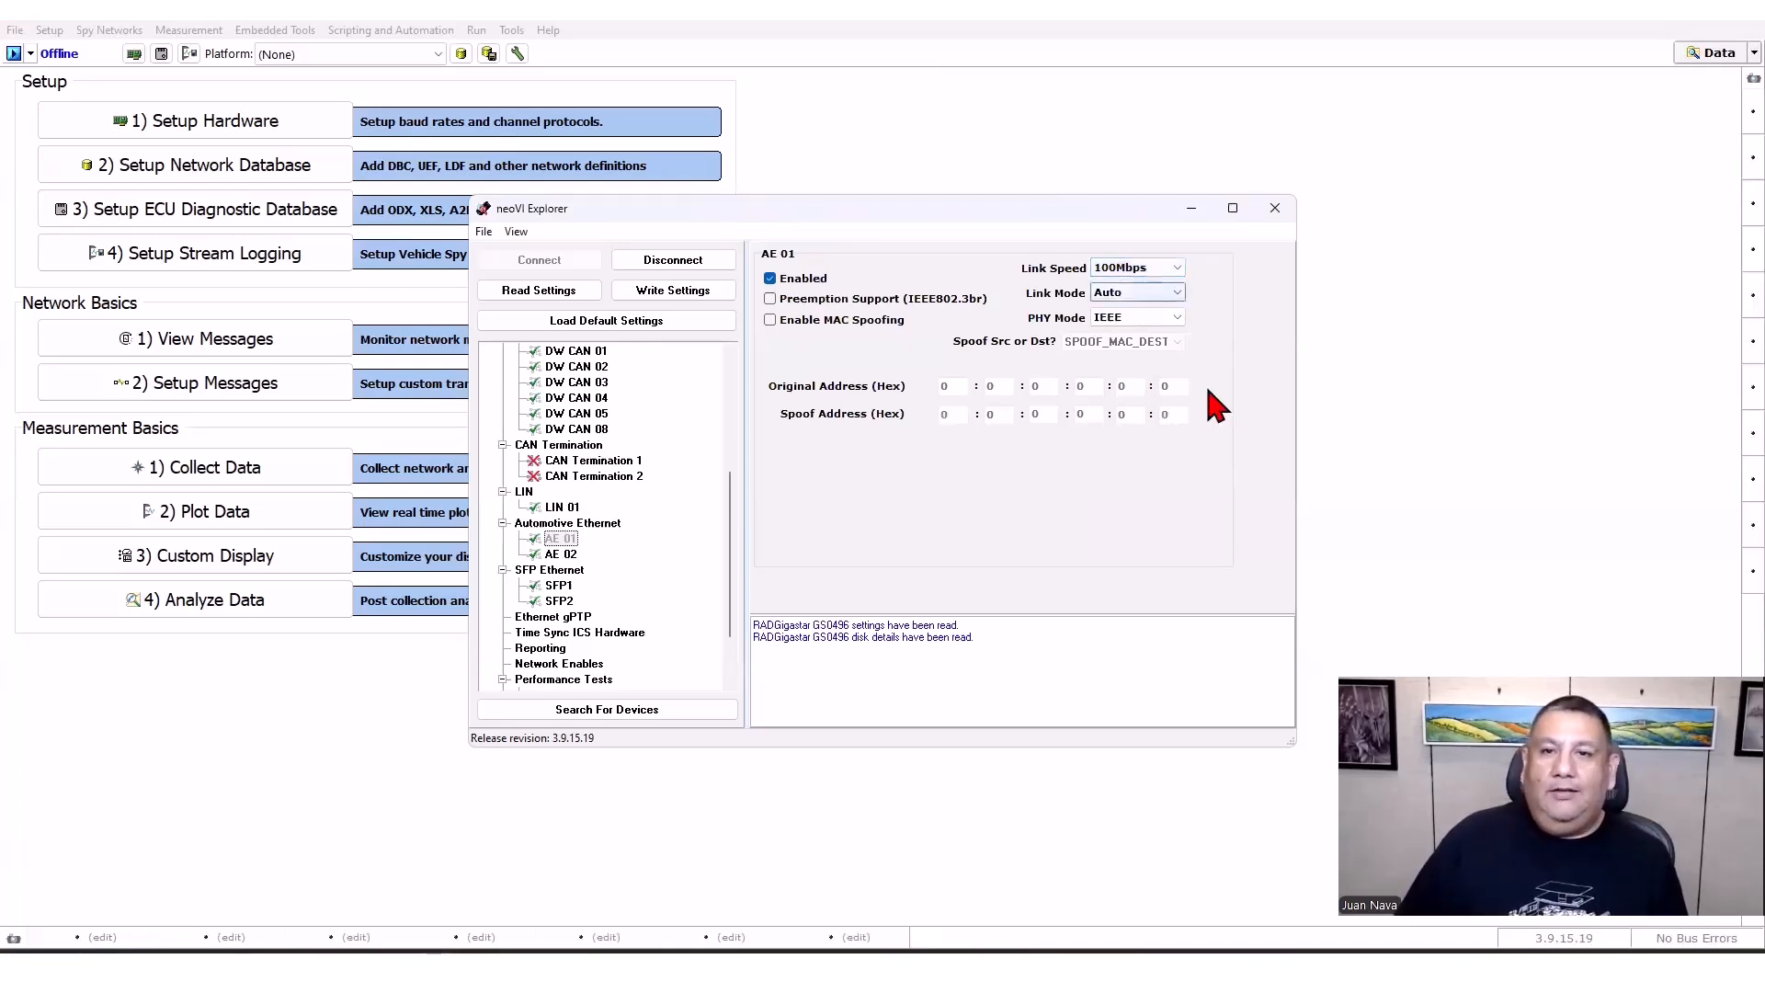
Check the link mode choices for AE 02 and return to the AE 01 settings.
{"action": "left_click", "coordinate": [563, 554]}
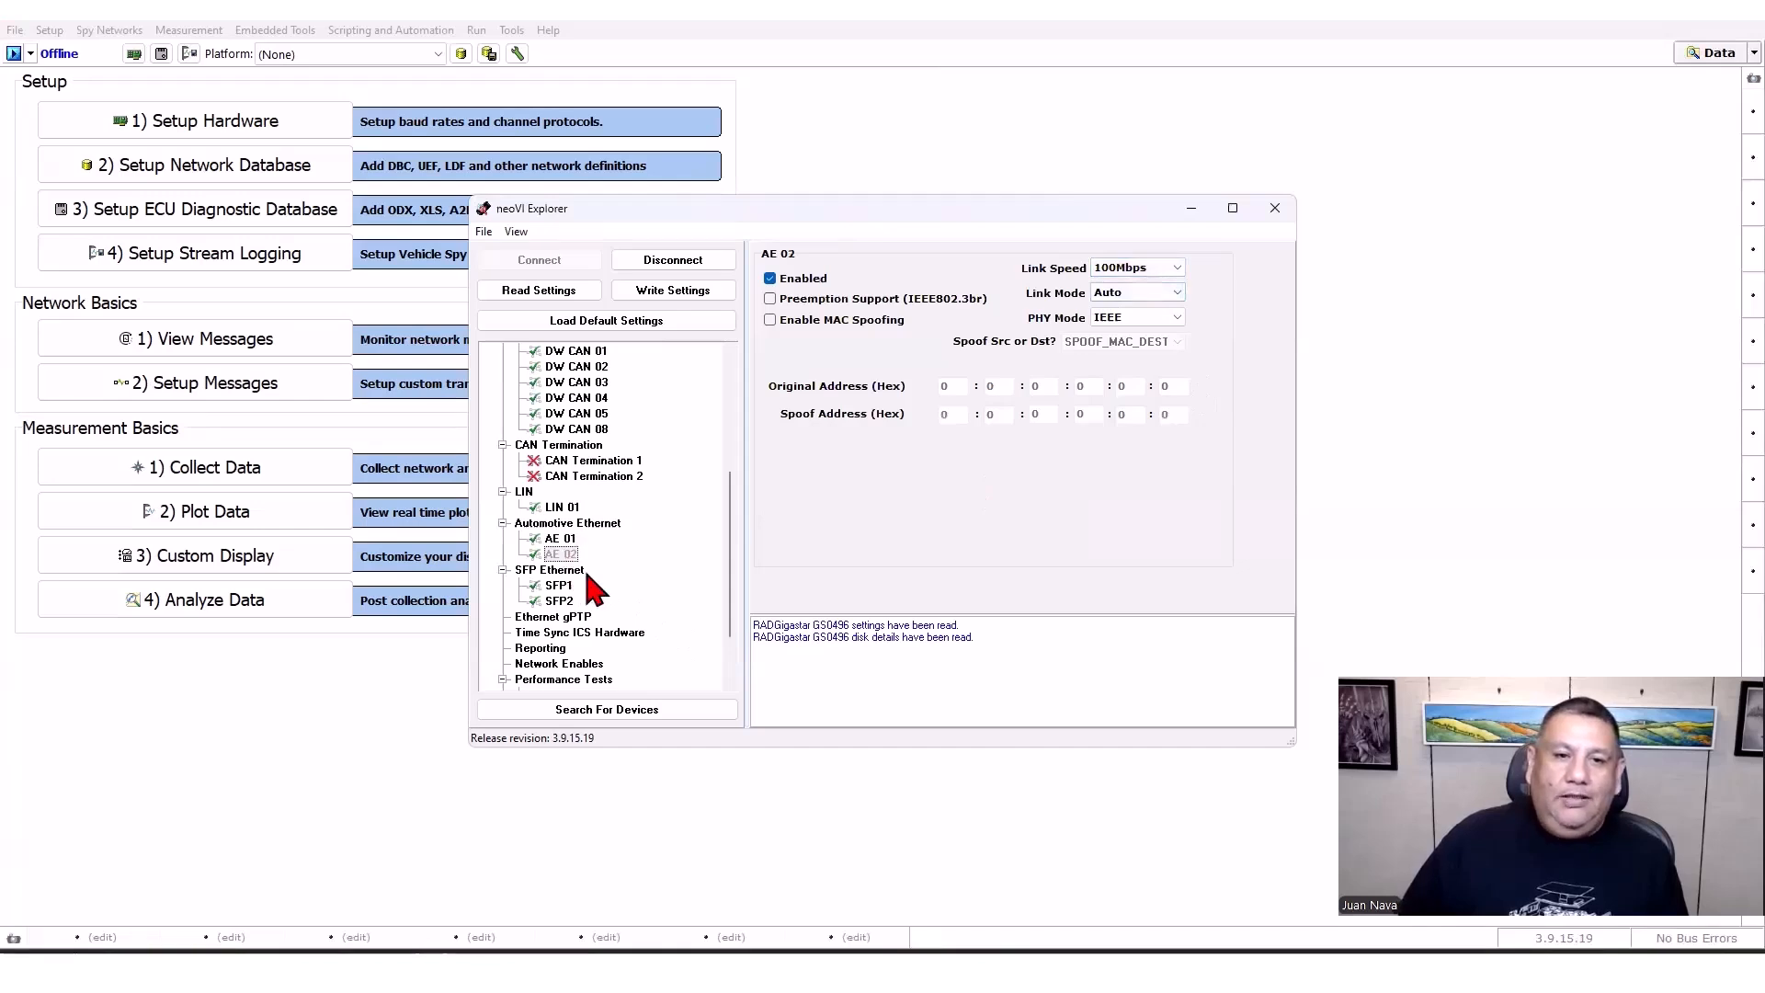
{"action": "left_click", "coordinate": [1137, 294]}
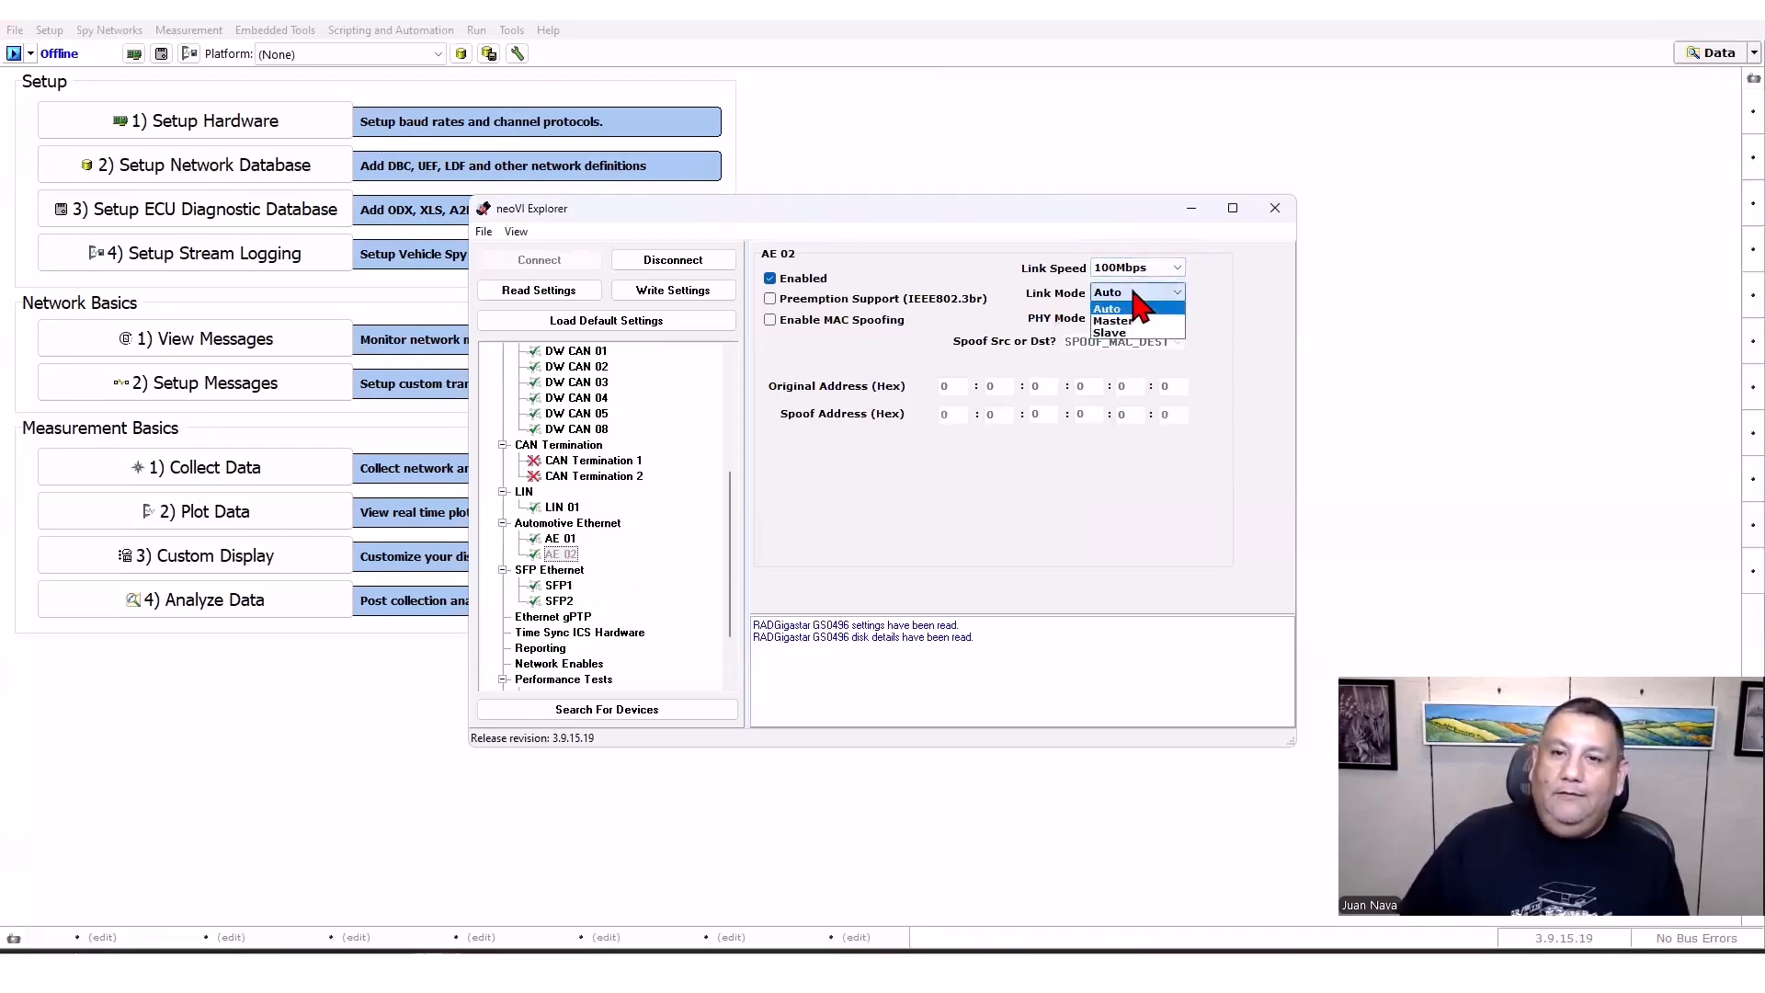
{"action": "left_click", "coordinate": [1251, 297]}
{"action": "left_click", "coordinate": [563, 538]}
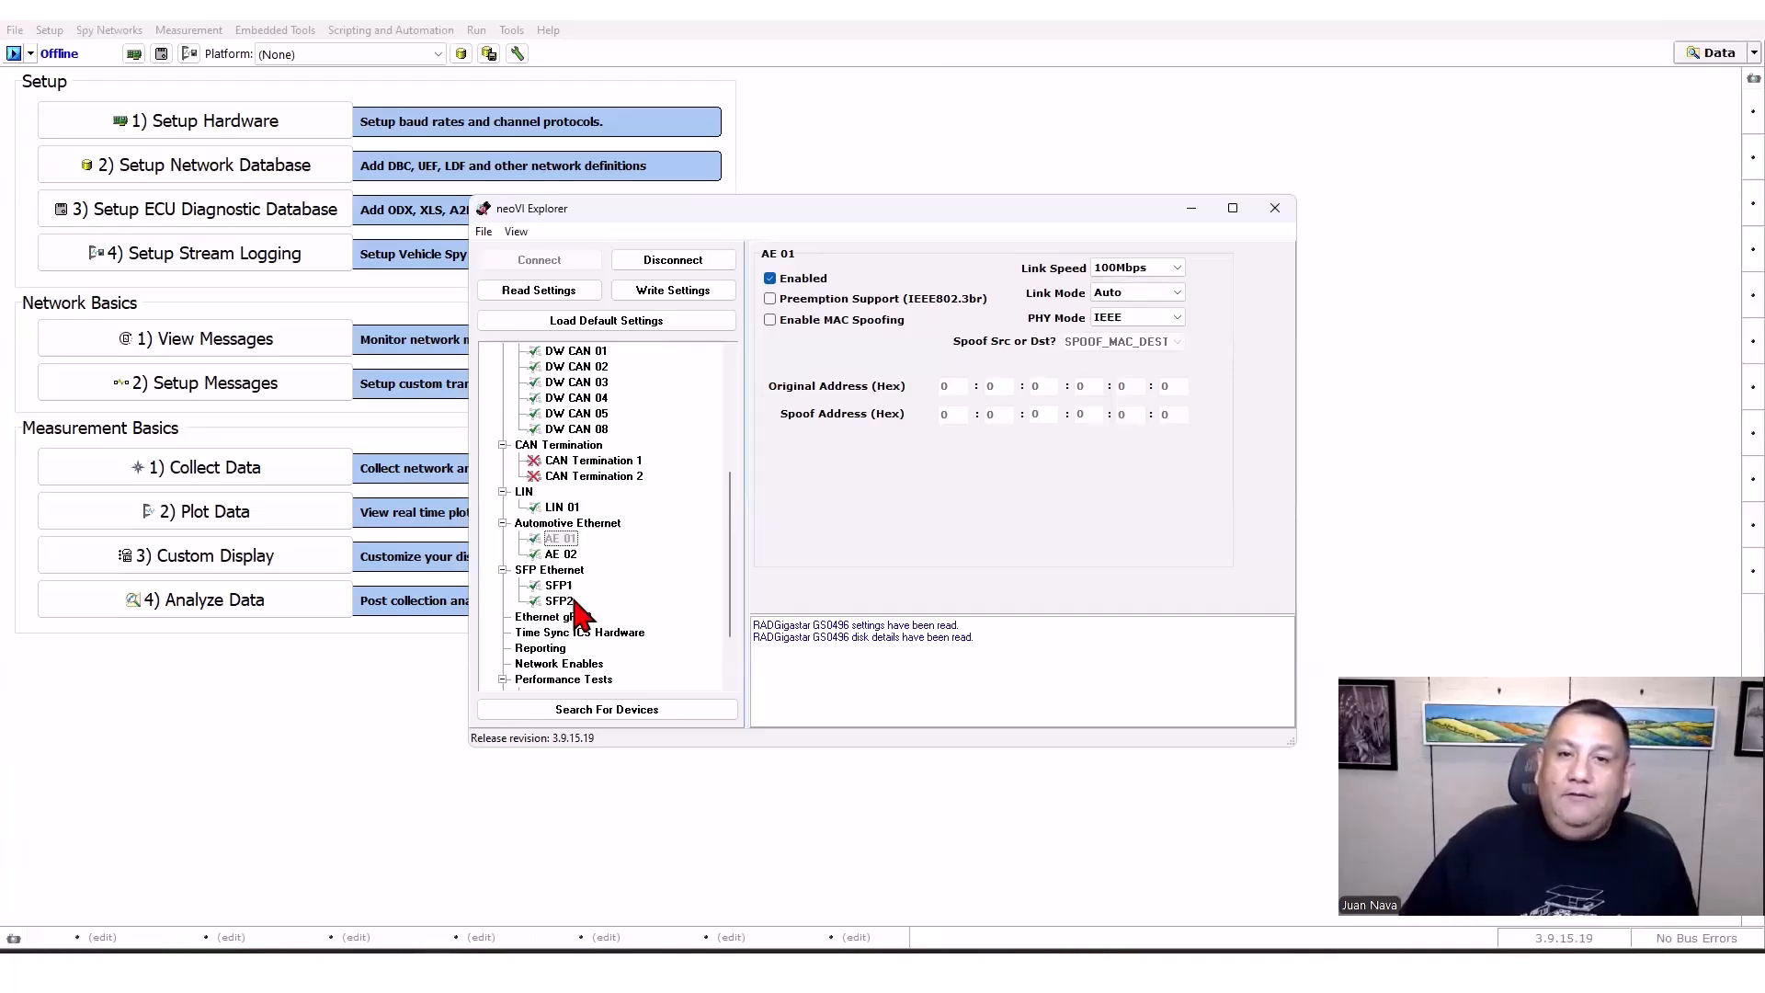
Try the Independent port function for Automotive Ethernet, toggle Cut Through, and restore AE Tap with Cut Through enabled.
{"action": "left_click", "coordinate": [559, 523]}
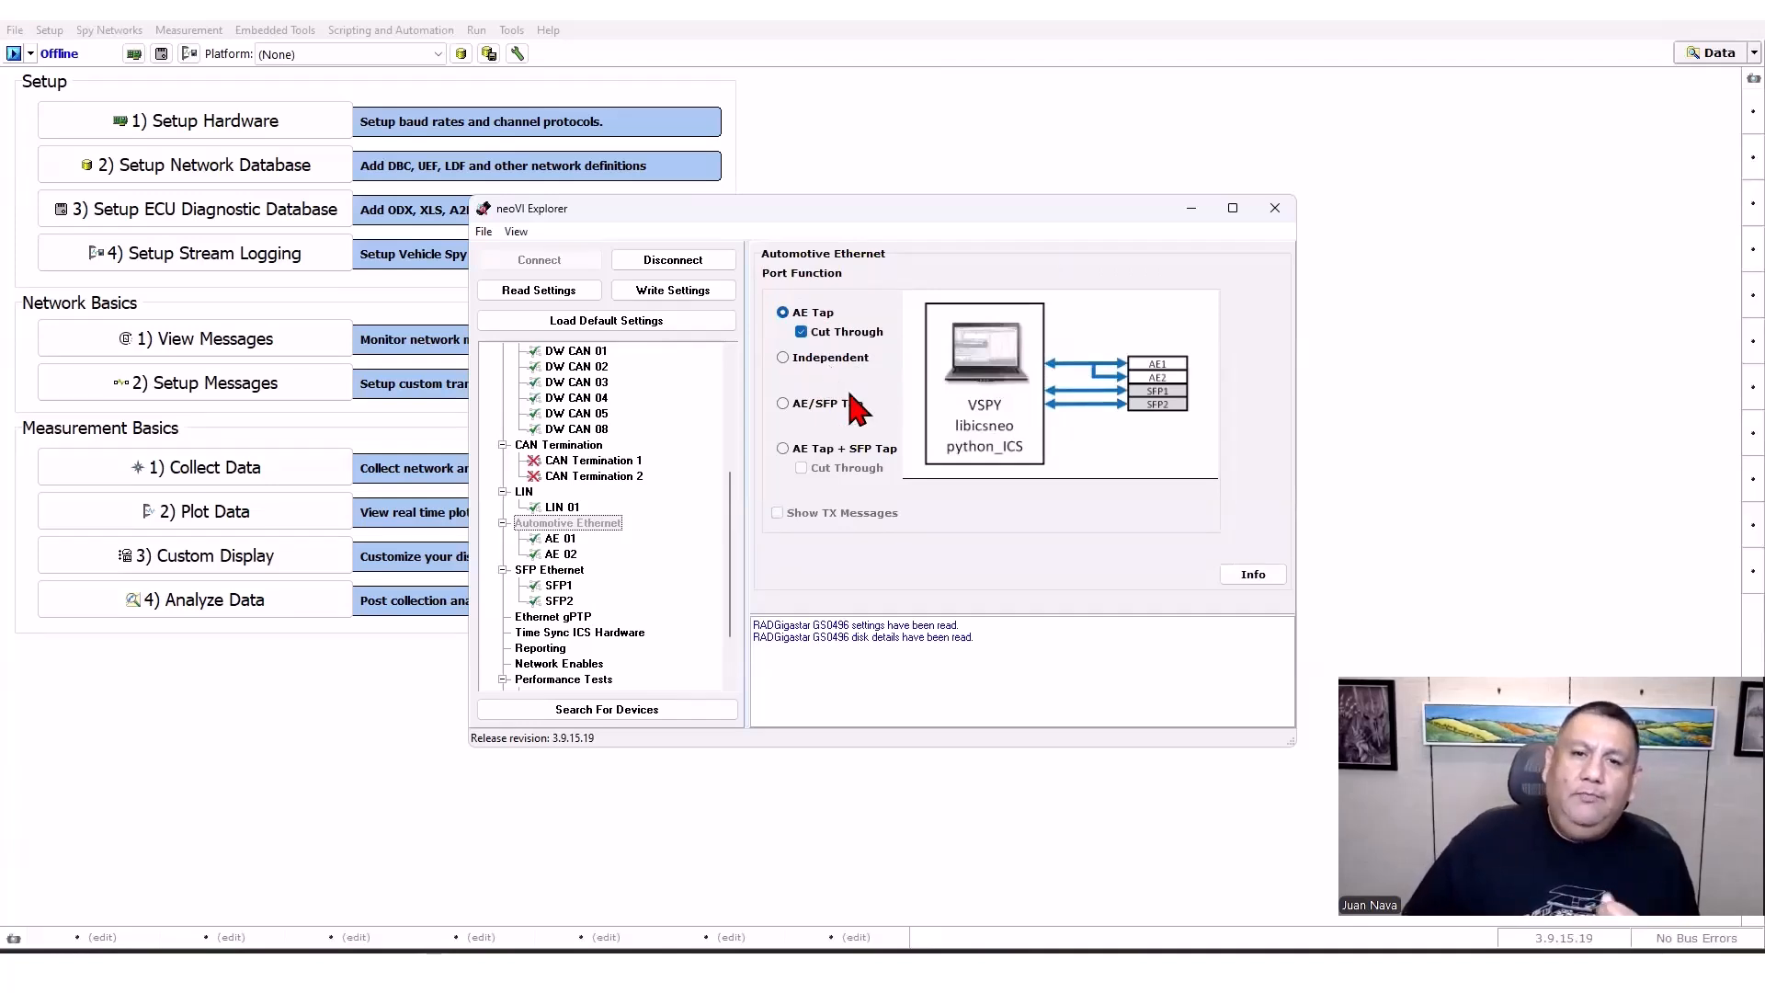
{"action": "left_click", "coordinate": [783, 357]}
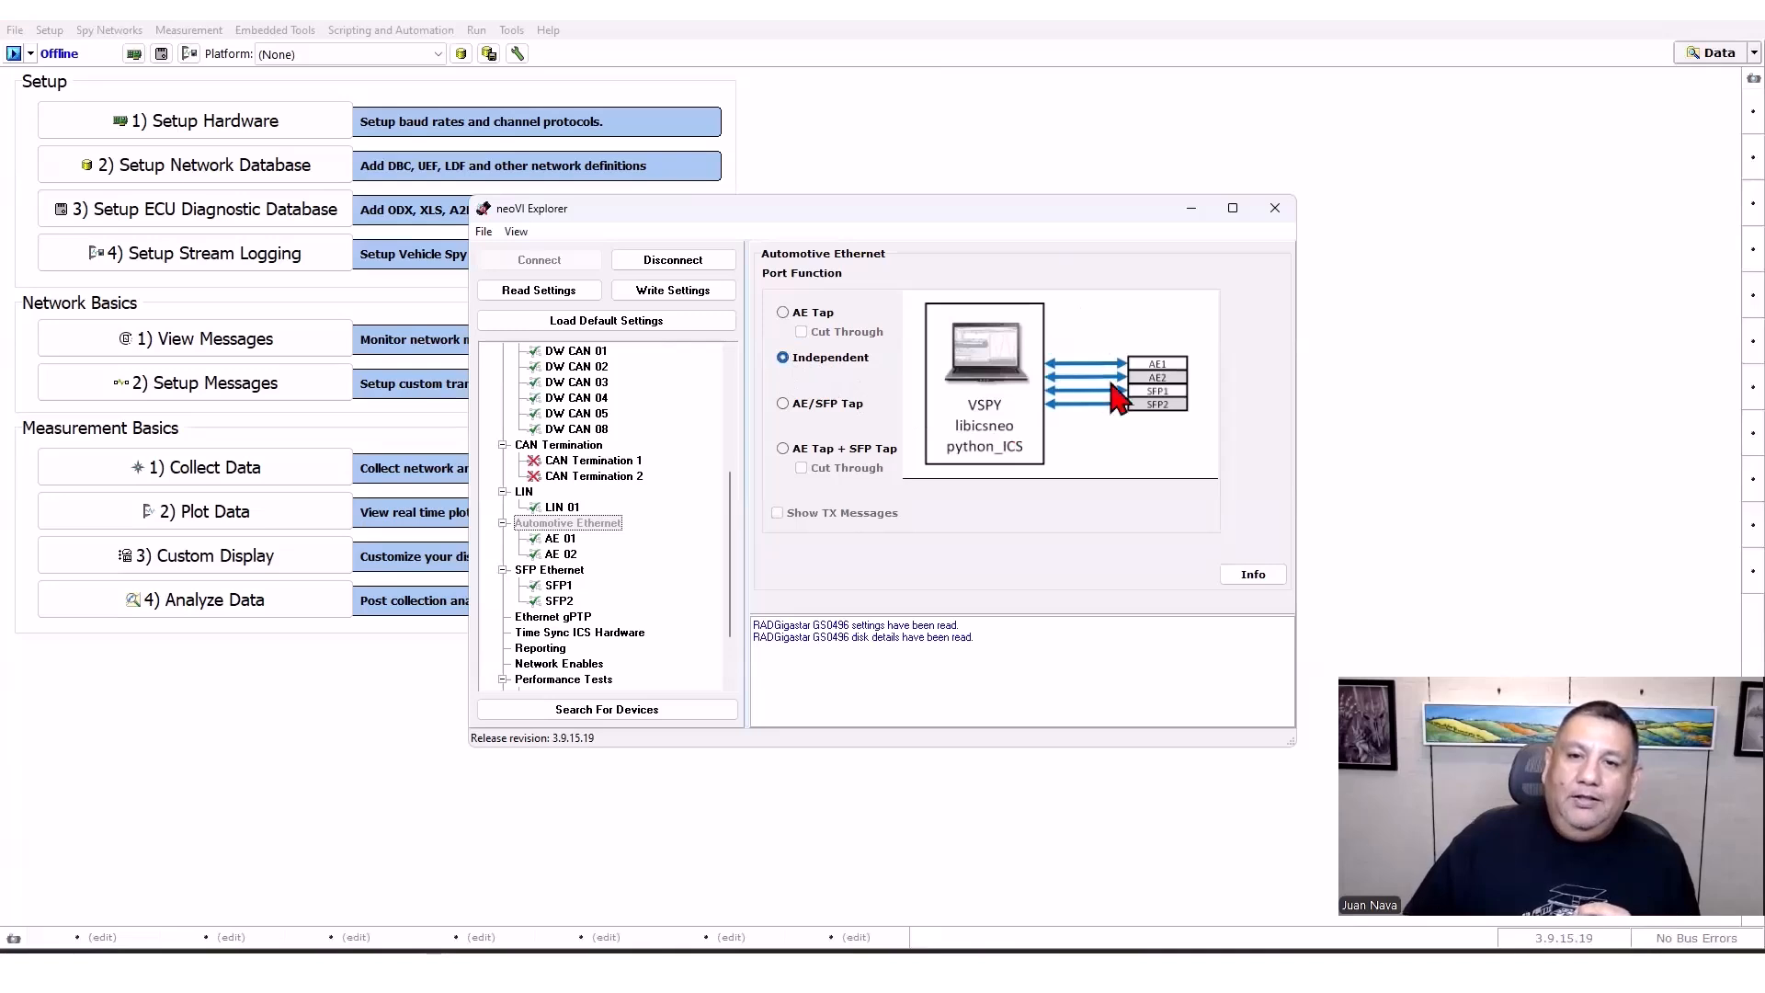
{"action": "left_click", "coordinate": [782, 312]}
{"action": "left_click", "coordinate": [802, 332]}
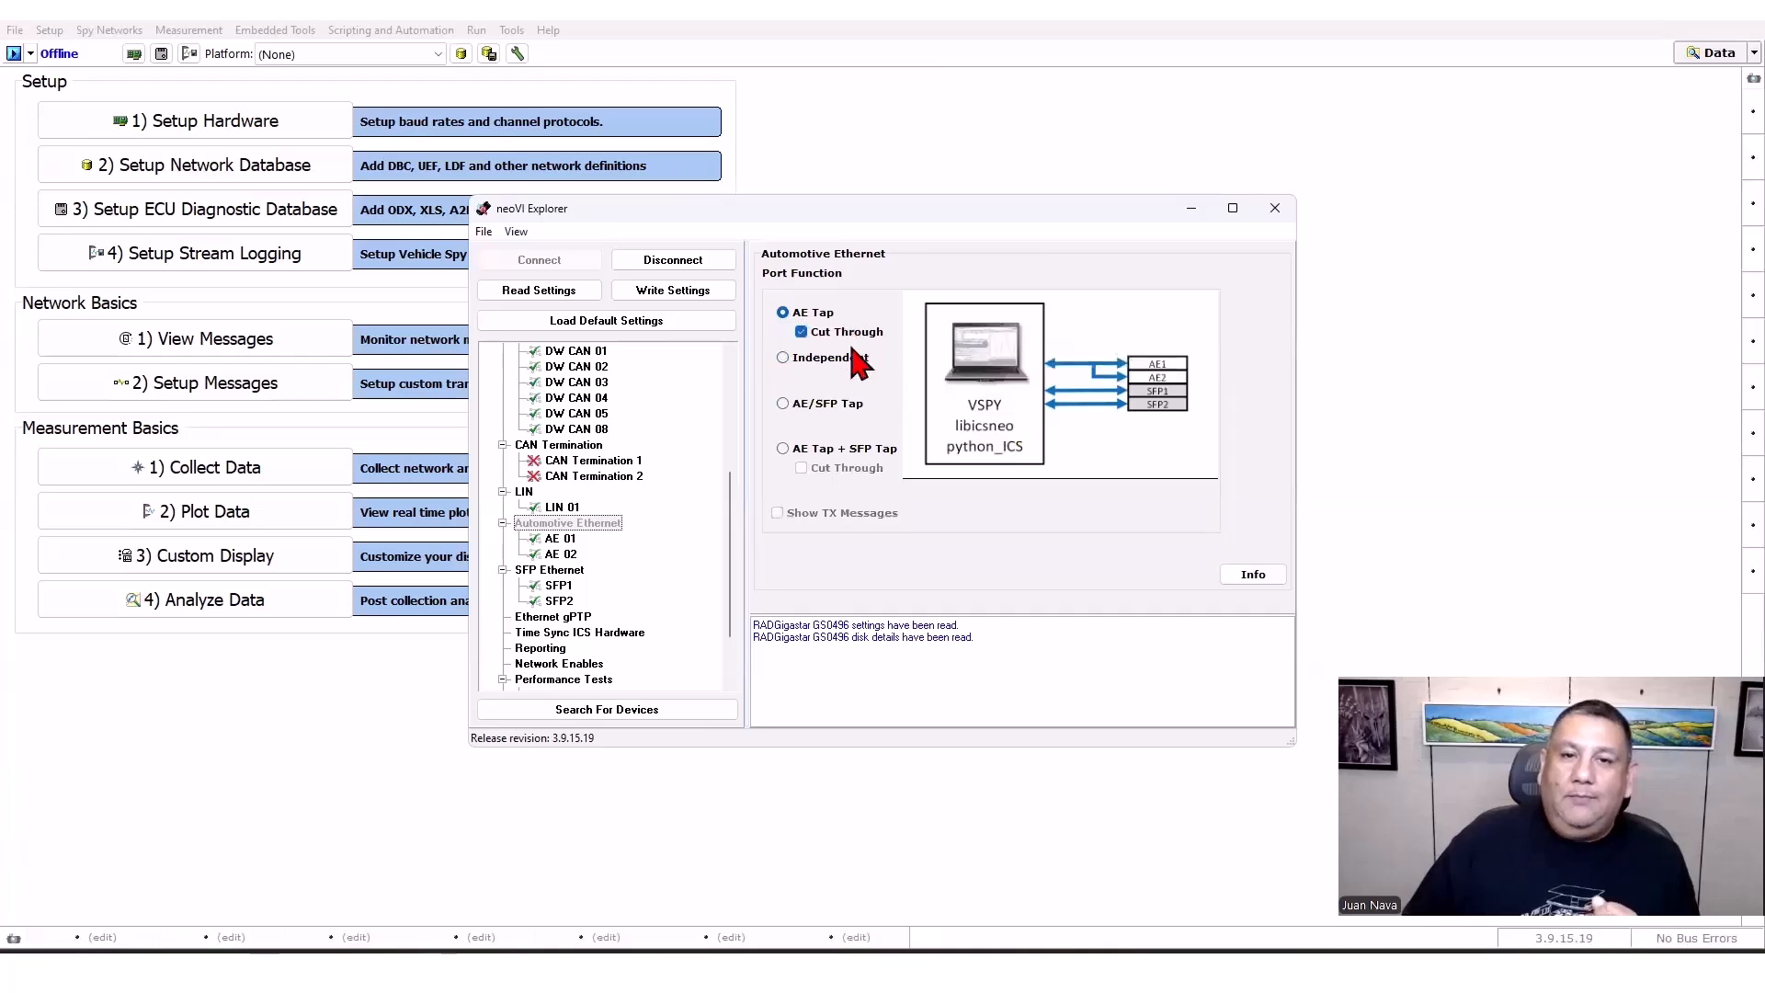
{"action": "left_click", "coordinate": [801, 332]}
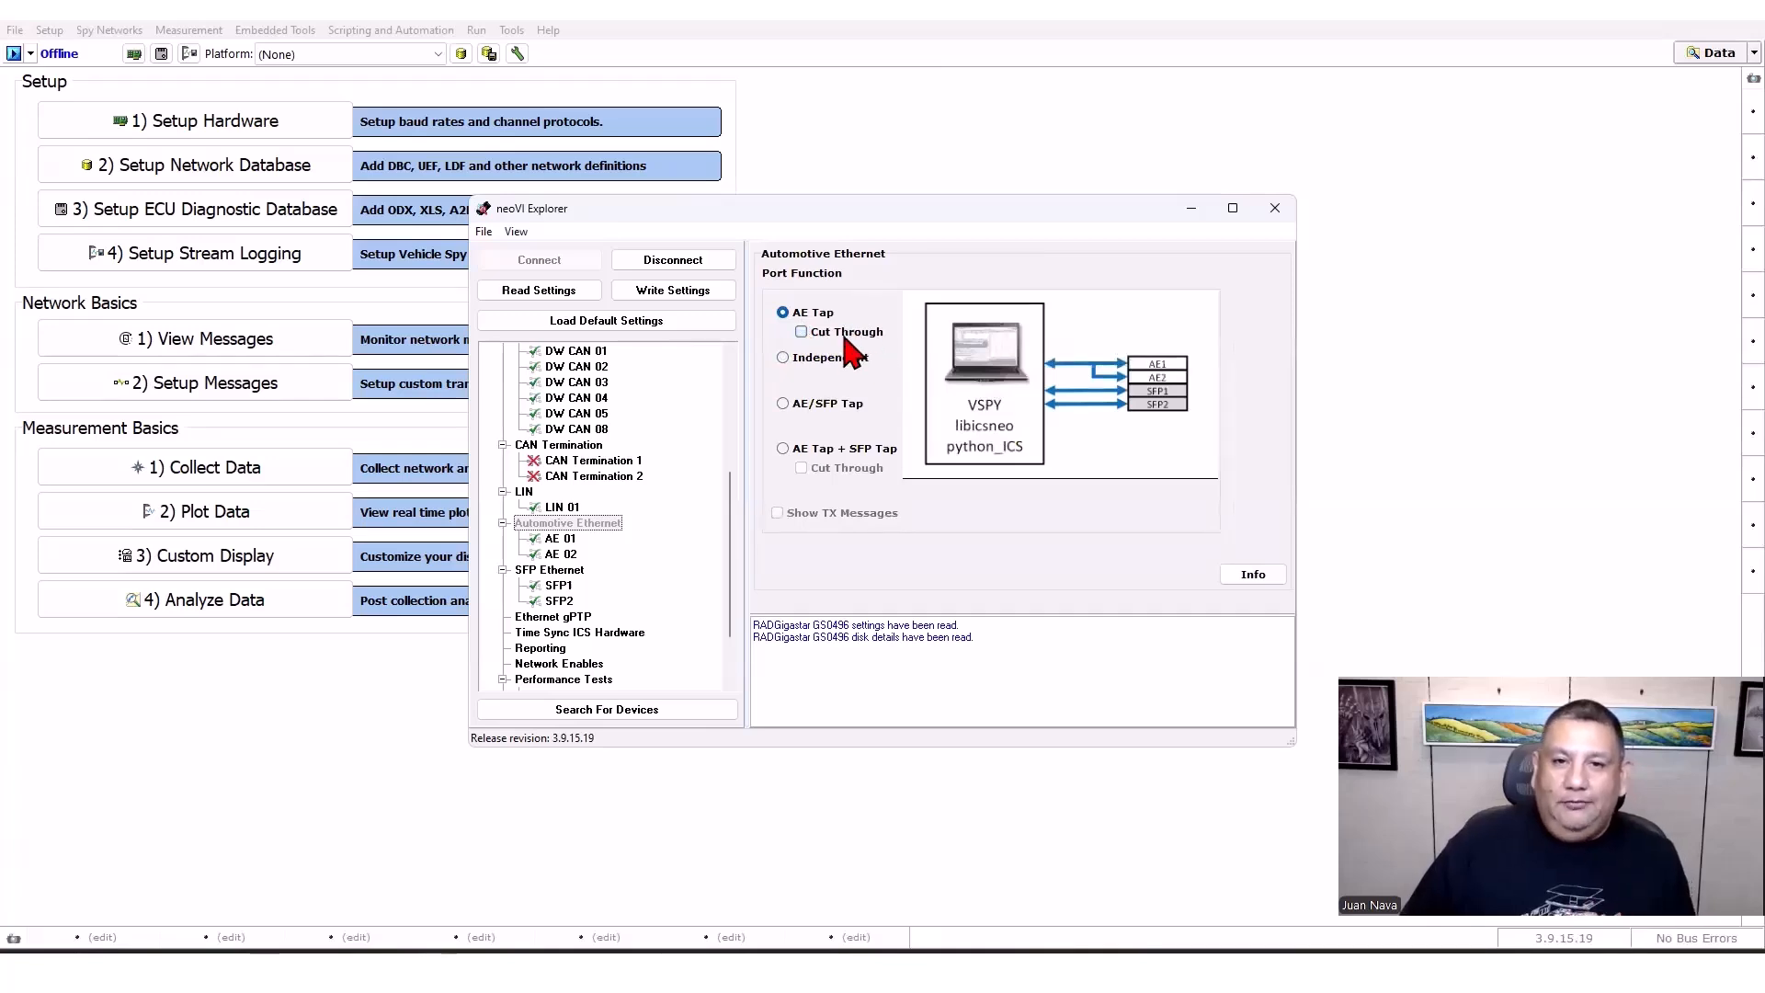
{"action": "left_click", "coordinate": [801, 332]}
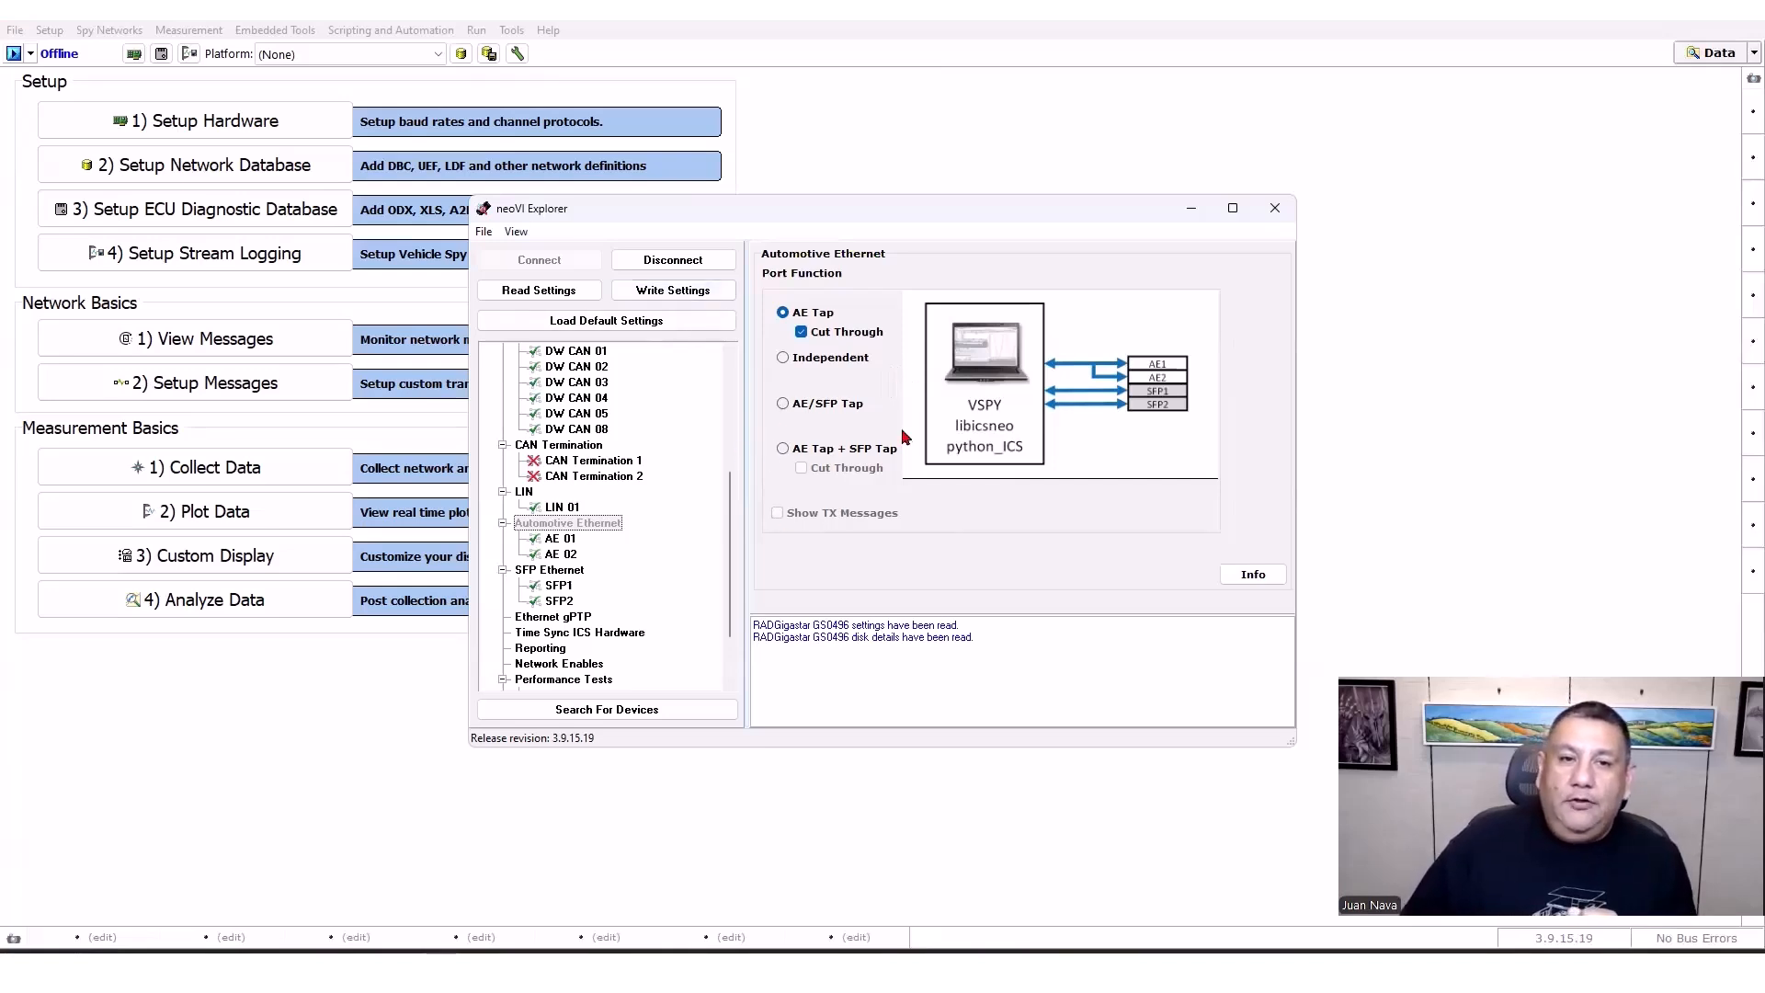
Write the settings to the RADGigastar and check the CAN Termination 1 and 2 options.
{"action": "left_click", "coordinate": [670, 293]}
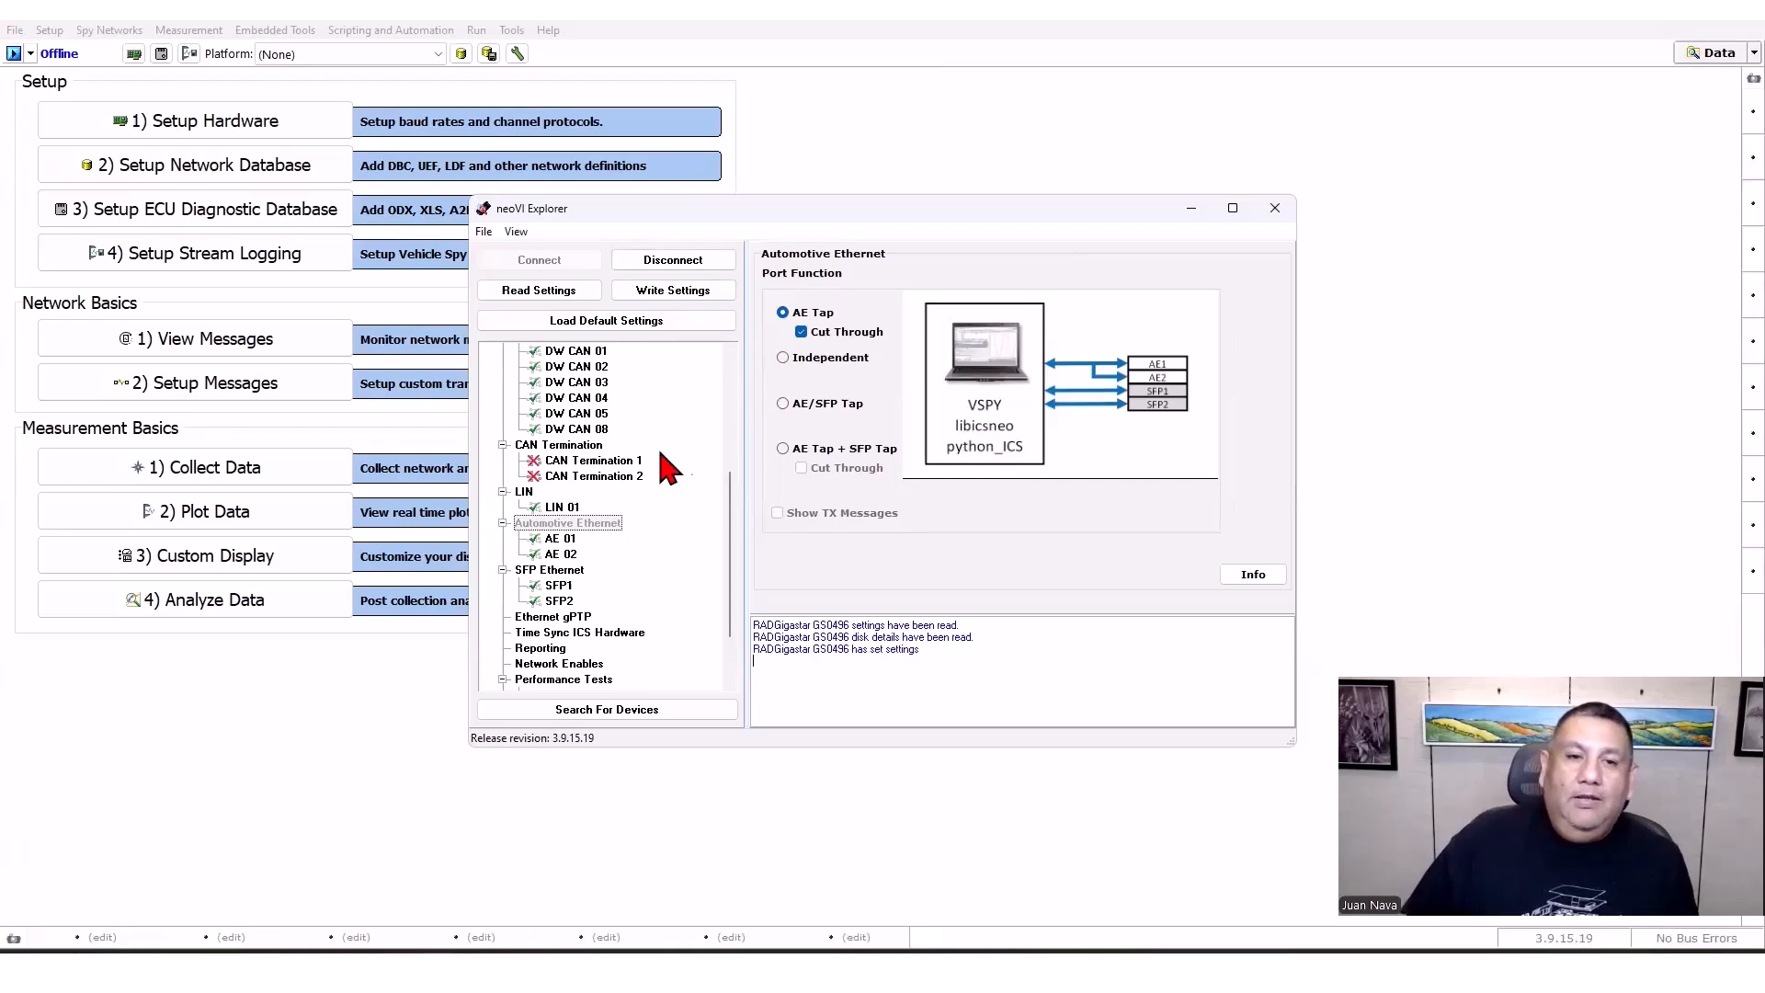
{"action": "left_click", "coordinate": [599, 463]}
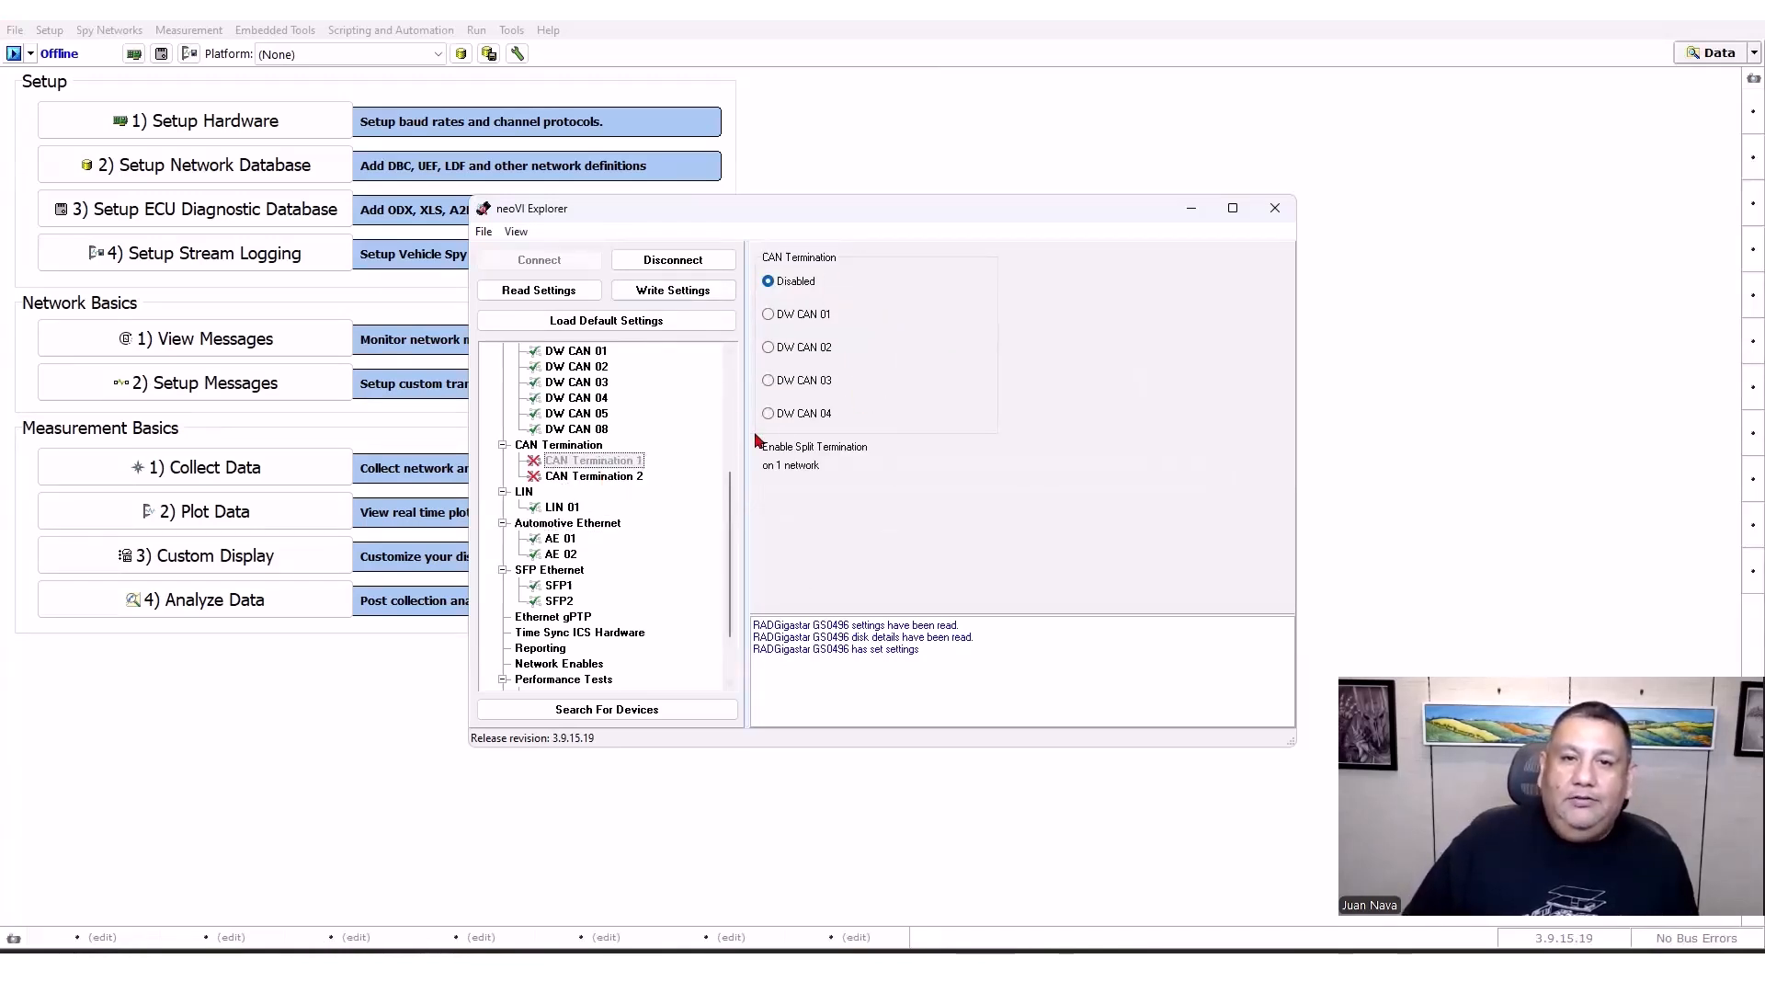
{"action": "left_click", "coordinate": [622, 479]}
{"action": "left_click", "coordinate": [610, 461]}
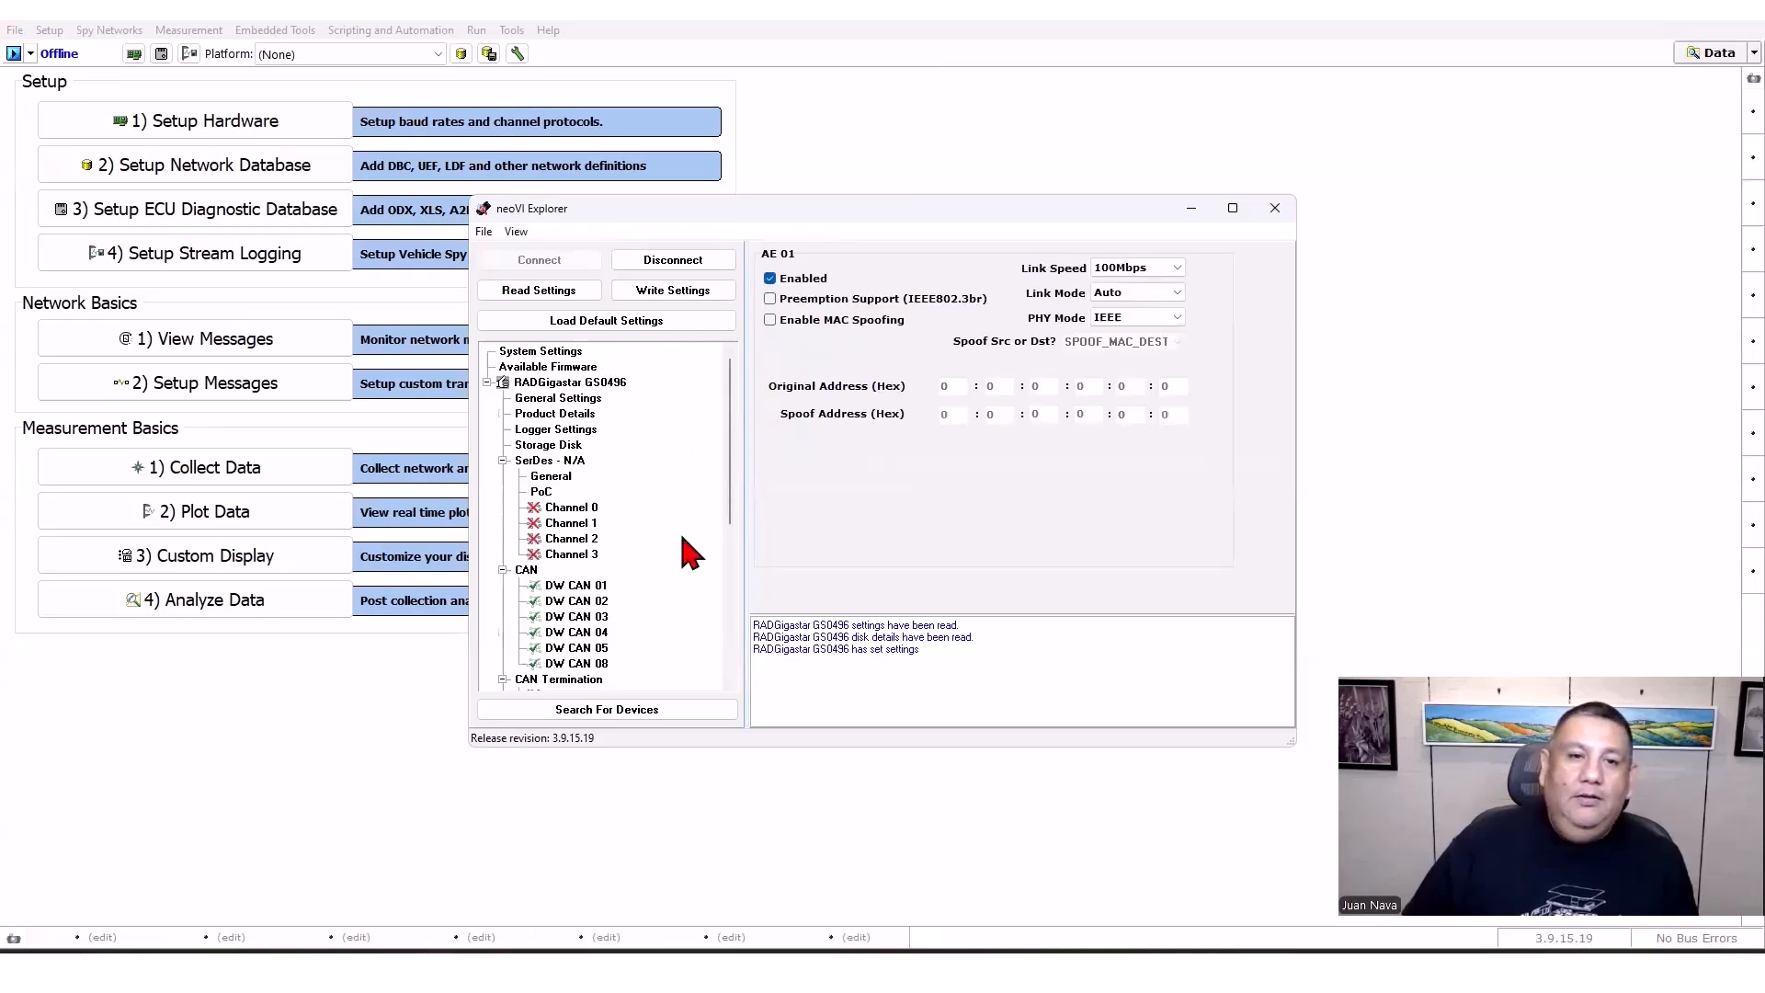
Write the settings to the RADGigastar again and close neoVI Explorer.
{"action": "scroll", "coordinate": [684, 538], "scroll_direction": "down", "scroll_amount": 1}
{"action": "left_click", "coordinate": [674, 296]}
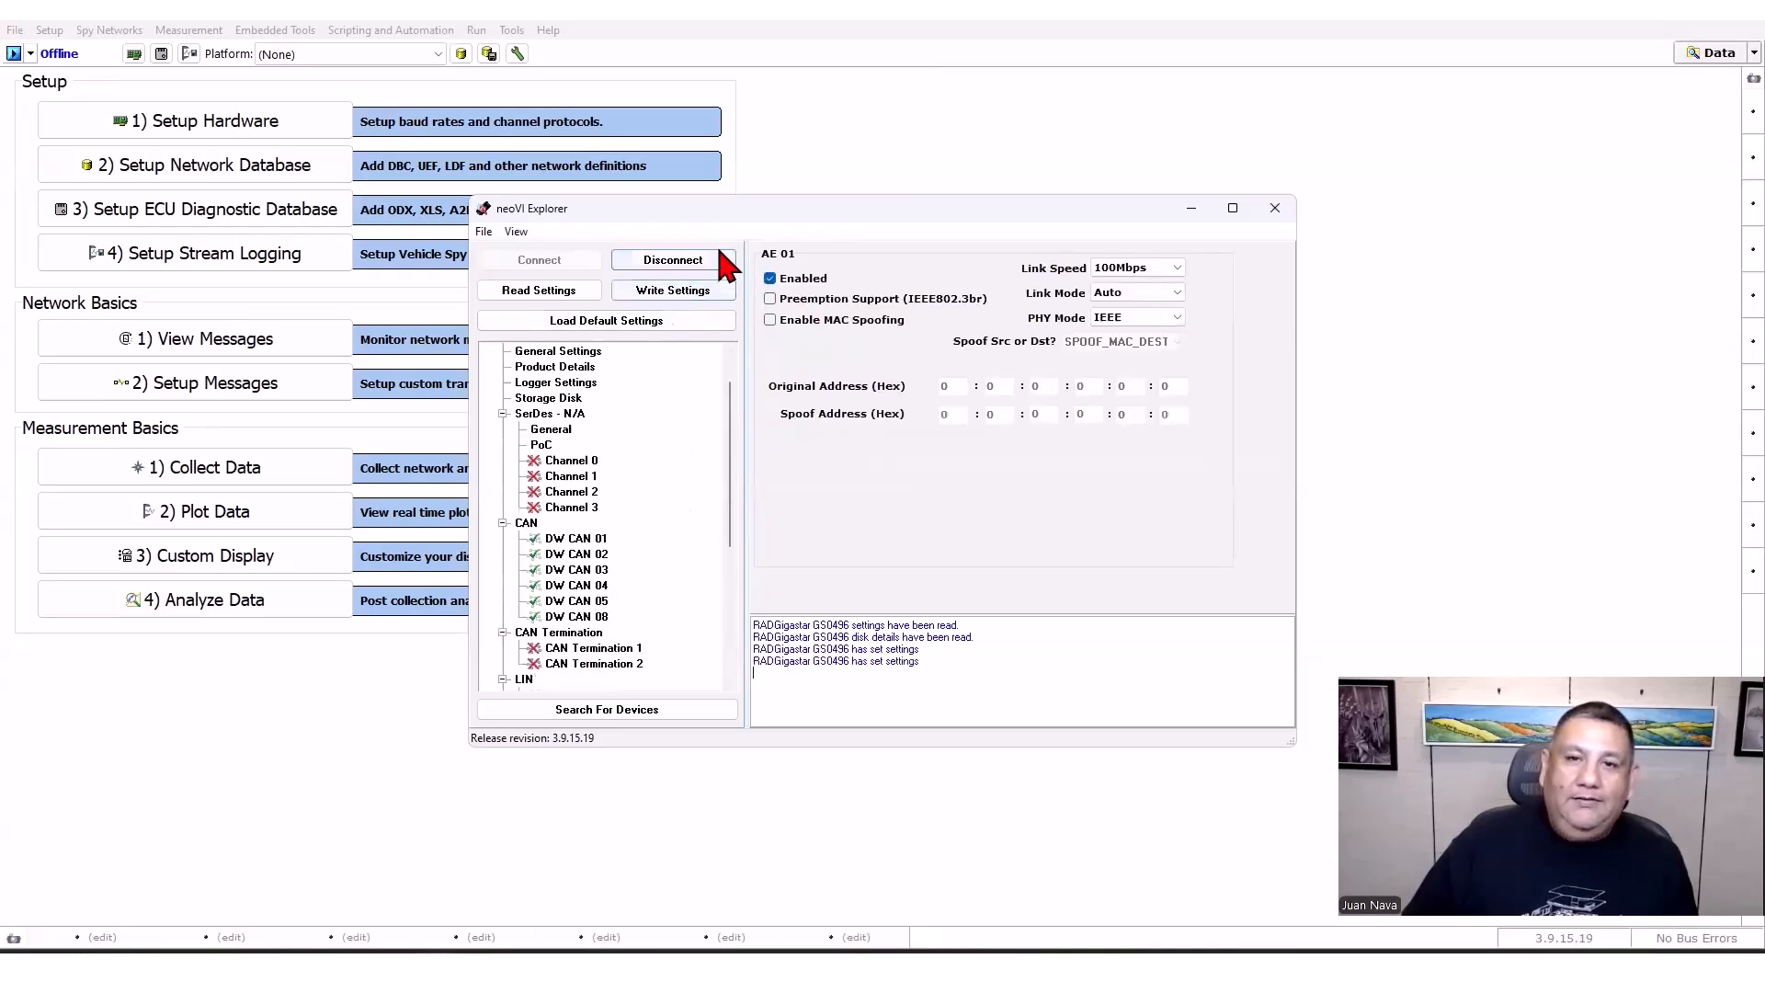
{"action": "left_click", "coordinate": [1278, 221]}
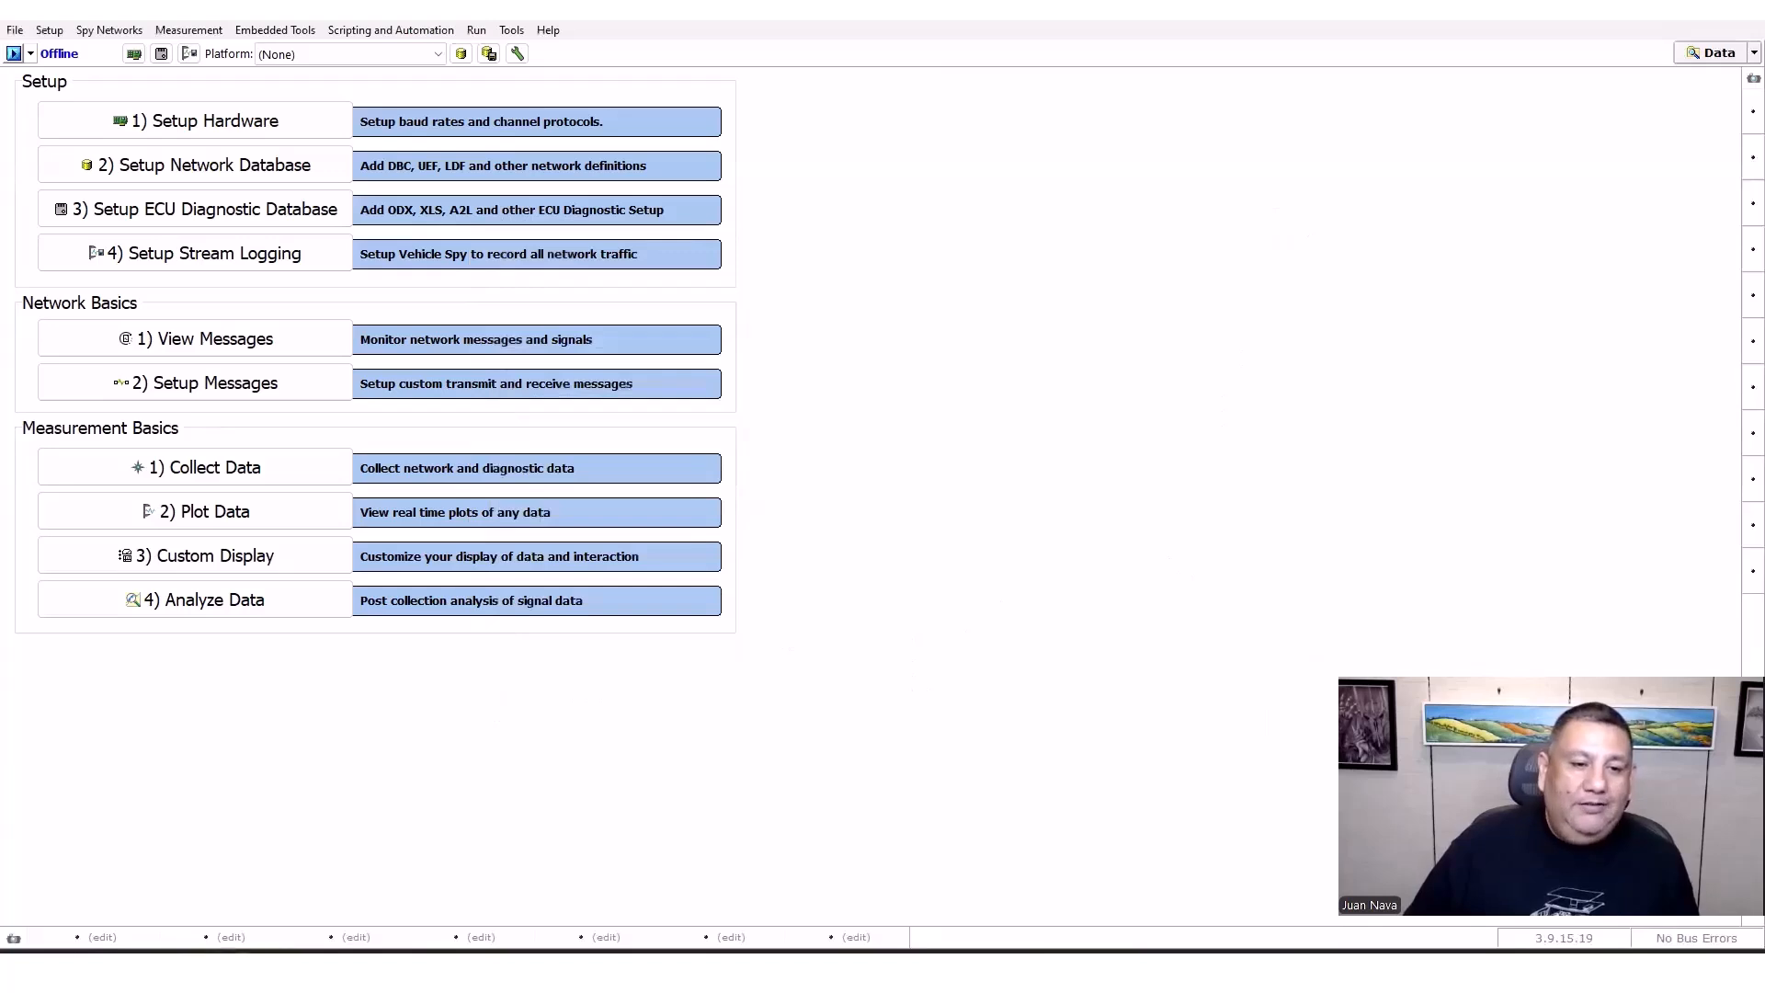
Switch to the presentation to review the computer logging wiring diagram, and return to Vehicle Spy.
{"action": "key", "text": "alt+Tab"}
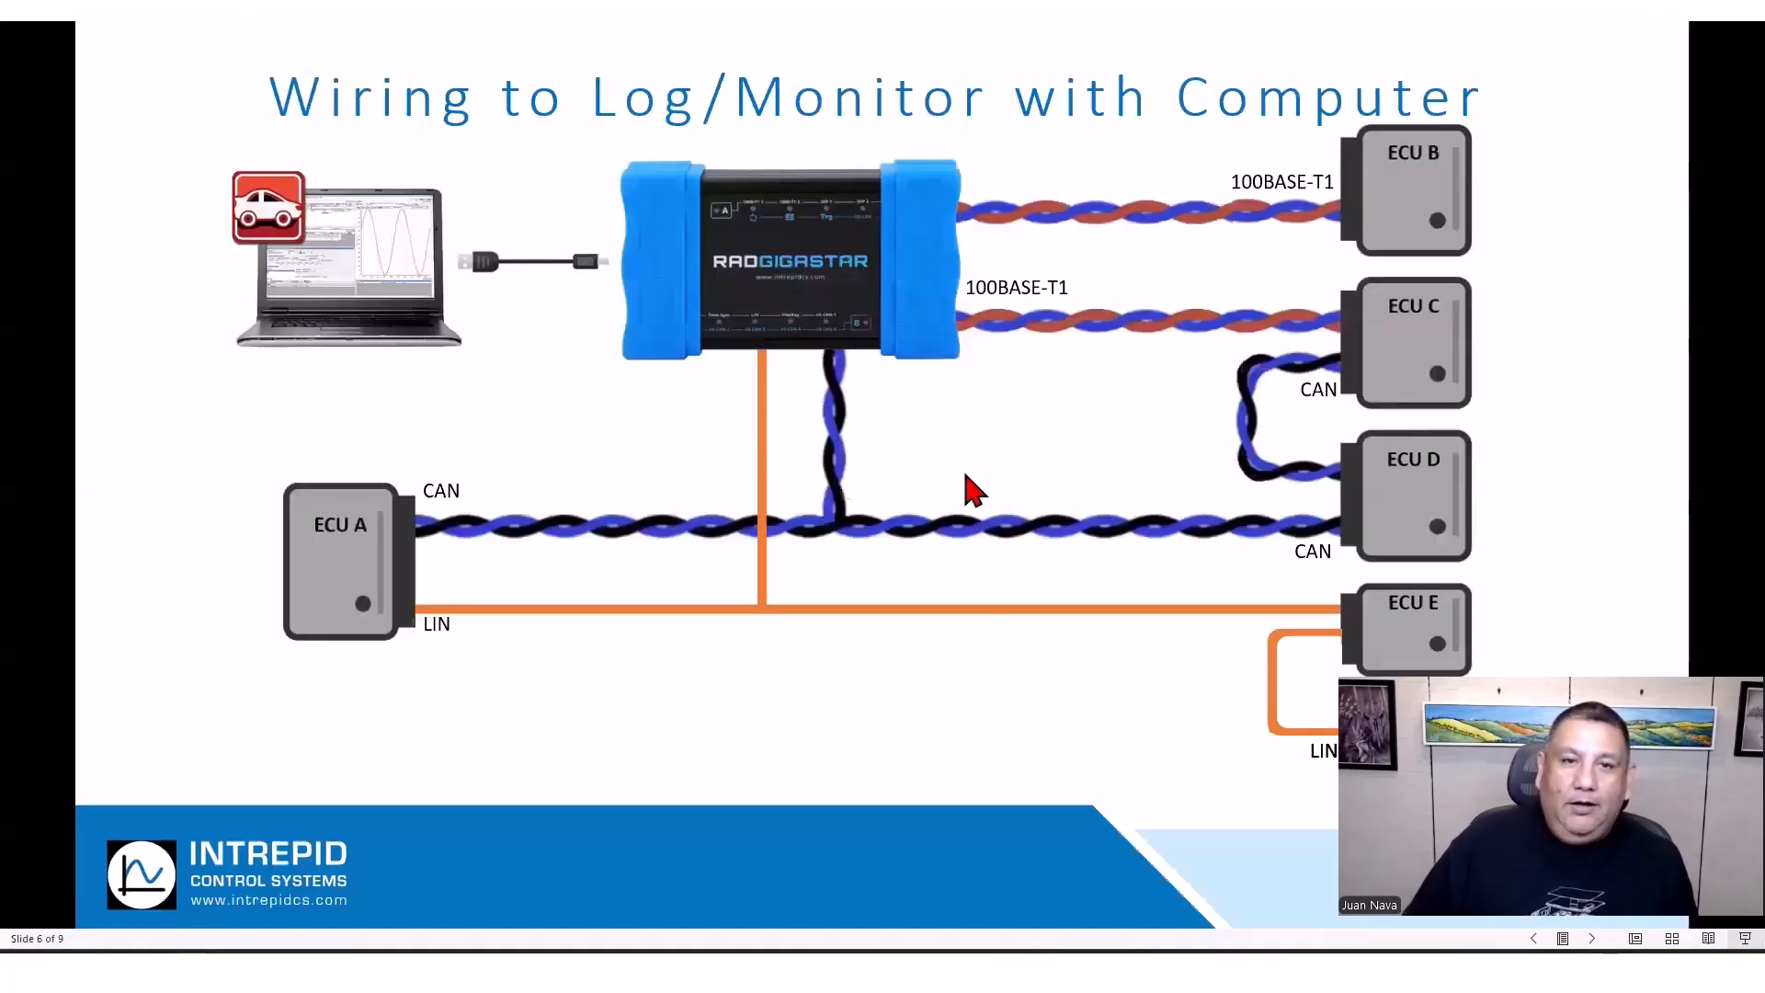
{"action": "key", "text": "alt+Tab"}
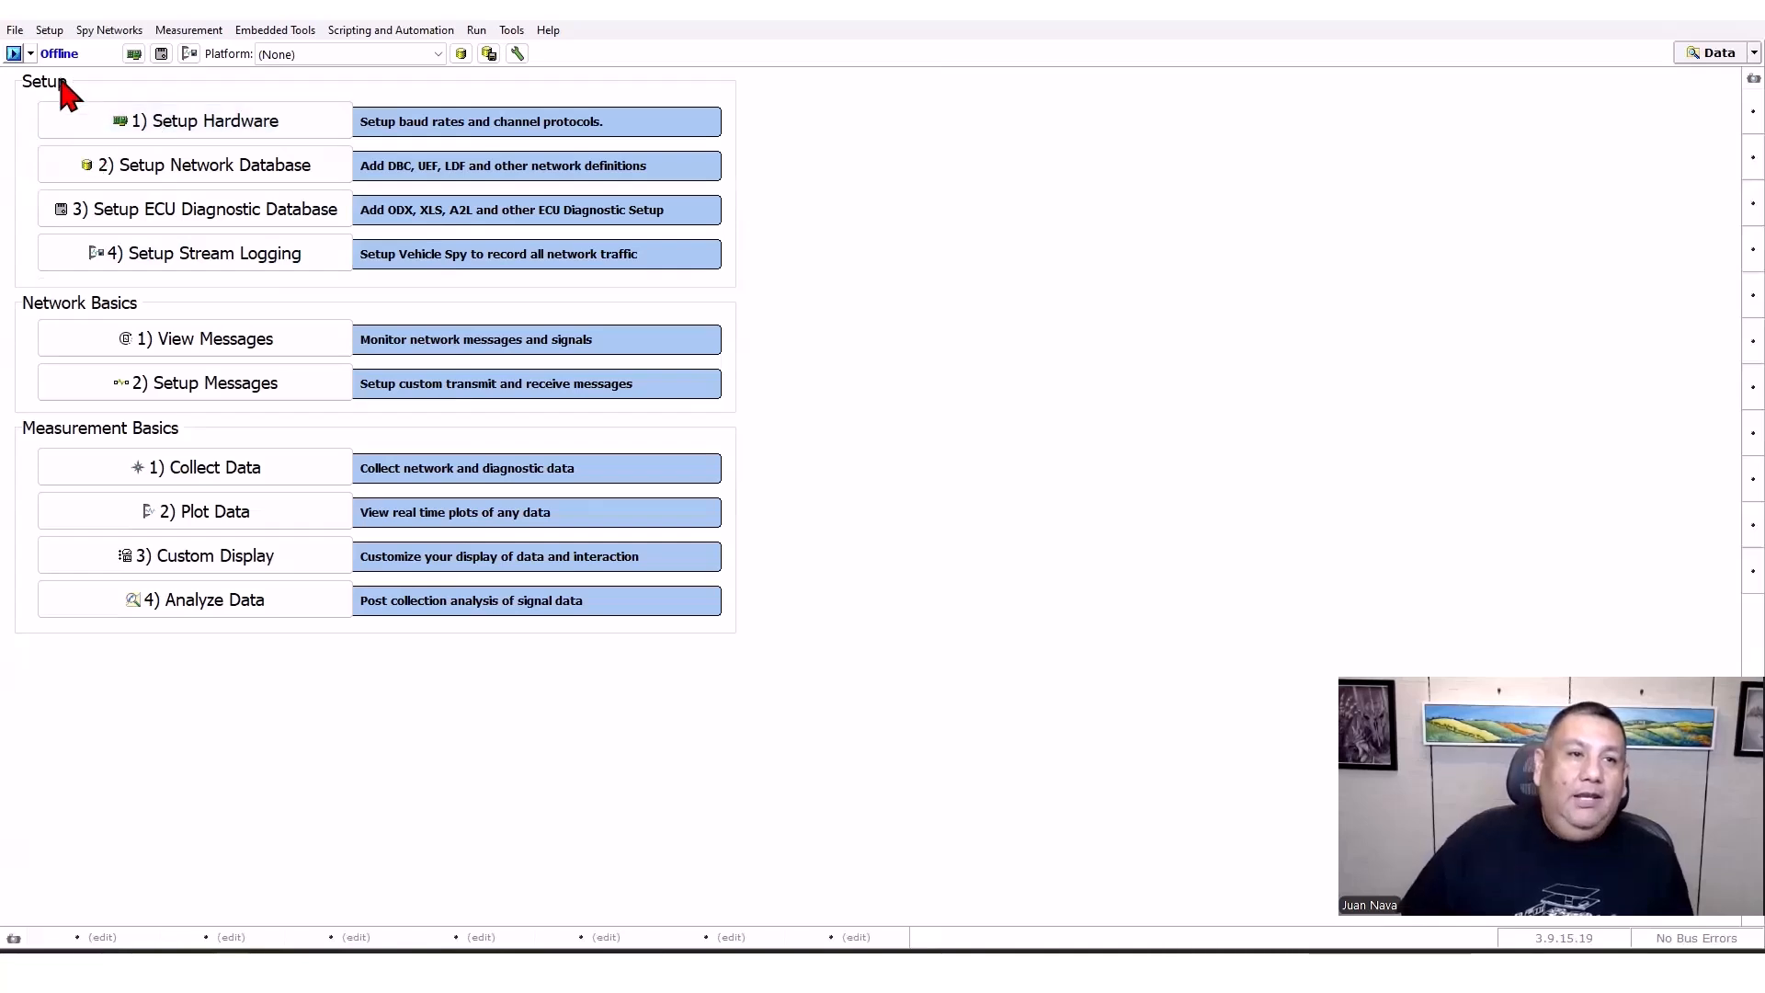
Go online using Run with Transmit and erase the messages collected so far.
{"action": "left_click", "coordinate": [32, 54]}
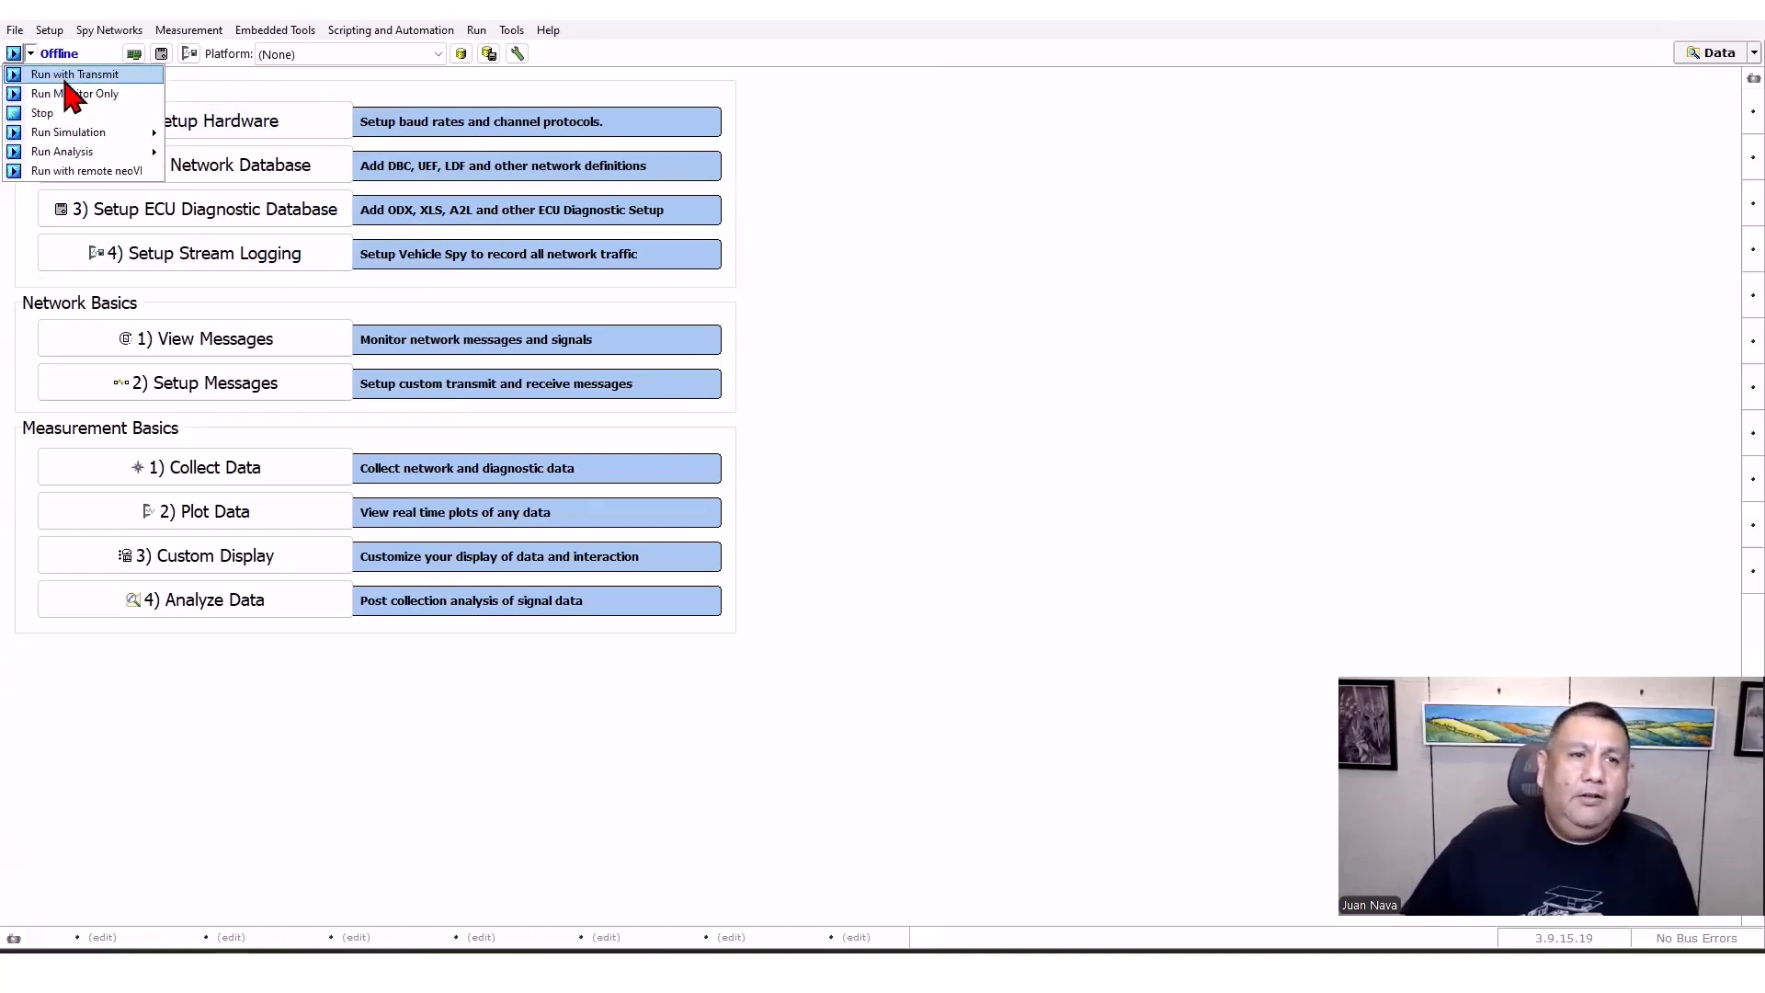
{"action": "left_click", "coordinate": [67, 75]}
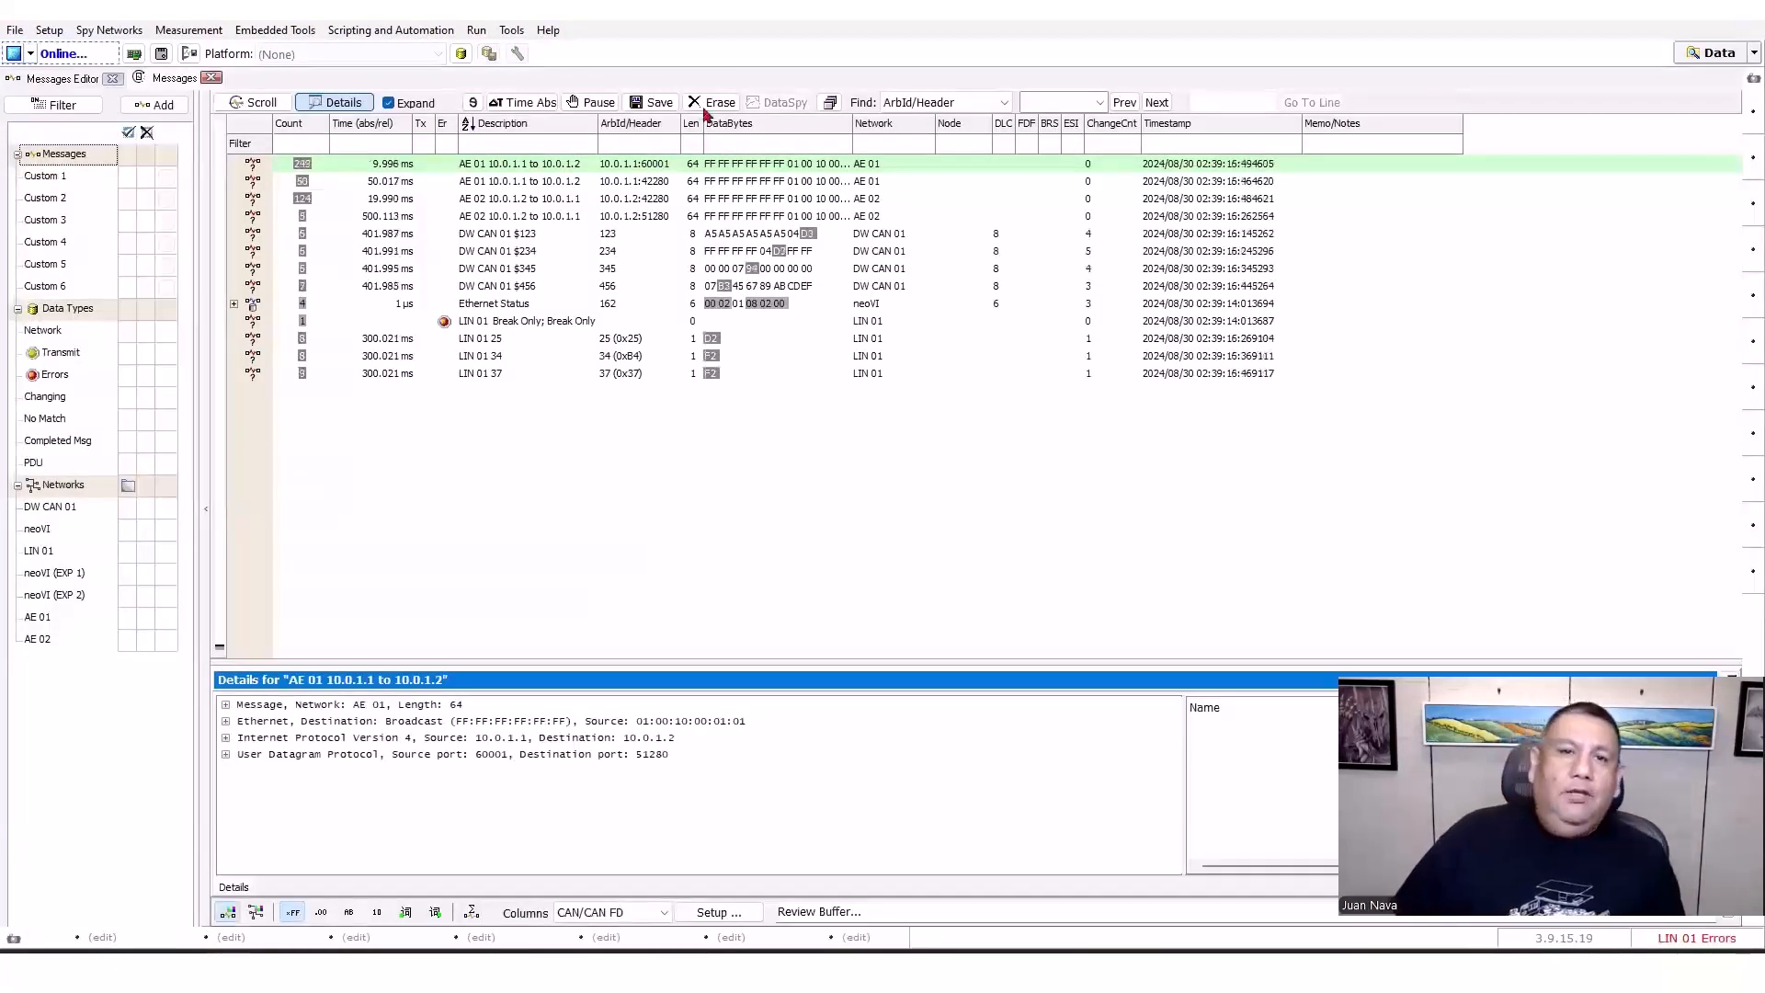
{"action": "left_click", "coordinate": [713, 103]}
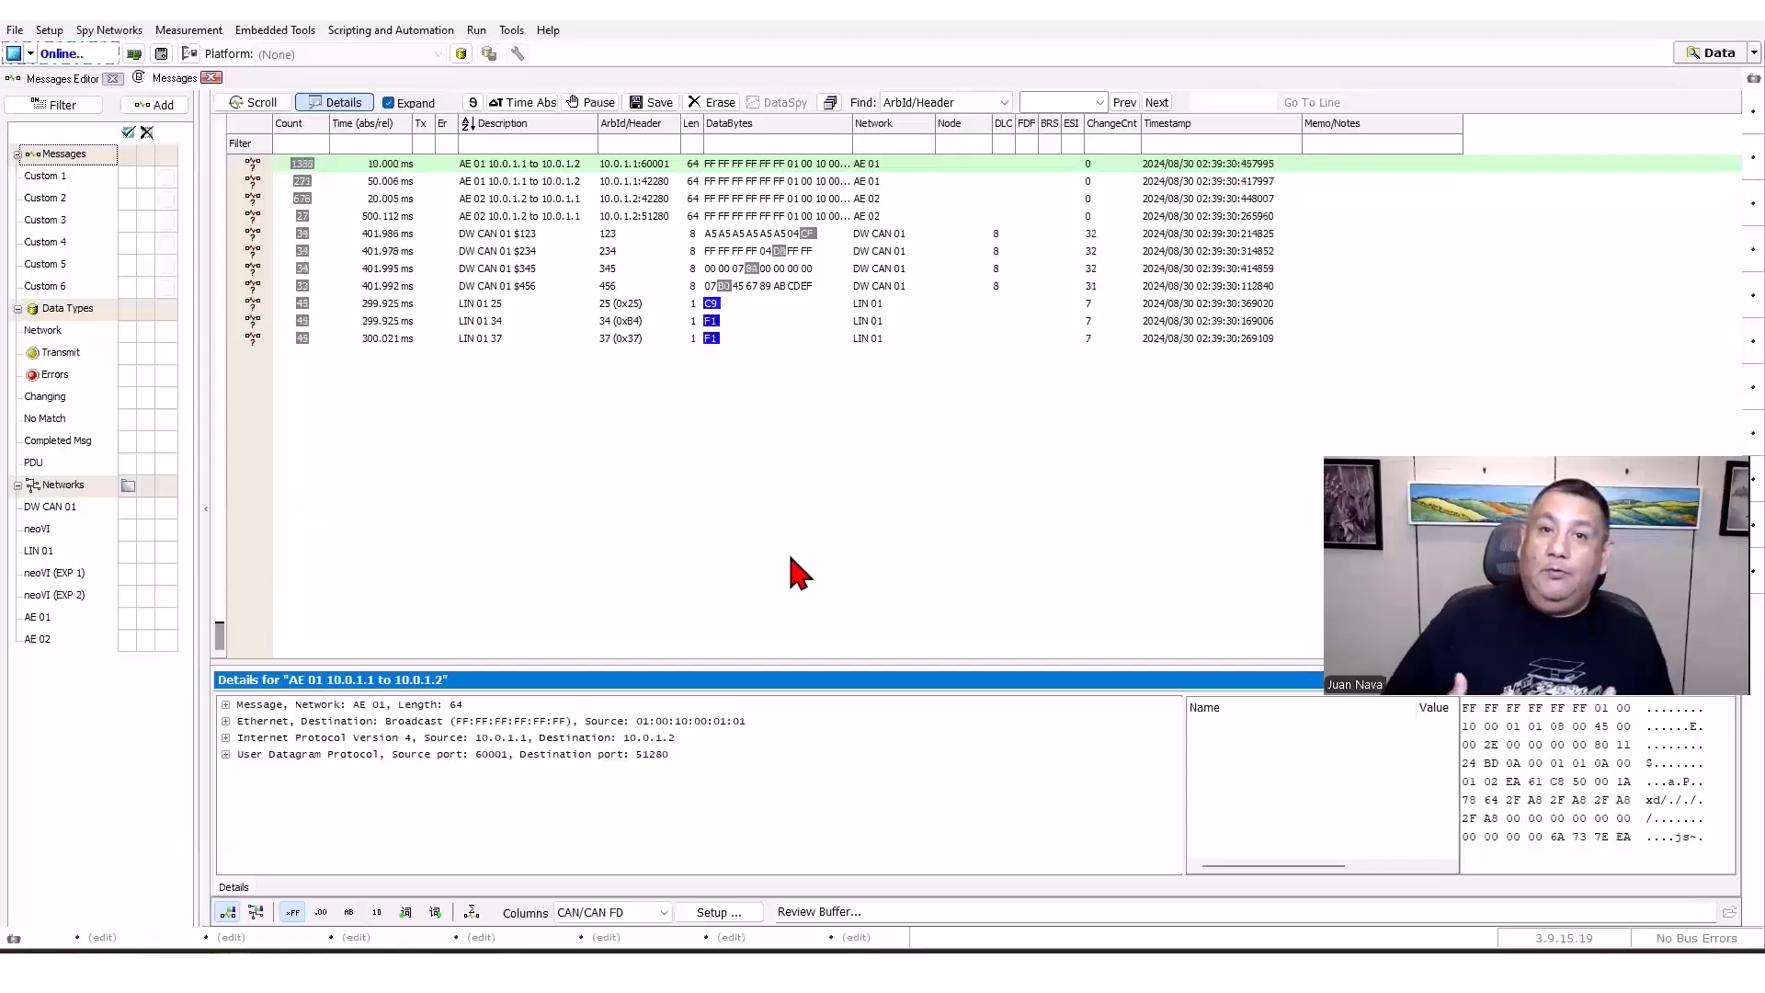
Show the details of the LIN 01 25 message.
{"action": "left_click", "coordinate": [462, 305]}
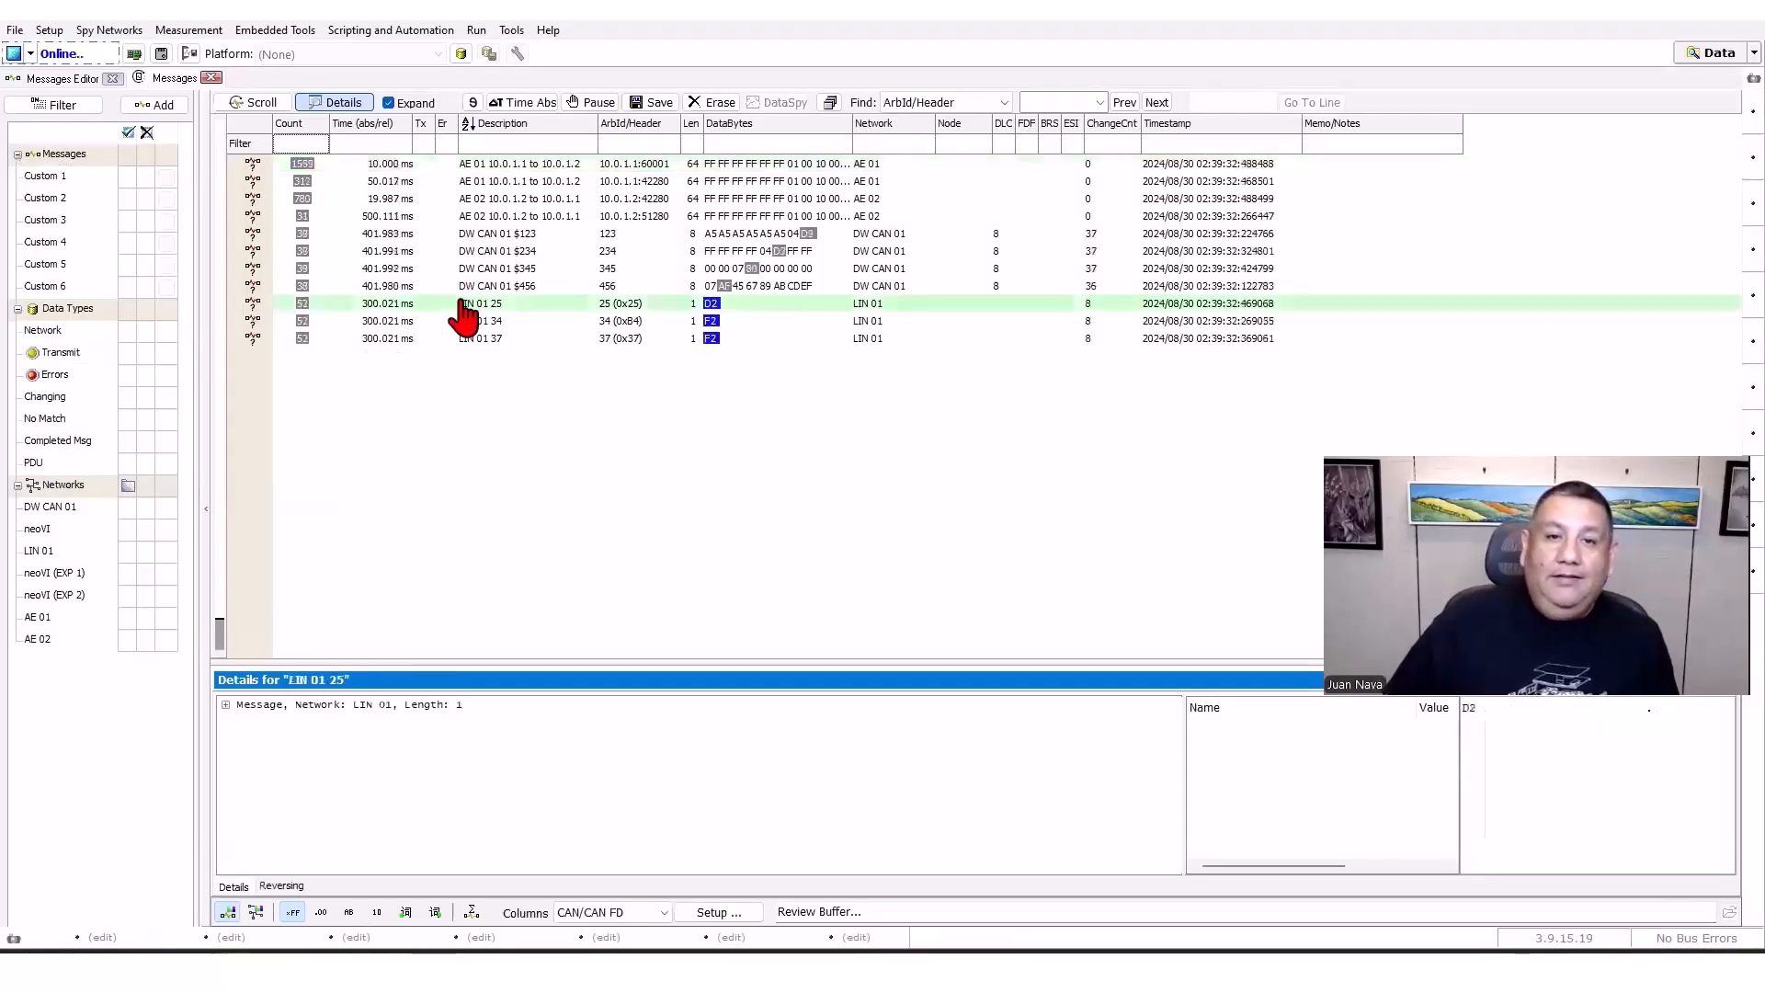
View the details of the DW CAN 01 messages $123, $234, $345 and $456 in turn.
{"action": "left_click", "coordinate": [513, 236]}
{"action": "left_click", "coordinate": [513, 253]}
{"action": "left_click", "coordinate": [514, 269]}
{"action": "left_click", "coordinate": [516, 284]}
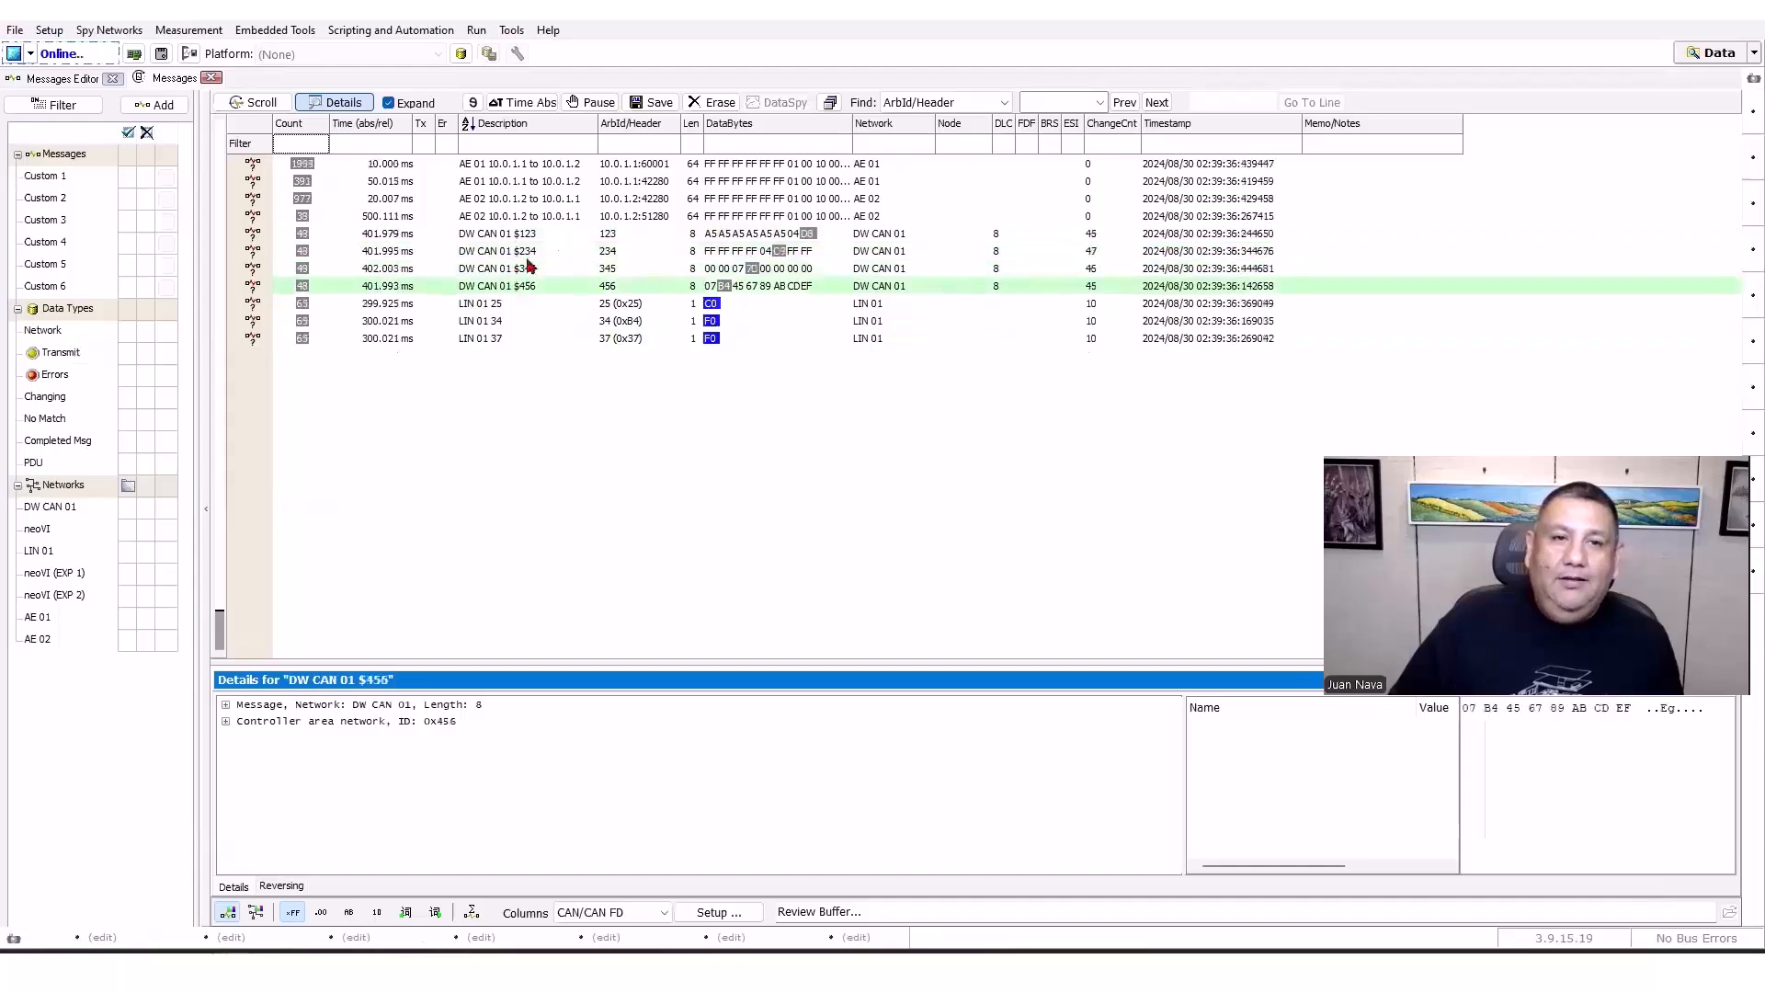
View the details of both AE 01 messages and of the AE 02 message from 10.0.1.2:42280.
{"action": "left_click", "coordinate": [492, 164]}
{"action": "left_click", "coordinate": [488, 182]}
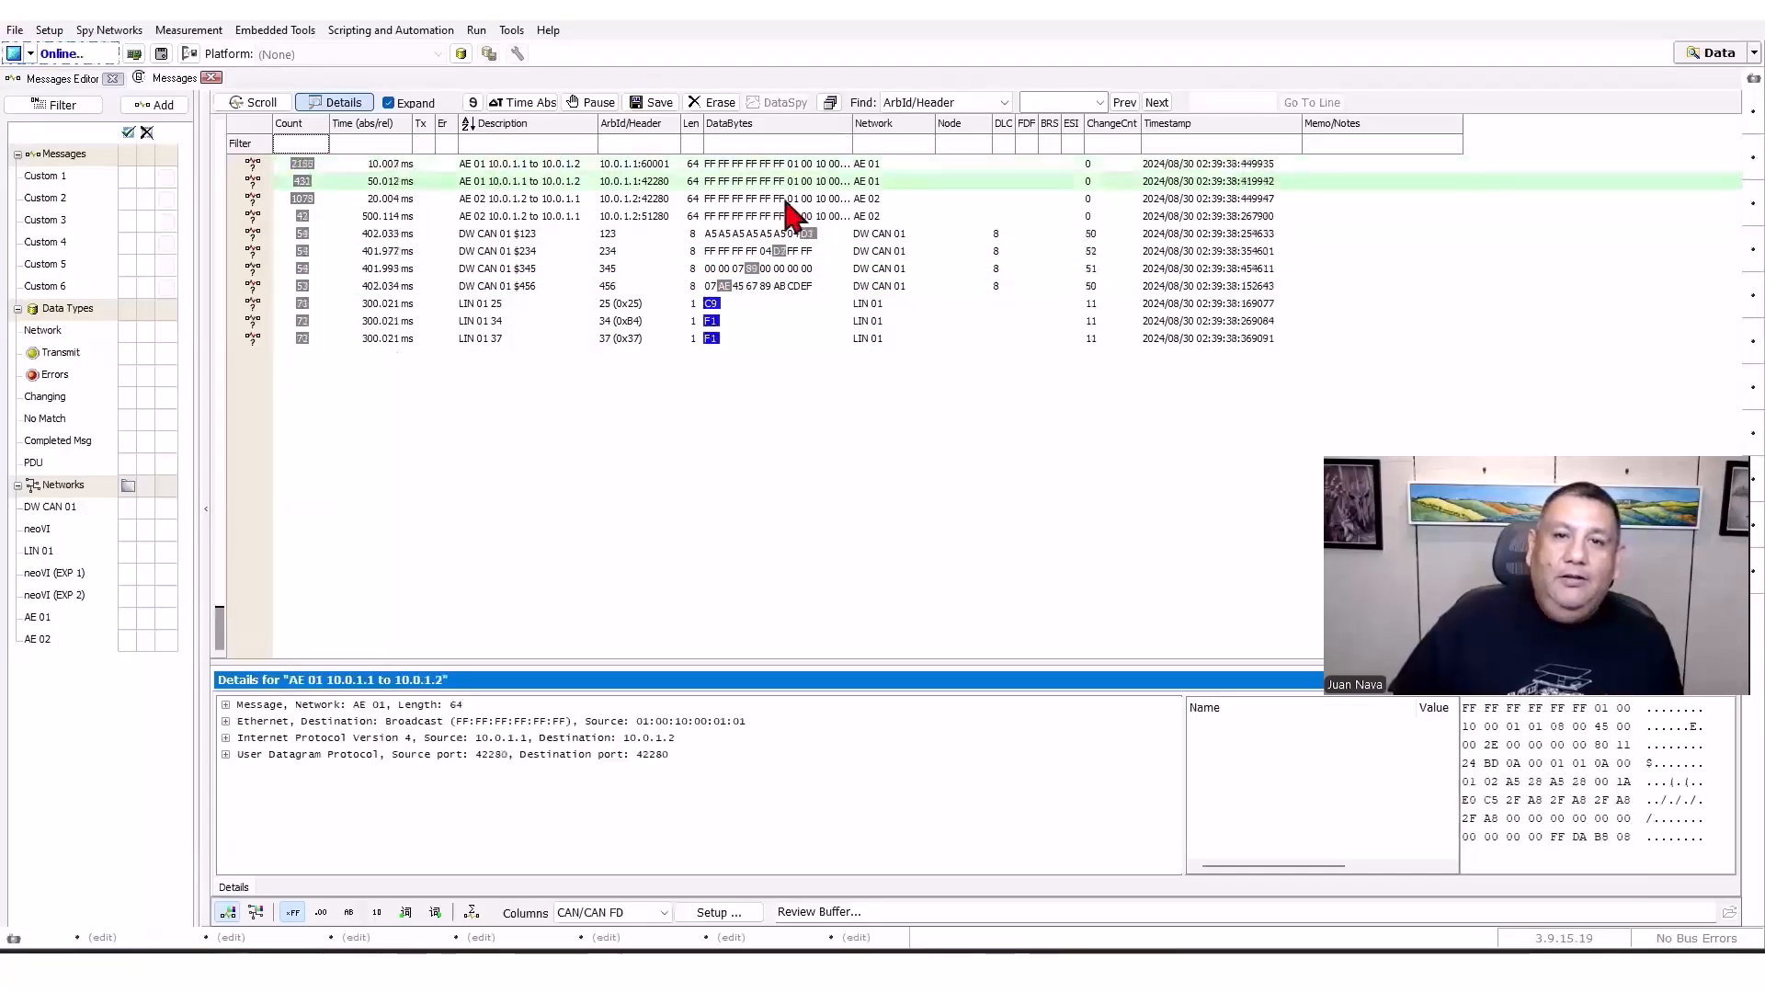
{"action": "left_click", "coordinate": [866, 164]}
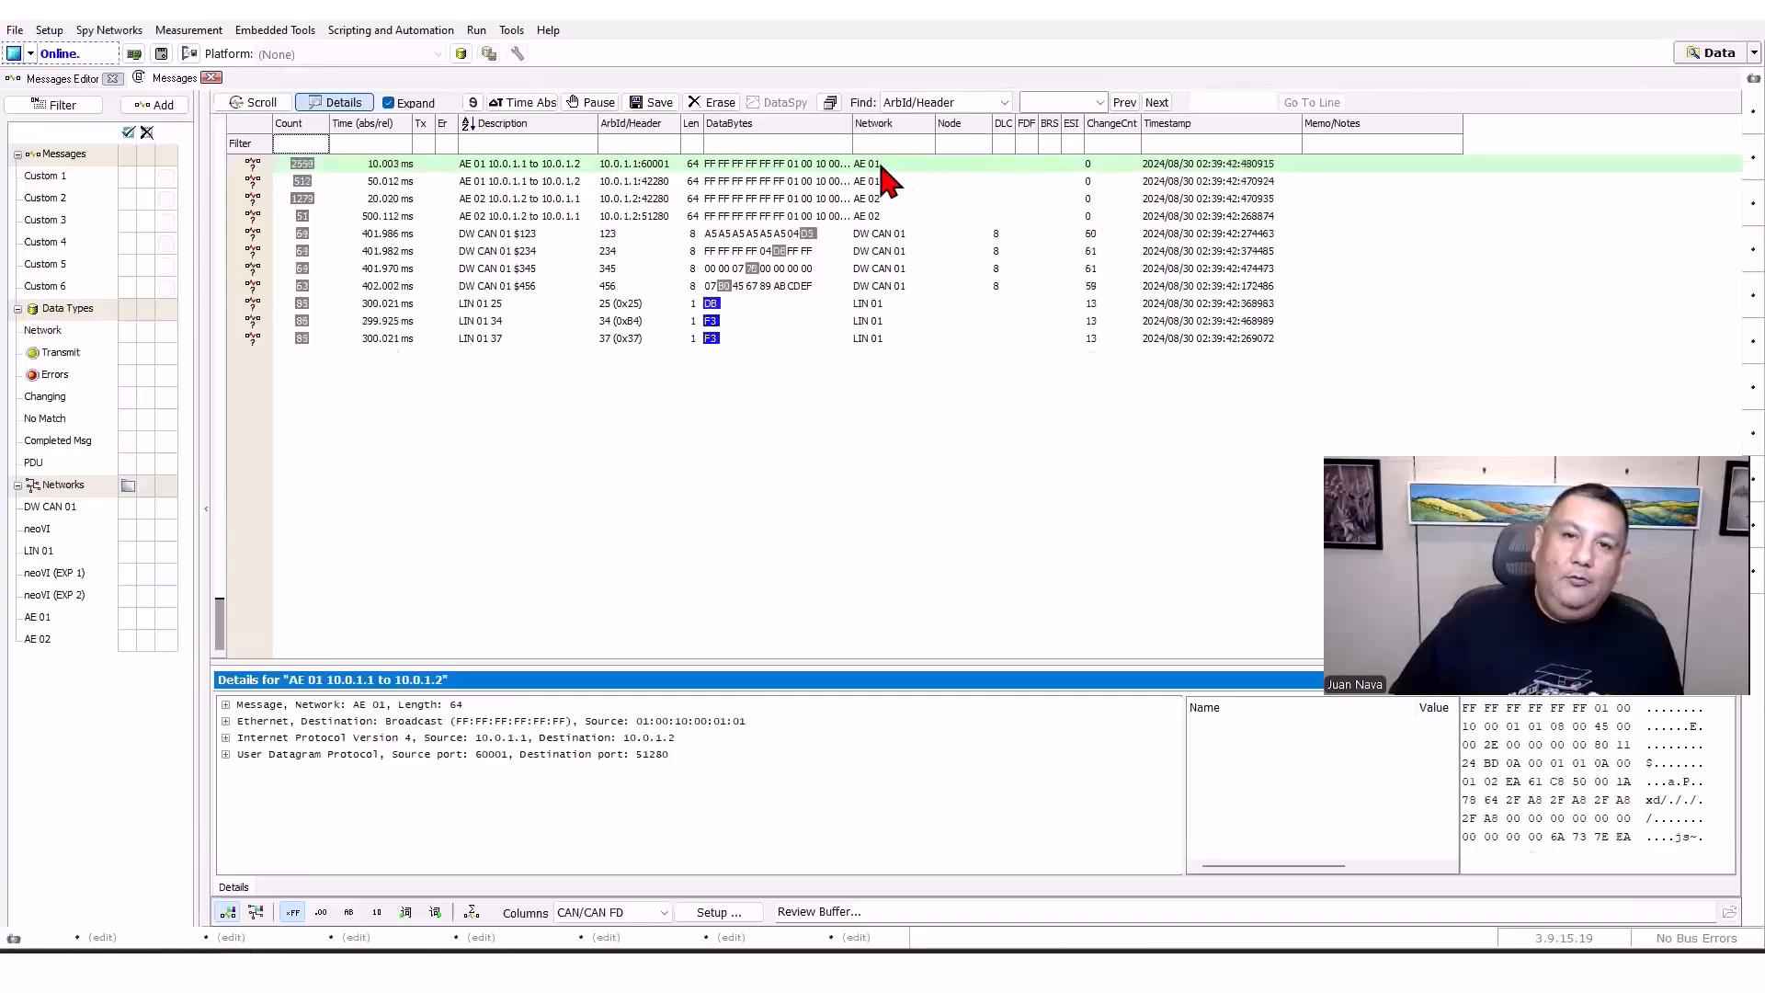
{"action": "left_click", "coordinate": [874, 182]}
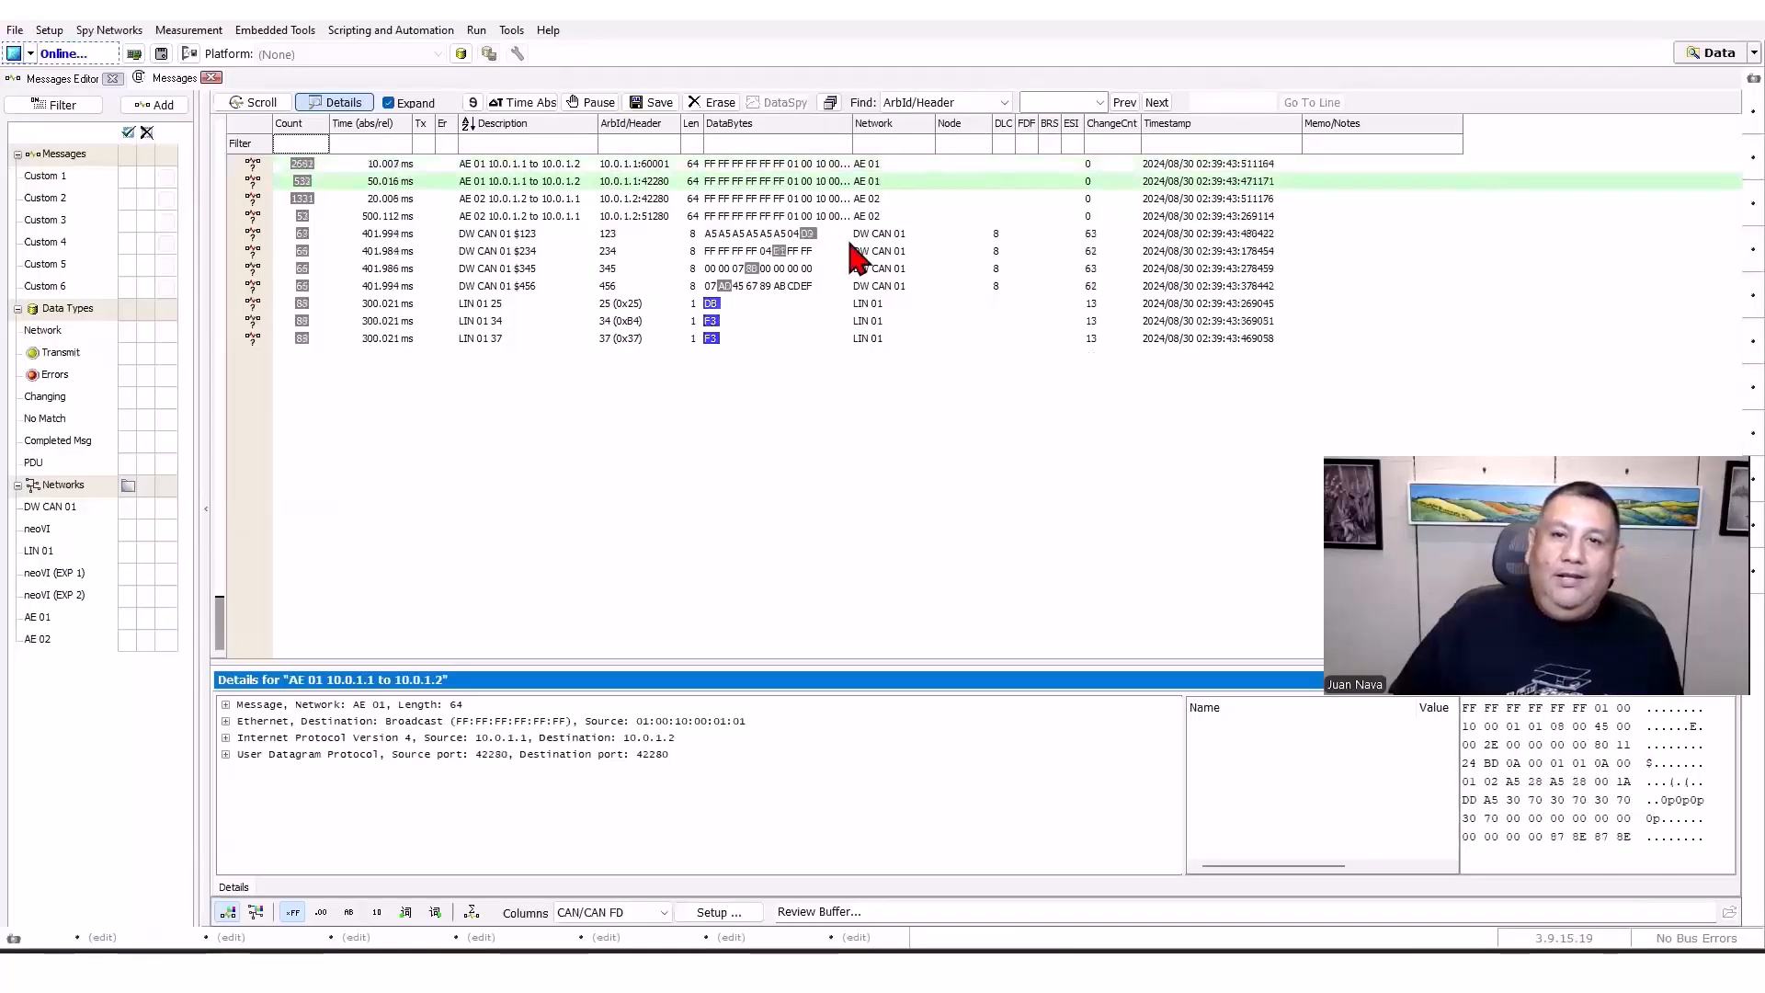
{"action": "left_click", "coordinate": [887, 204]}
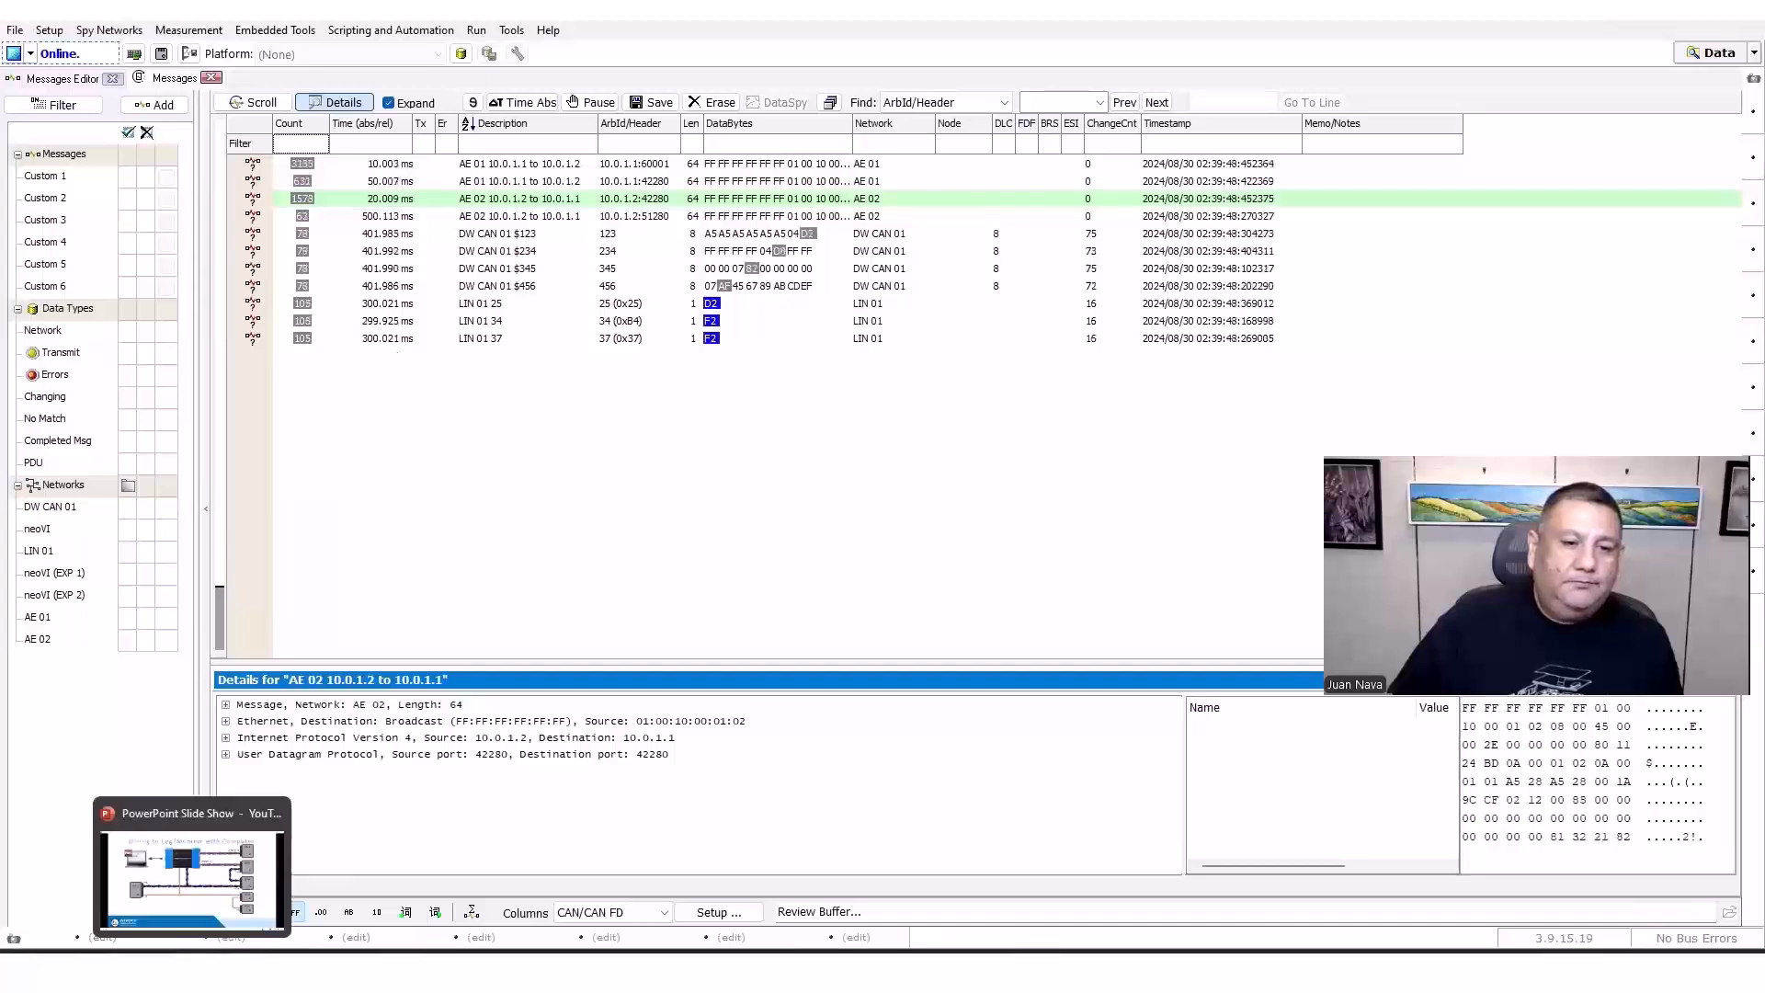
Switch to the PowerPoint slide show to review the computer monitoring wiring, and return to Vehicle Spy.
{"action": "left_click", "coordinate": [193, 969]}
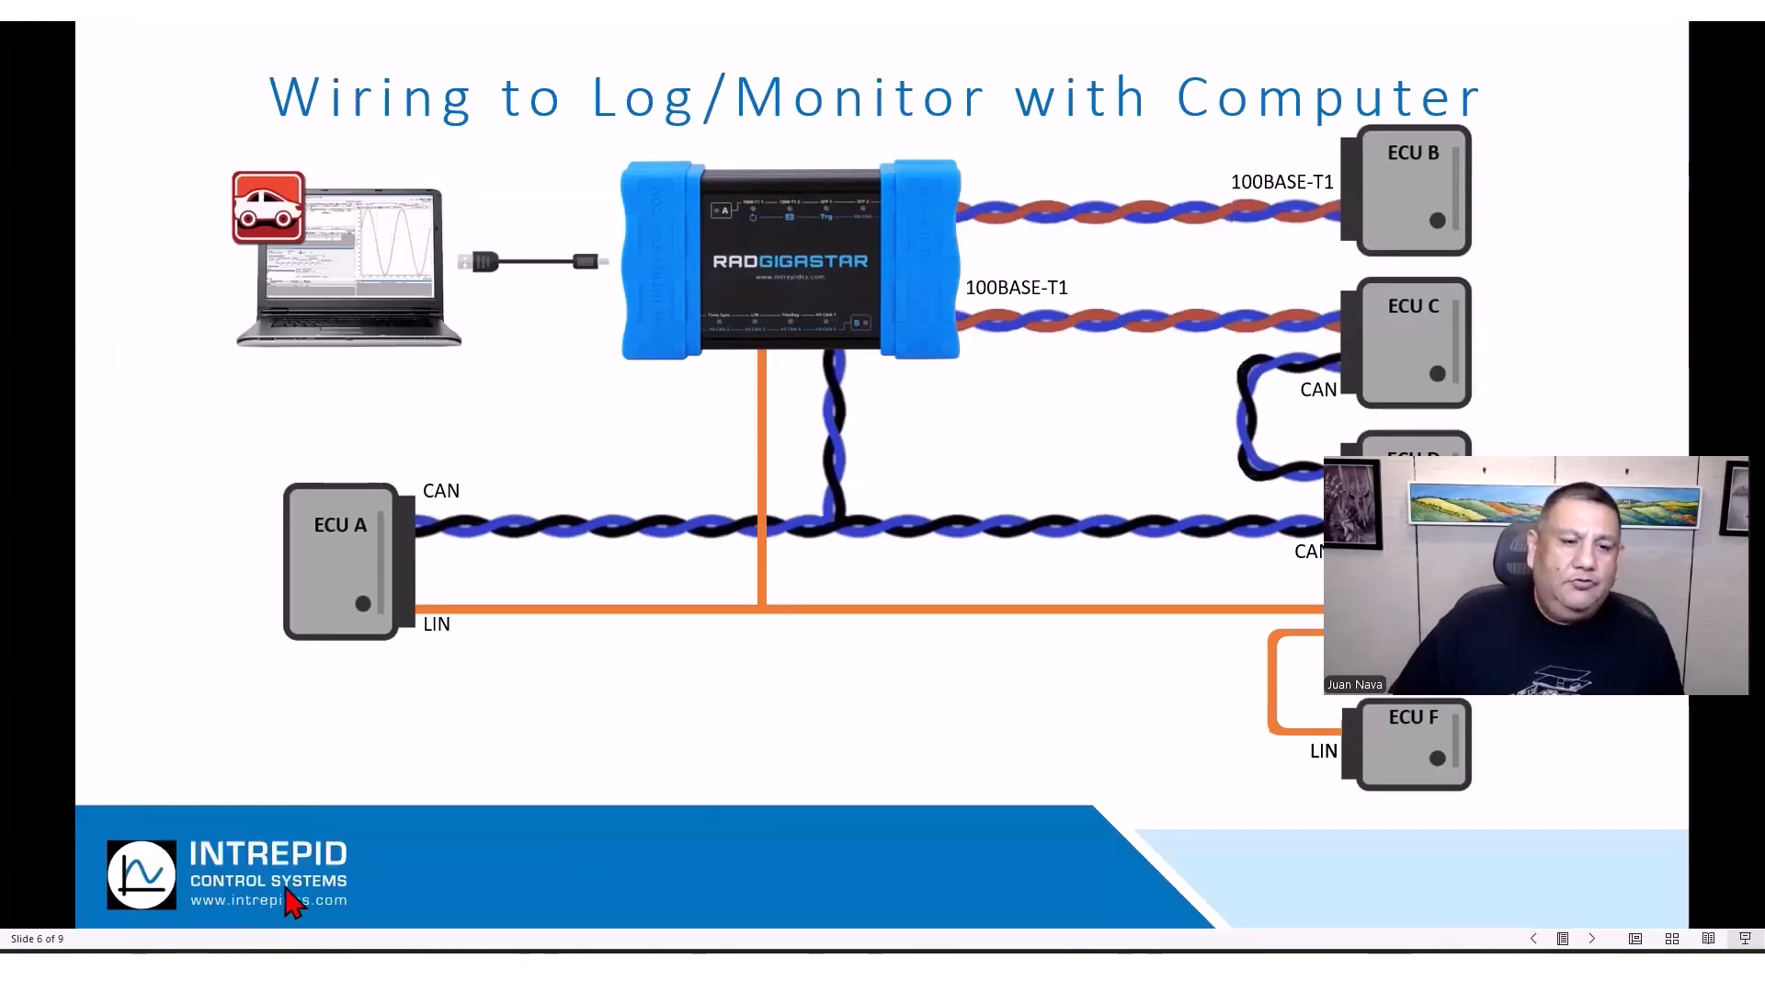
{"action": "left_click", "coordinate": [239, 969]}
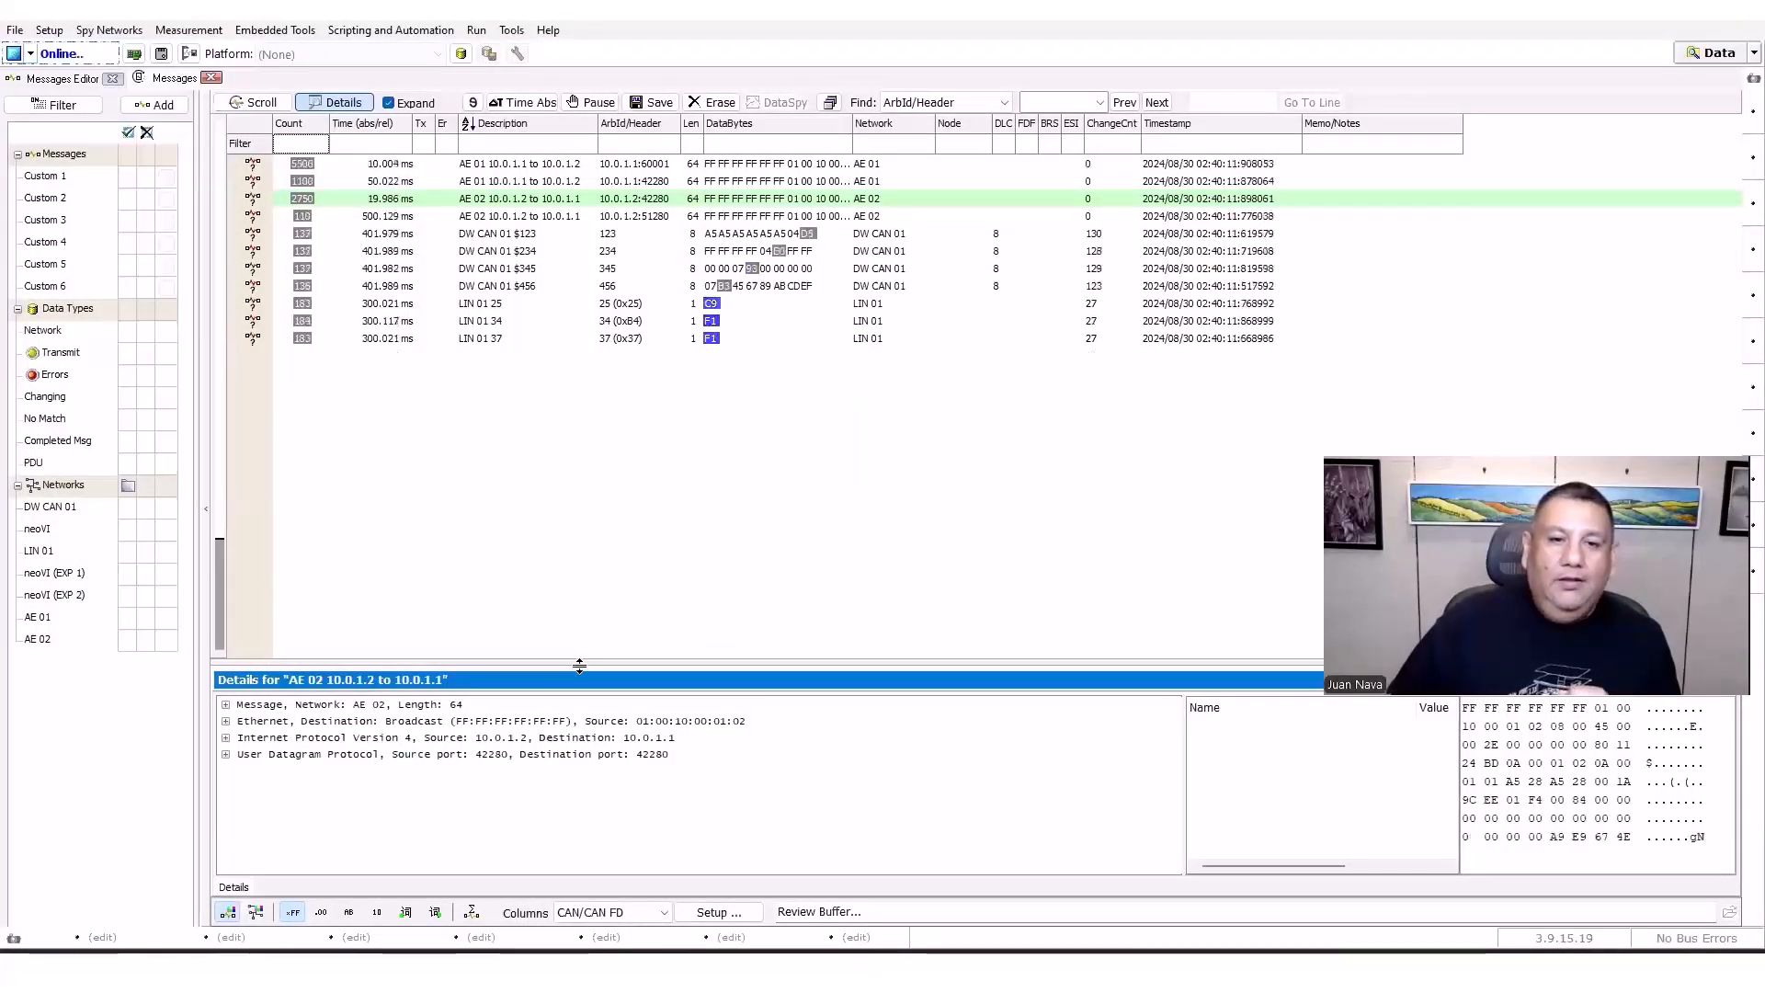
Enlarge the message details pane and view the first AE 01, DW CAN 01 $123 and LIN 01 25 messages in it.
{"action": "left_click_drag", "start_coordinate": [579, 663], "coordinate": [574, 539]}
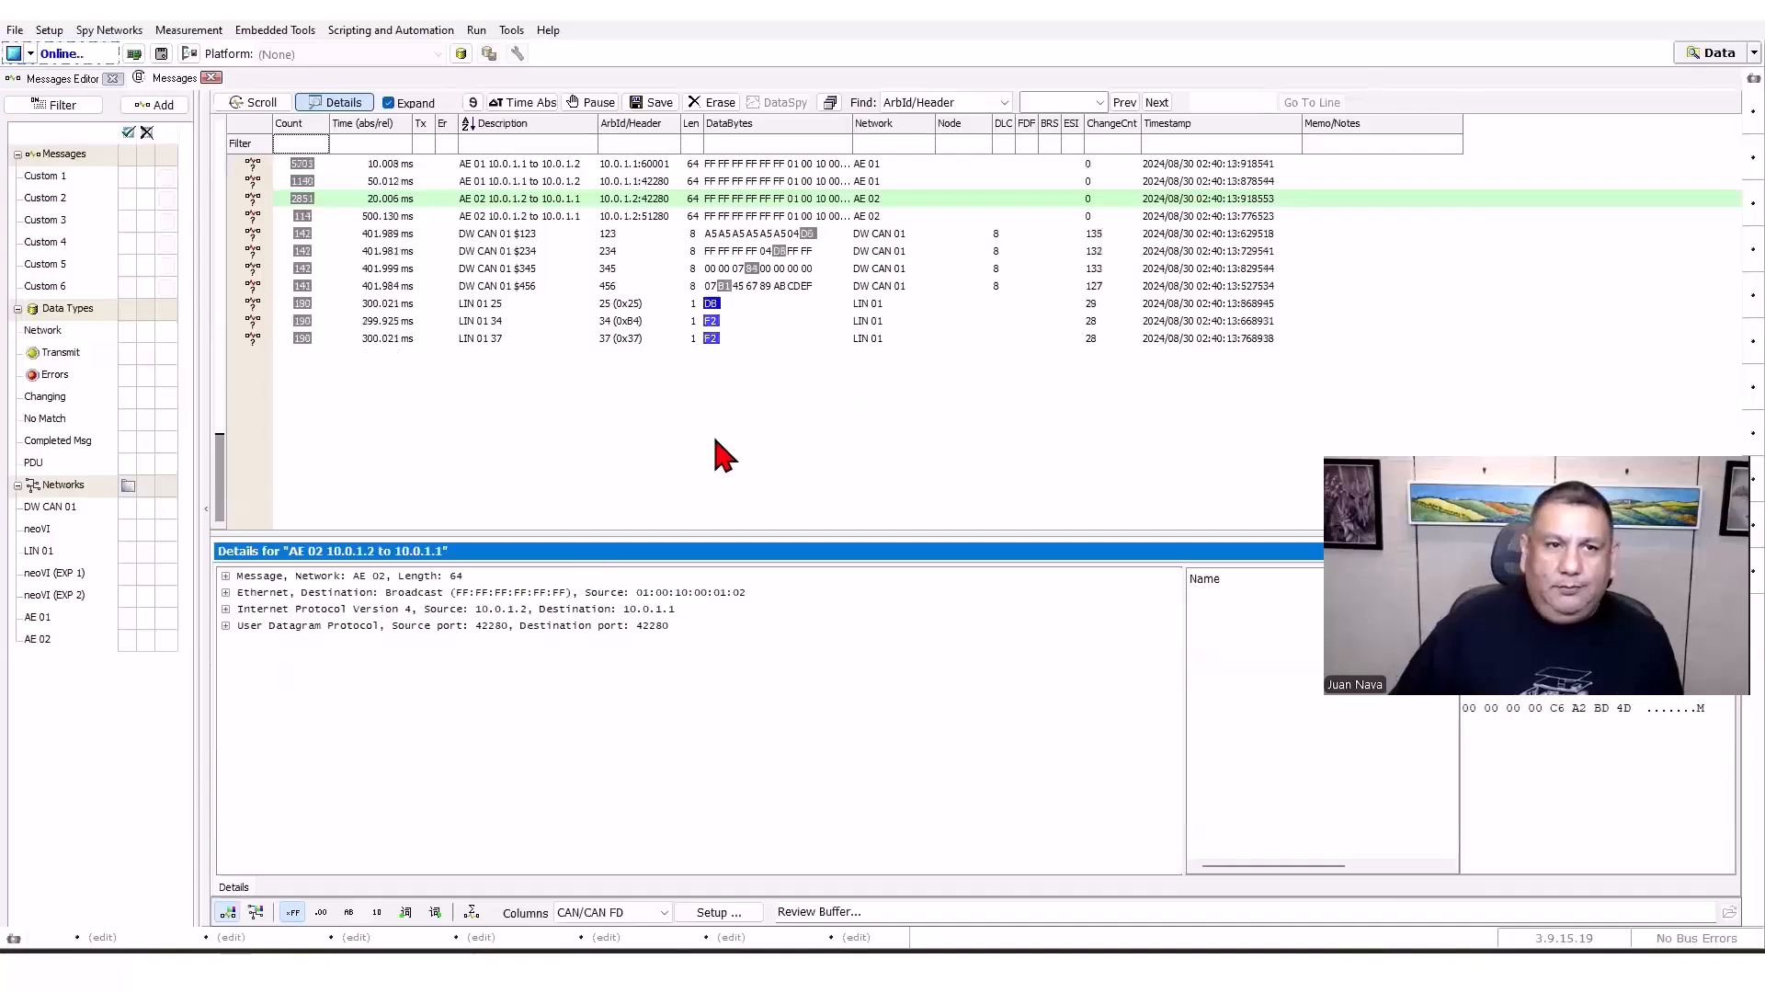
{"action": "key", "text": "XF86AudioRaiseVolume"}
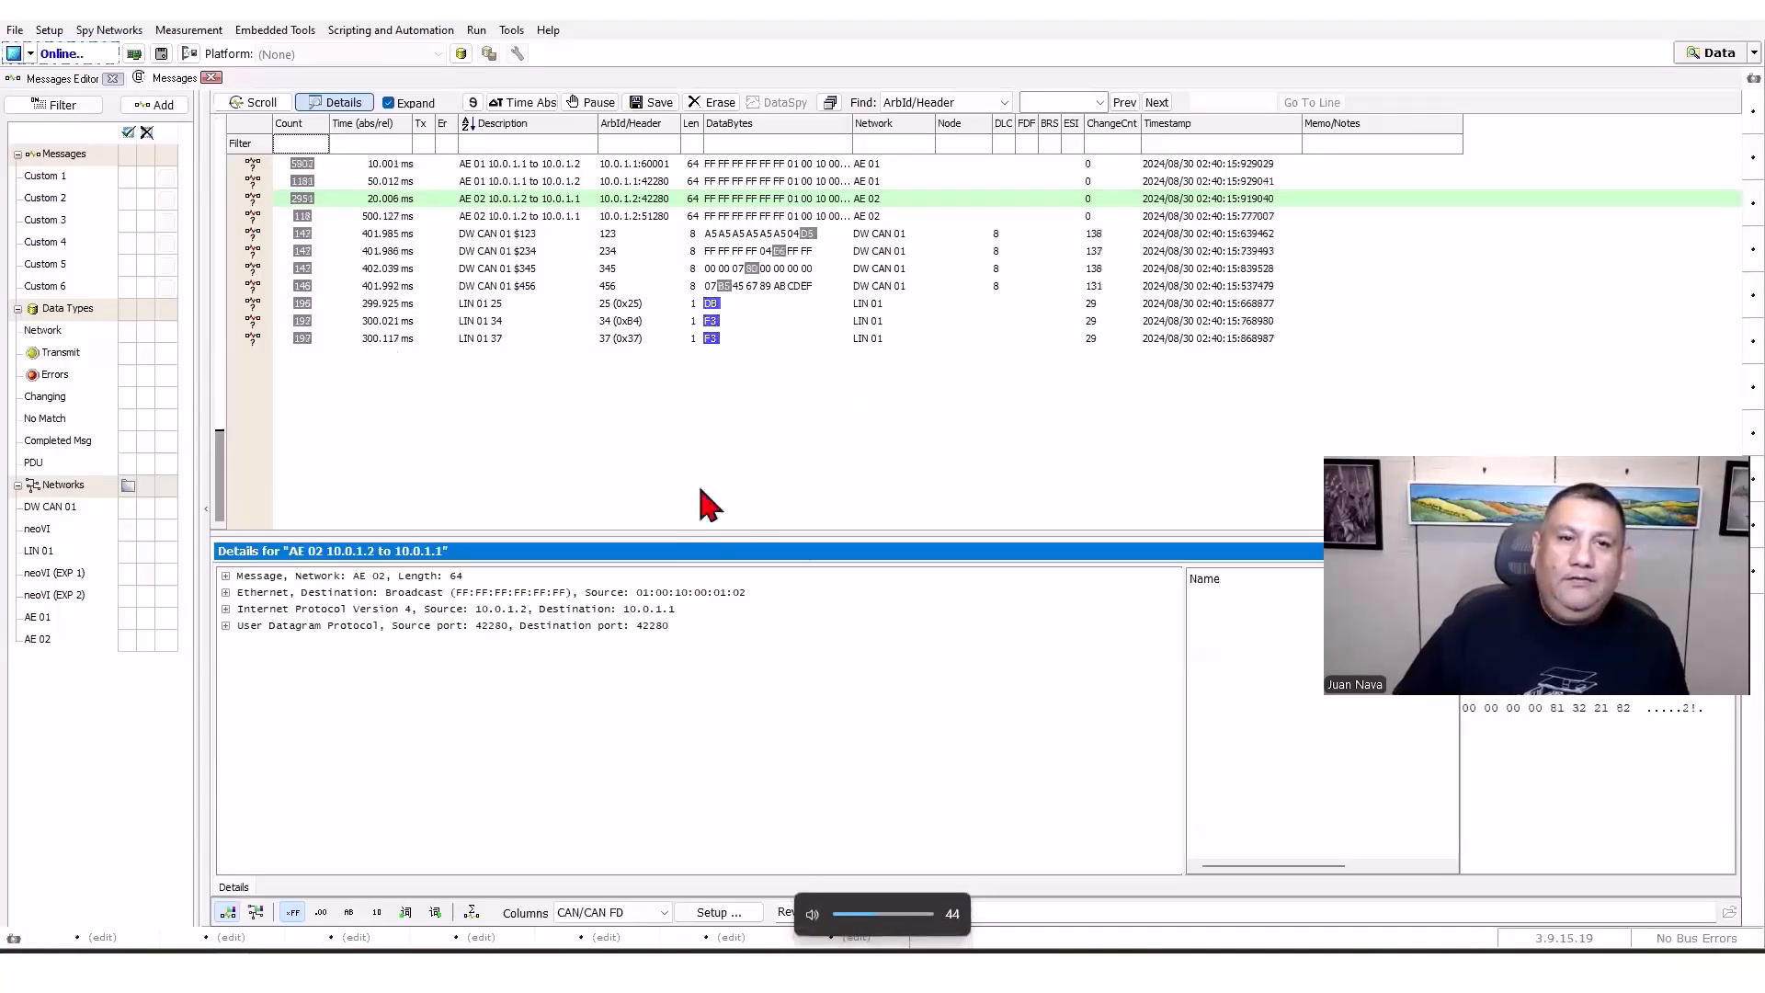
{"action": "left_click", "coordinate": [494, 167]}
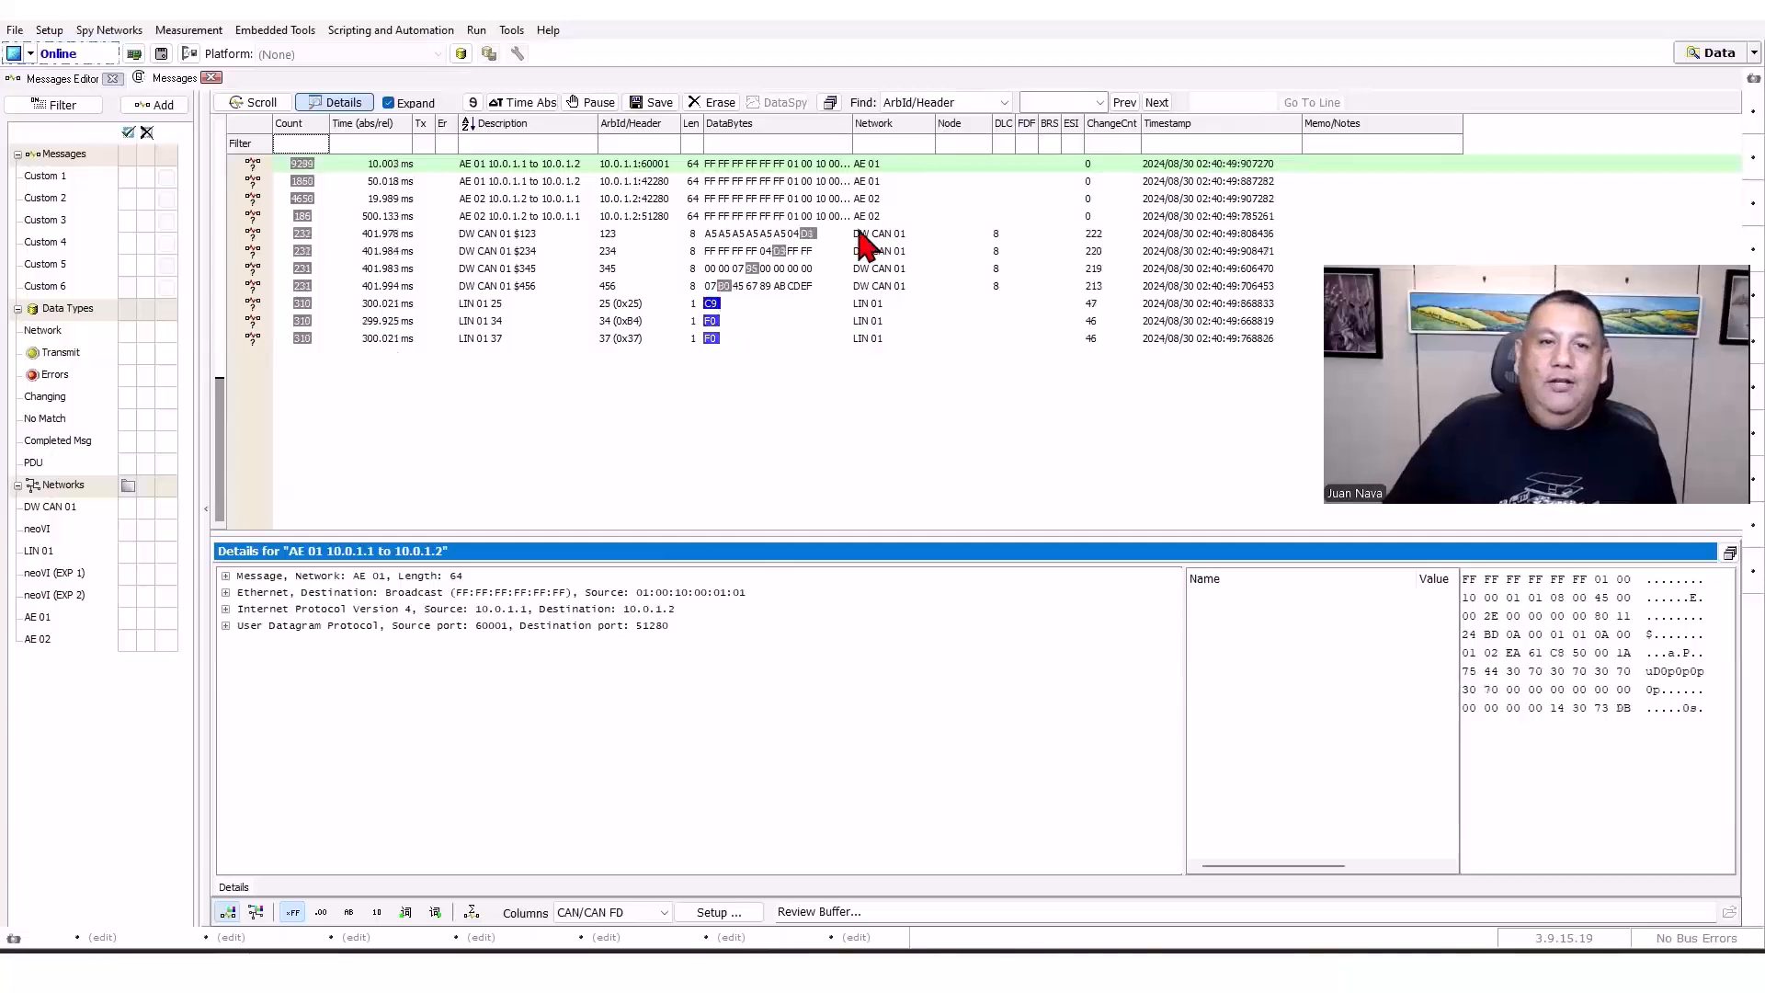
{"action": "left_click", "coordinate": [605, 235]}
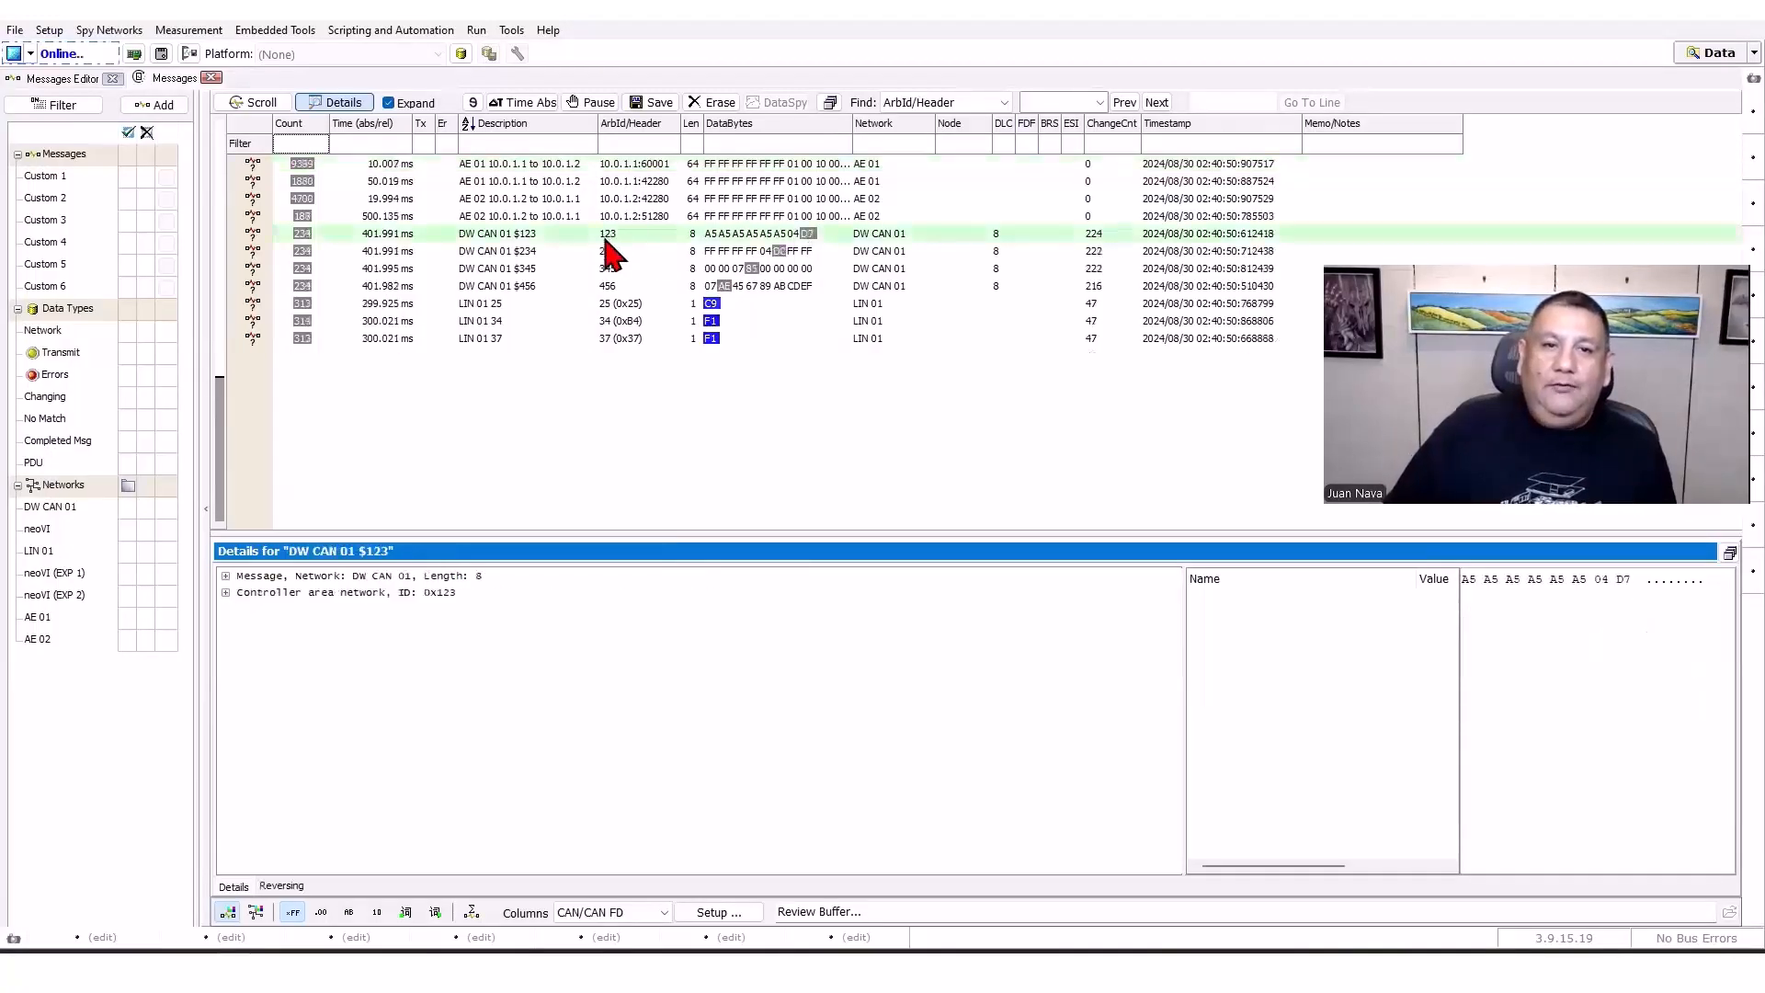
{"action": "left_click", "coordinate": [632, 304]}
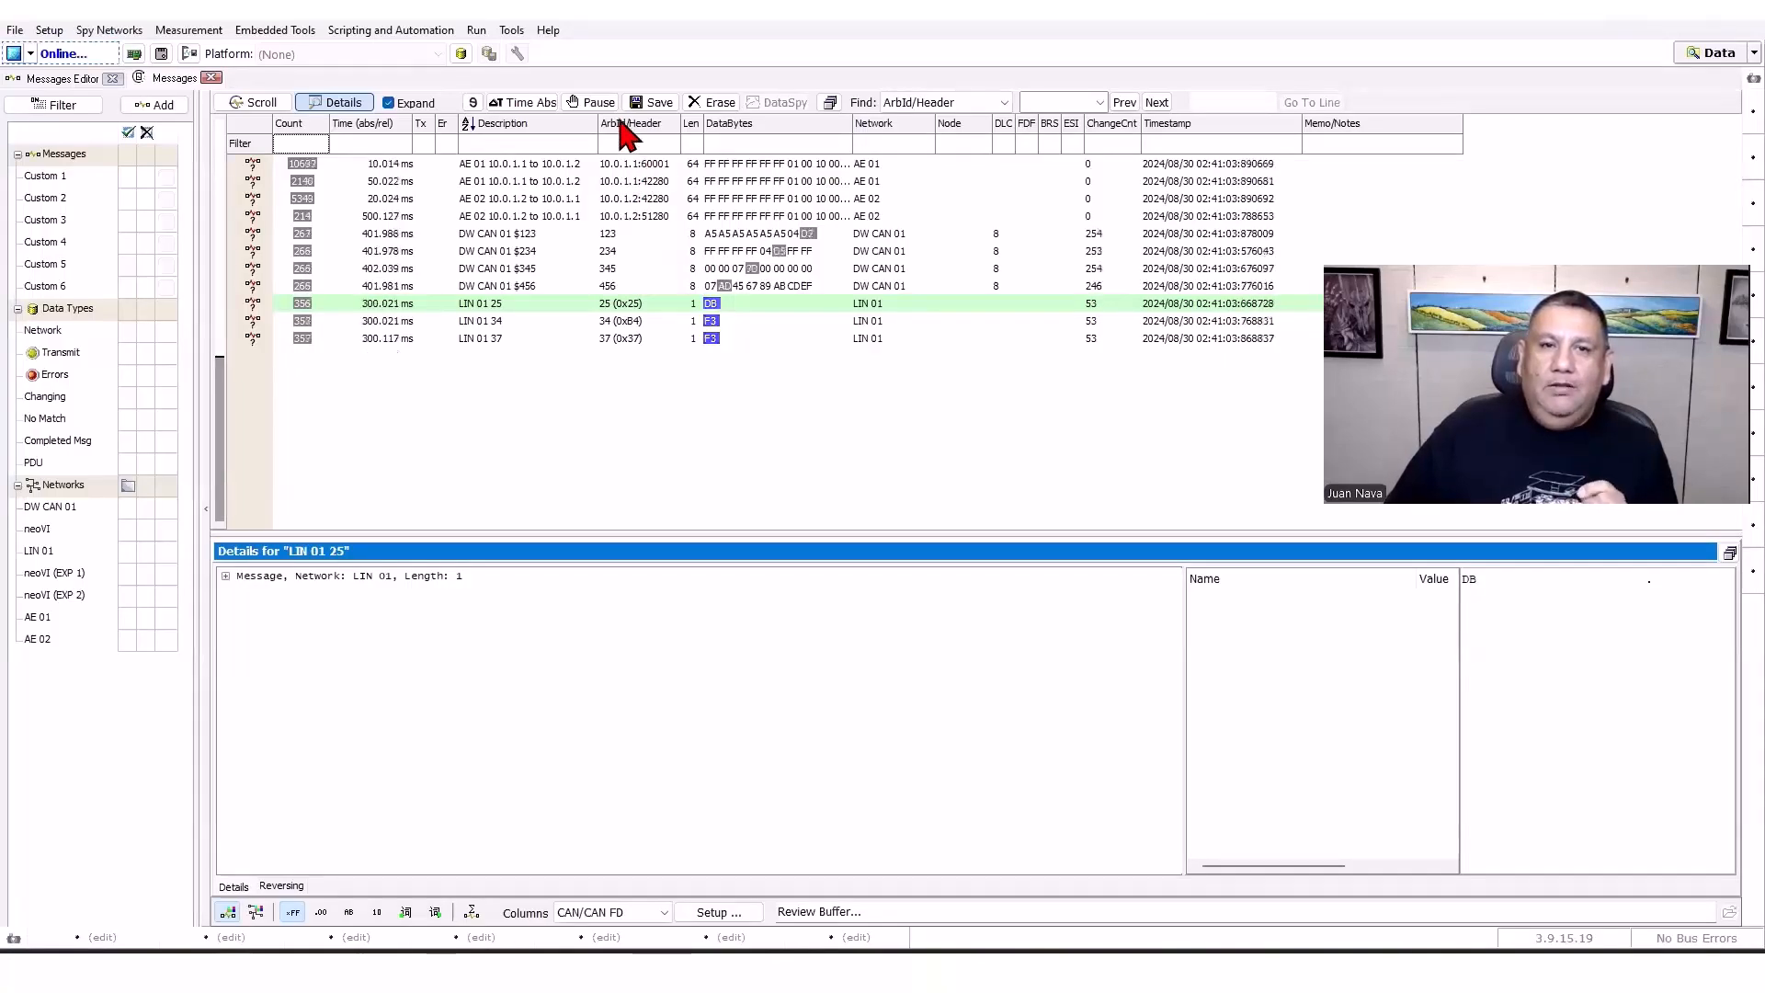
{"action": "left_click", "coordinate": [496, 166]}
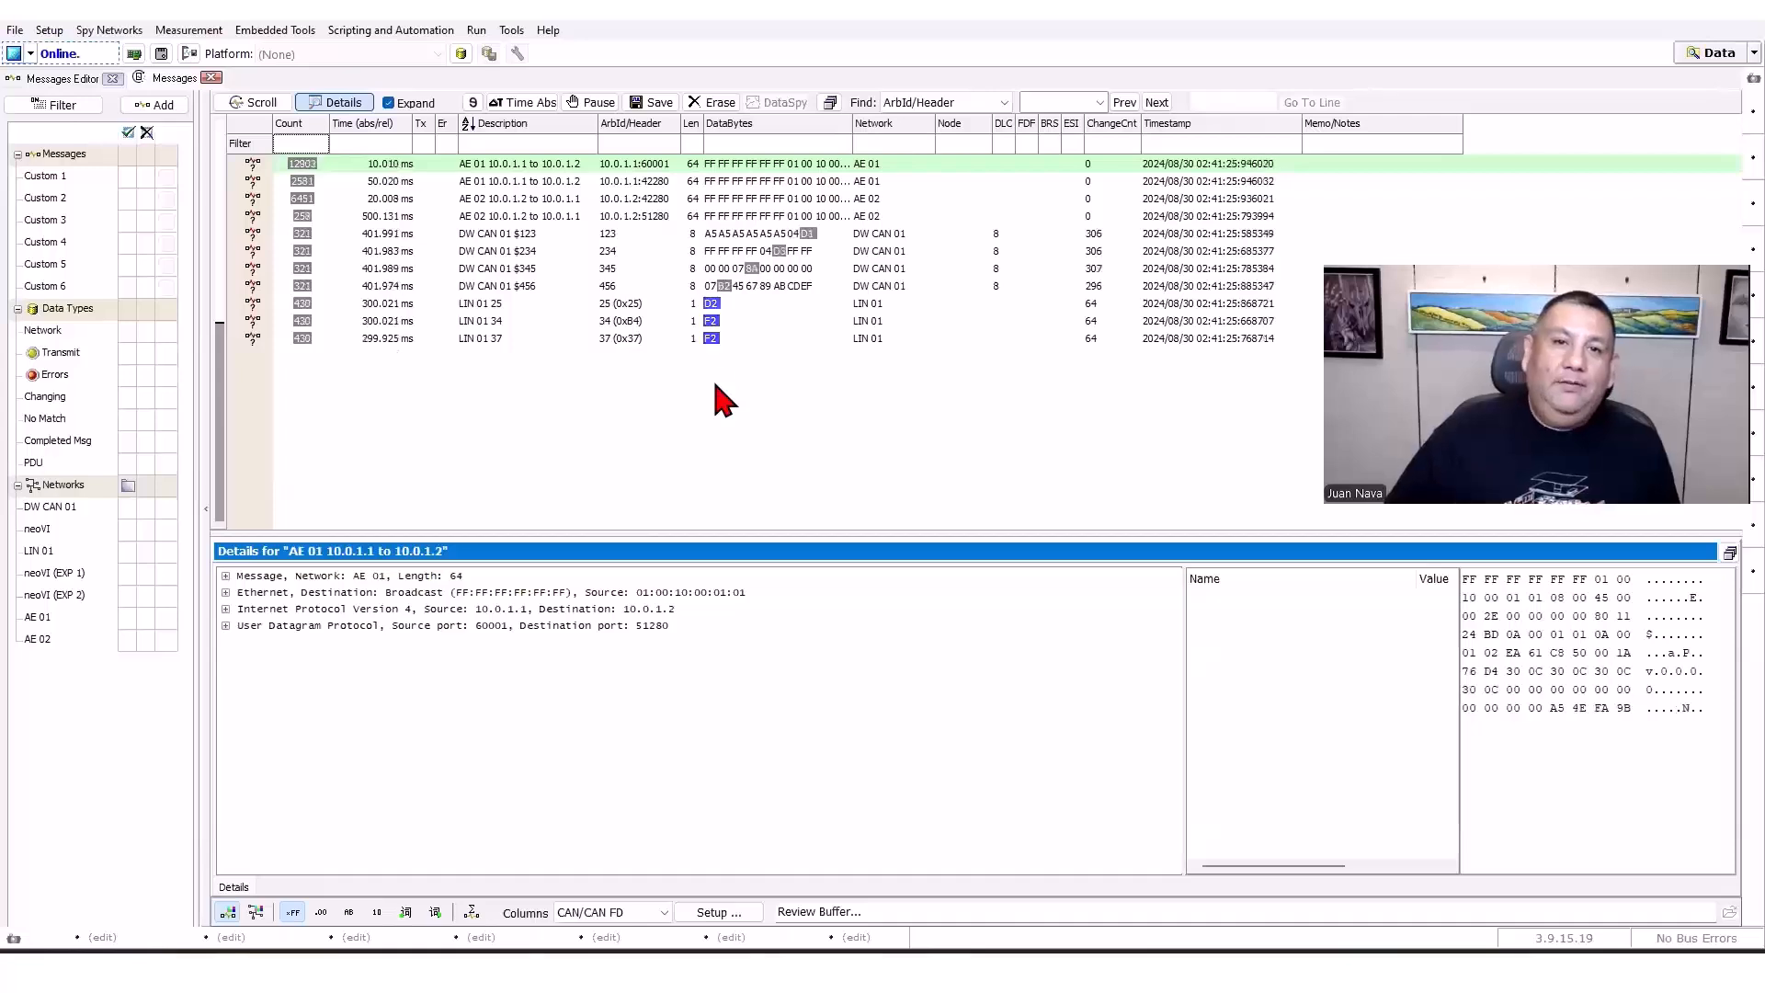
Save the collected messages as Bus Traffic with date and time appended, in Vehicle Spy Binary format.
{"action": "left_click", "coordinate": [652, 102]}
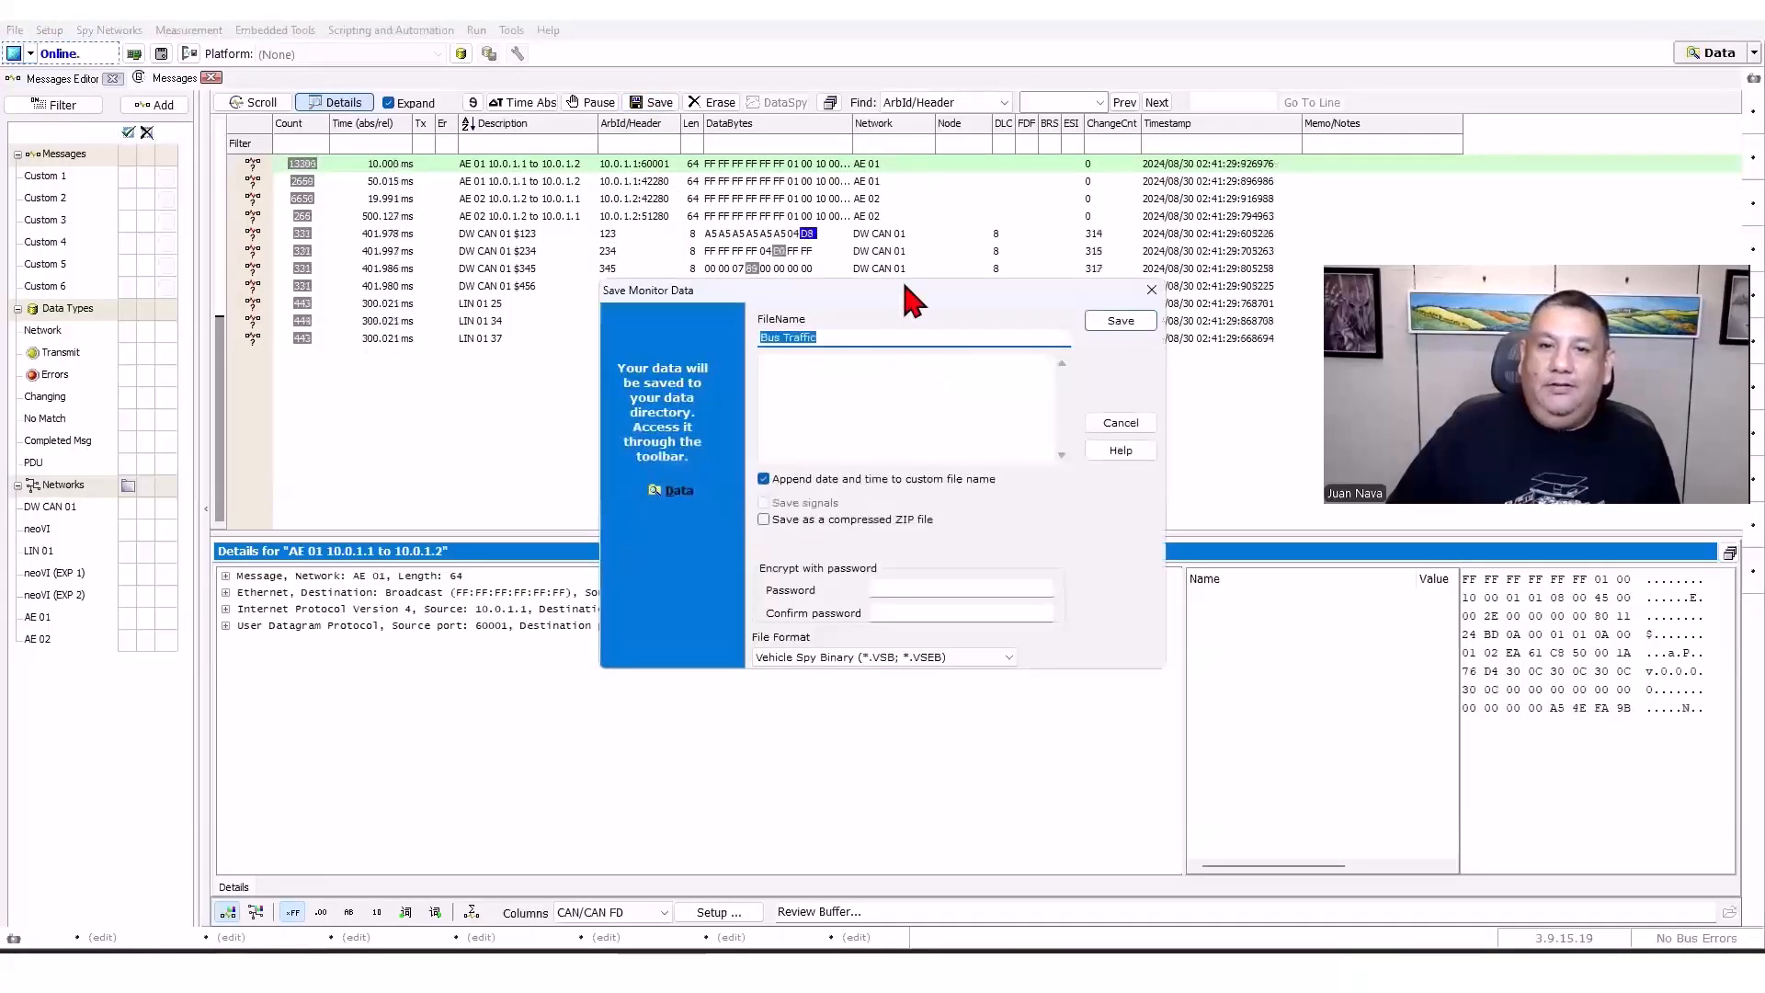
{"action": "left_click_drag", "start_coordinate": [914, 294], "coordinate": [925, 402]}
{"action": "left_click", "coordinate": [1000, 767]}
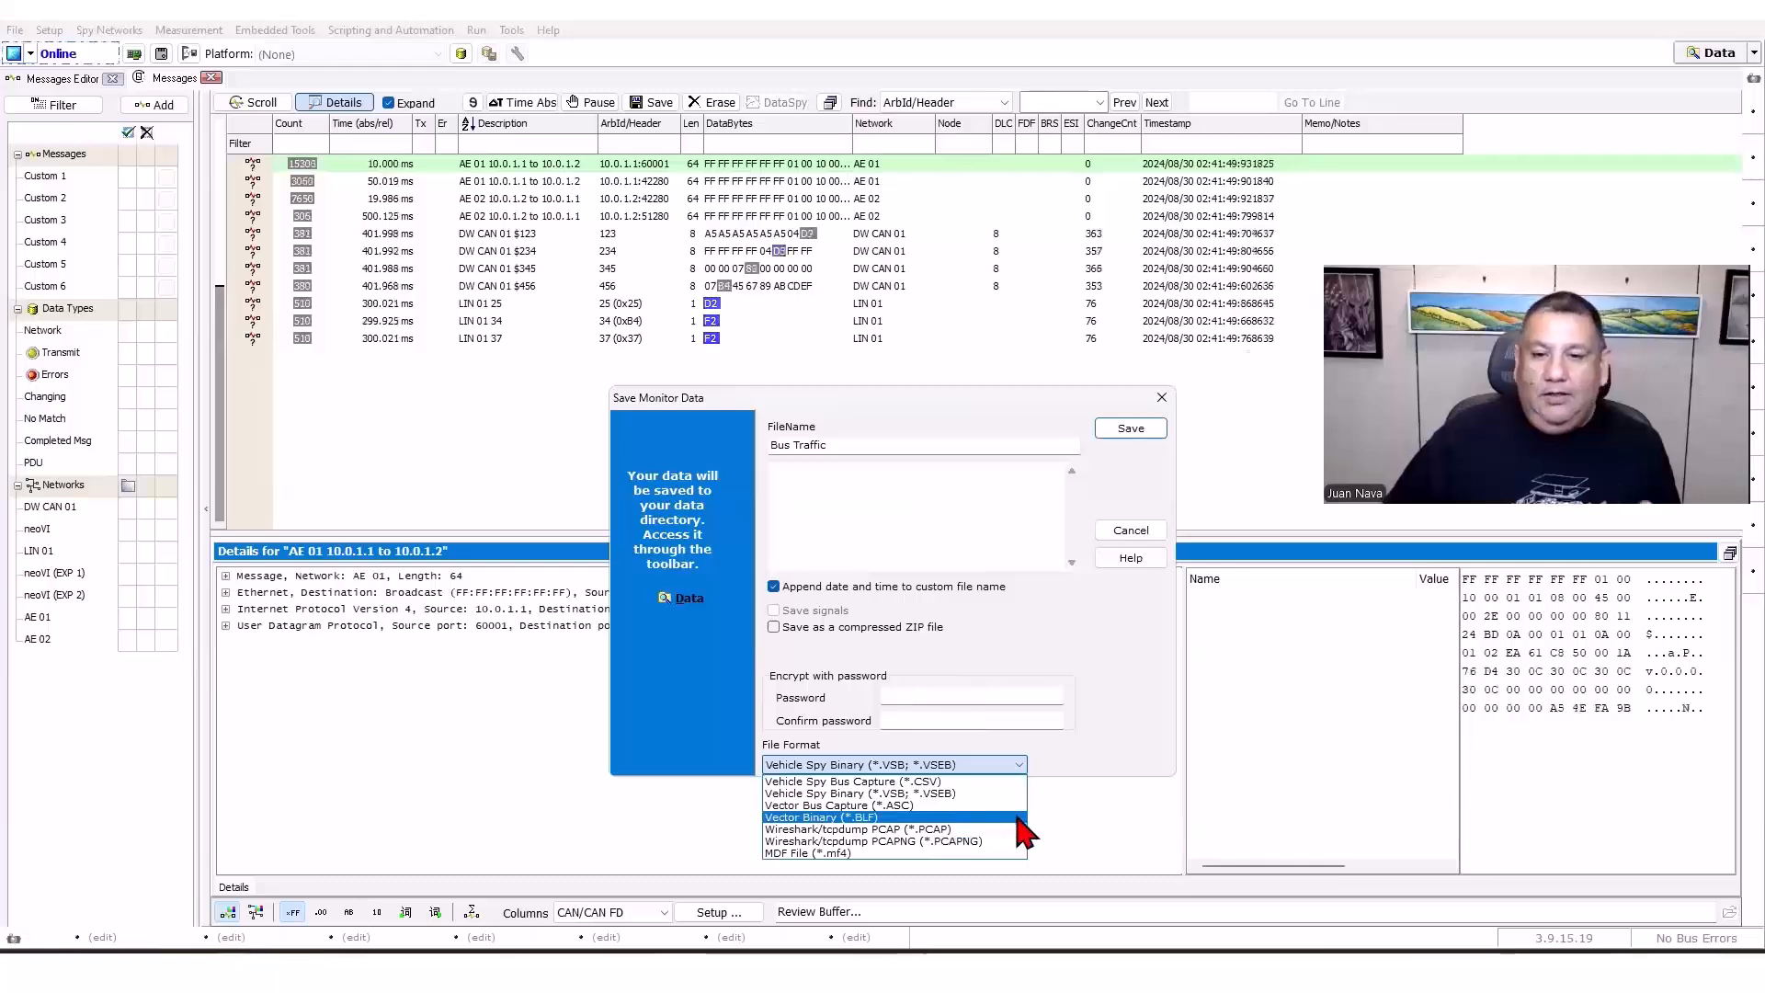
{"action": "left_click", "coordinate": [1093, 725]}
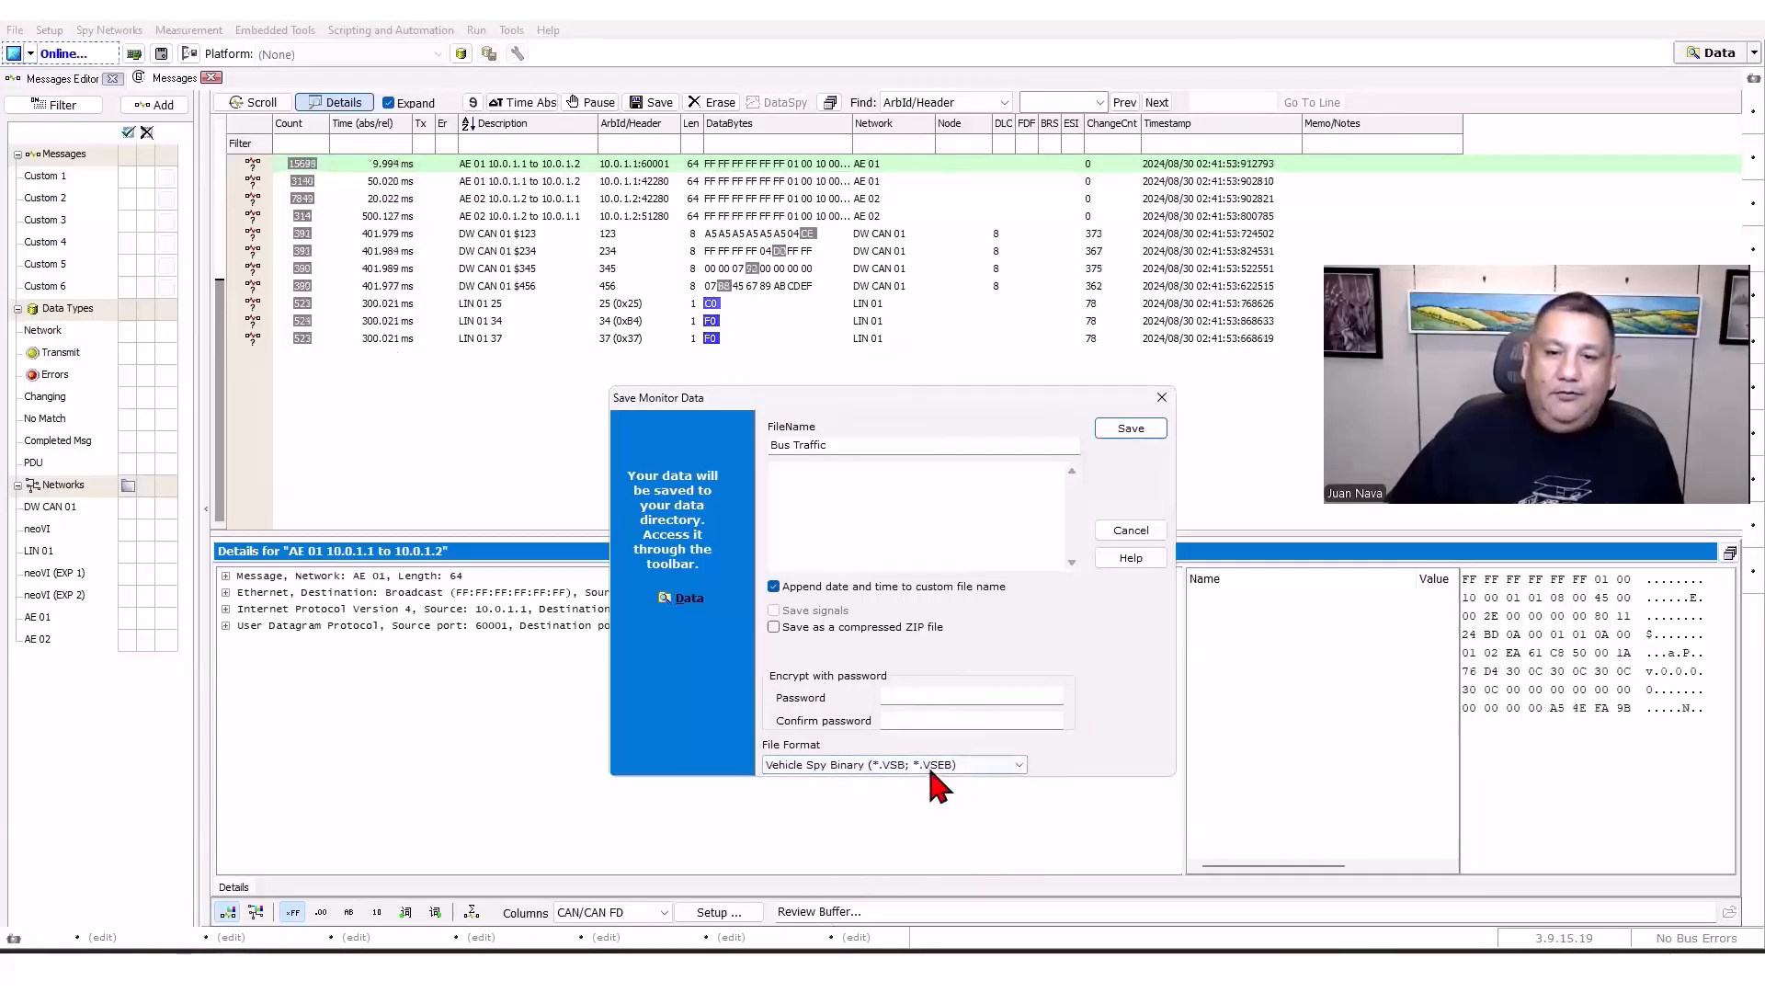
{"action": "left_click", "coordinate": [1137, 432]}
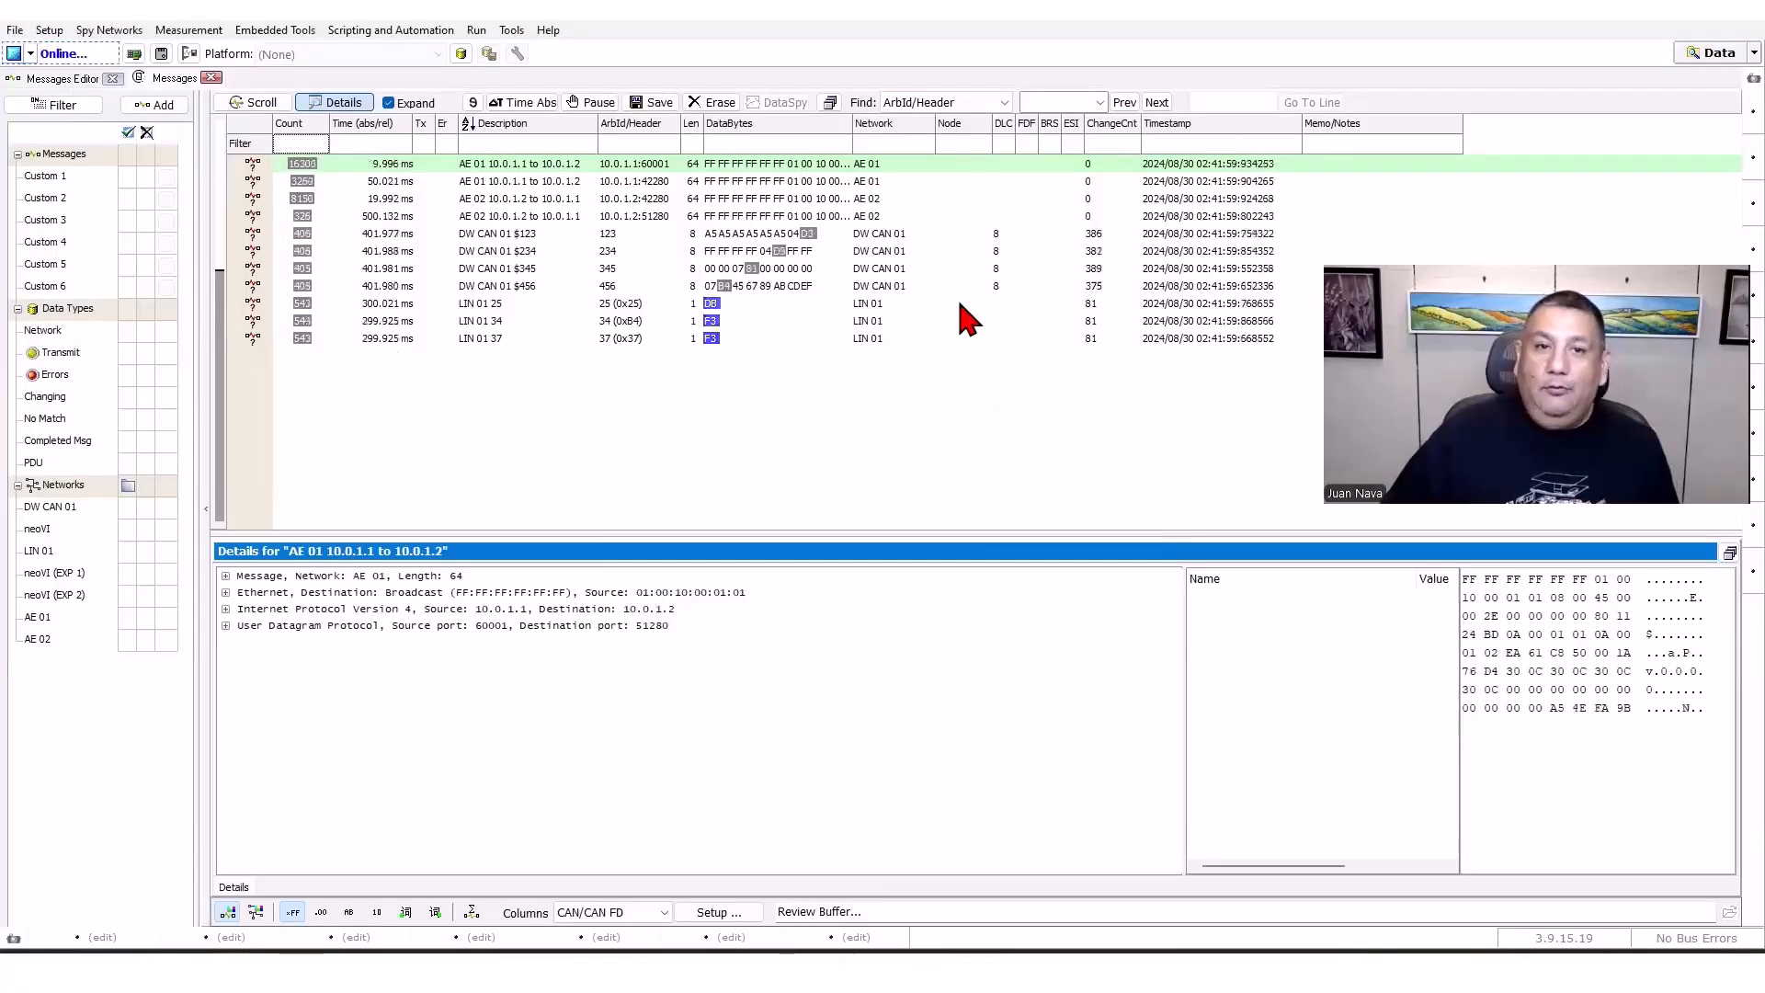
{"action": "left_click", "coordinate": [14, 53]}
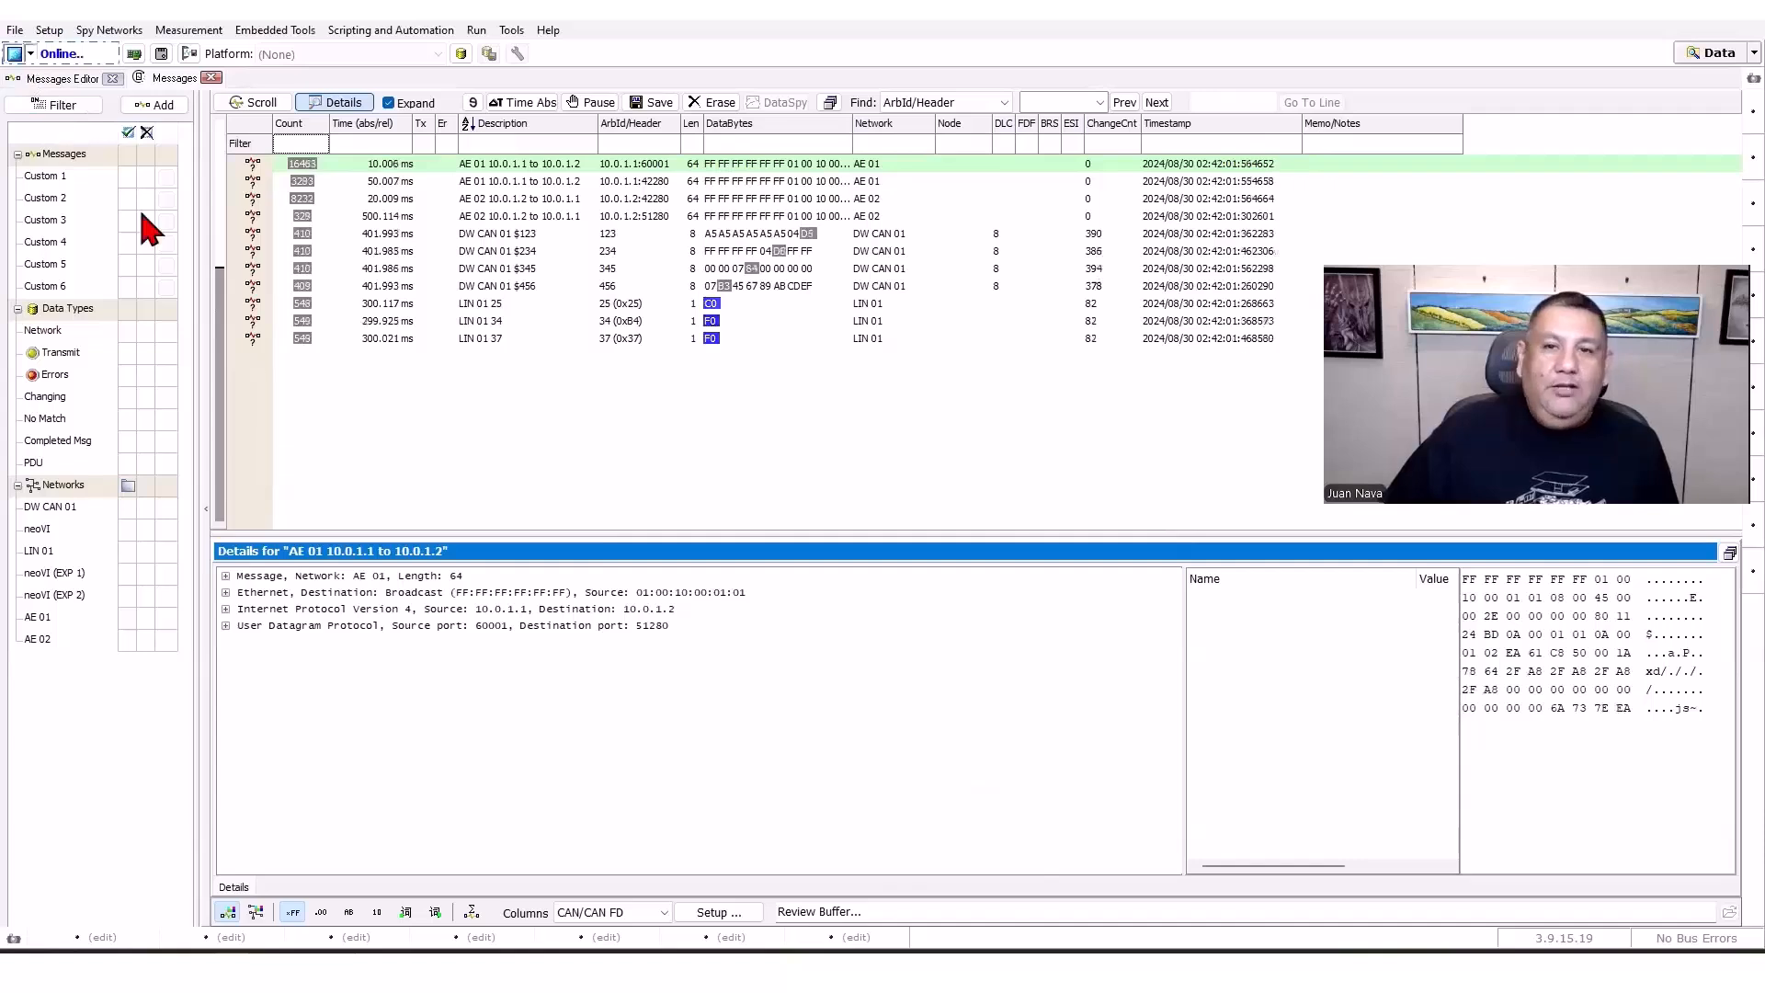
{"action": "left_click", "coordinate": [31, 53]}
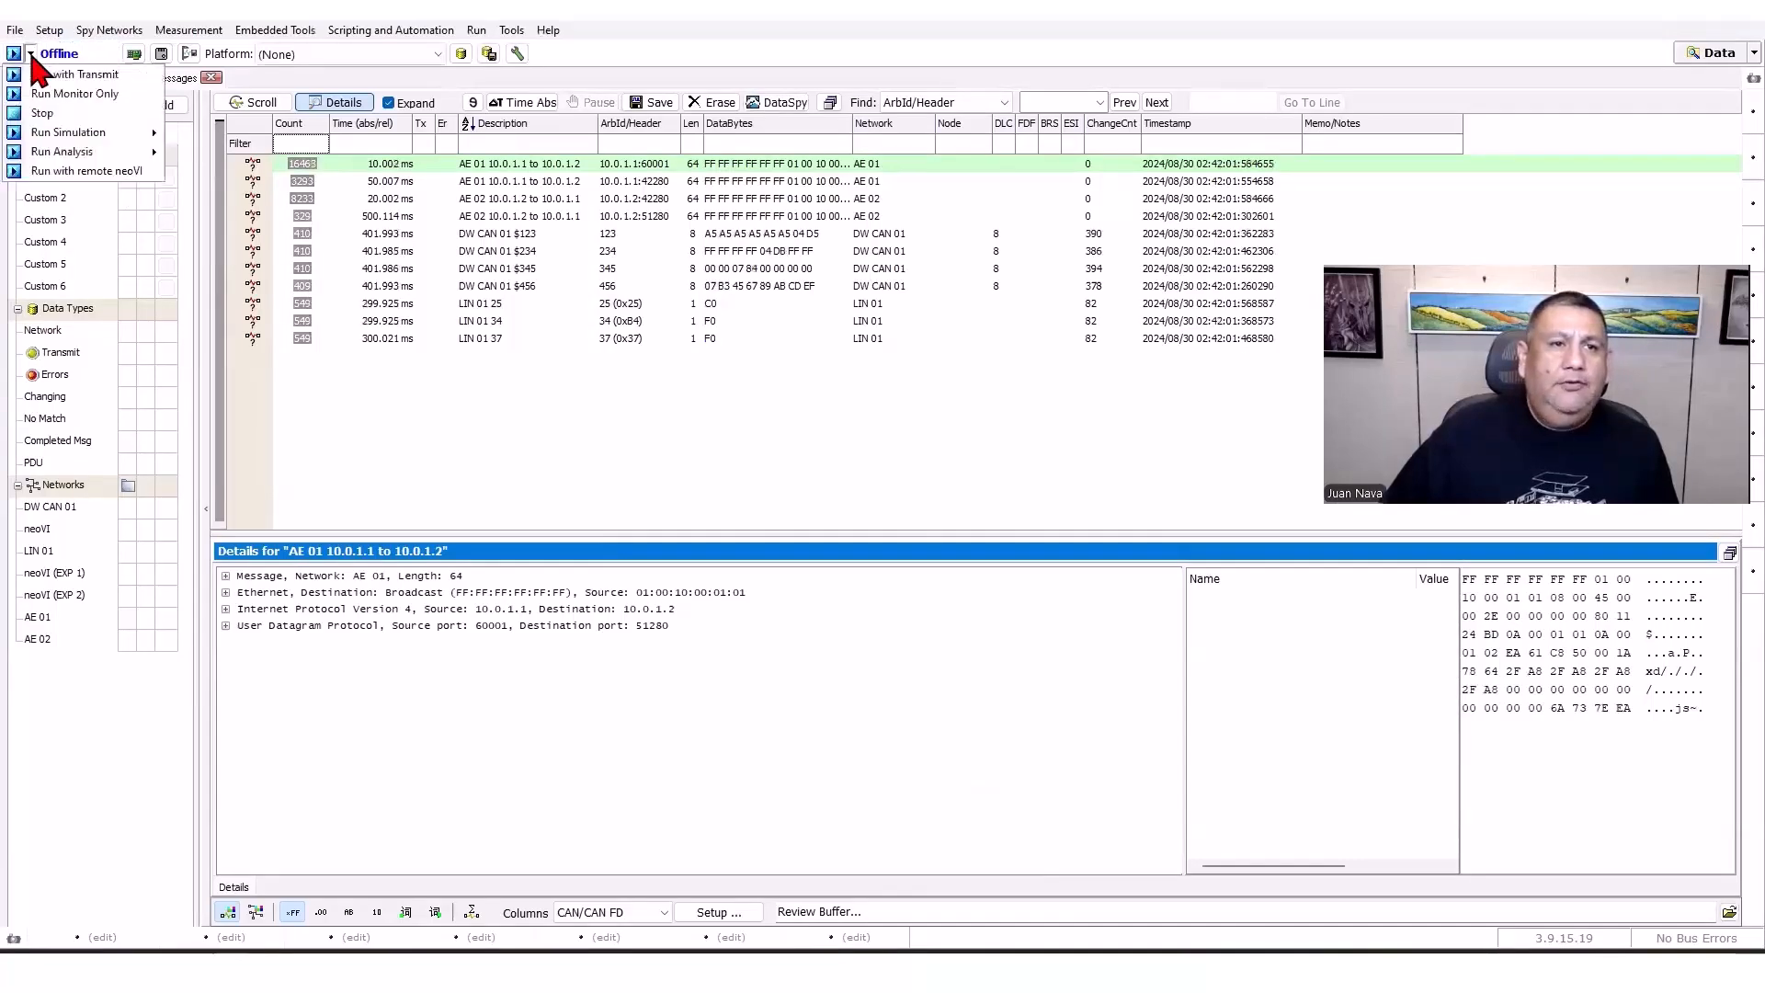
{"action": "mouse_move", "coordinate": [38, 138]}
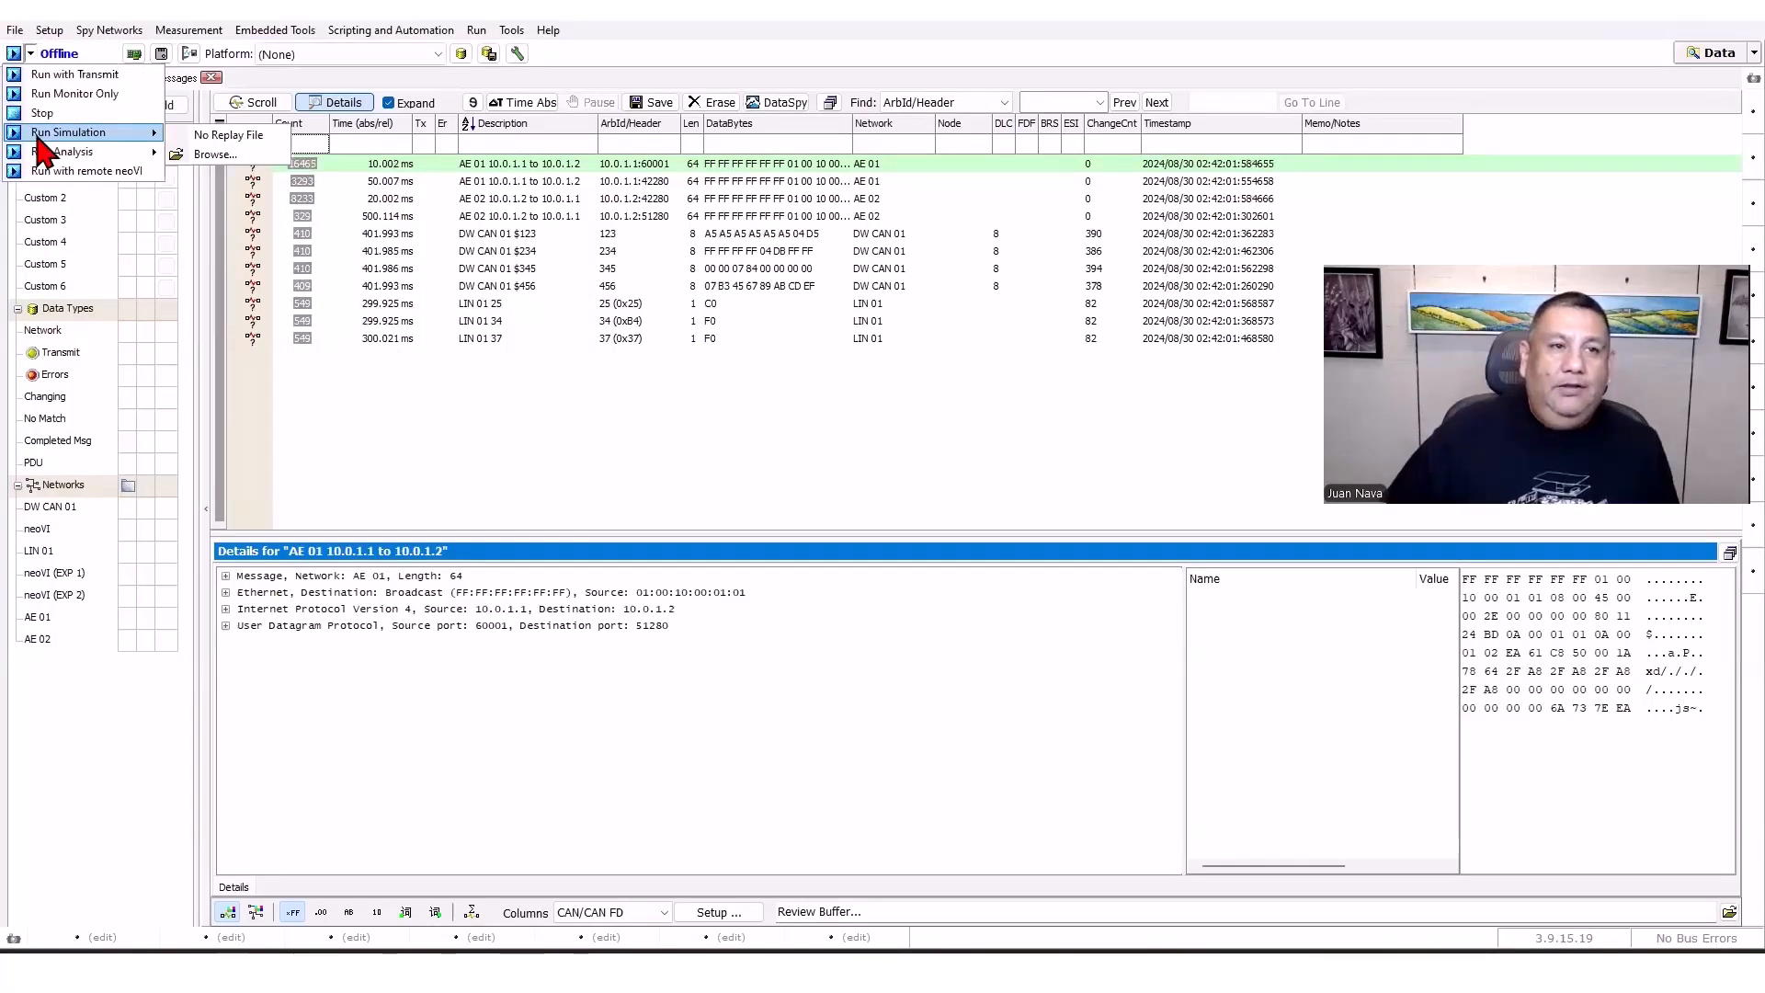
{"action": "left_click", "coordinate": [201, 155]}
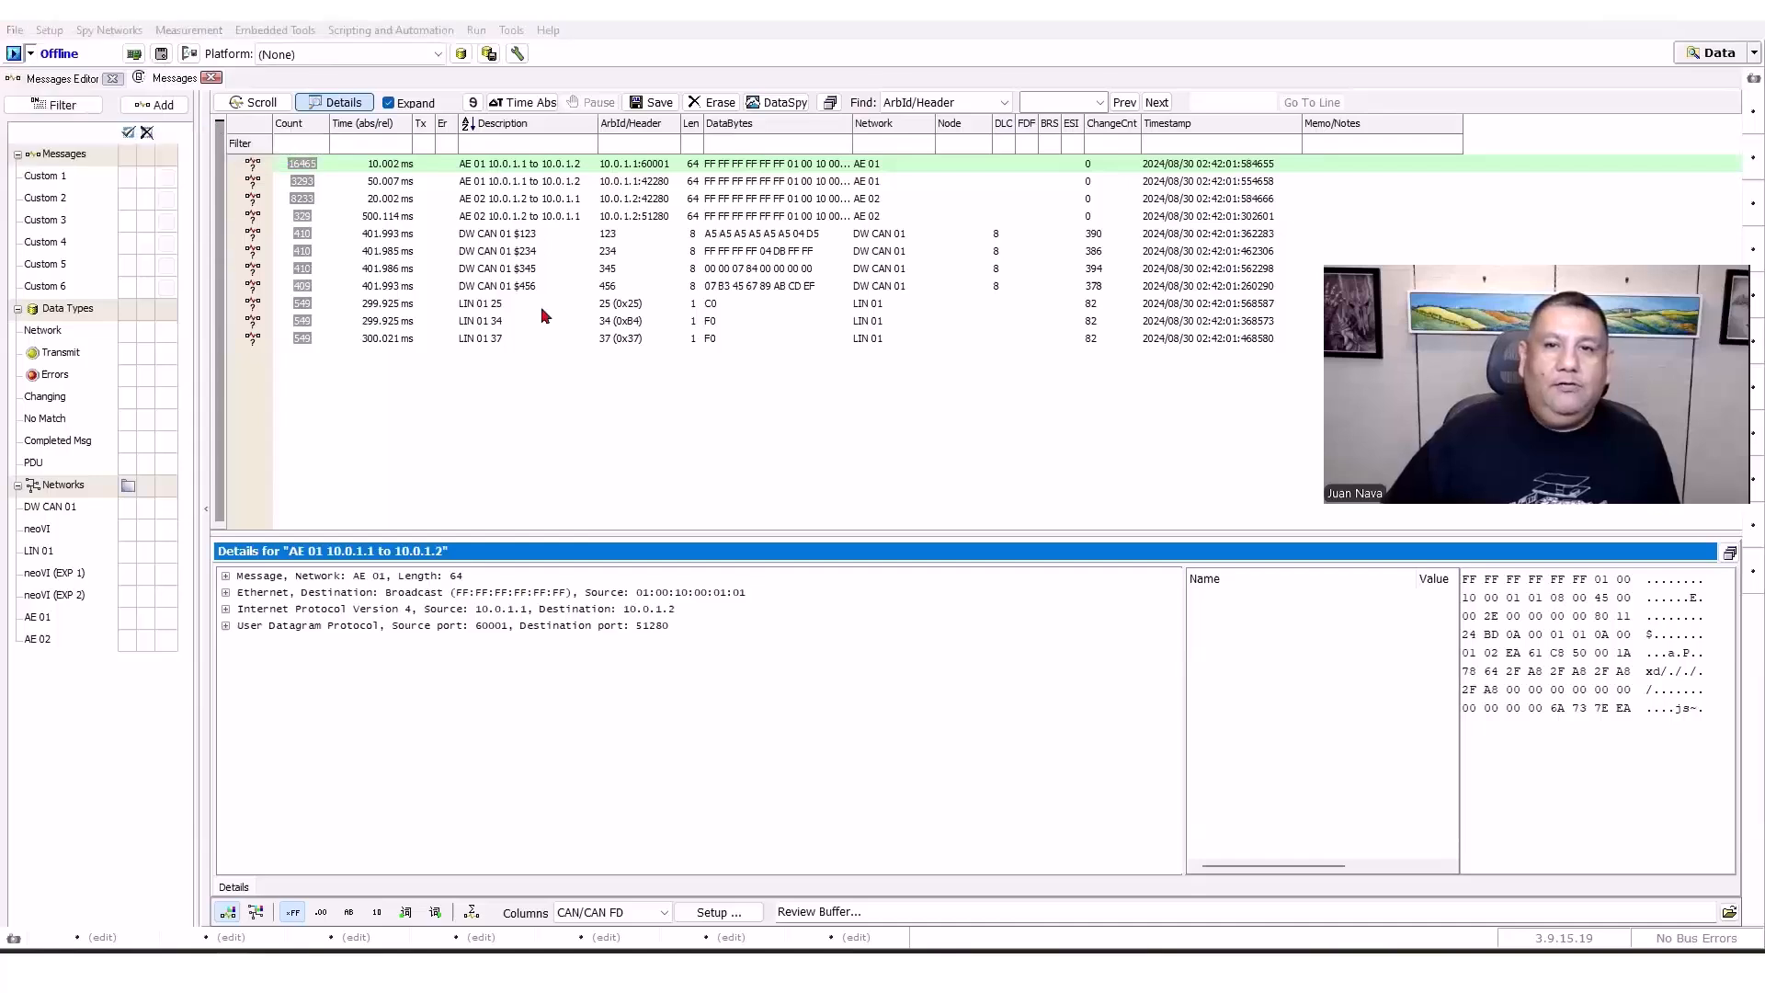
{"action": "scroll", "coordinate": [1066, 428], "scroll_direction": "down", "scroll_amount": 3}
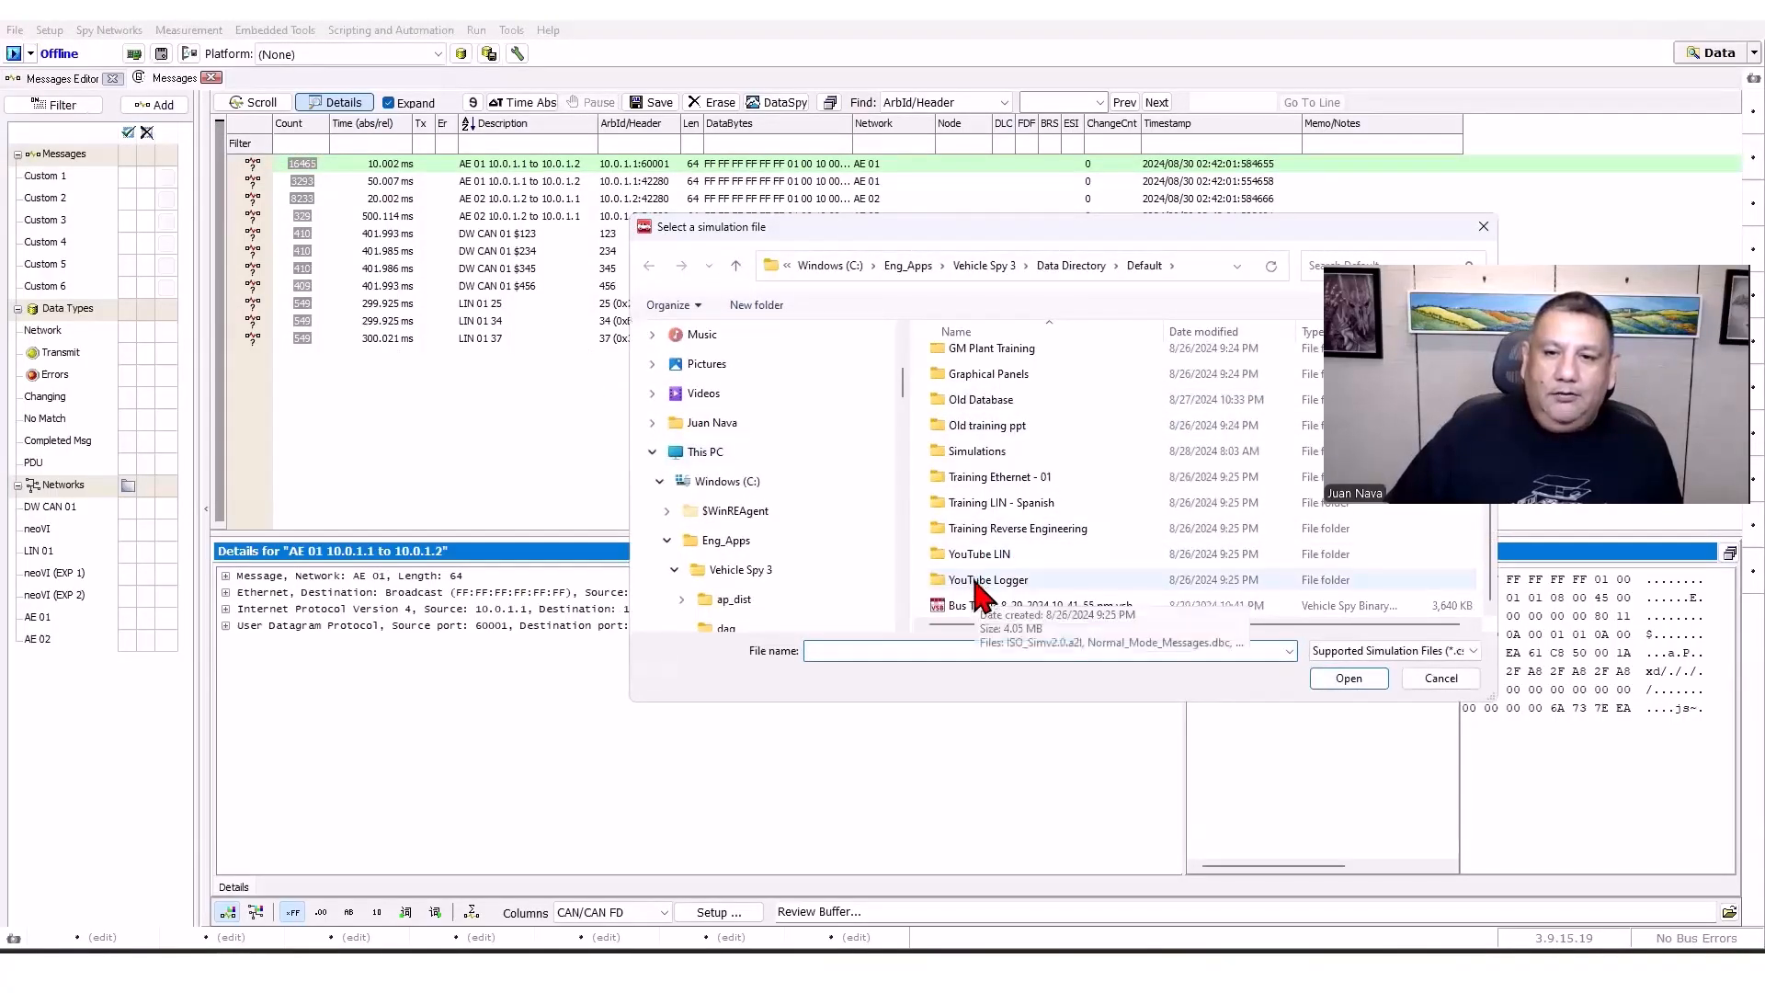
{"action": "double_click", "coordinate": [1072, 583]}
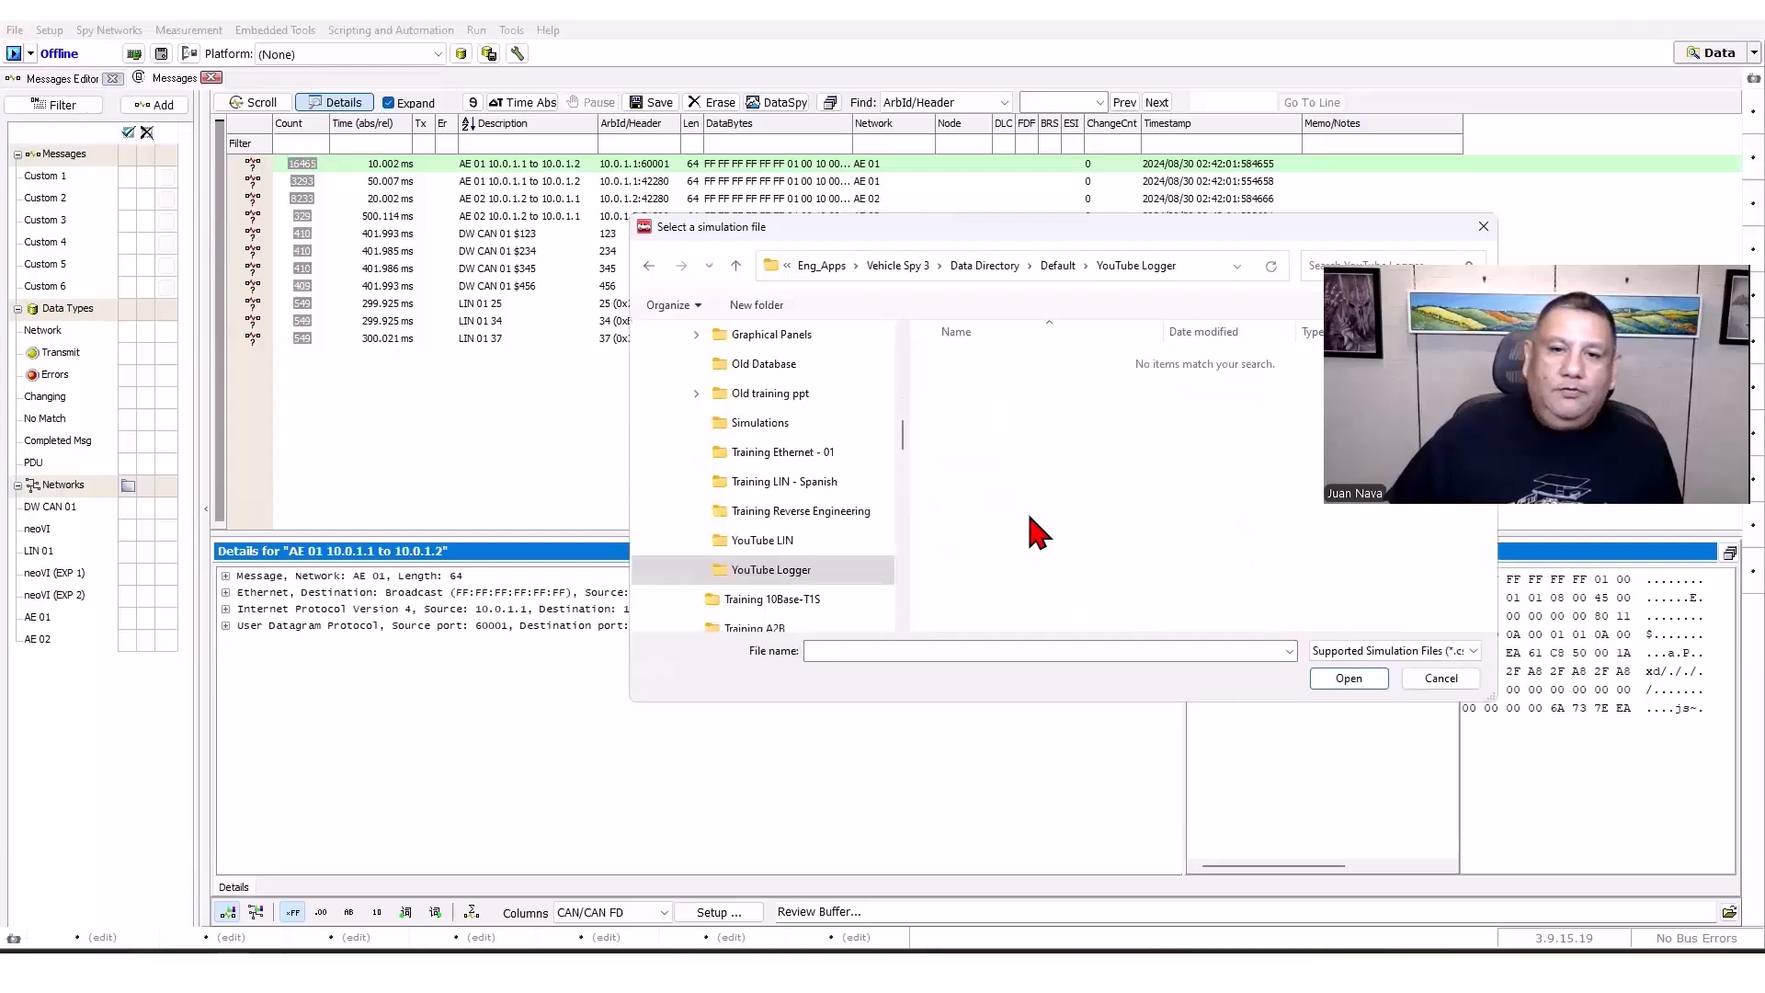
{"action": "key", "text": "alt+Left"}
{"action": "left_click", "coordinate": [1012, 603]}
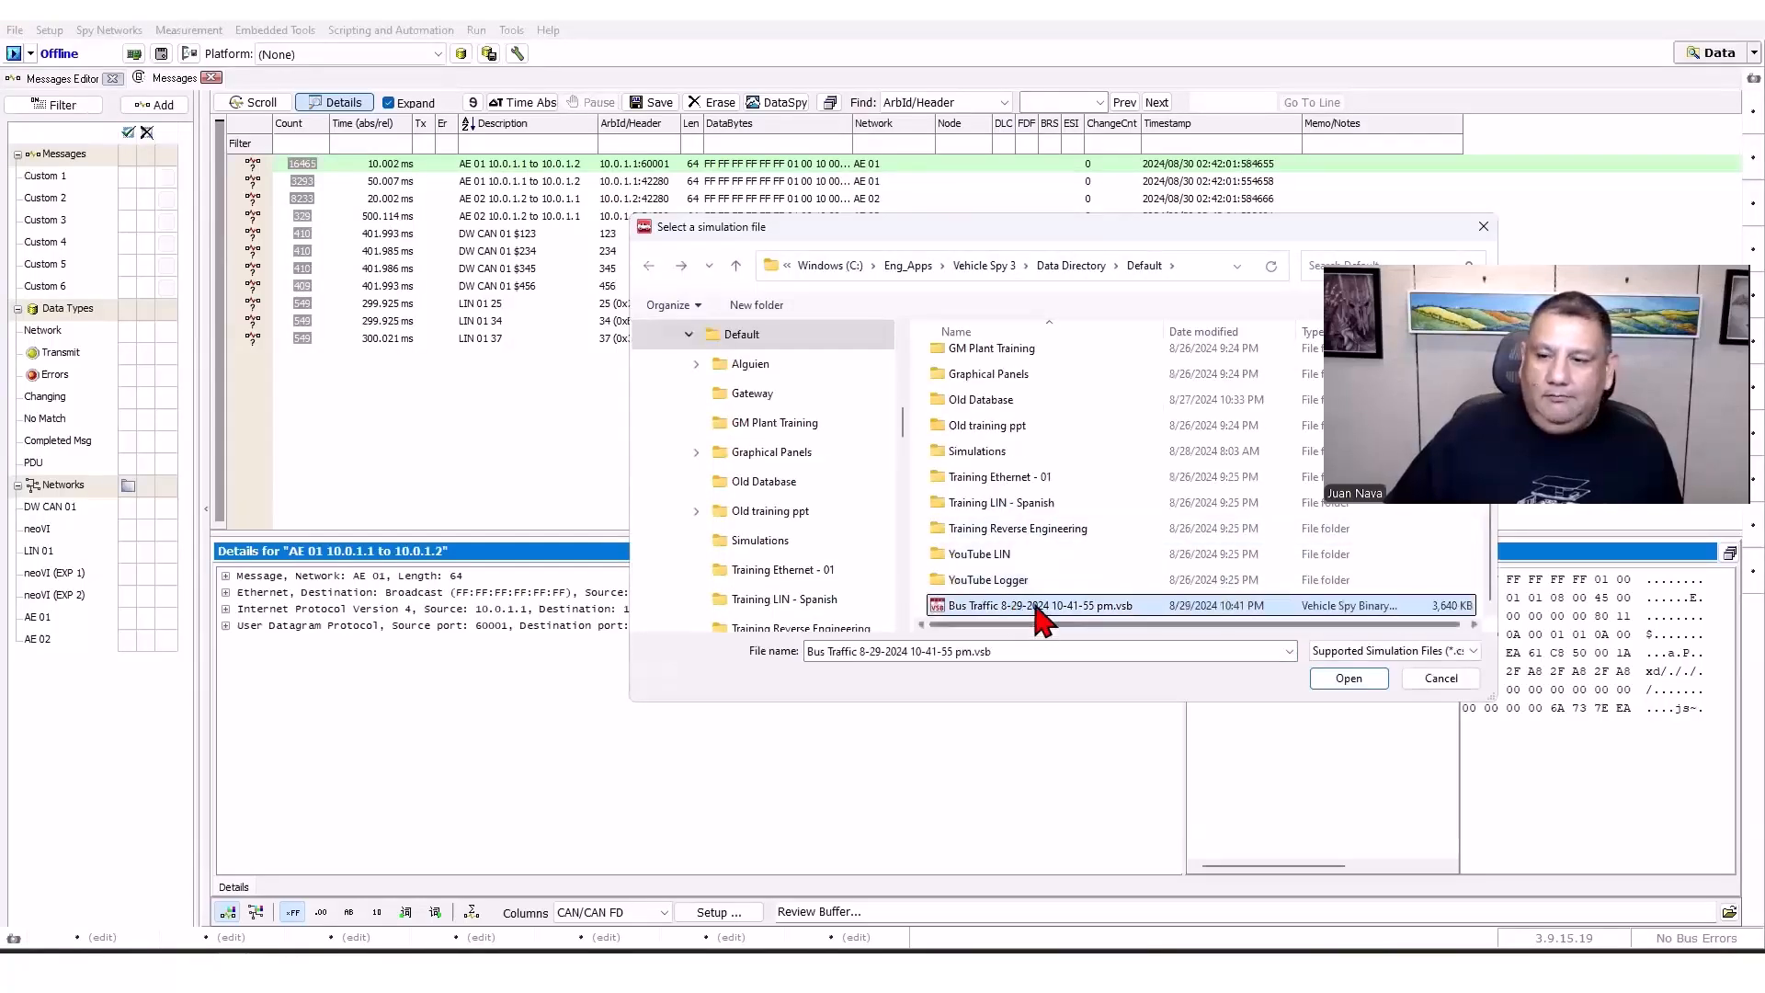
{"action": "left_click", "coordinate": [1344, 680]}
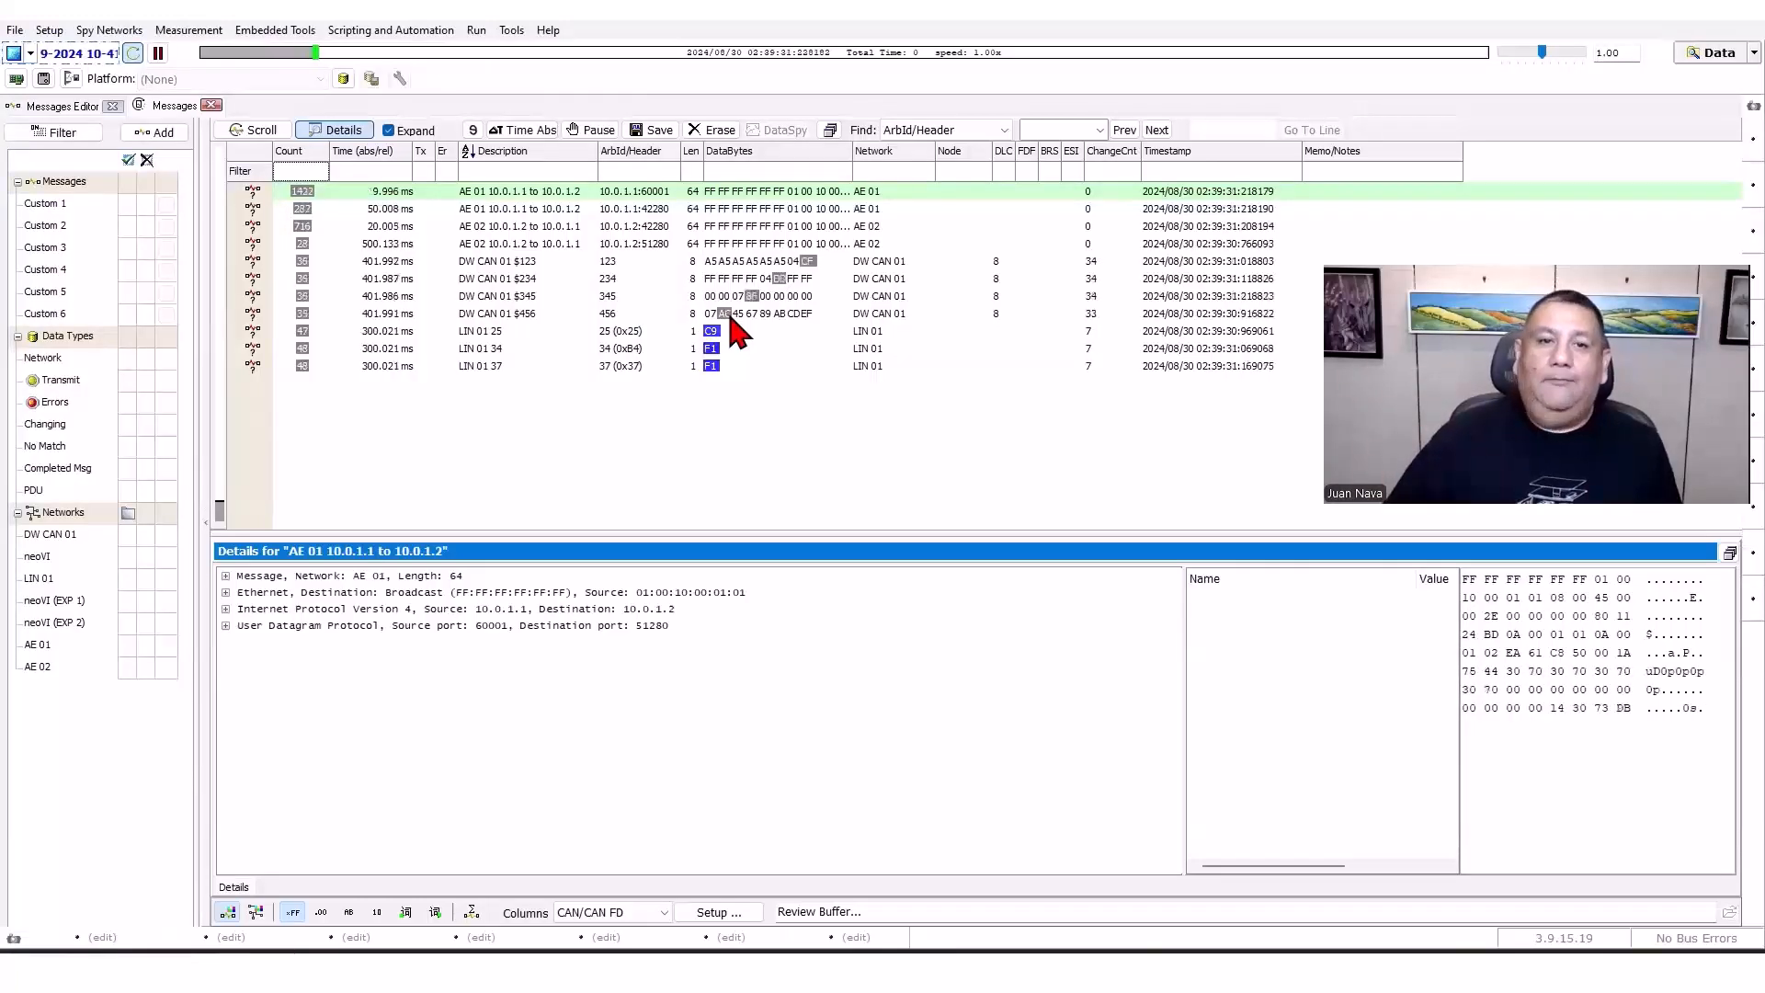
Stop the simulation and return to the start screen with a new setup.
{"action": "left_click", "coordinate": [13, 55]}
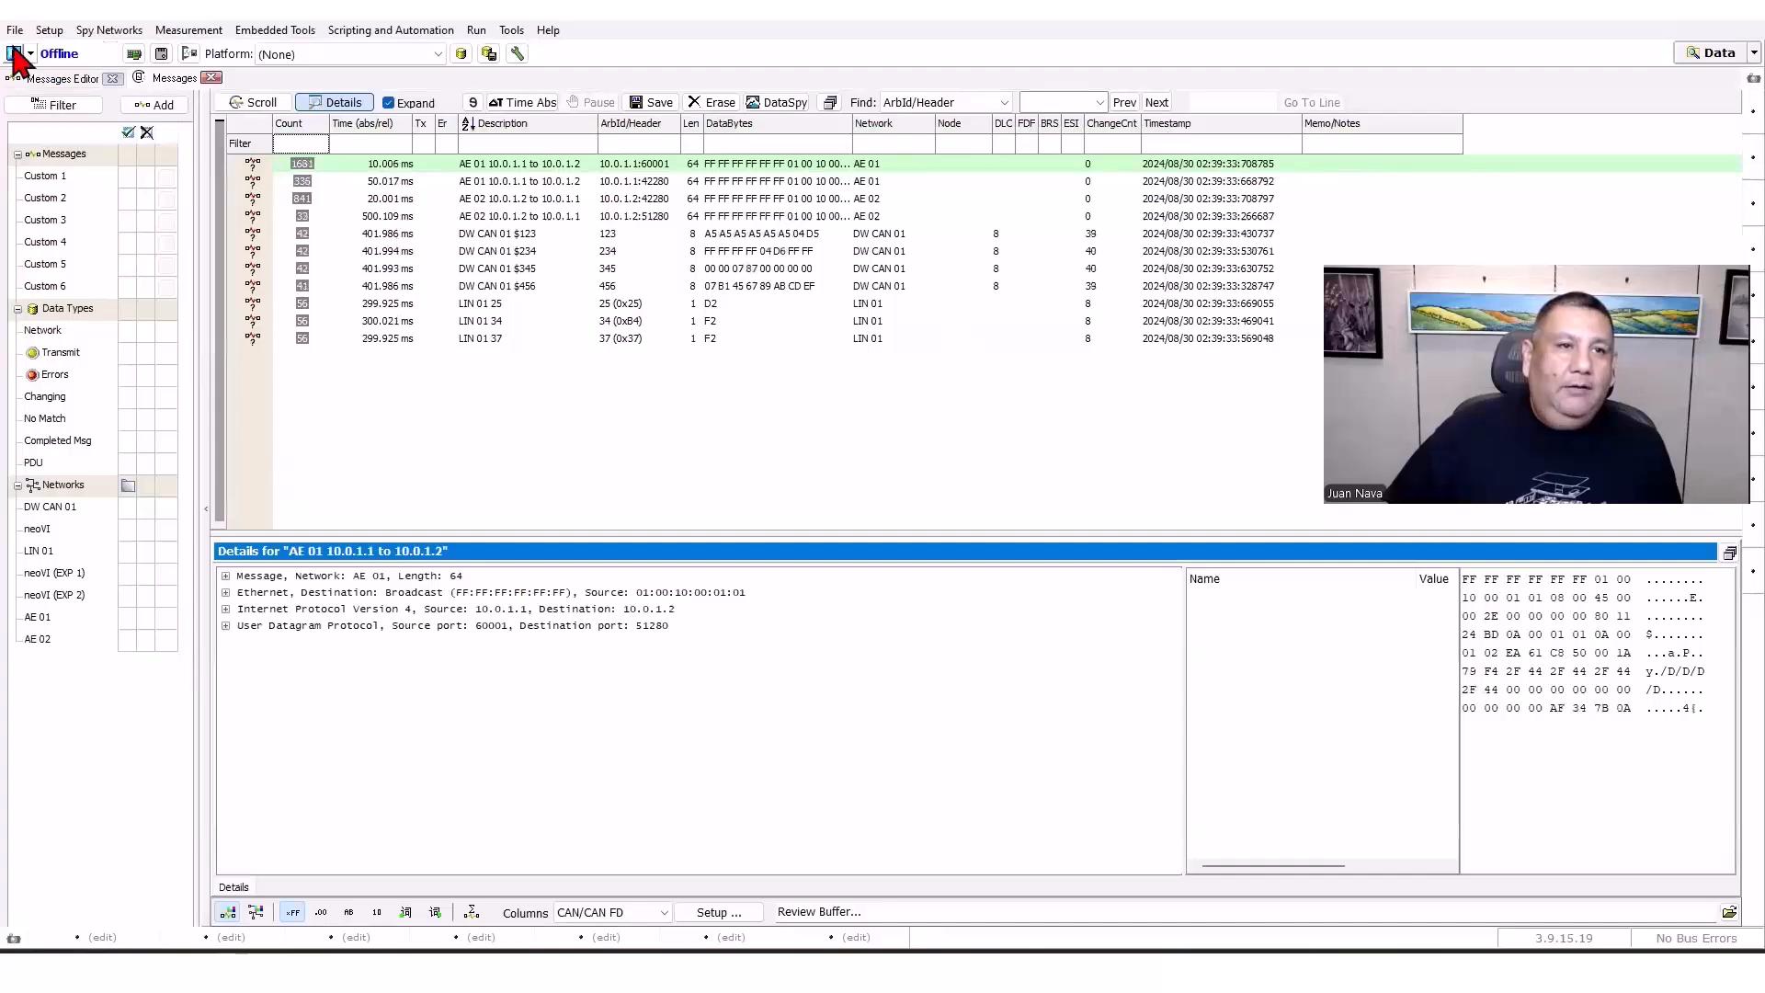
{"action": "left_click", "coordinate": [16, 31]}
{"action": "left_click", "coordinate": [44, 51]}
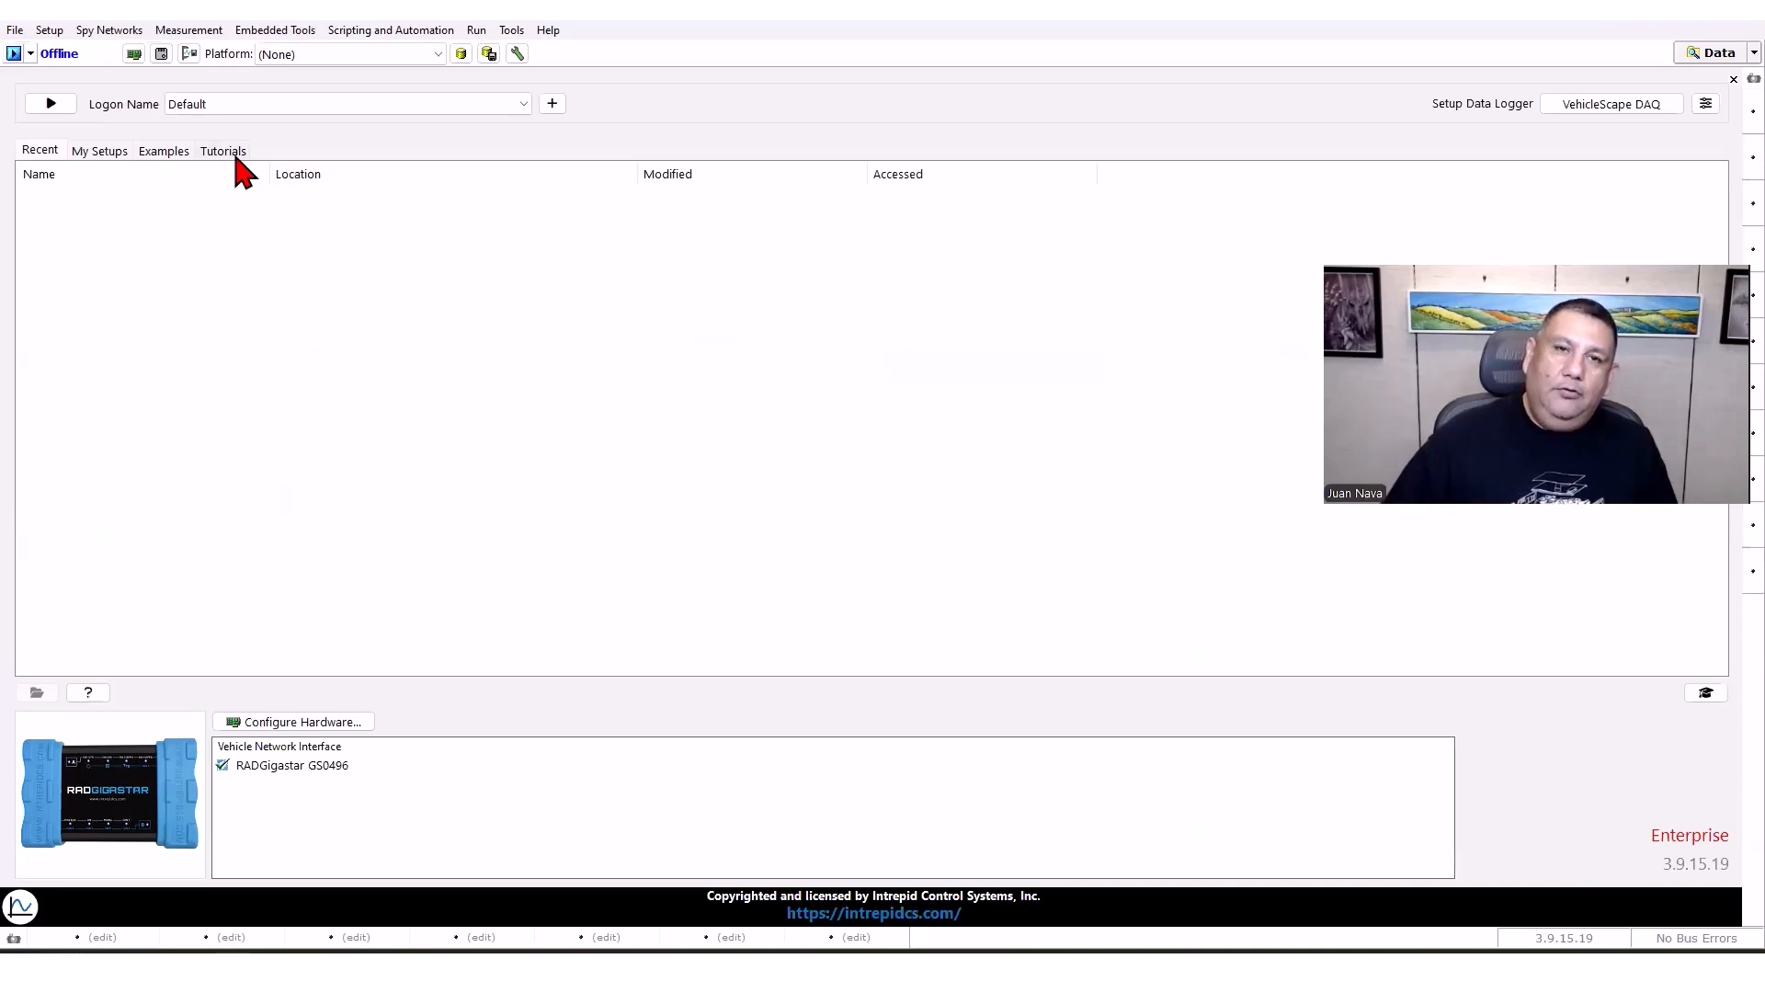
Create the logon name MY25 and open its data directory to check the full folder path.
{"action": "left_click", "coordinate": [550, 100]}
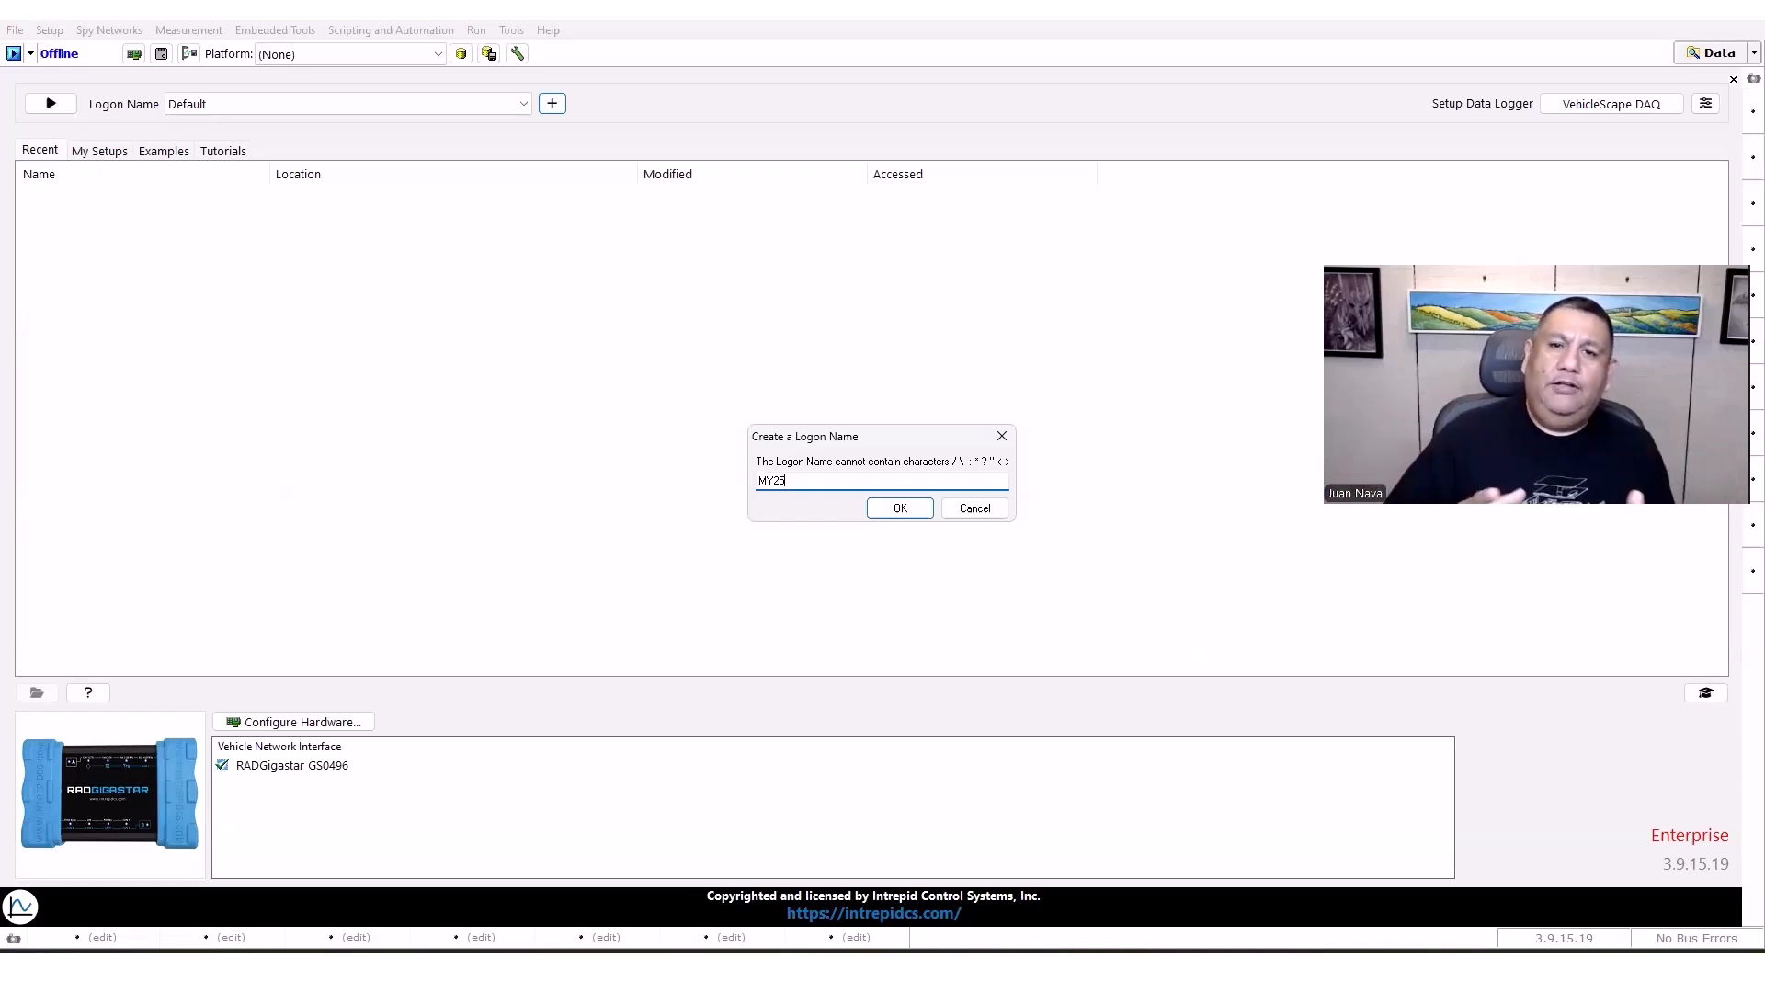
{"action": "left_click", "coordinate": [900, 511]}
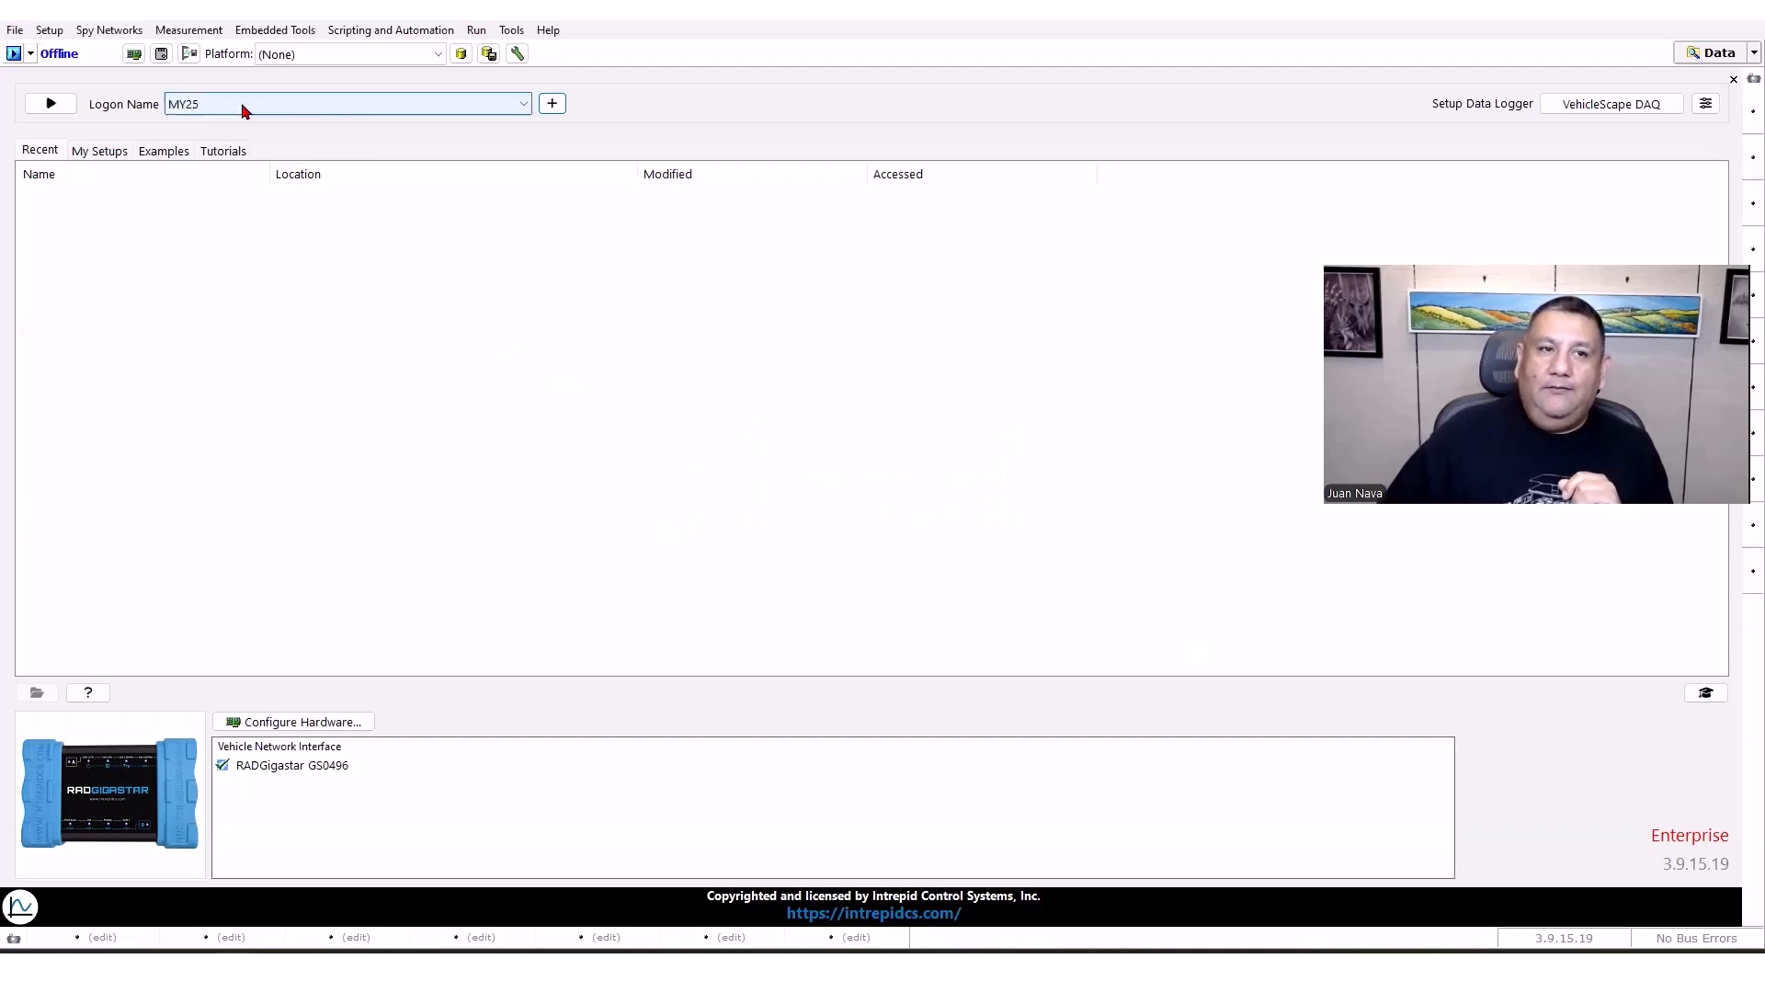
{"action": "left_click", "coordinate": [1712, 54]}
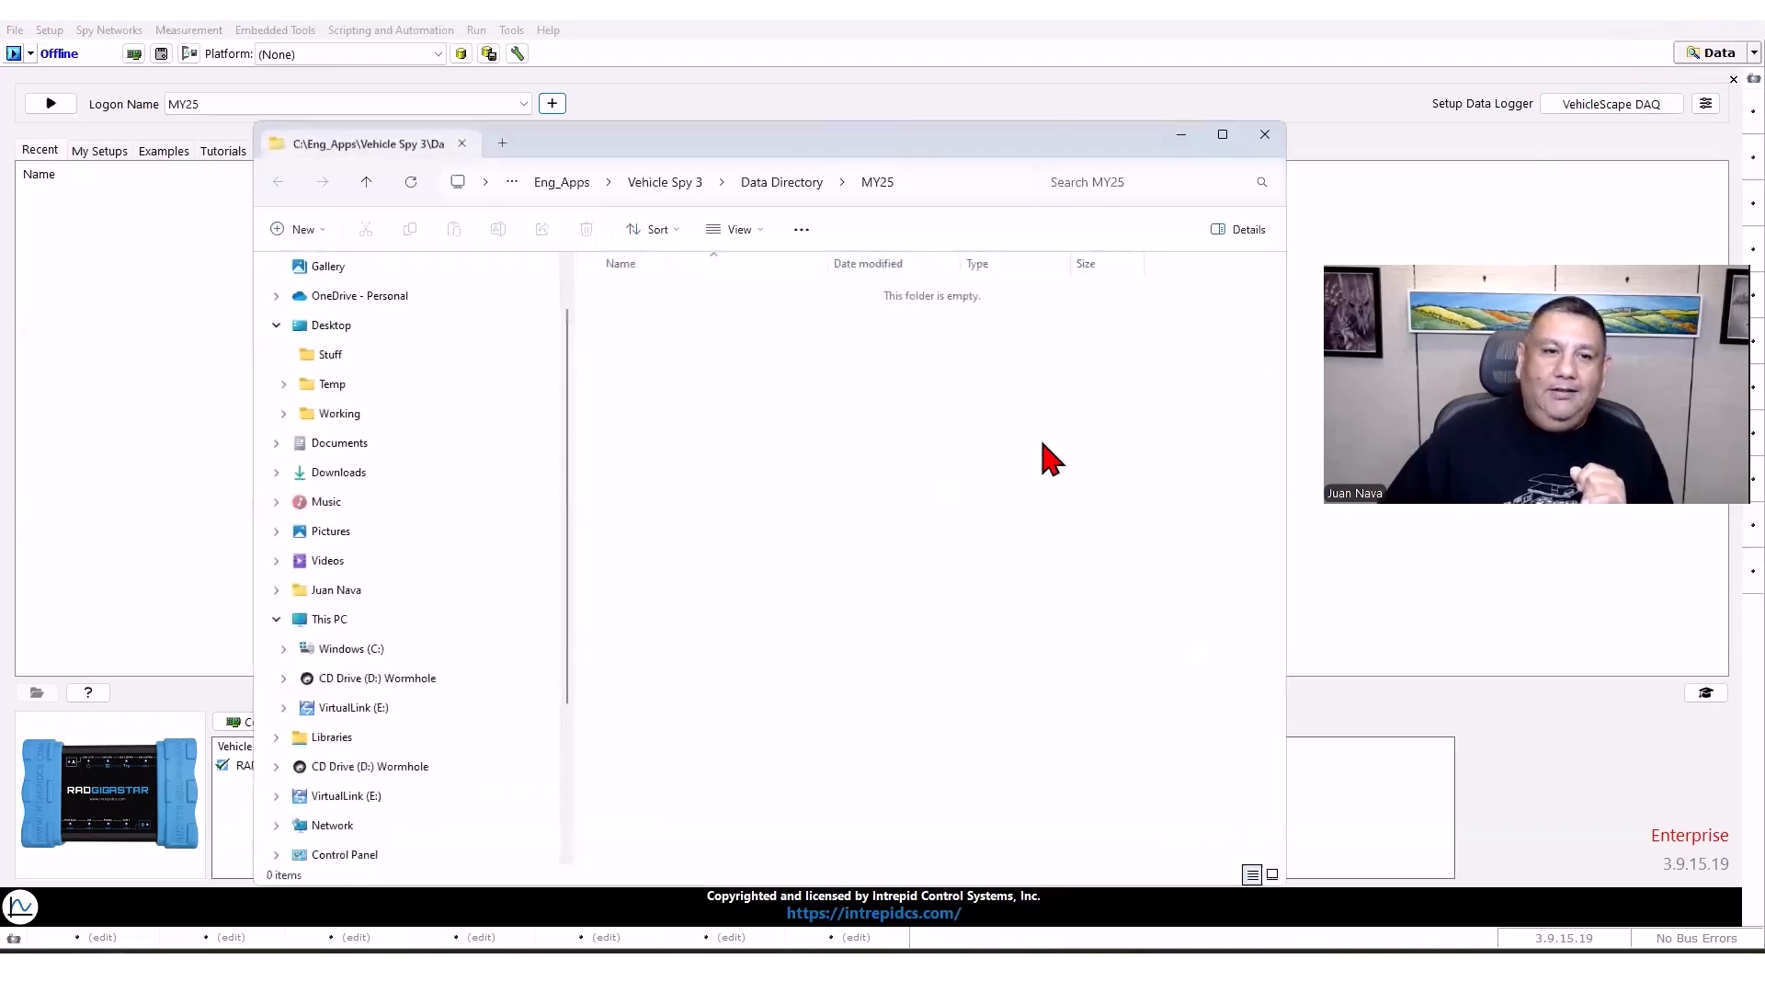
{"action": "left_click", "coordinate": [977, 157]}
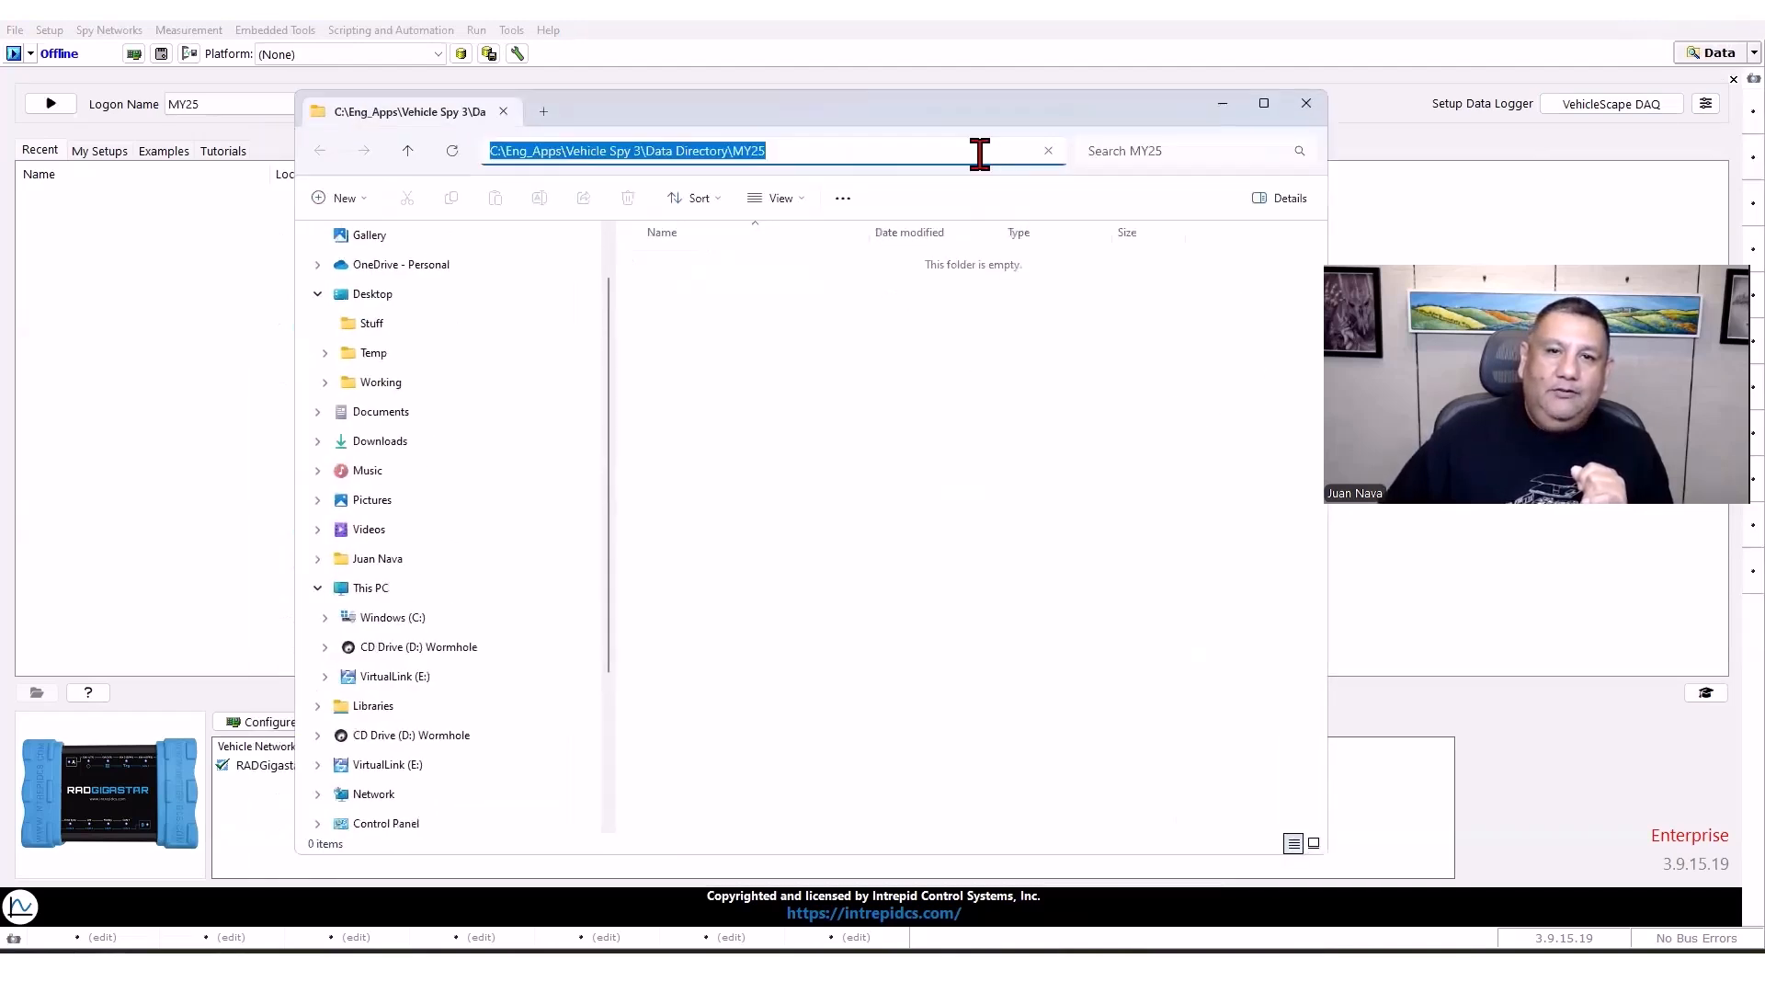
{"action": "left_click", "coordinate": [1040, 319]}
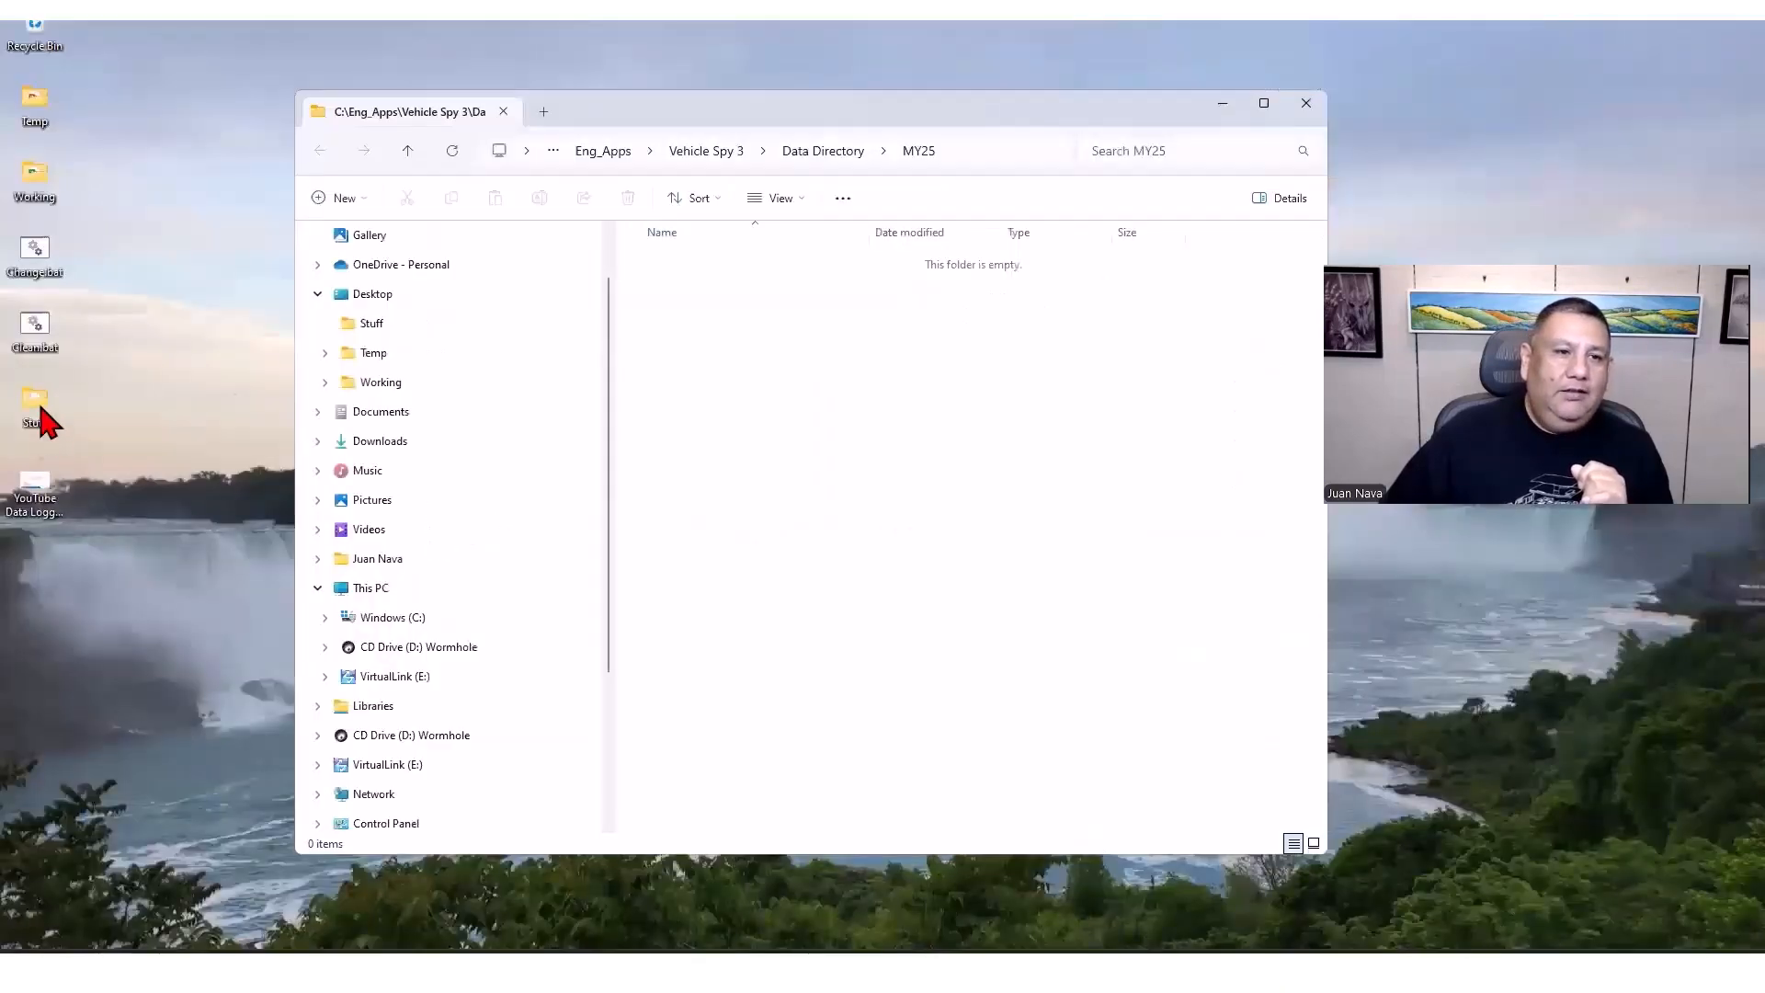
Move CAN.dbc, Ethernet.arxml and LIN.ldf from the desktop's Stuff folder into the MY25 folder, and close the Stuff window.
{"action": "double_click", "coordinate": [37, 410]}
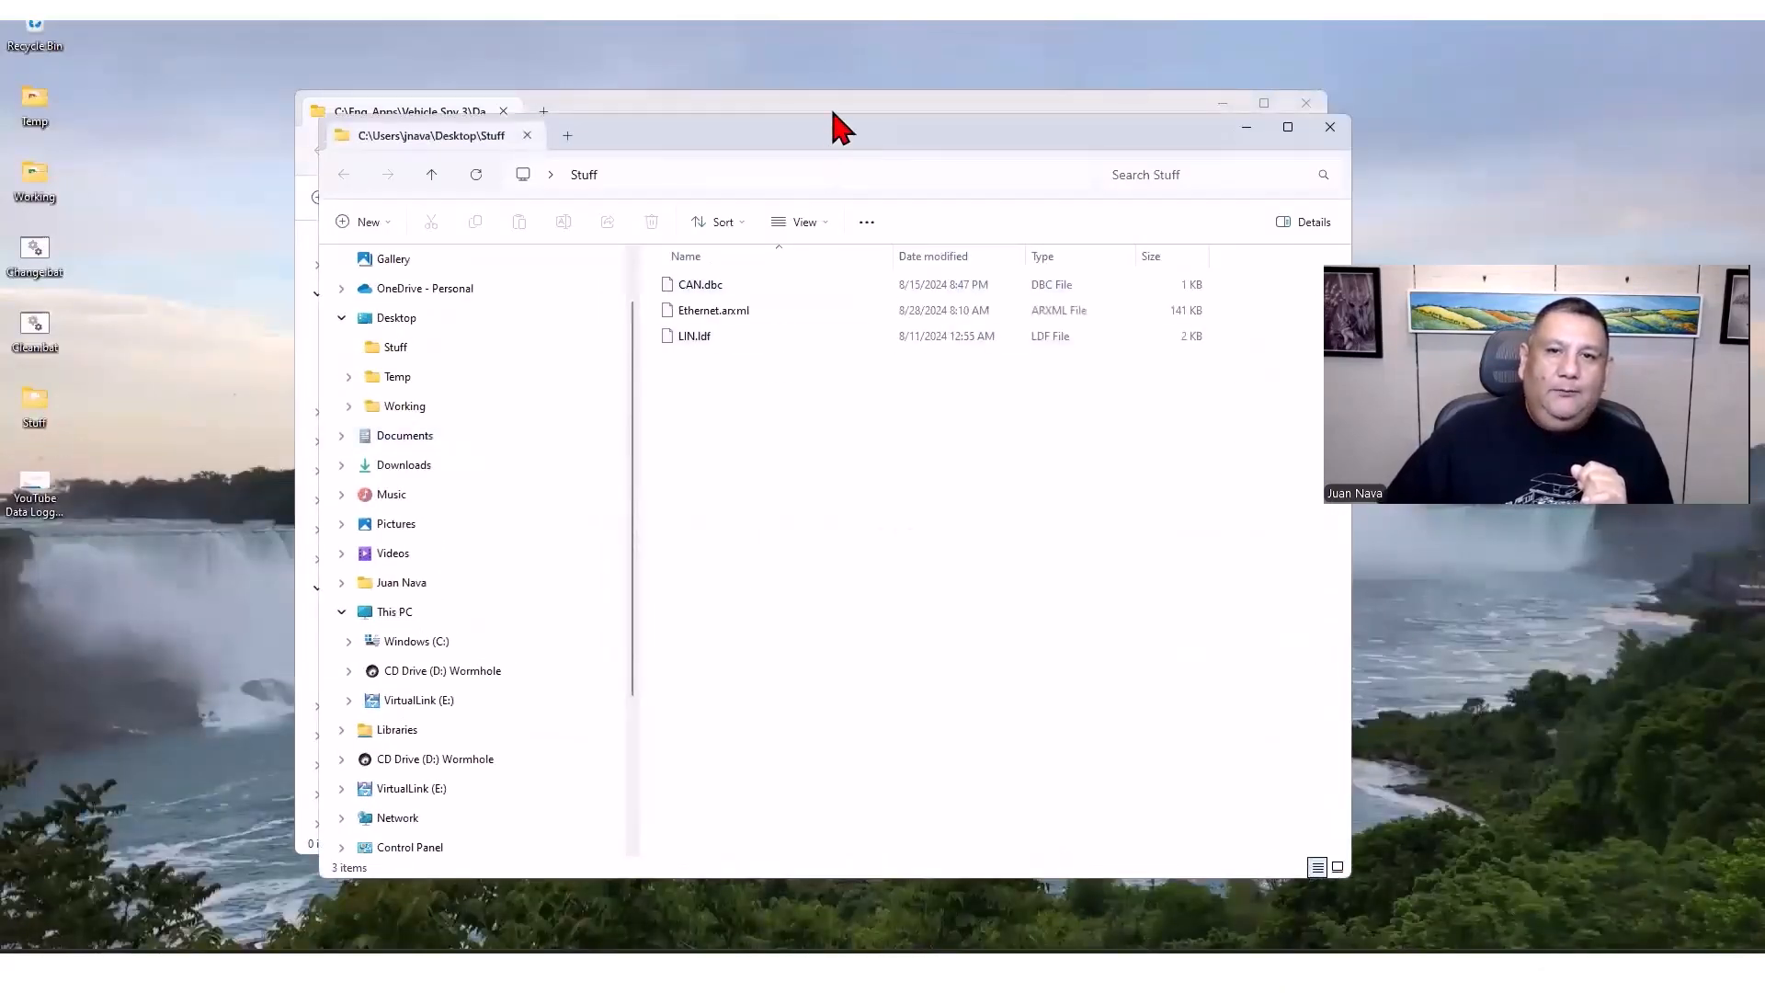
{"action": "left_click_drag", "start_coordinate": [1235, 338], "coordinate": [736, 317]}
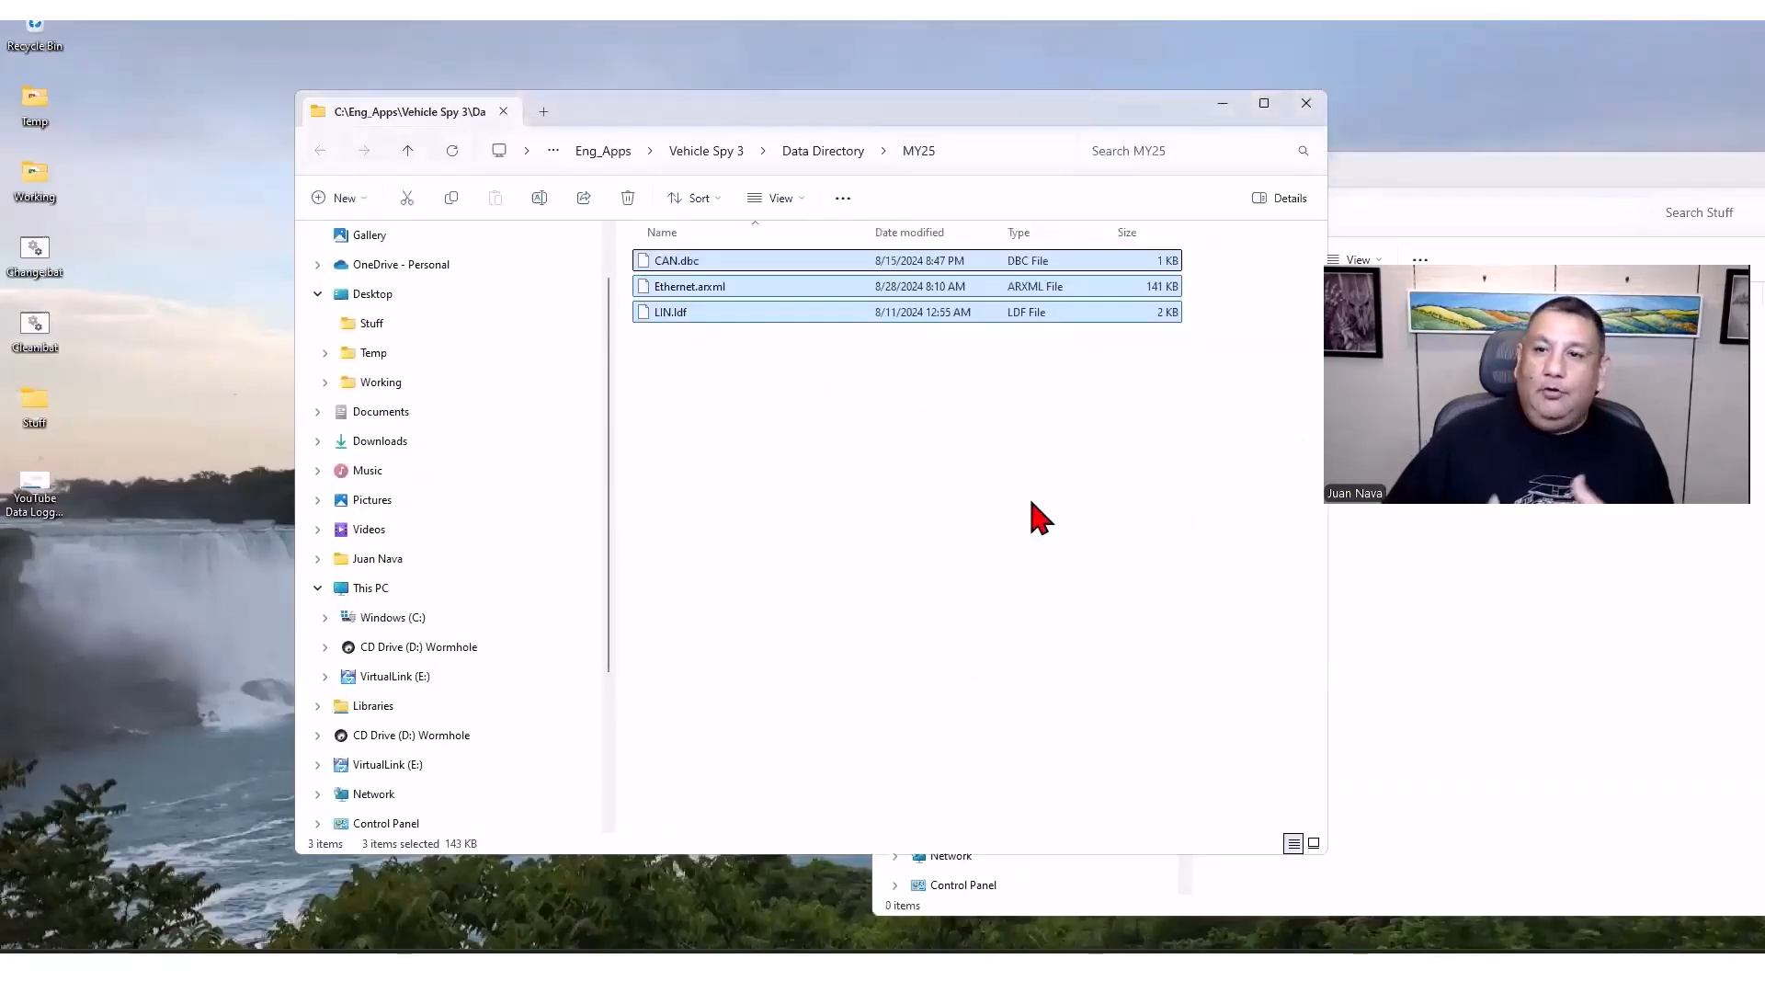
{"action": "left_click", "coordinate": [1657, 158]}
{"action": "left_click", "coordinate": [1631, 183]}
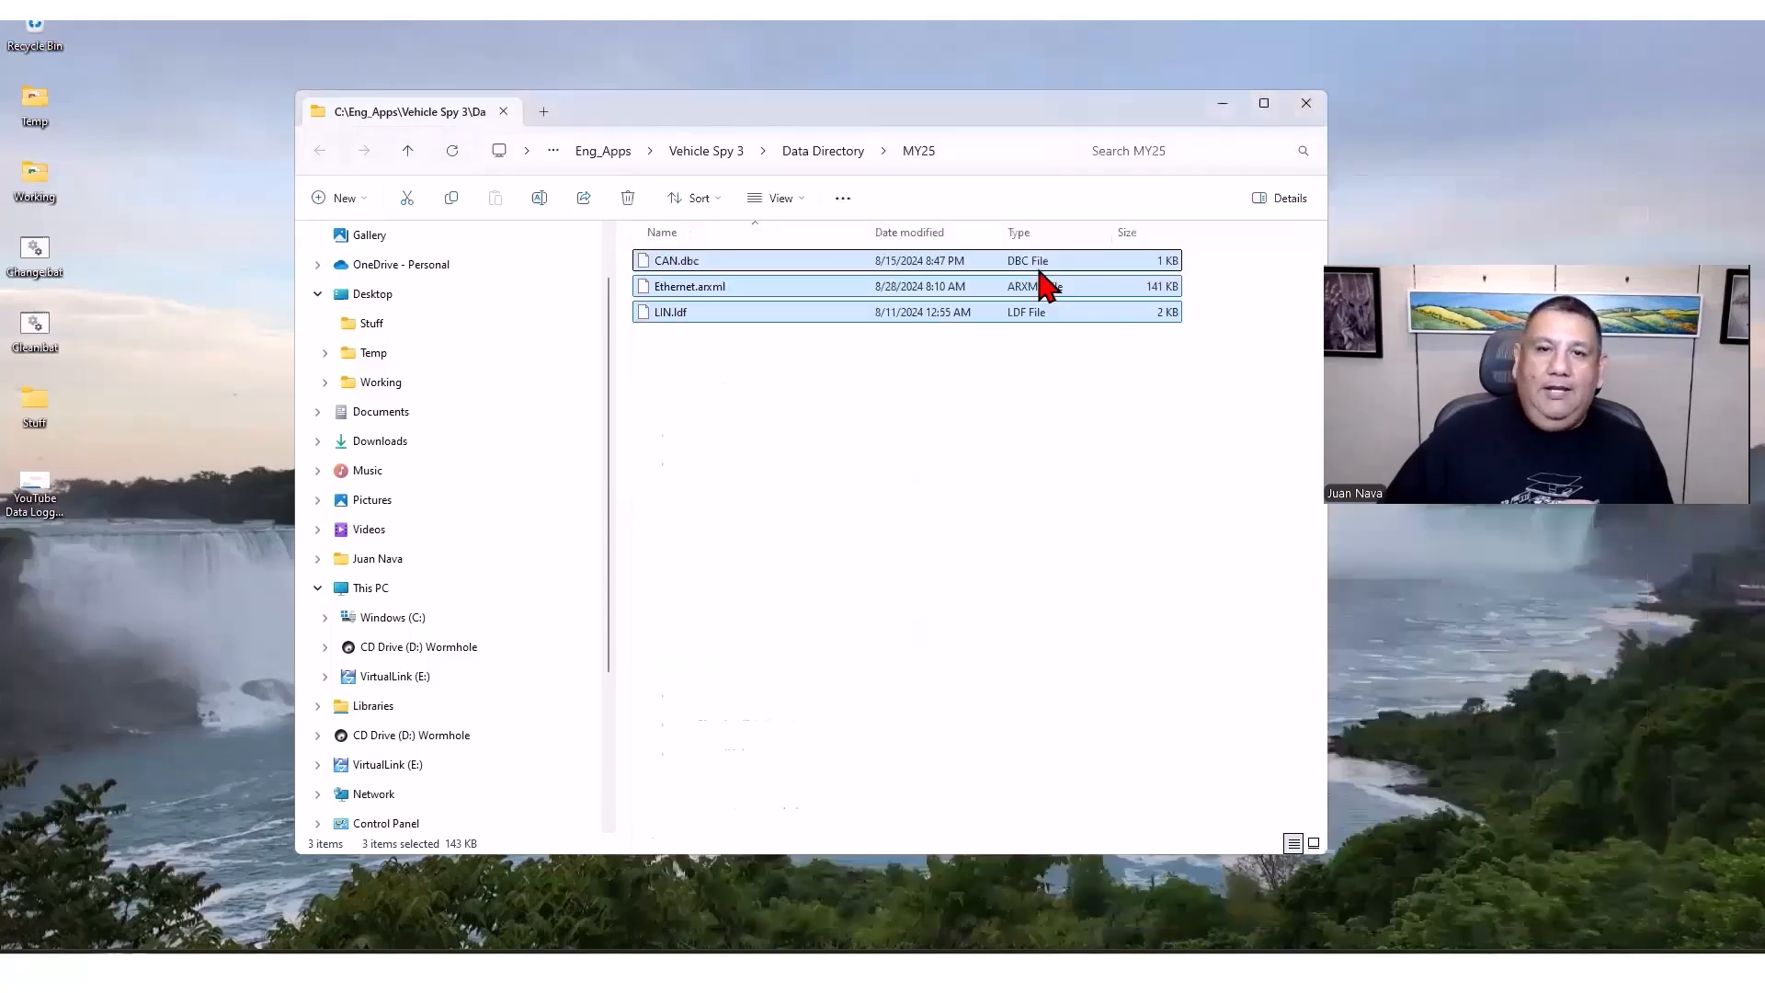
Close the MY25 folder window, switch back to Vehicle Spy and open its network databases setup.
{"action": "left_click", "coordinate": [1307, 103]}
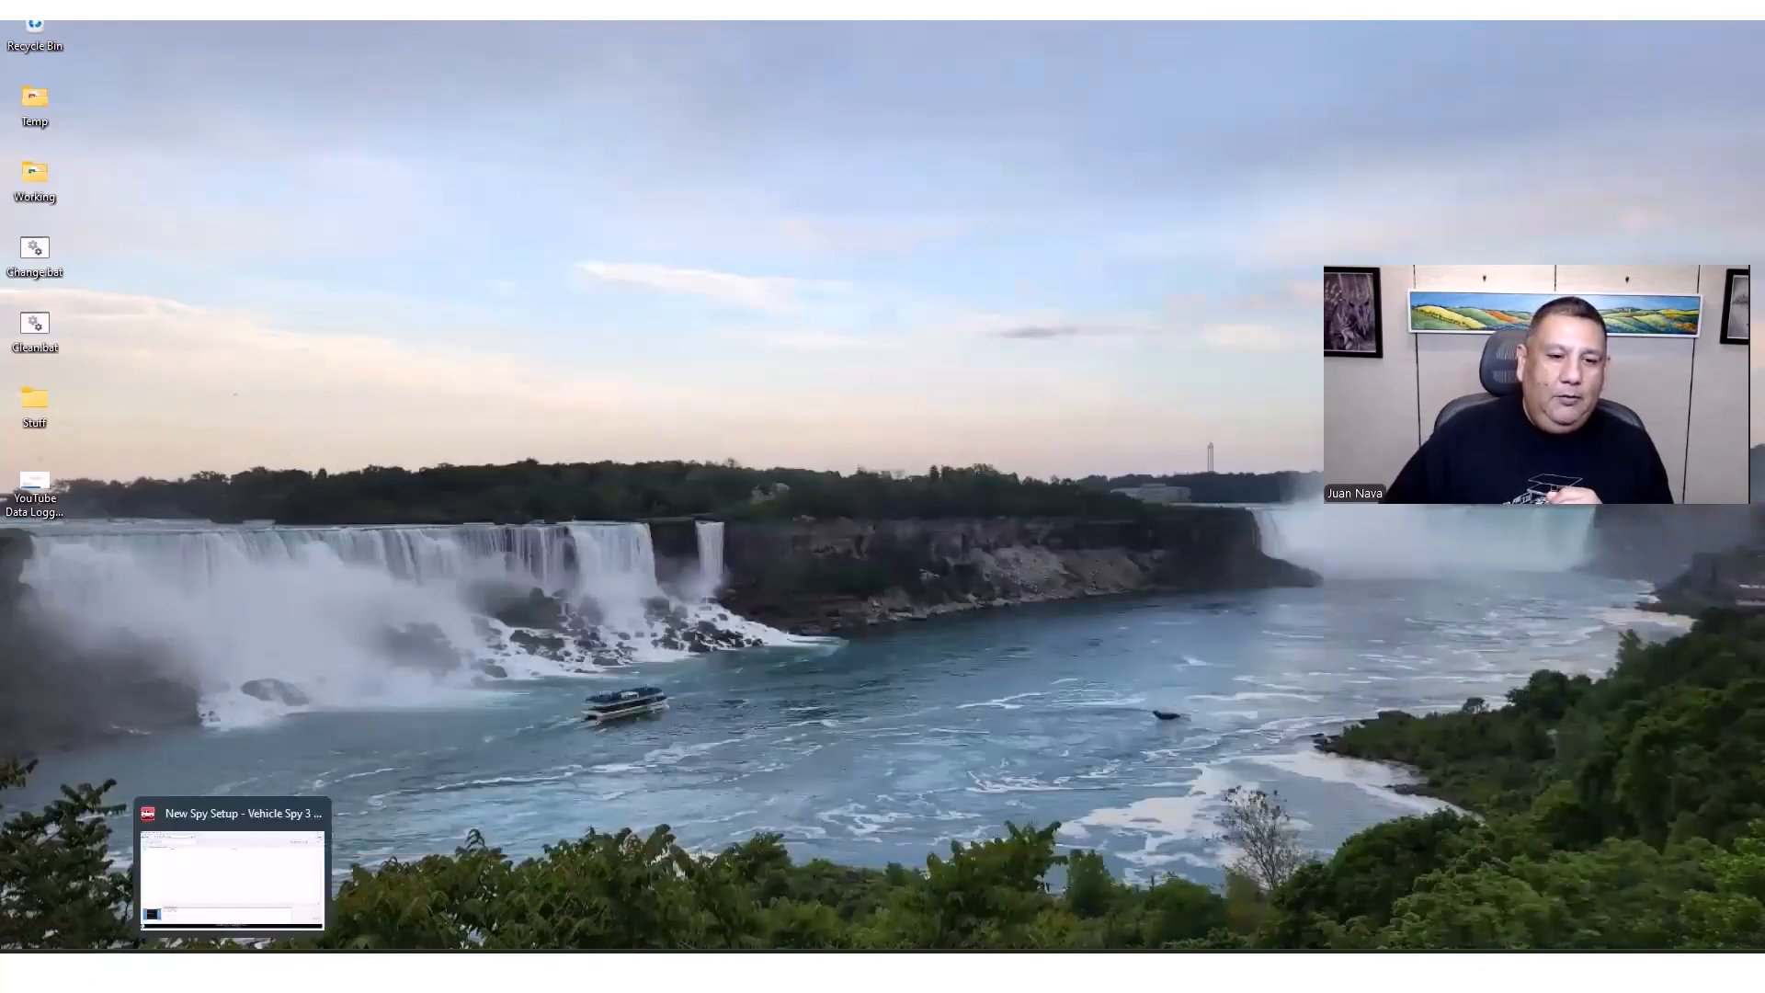
{"action": "left_click", "coordinate": [234, 971]}
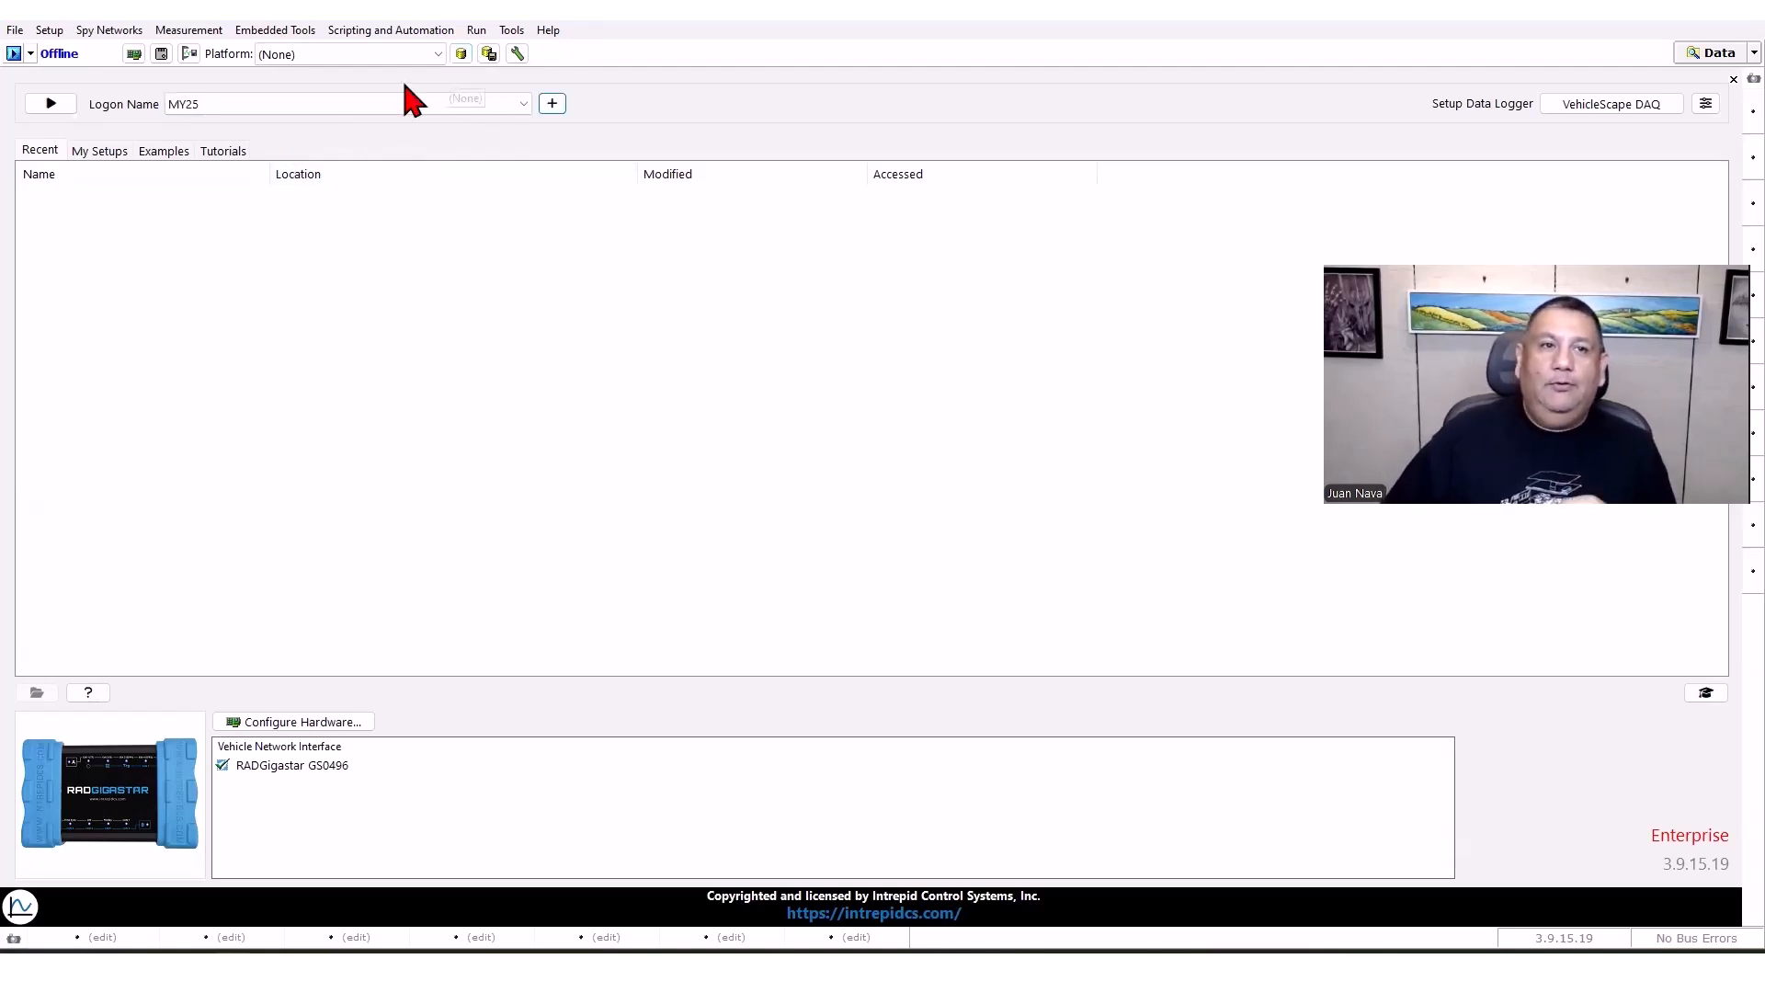
{"action": "left_click", "coordinate": [49, 30]}
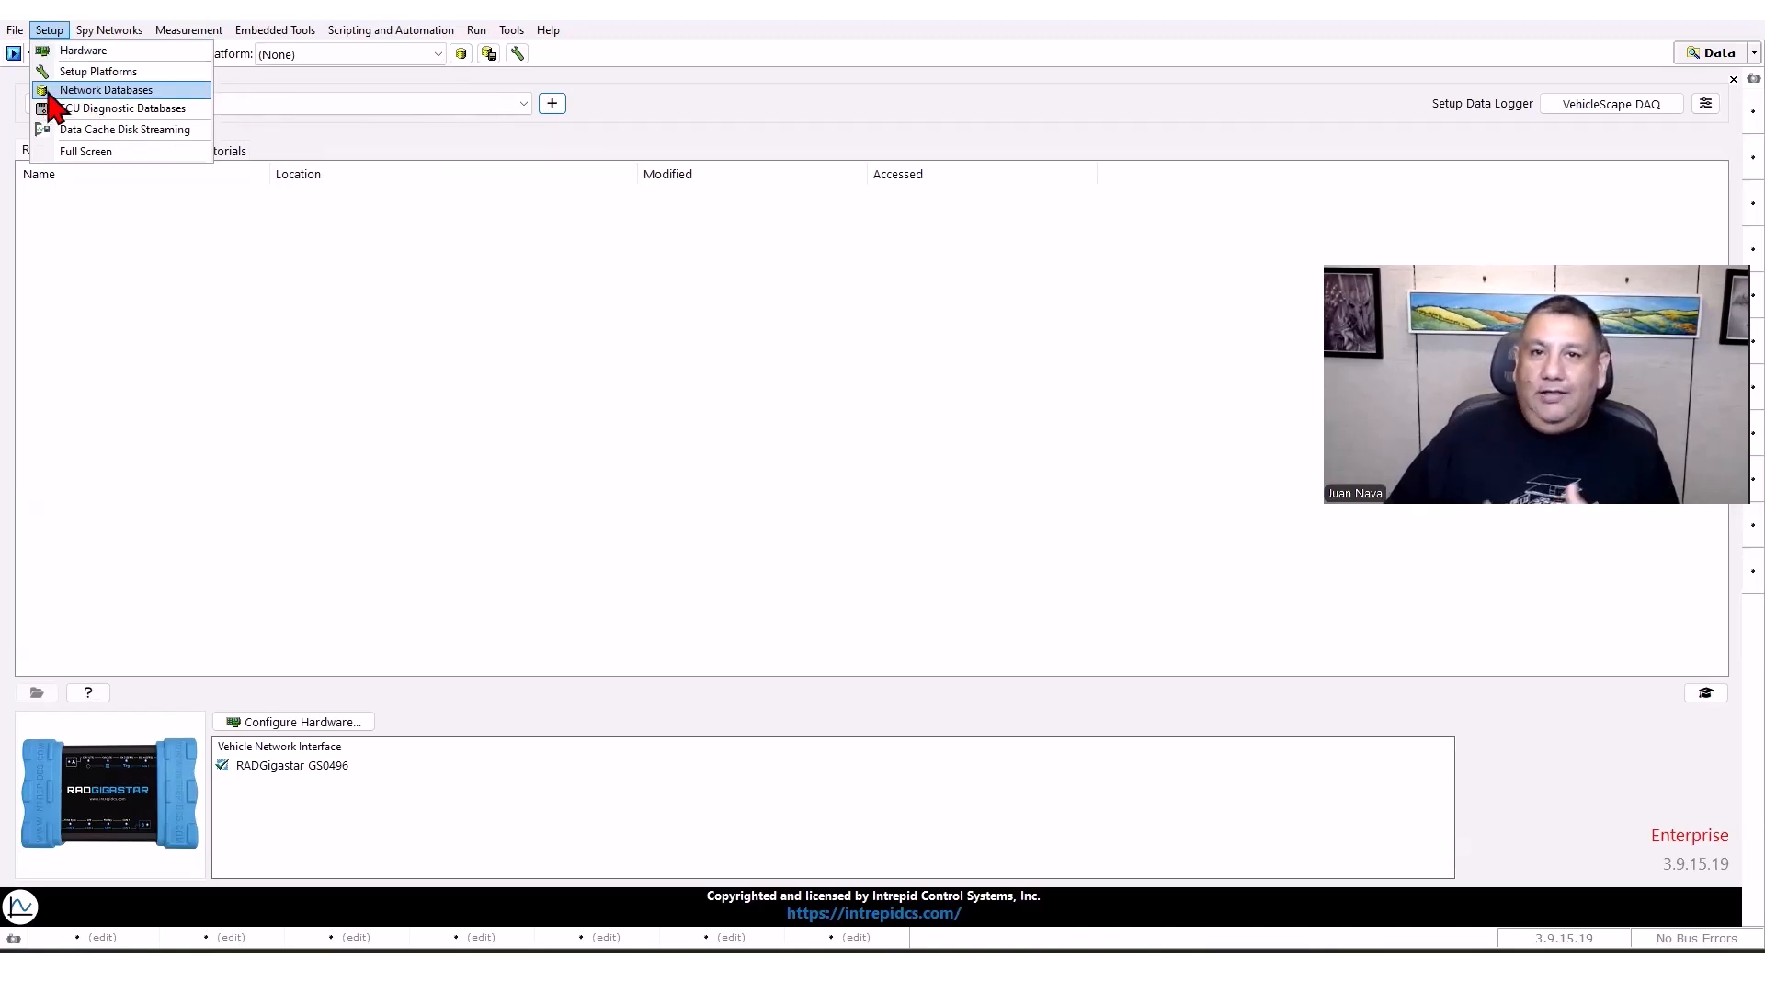
{"action": "left_click", "coordinate": [368, 208]}
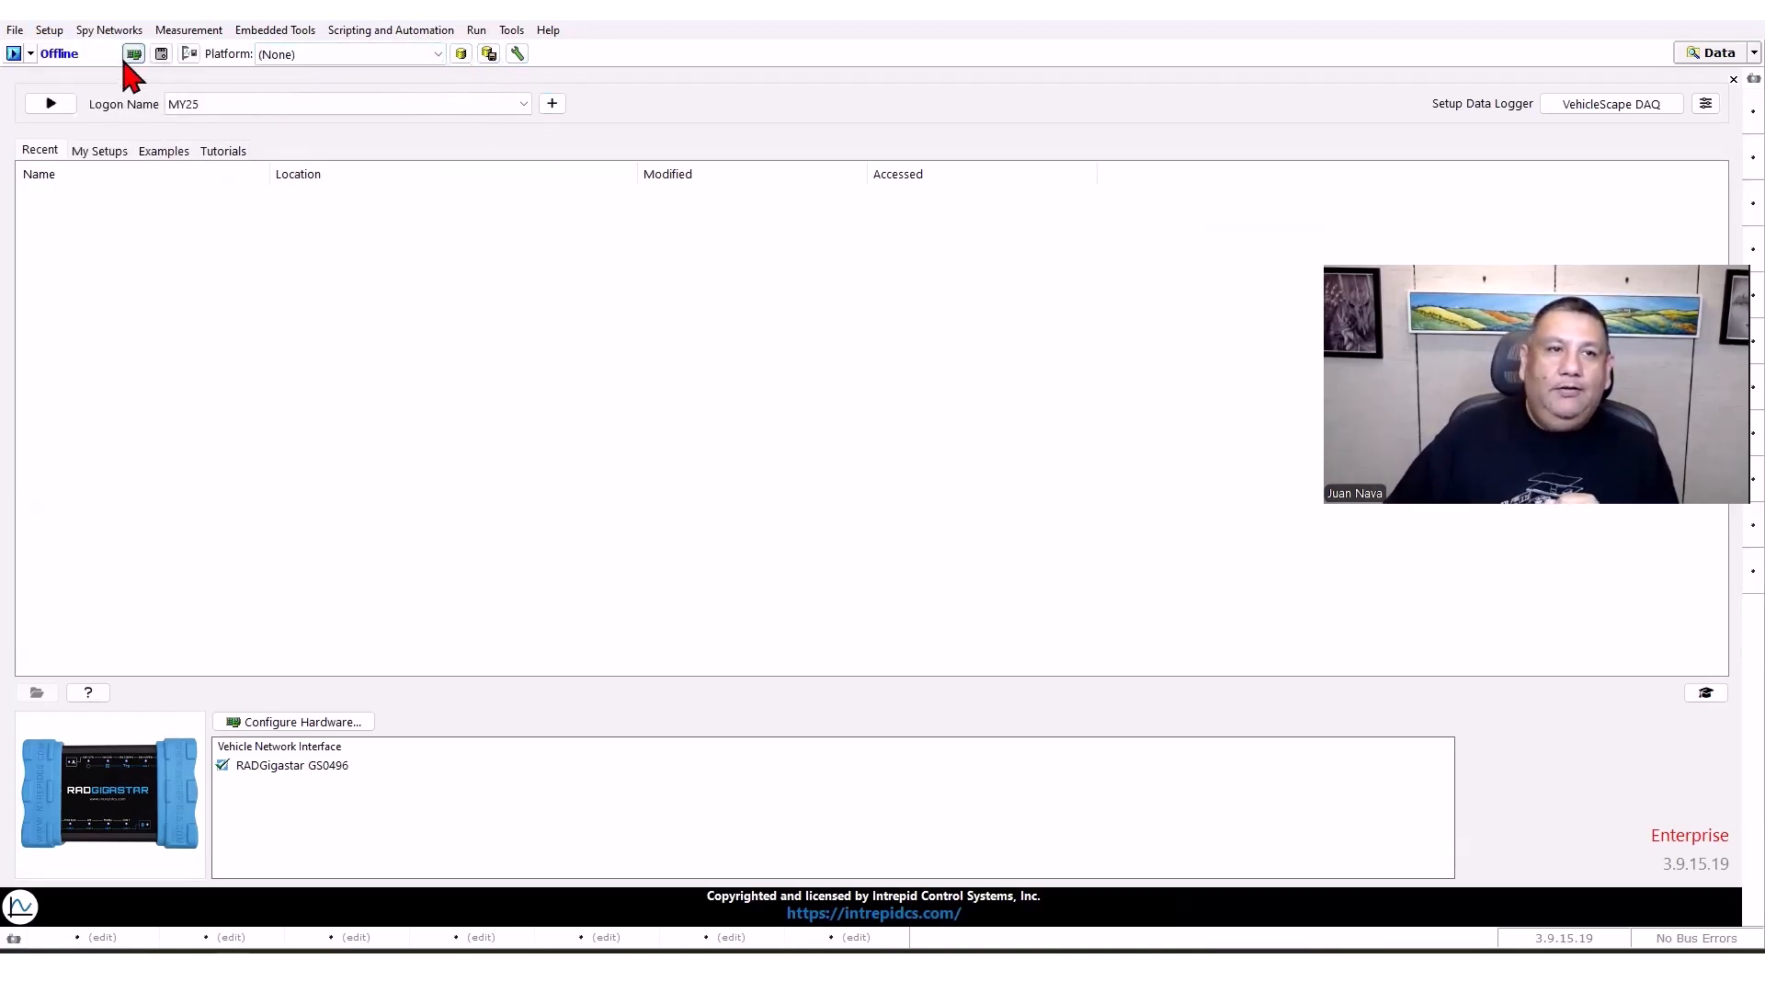
{"action": "left_click", "coordinate": [461, 54]}
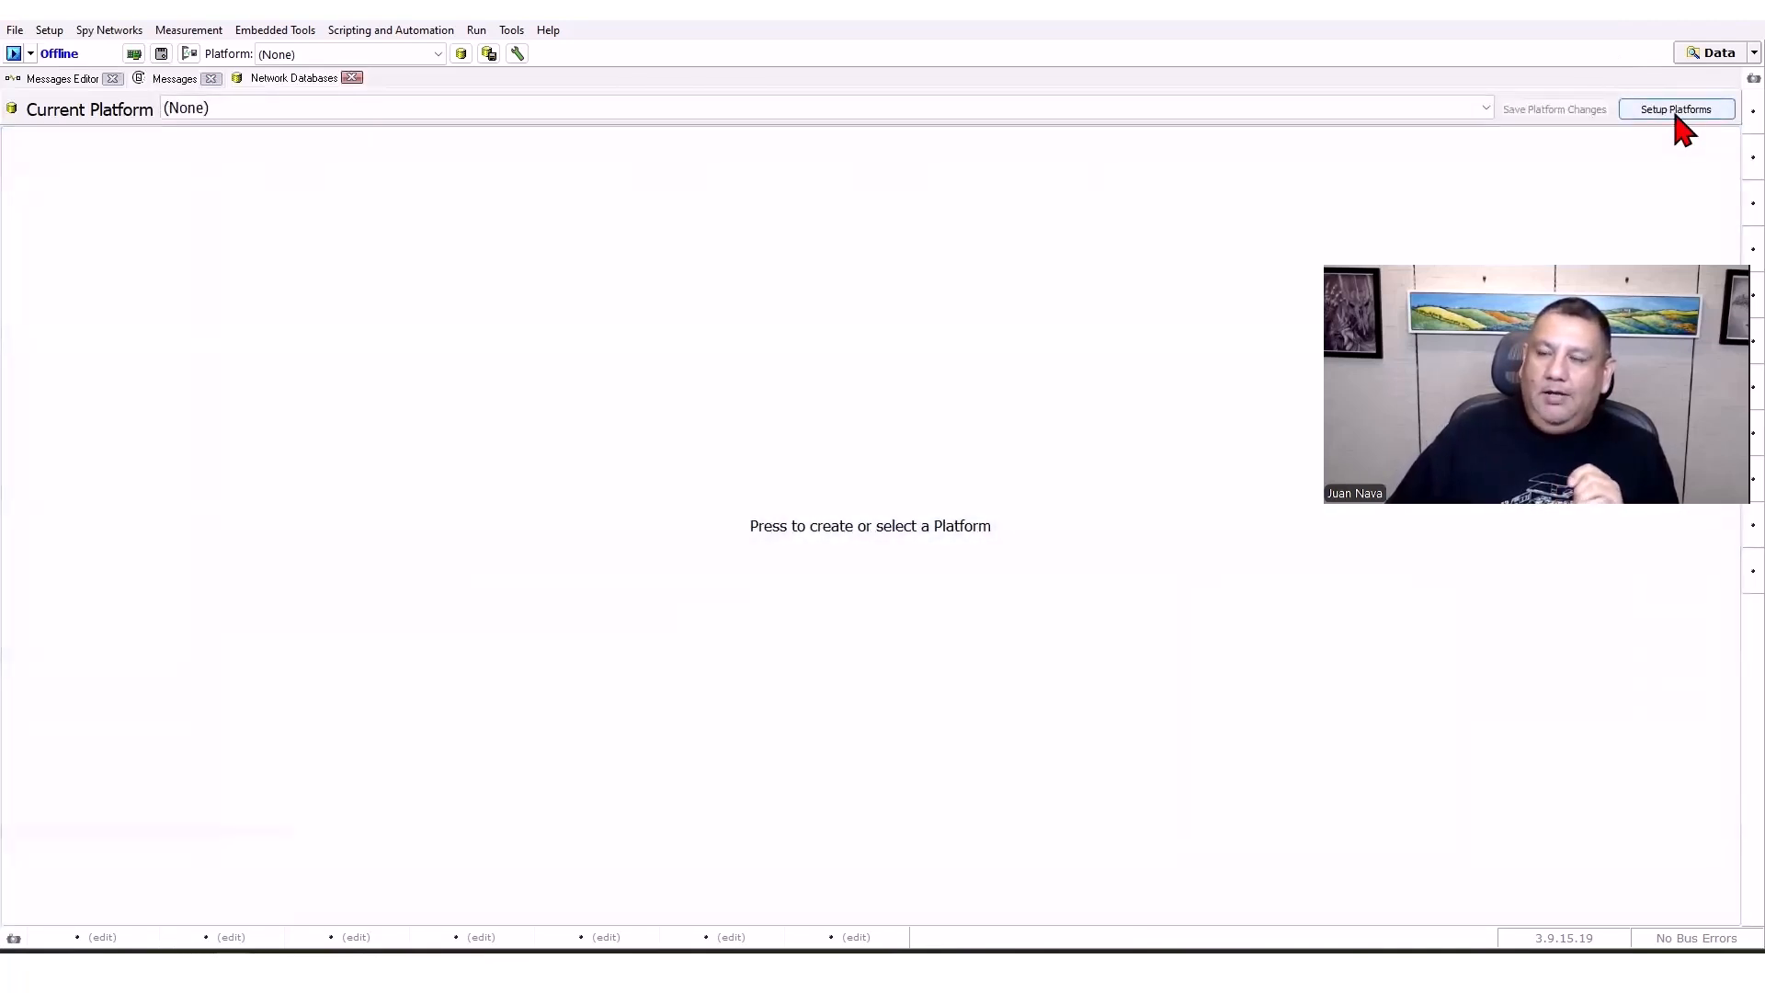
Add a database platform named MY25 and make it the current platform.
{"action": "left_click", "coordinate": [1676, 117]}
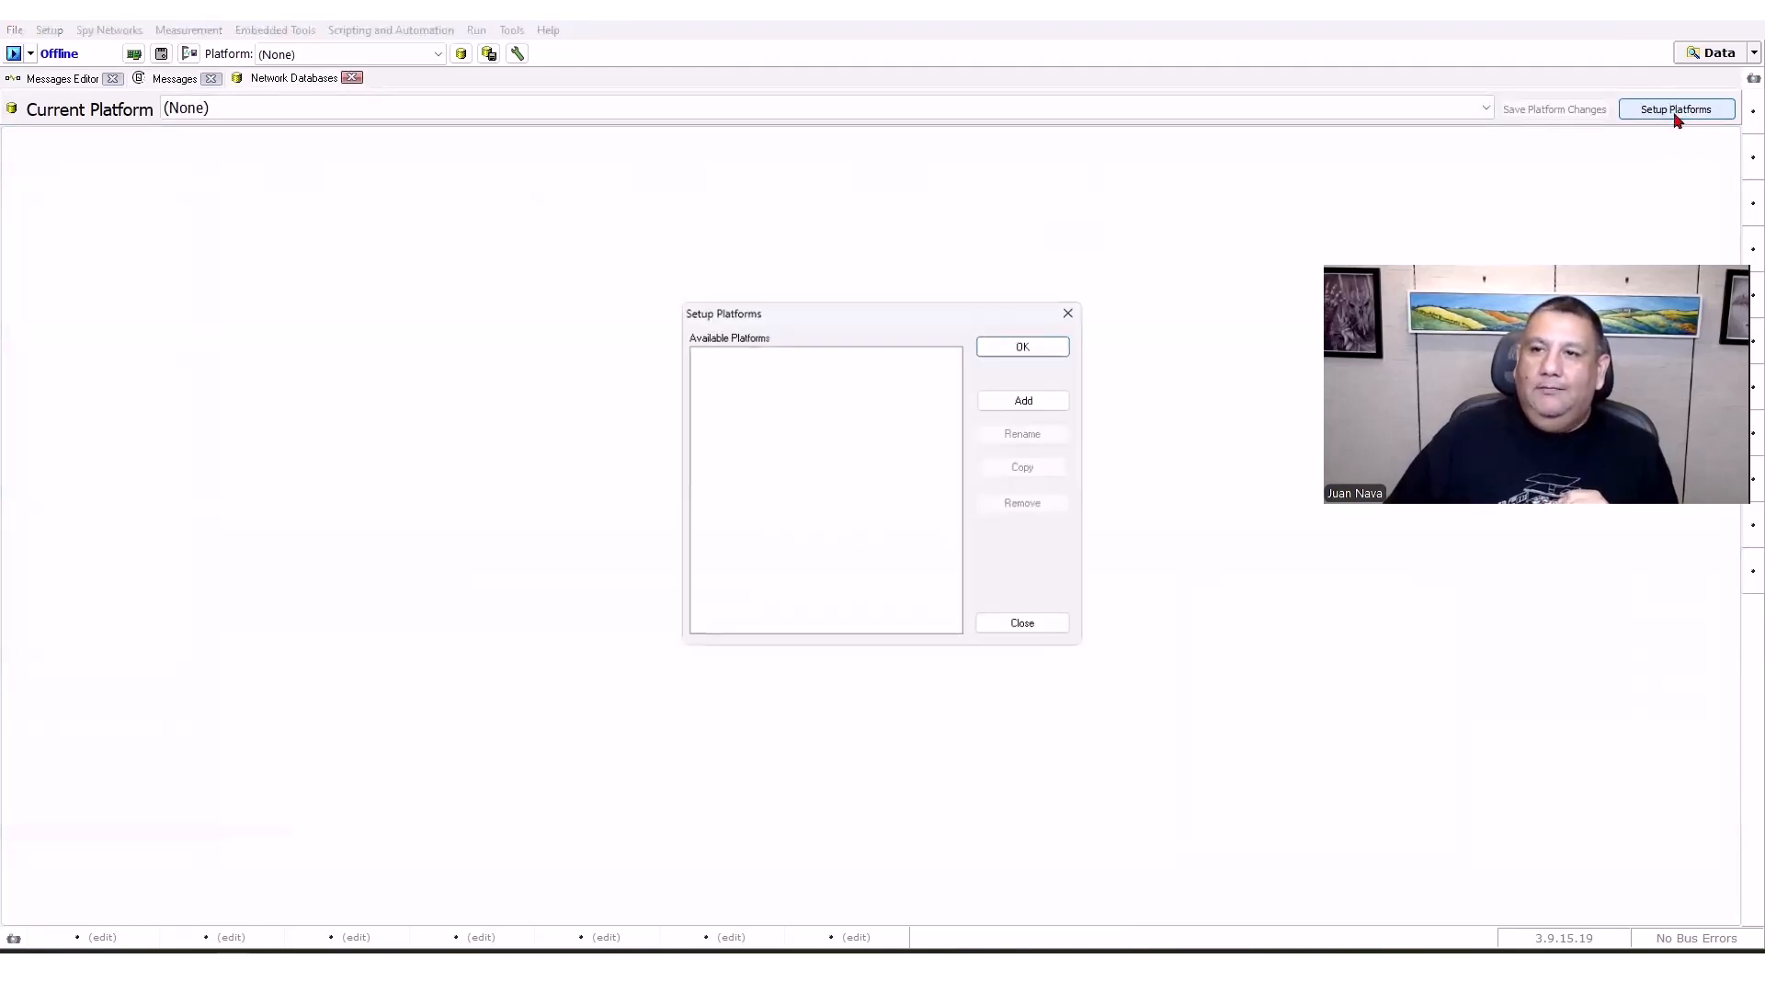
{"action": "left_click", "coordinate": [1012, 401]}
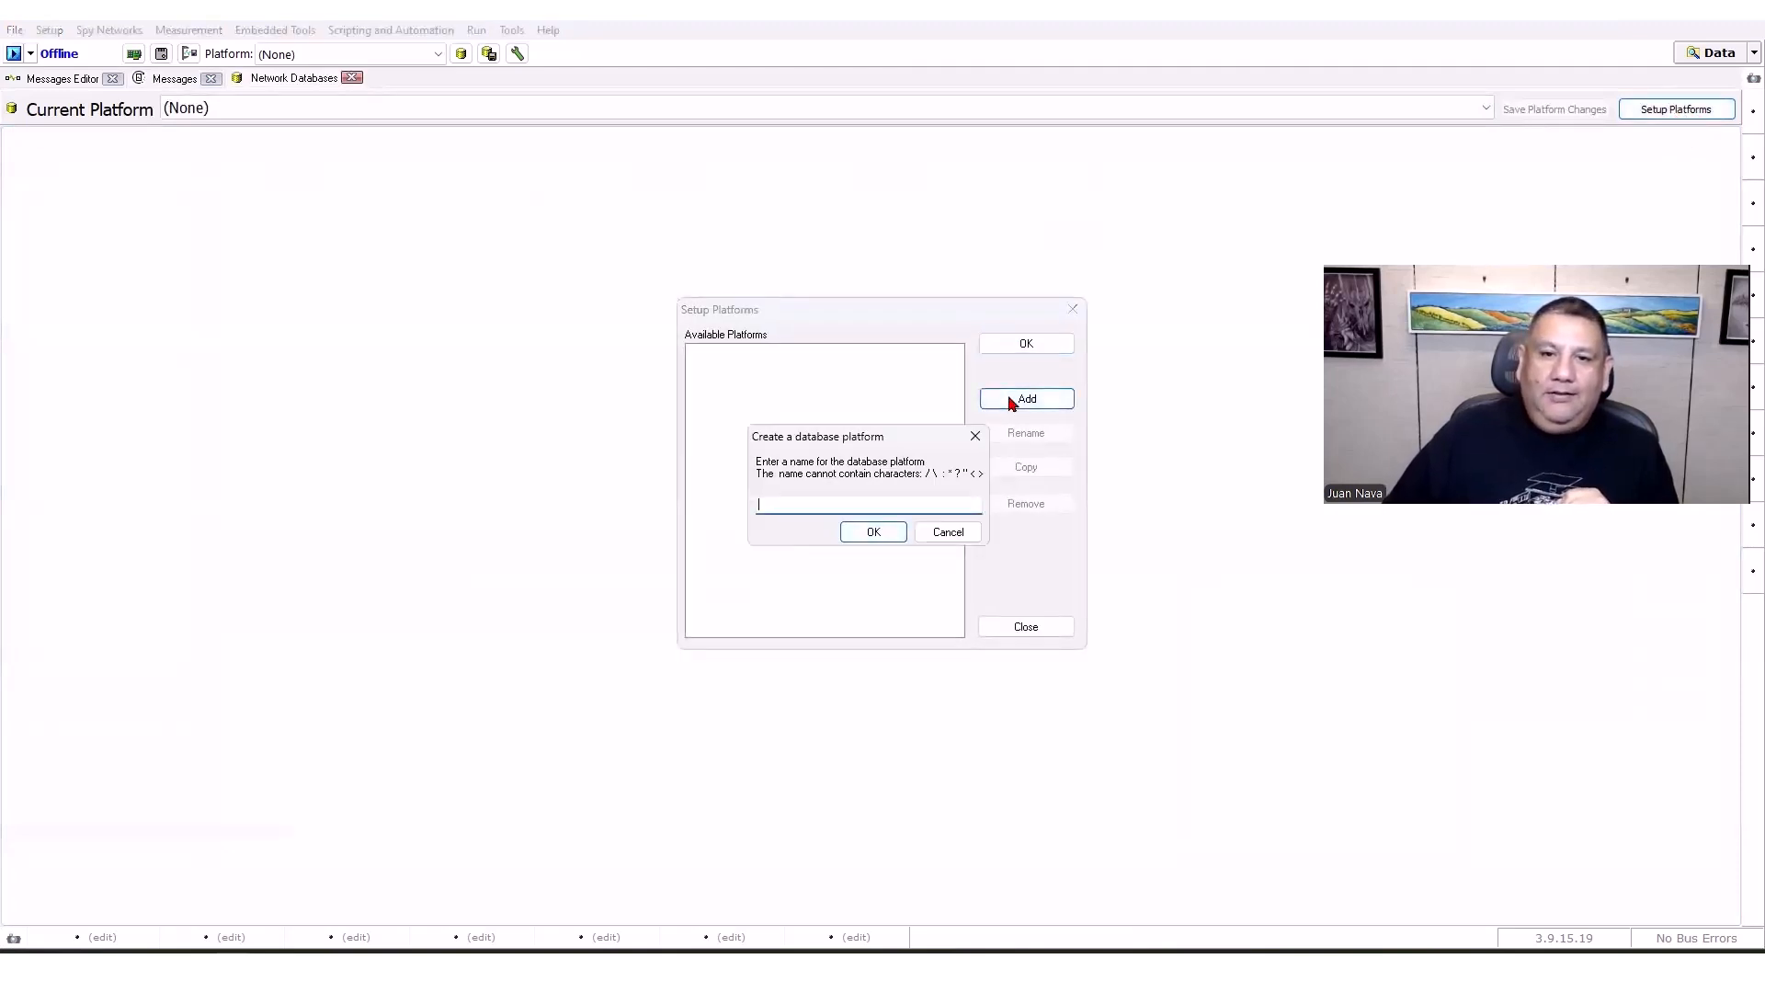
{"action": "type", "text": "MY"}
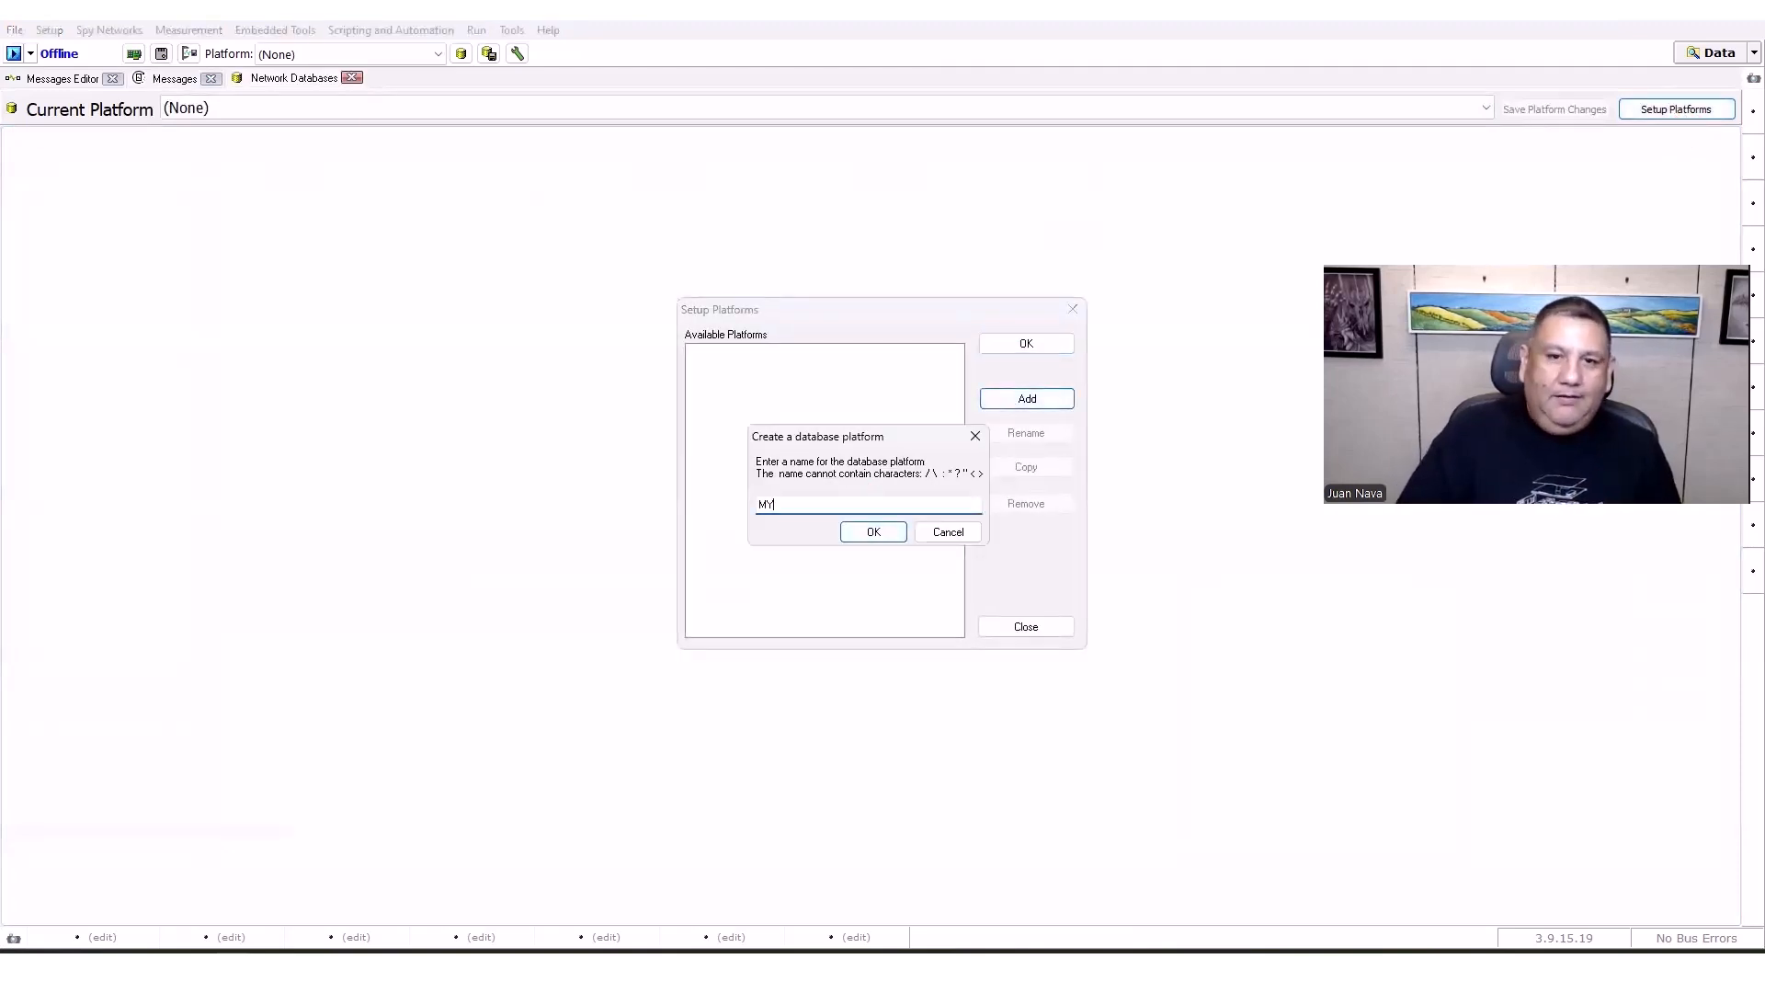
{"action": "type", "text": "2"}
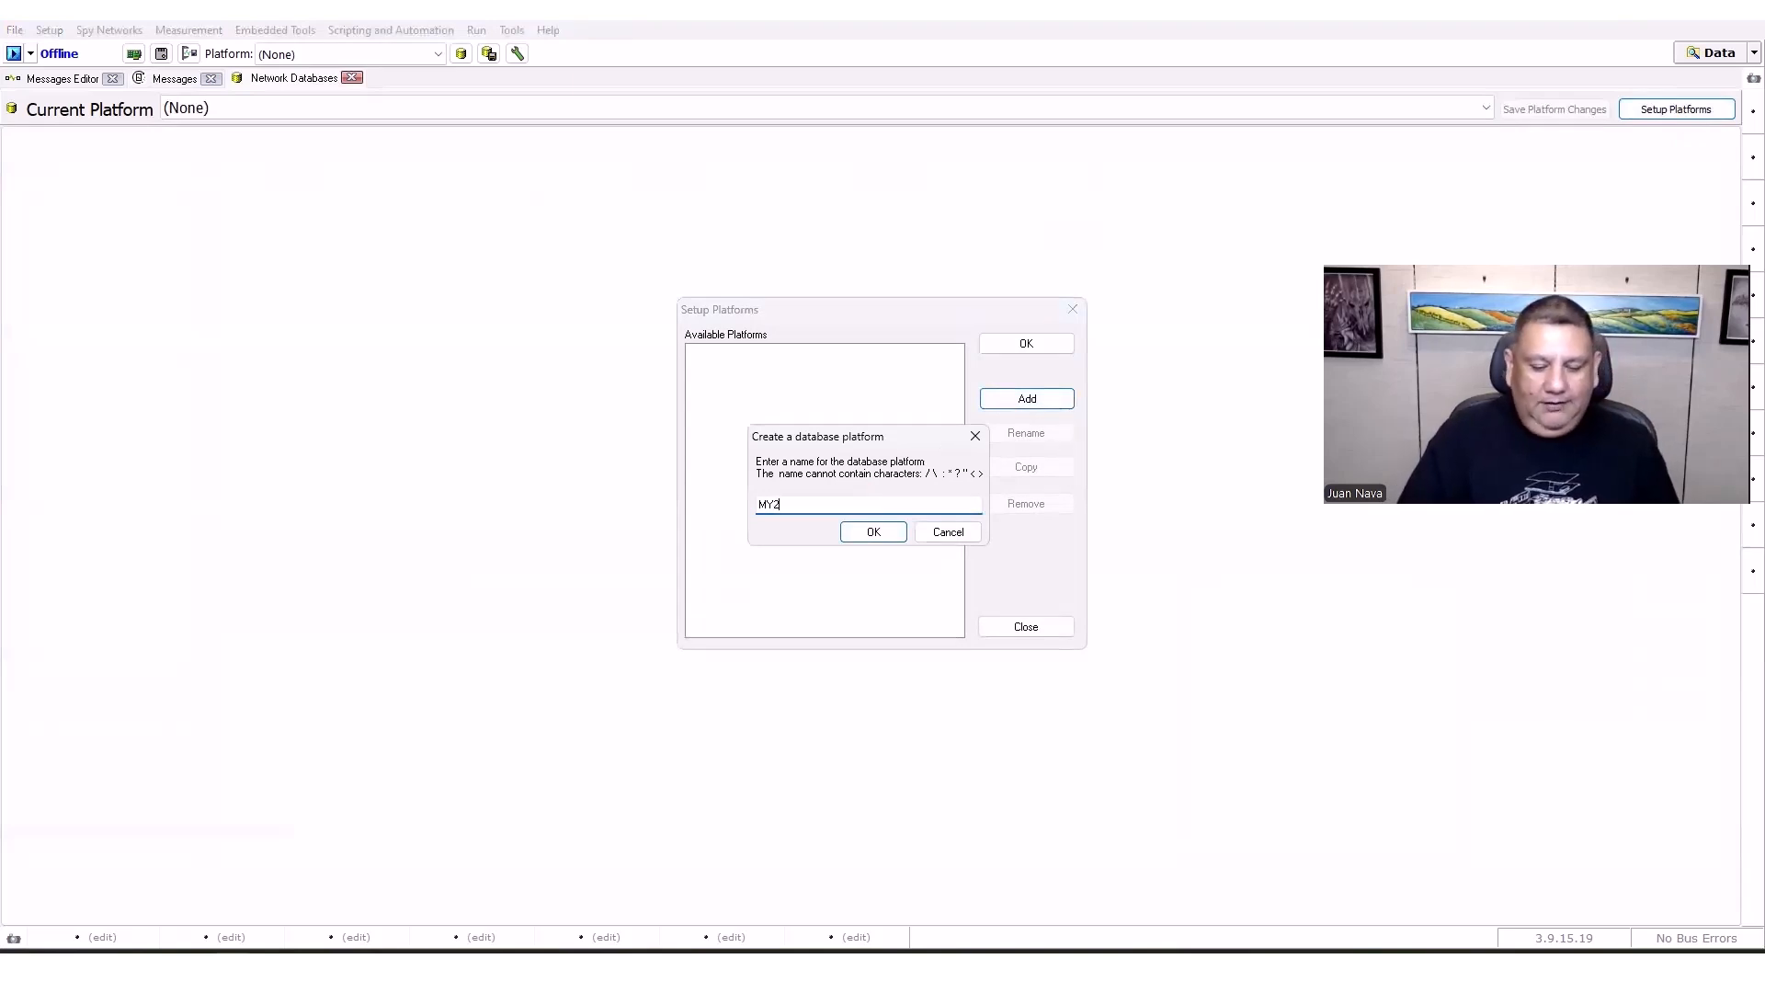
{"action": "type", "text": "5"}
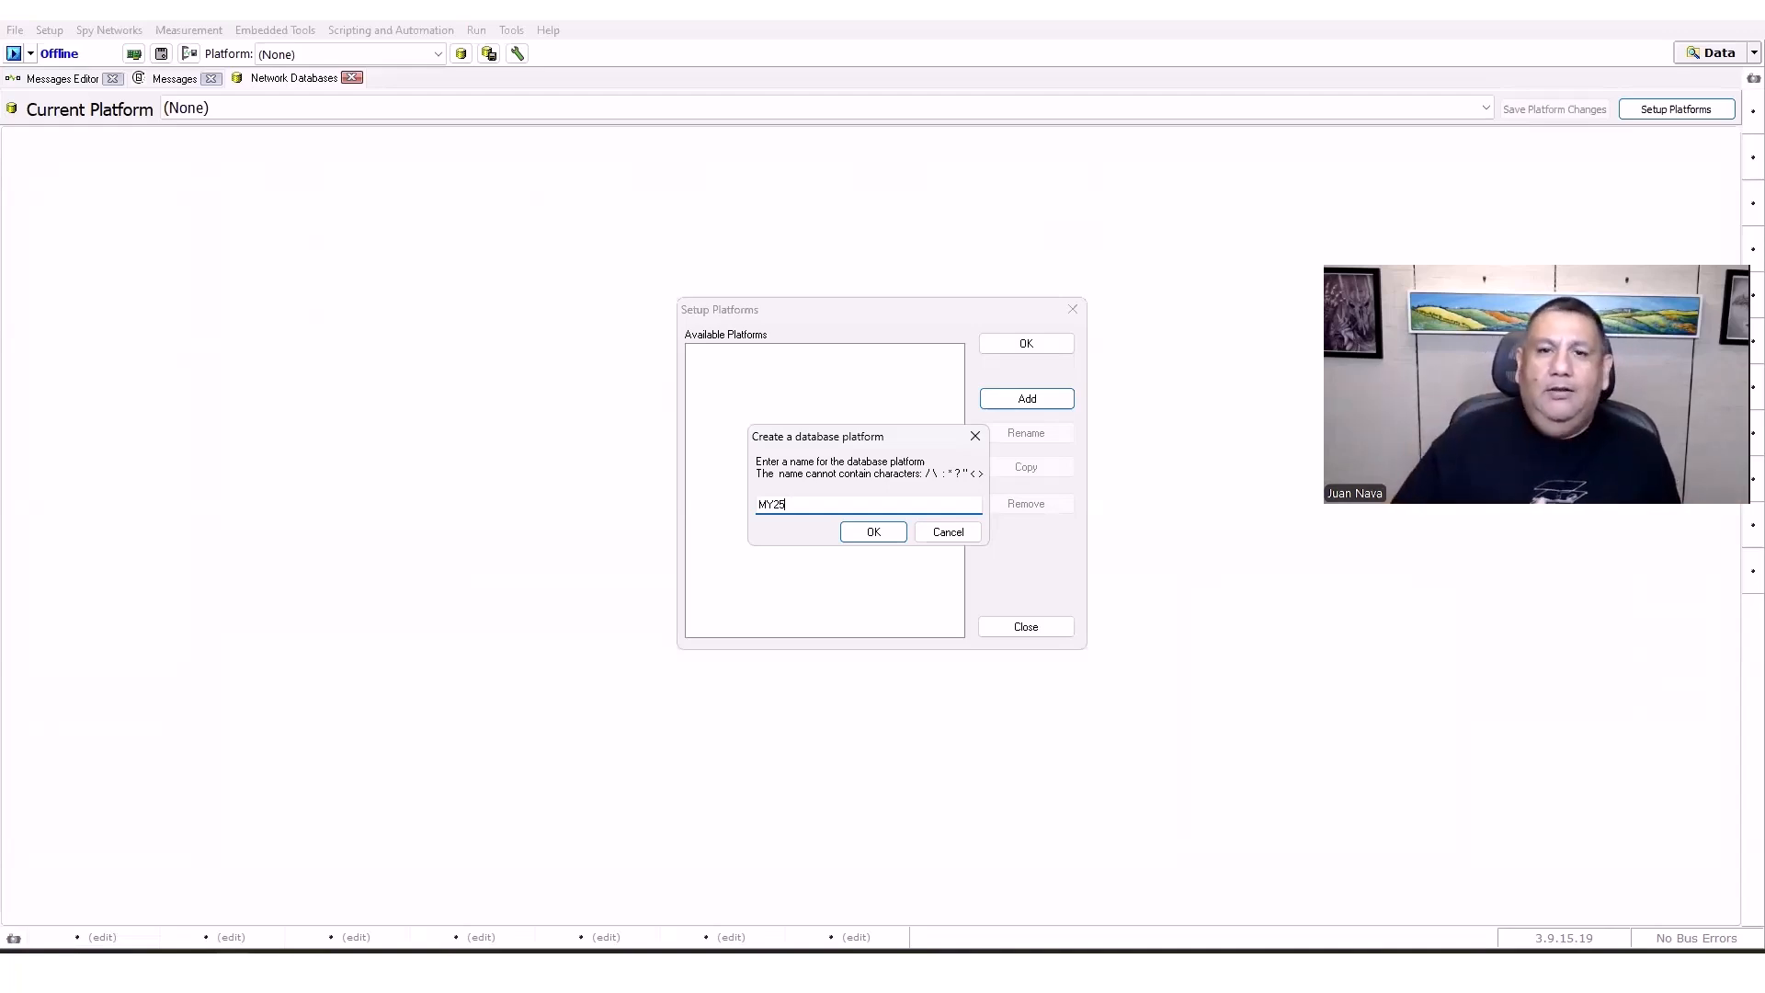
{"action": "left_click", "coordinate": [857, 530]}
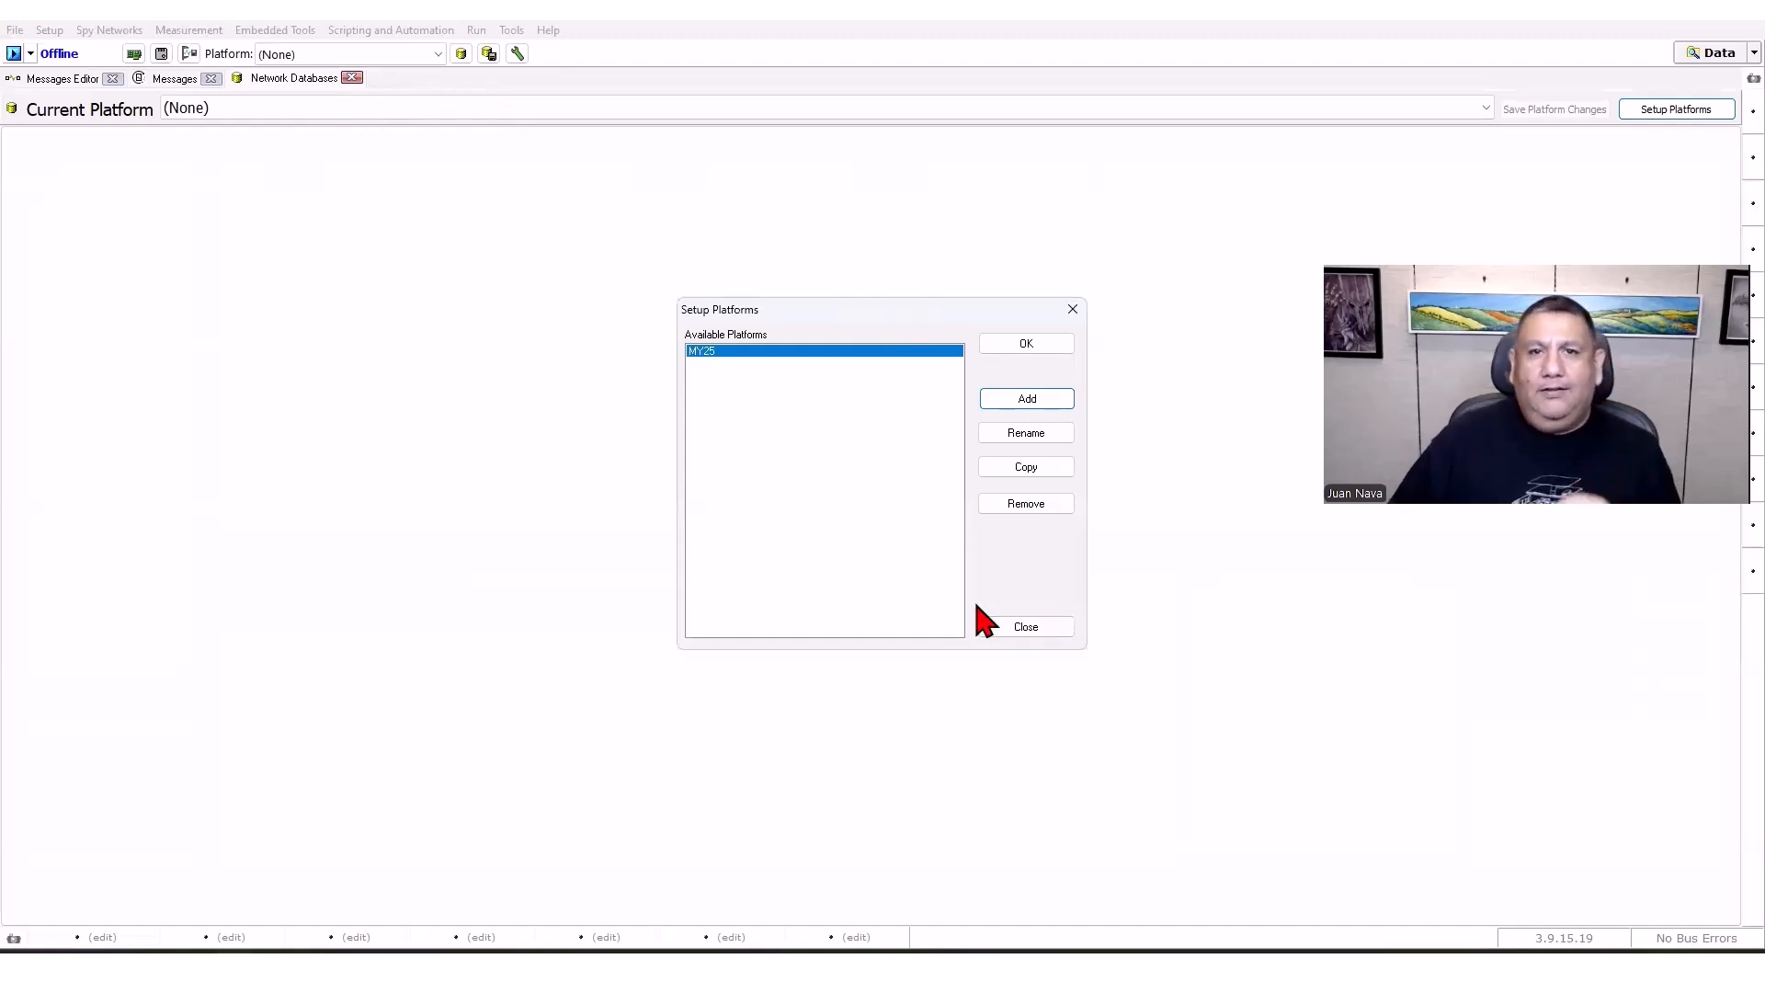
{"action": "left_click", "coordinate": [1041, 625]}
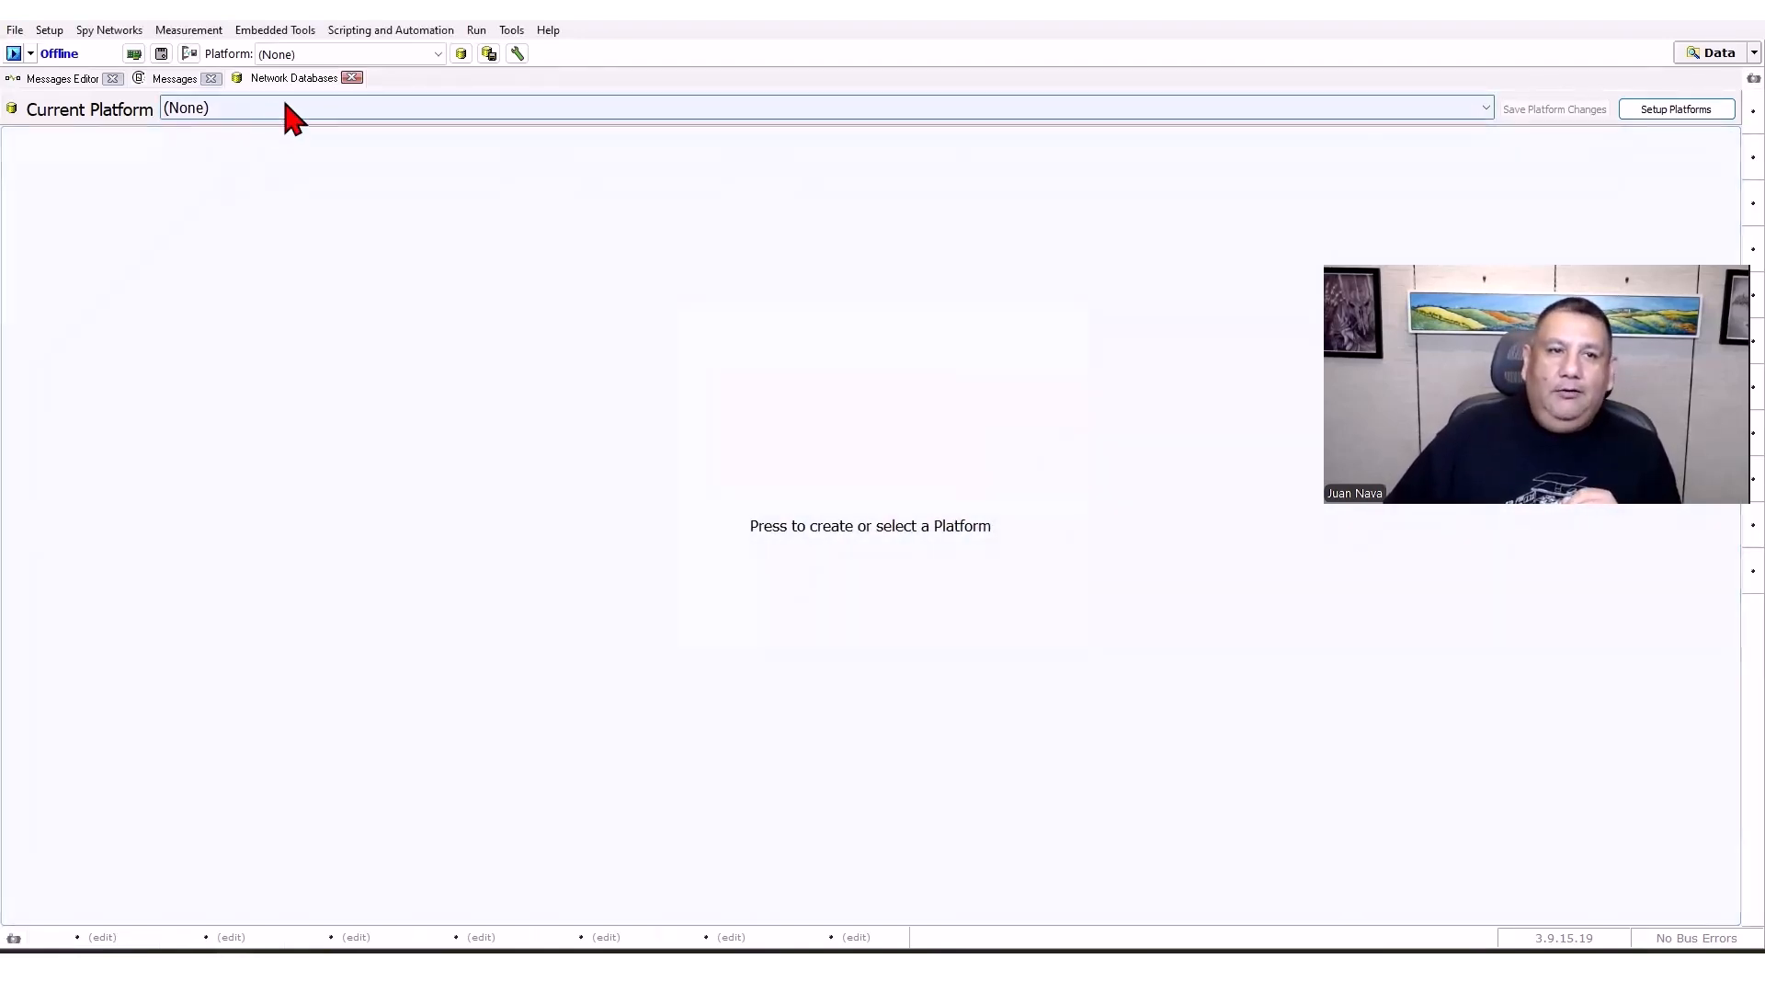
{"action": "left_click", "coordinate": [275, 110]}
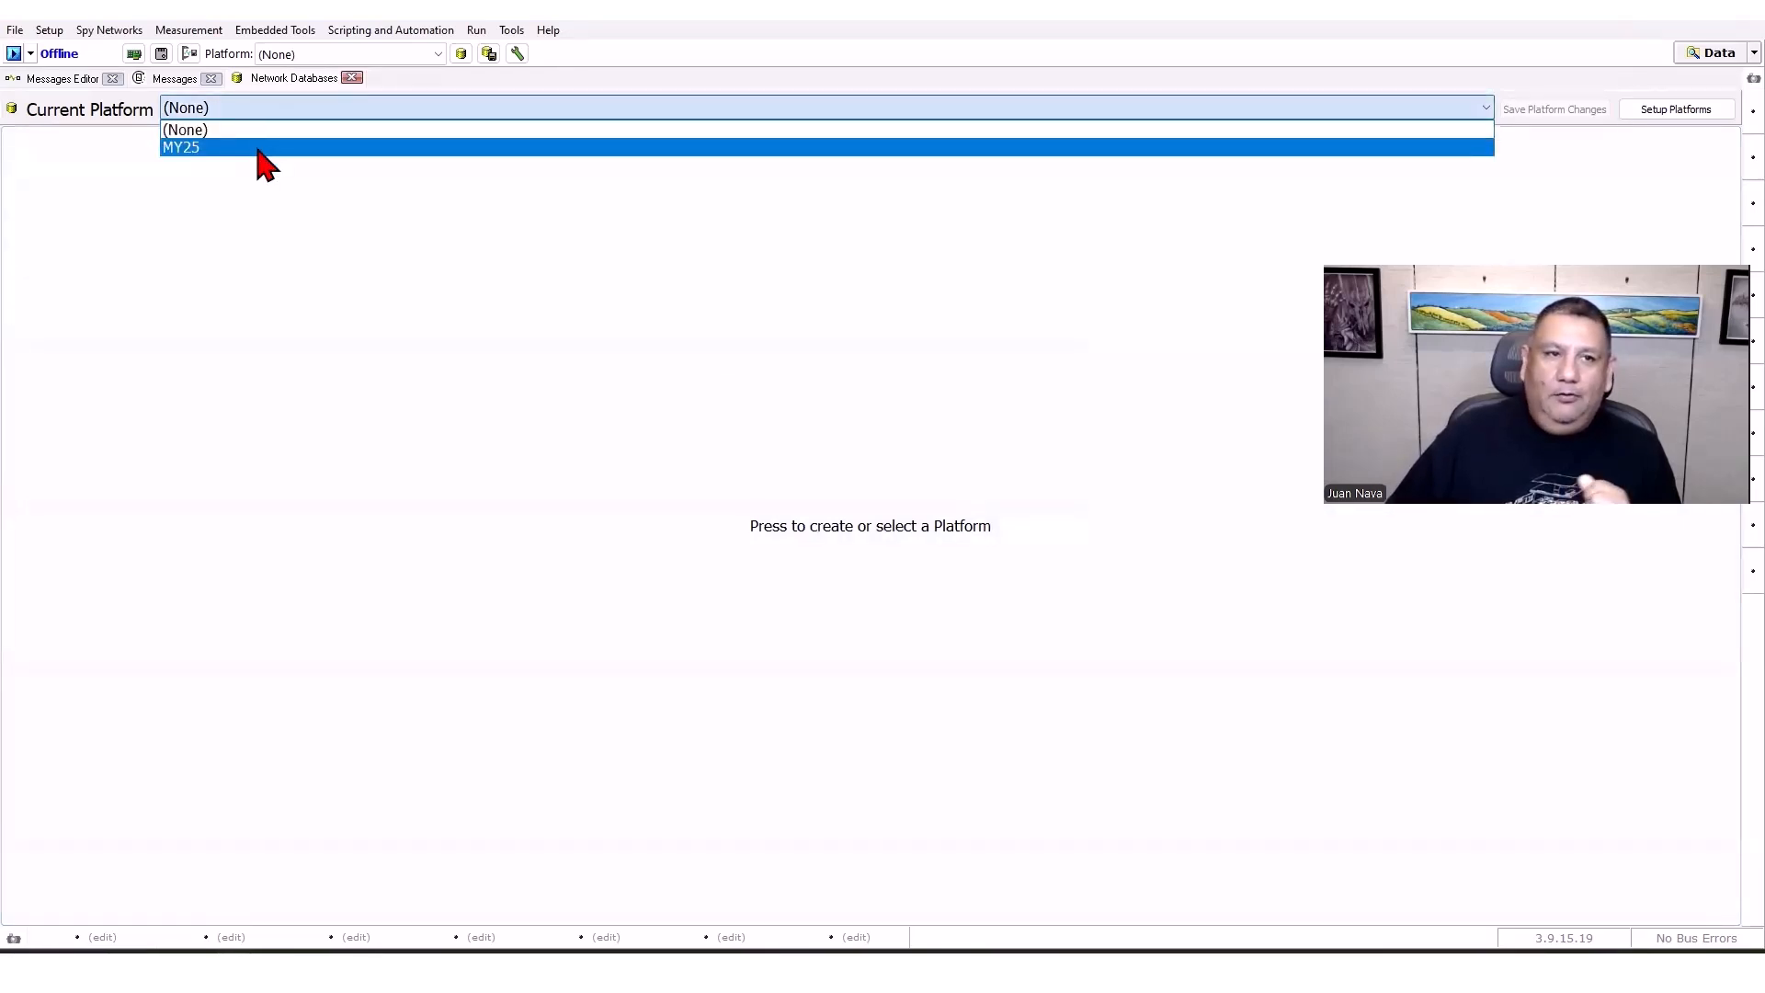
{"action": "left_click", "coordinate": [258, 150]}
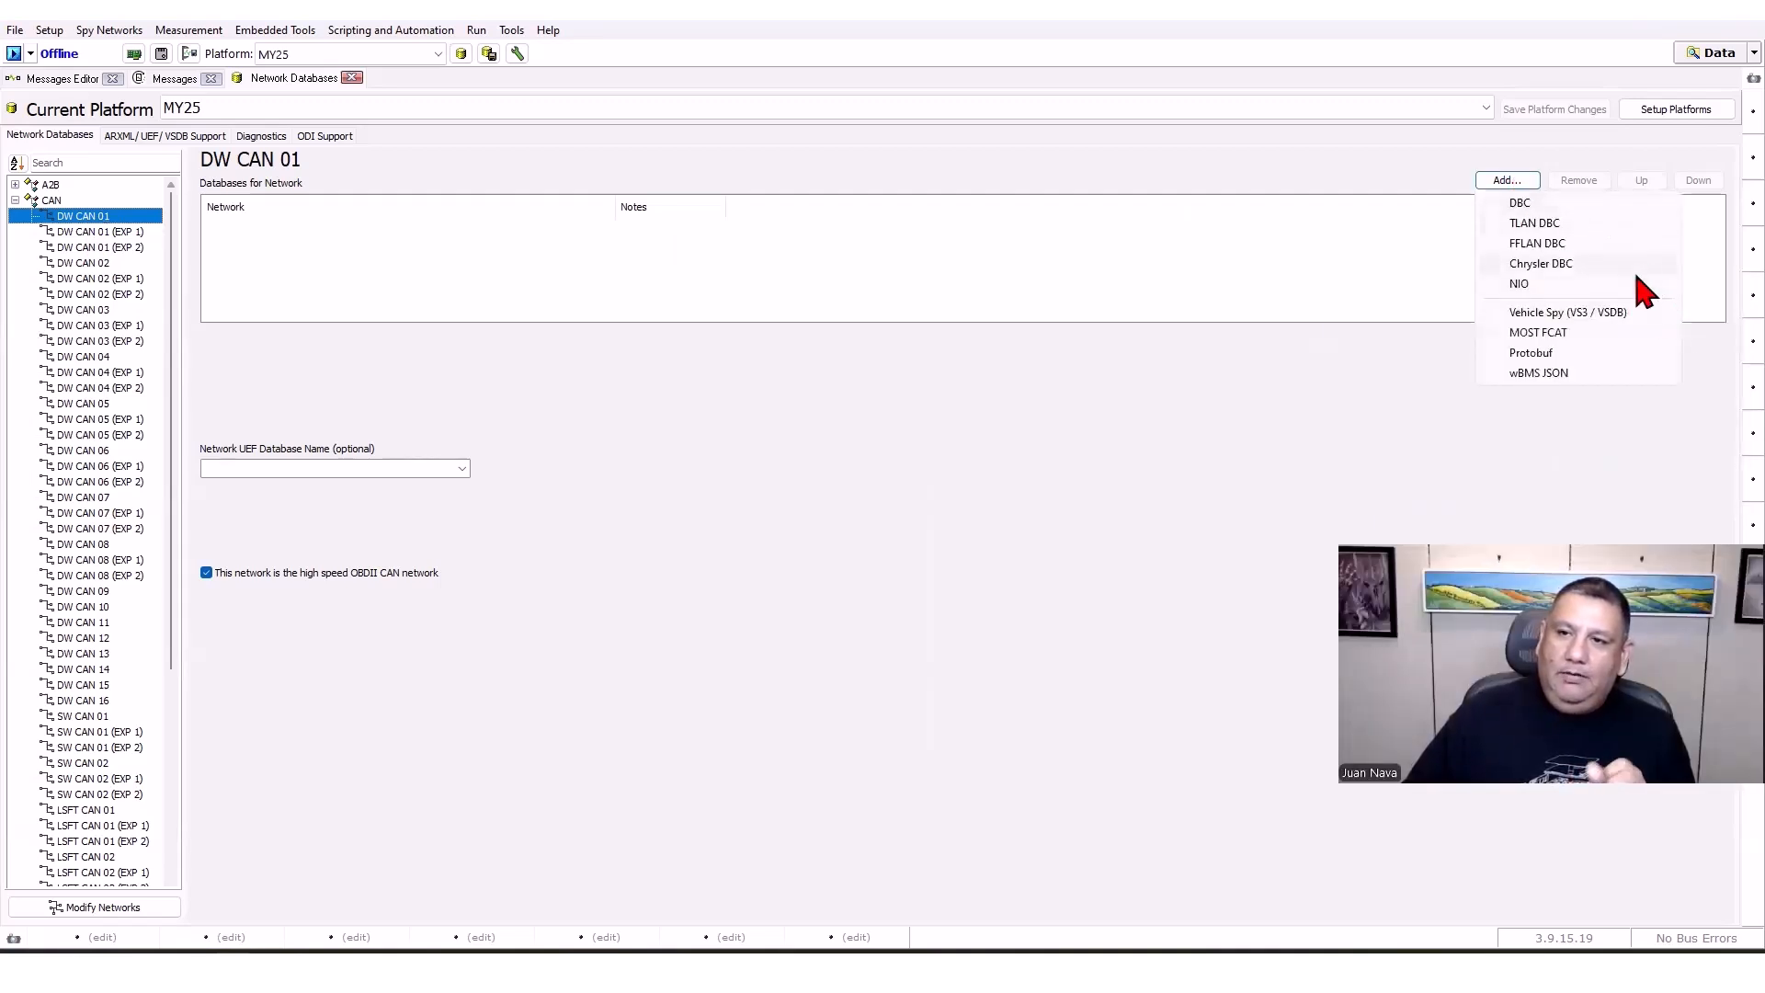
Add CAN.dbc from the MY25 folder as a DBC database for the DW CAN 01 network and save the platform changes.
{"action": "left_click", "coordinate": [1571, 206]}
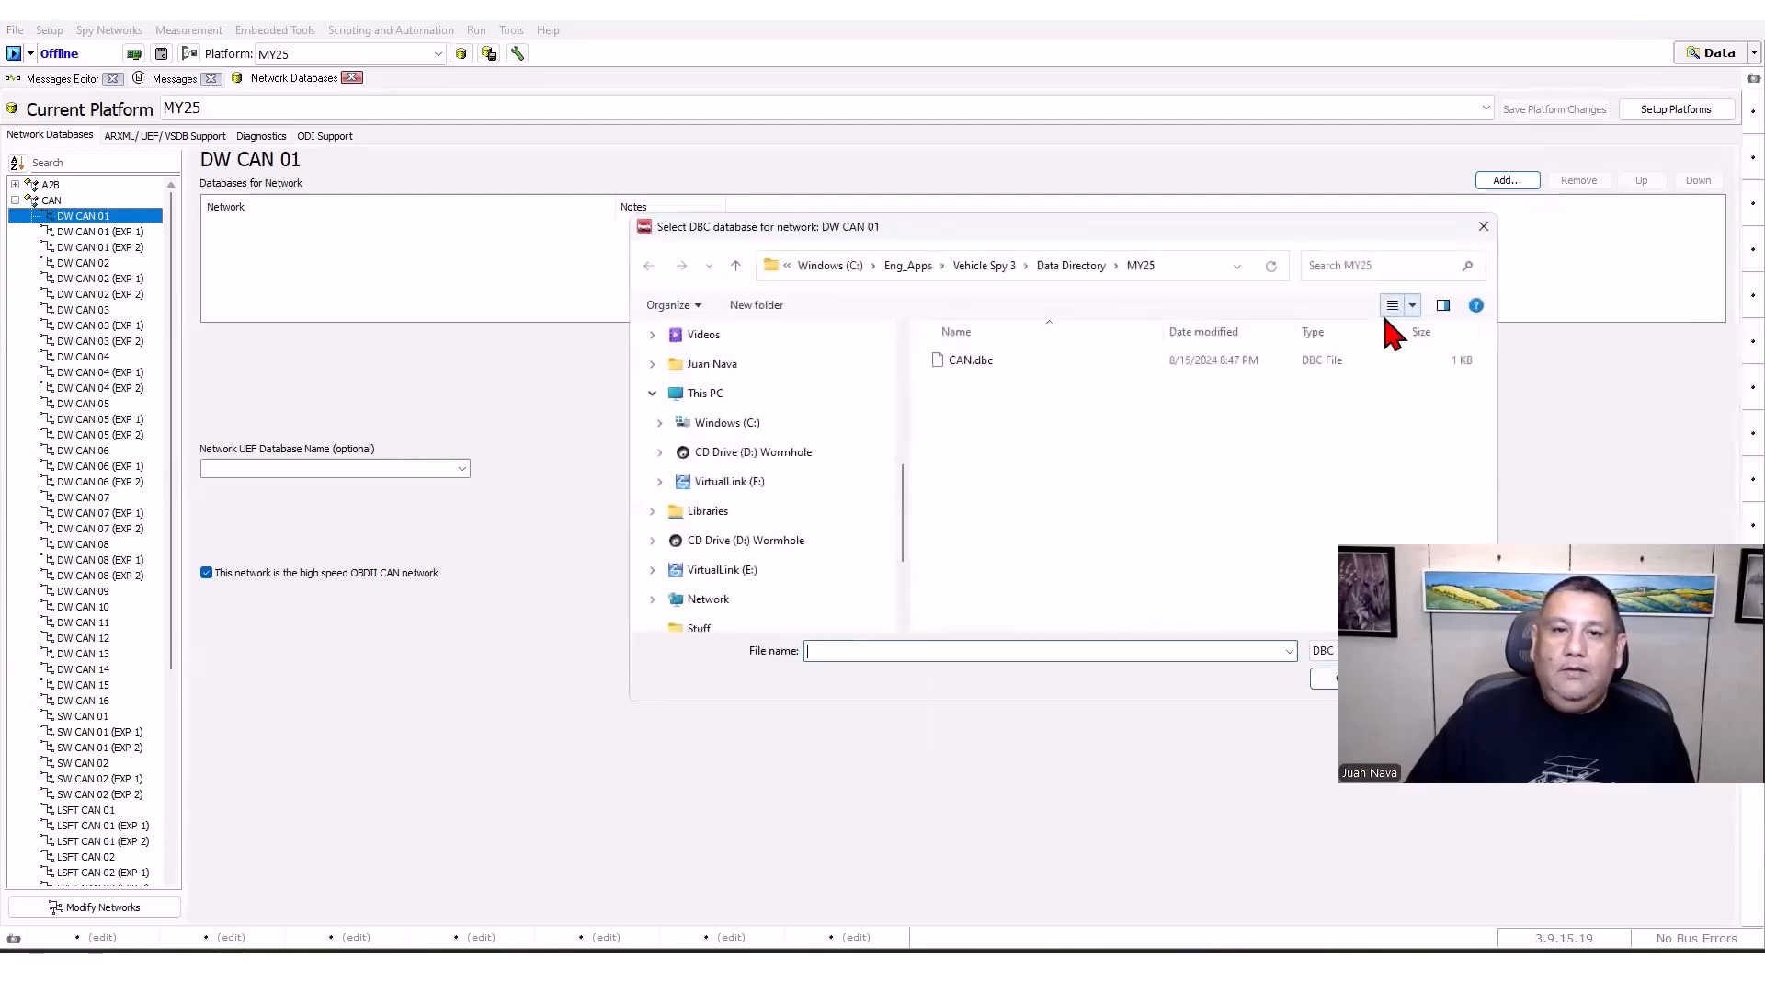
{"action": "left_click", "coordinate": [957, 360]}
{"action": "left_click_drag", "start_coordinate": [1215, 228], "coordinate": [1056, 166]}
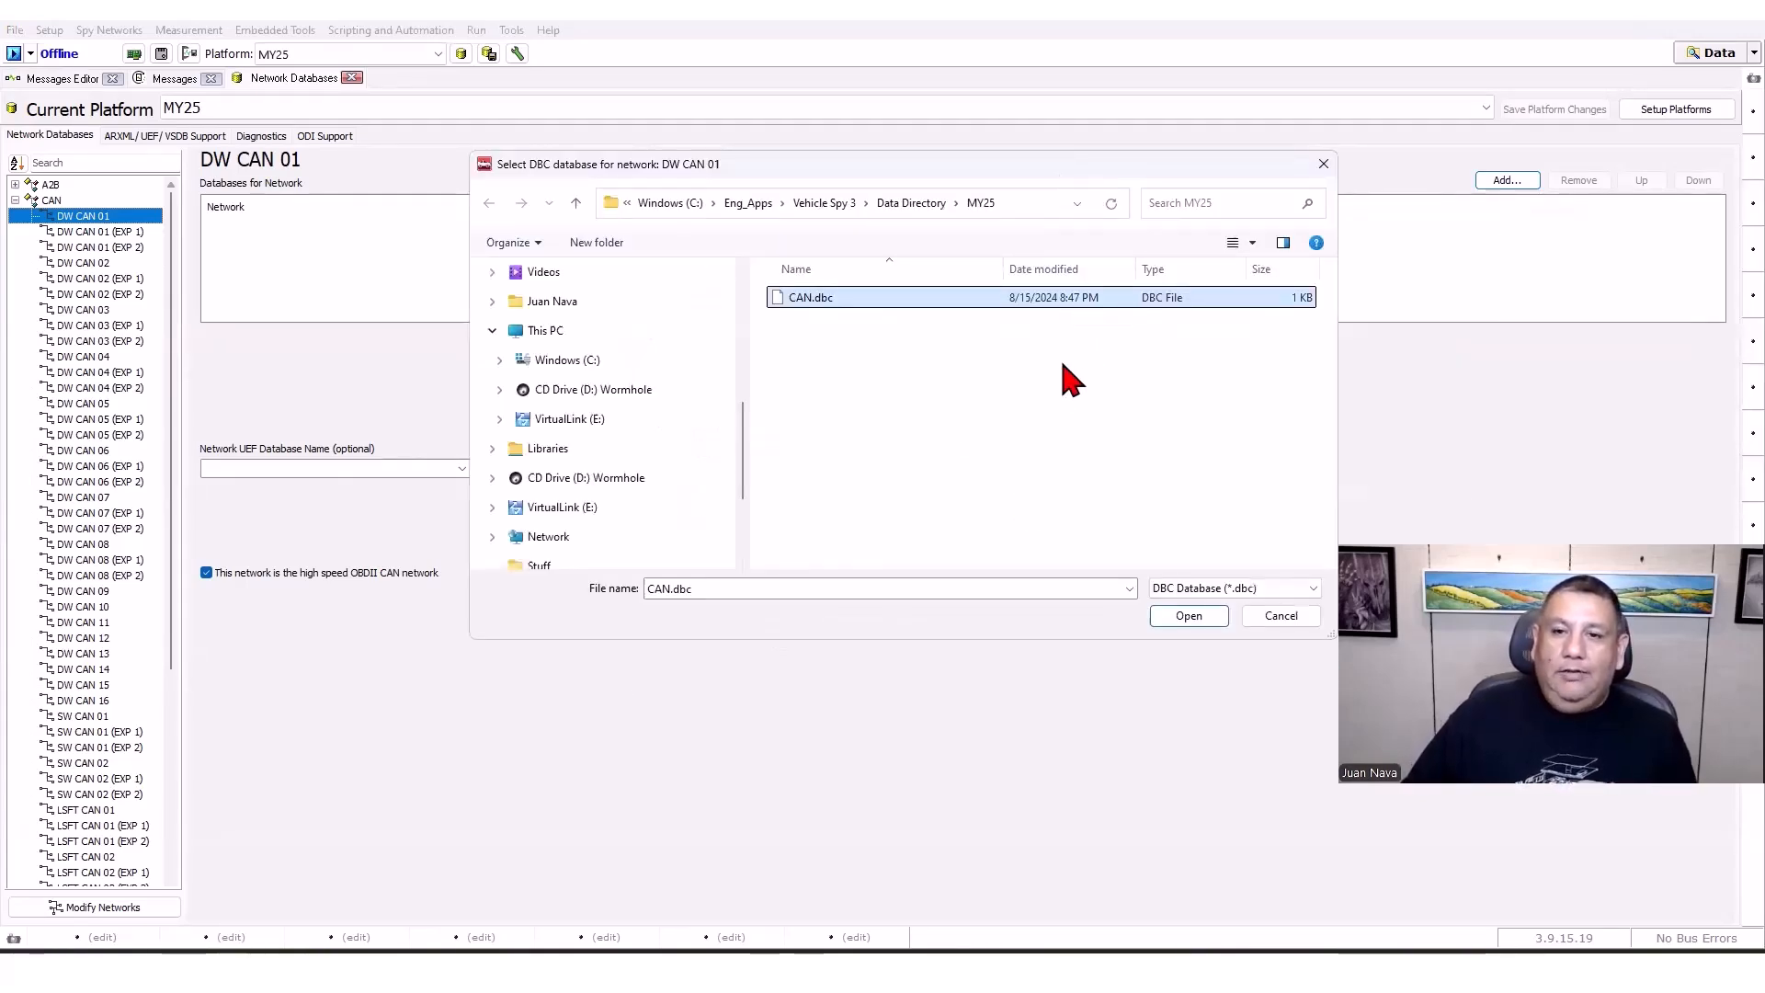
{"action": "left_click", "coordinate": [1189, 616]}
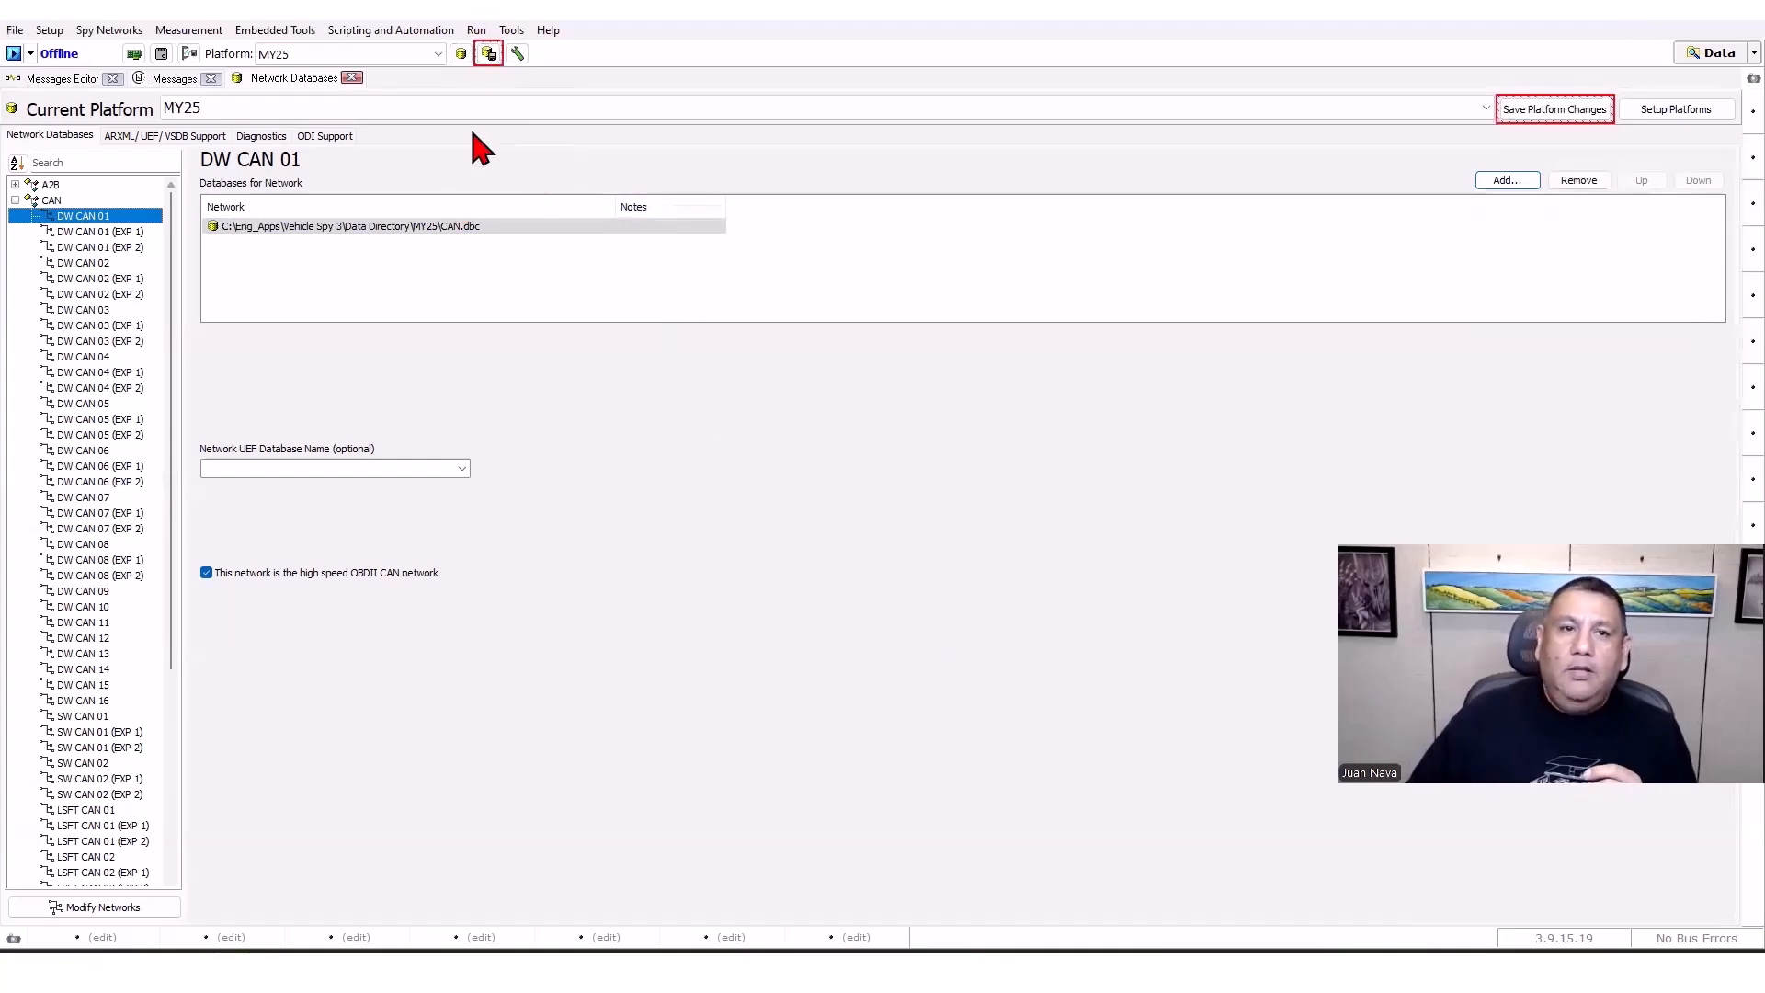
{"action": "left_click", "coordinate": [488, 56]}
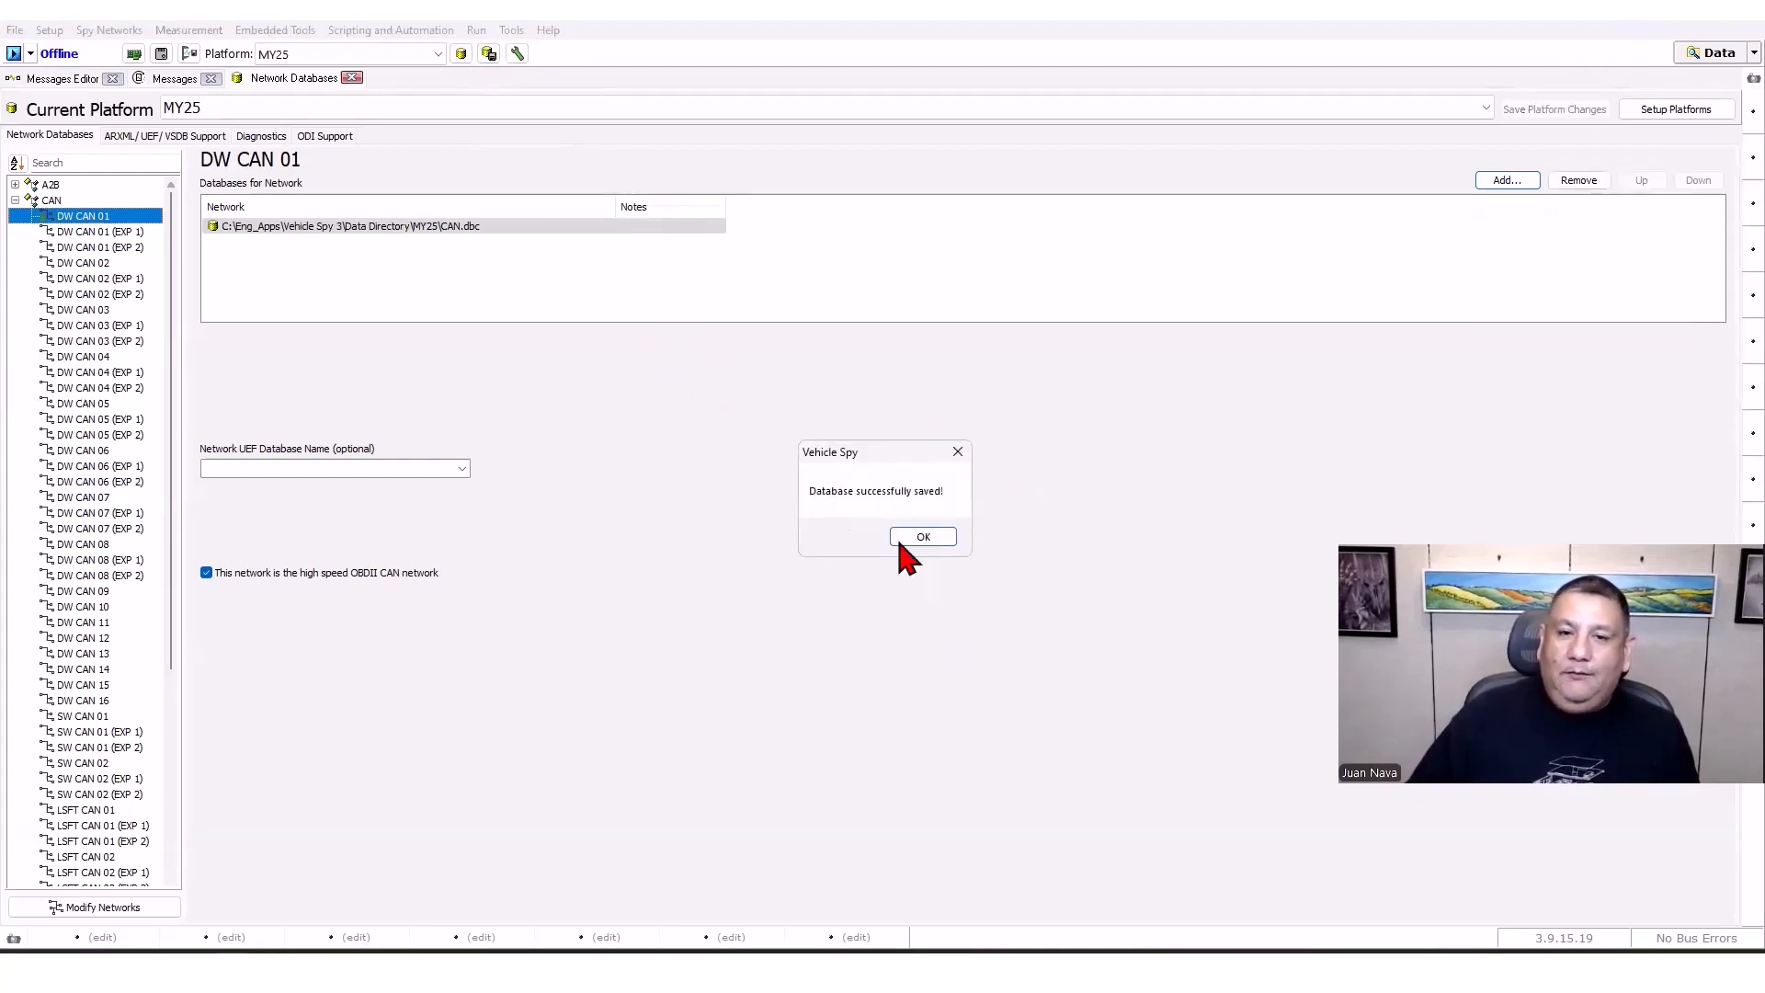
{"action": "left_click", "coordinate": [922, 537]}
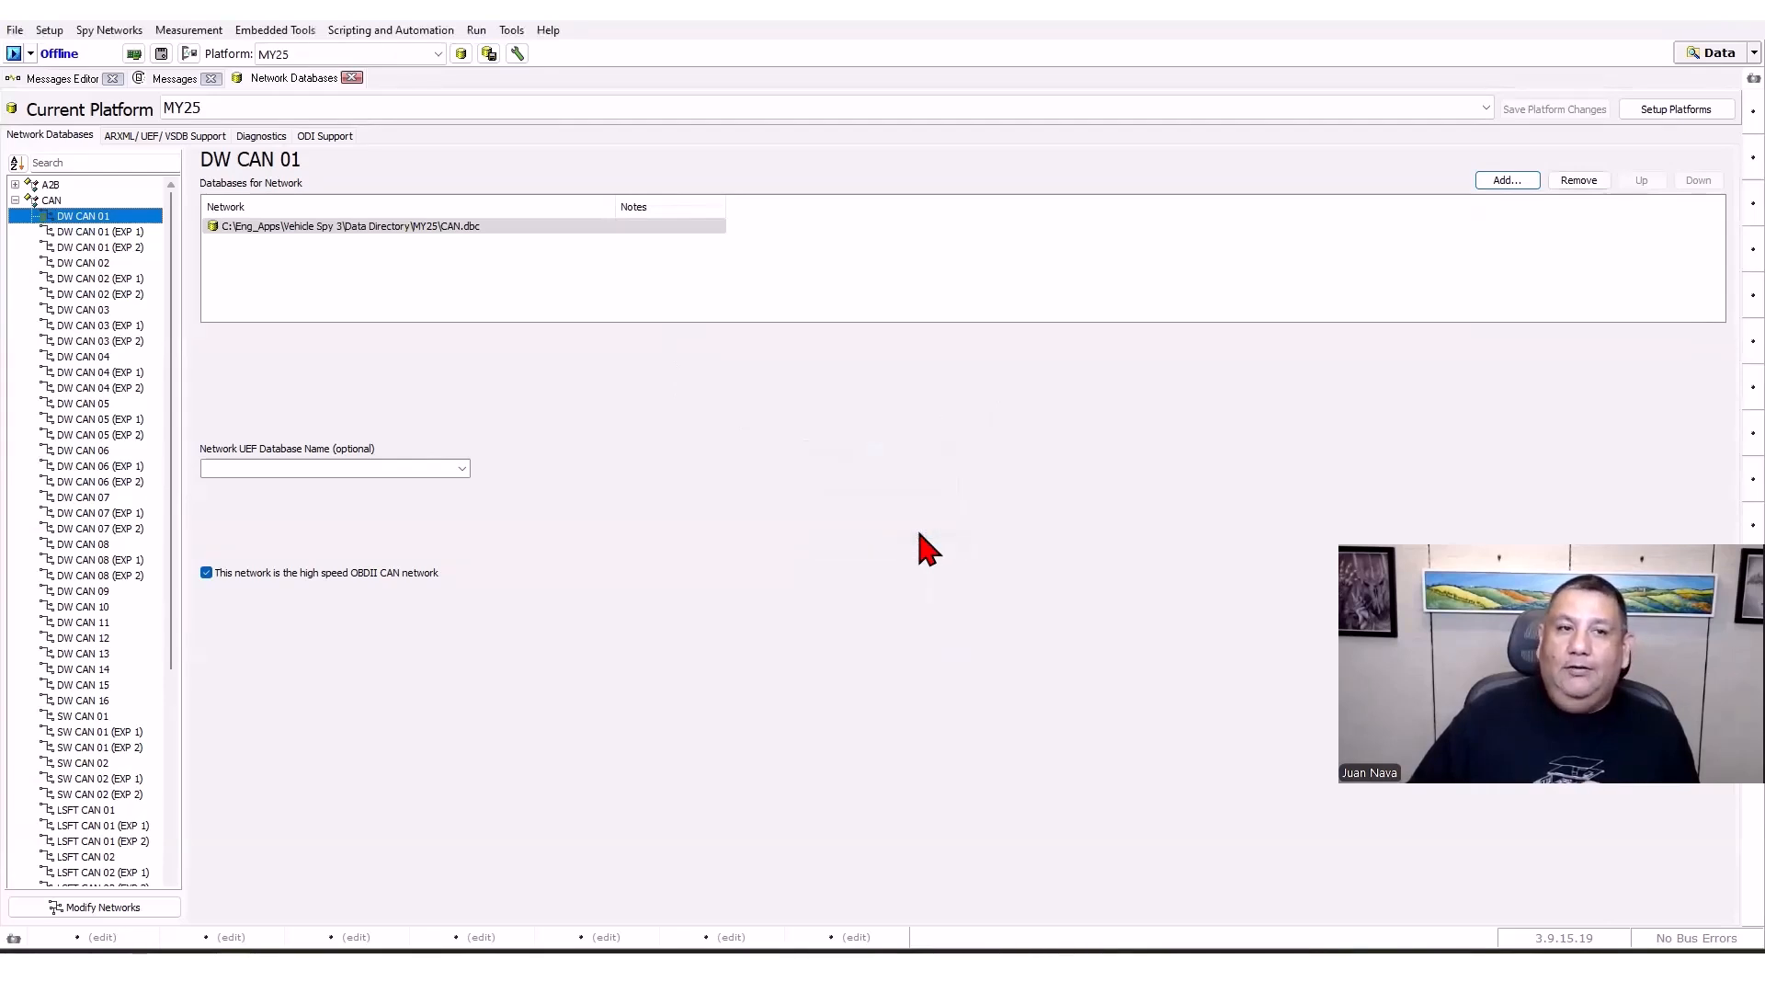
View the database messages on DW CAN 01 in the Messages Editor.
{"action": "left_click", "coordinate": [109, 29]}
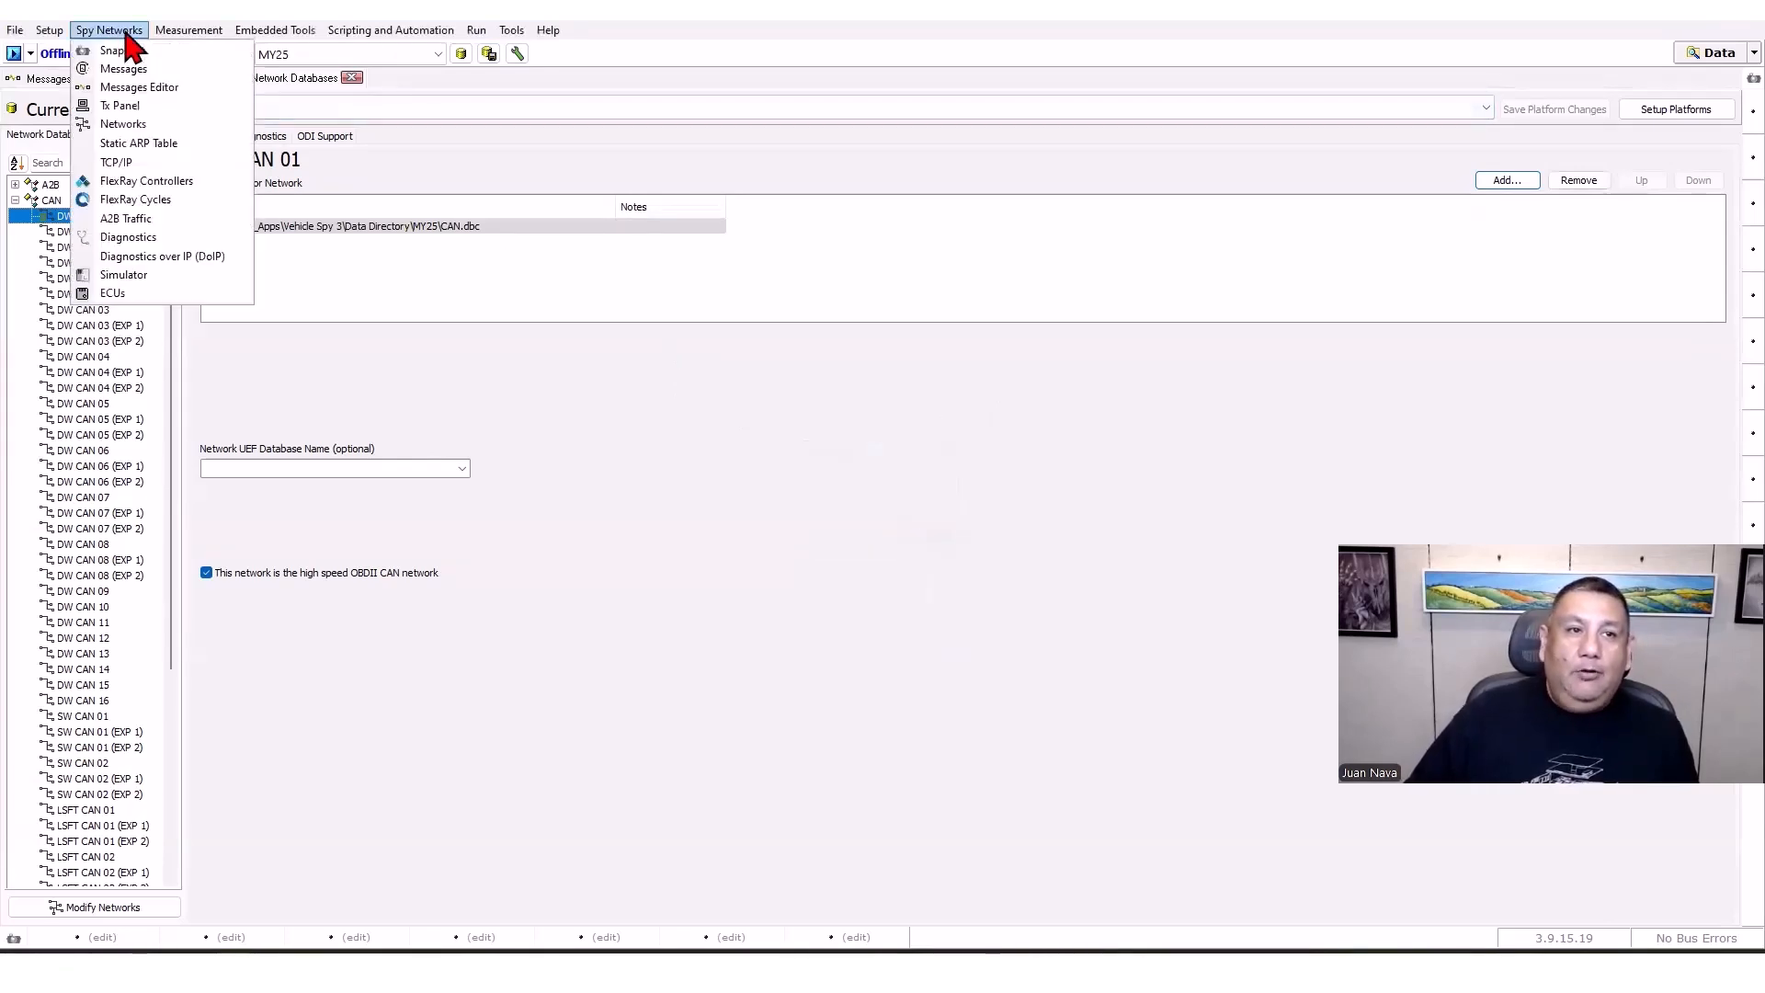
{"action": "left_click", "coordinate": [146, 77]}
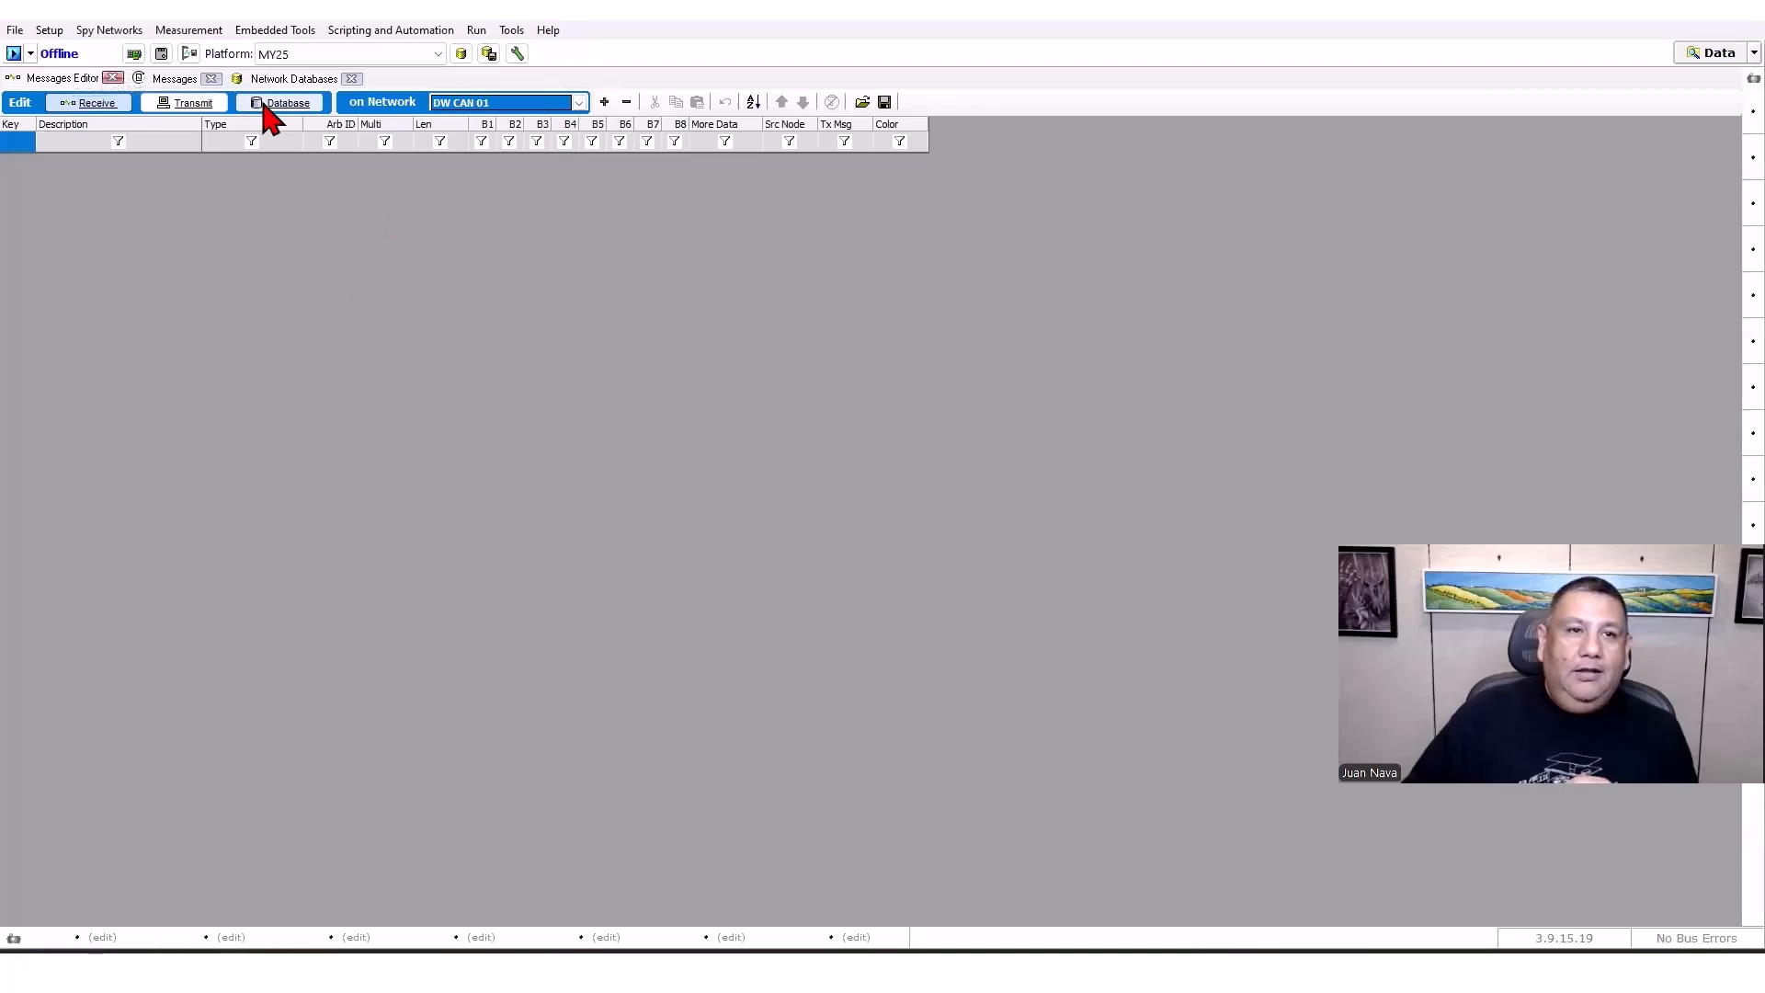
{"action": "left_click", "coordinate": [288, 103]}
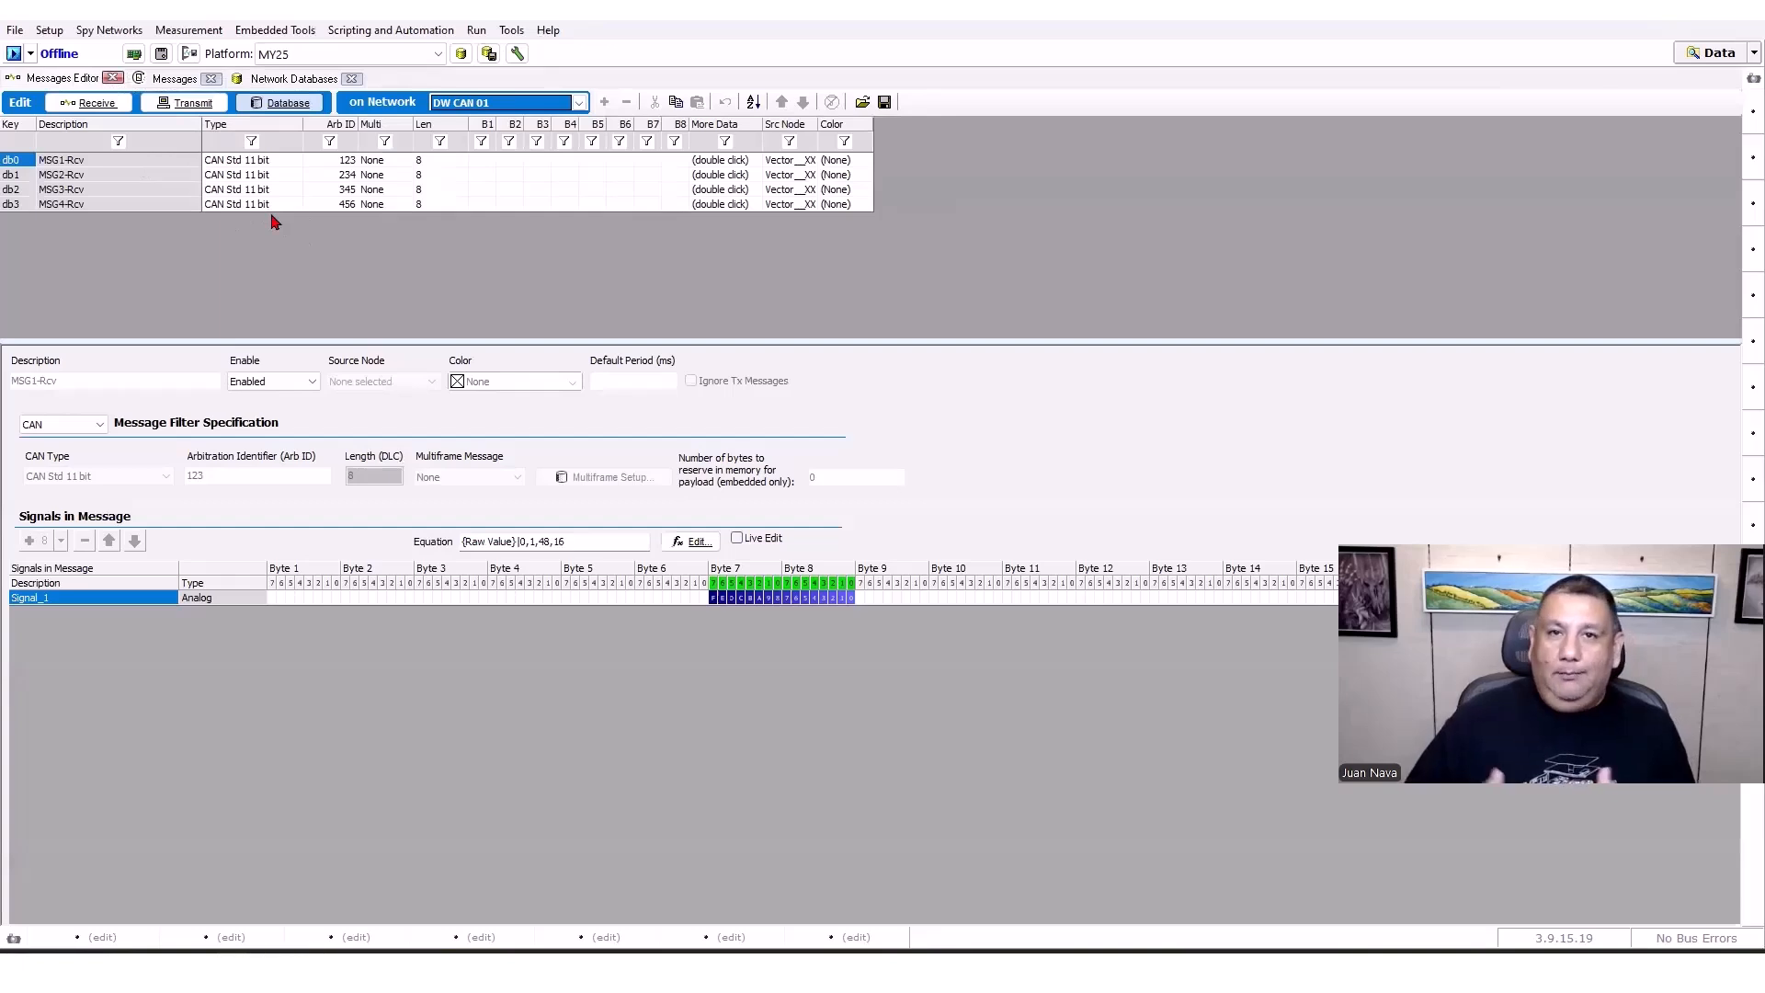
Return to the network databases and compare the database options of LIN 01 with those of DW CAN 01.
{"action": "left_click", "coordinate": [268, 84]}
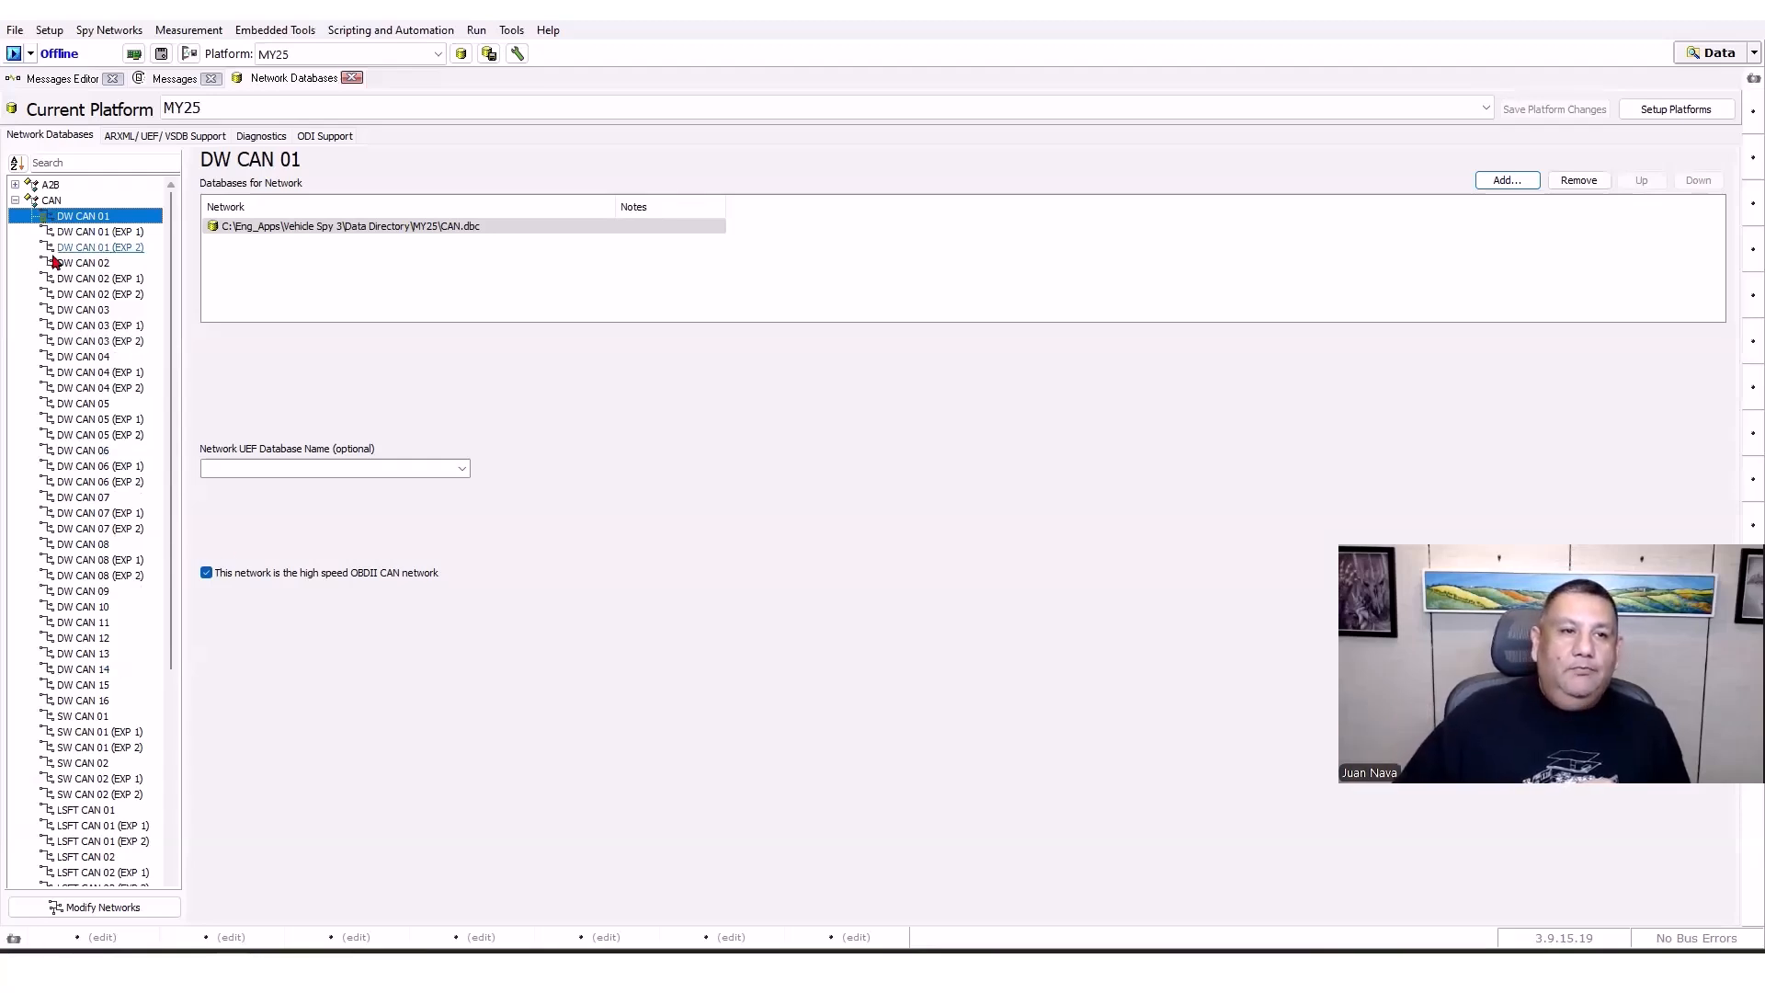
{"action": "left_click", "coordinate": [15, 201]}
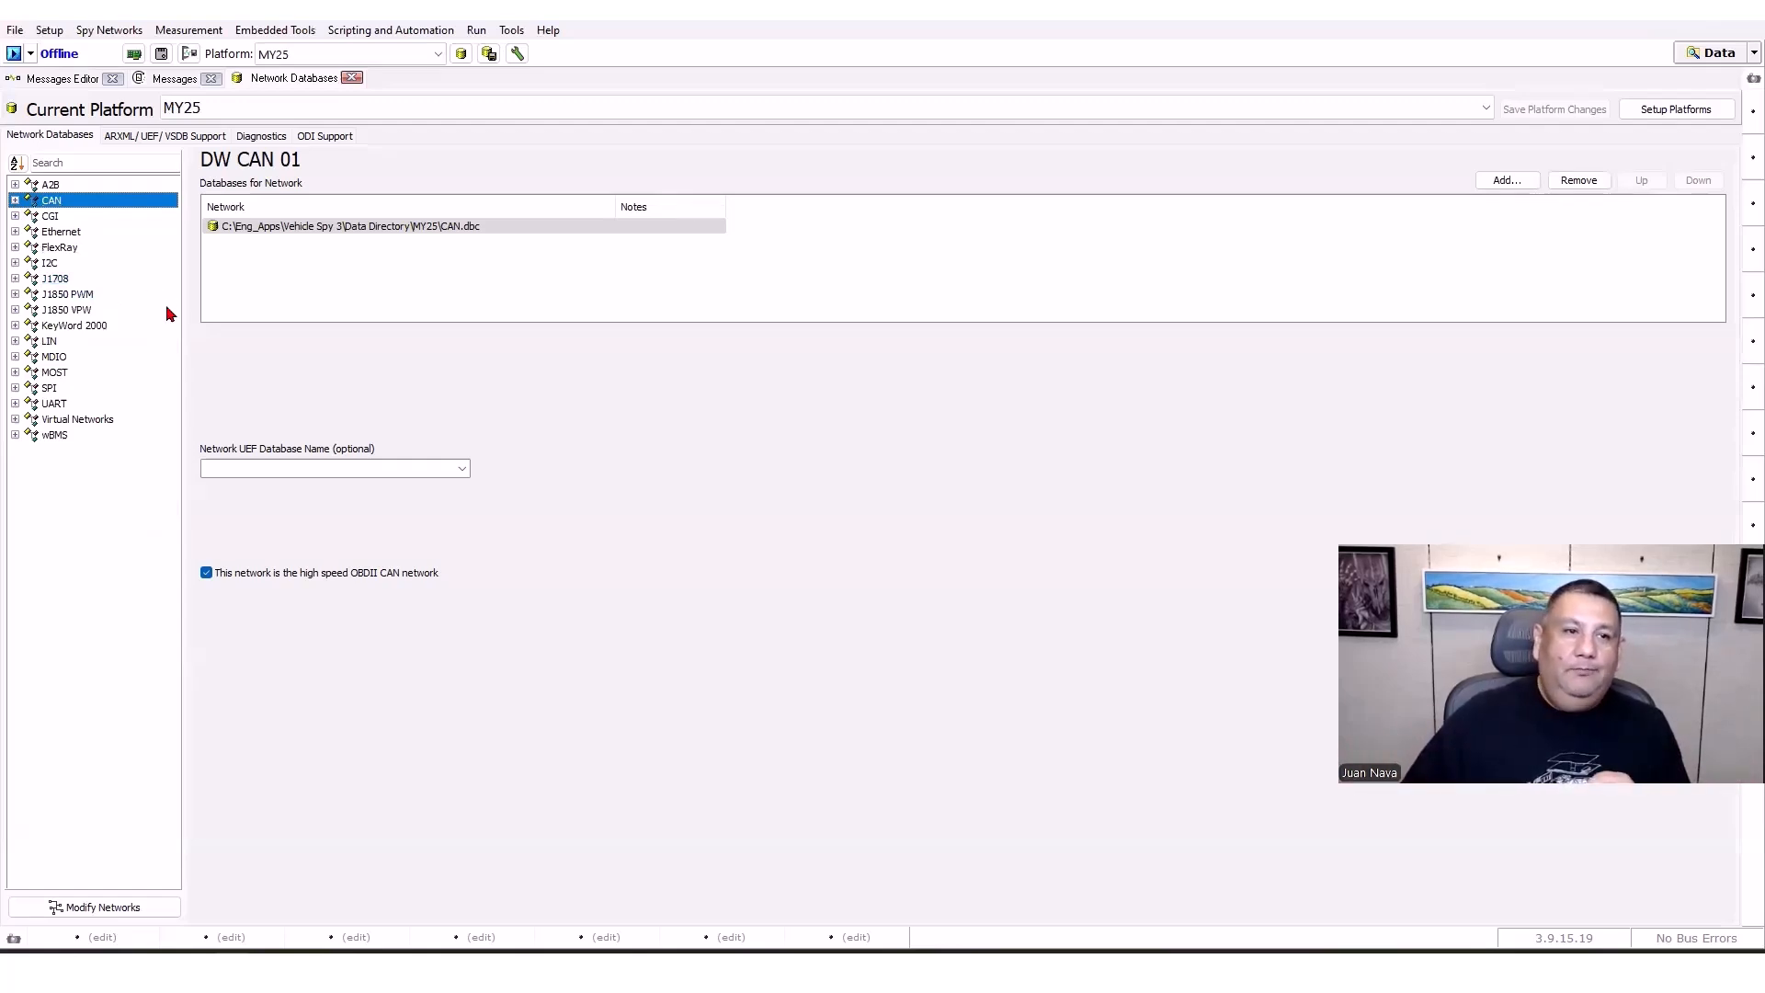
{"action": "left_click", "coordinate": [15, 342]}
{"action": "left_click", "coordinate": [77, 361]}
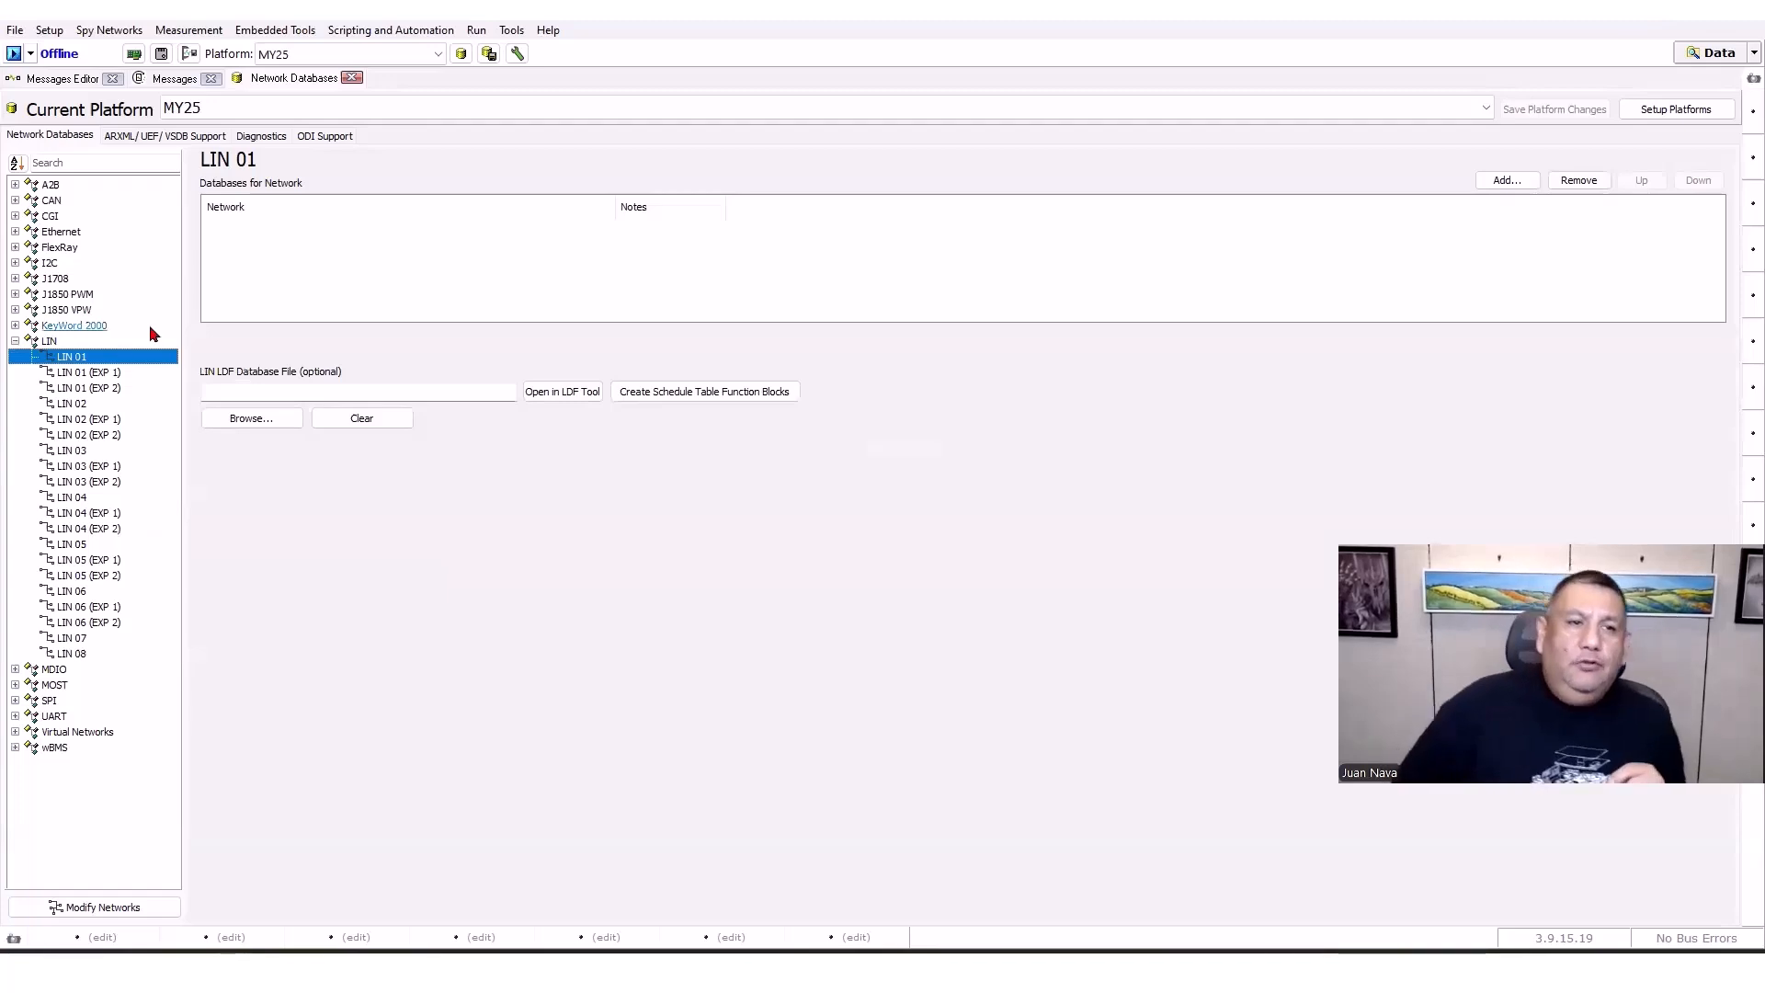
{"action": "left_click", "coordinate": [14, 199]}
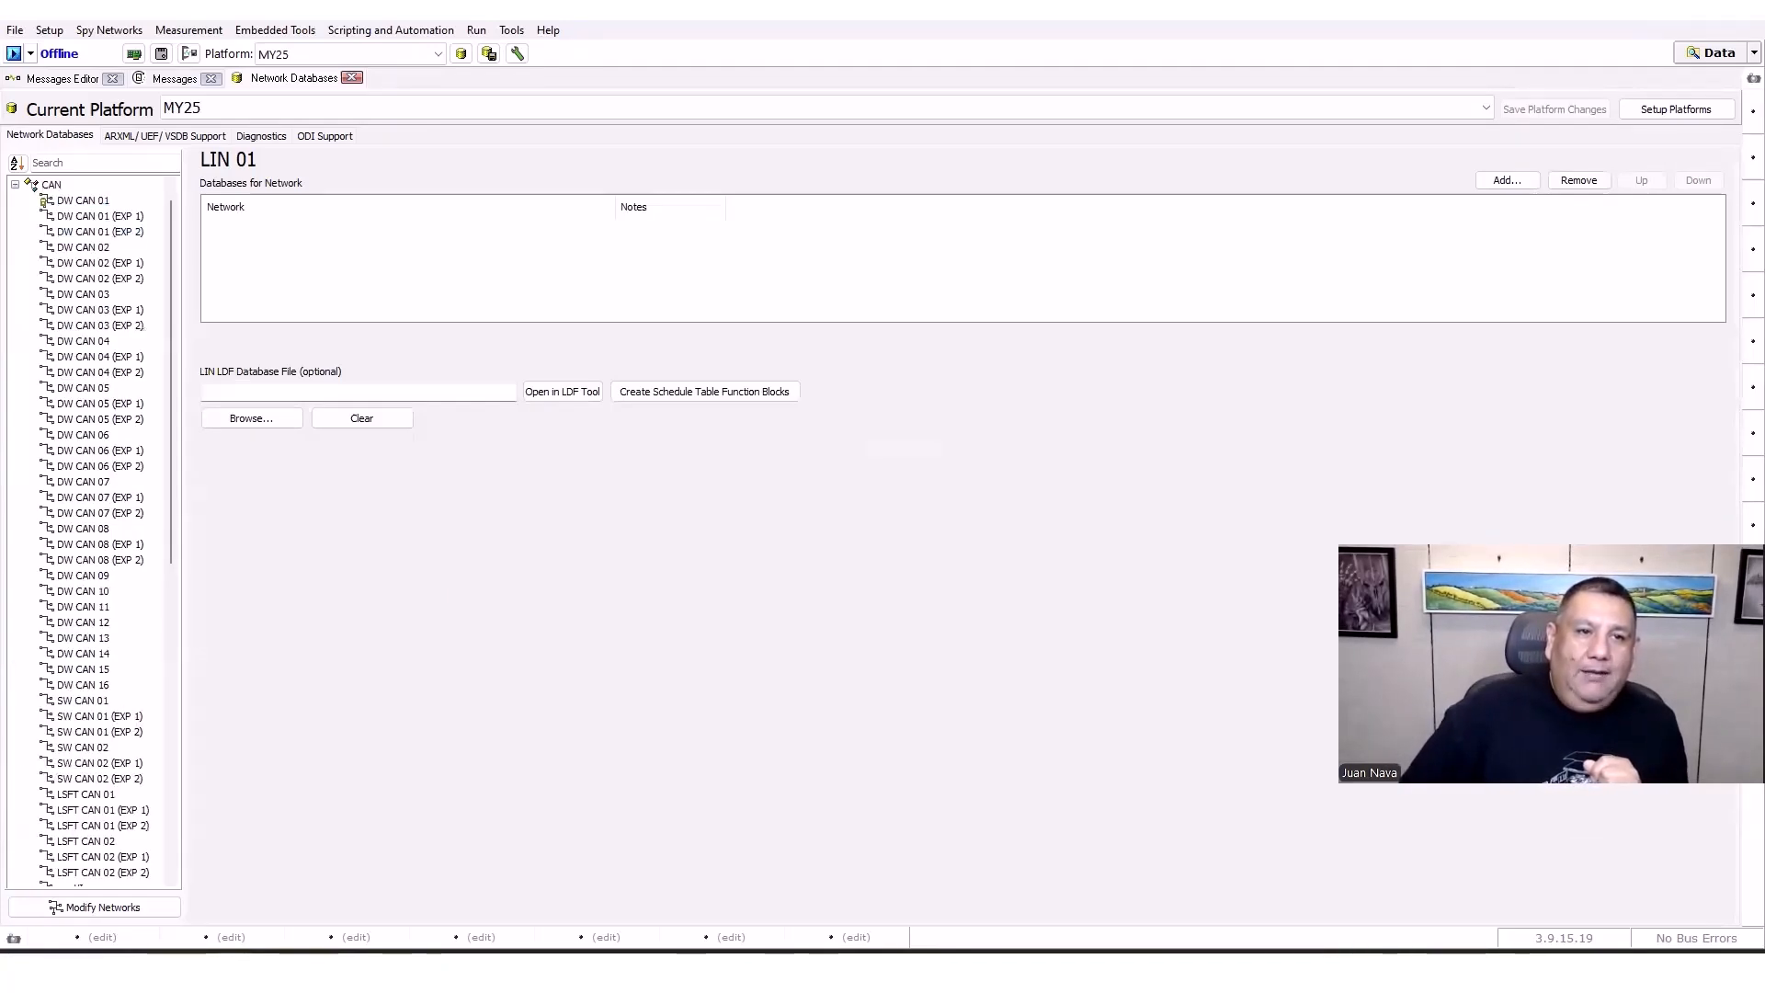
{"action": "left_click", "coordinate": [81, 201]}
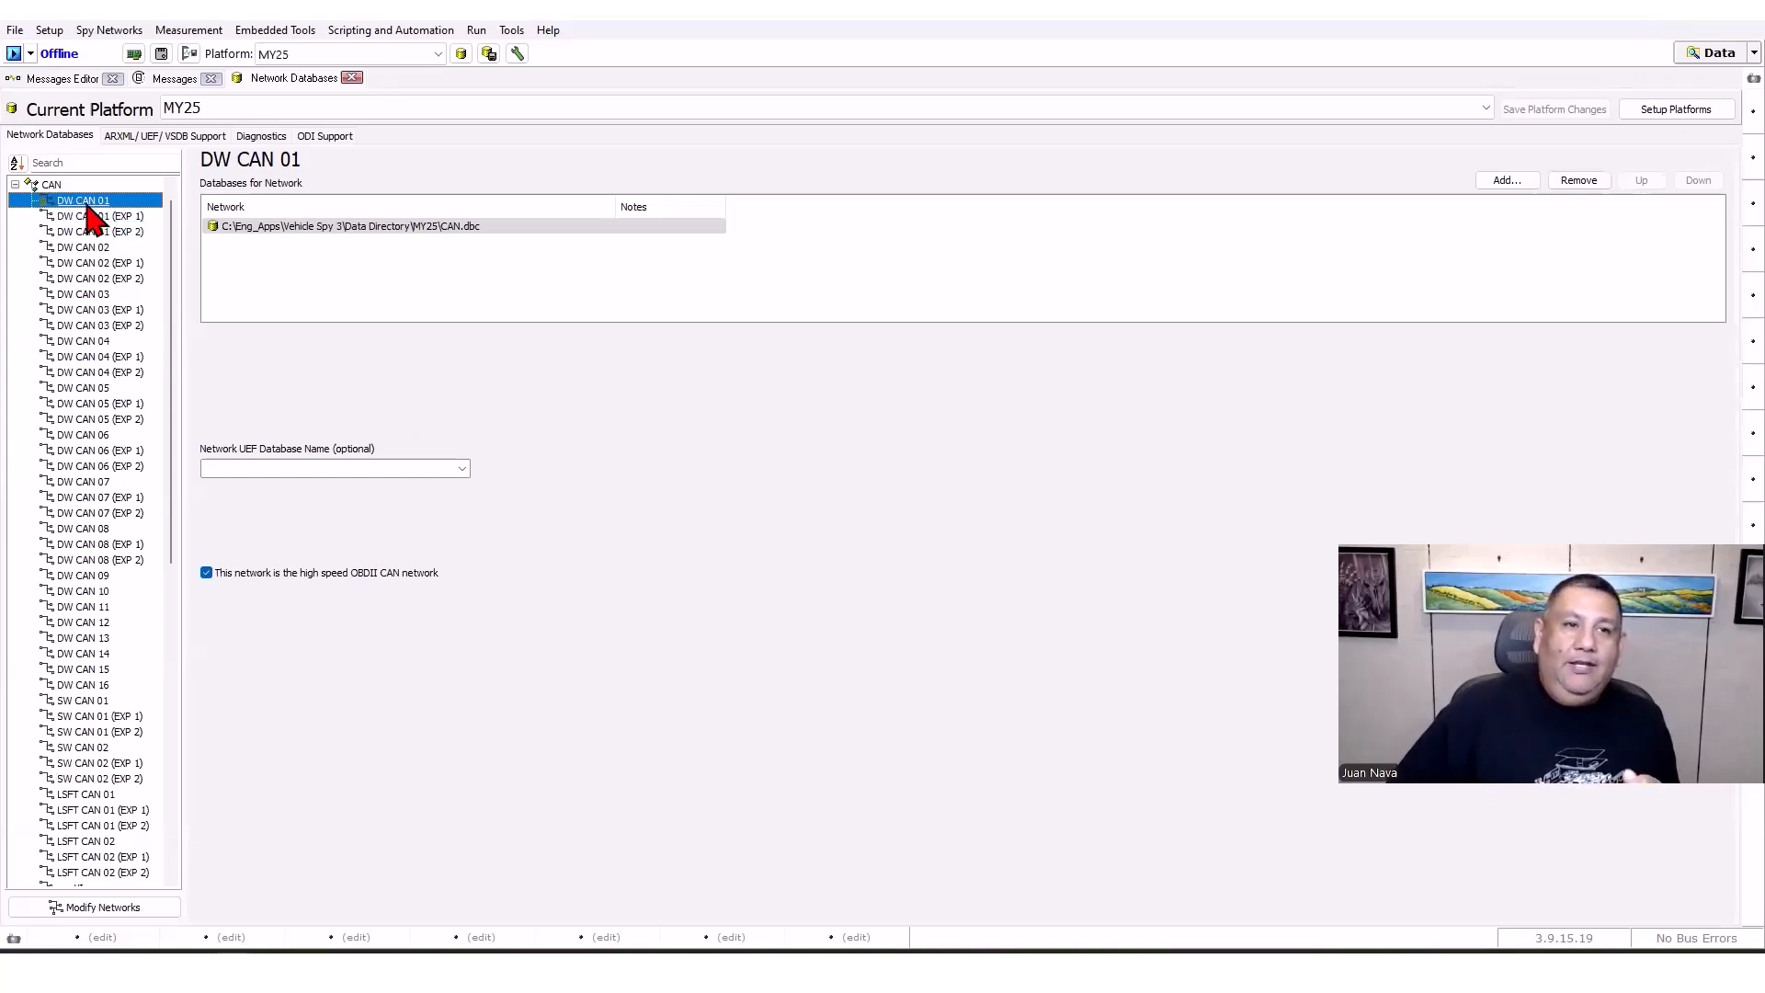
{"action": "left_click", "coordinate": [15, 185]}
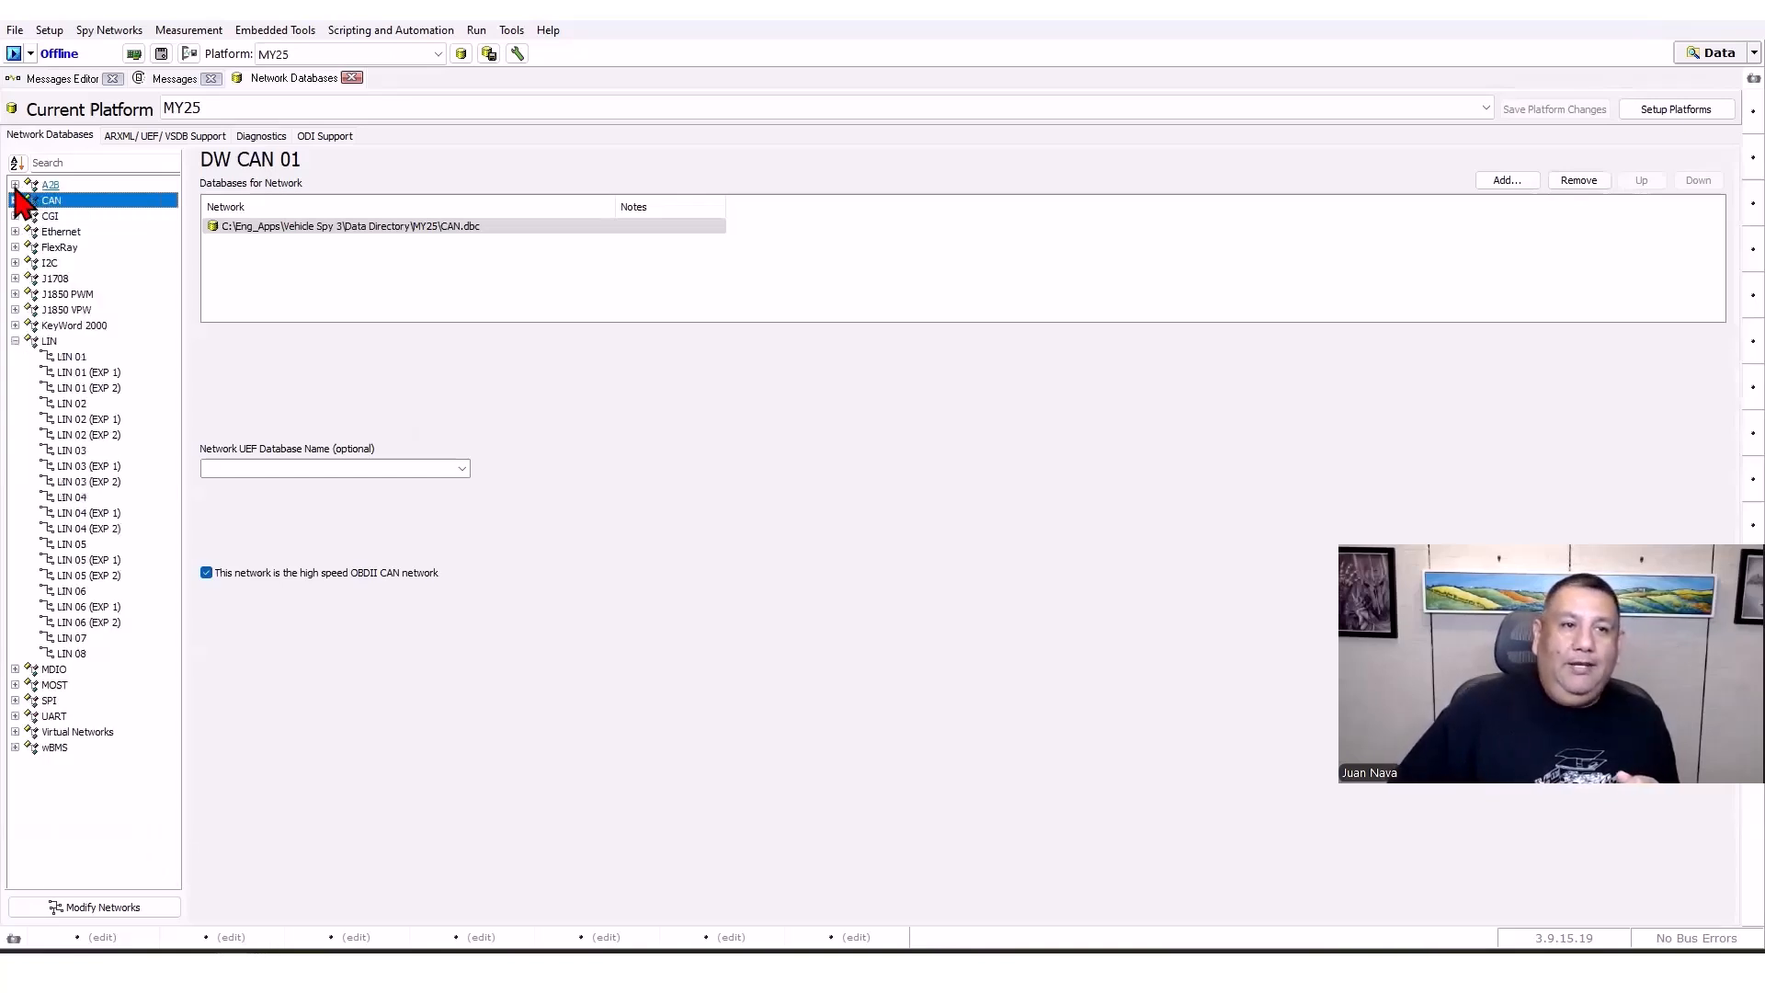
Assign LIN.ldf from the MY25 folder as the LDF database file of LIN 01 and save the platform changes.
{"action": "left_click", "coordinate": [72, 358]}
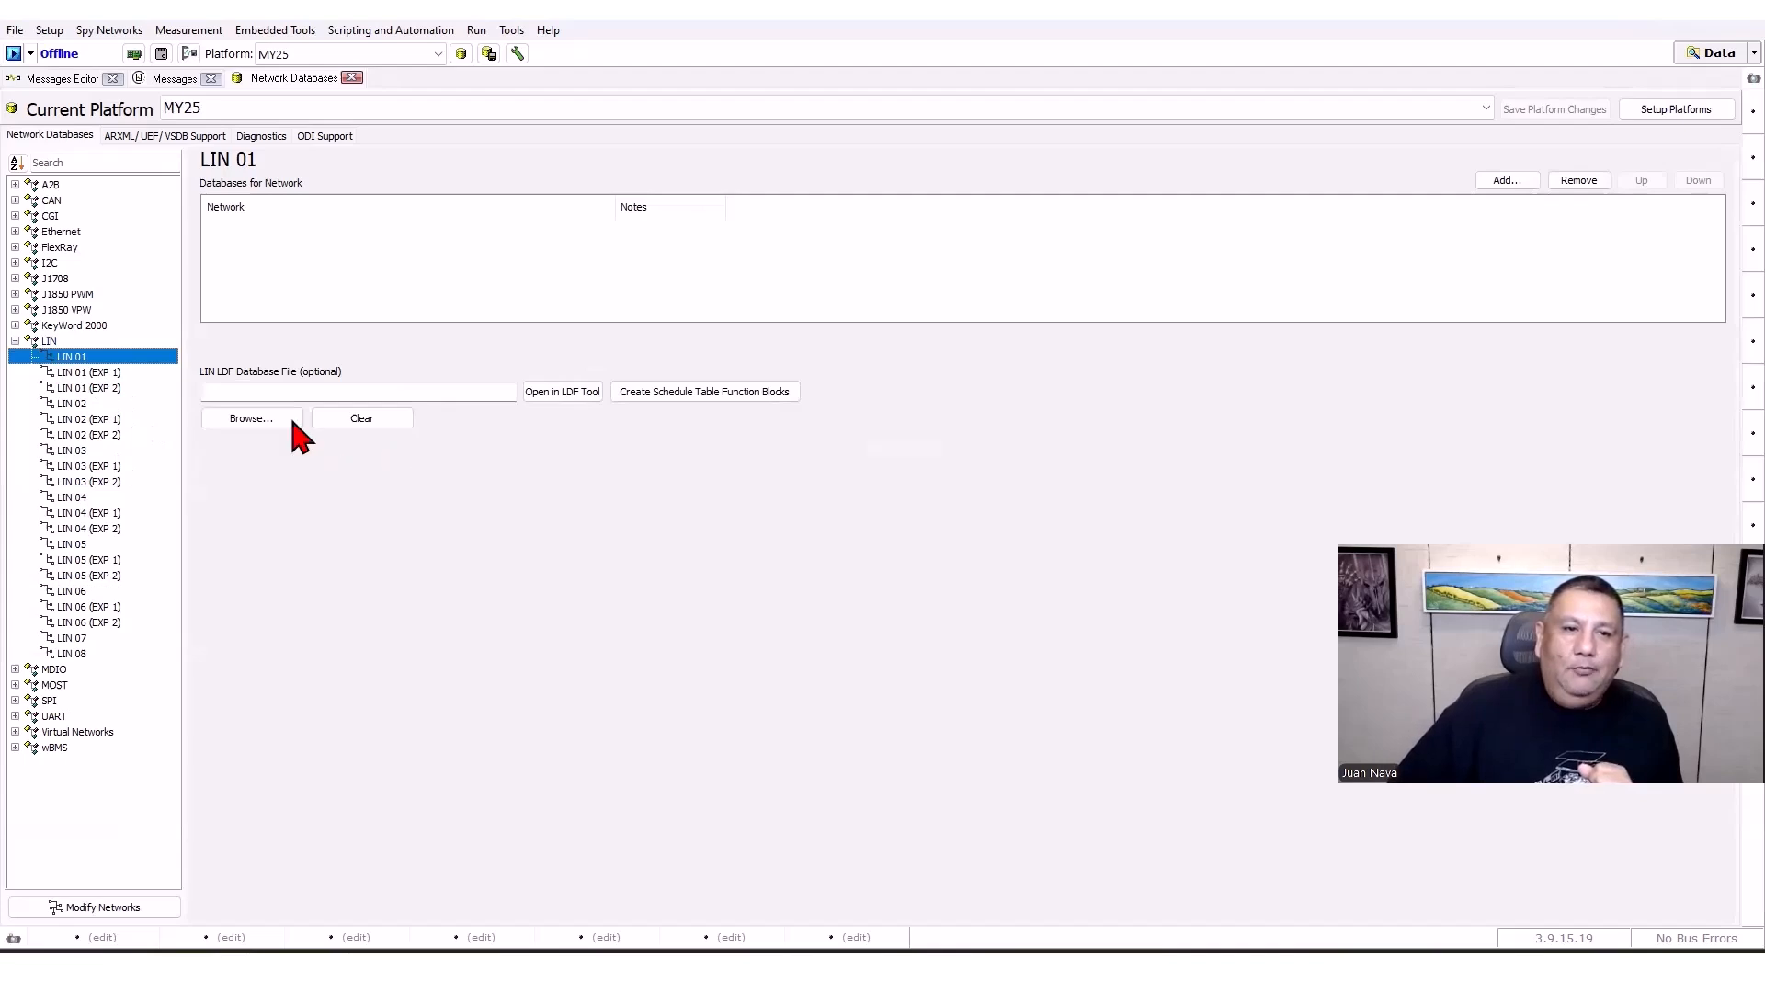
{"action": "left_click", "coordinate": [248, 418]}
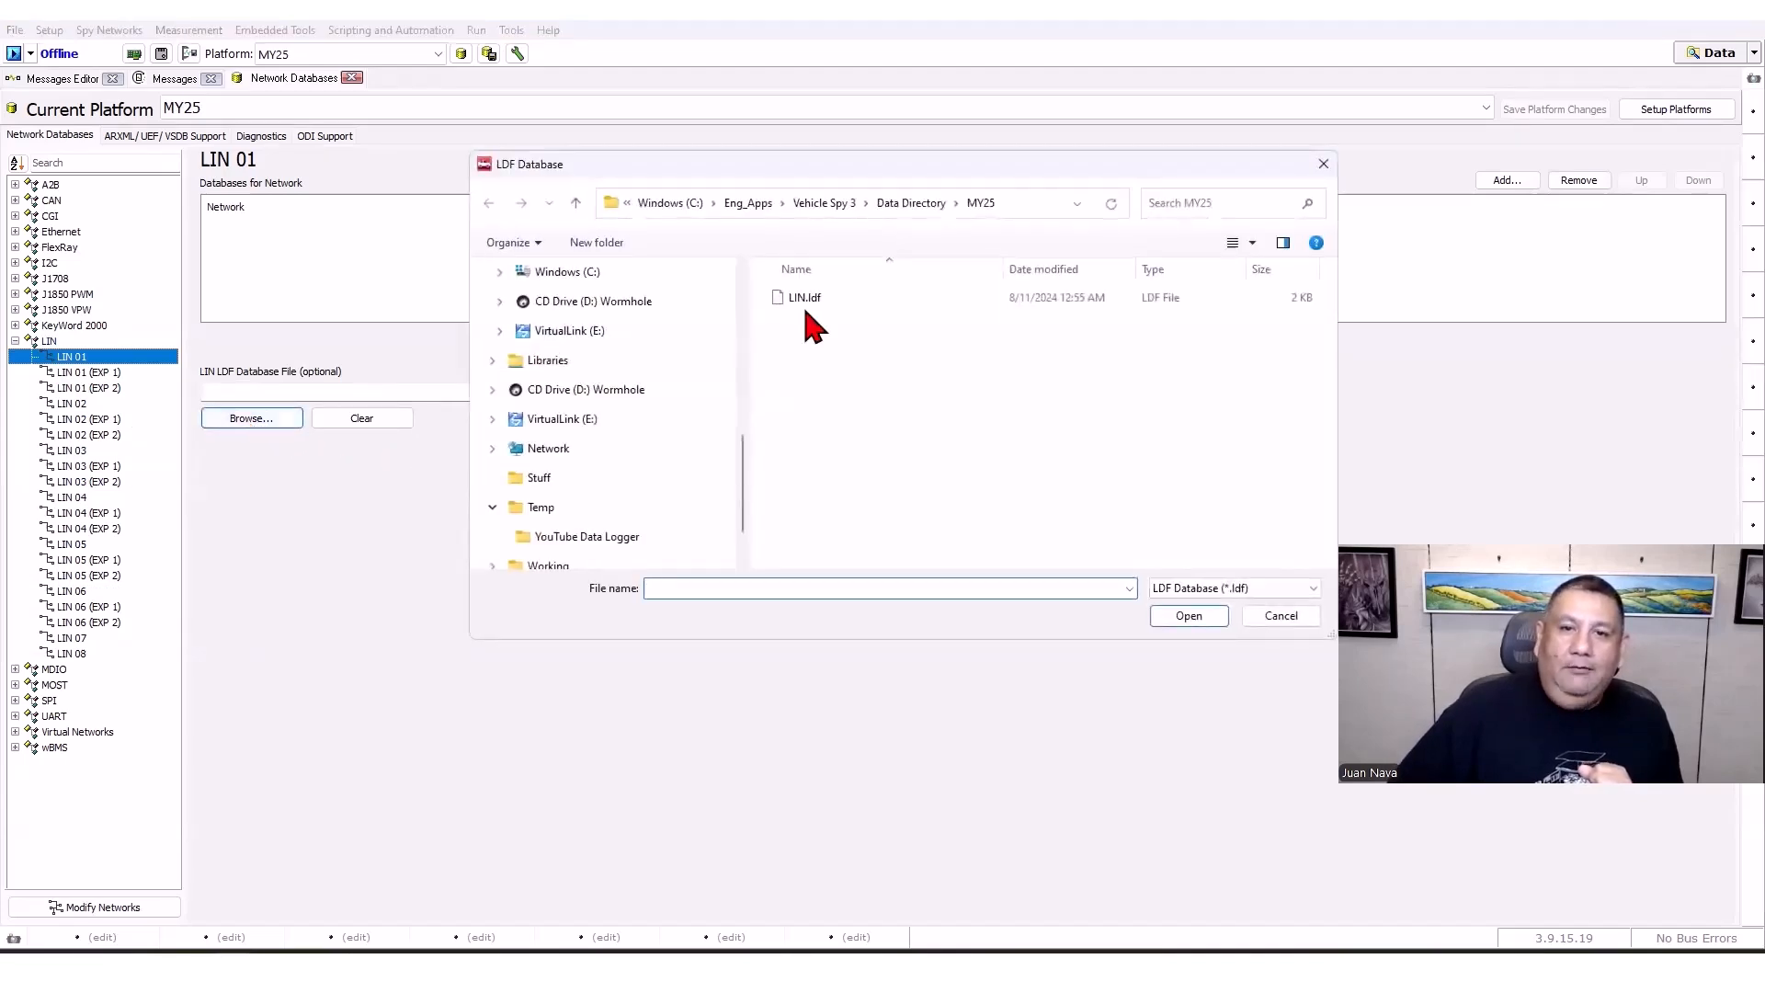
{"action": "left_click", "coordinate": [799, 299]}
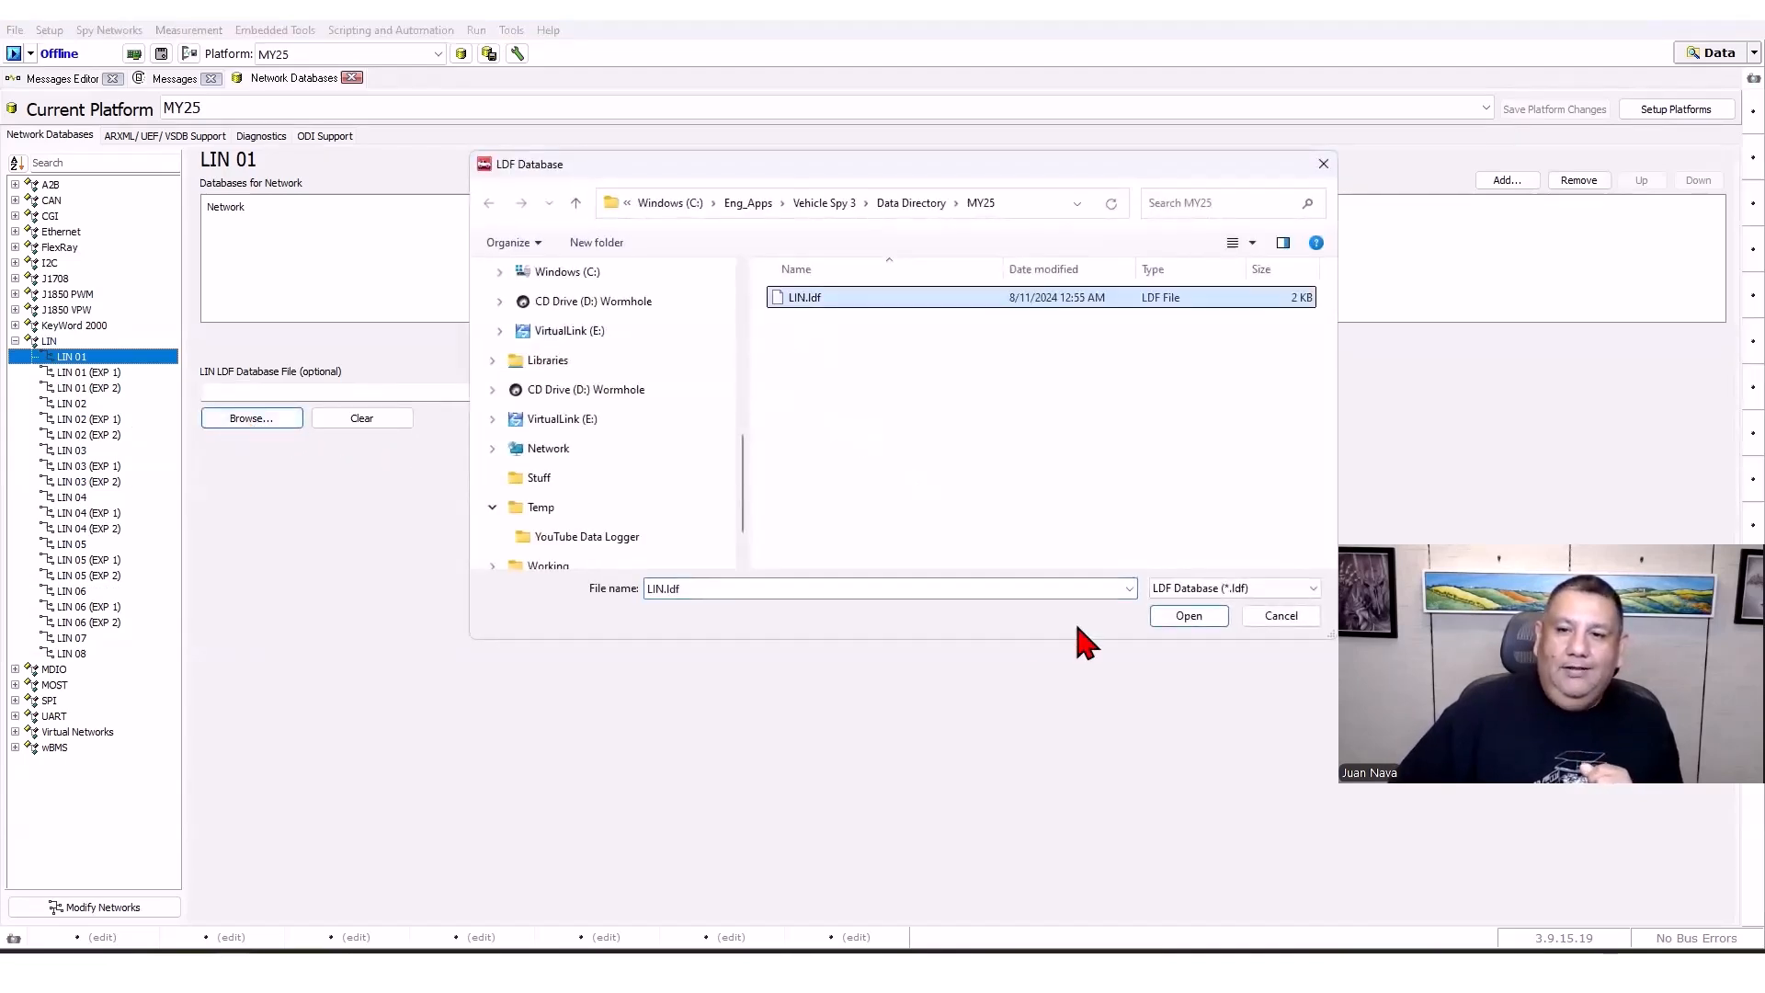
{"action": "left_click", "coordinate": [1173, 614]}
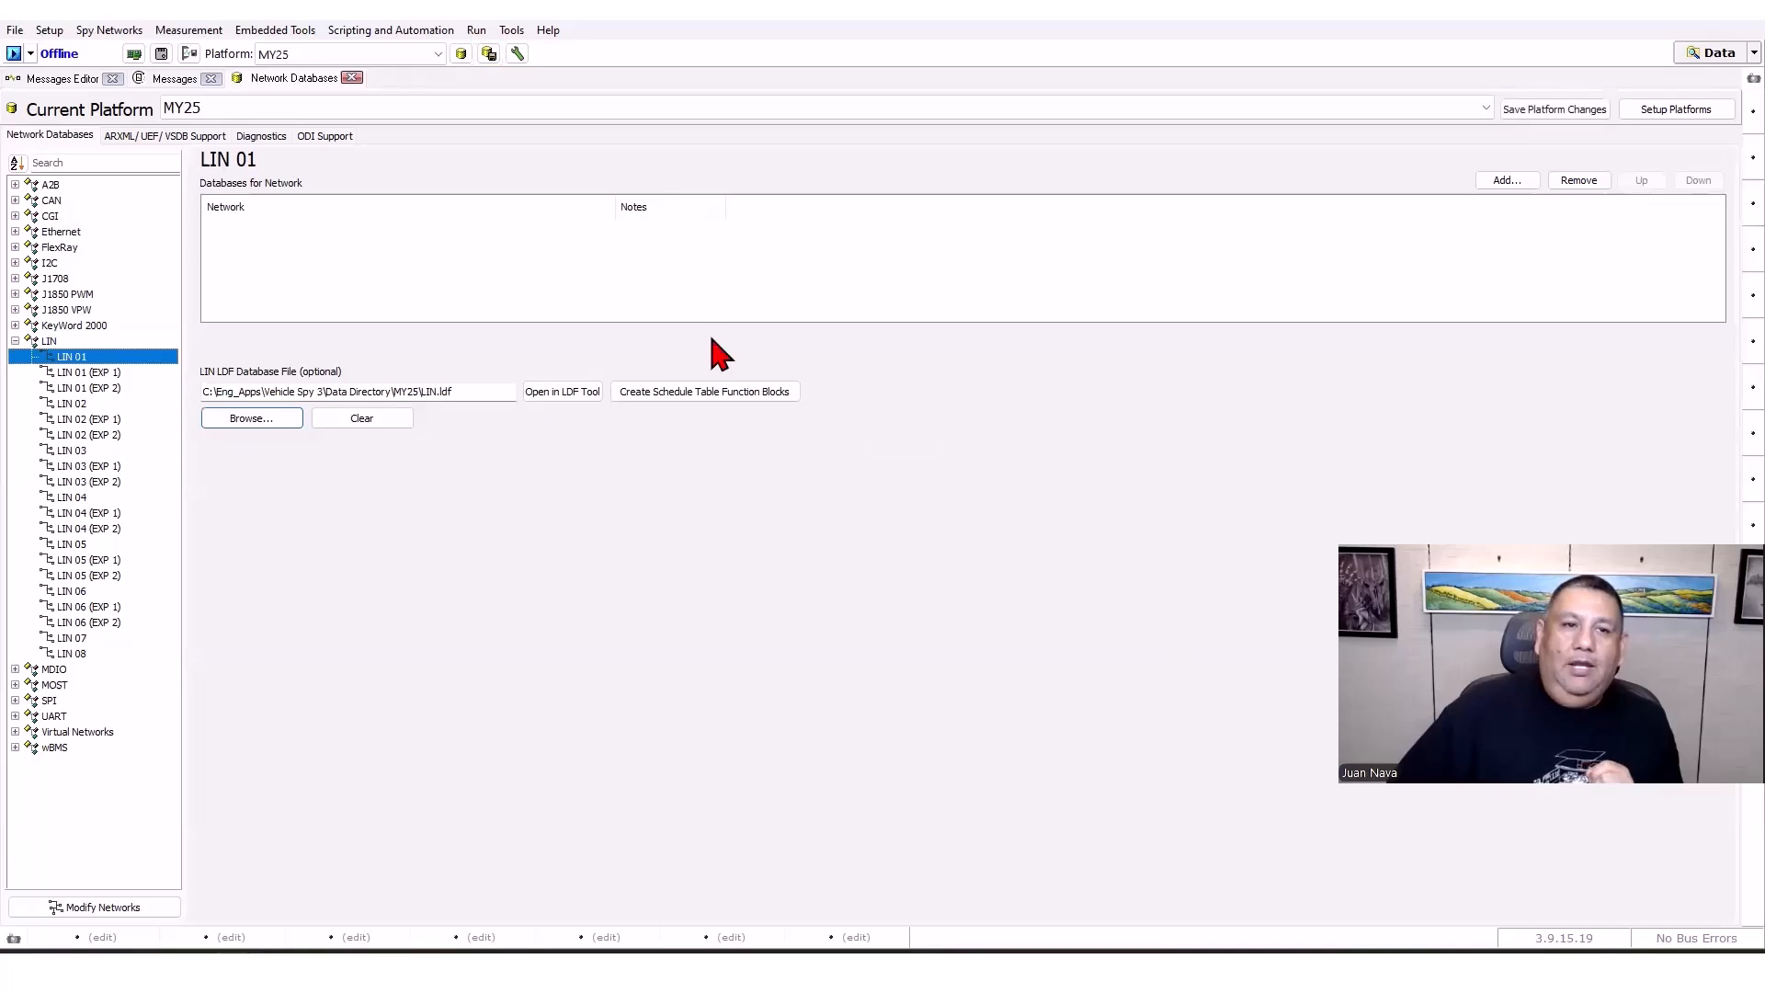
{"action": "left_click", "coordinate": [490, 54]}
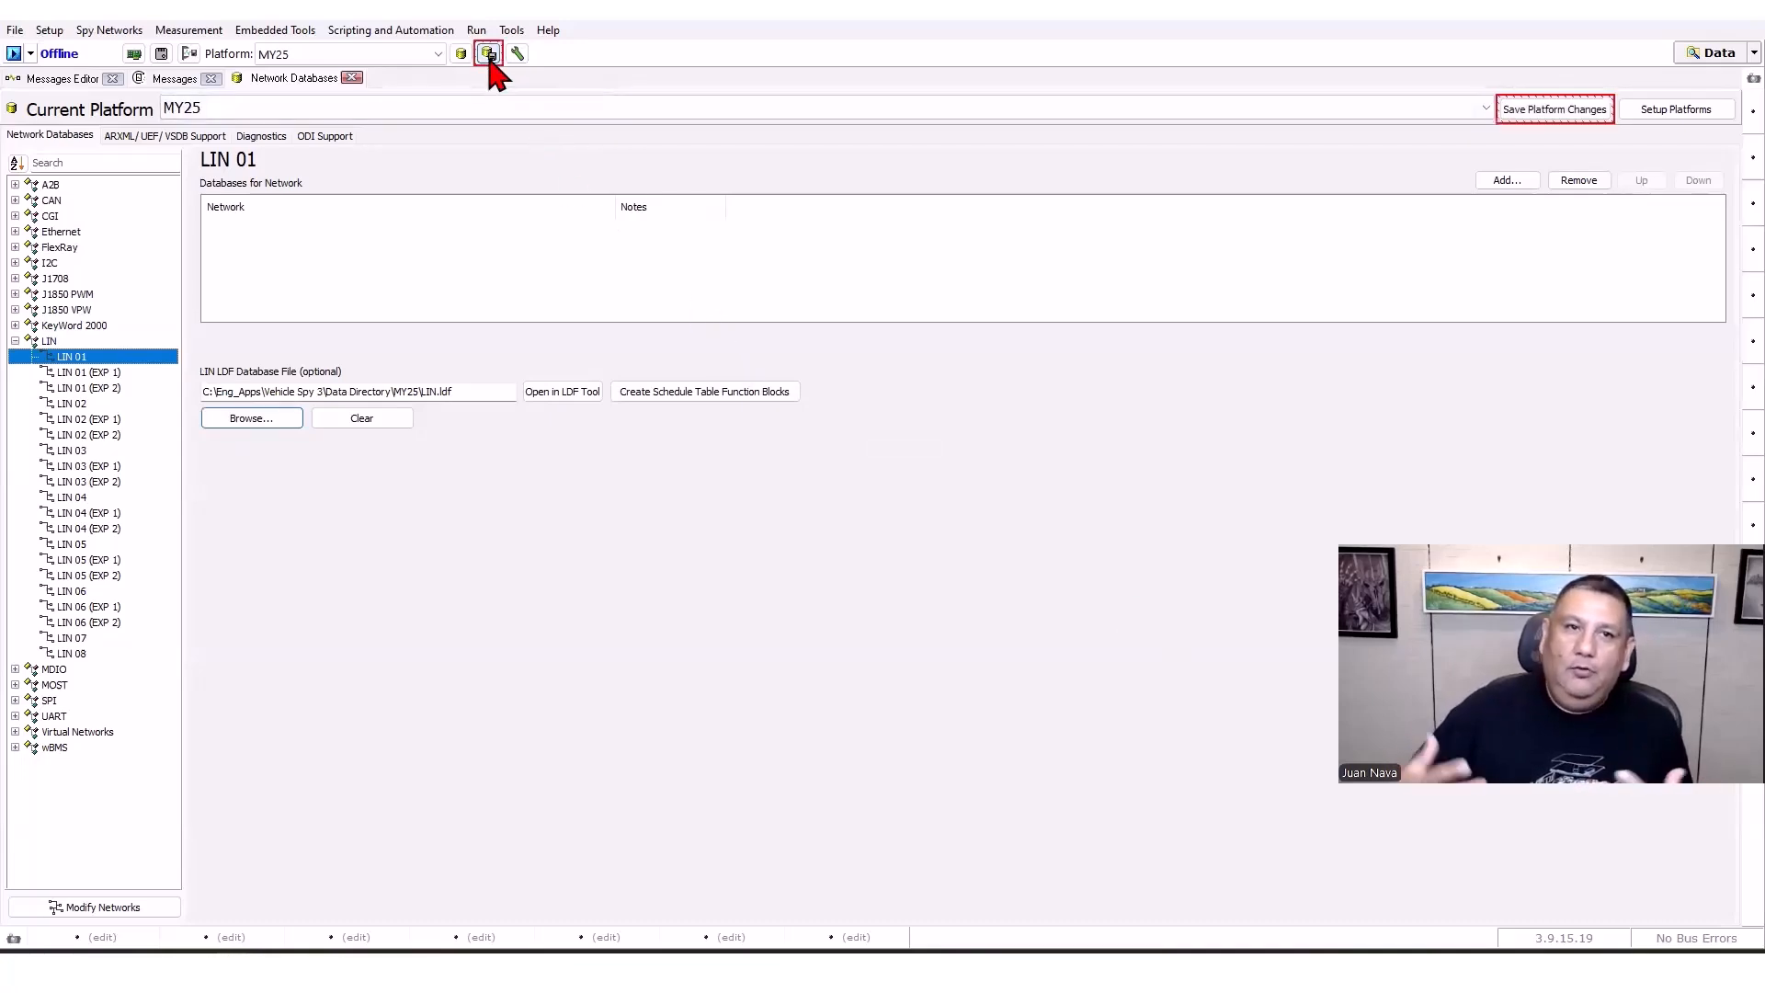
{"action": "left_click", "coordinate": [489, 54]}
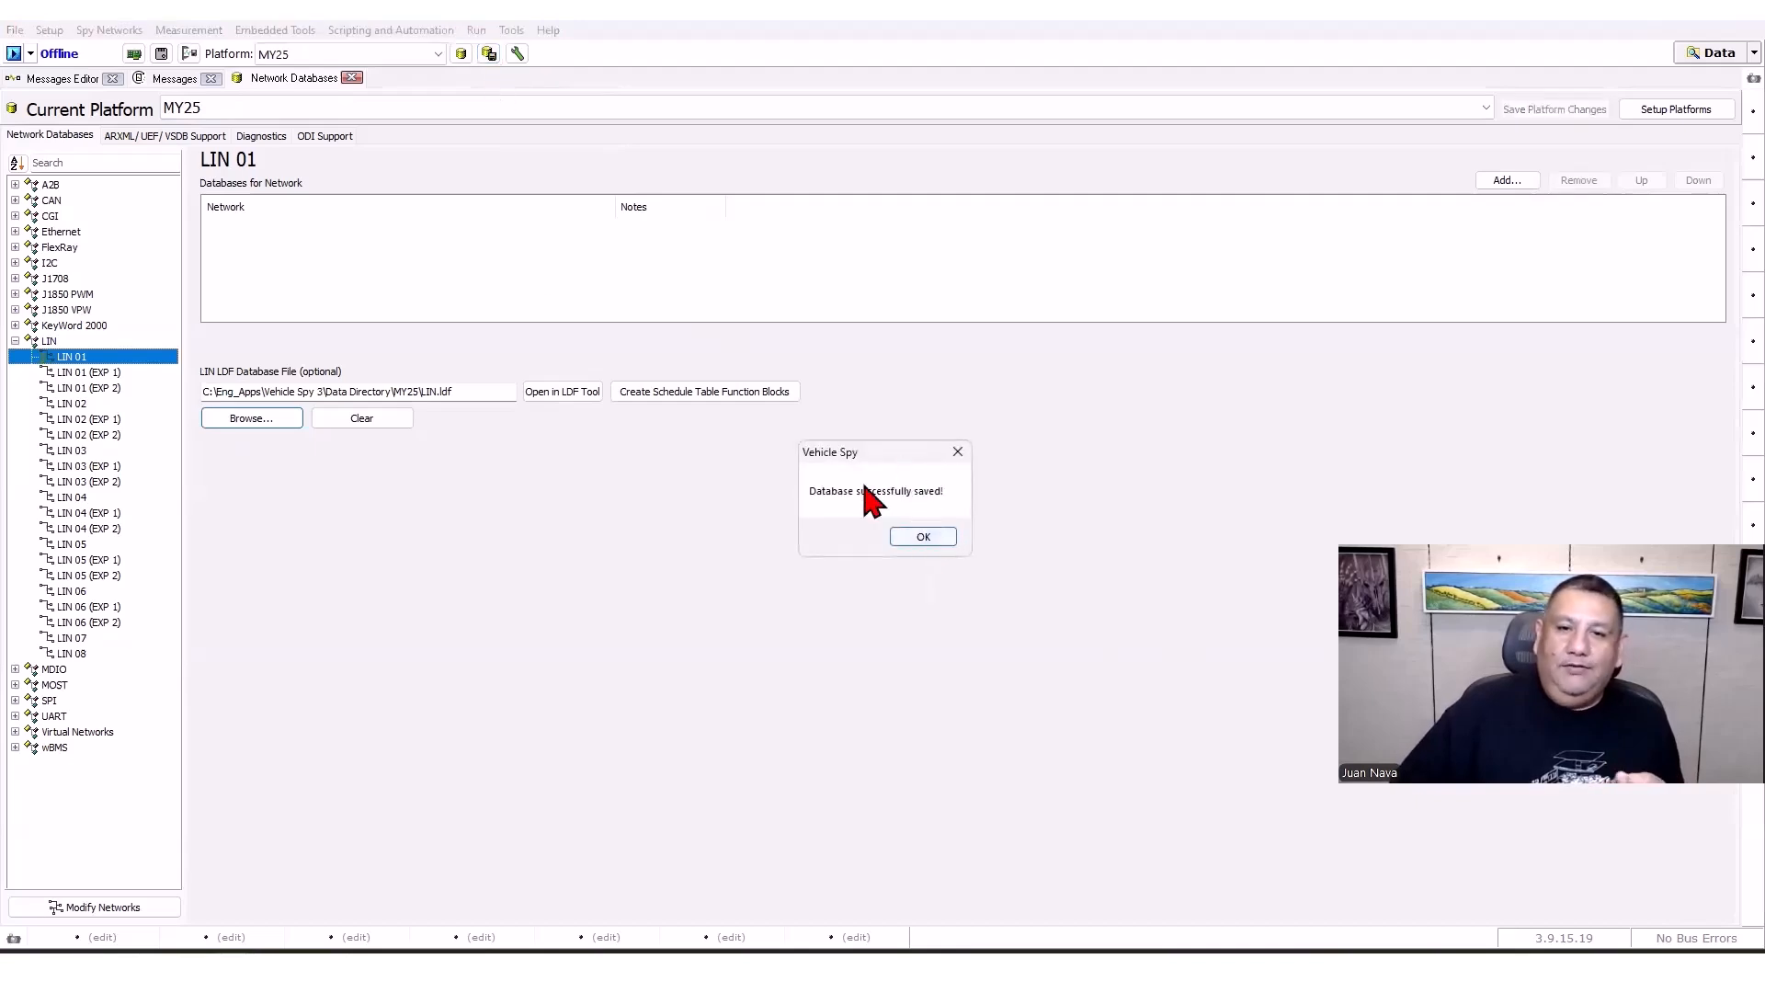
{"action": "left_click", "coordinate": [930, 536]}
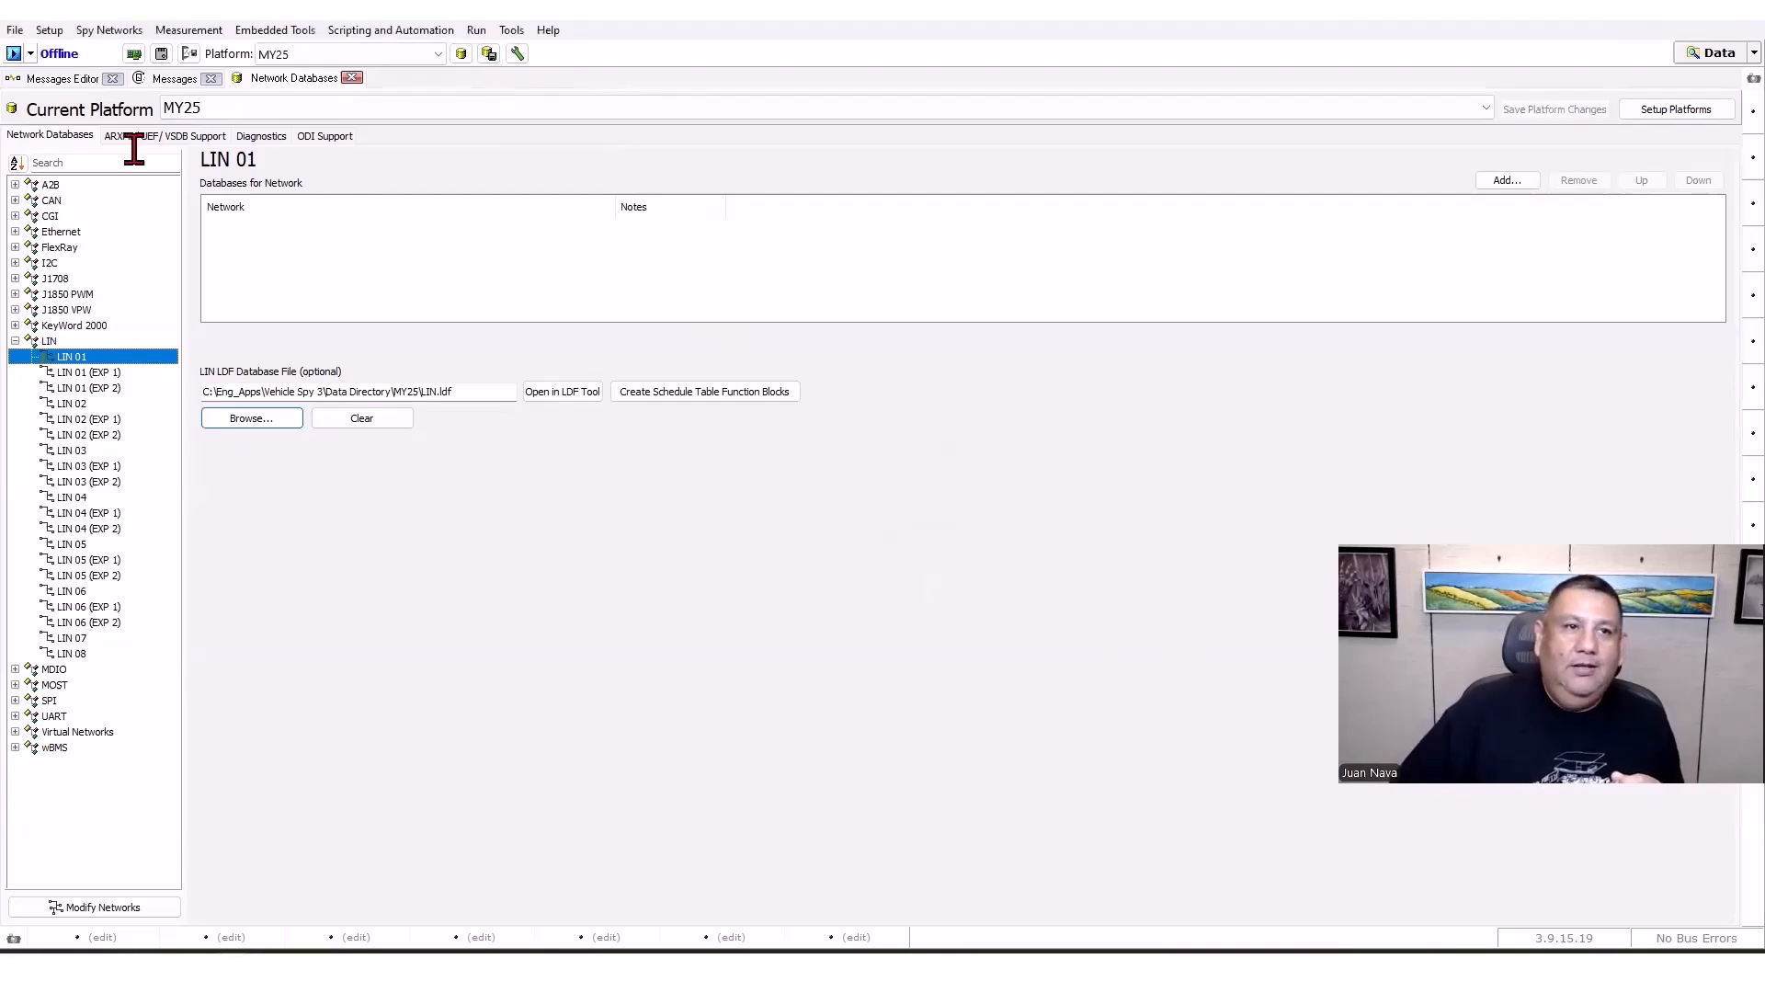
View the database messages on LIN 01 in the Messages Editor.
{"action": "left_click", "coordinate": [57, 79]}
{"action": "left_click", "coordinate": [580, 102]}
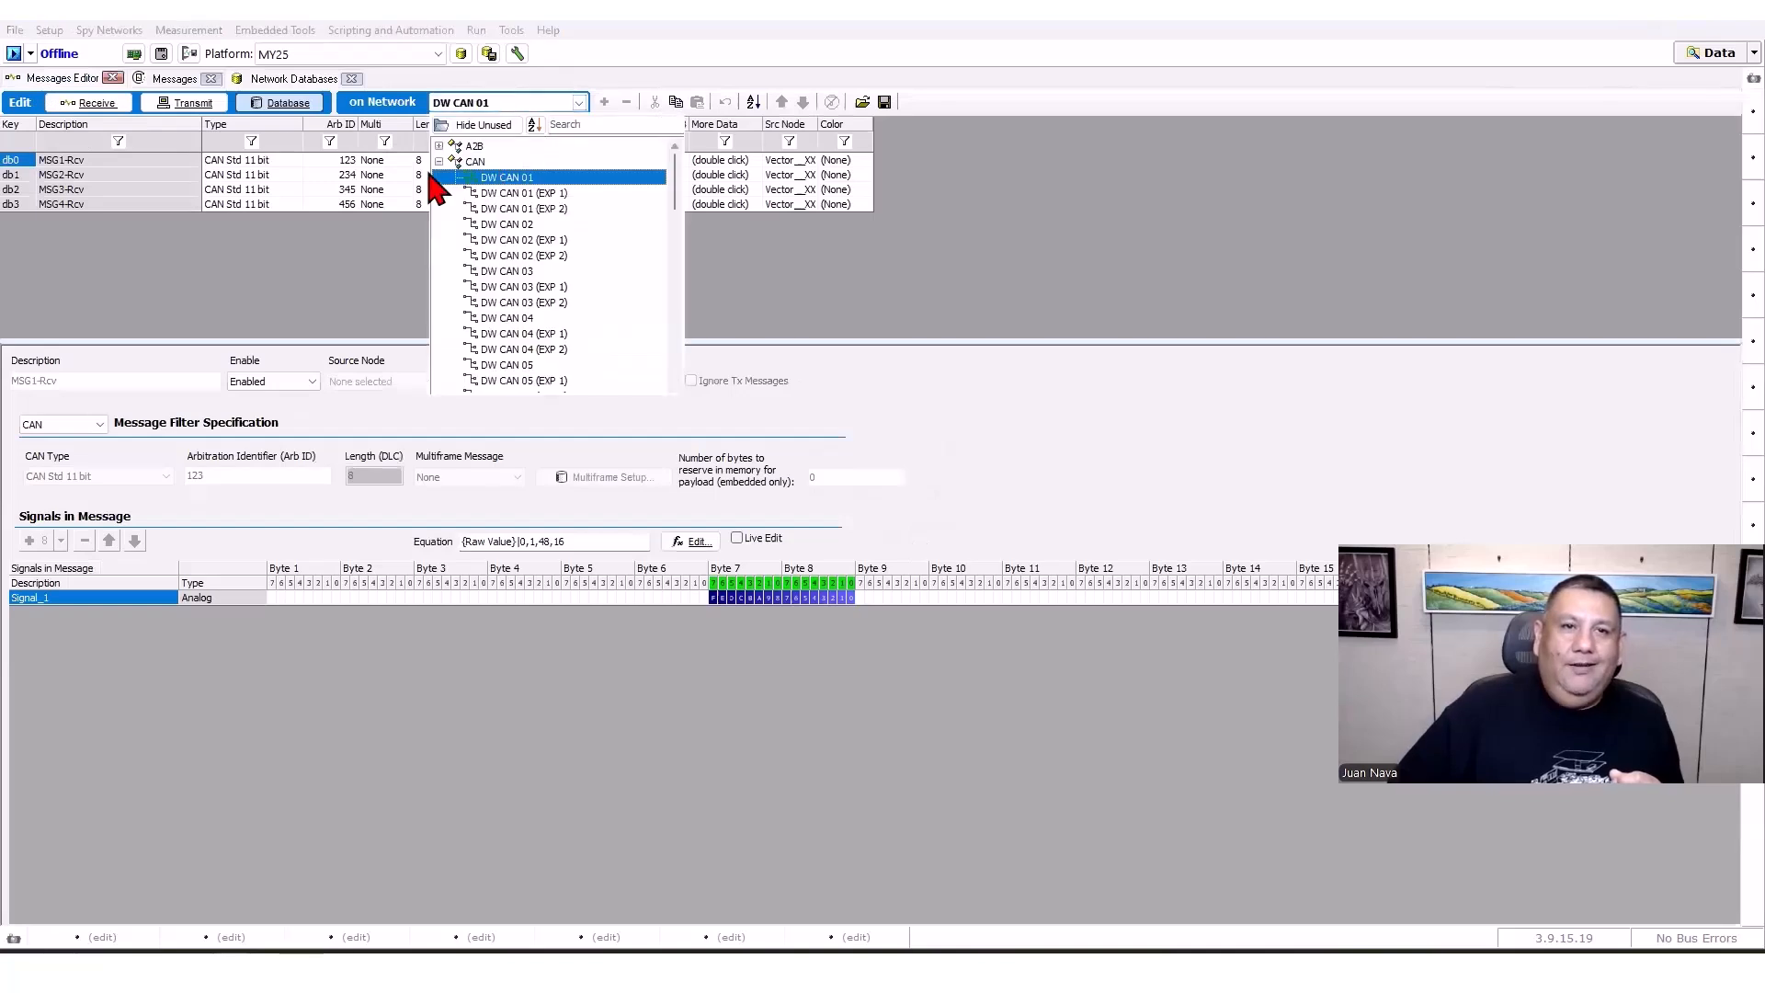
{"action": "left_click", "coordinate": [439, 161]}
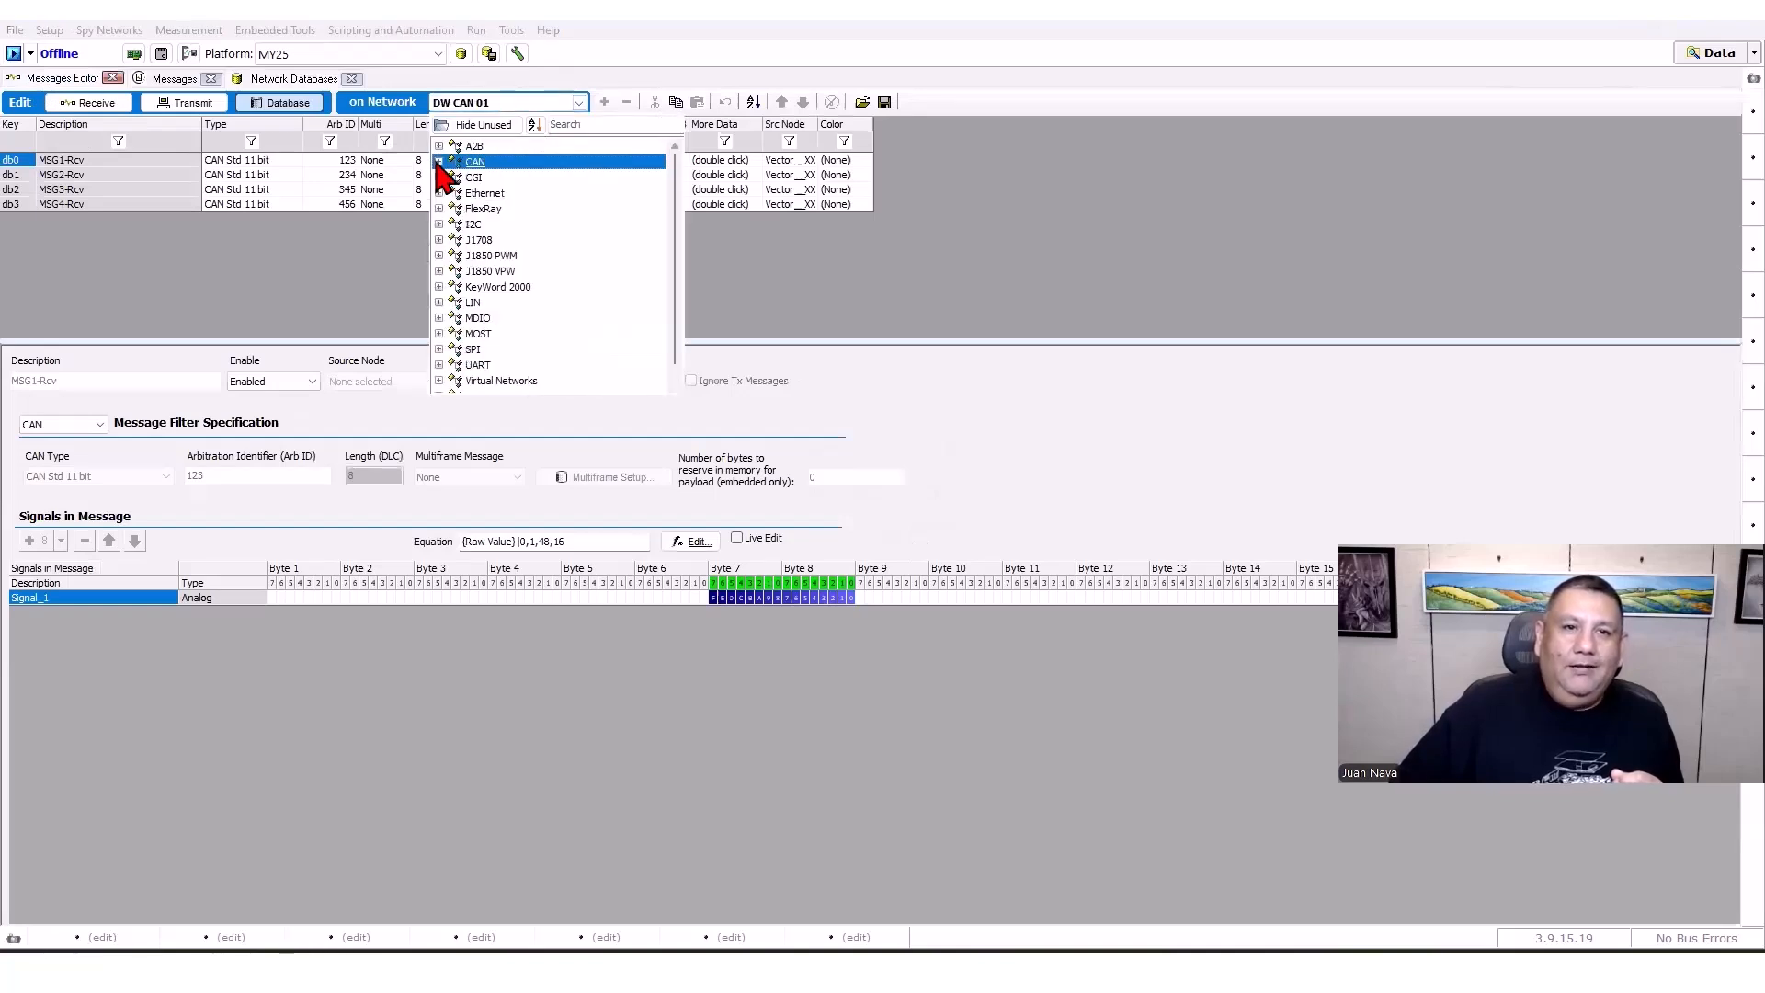
{"action": "left_click", "coordinate": [438, 302]}
{"action": "left_click", "coordinate": [496, 161]}
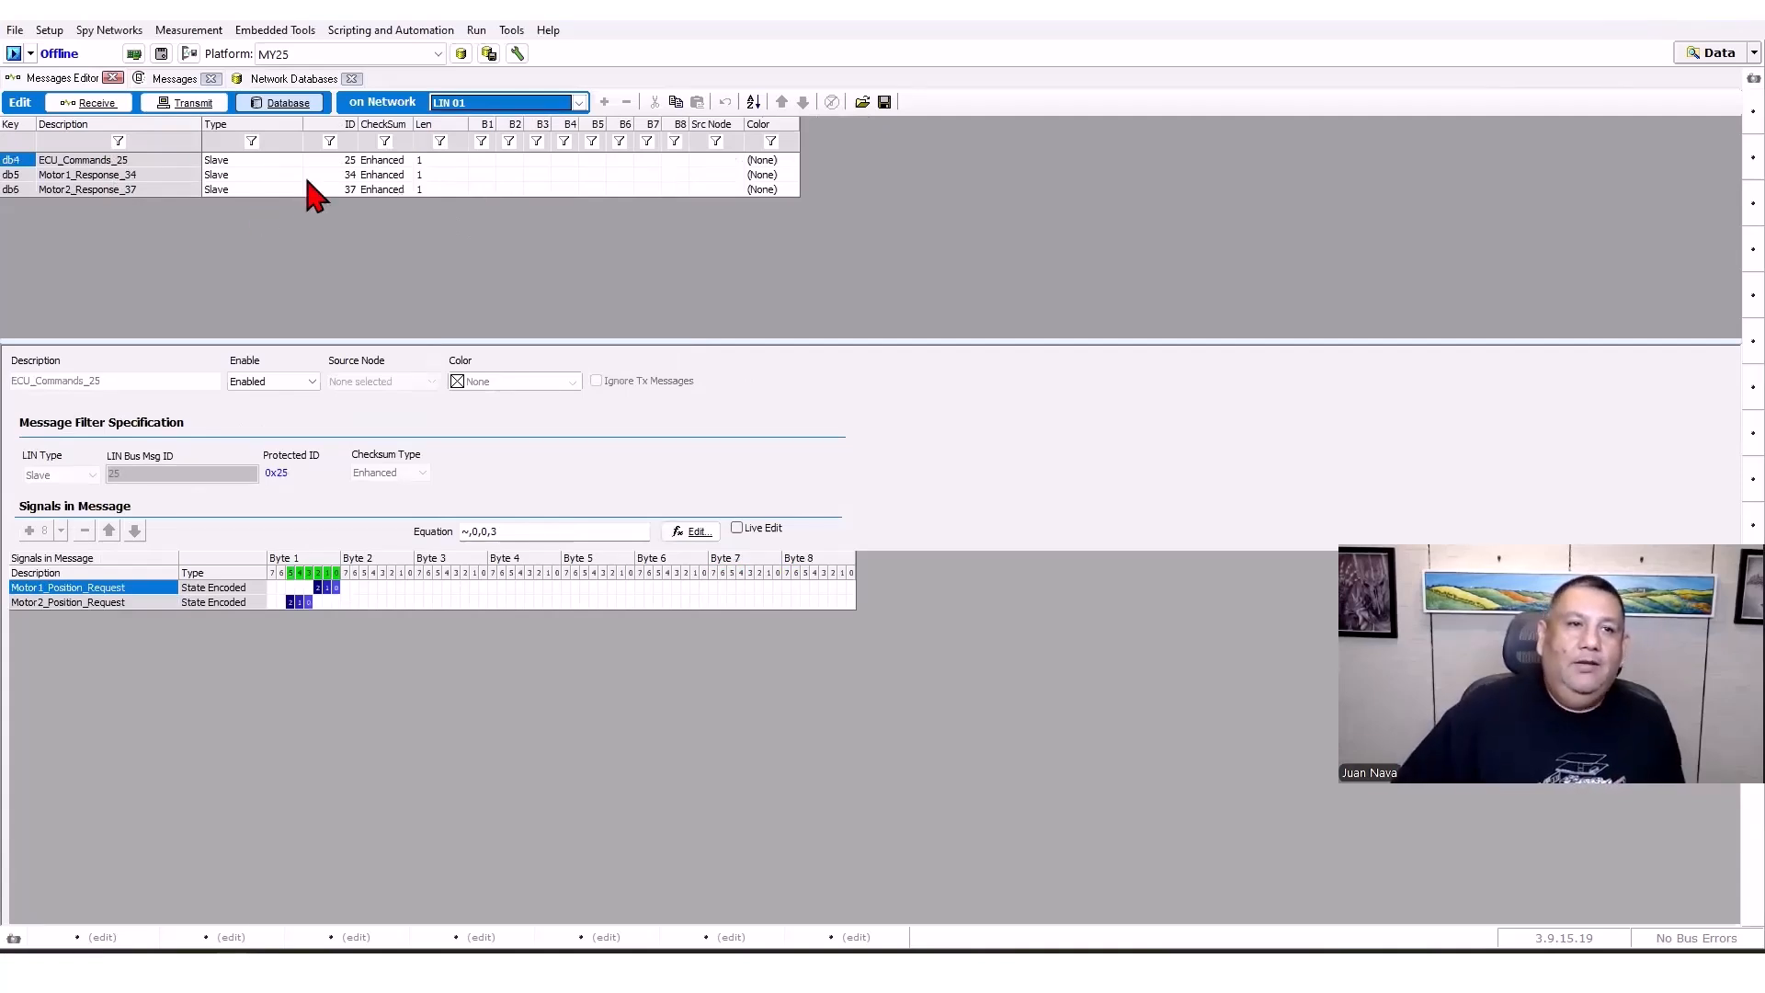
Add Ethernet.arxml from the MY25 folder to the MY25 platform's ARXML import for its VSDB database.
{"action": "left_click", "coordinate": [260, 81]}
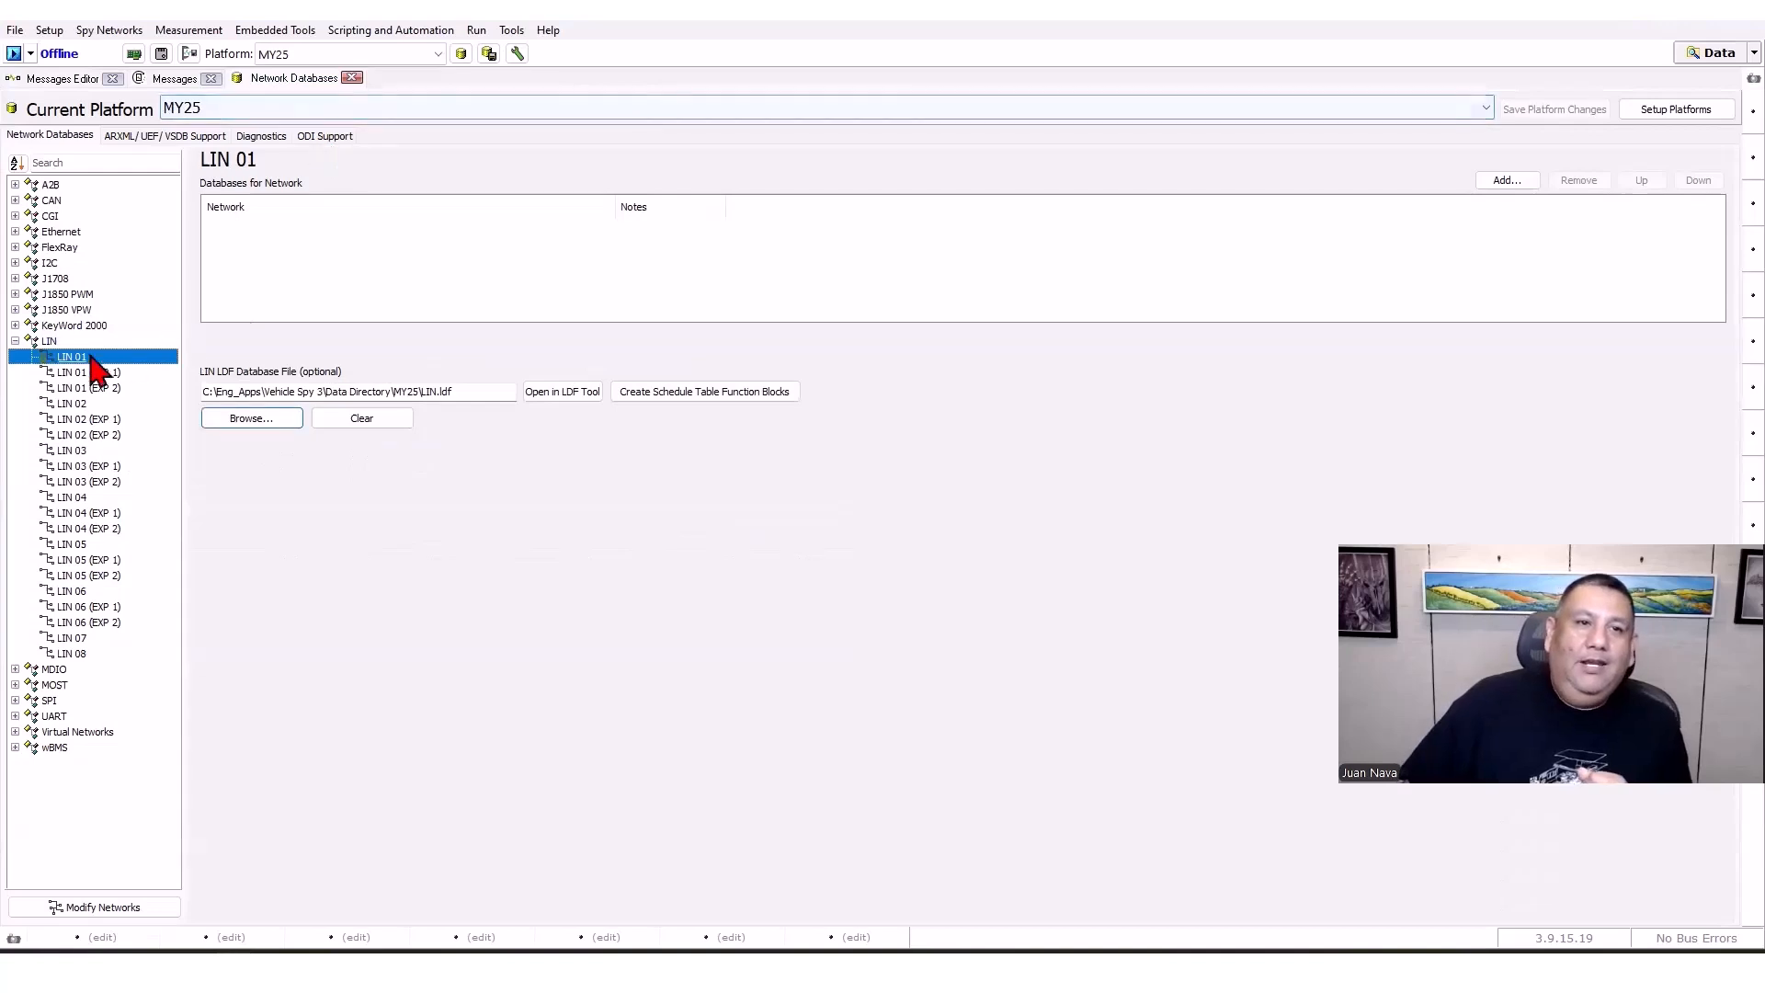
{"action": "left_click", "coordinate": [14, 341]}
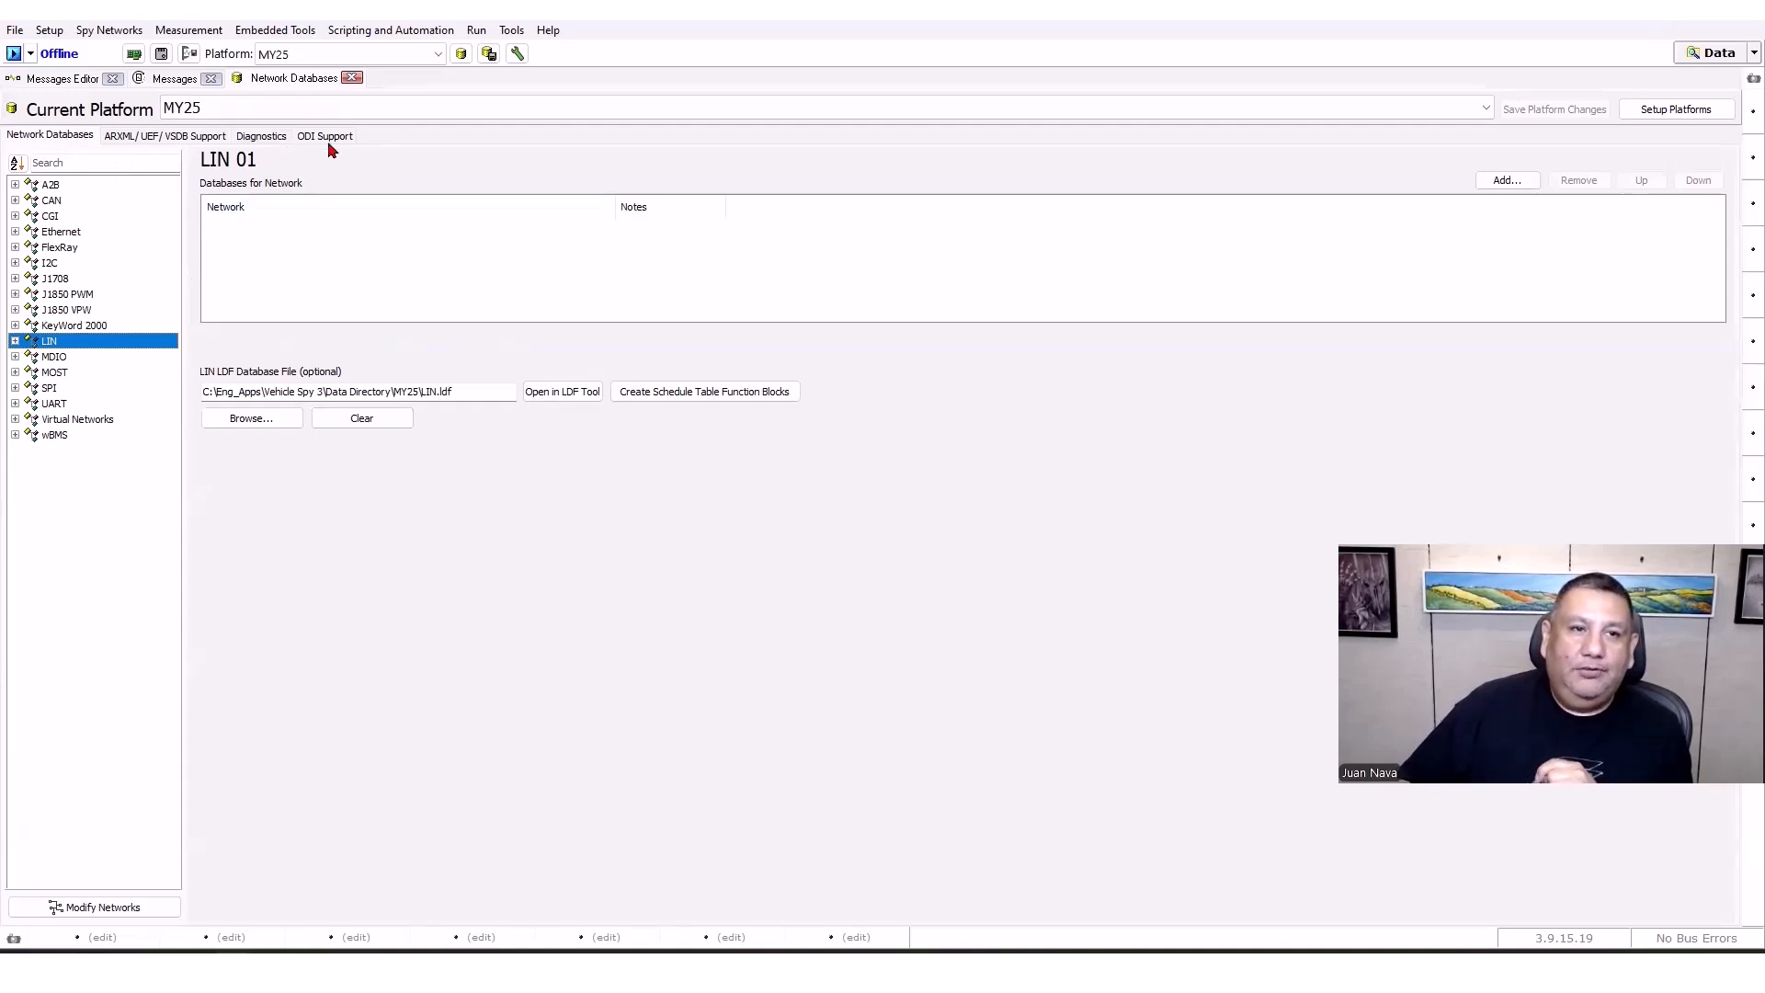
{"action": "left_click", "coordinate": [140, 138]}
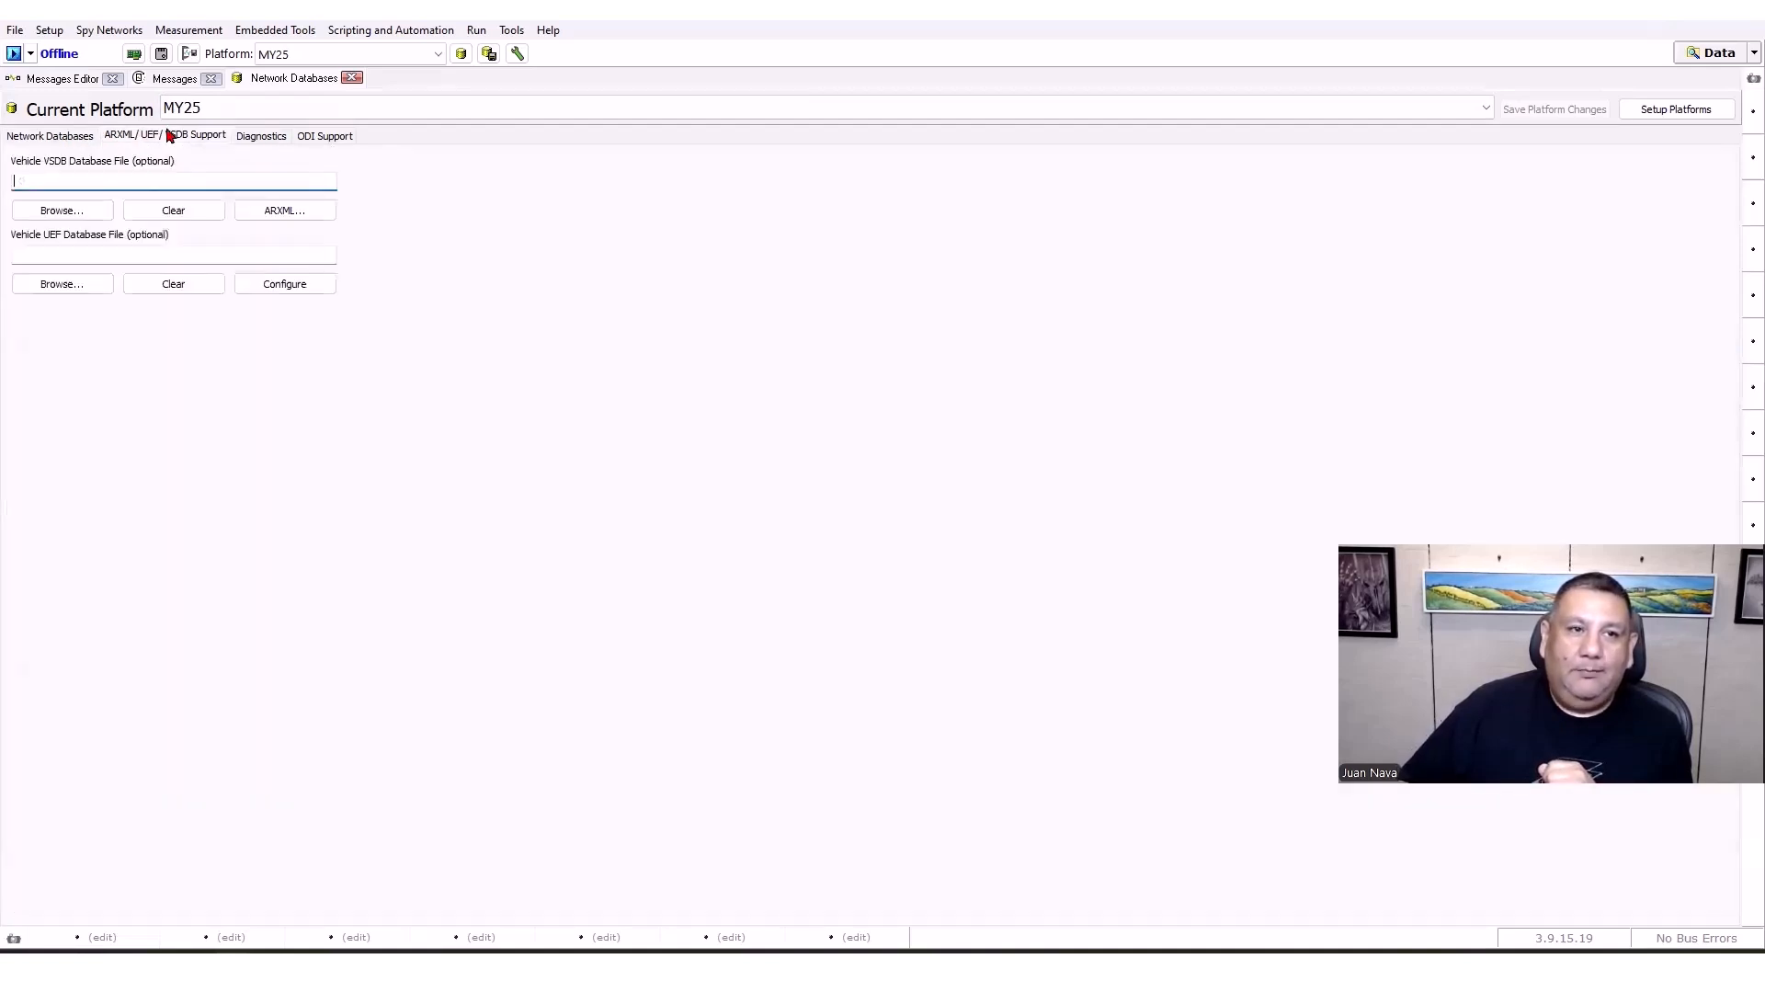
{"action": "left_click", "coordinate": [42, 137]}
{"action": "left_click", "coordinate": [120, 140]}
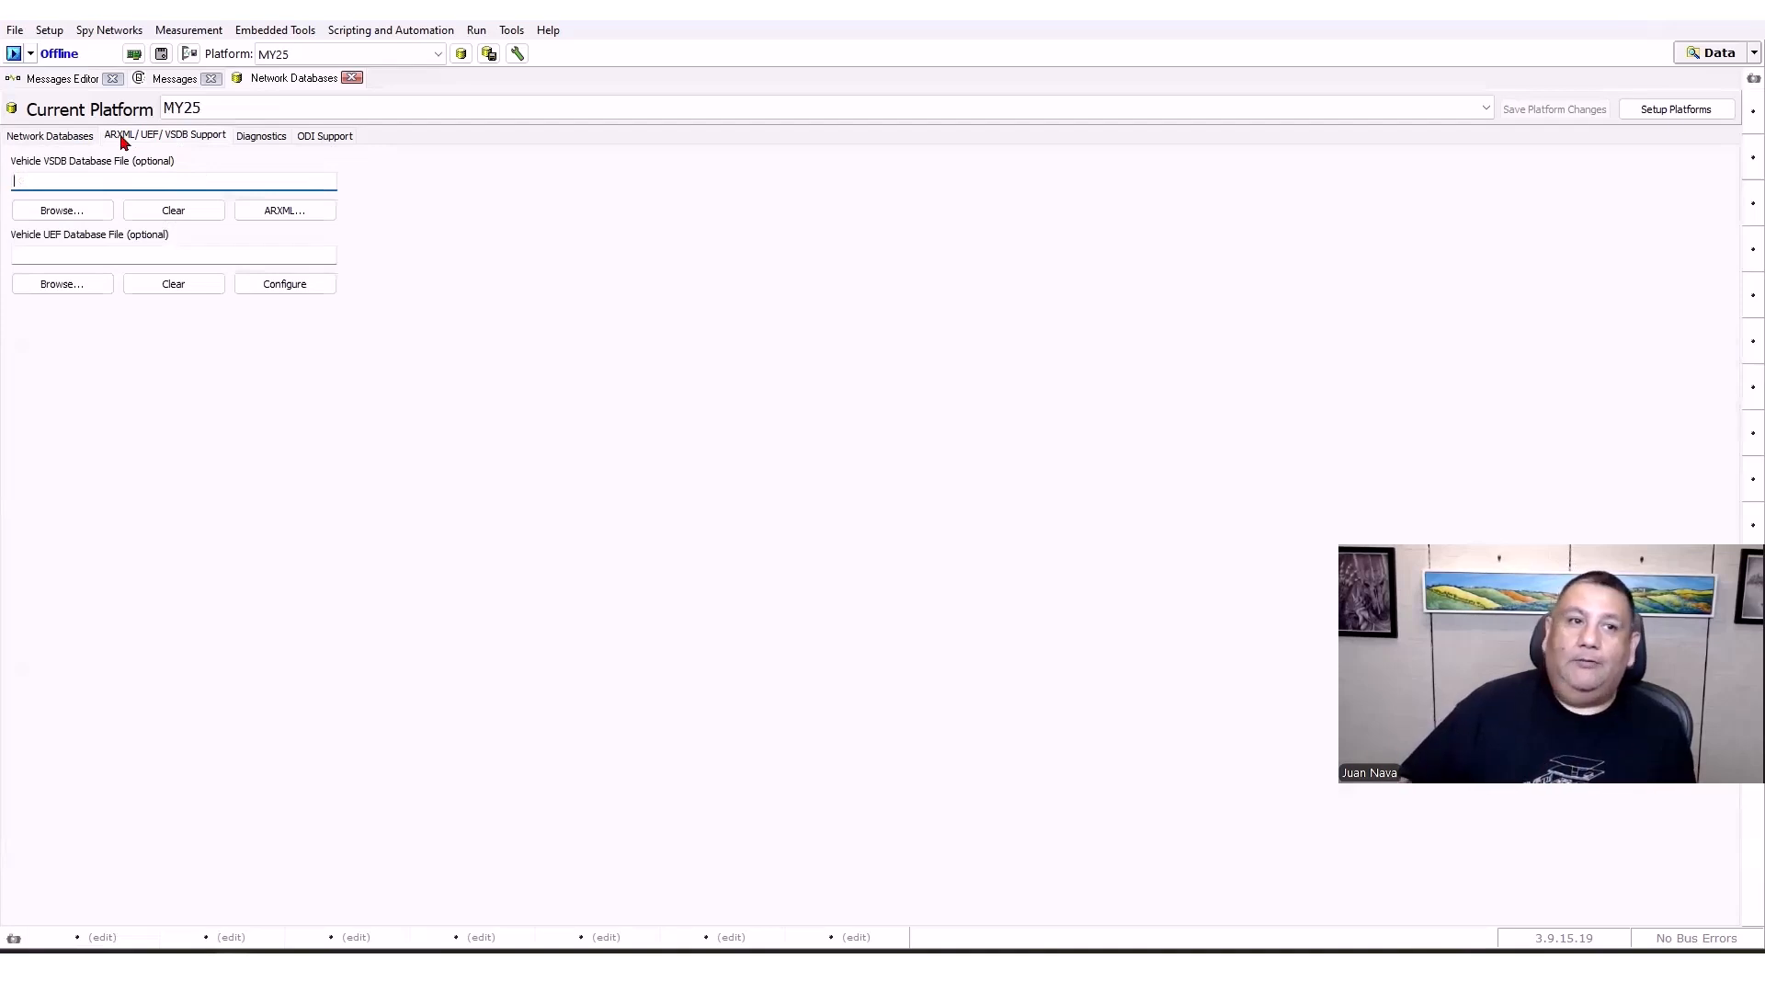
{"action": "left_click", "coordinate": [293, 213]}
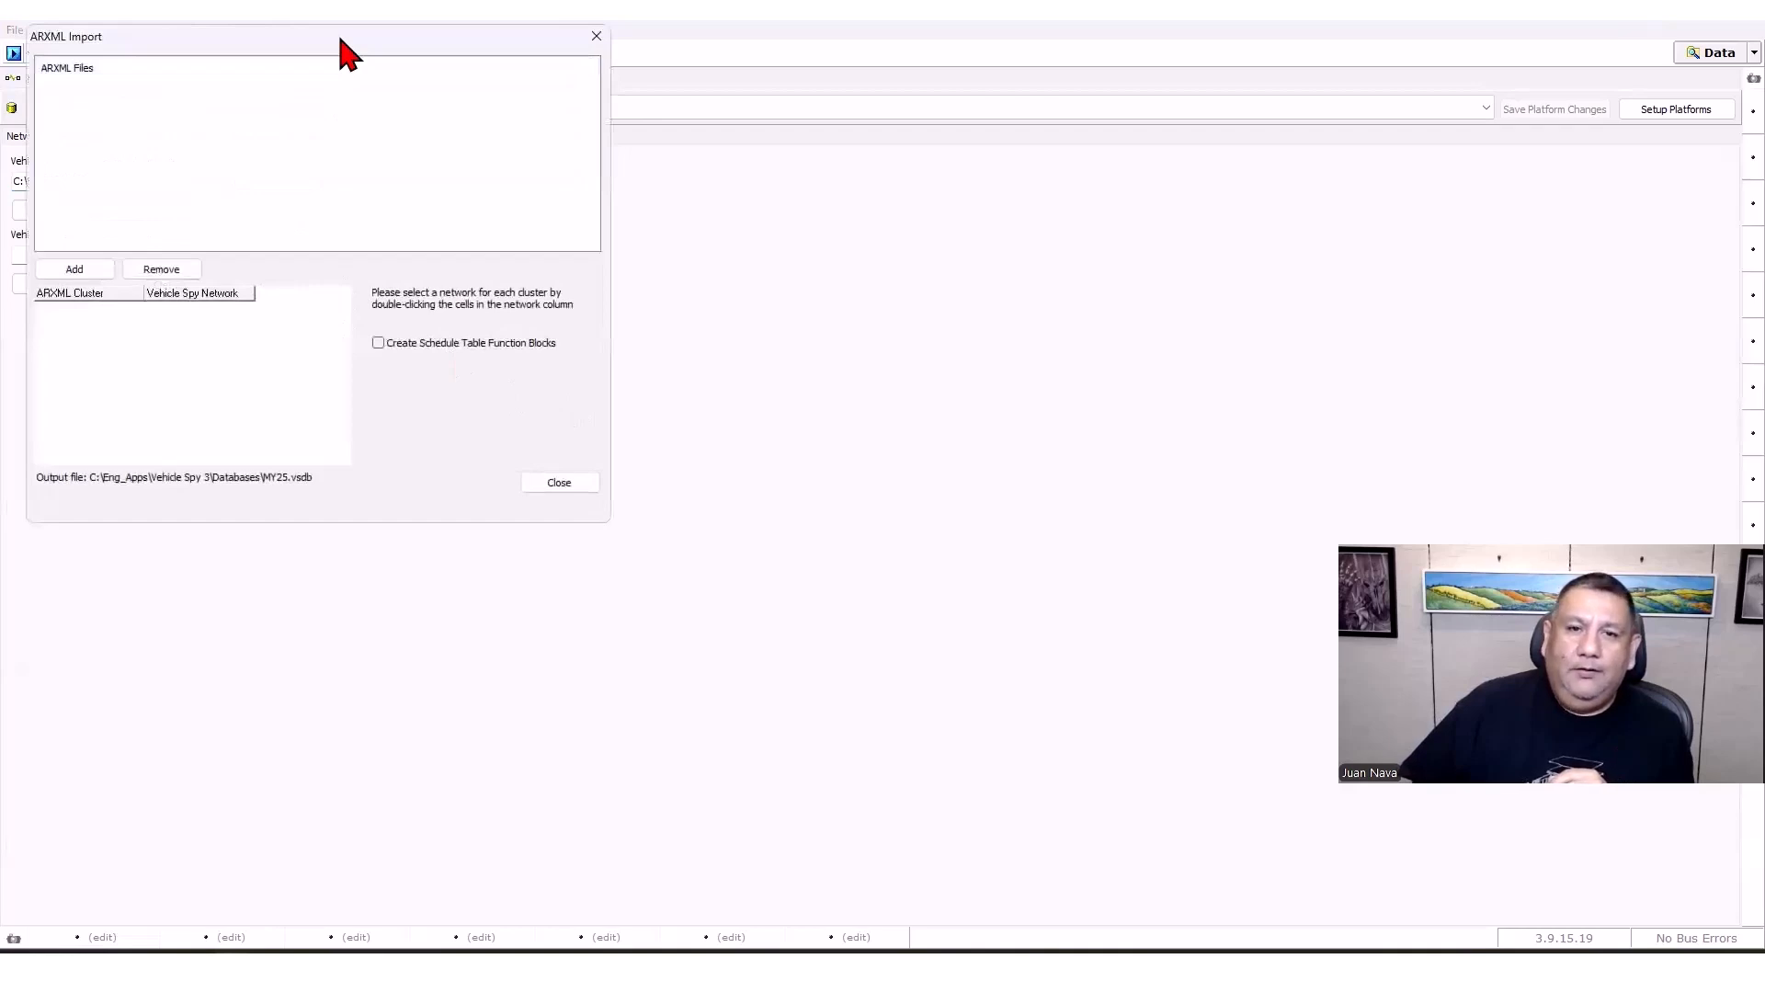
{"action": "left_click_drag", "start_coordinate": [340, 38], "coordinate": [939, 159]}
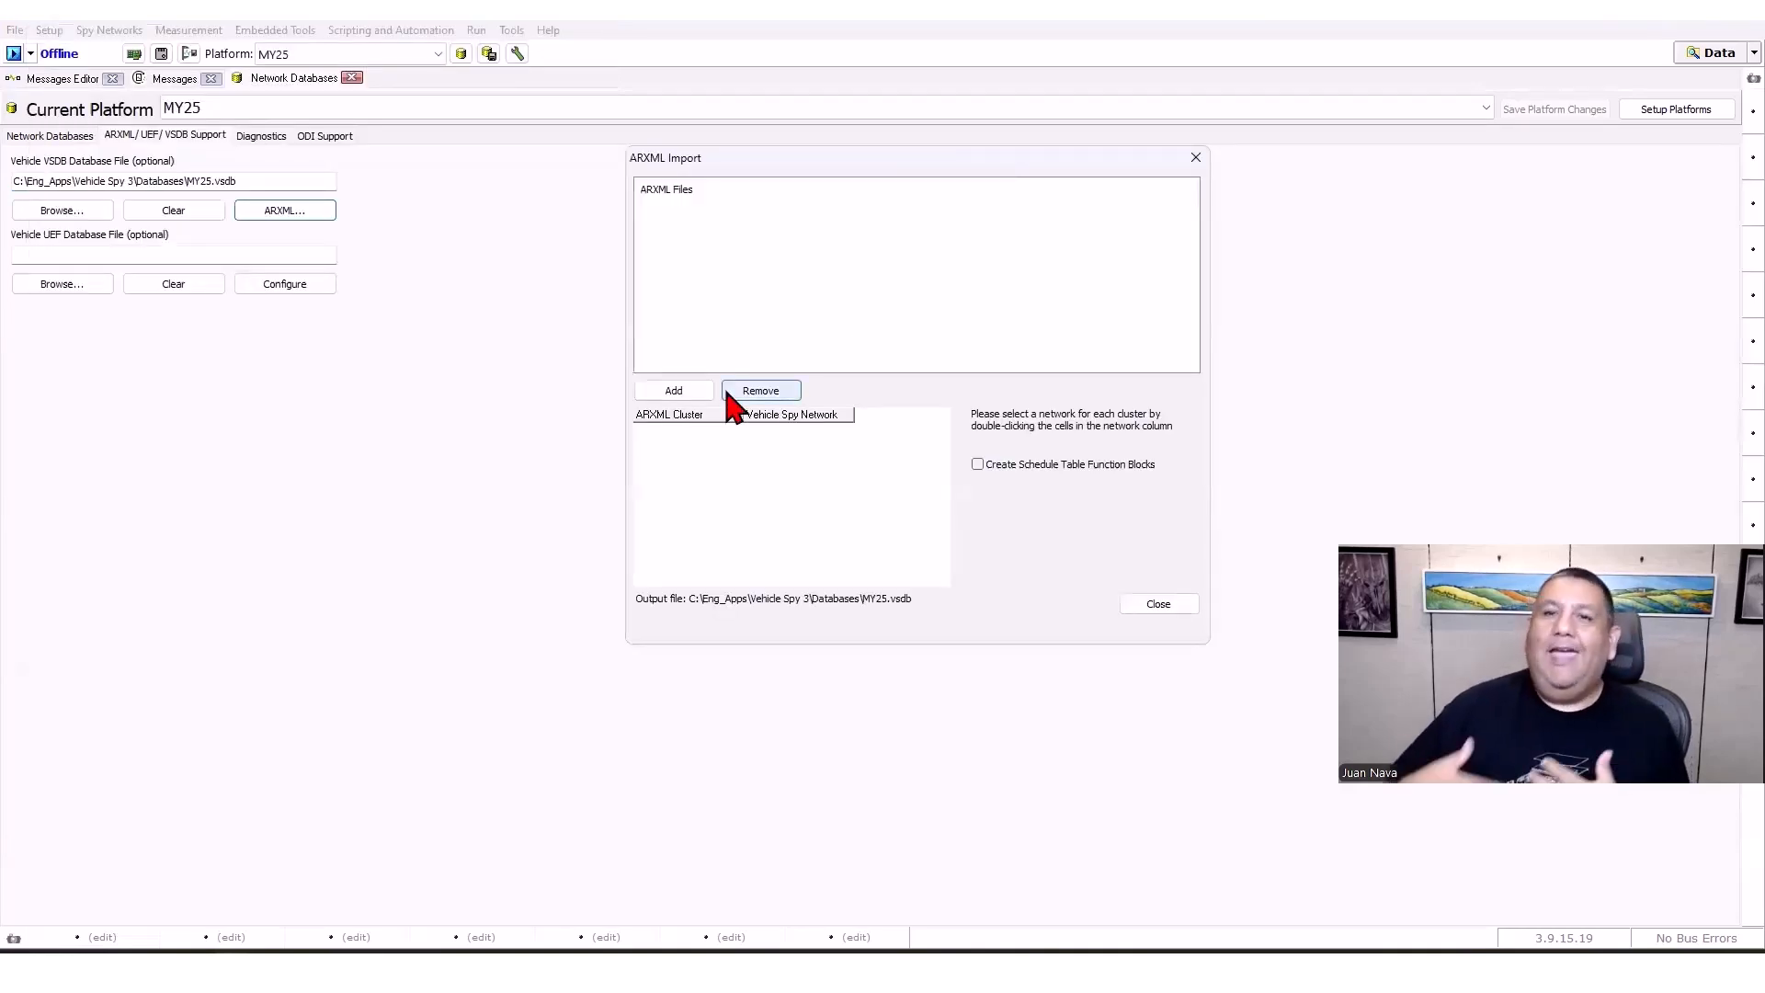
{"action": "left_click", "coordinate": [674, 391]}
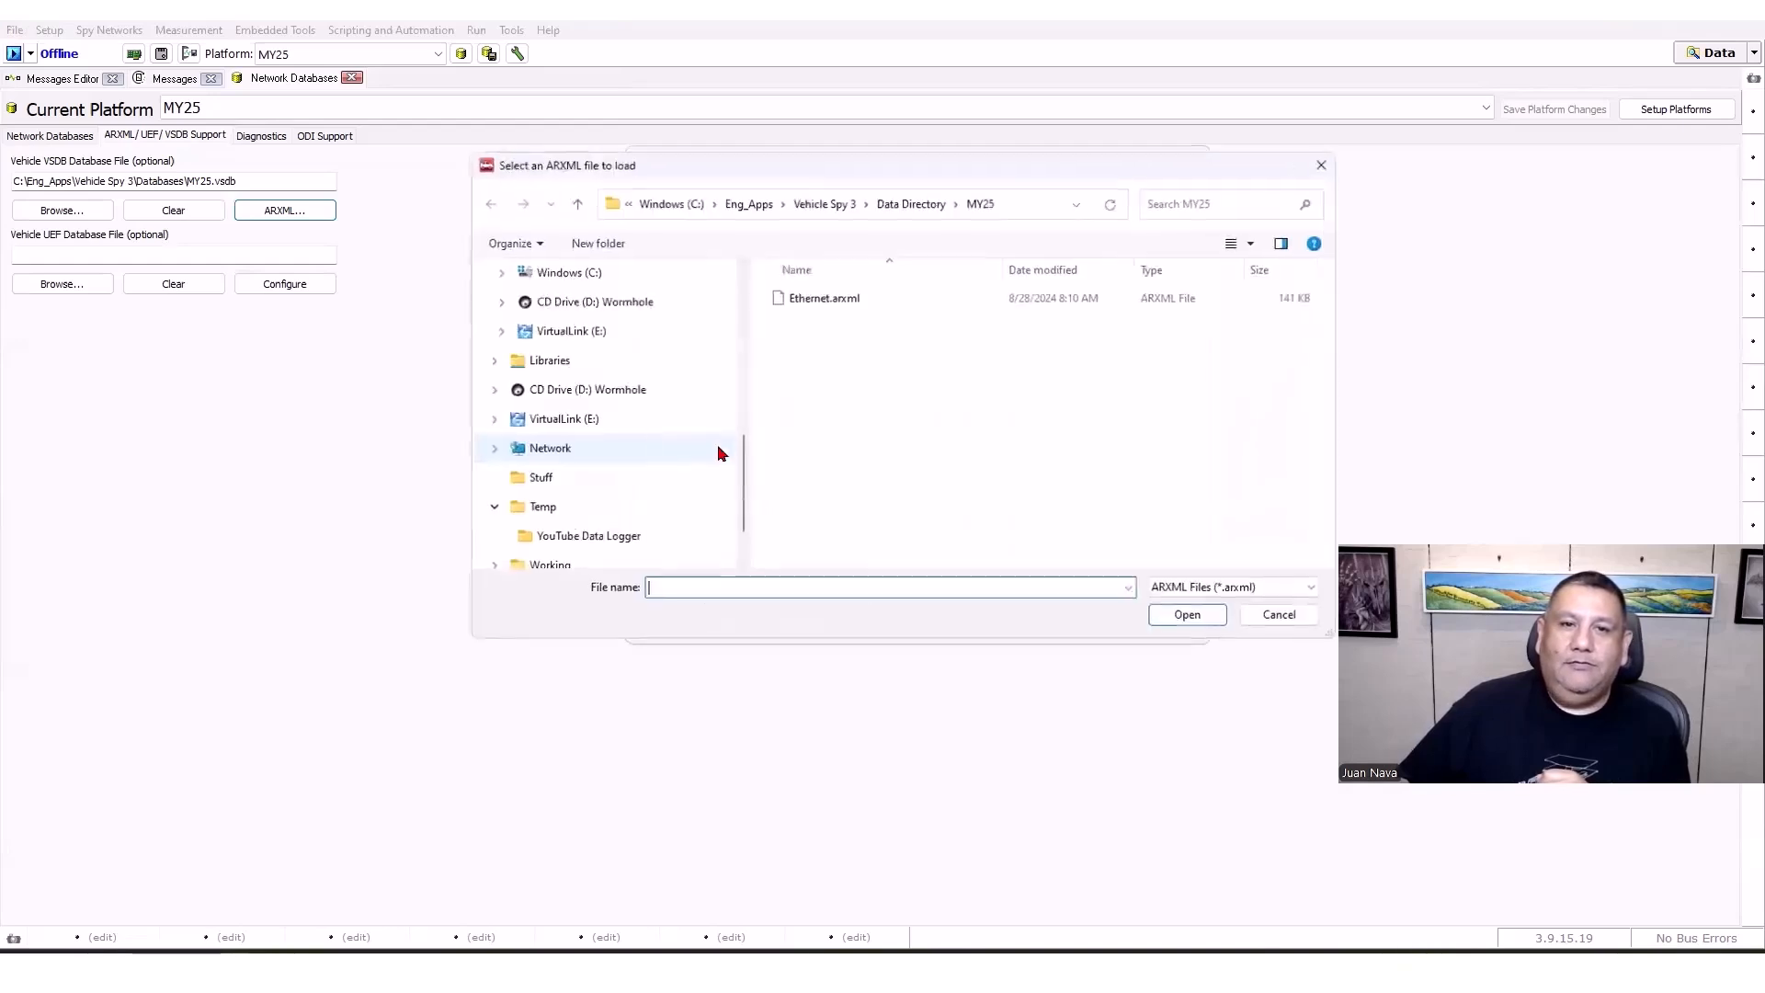
{"action": "left_click", "coordinate": [827, 298]}
{"action": "left_click", "coordinate": [1186, 614]}
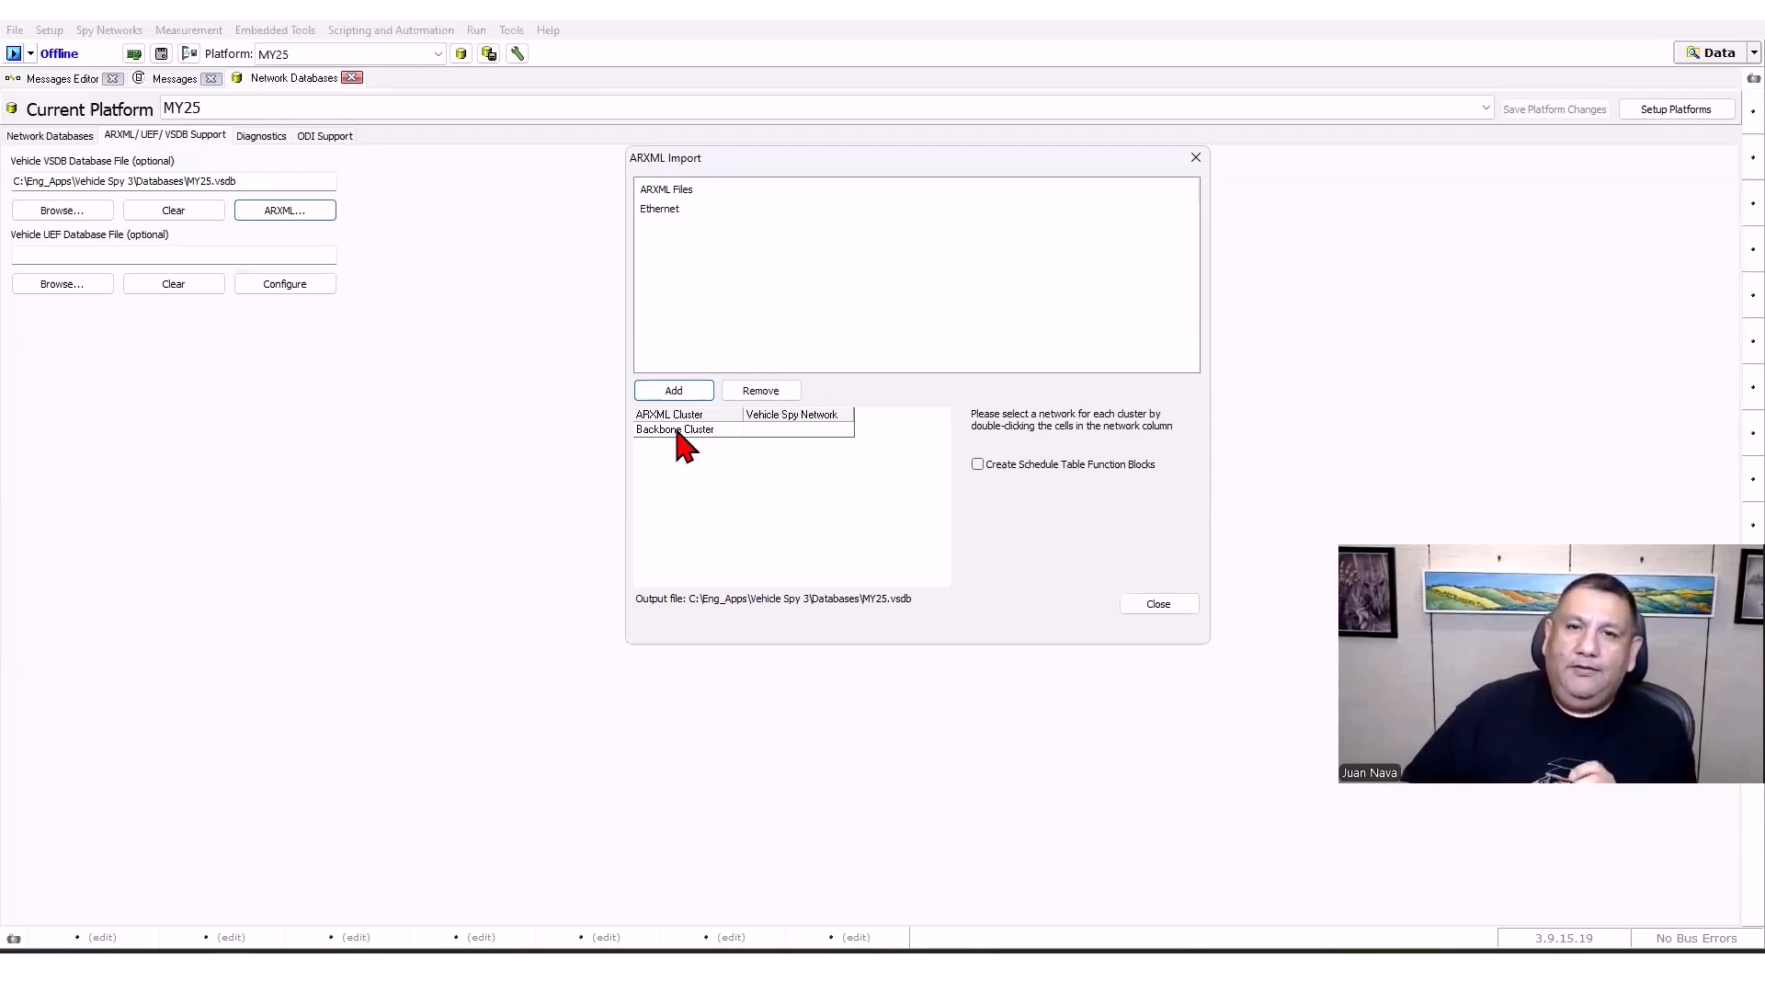
Map the Backbone Cluster of the ARXML import to the Ethernet networks AE 01 and AE 02.
{"action": "left_click", "coordinate": [782, 429]}
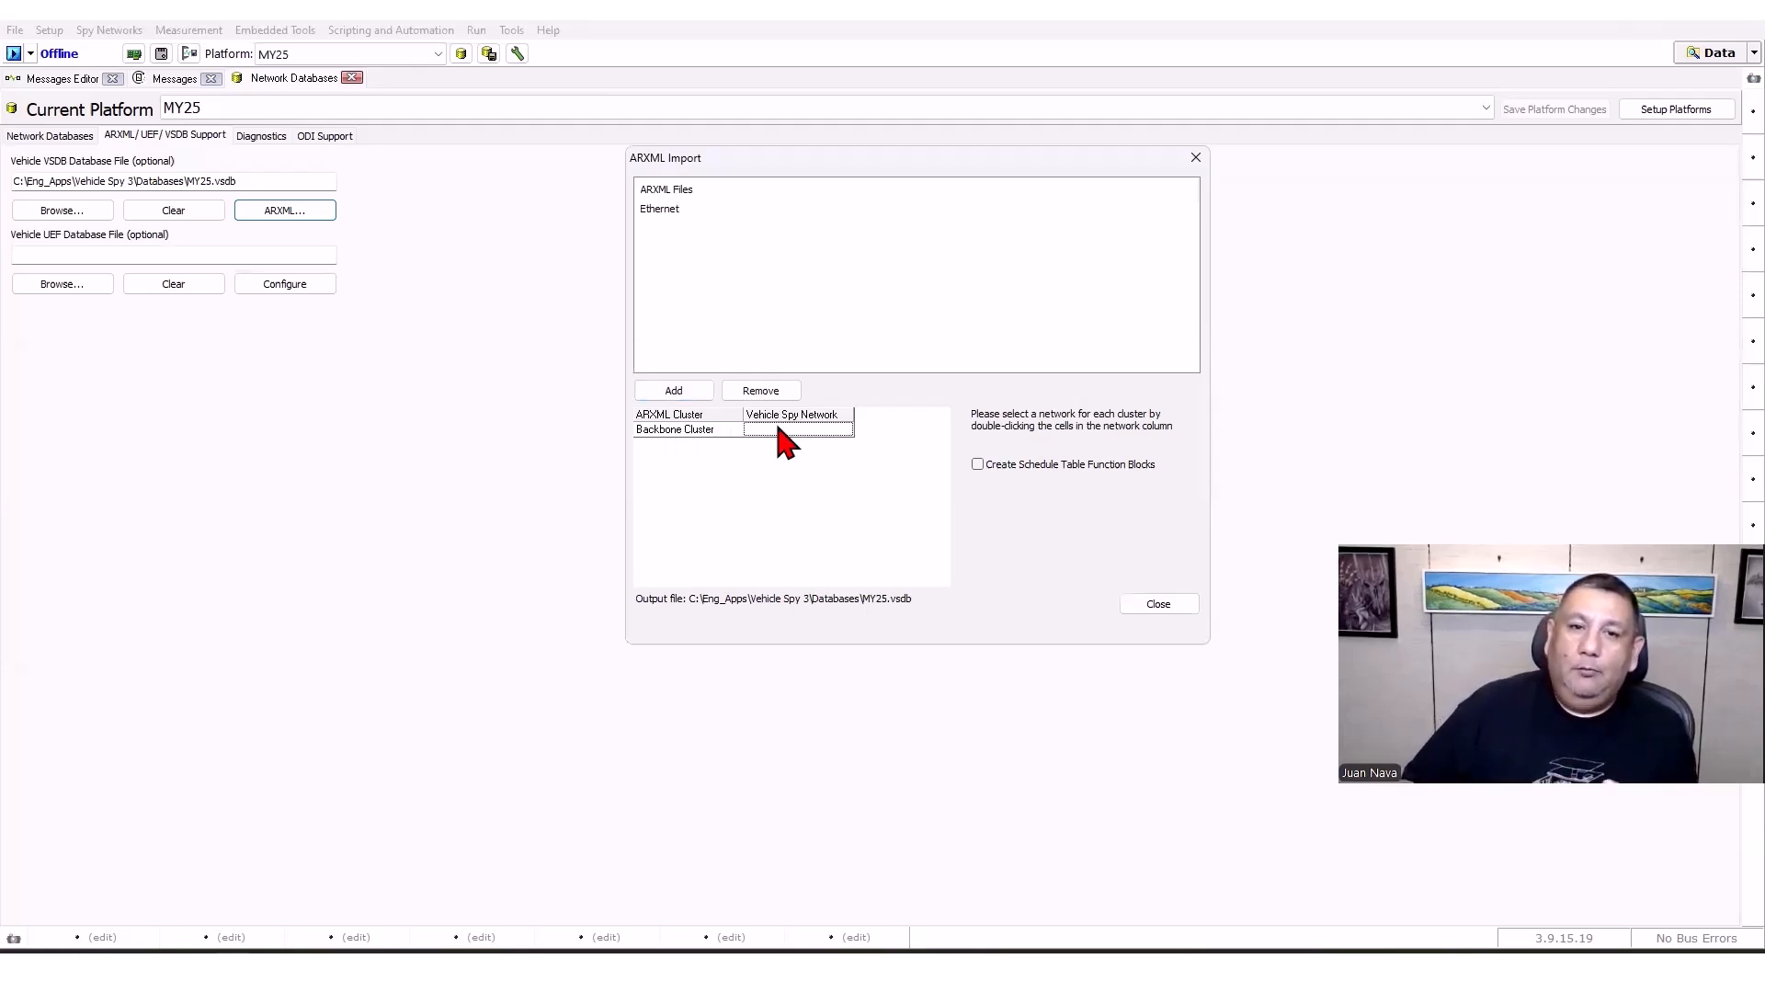
{"action": "double_click", "coordinate": [838, 430]}
{"action": "left_click", "coordinate": [843, 430]}
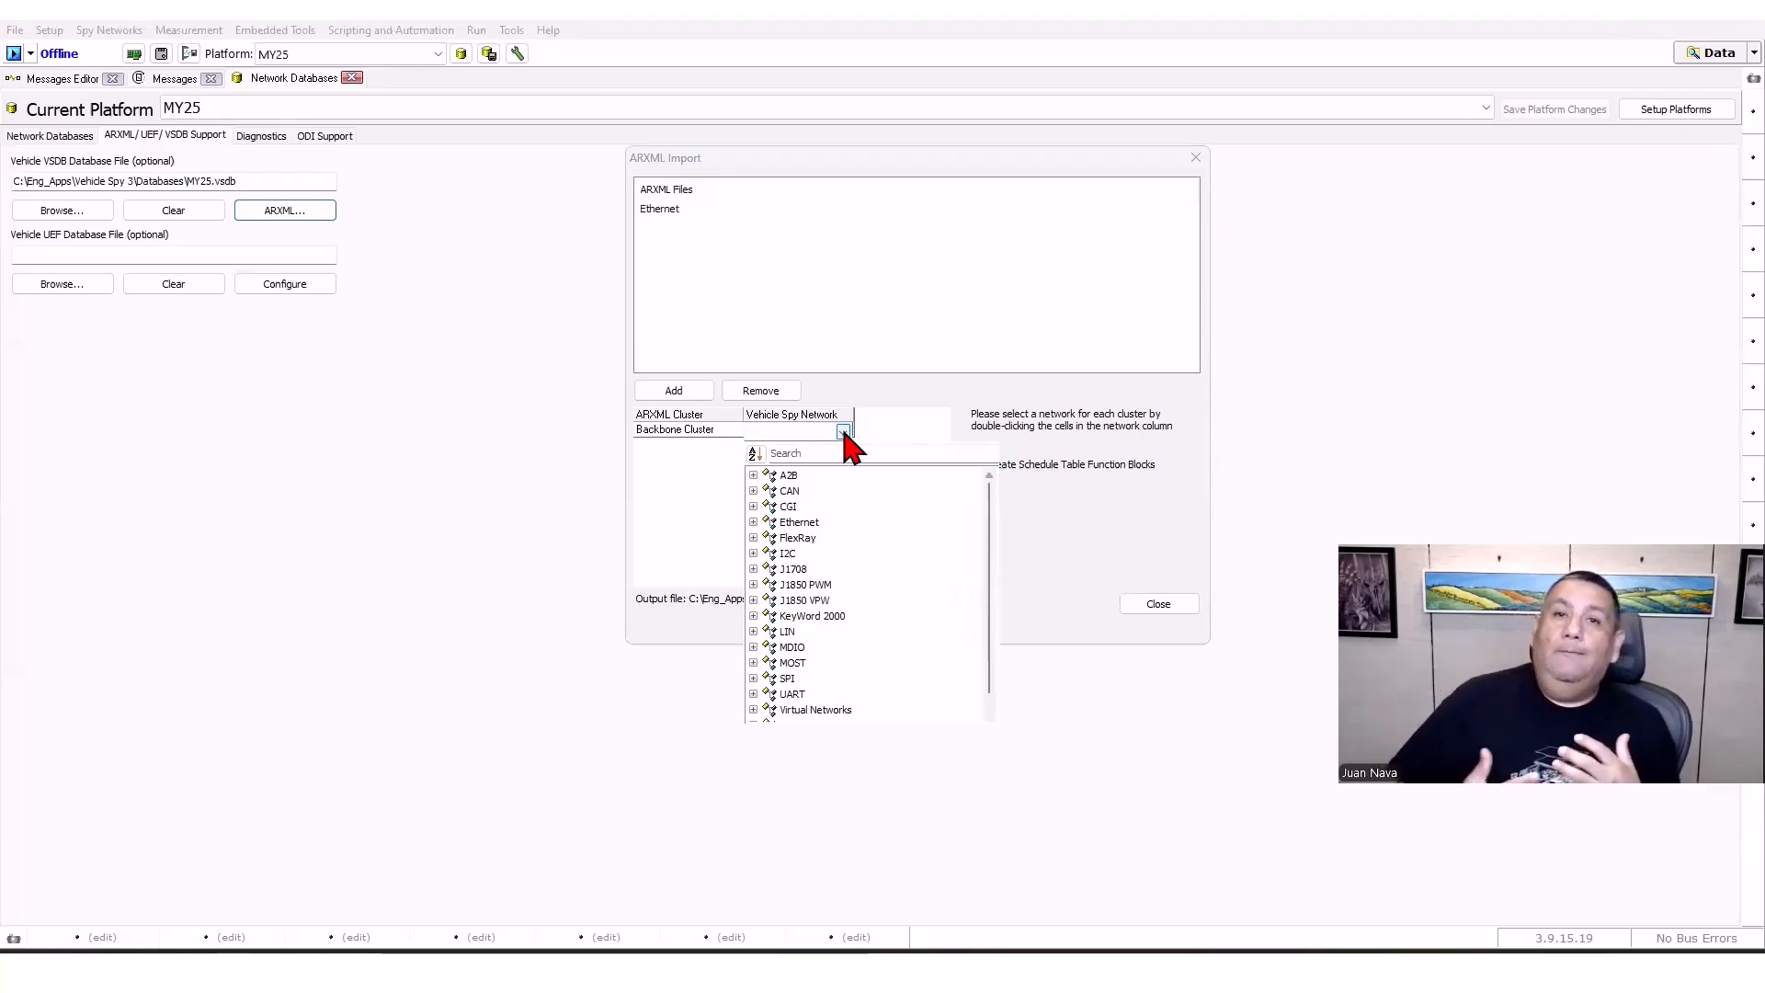
{"action": "left_click", "coordinate": [753, 522]}
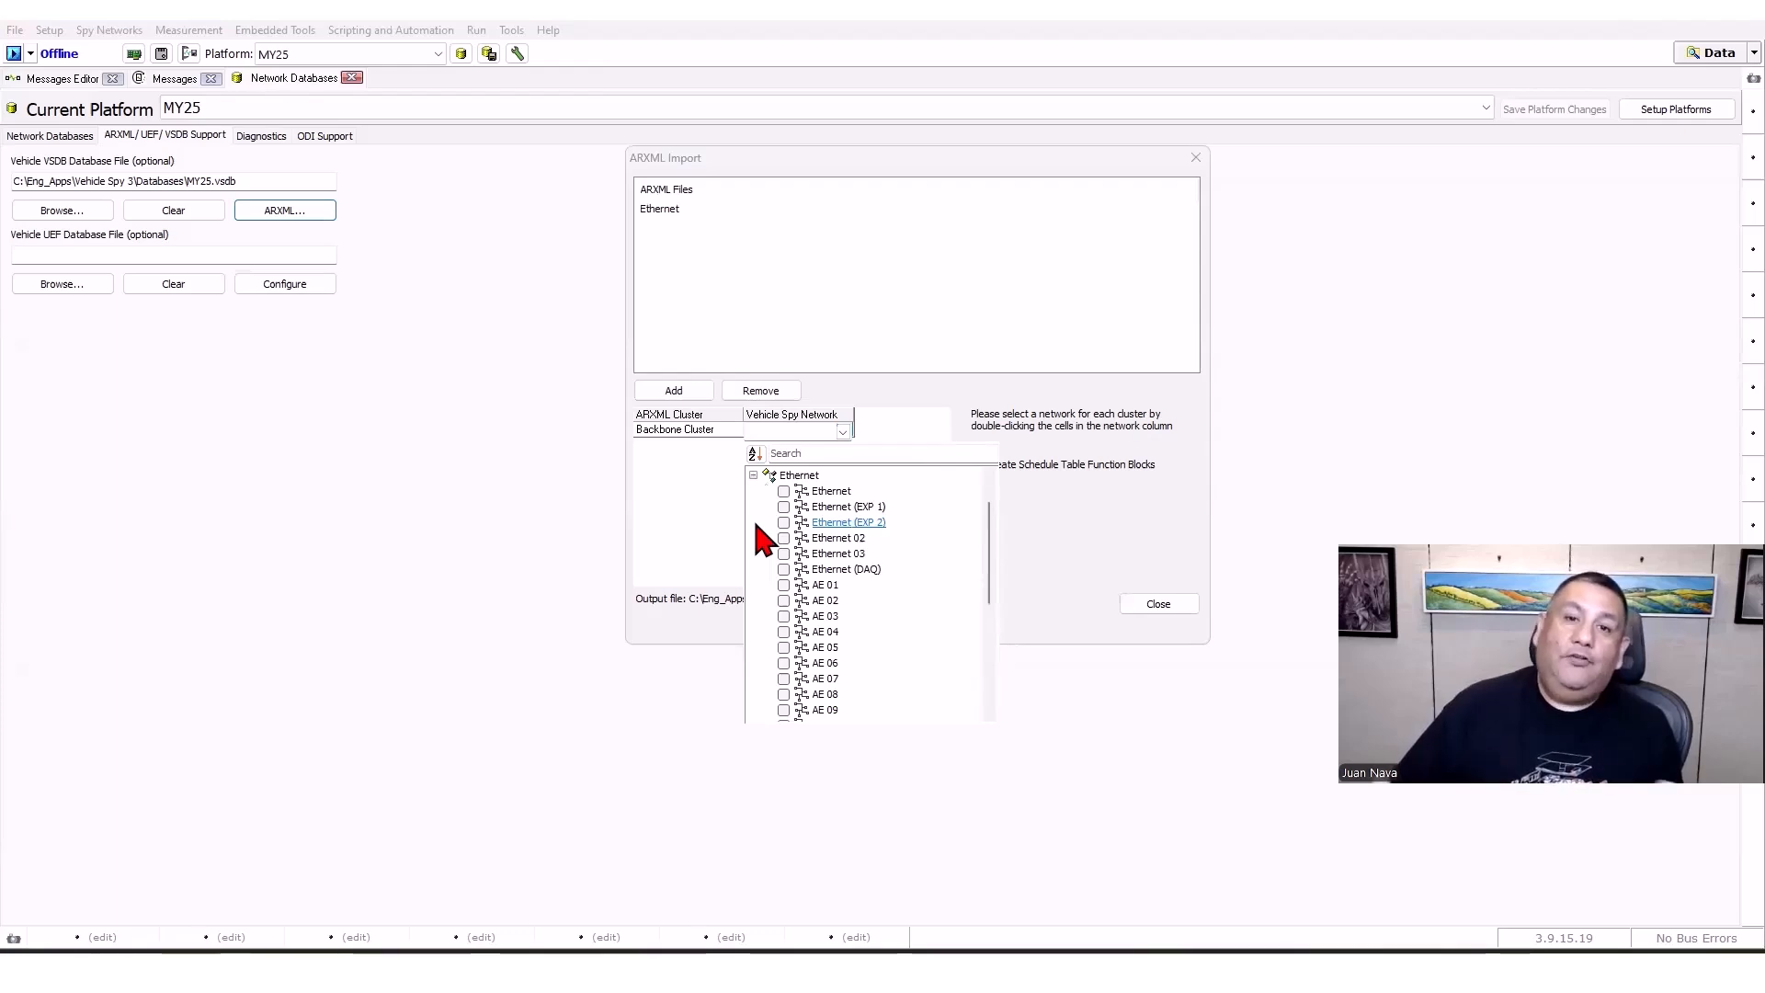
{"action": "left_click", "coordinate": [785, 587]}
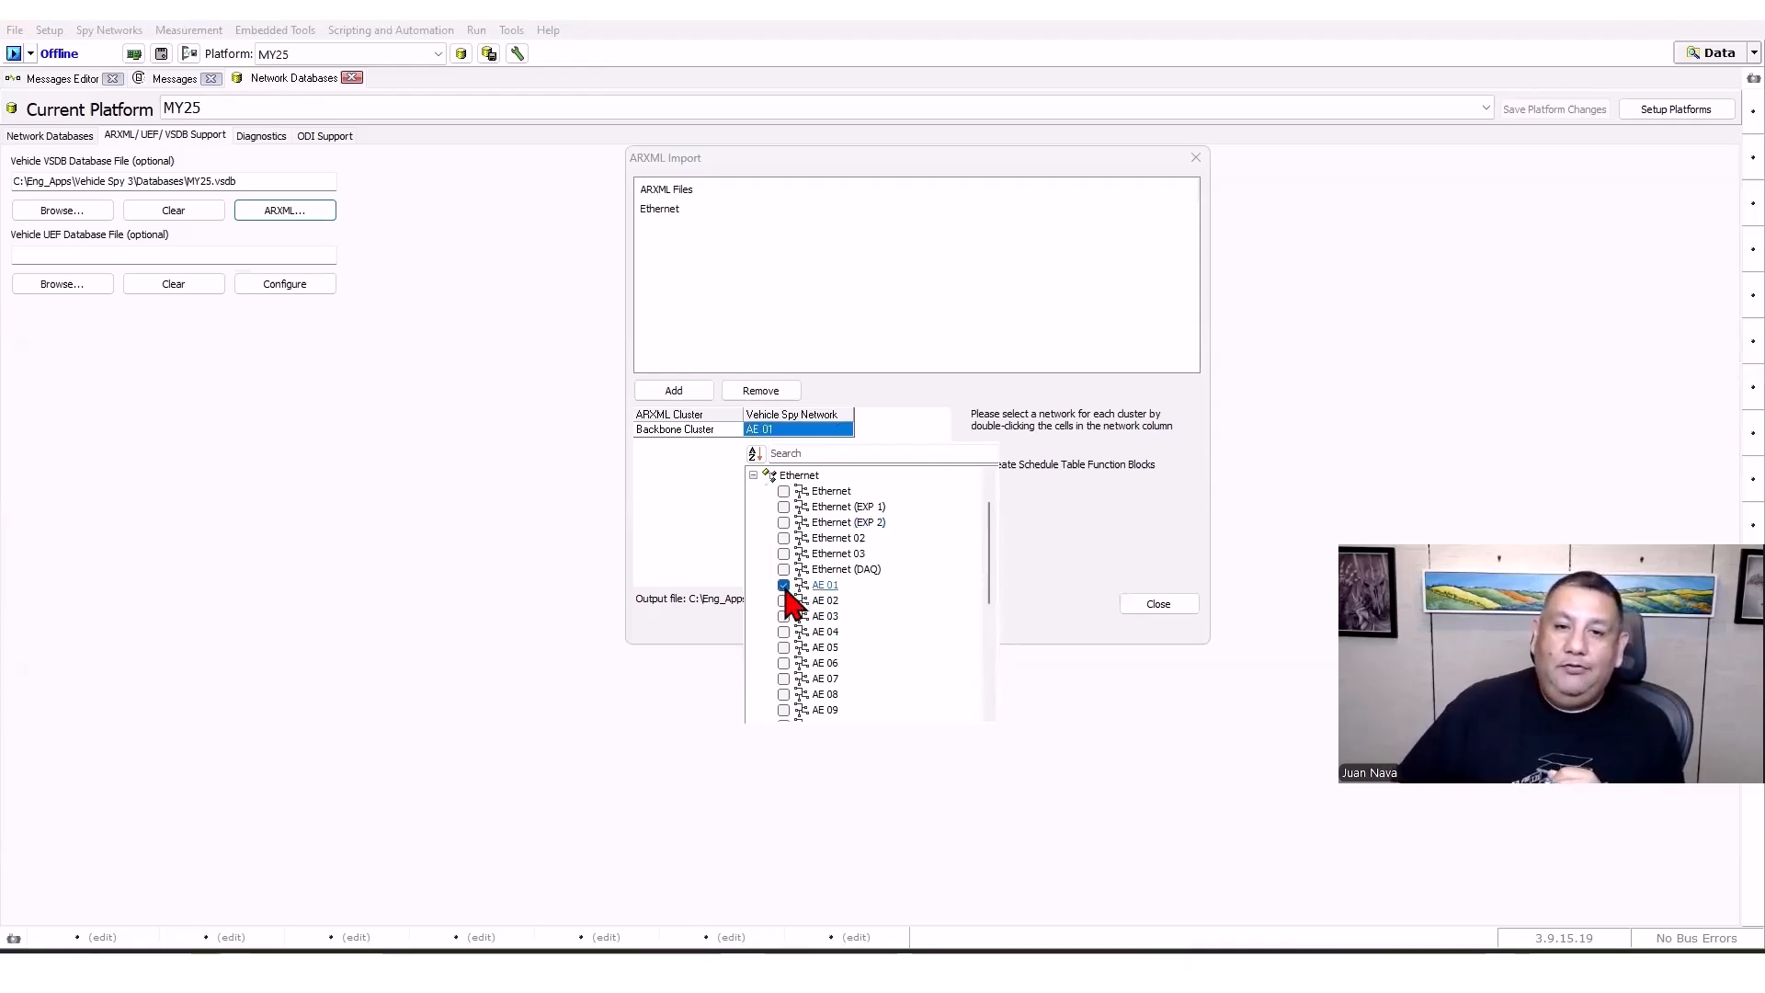
{"action": "left_click", "coordinate": [785, 601]}
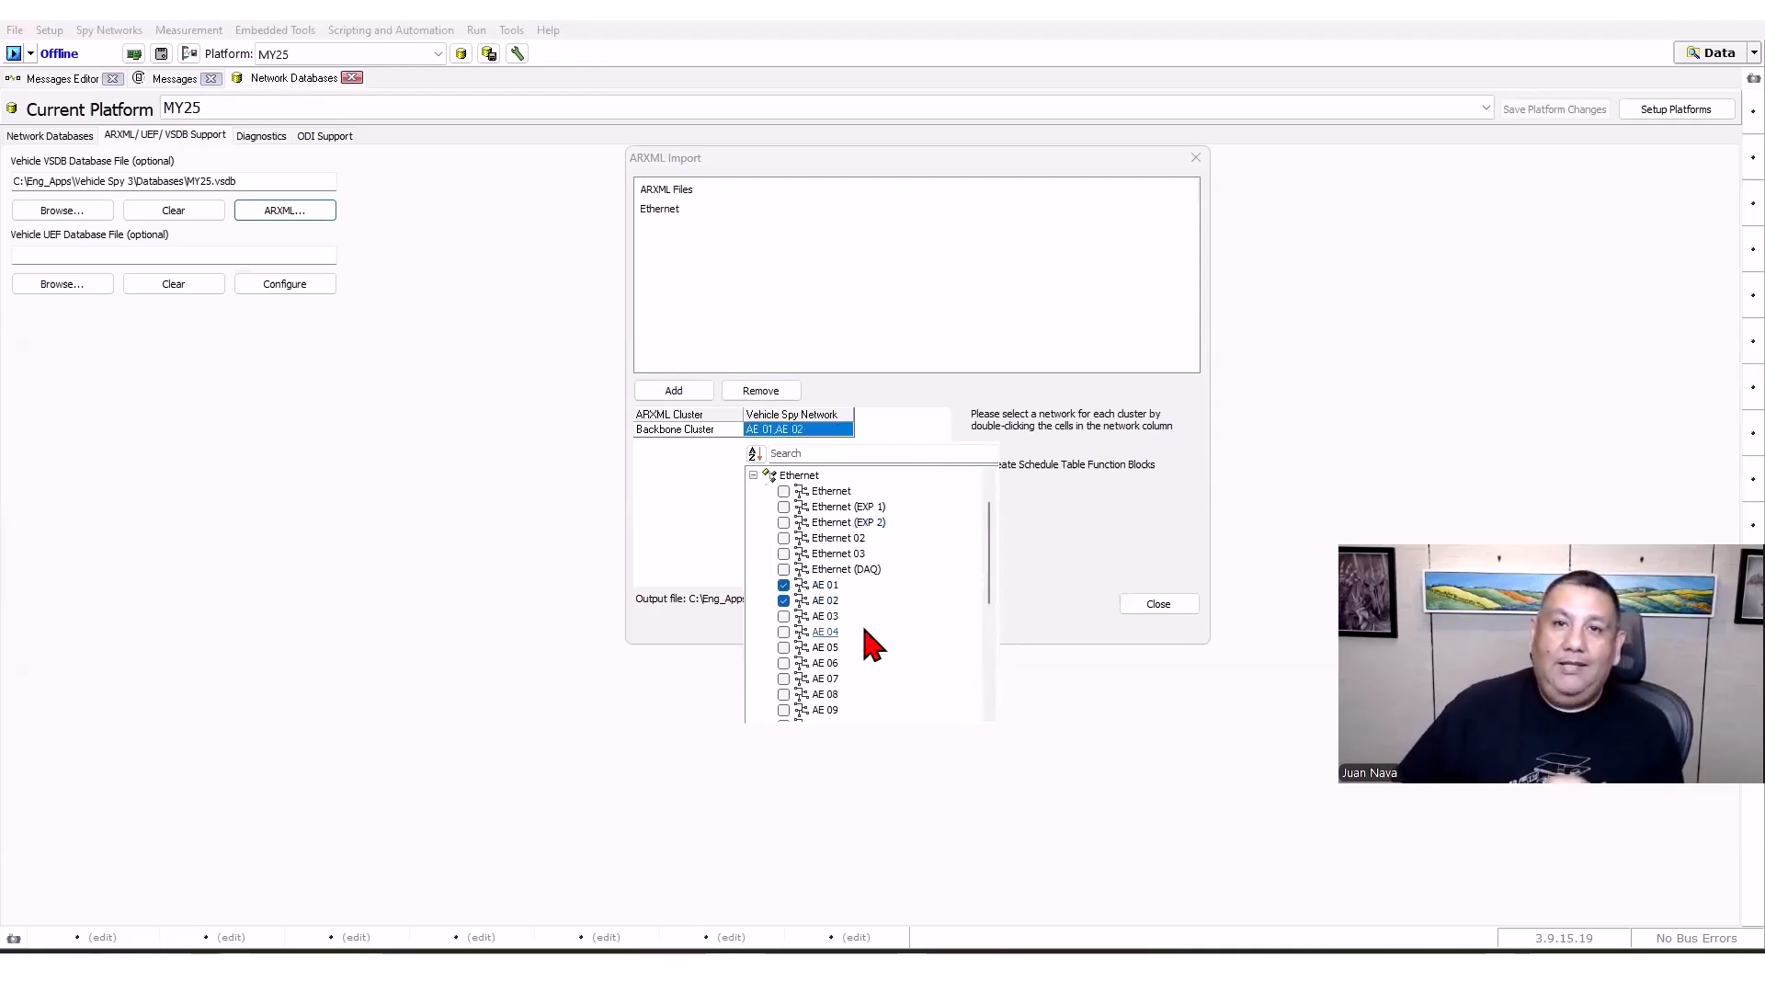
{"action": "left_click", "coordinate": [681, 520]}
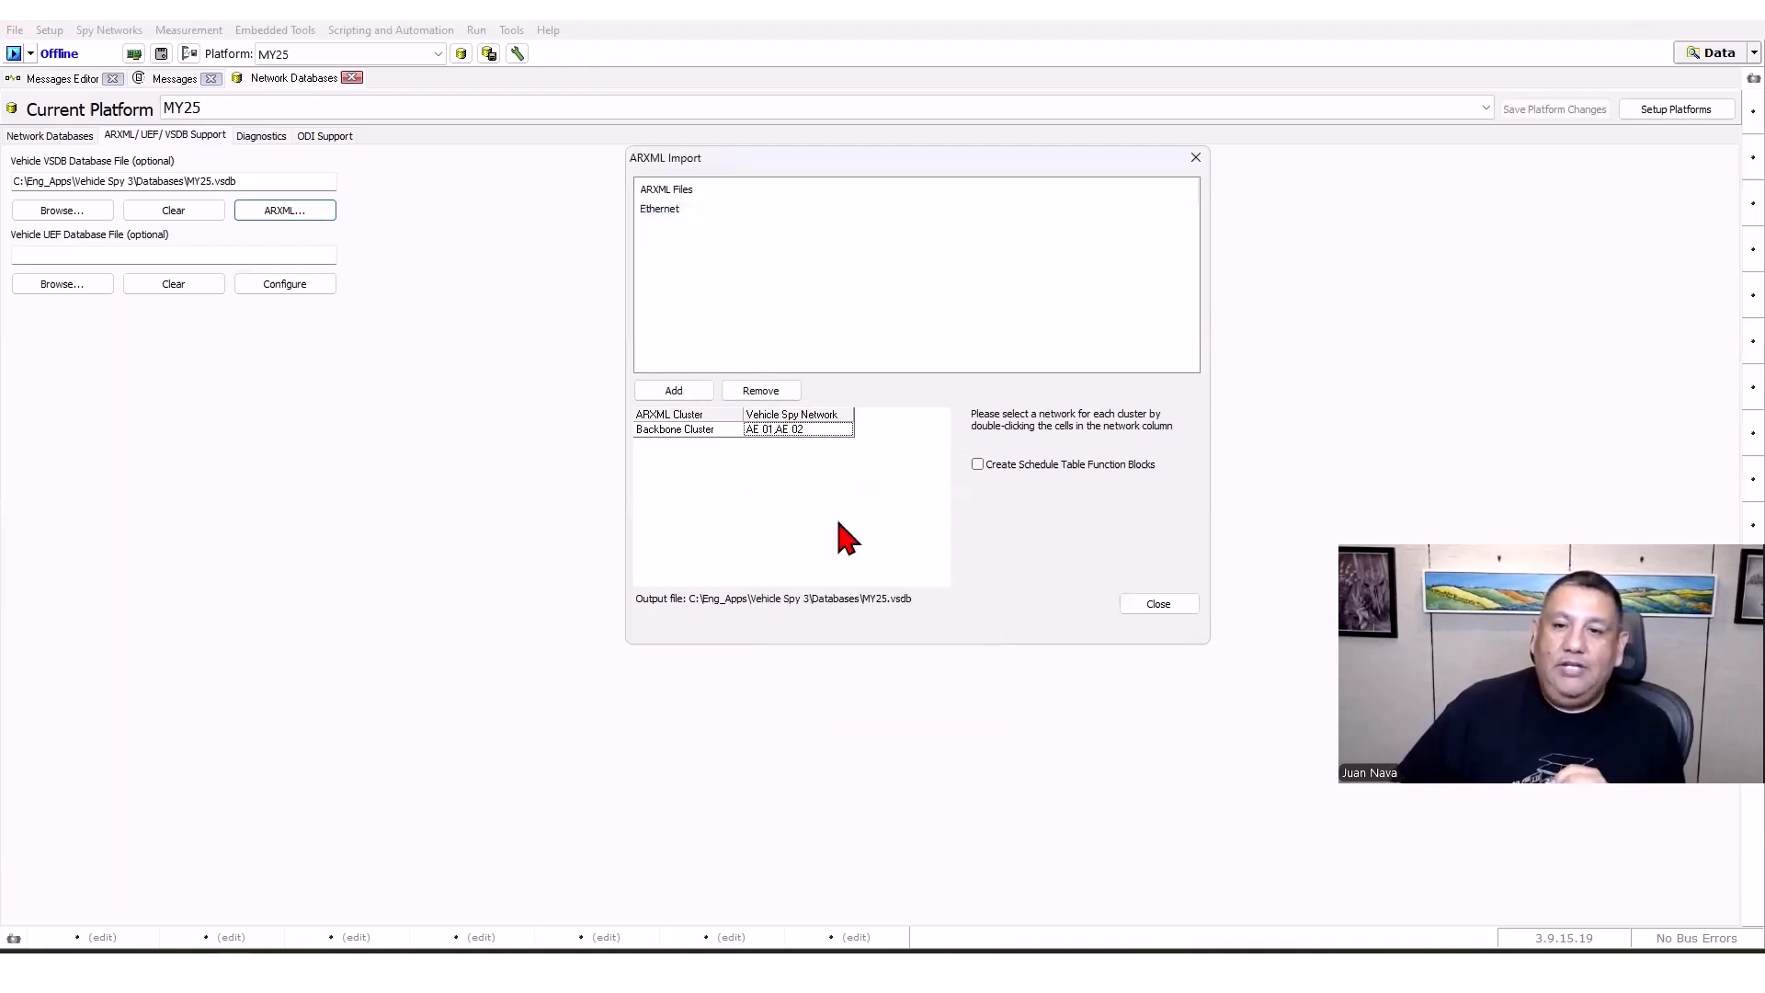
Finish the ARXML import and save the platform changes.
{"action": "left_click", "coordinate": [1159, 605]}
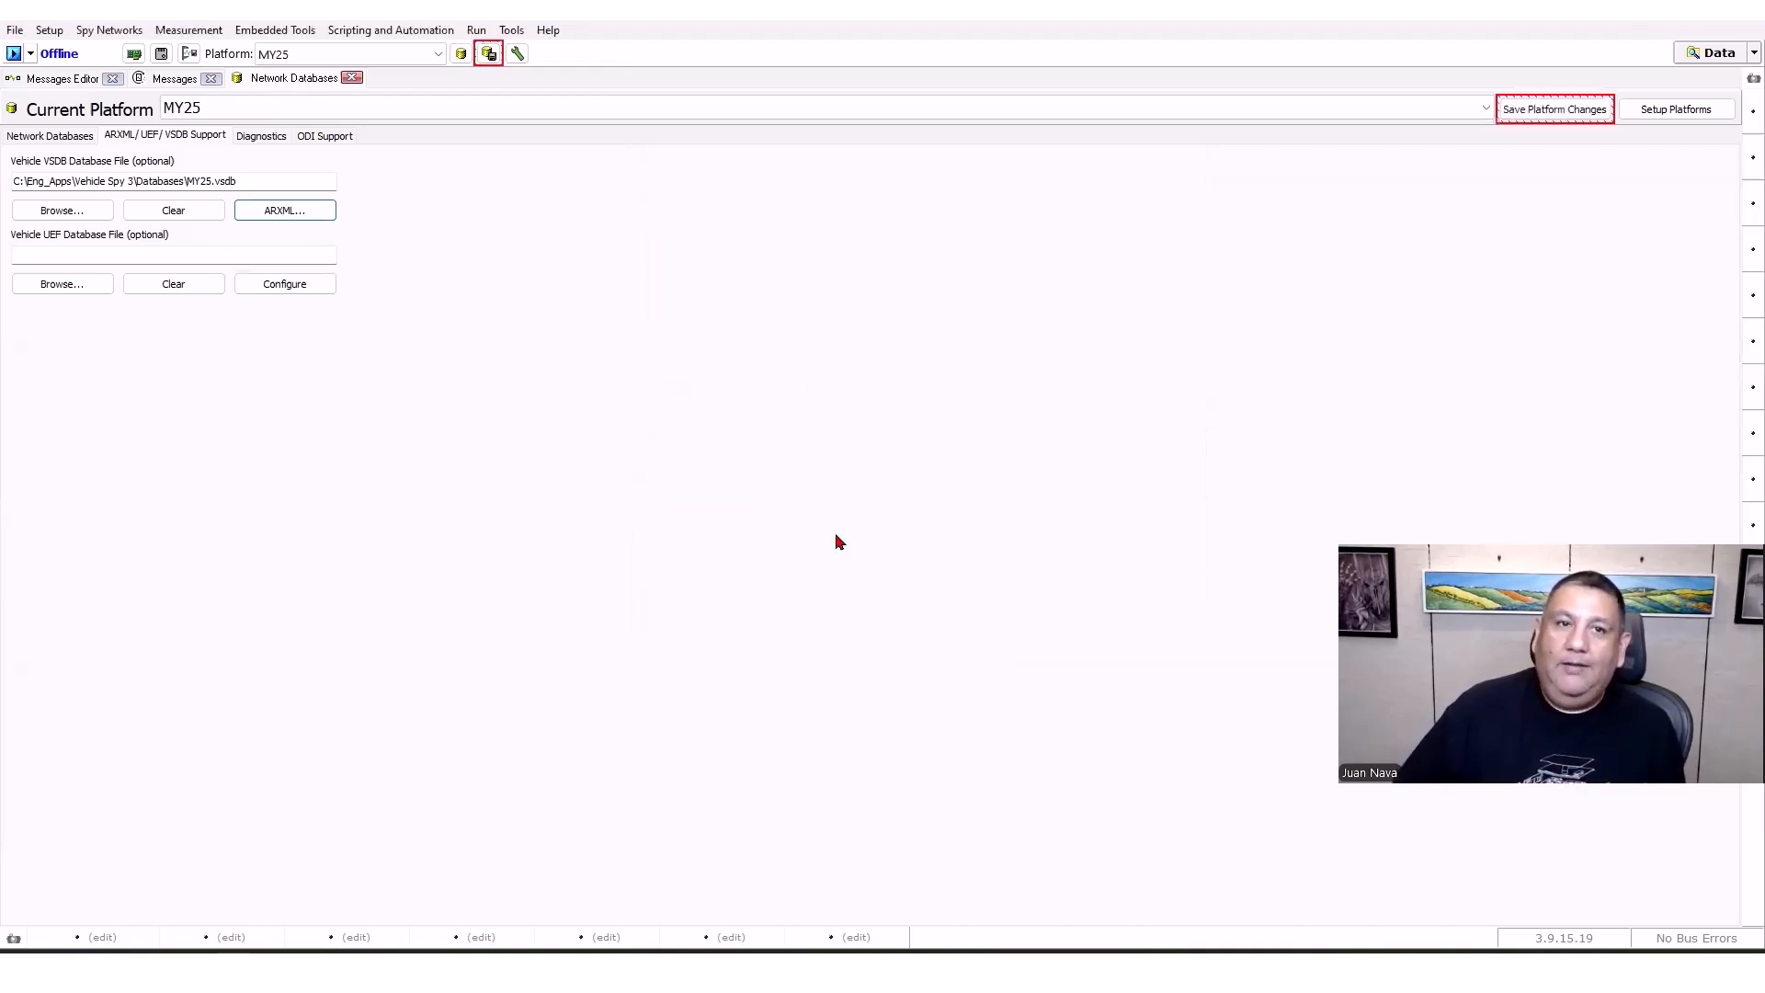
{"action": "left_click", "coordinate": [488, 53]}
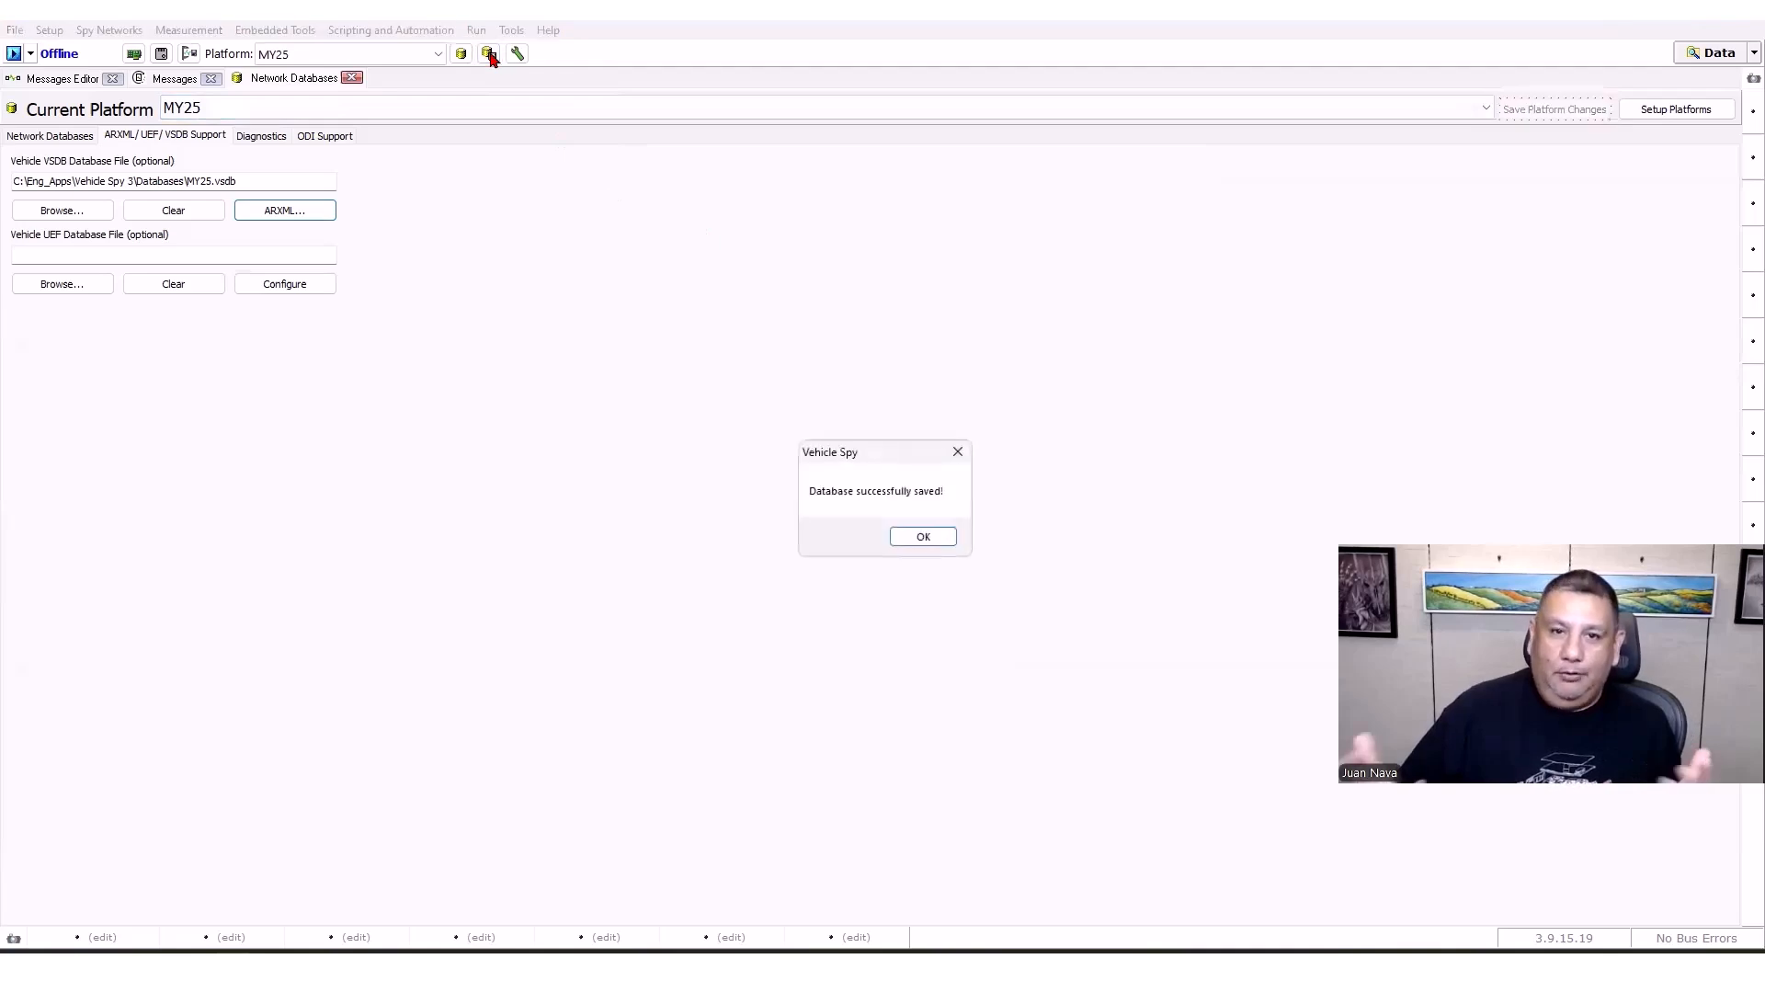
{"action": "left_click", "coordinate": [923, 538]}
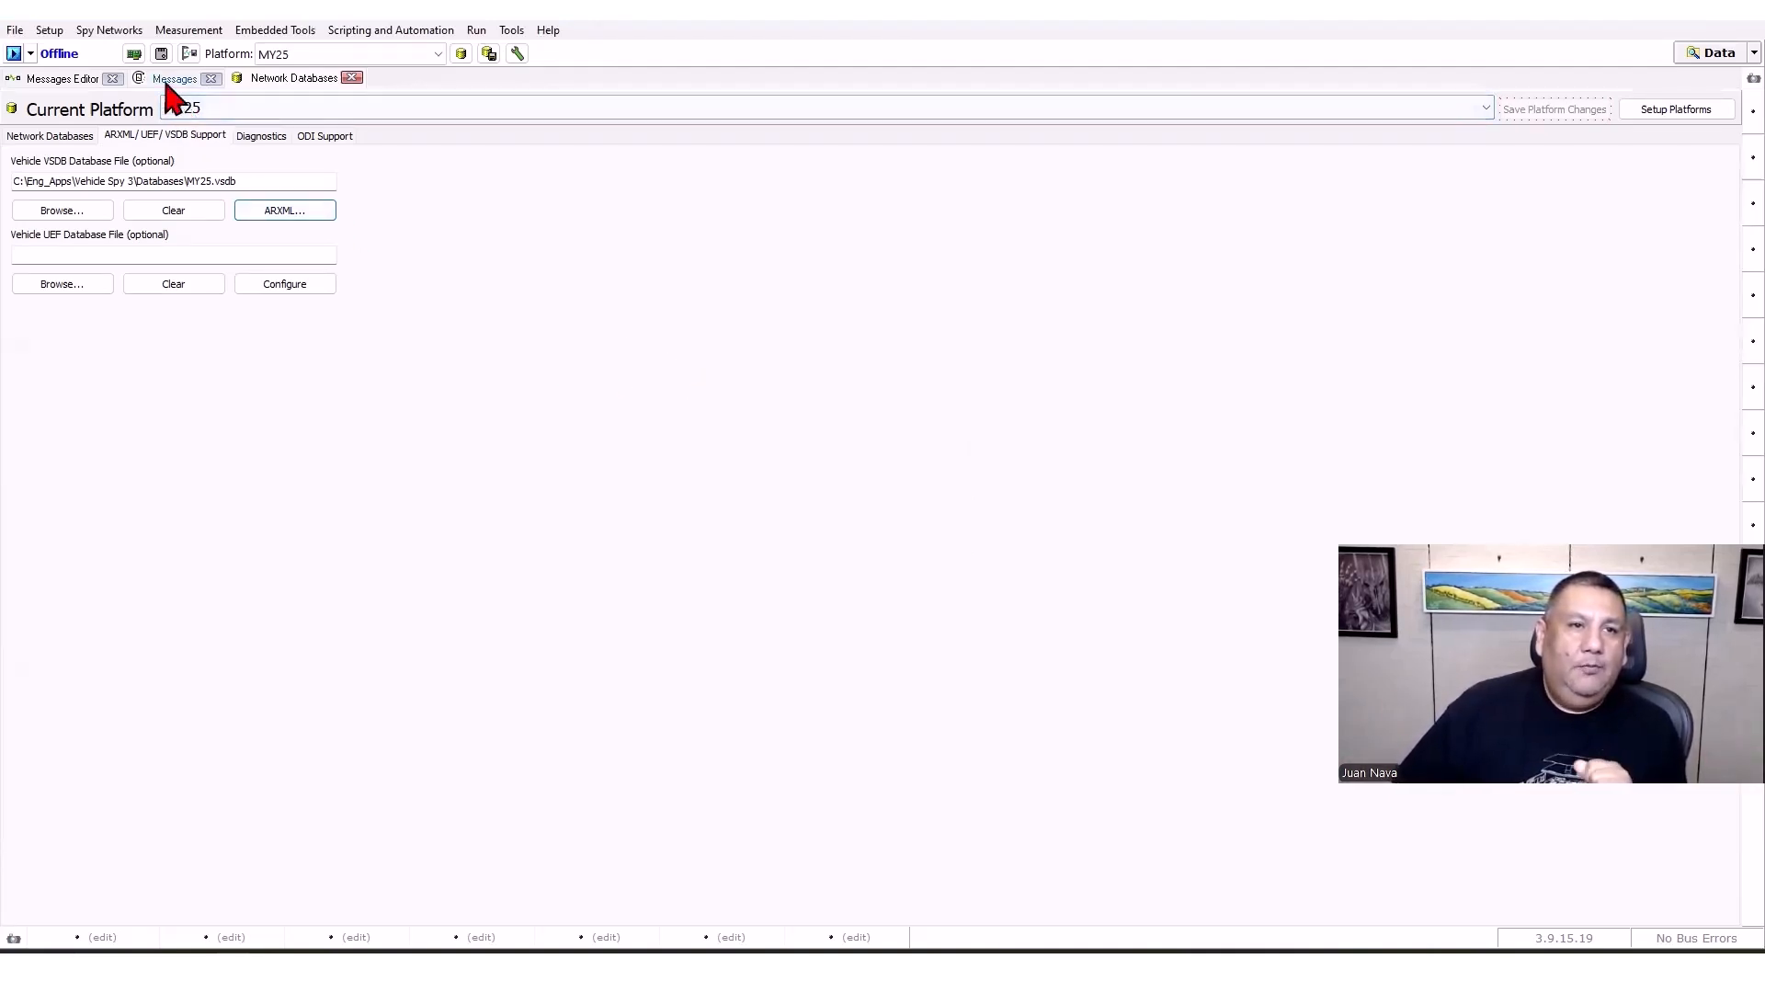
View the database messages on the Ethernet network AE 01 in the Messages Editor.
{"action": "left_click", "coordinate": [64, 79]}
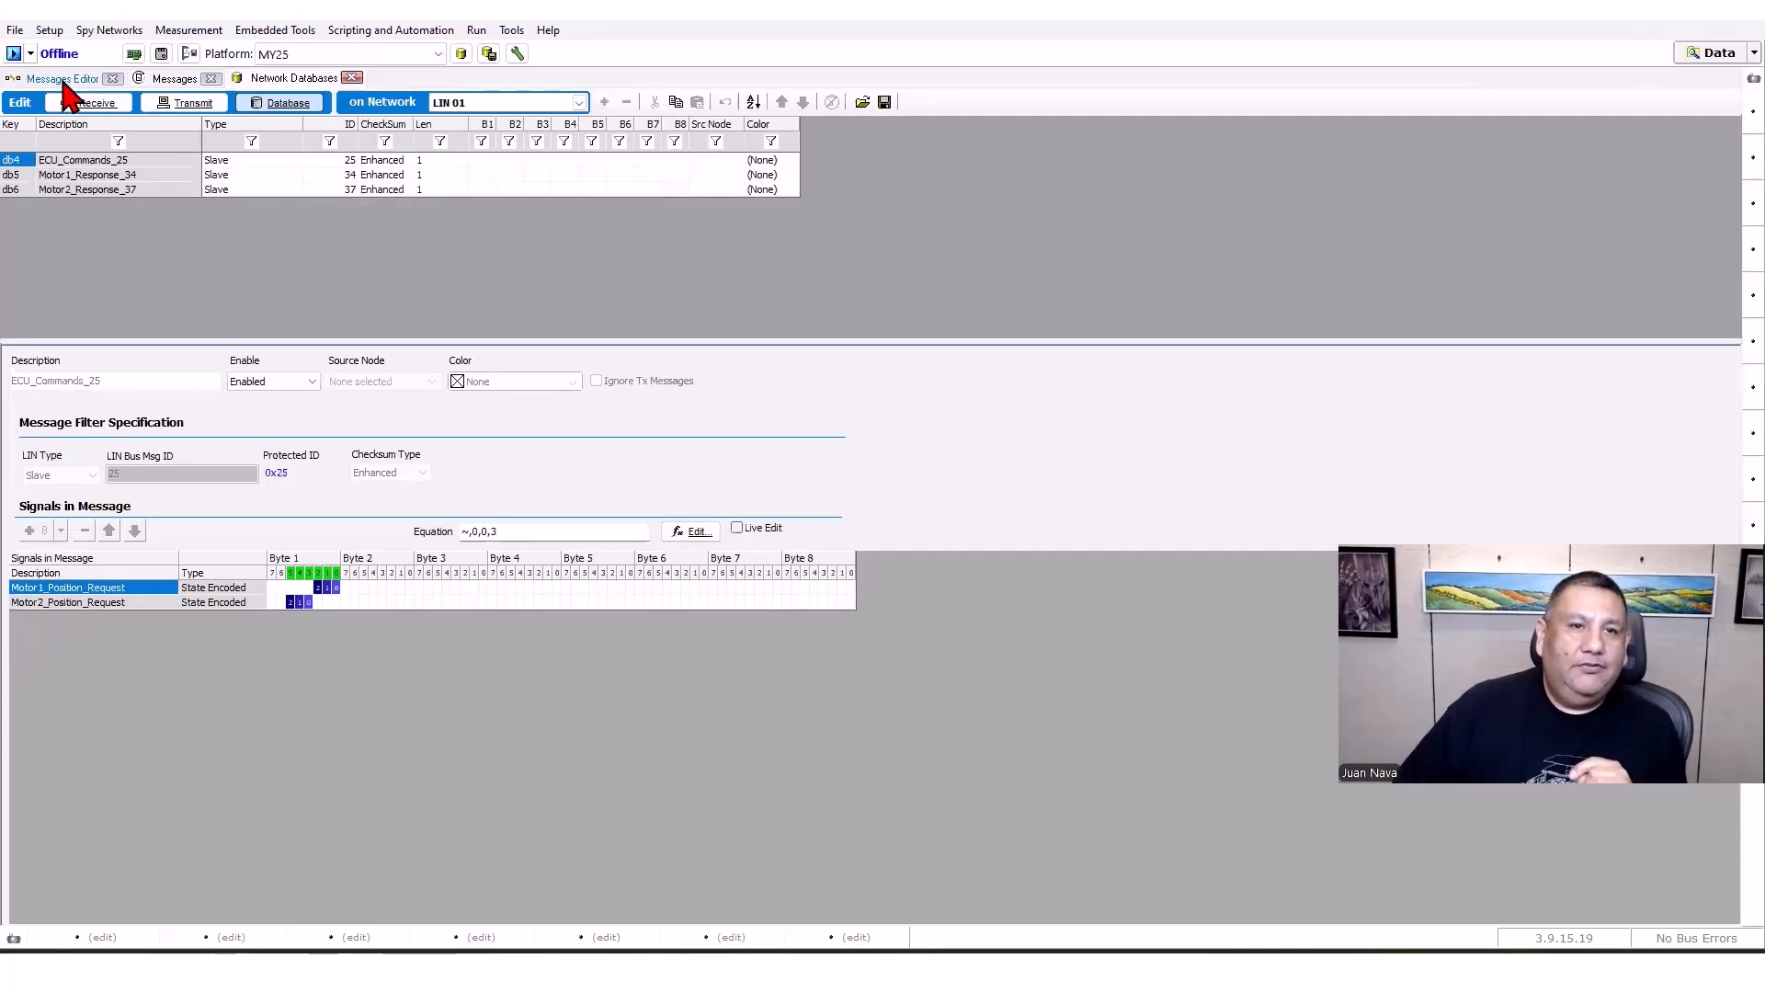
{"action": "left_click", "coordinate": [580, 102]}
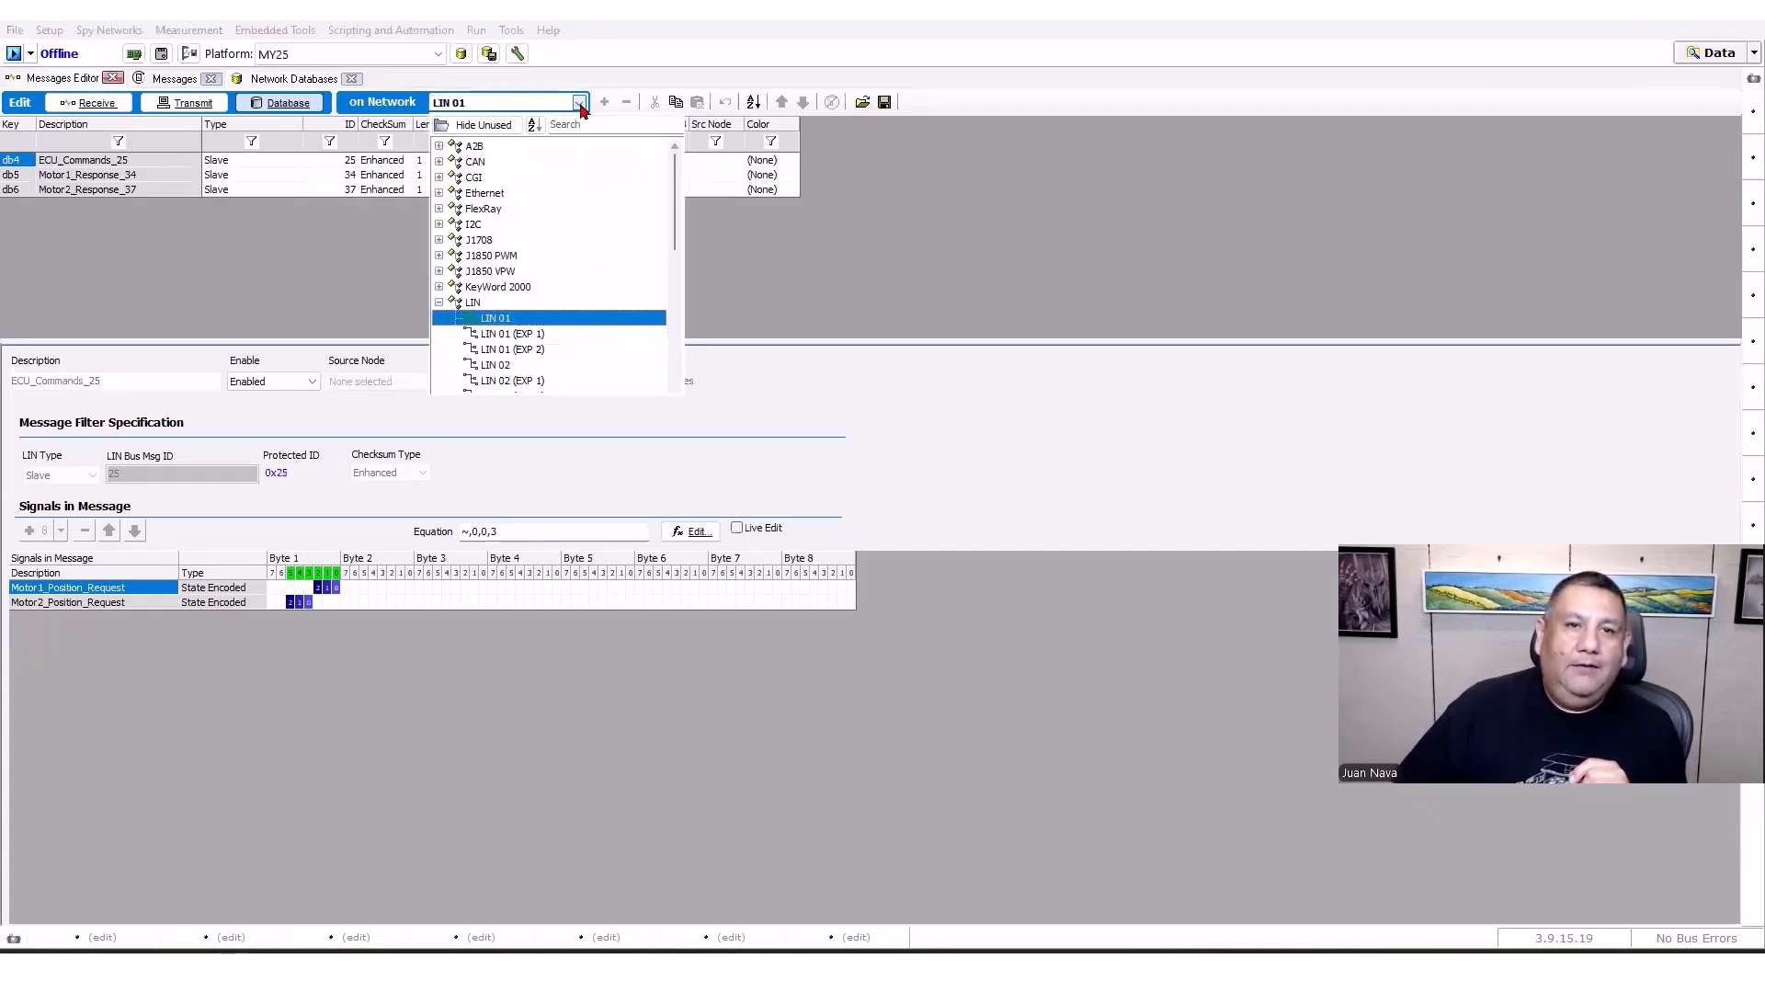
{"action": "left_click", "coordinate": [439, 193]}
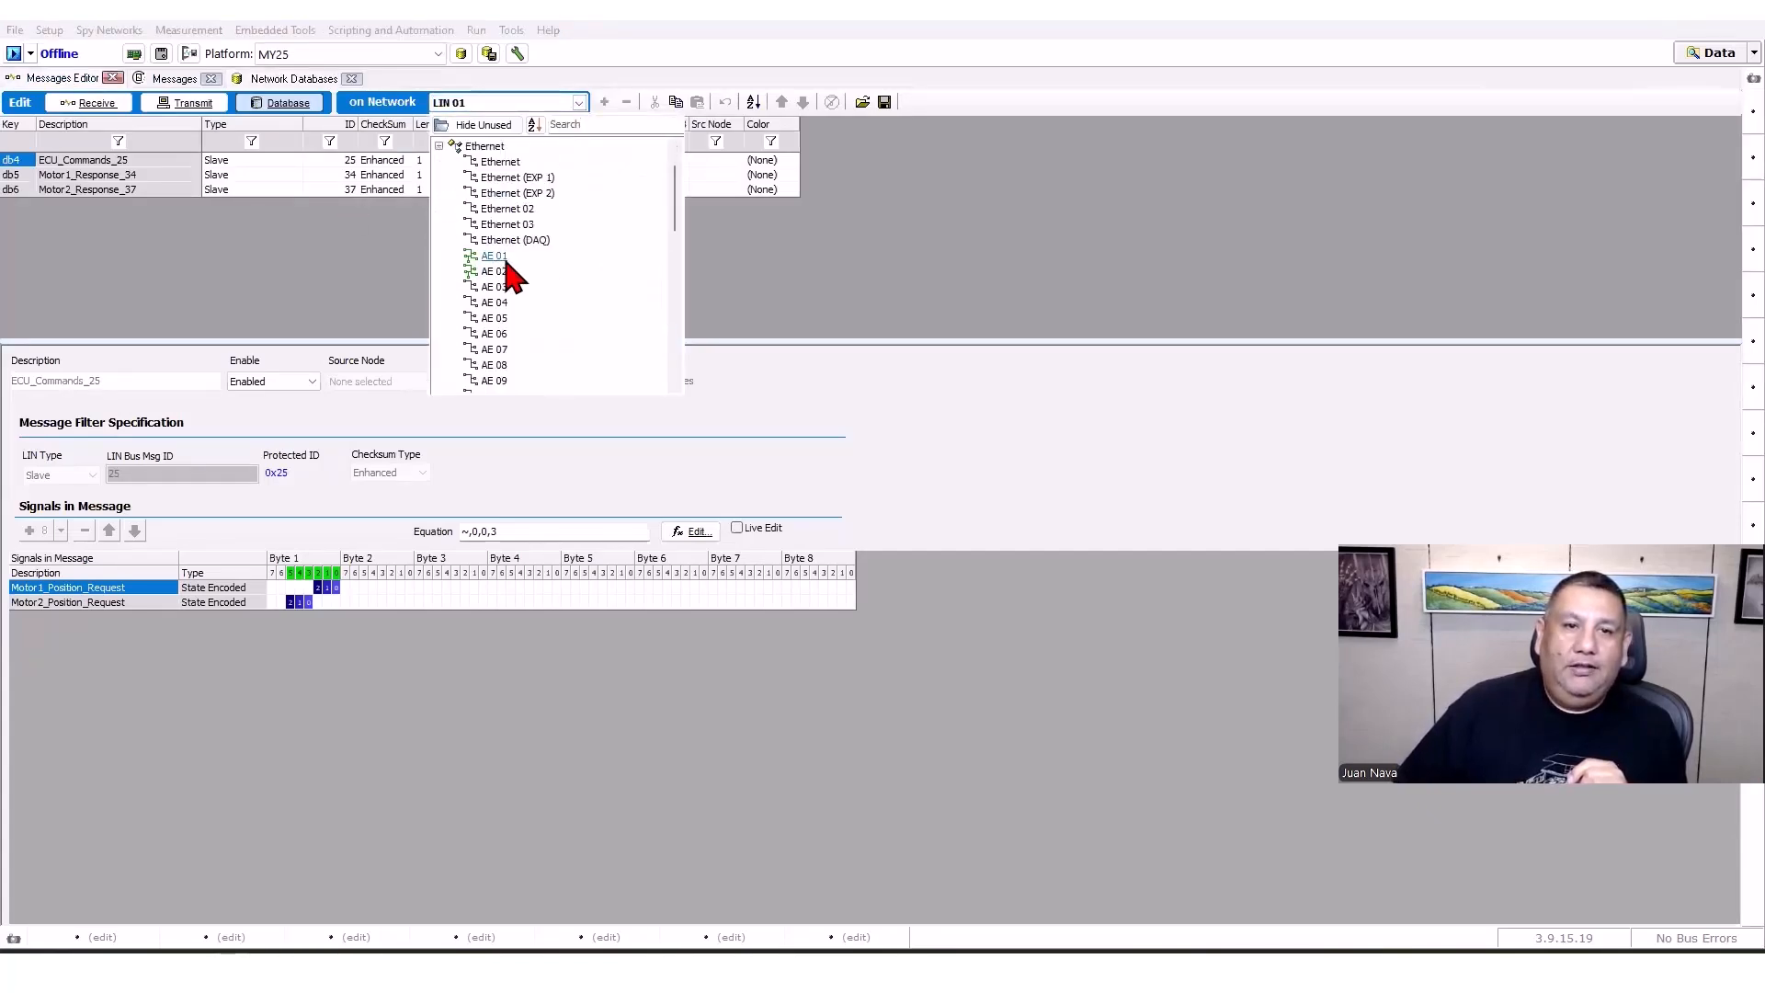
{"action": "left_click", "coordinate": [504, 259]}
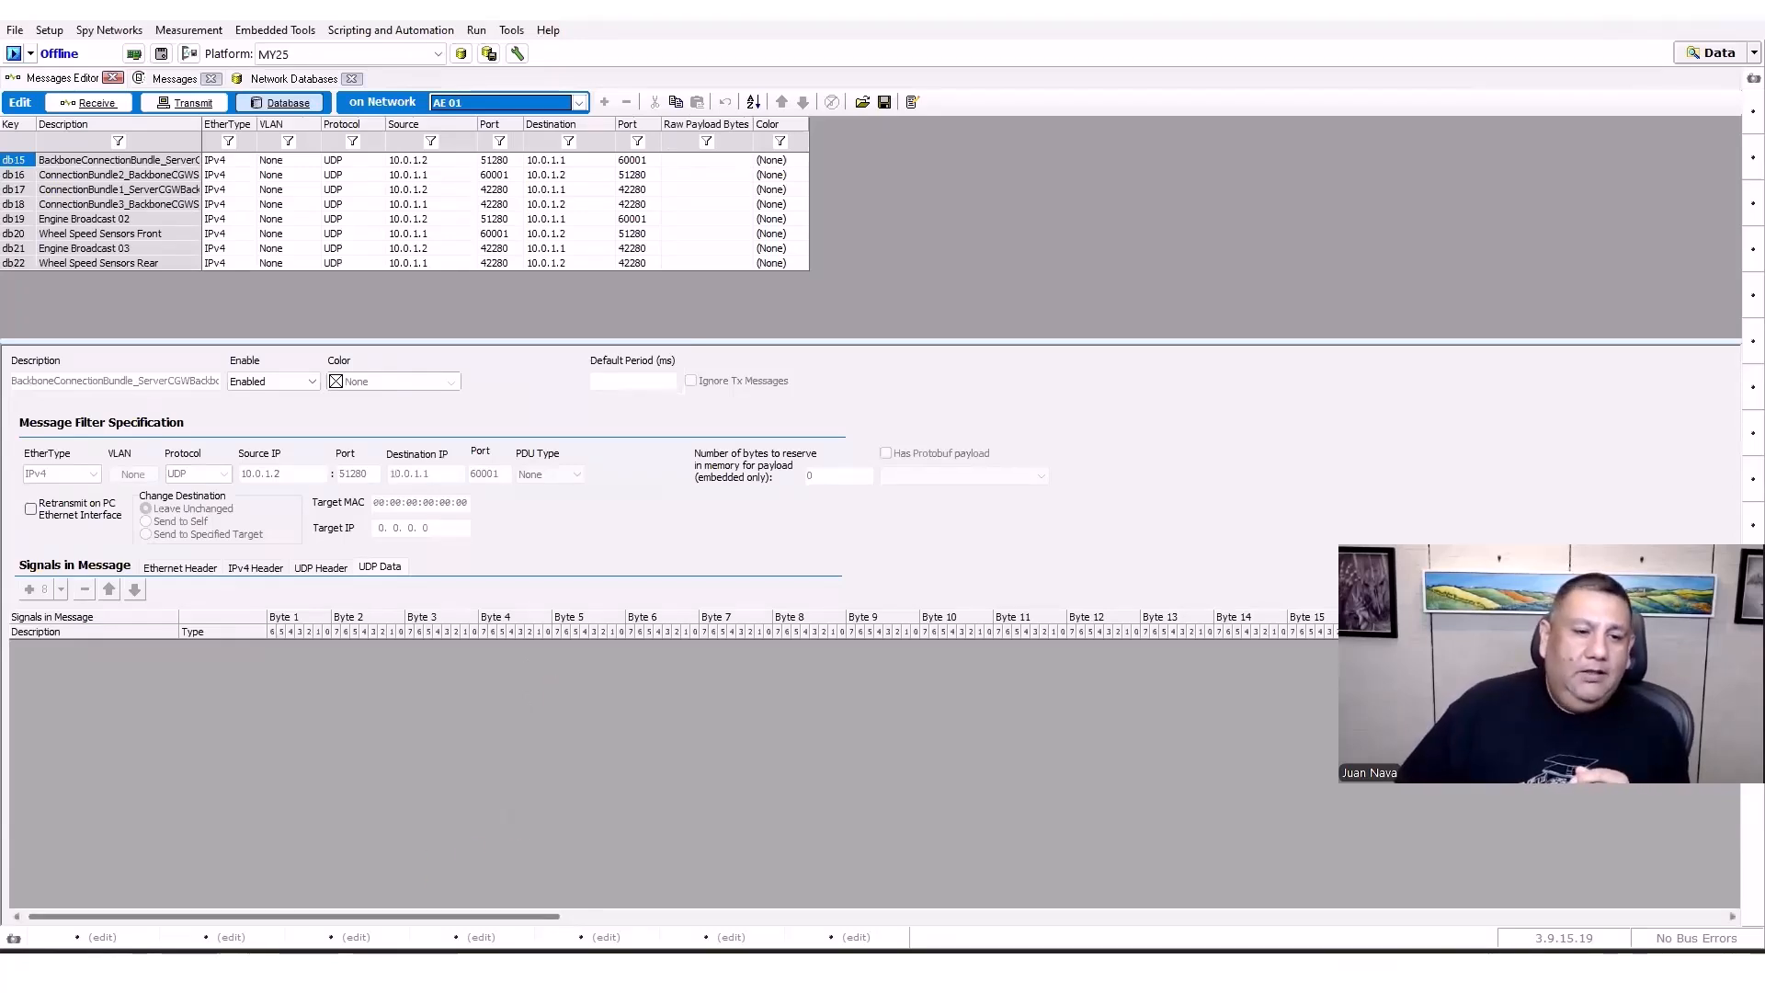
Switch to the web browser, view the 10BASE-T1S Webinar page on YouTube, and browse the Intrepid Control Systems channel's videos.
{"action": "left_click", "coordinate": [99, 864]}
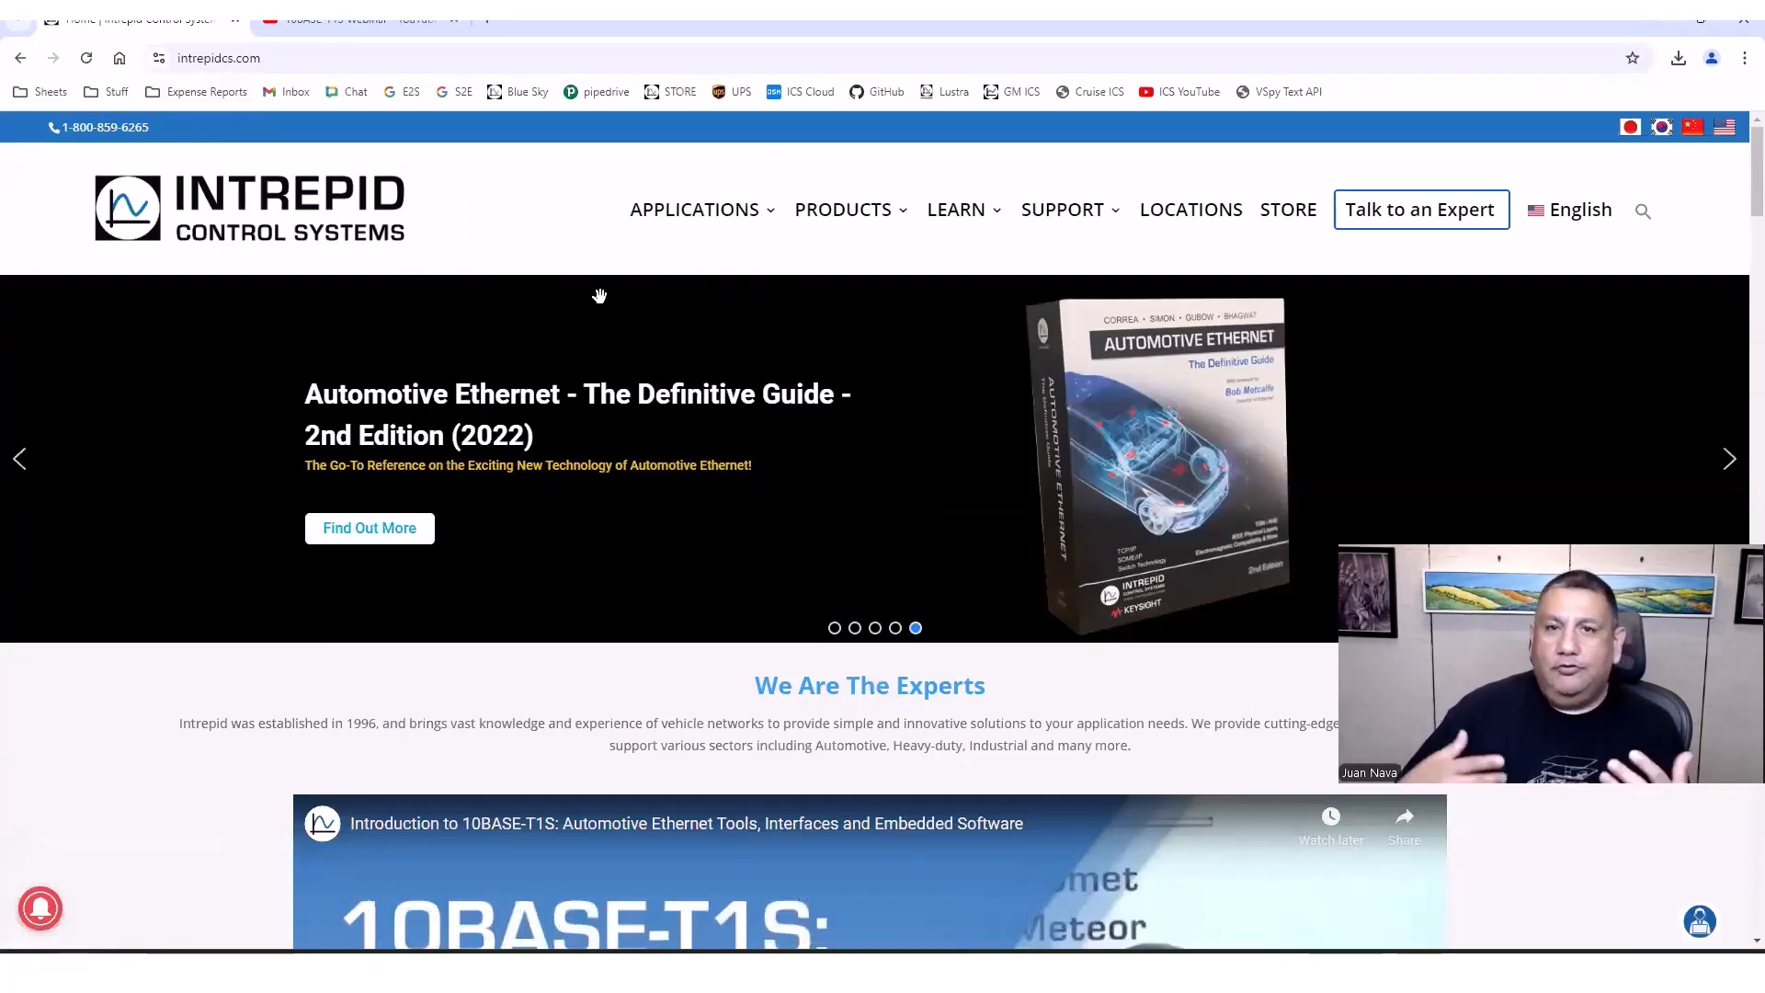
{"action": "left_click", "coordinate": [368, 22]}
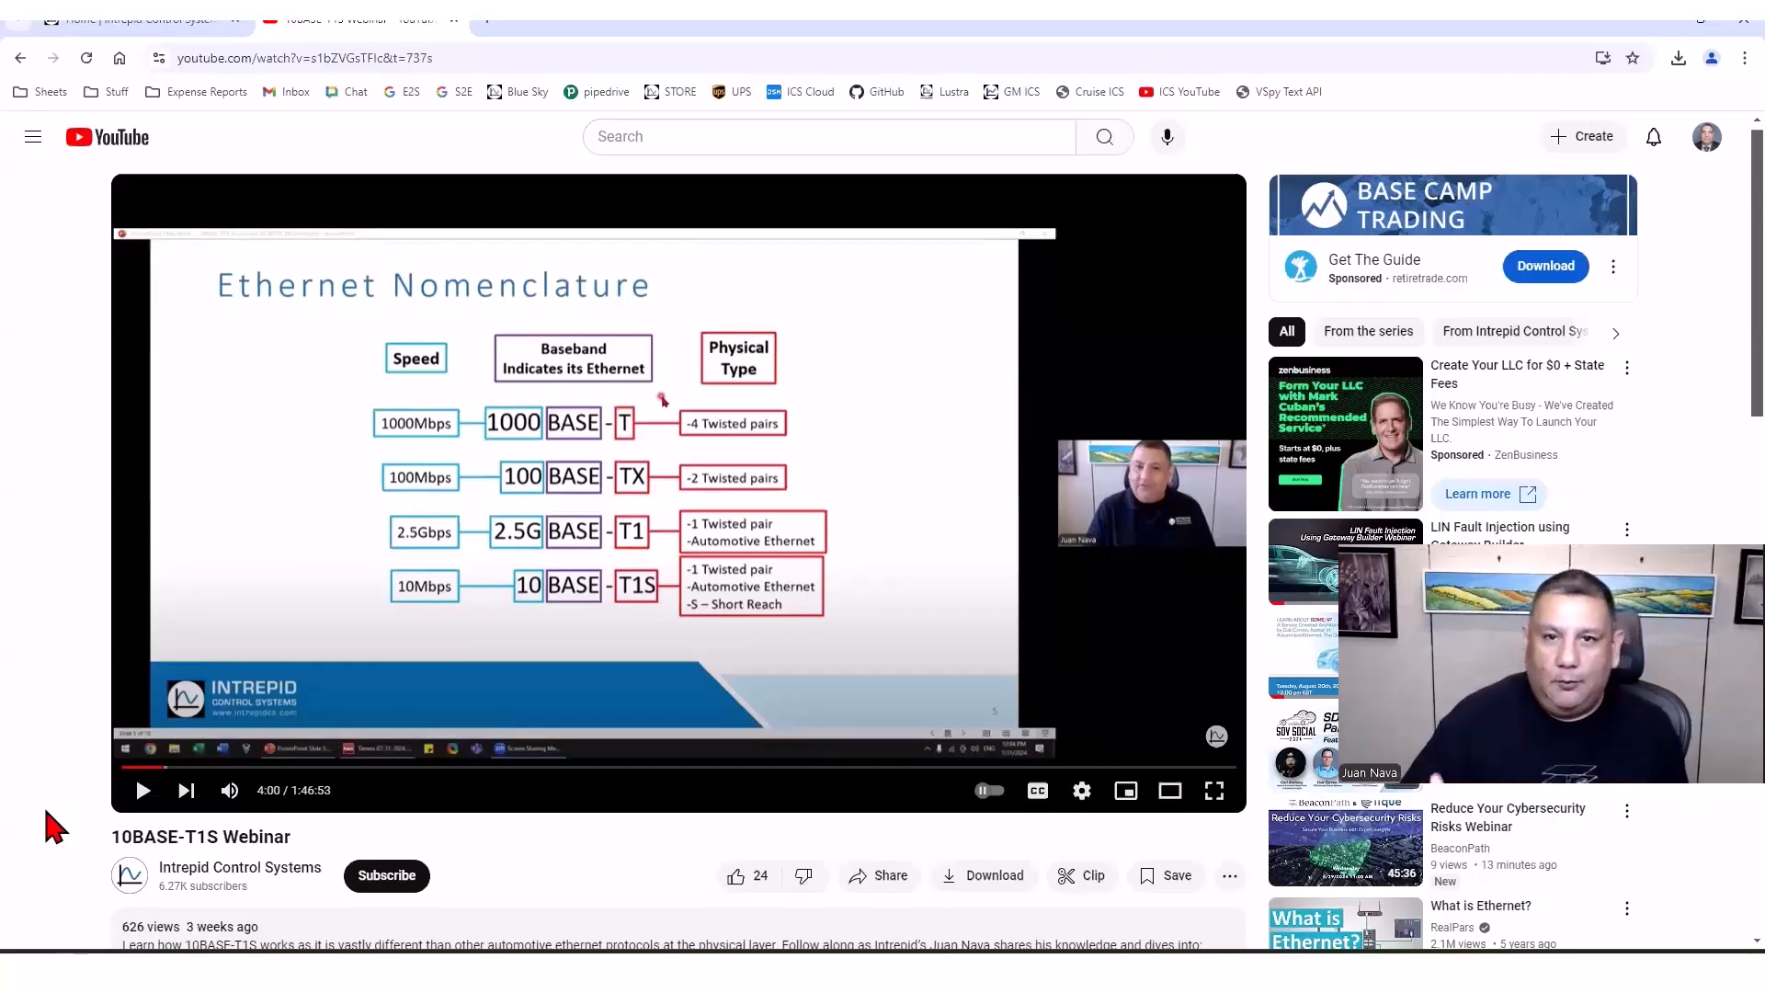
{"action": "scroll", "coordinate": [46, 597], "scroll_direction": "down", "scroll_amount": 2}
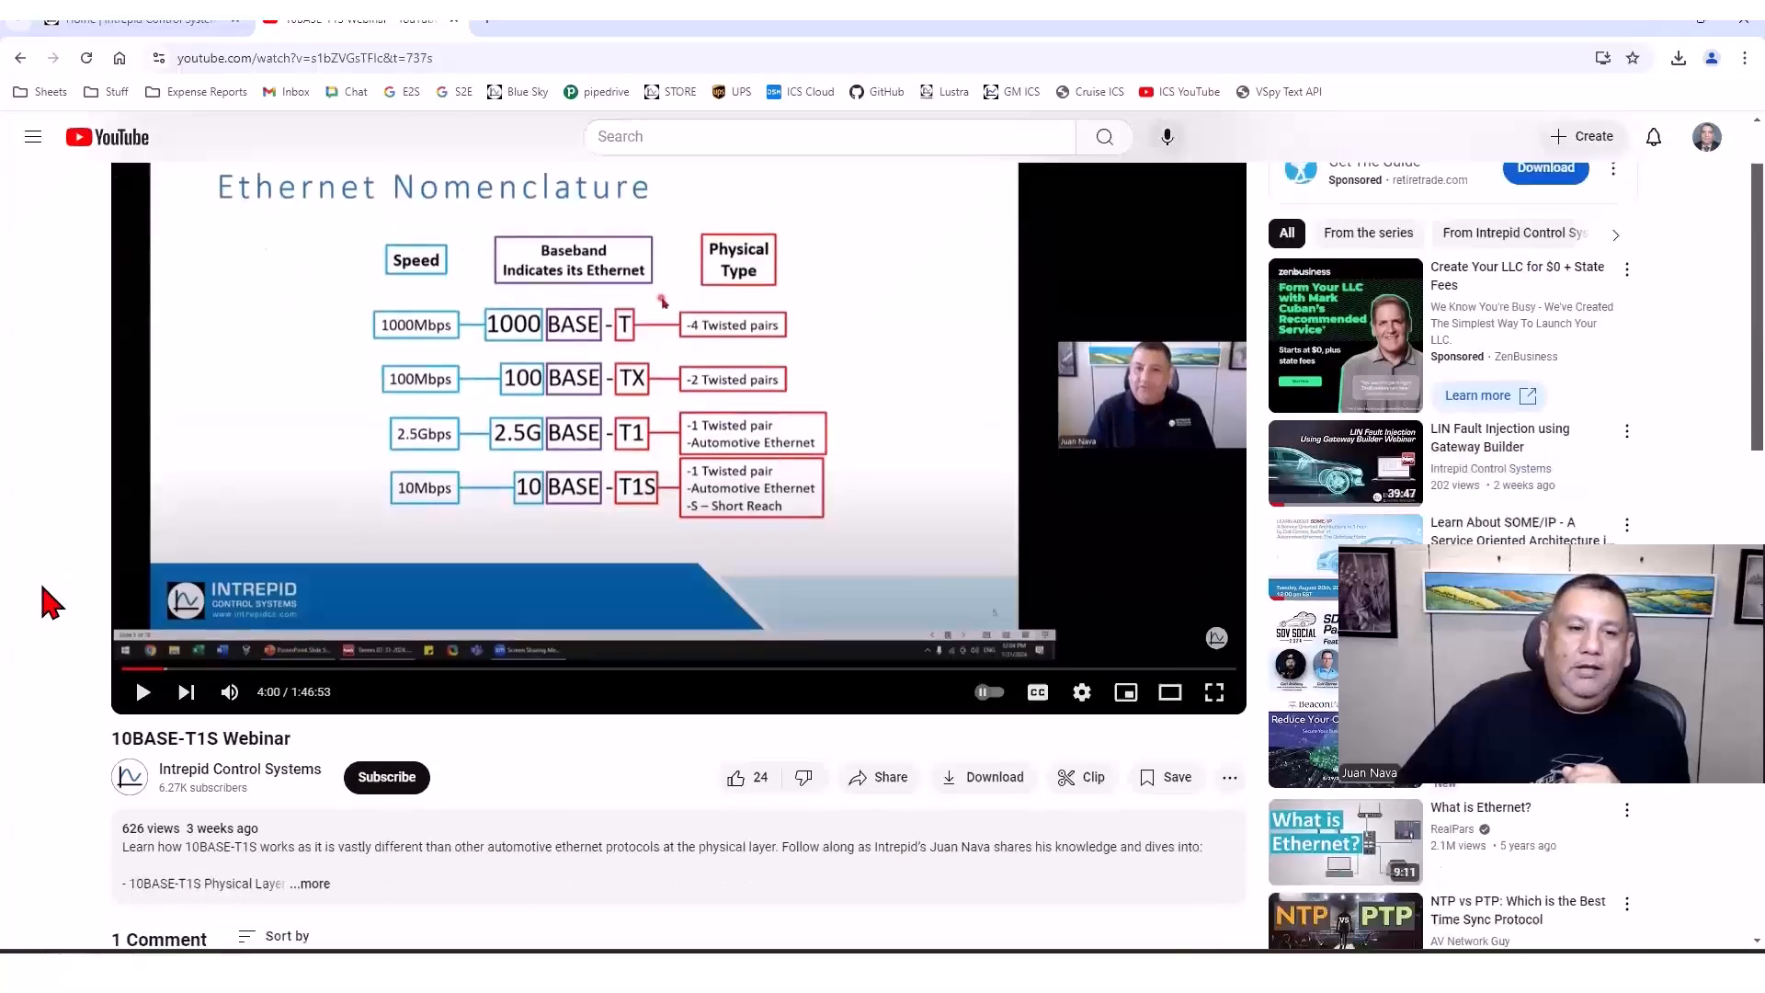
{"action": "left_click", "coordinate": [202, 685]}
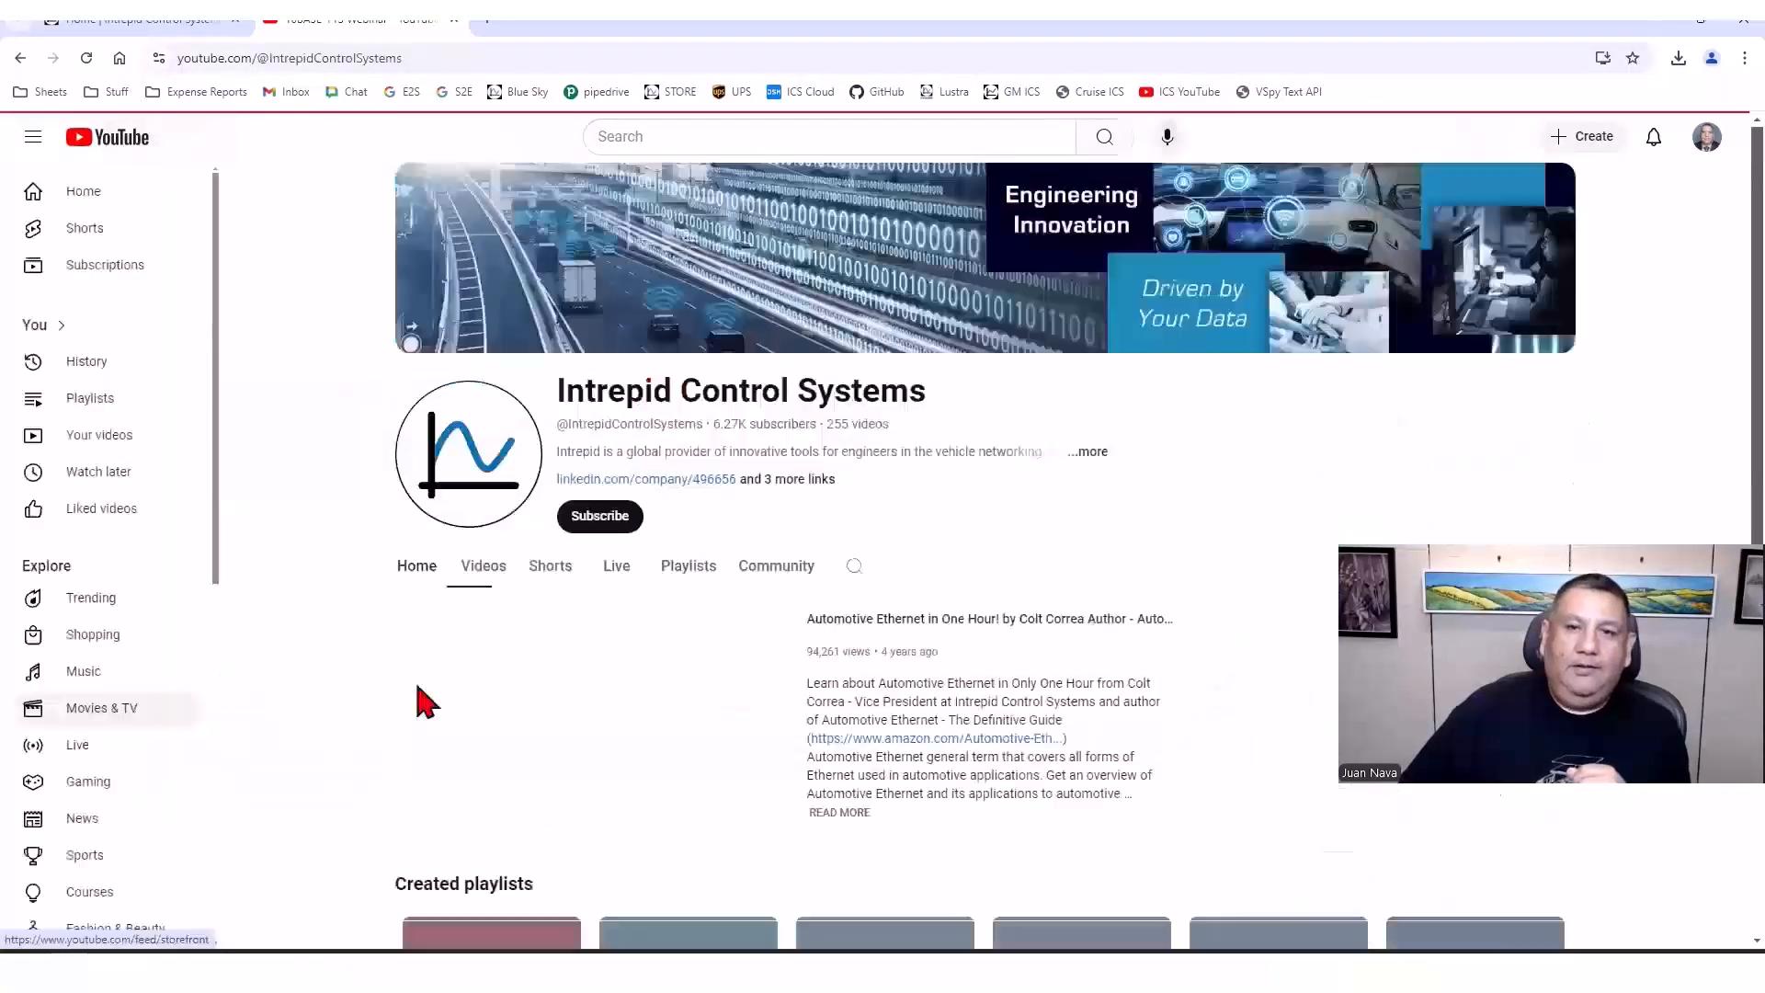
{"action": "left_click", "coordinate": [479, 565]}
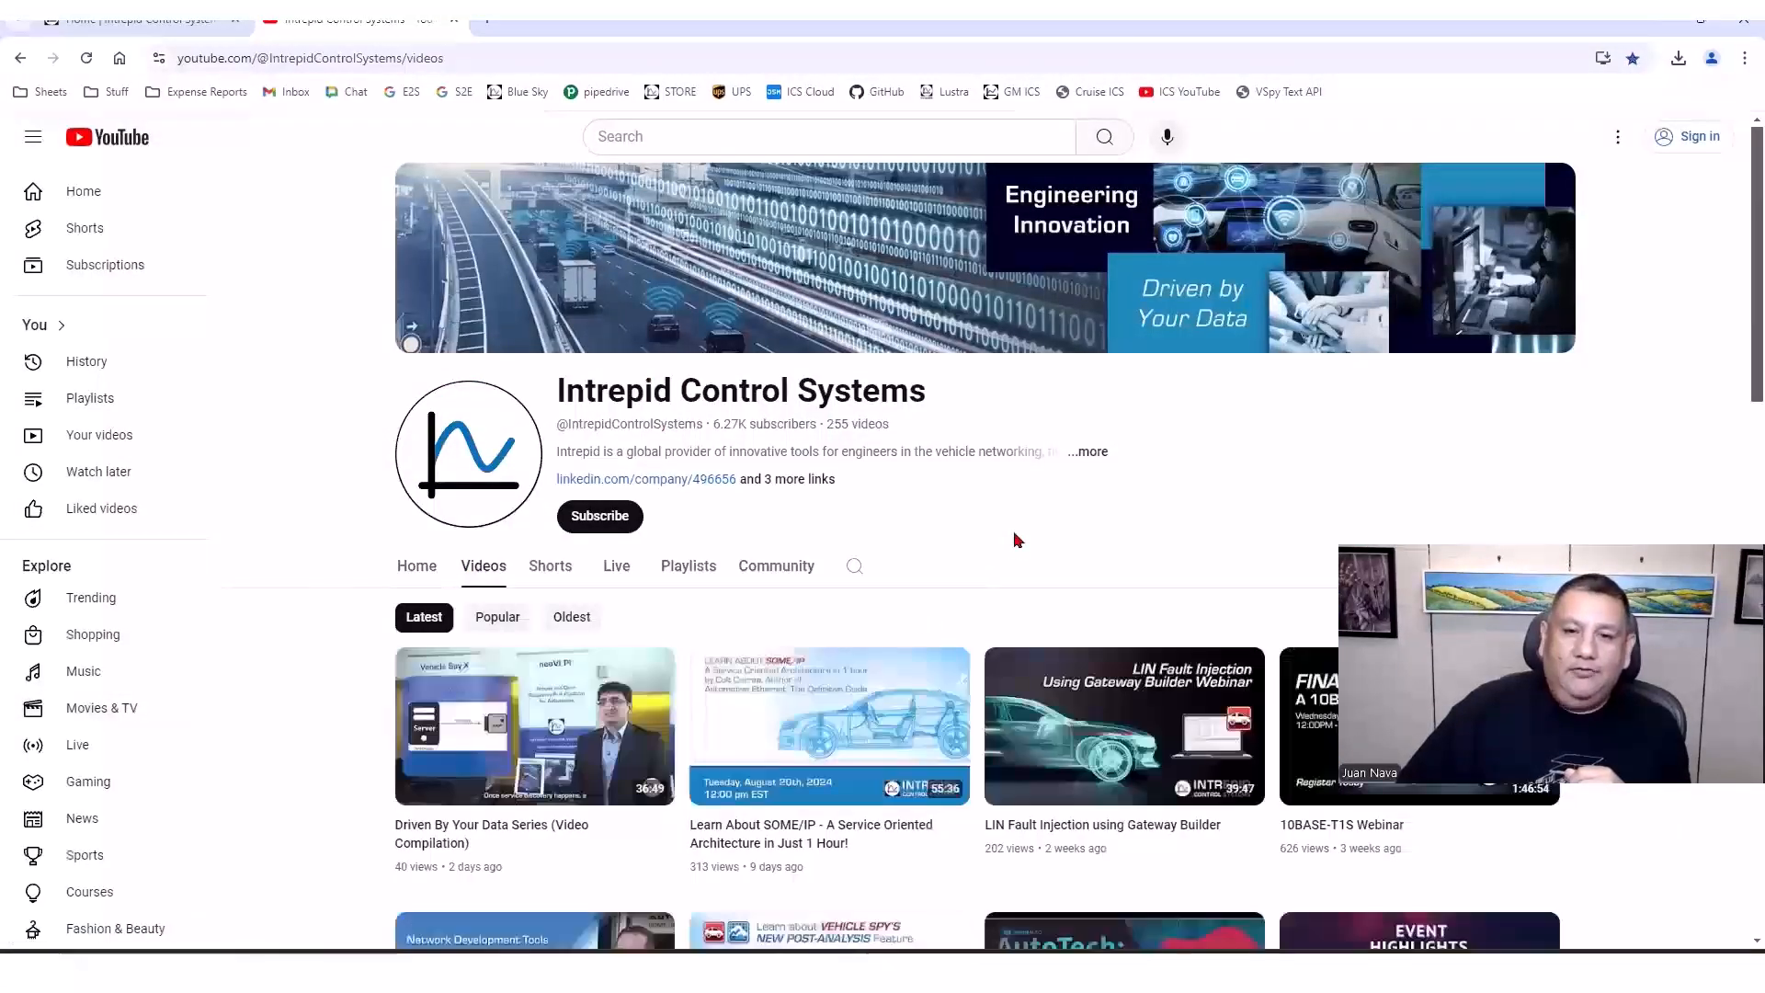
{"action": "scroll", "coordinate": [1018, 550], "scroll_direction": "down", "scroll_amount": 3}
{"action": "scroll", "coordinate": [504, 634], "scroll_direction": "down", "scroll_amount": 2}
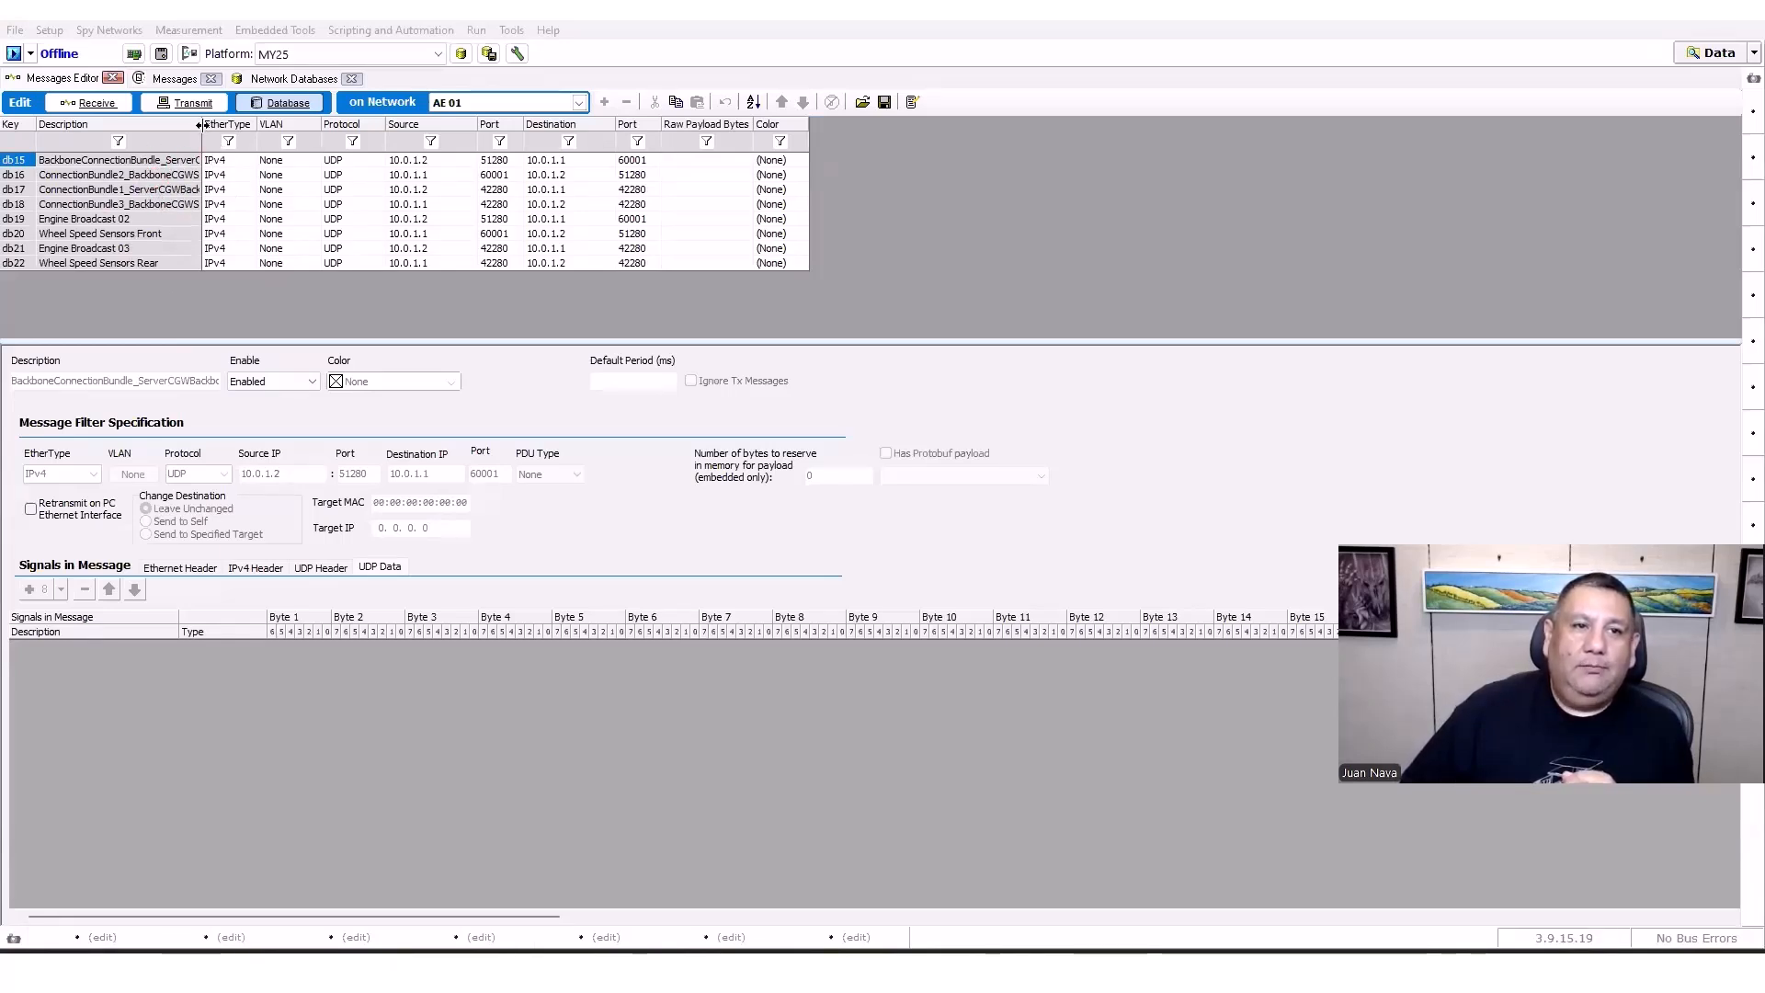
Widen the AE 01 message descriptions in Vehicle Spy and examine the signals of Wheel Speed Sensors Front and Engine Broadcast 03.
{"action": "left_click_drag", "start_coordinate": [201, 125], "coordinate": [260, 124]}
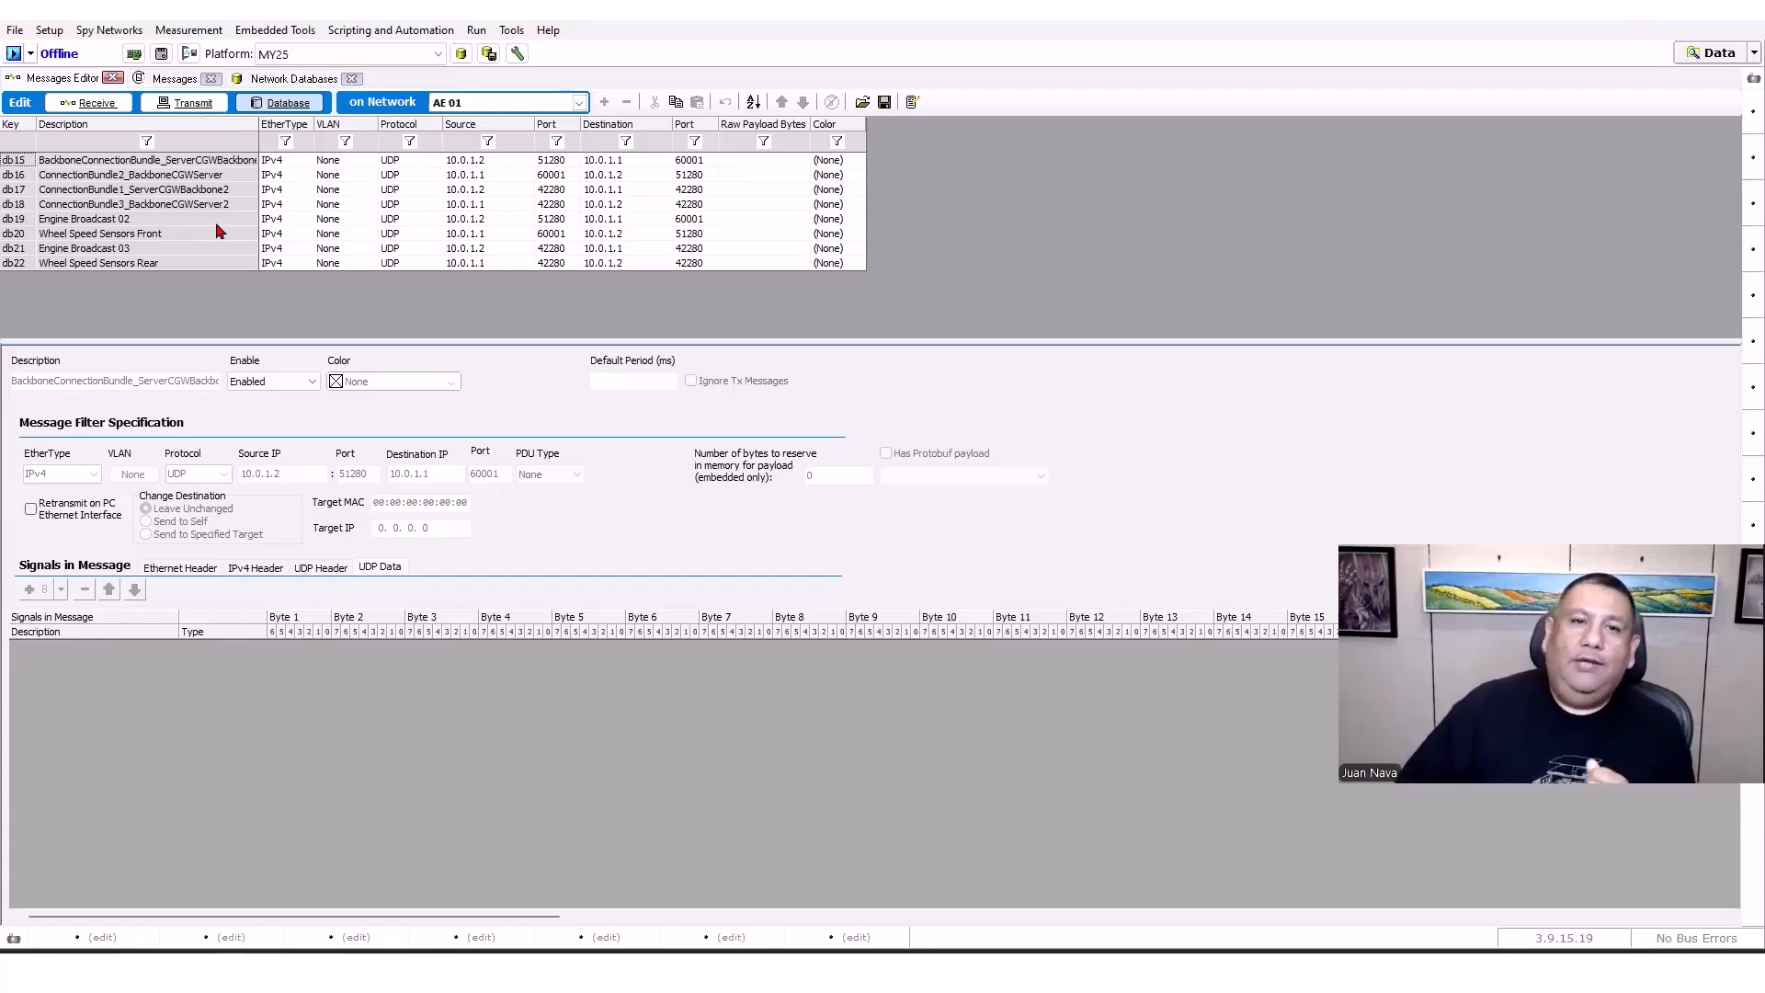
{"action": "left_click", "coordinate": [205, 163]}
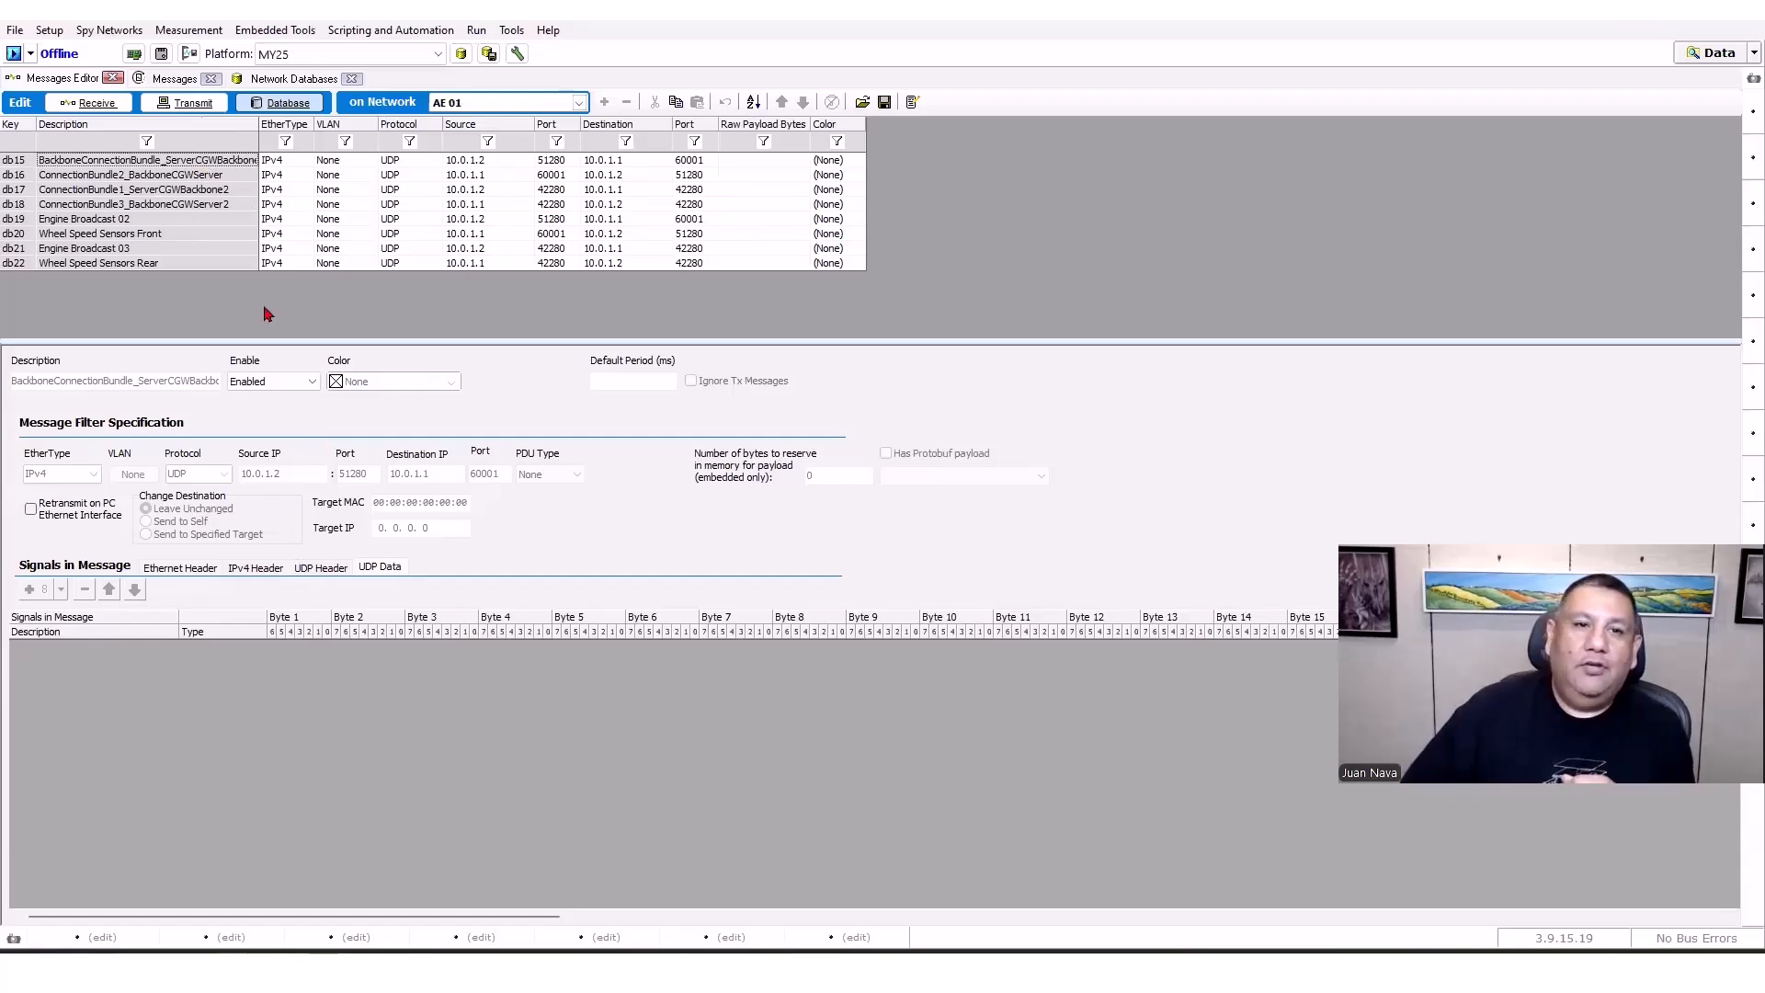
{"action": "left_click", "coordinate": [165, 235]}
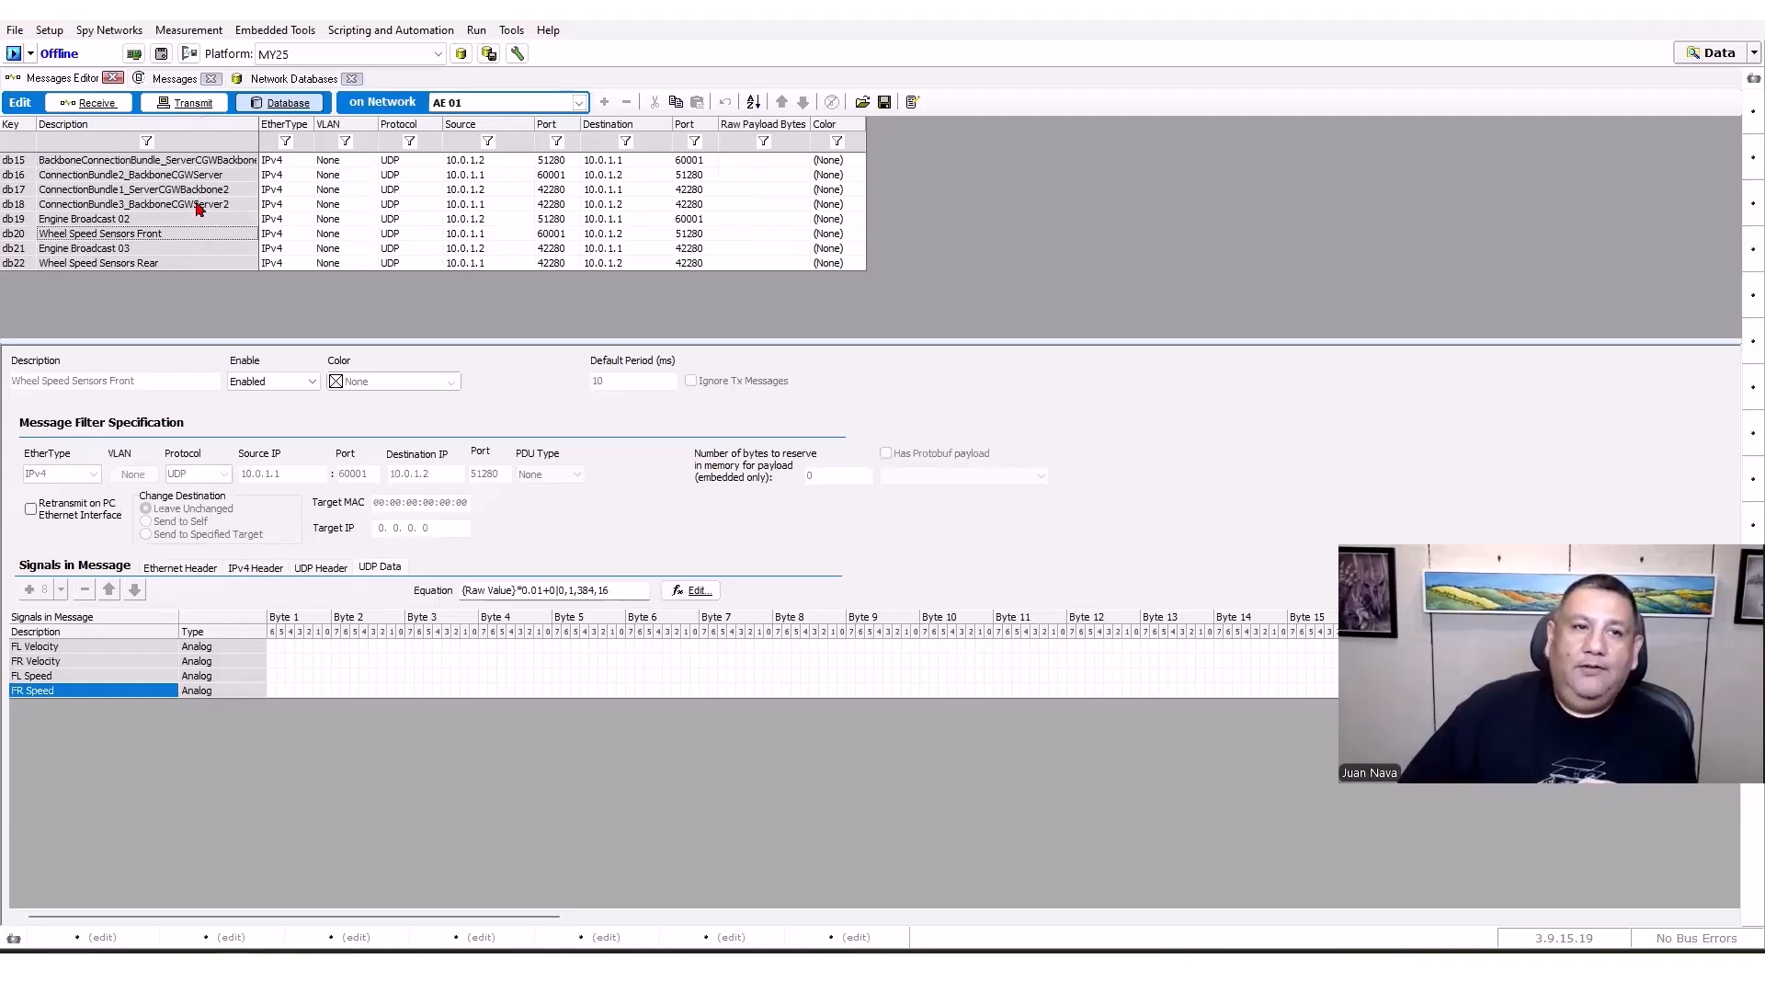
{"action": "left_click", "coordinate": [199, 207]}
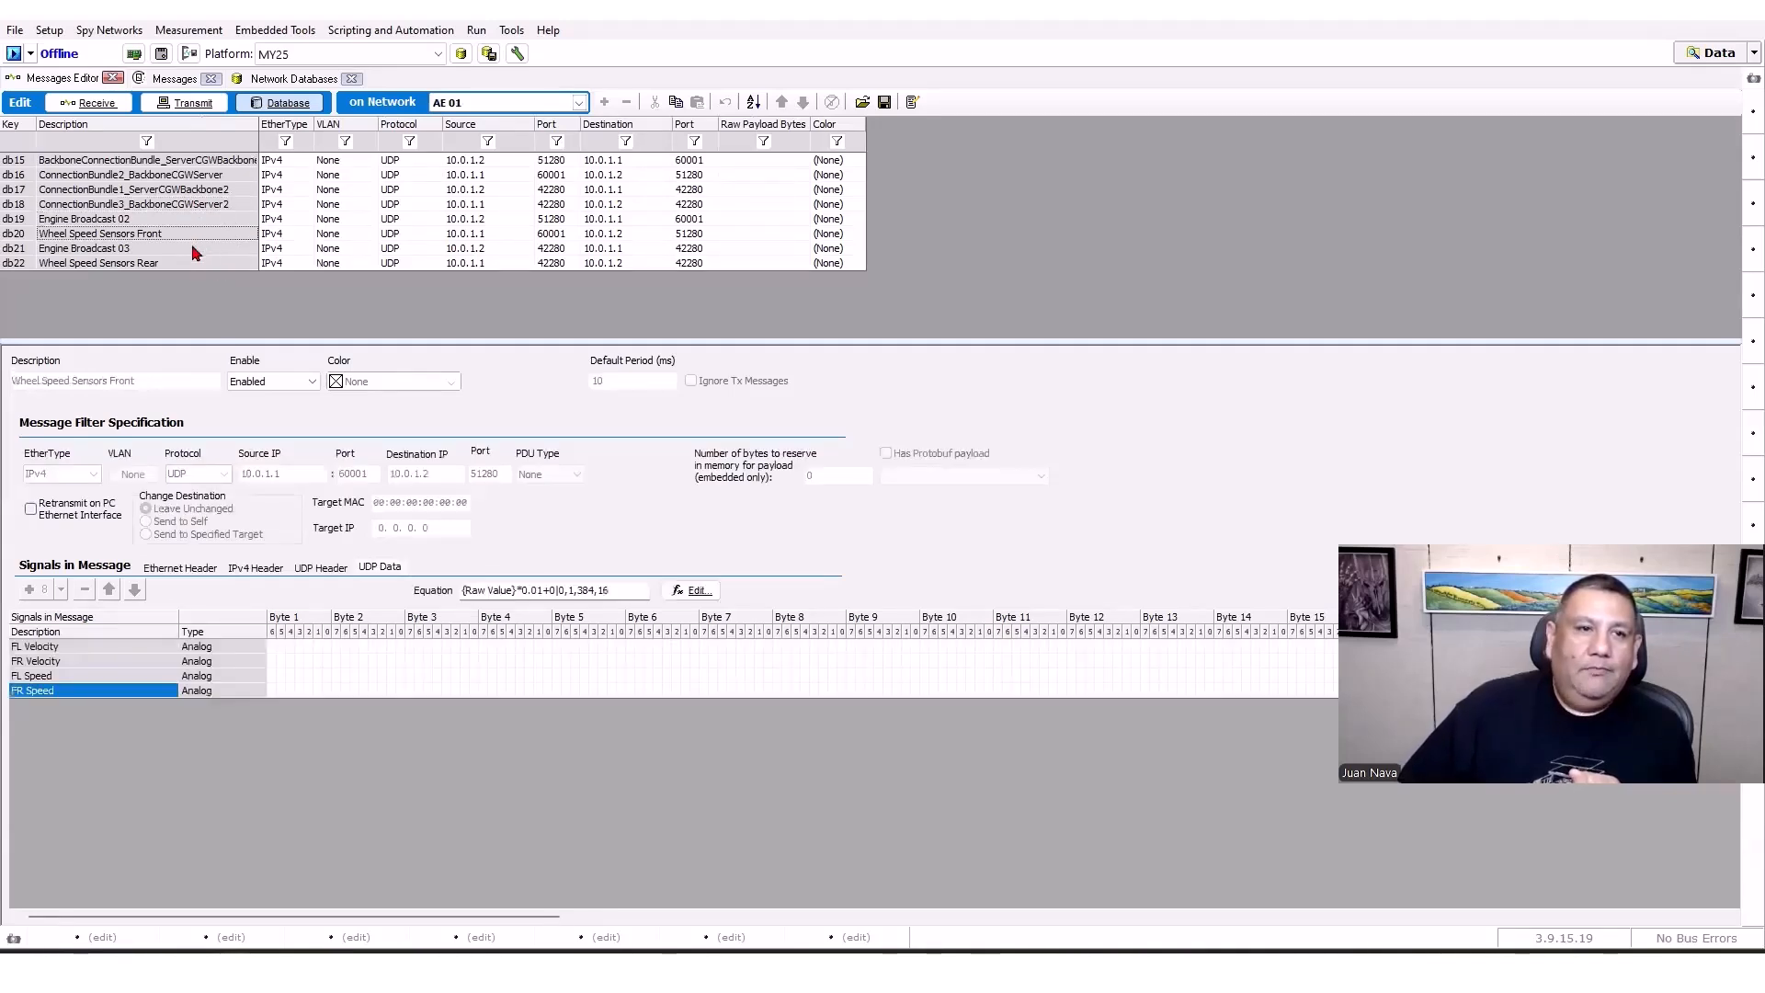
{"action": "left_click", "coordinate": [195, 248]}
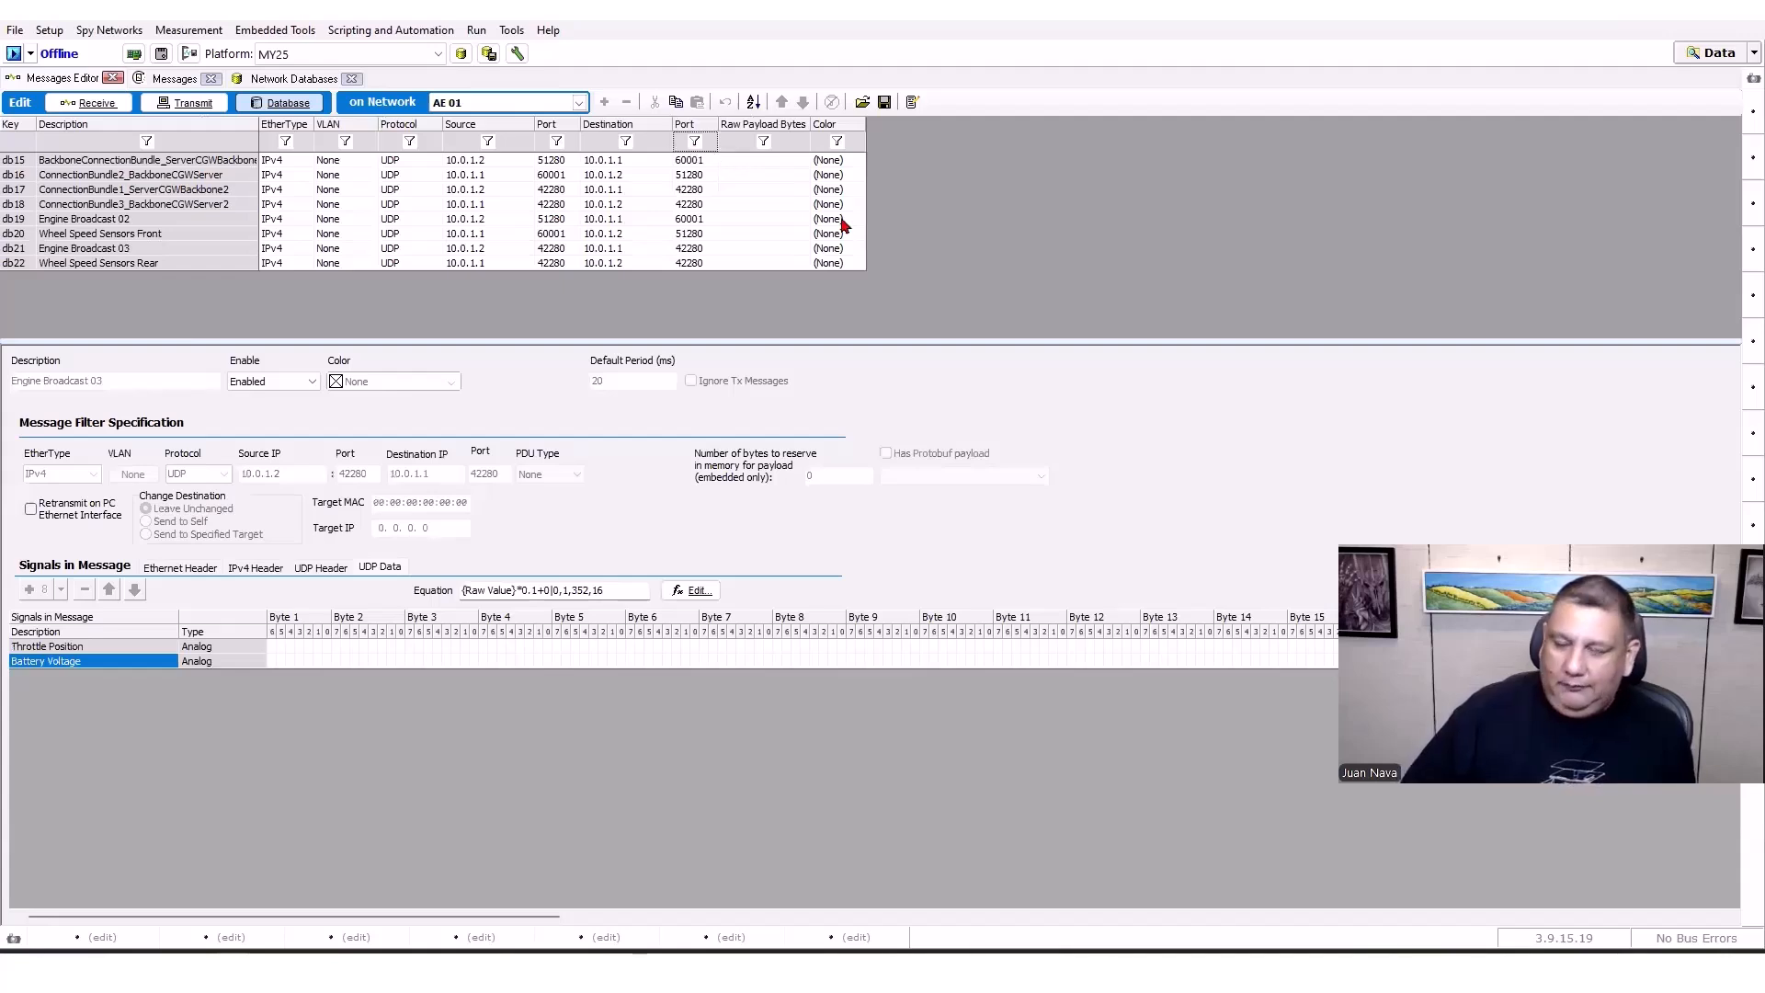
Filter the AE 01 database messages by destination port 60001 and examine the signals of the BackboneConnectionBundle and Engine Broadcast 02 messages.
{"action": "type", "text": "66"}
{"action": "type", "text": "0001"}
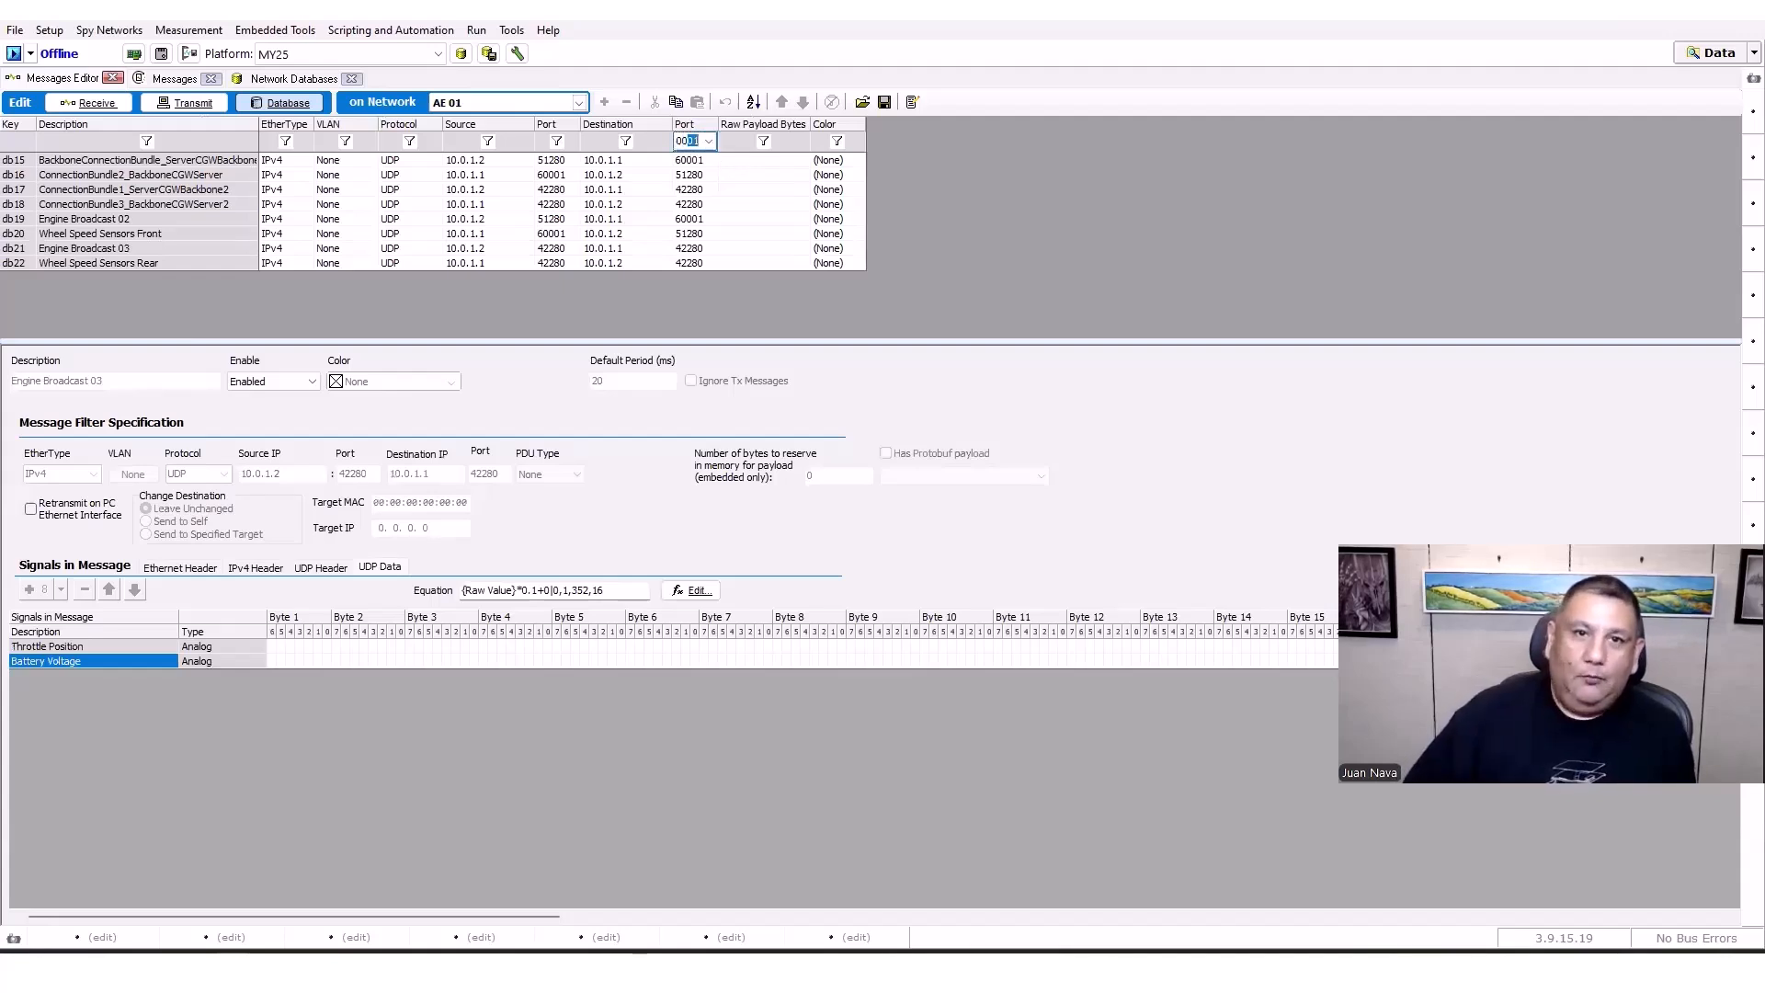
{"action": "key", "text": "Return"}
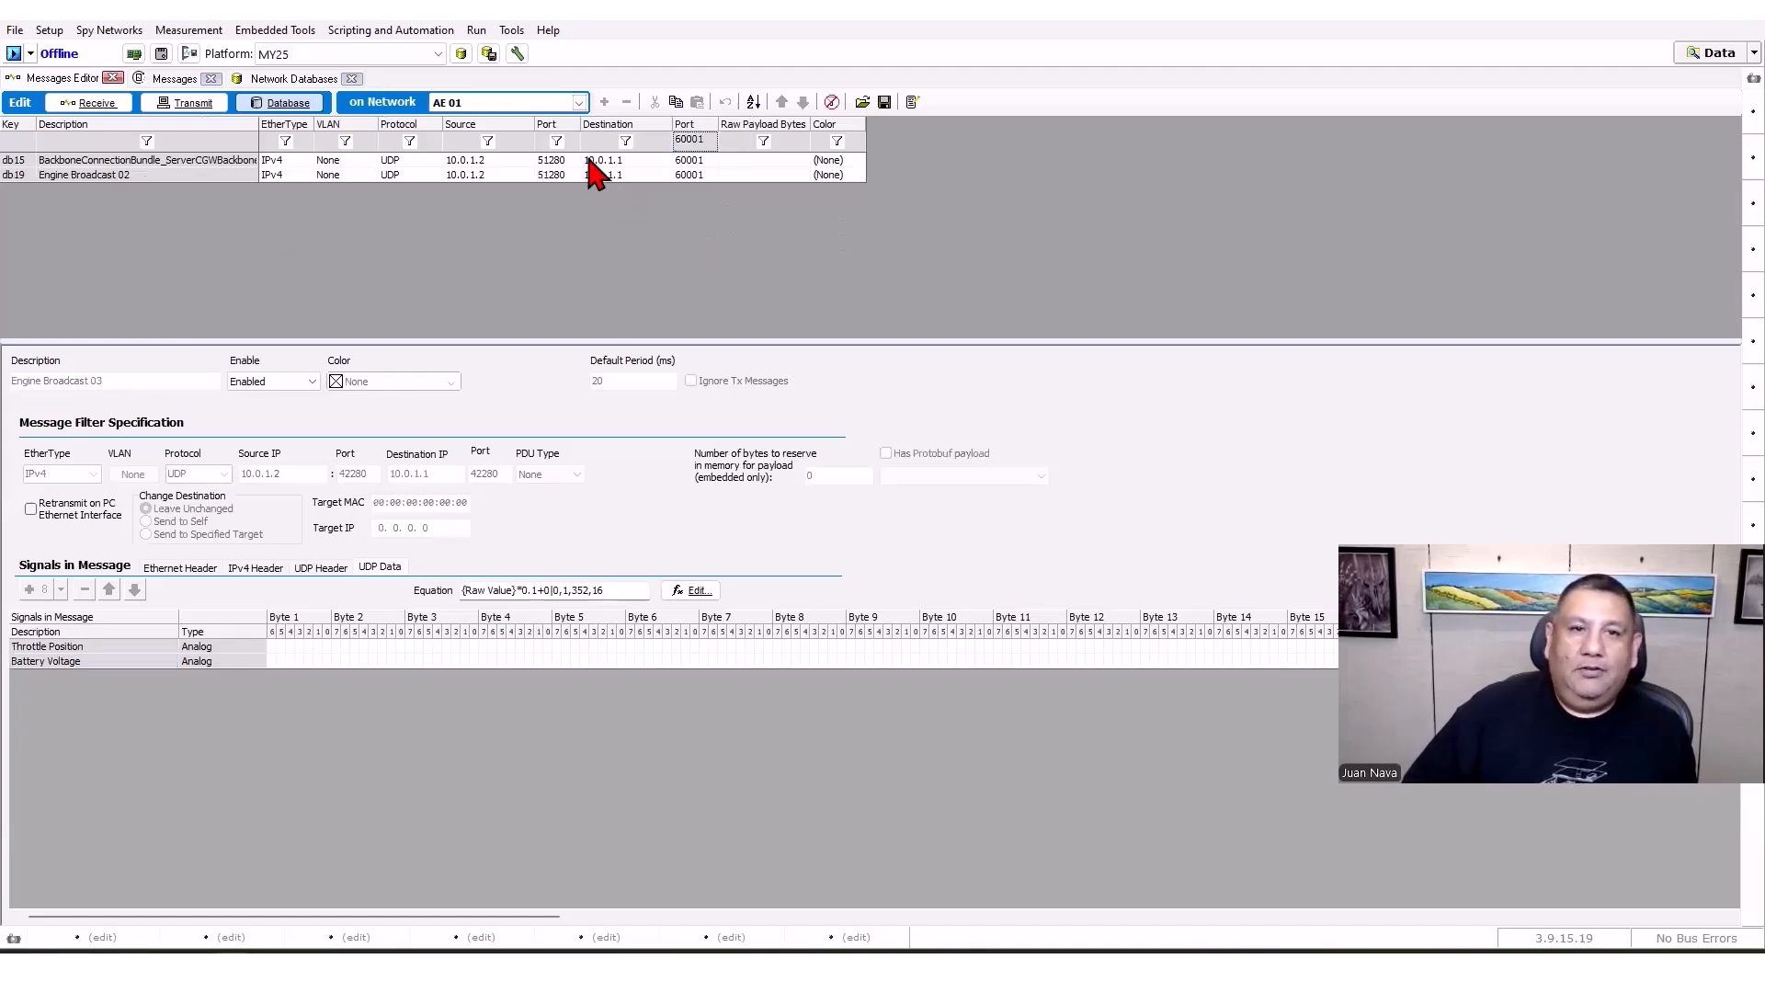
{"action": "left_click", "coordinate": [229, 176]}
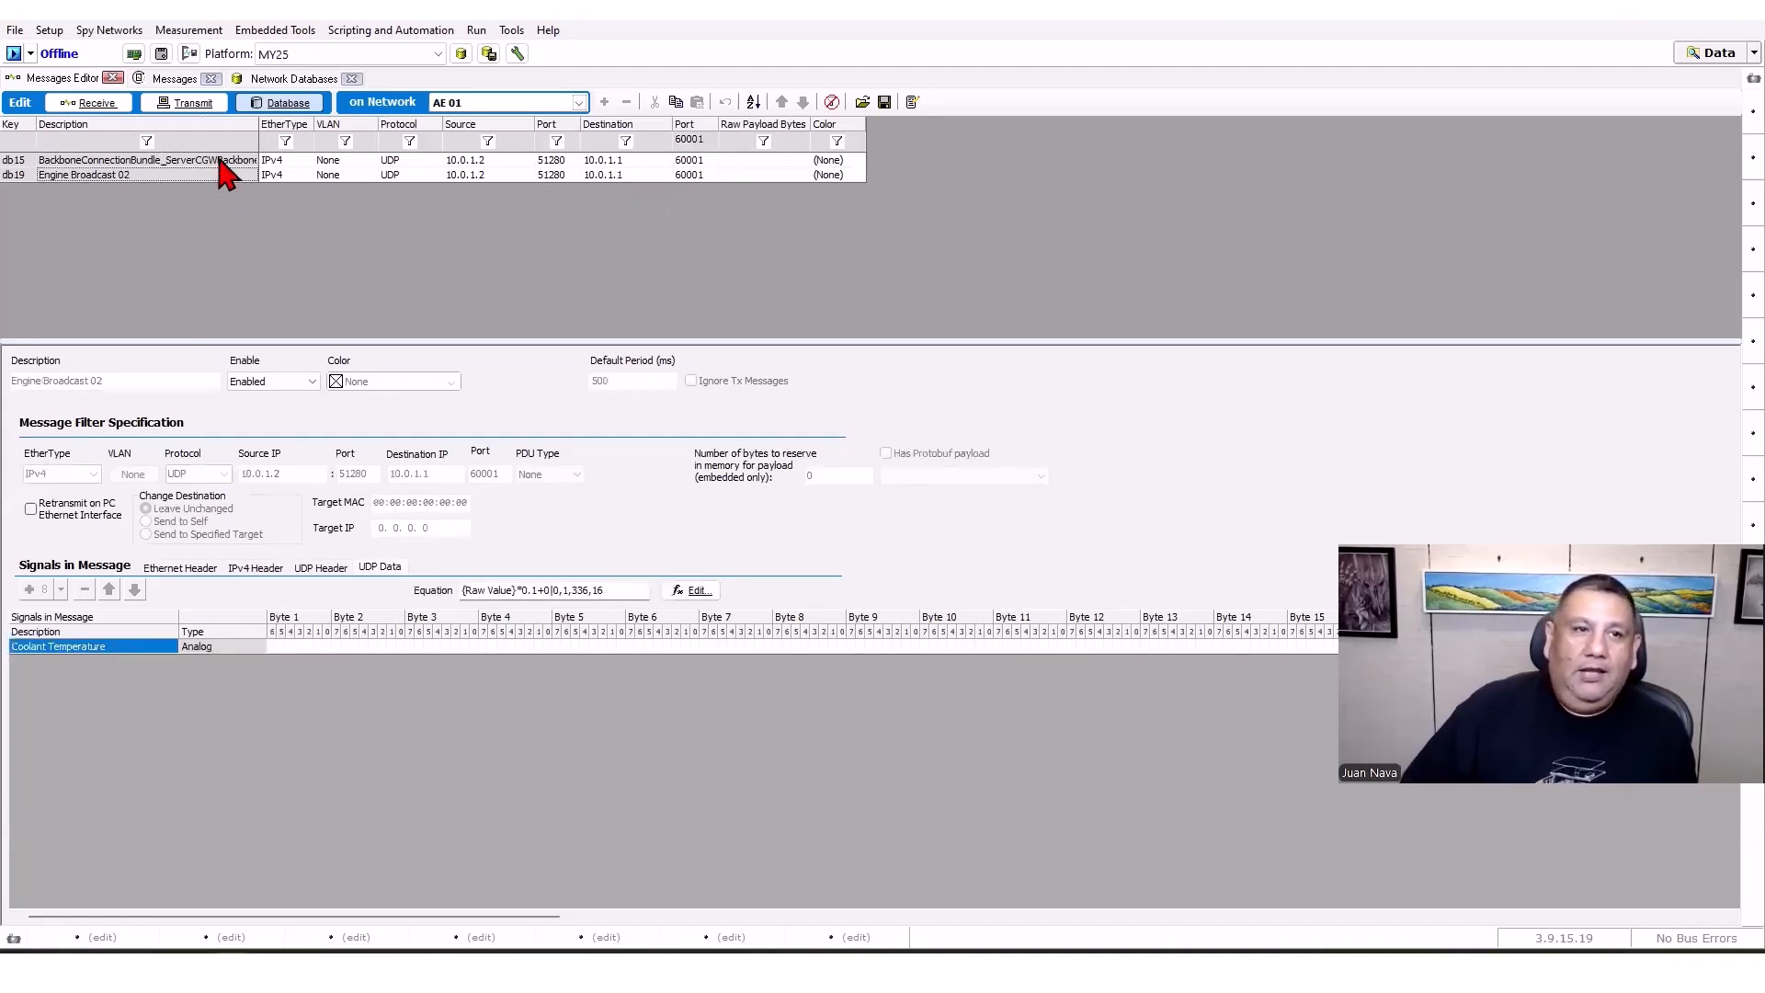
{"action": "left_click", "coordinate": [221, 160]}
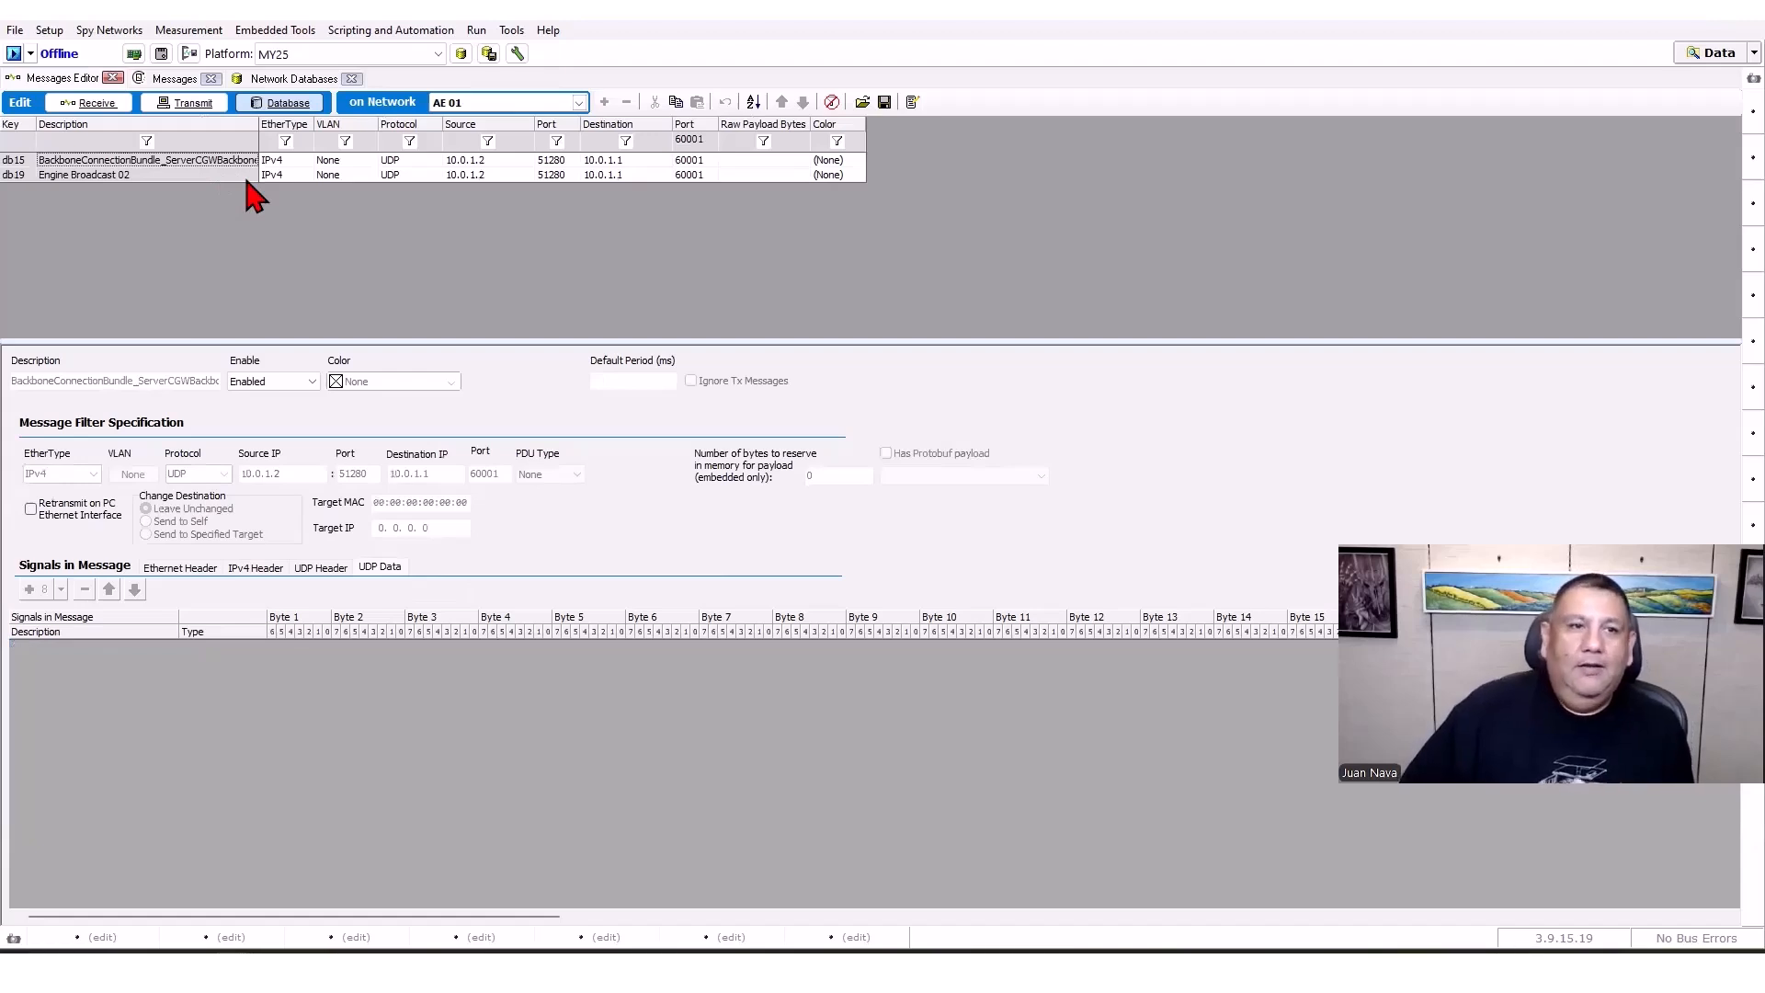
{"action": "left_click", "coordinate": [204, 177]}
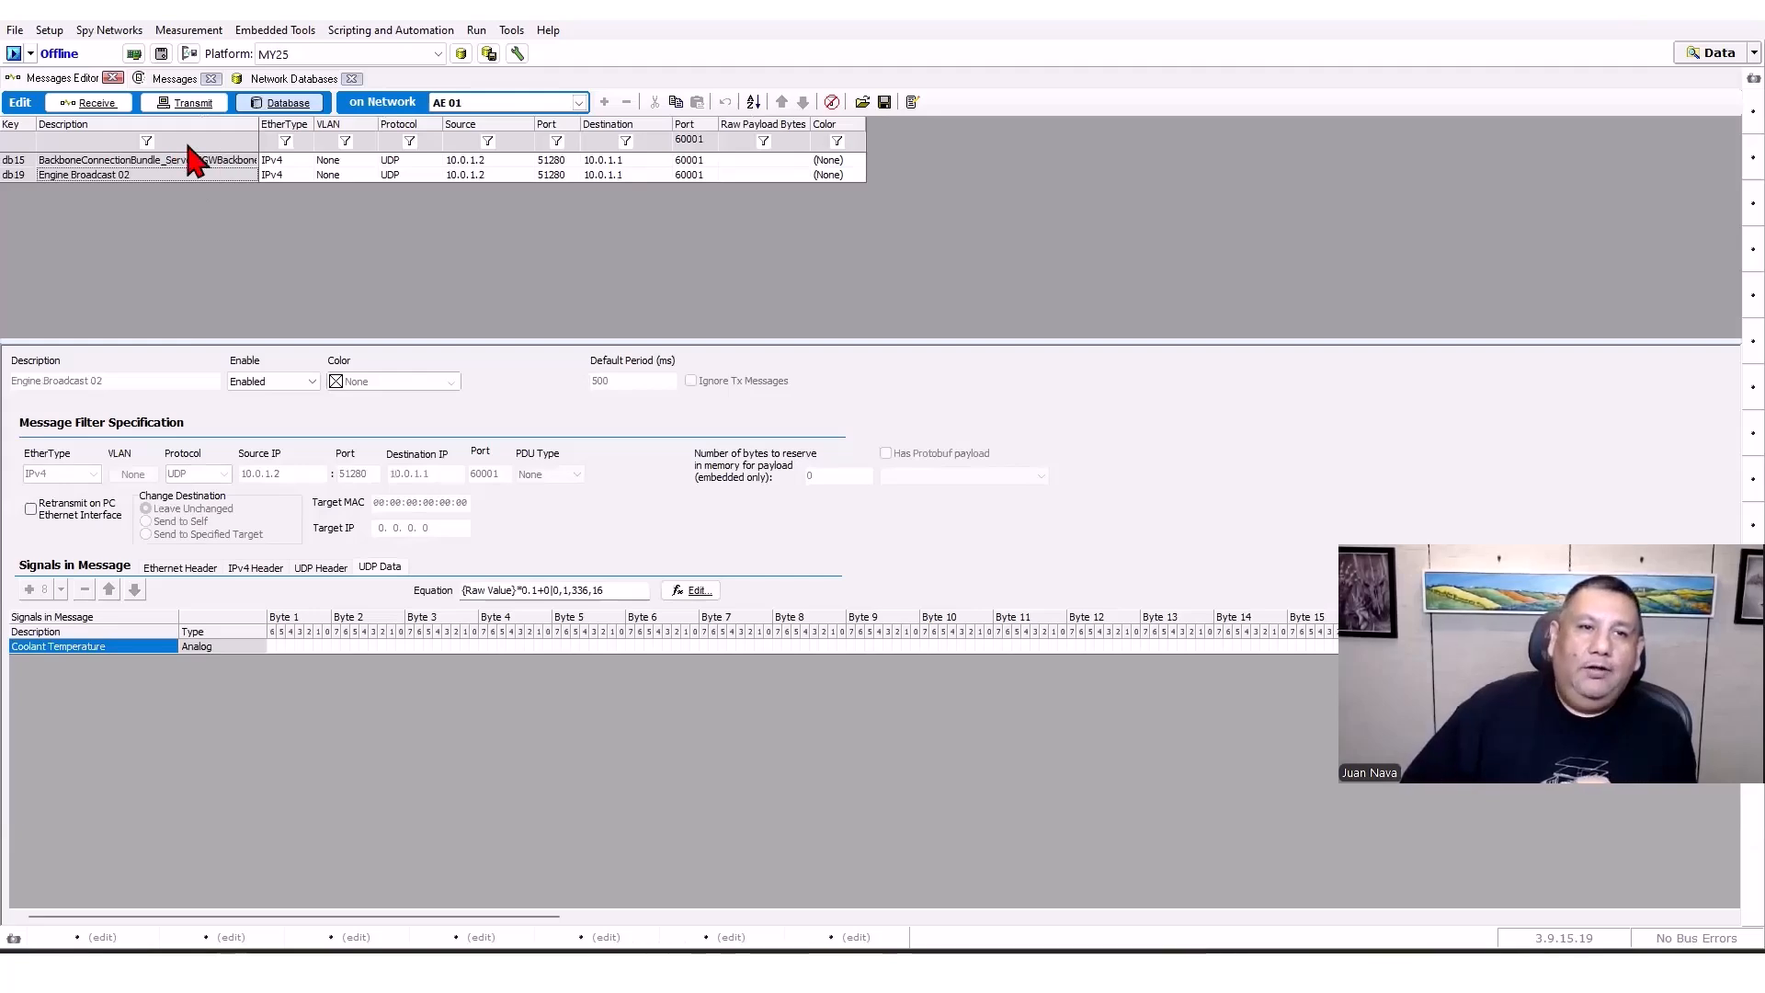
Clear the destination port filter and view the receive messages on network AE 01.
{"action": "left_click", "coordinate": [689, 141]}
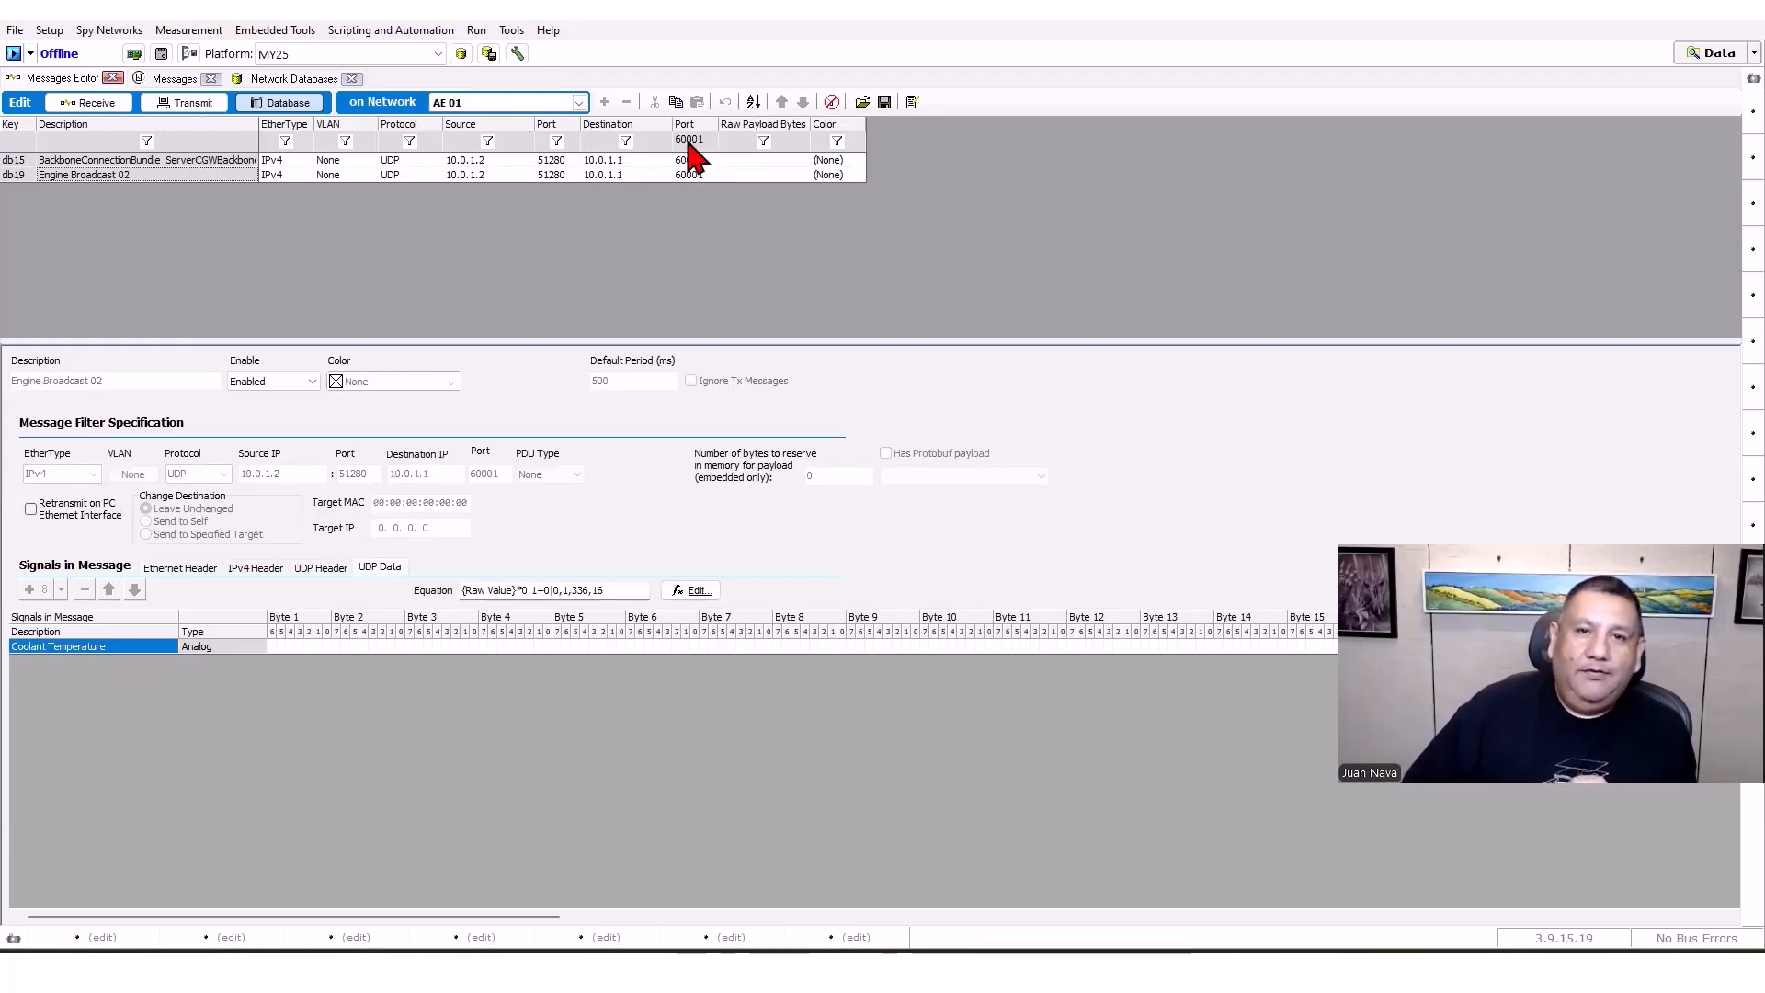
{"action": "key", "text": "BackSpace"}
{"action": "key", "text": "Return"}
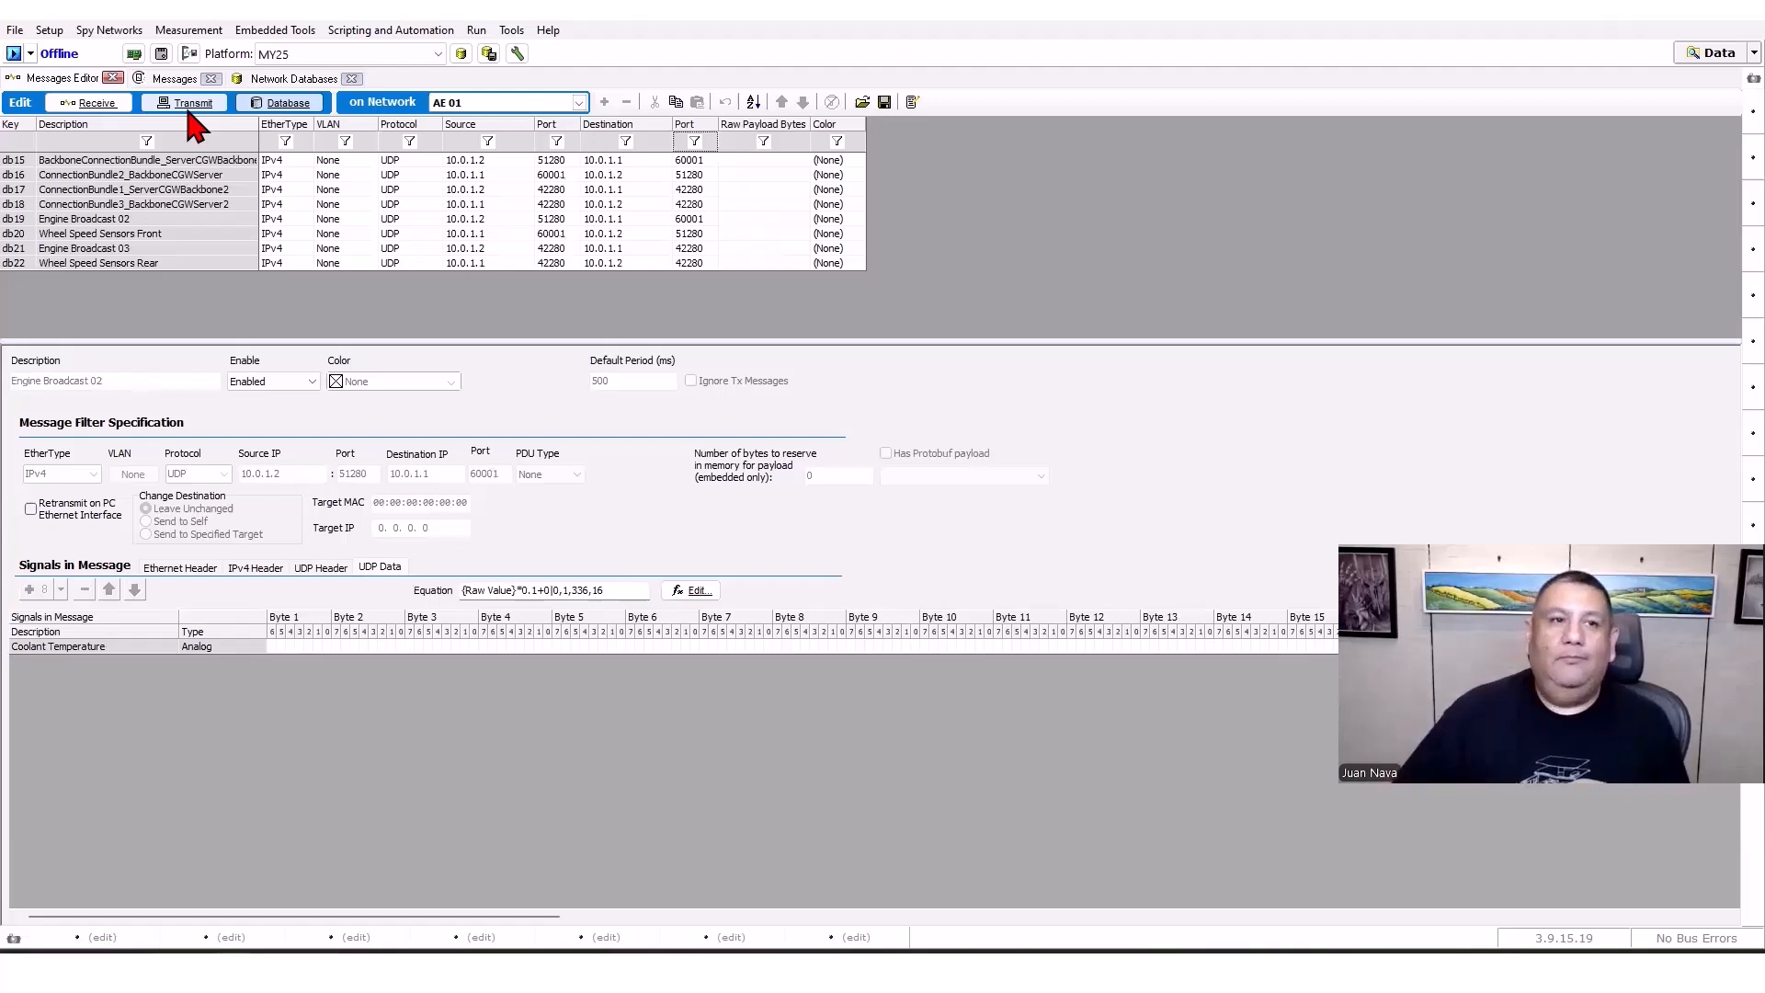
{"action": "left_click", "coordinate": [103, 105]}
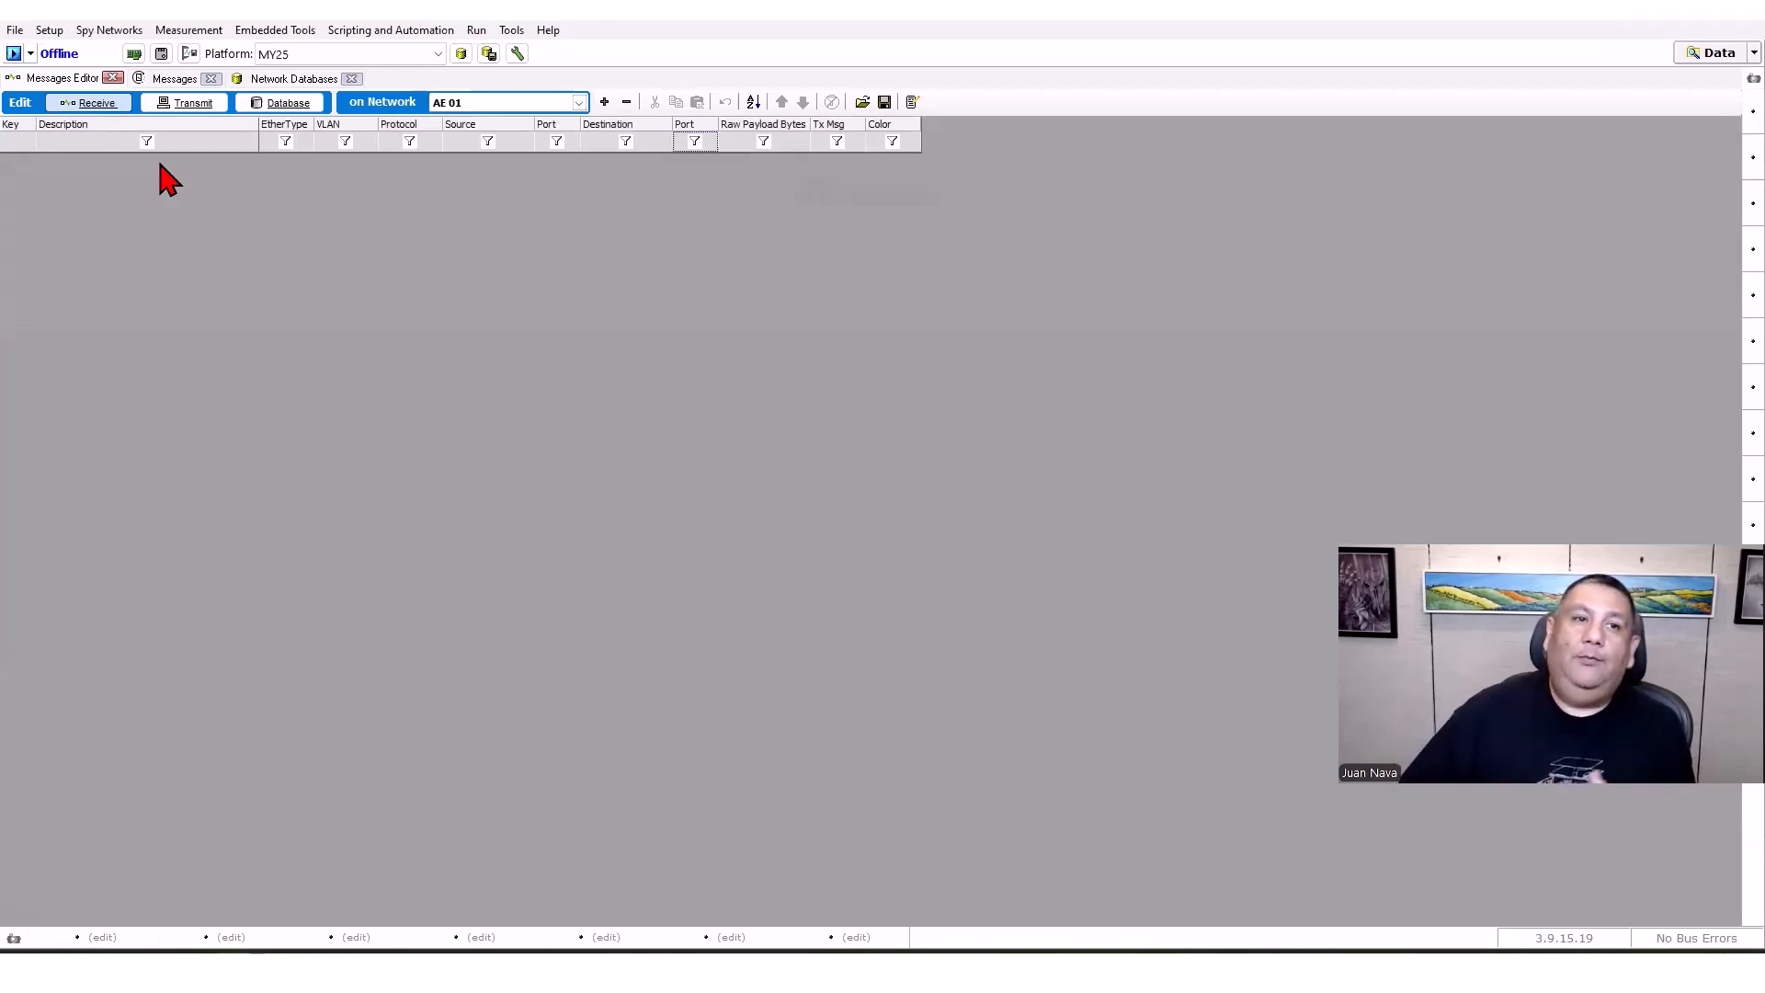
Copy the AE 01 database messages from Engine Broadcast 02 through Wheel Speed Sensors Rear to Receive, and view the receive messages.
{"action": "left_click", "coordinate": [277, 103]}
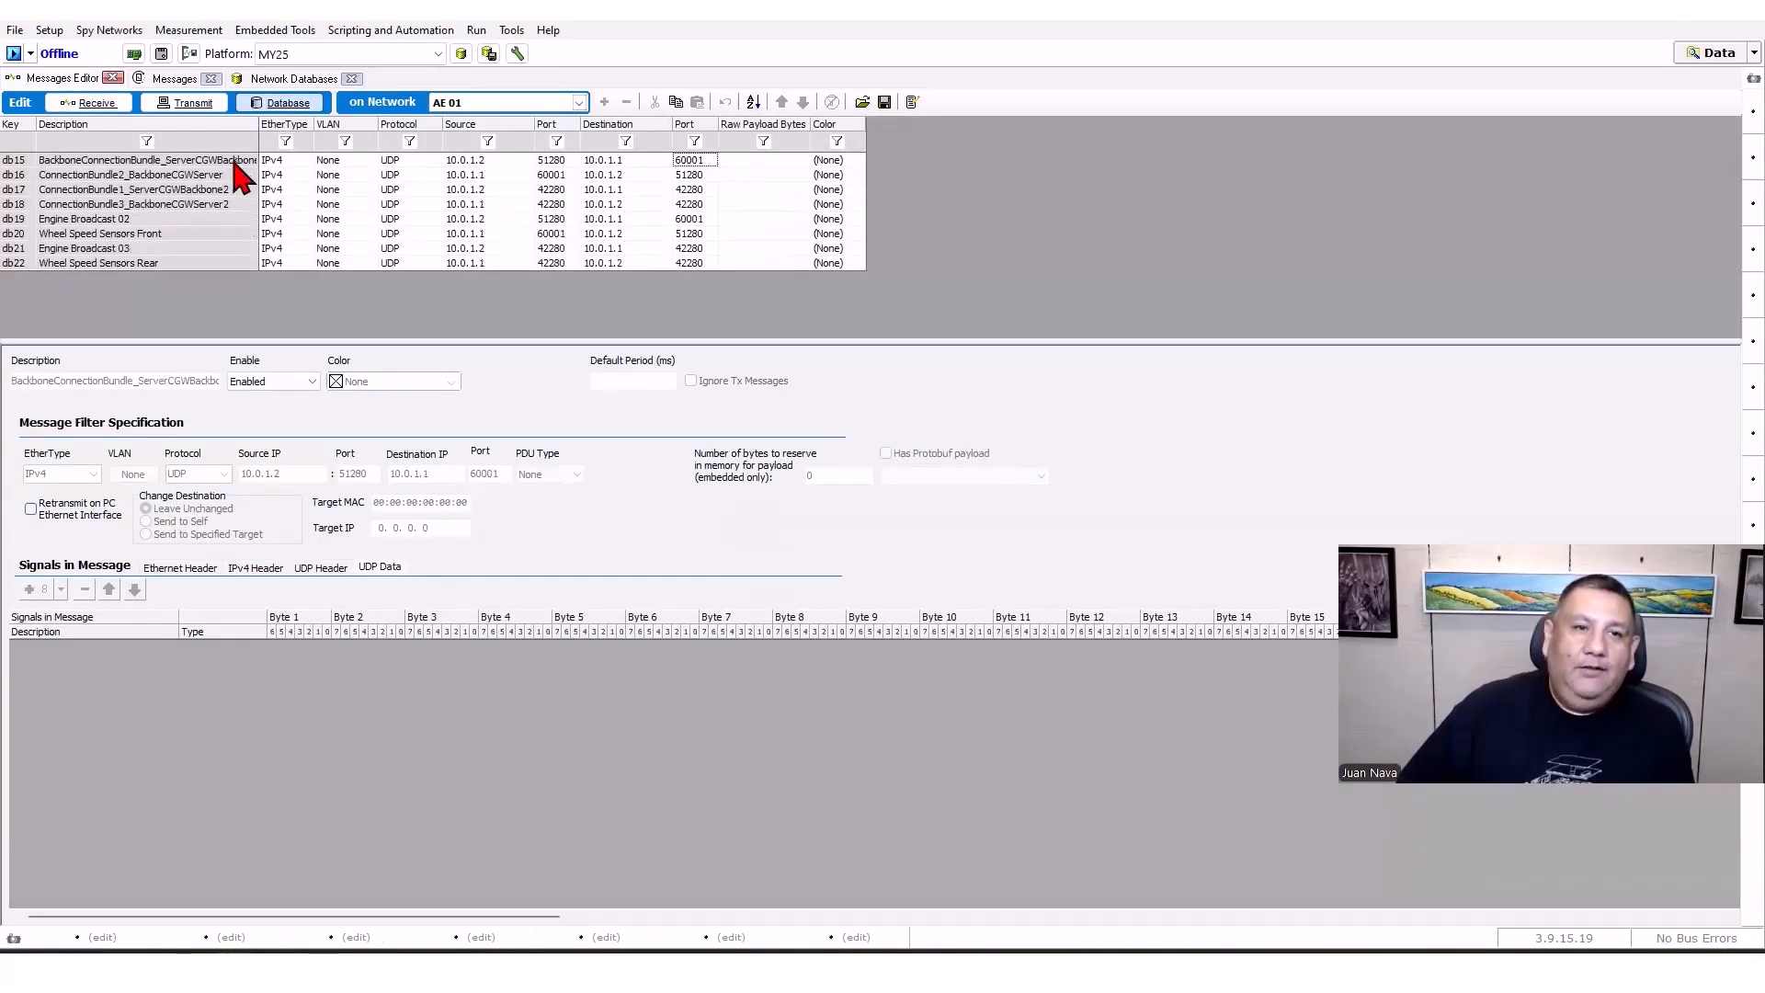
{"action": "left_click", "coordinate": [211, 221]}
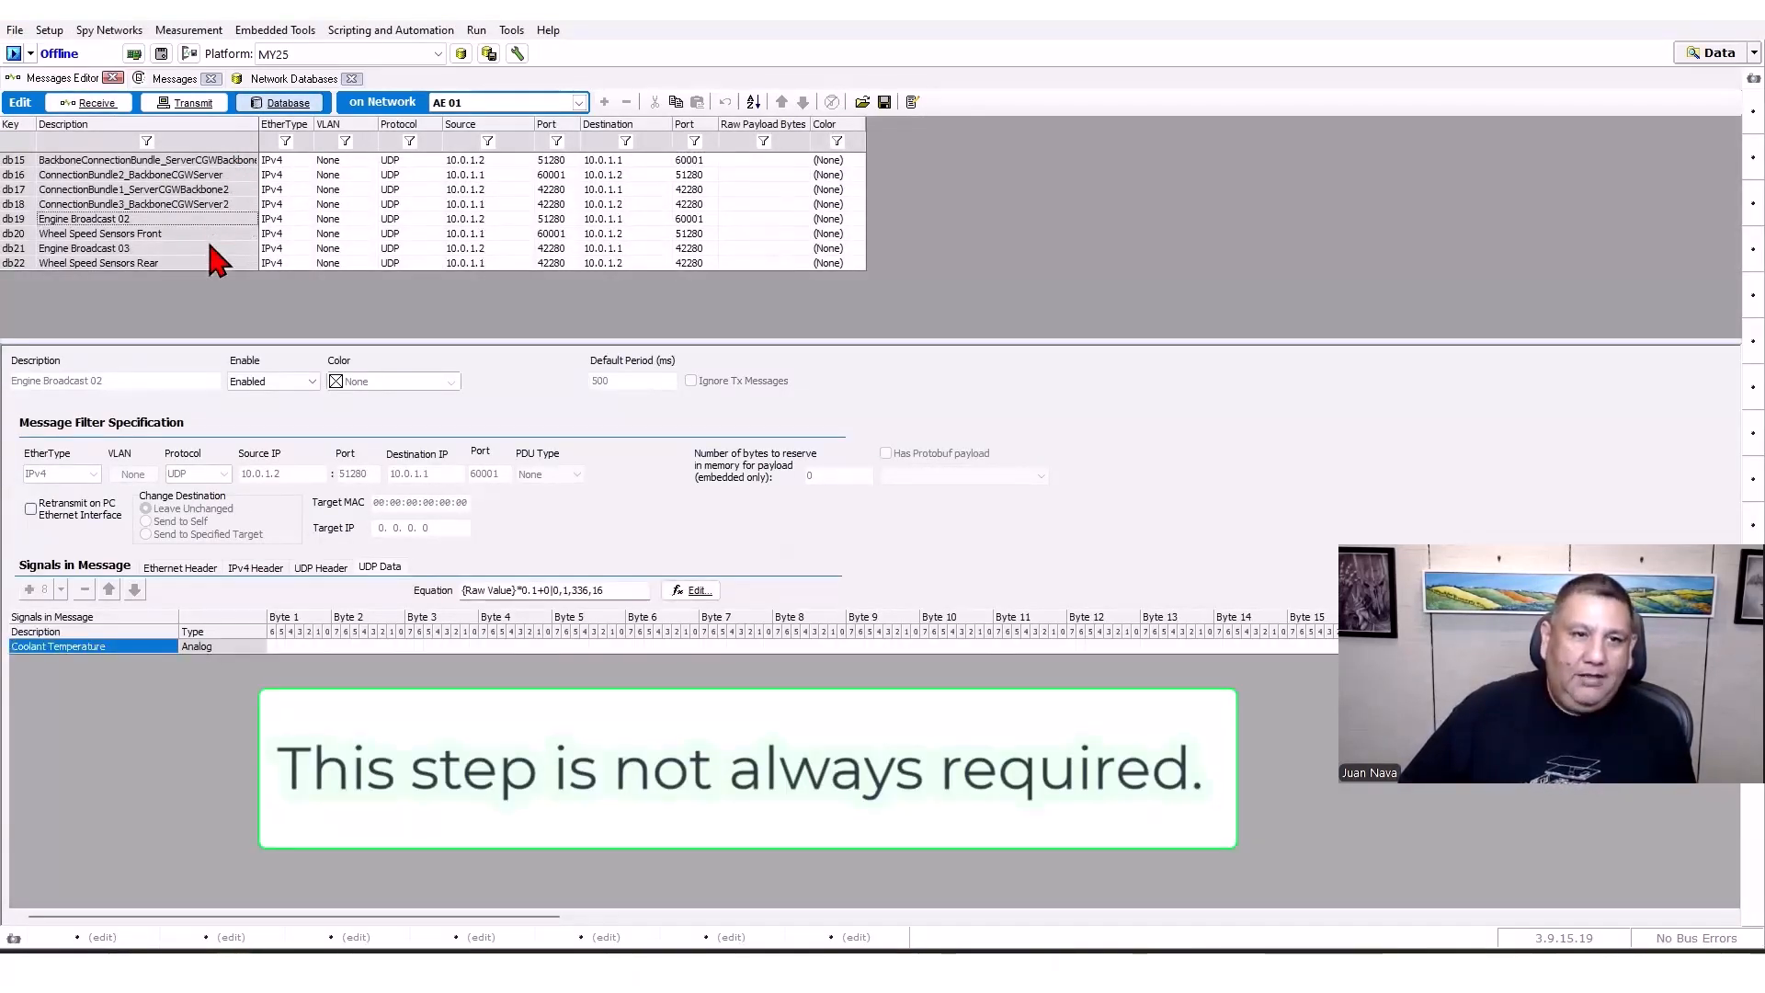
{"action": "left_click", "coordinate": [221, 241]}
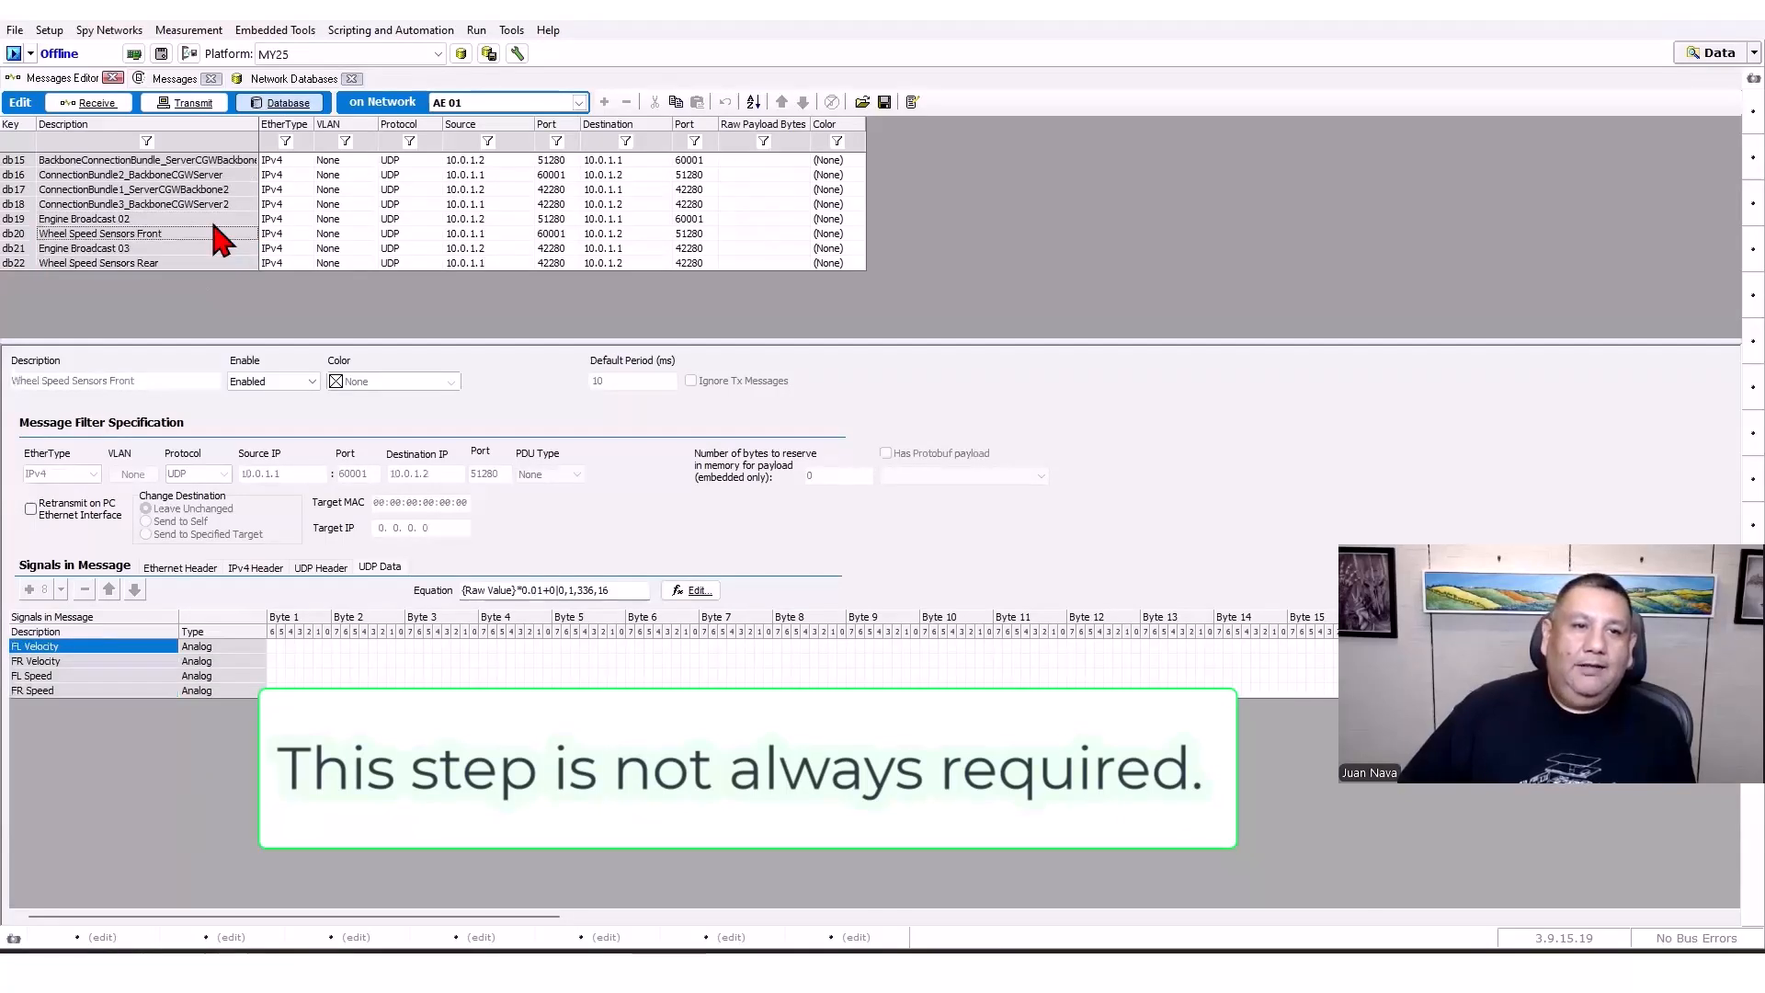
{"action": "left_click", "coordinate": [217, 222]}
{"action": "right_click", "coordinate": [221, 237]}
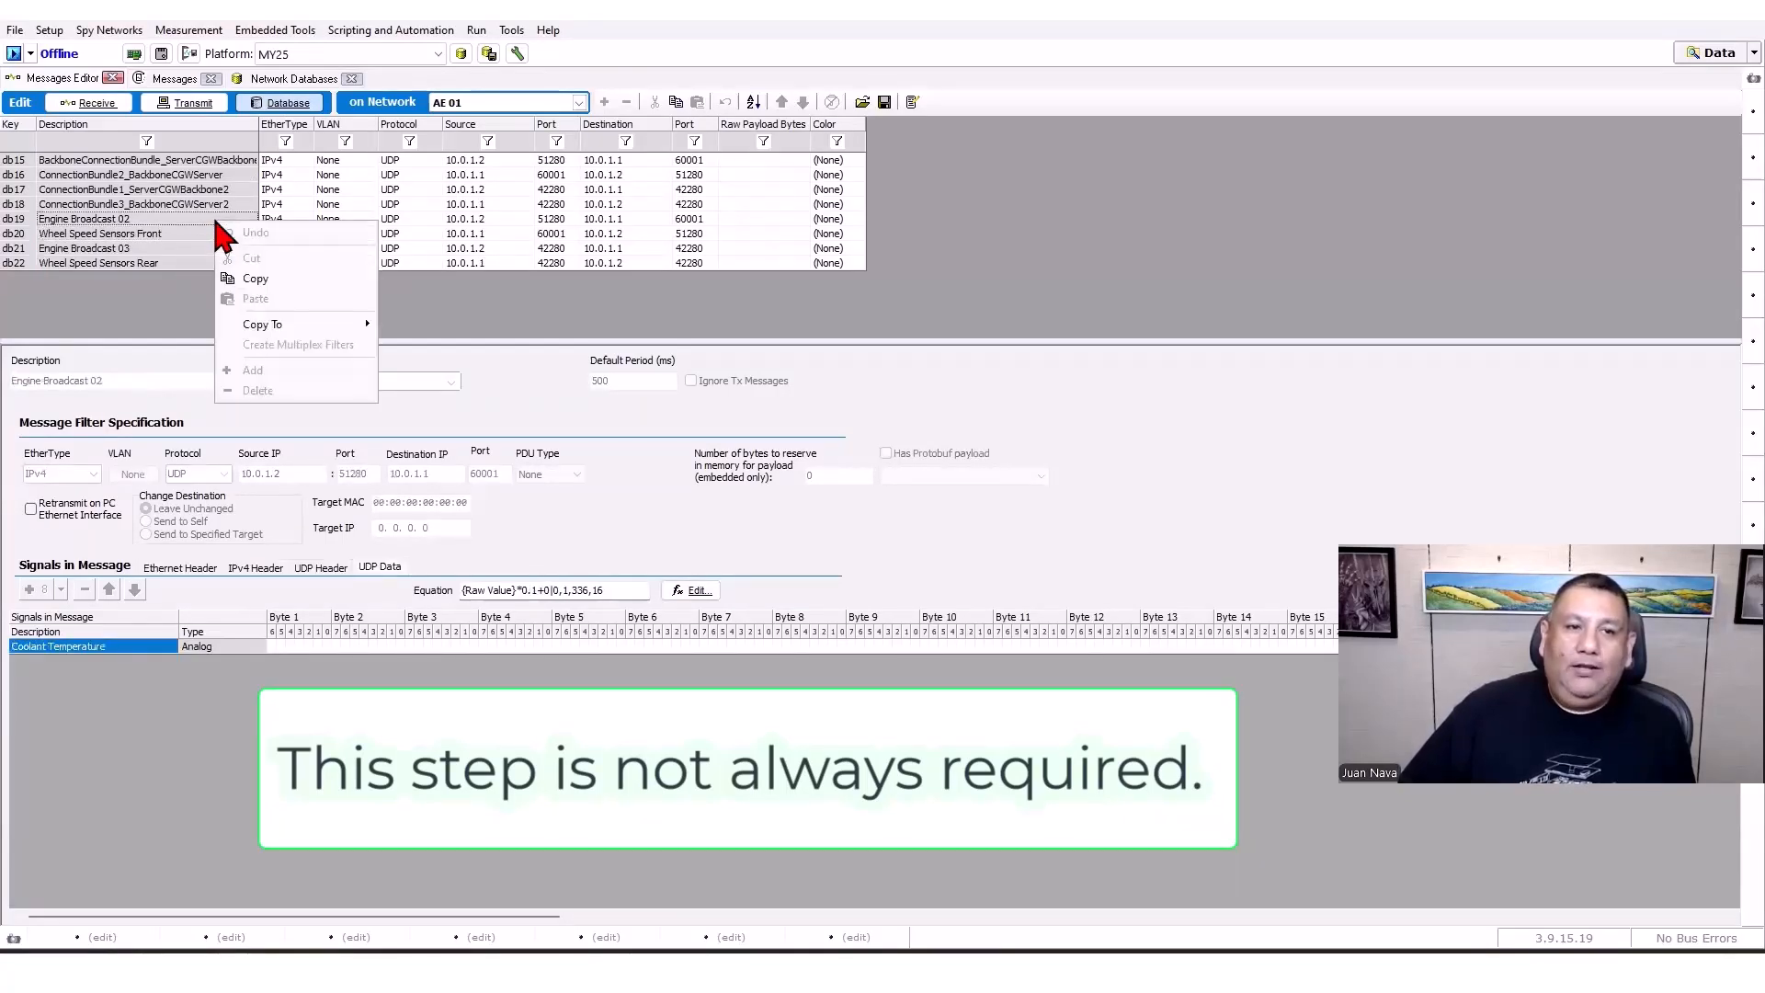
{"action": "left_click", "coordinate": [166, 217]}
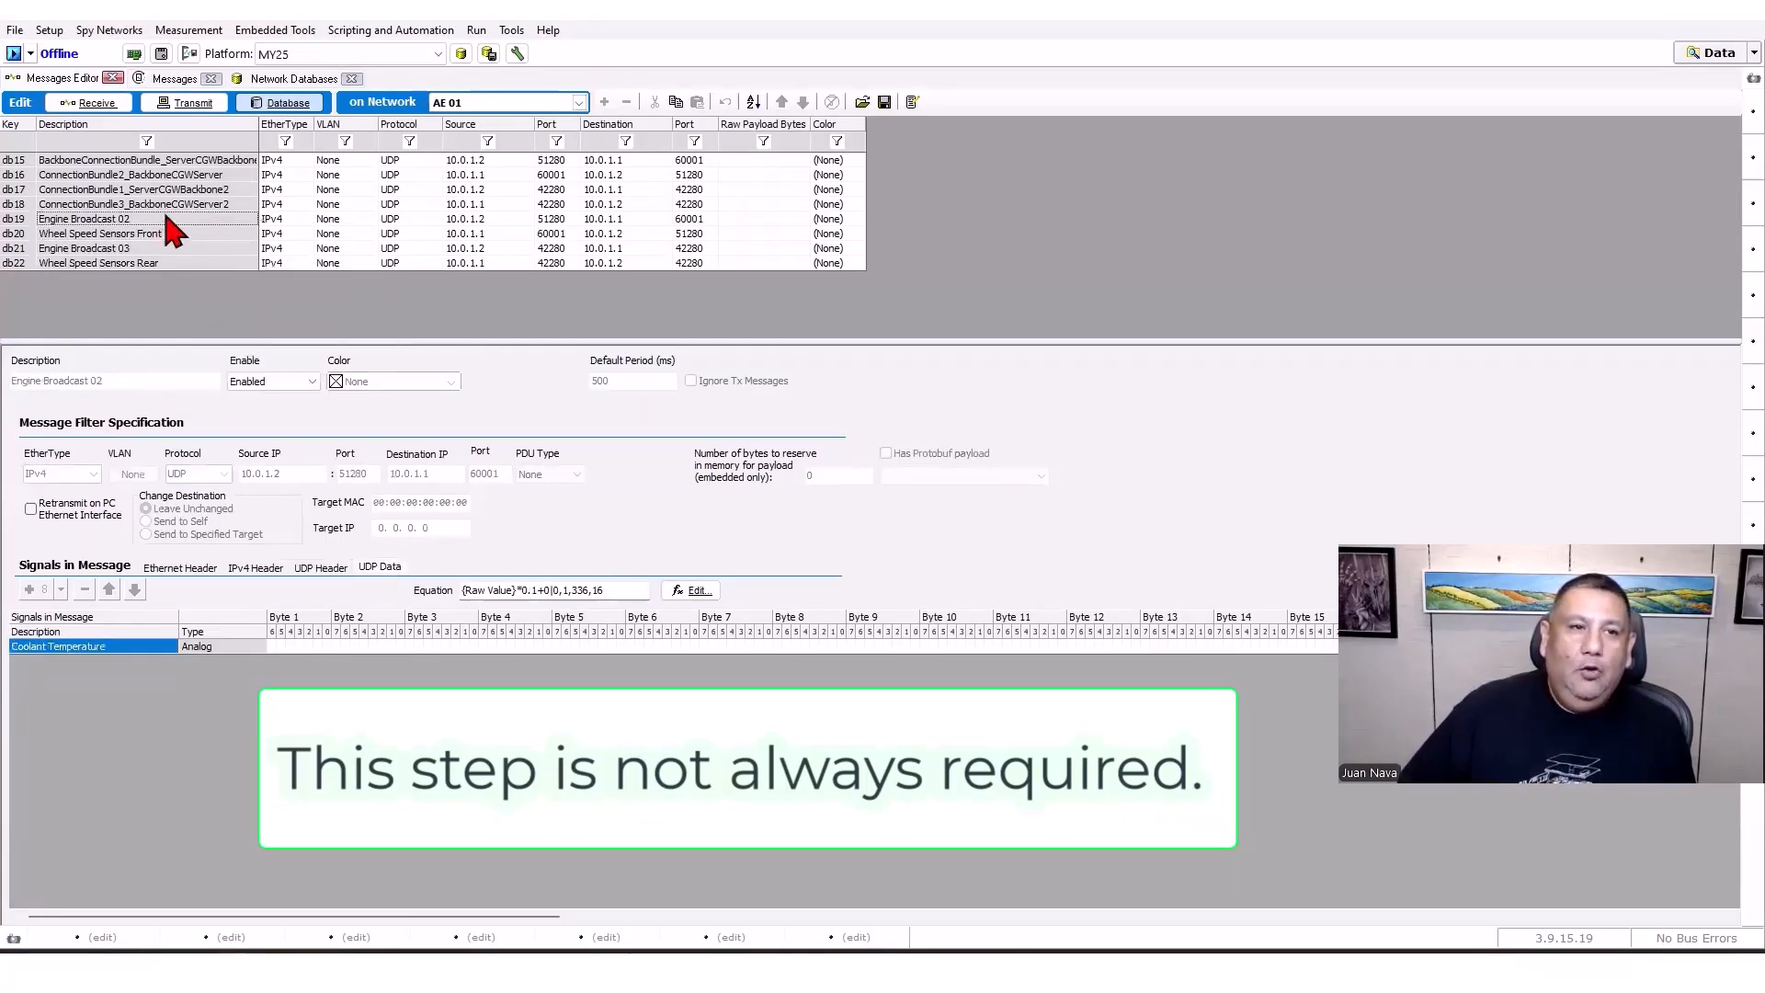
{"action": "left_click", "coordinate": [193, 263], "text": "shift"}
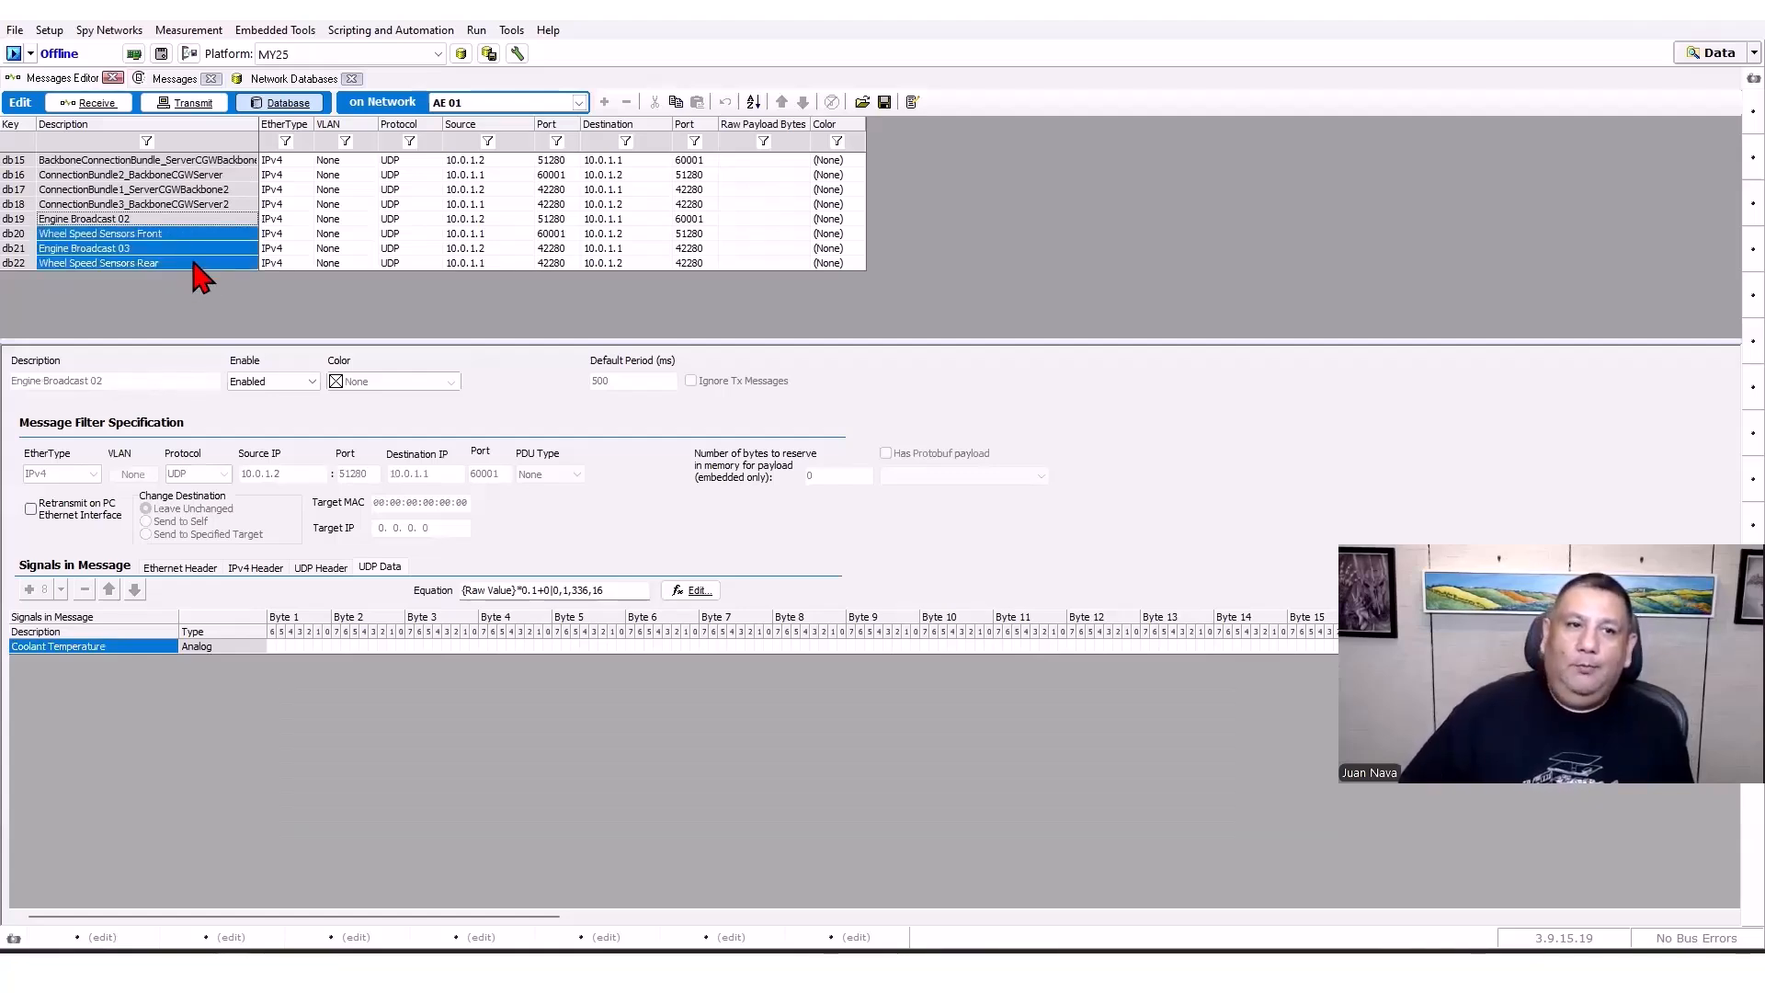
{"action": "right_click", "coordinate": [197, 268]}
{"action": "mouse_move", "coordinate": [259, 365]}
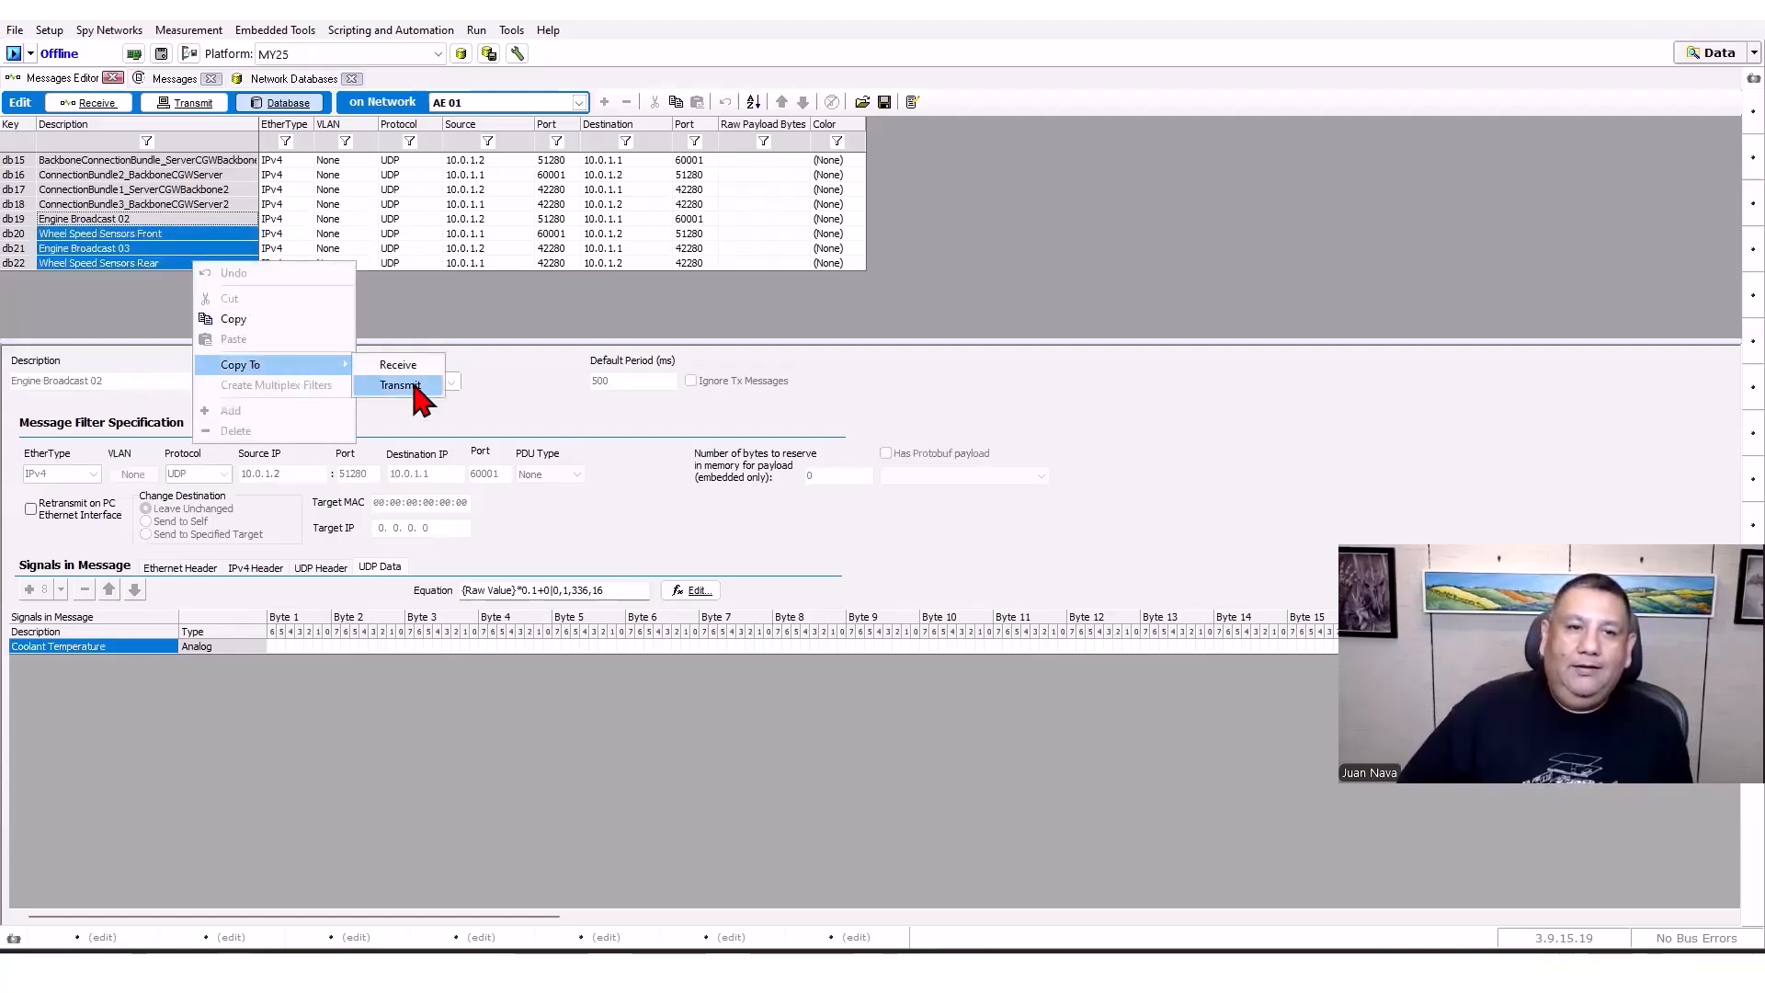
{"action": "left_click", "coordinate": [405, 385]}
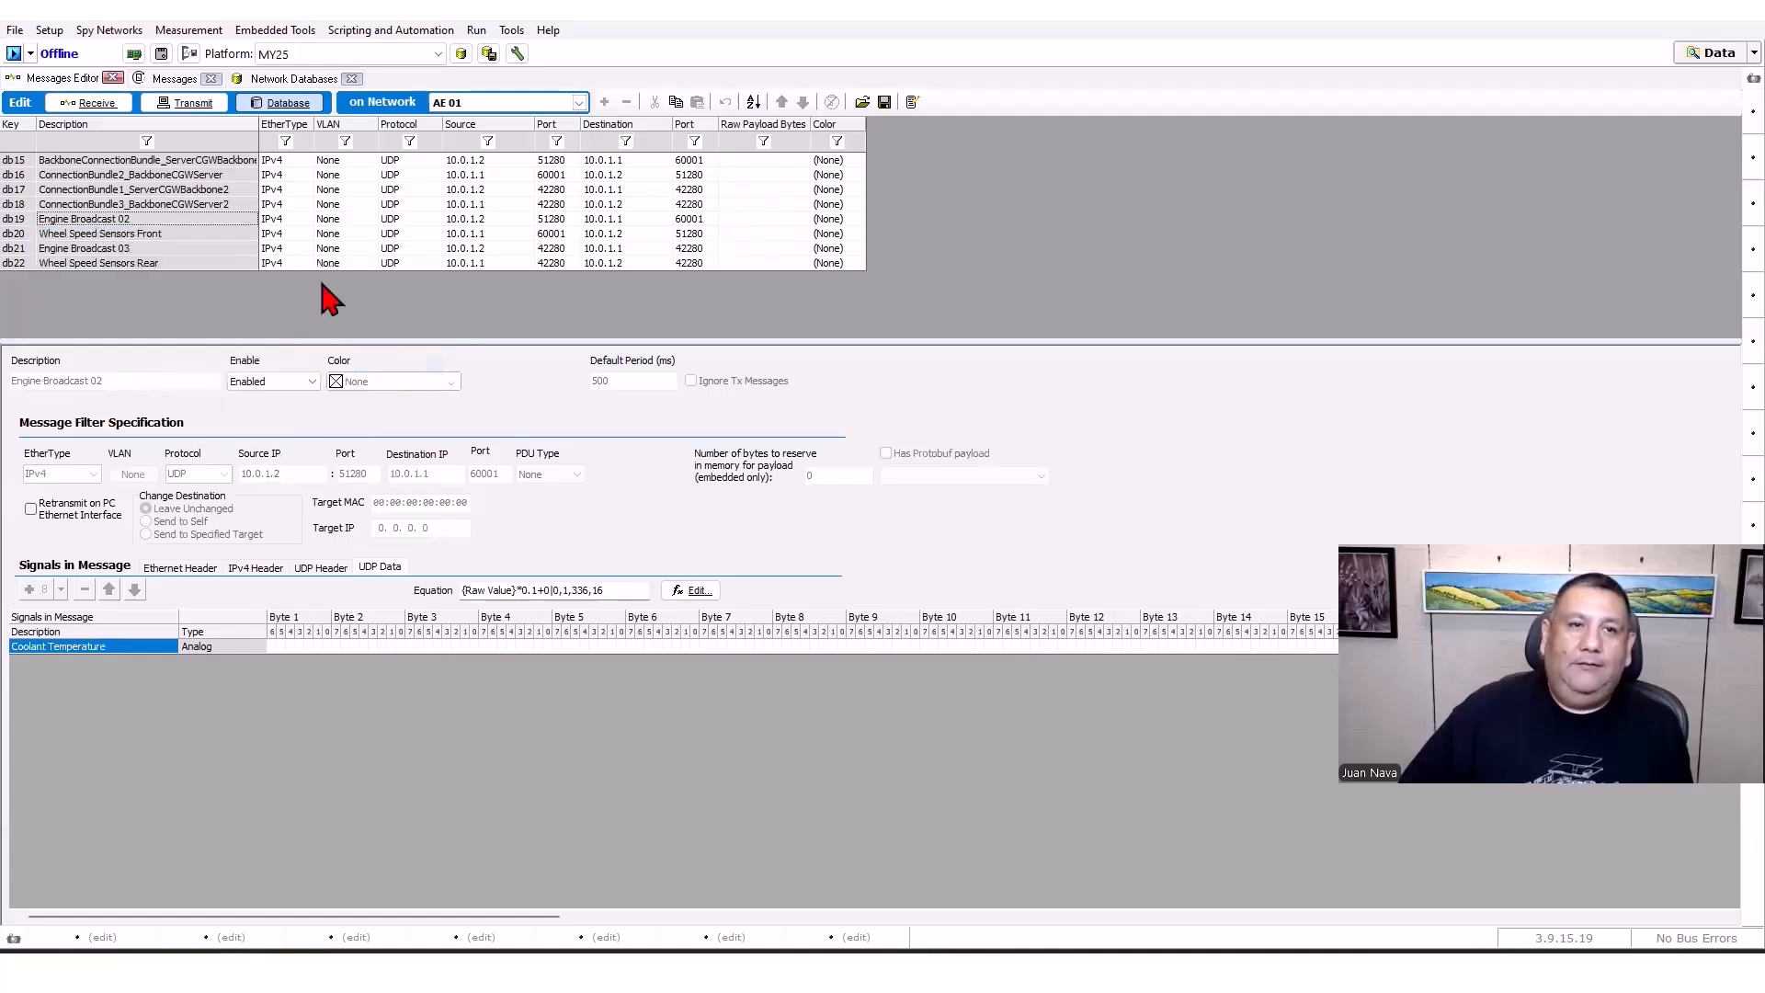
{"action": "left_click", "coordinate": [92, 105]}
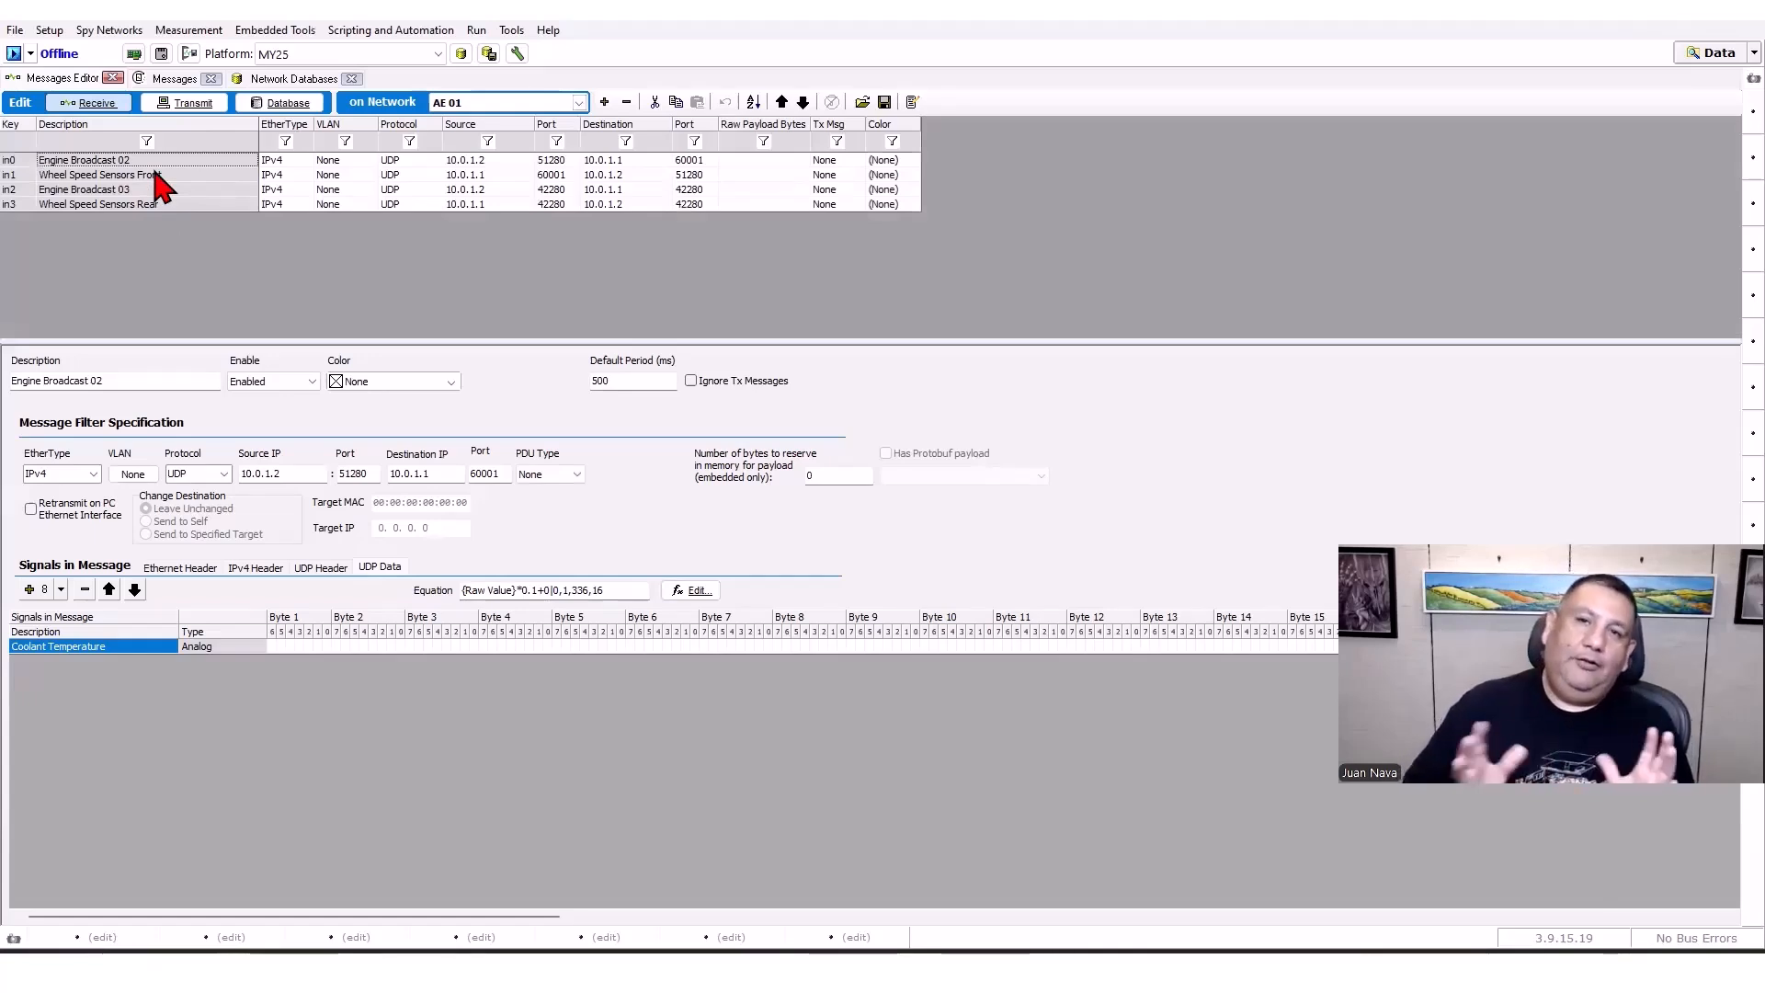
Copy the AE 02 database messages from Engine Broadcast 02 through Wheel Speed Sensors Rear to Receive, and view the receive messages.
{"action": "left_click", "coordinate": [282, 103]}
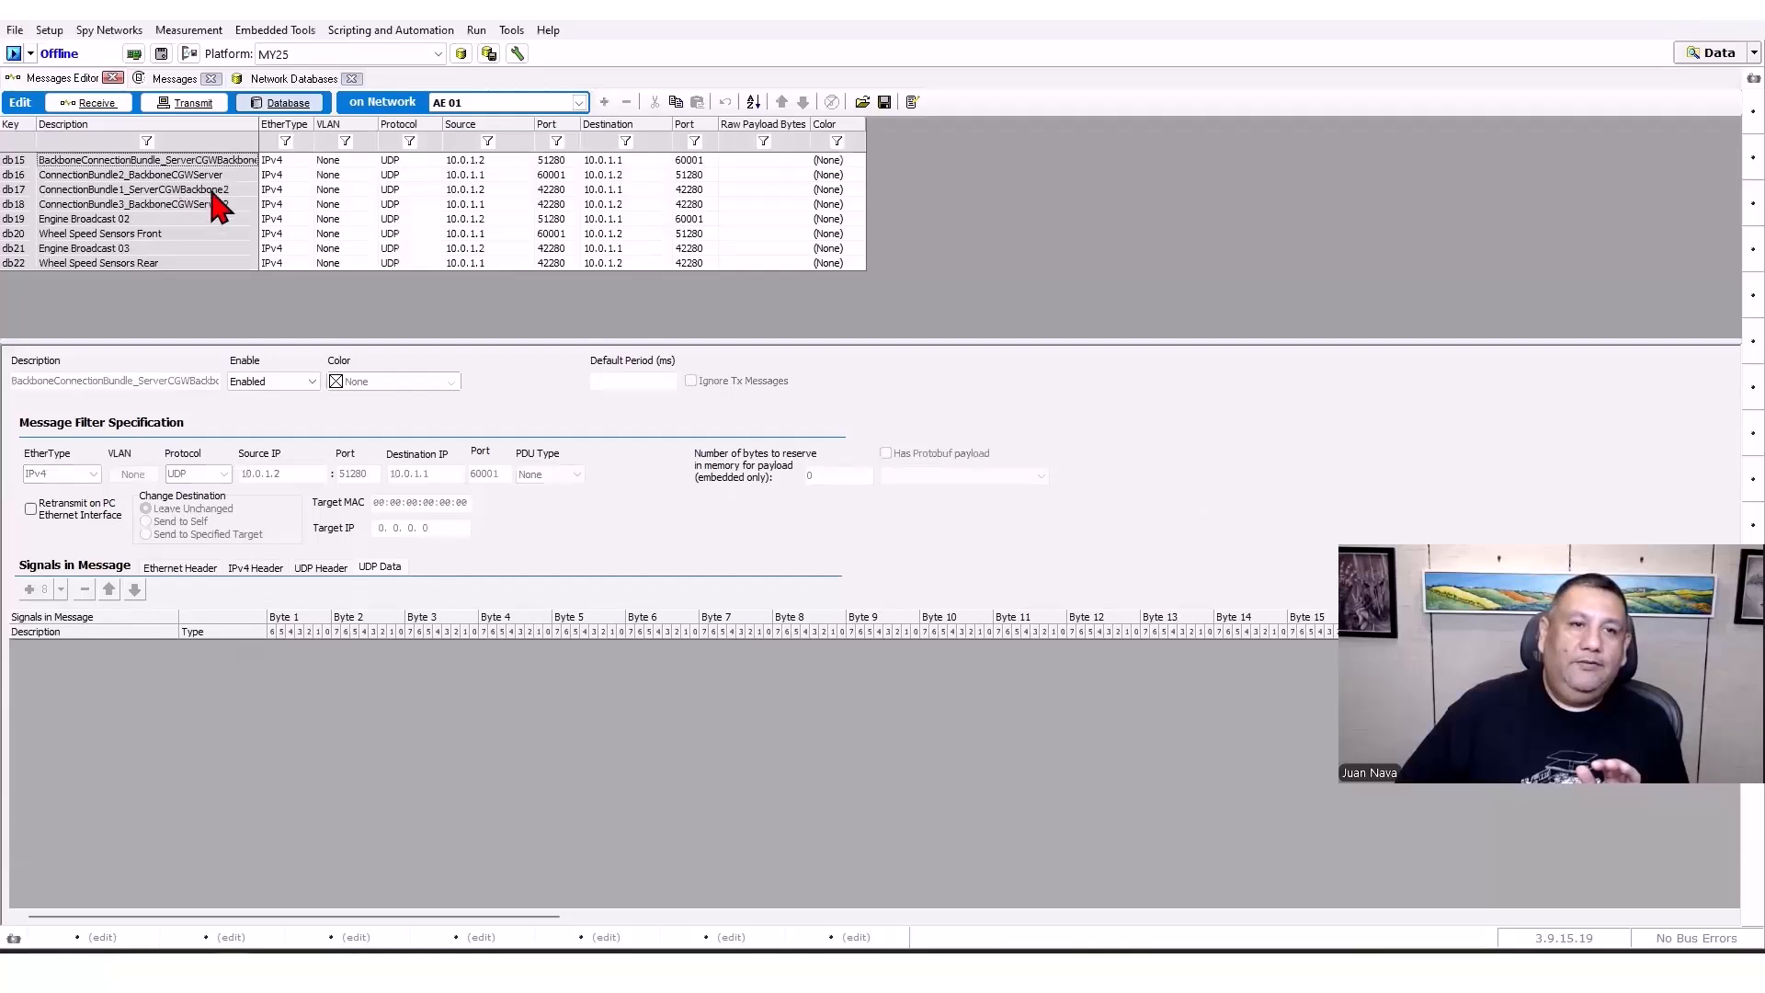
{"action": "left_click", "coordinate": [579, 102]}
{"action": "left_click", "coordinate": [489, 318]}
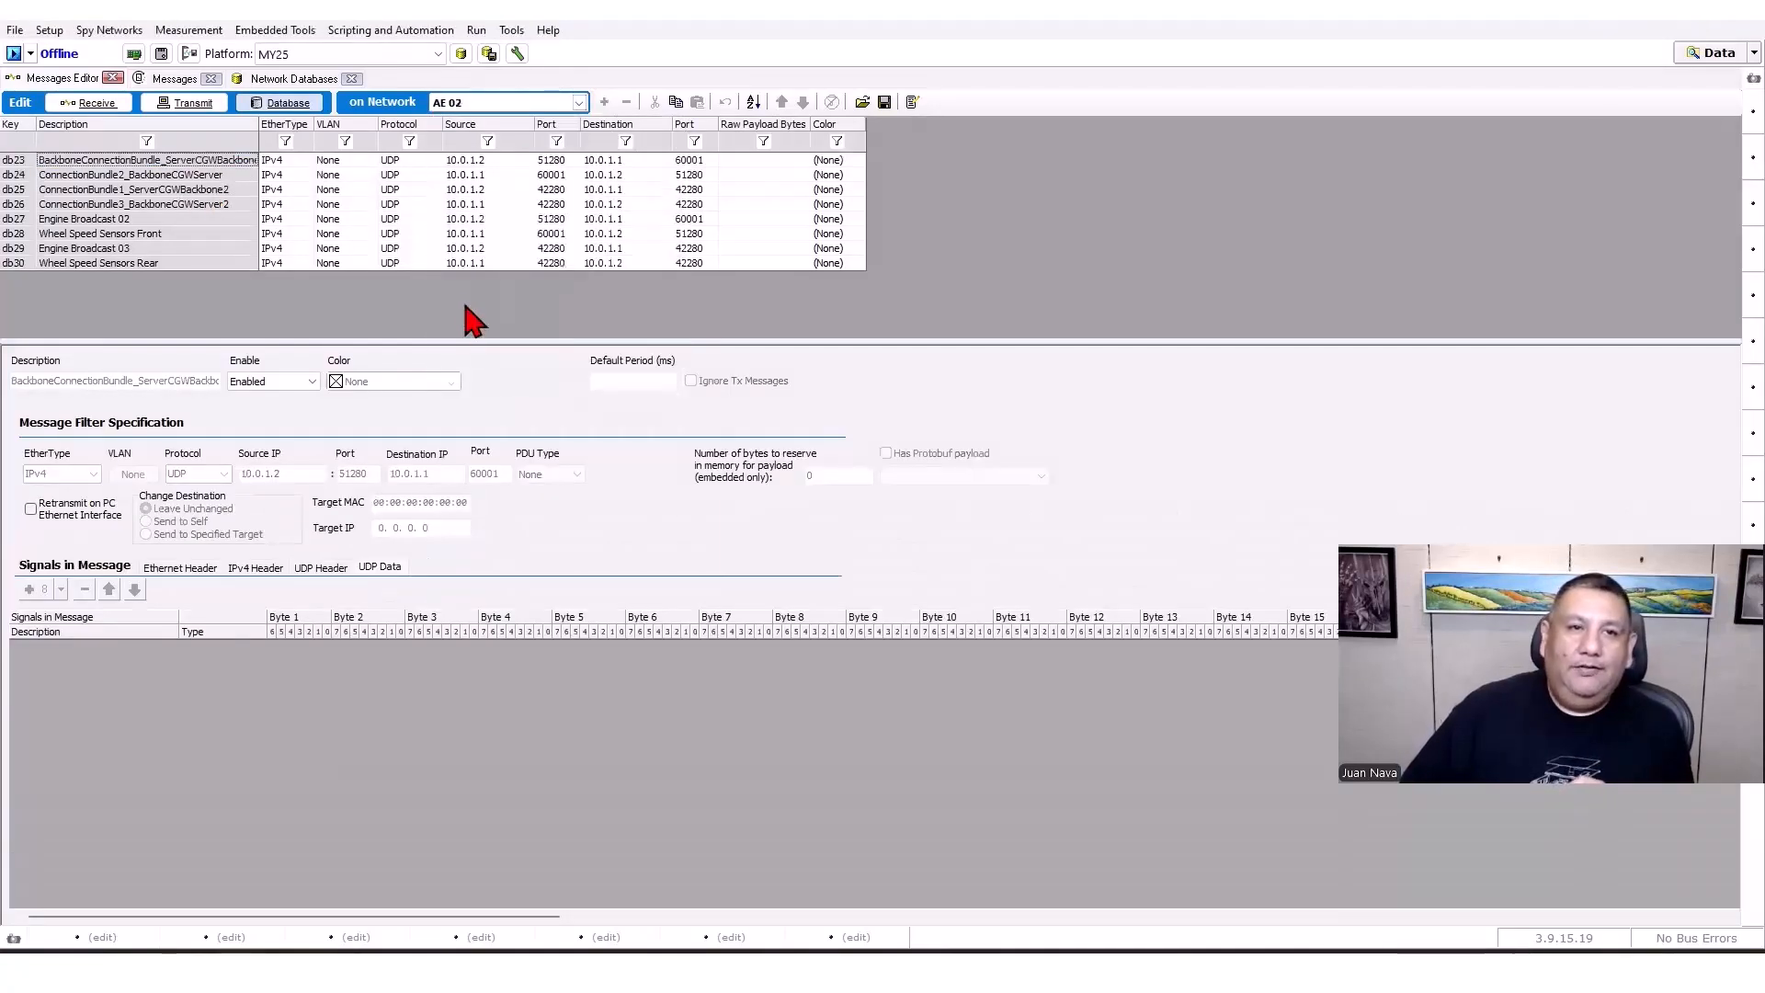
{"action": "left_click", "coordinate": [175, 225]}
{"action": "left_click_drag", "start_coordinate": [181, 241], "coordinate": [187, 263]}
{"action": "right_click", "coordinate": [186, 263]}
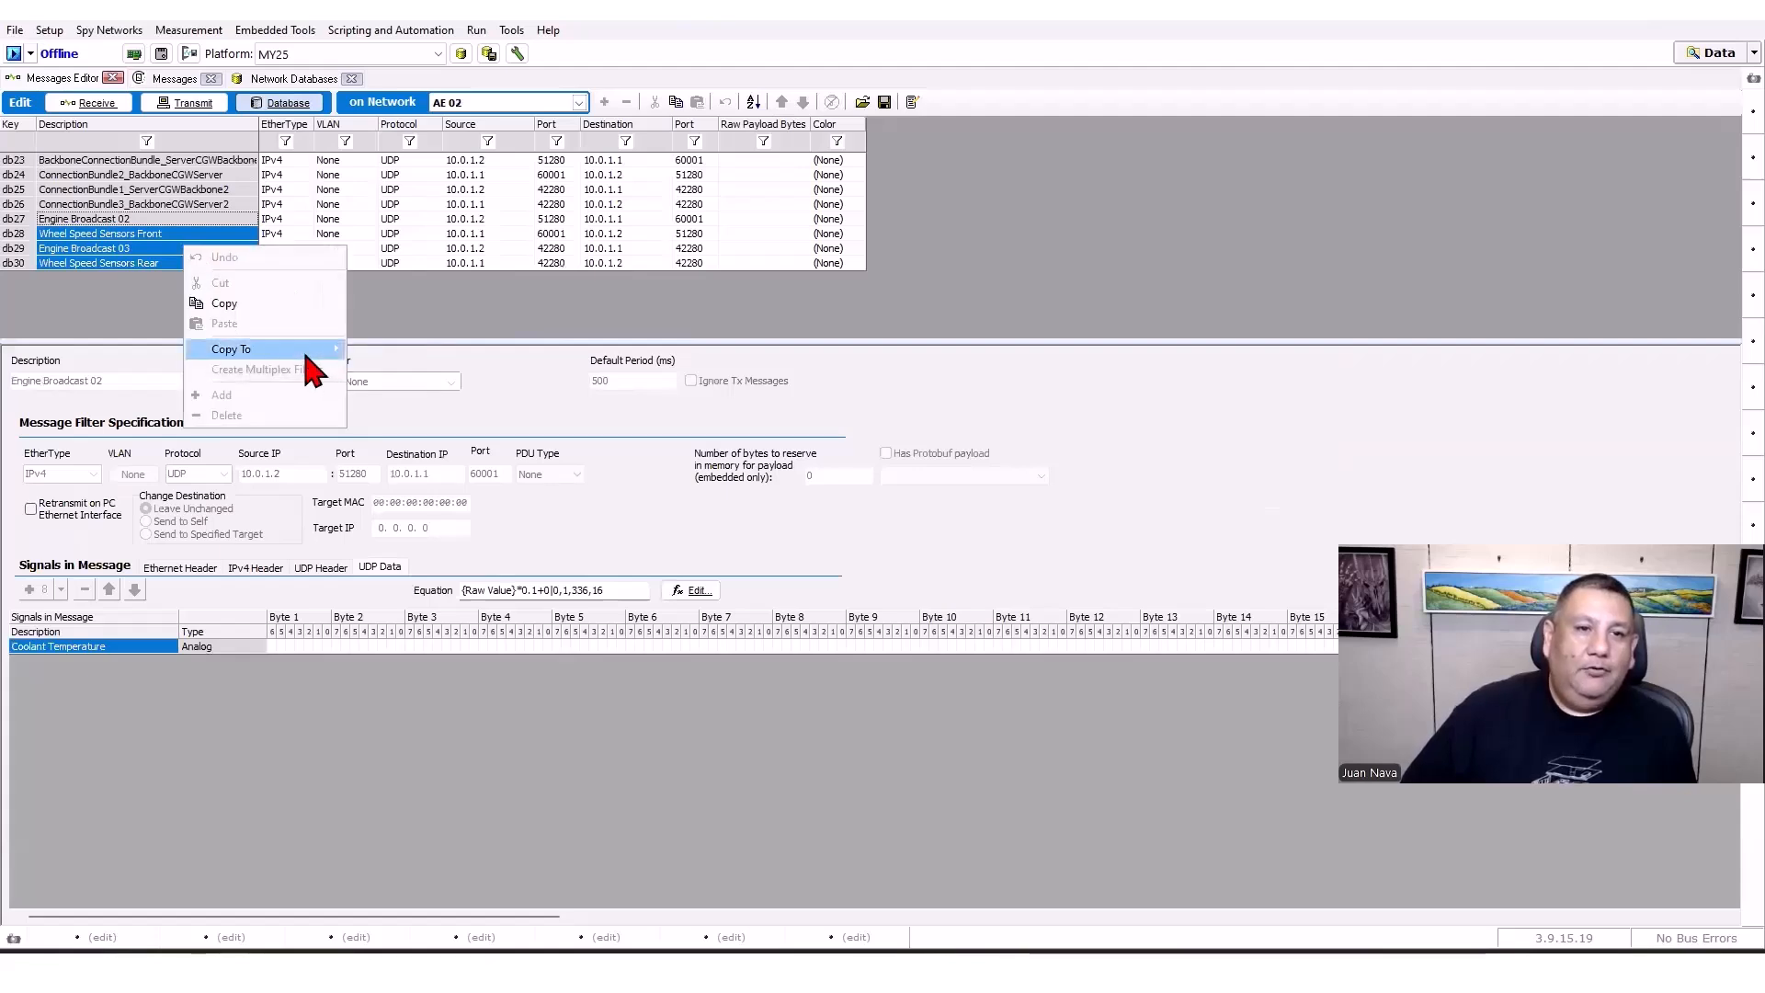
{"action": "mouse_move", "coordinate": [322, 349]}
{"action": "left_click", "coordinate": [379, 351]}
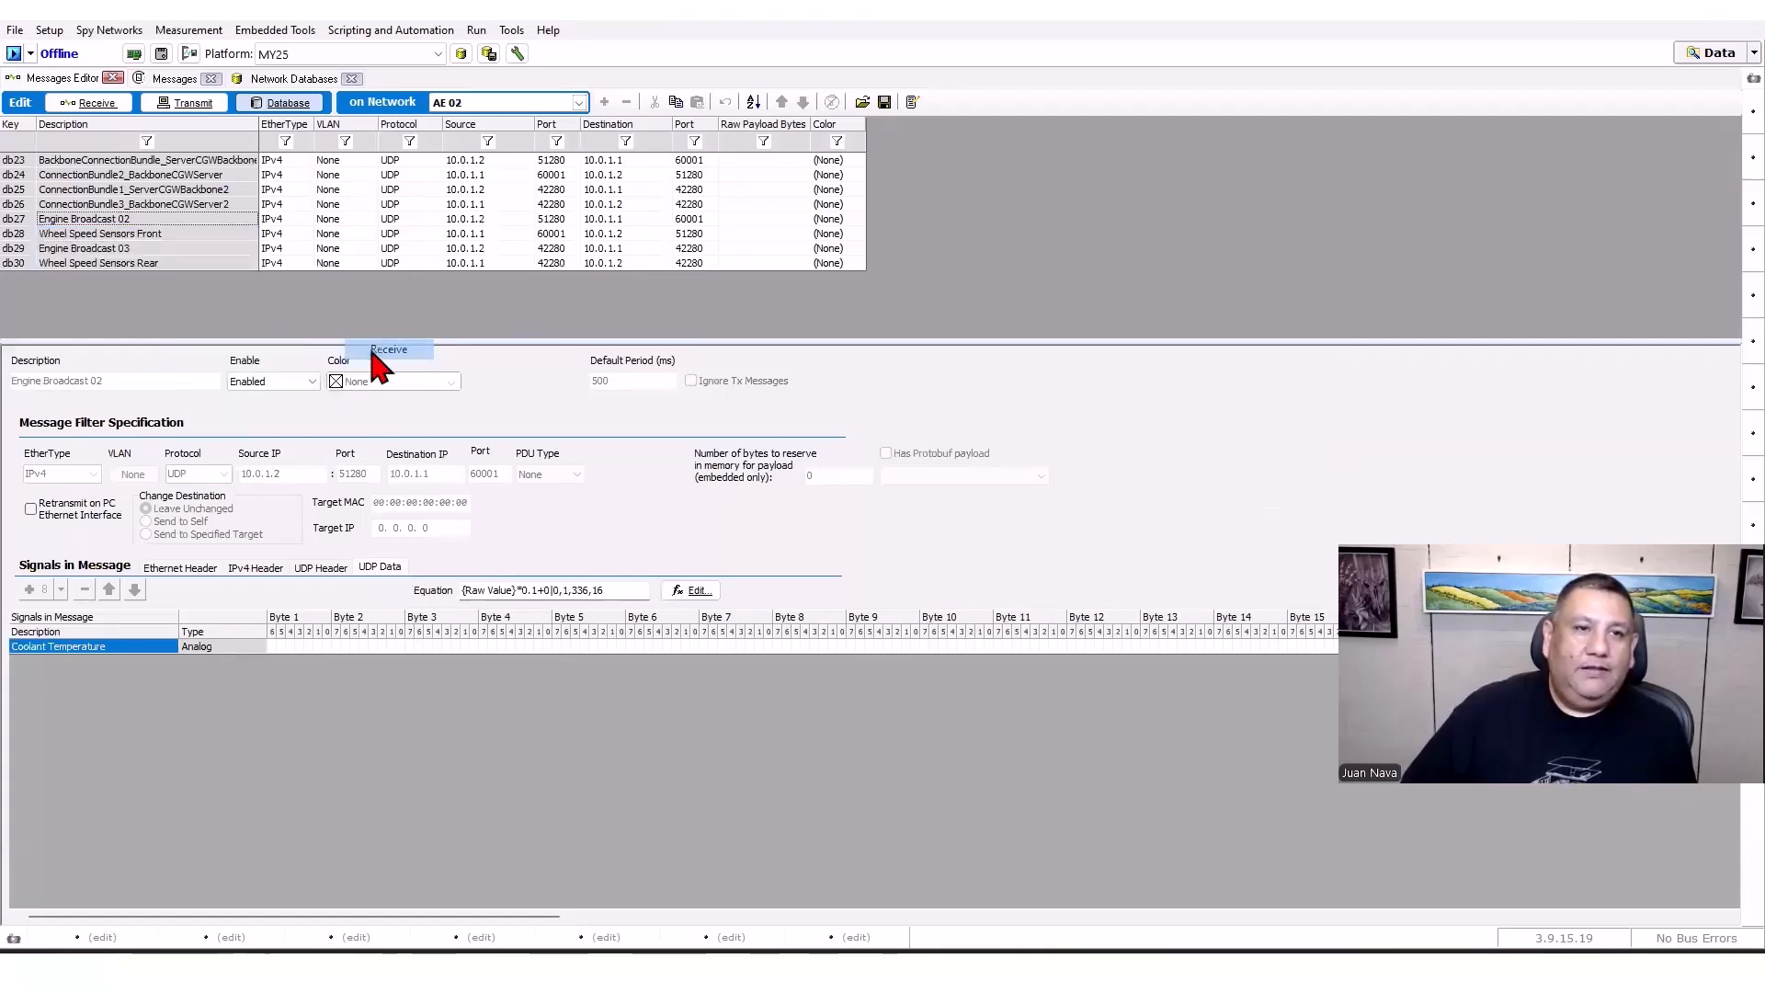
{"action": "left_click", "coordinate": [101, 102]}
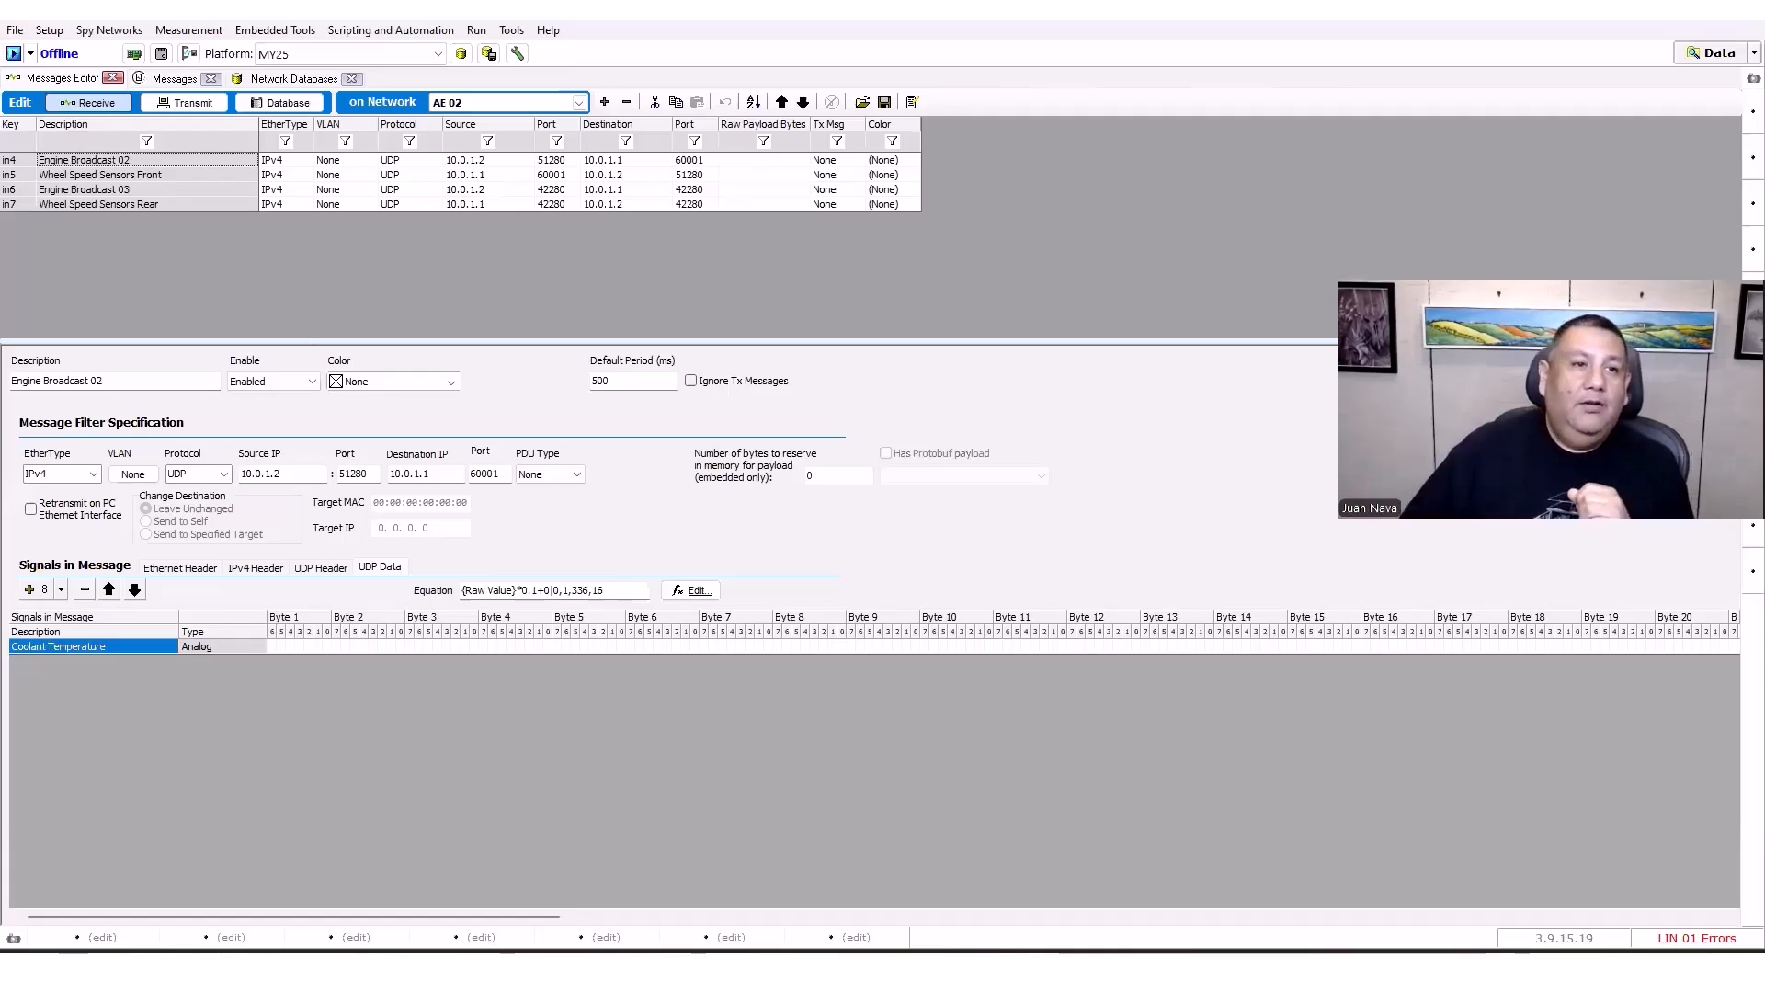
Go online using Run with Transmit and erase the captured traffic in the Messages view.
{"action": "left_click", "coordinate": [30, 55]}
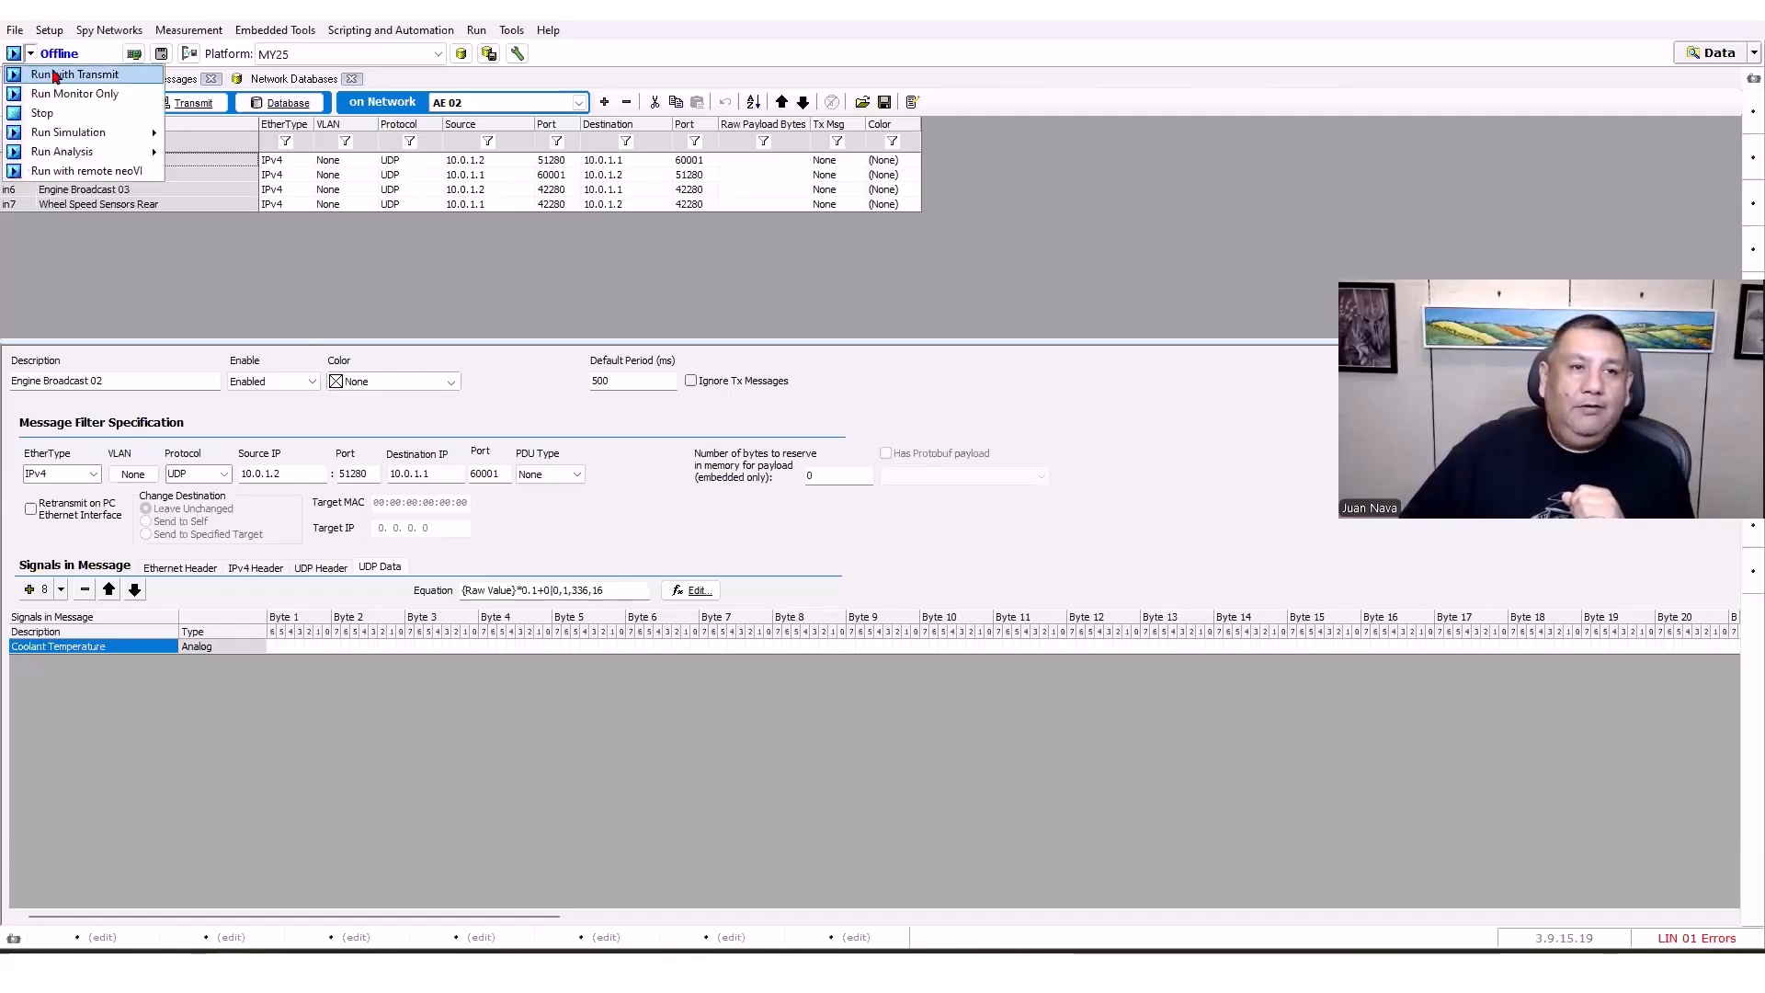
{"action": "left_click", "coordinate": [56, 74]}
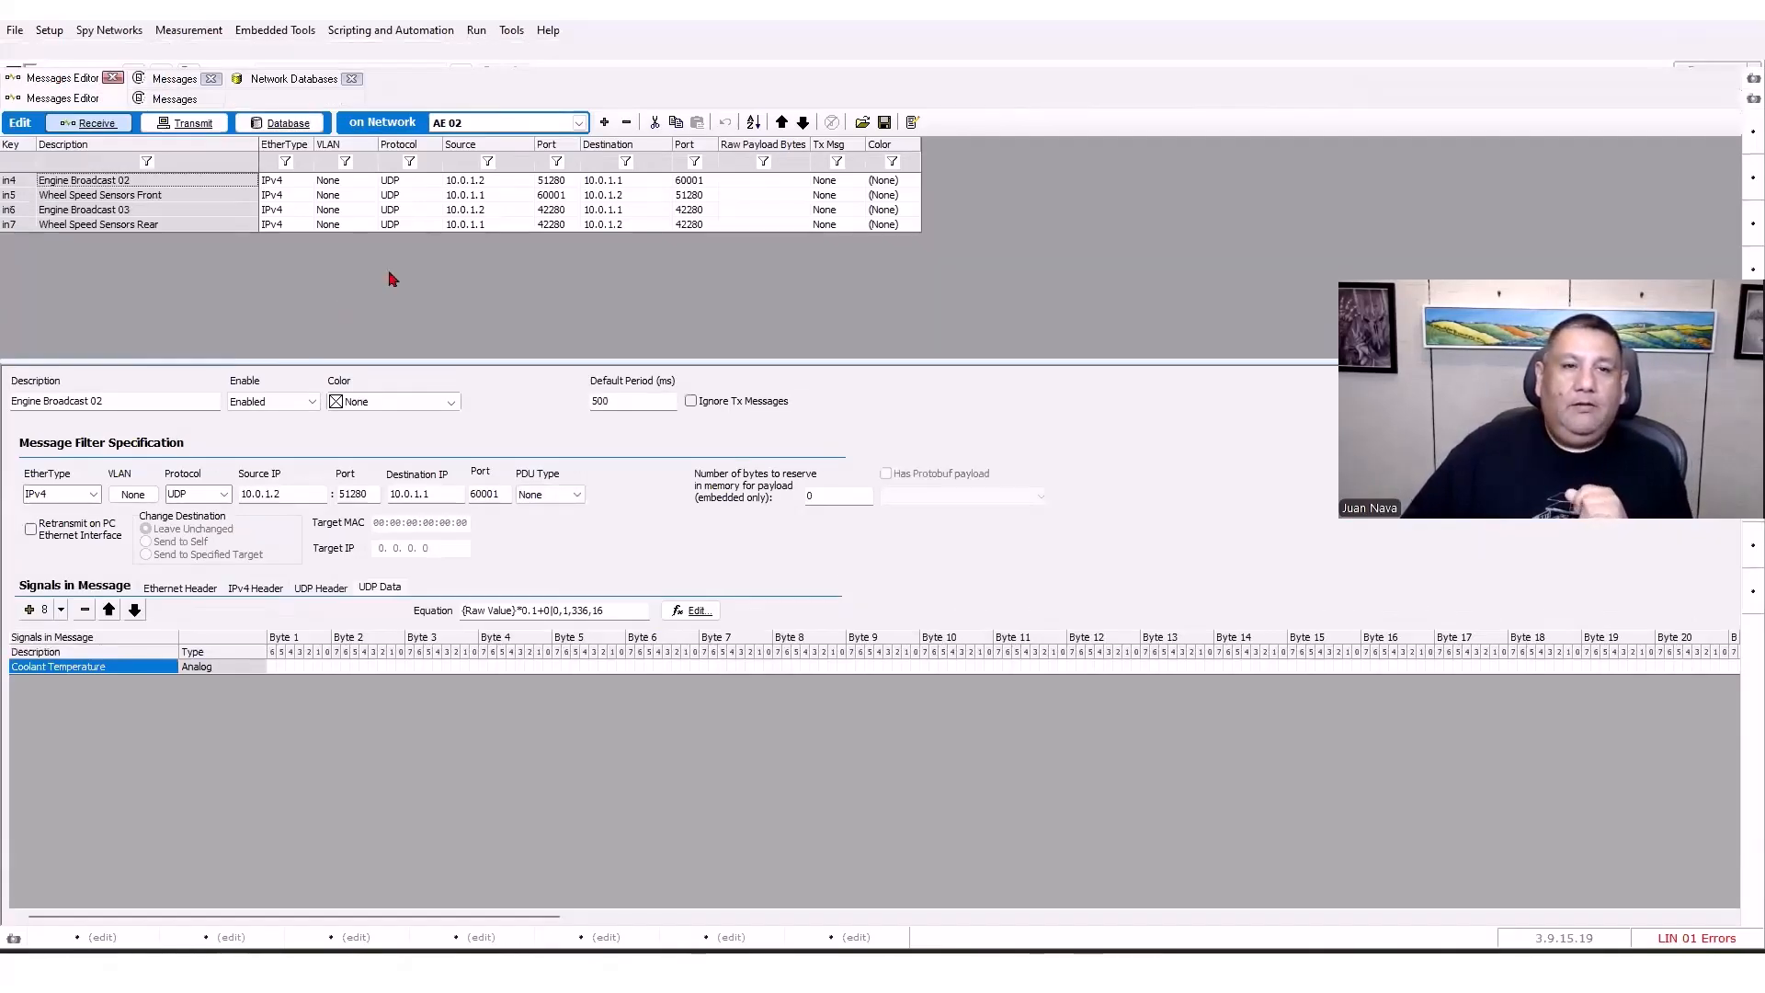
{"action": "left_click", "coordinate": [184, 79]}
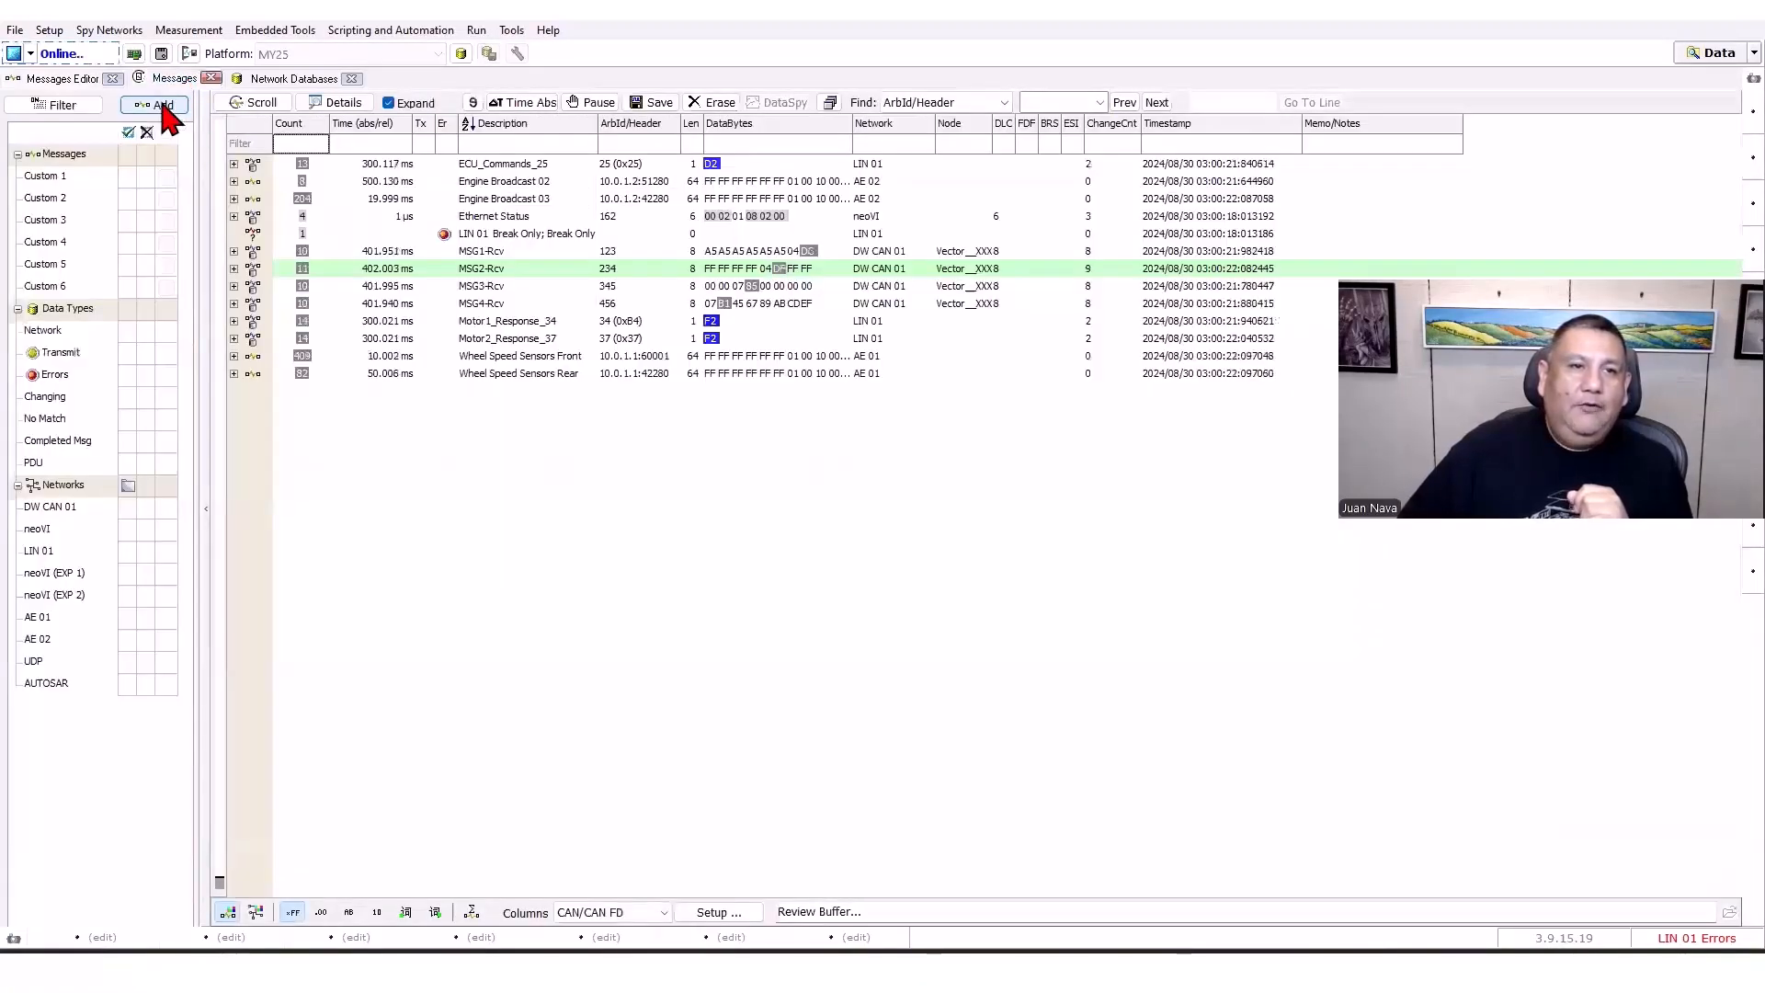
{"action": "left_click", "coordinate": [115, 31]}
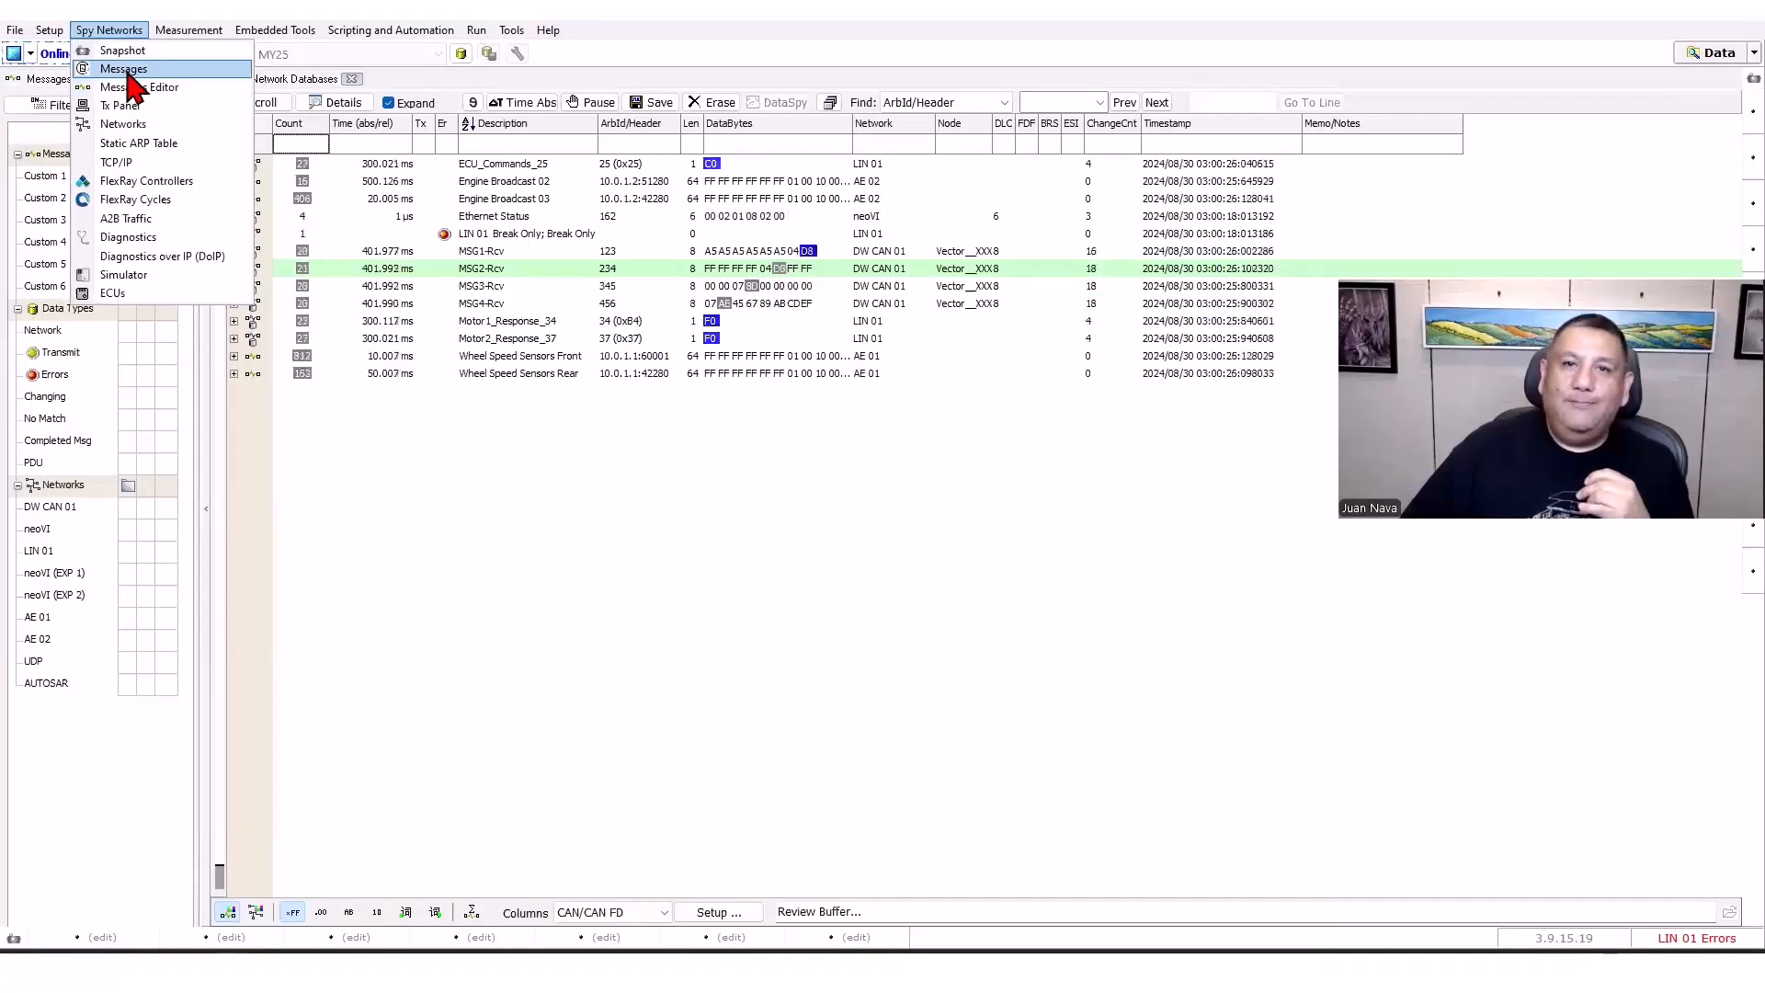
{"action": "left_click", "coordinate": [128, 70]}
{"action": "left_click", "coordinate": [719, 103]}
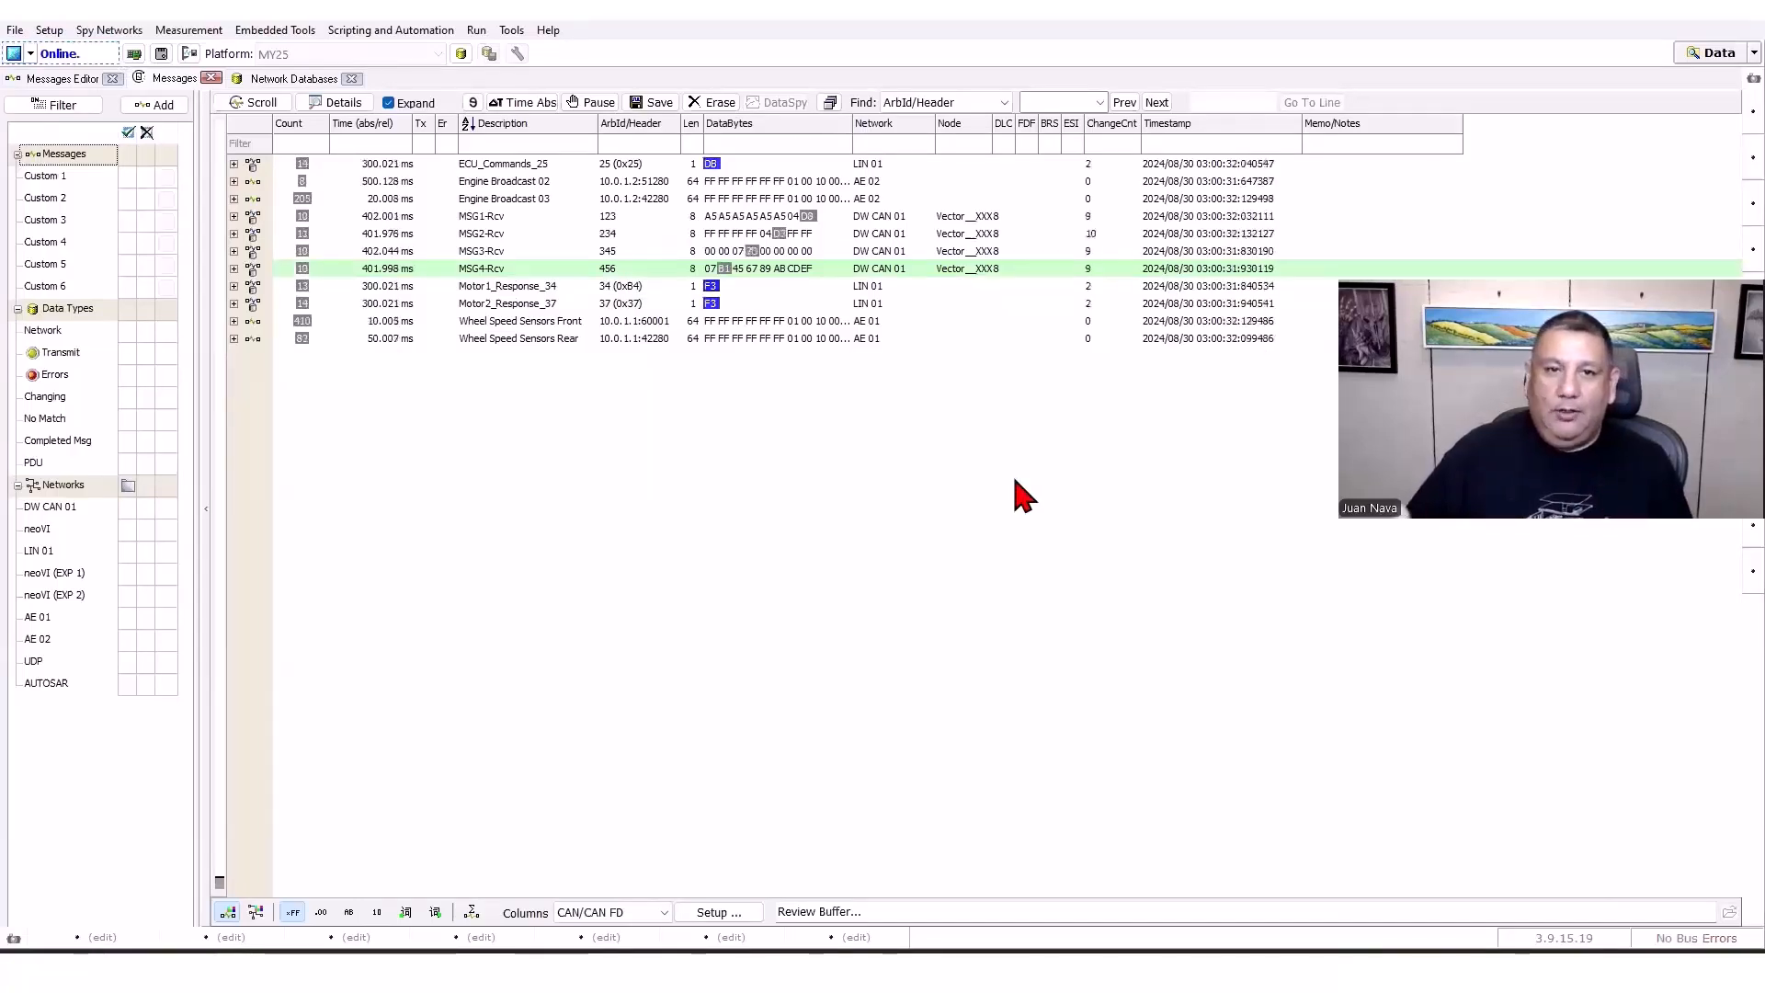
{"action": "left_click", "coordinate": [714, 103]}
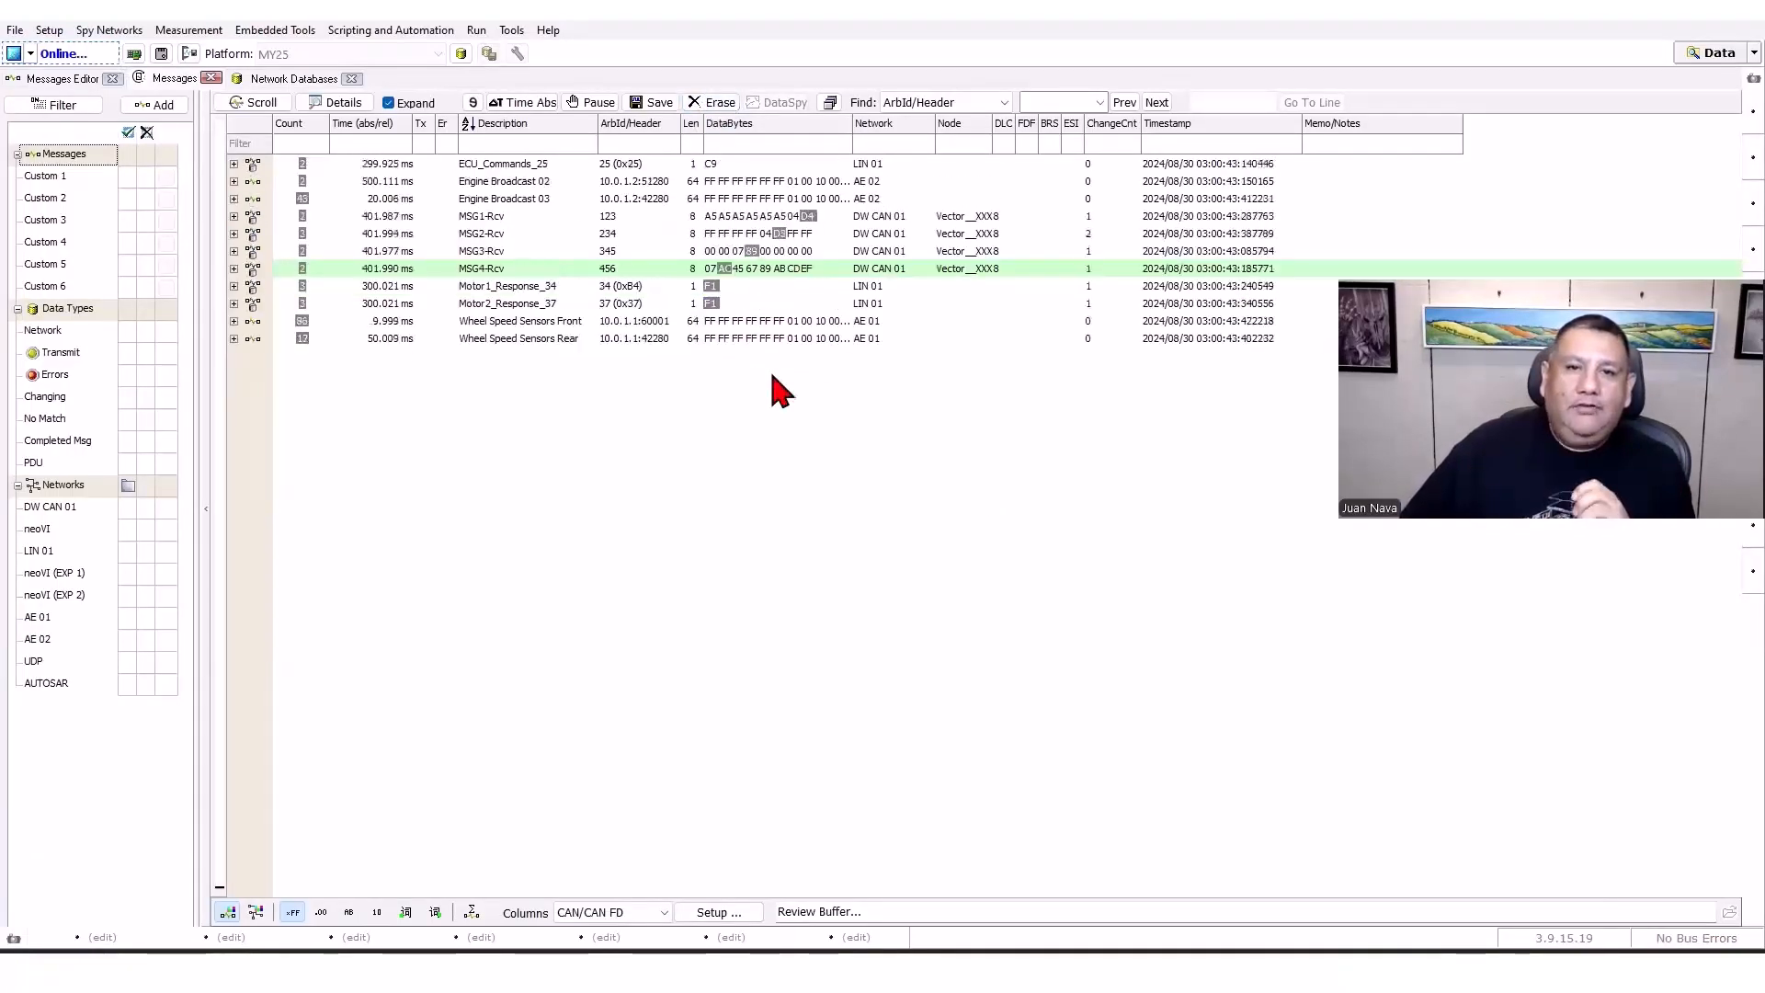
Filter the live traffic to DW CAN 01, show the message details, and examine the signals of MSG2-Rcv and MSG3-Rcv.
{"action": "left_click", "coordinate": [129, 507]}
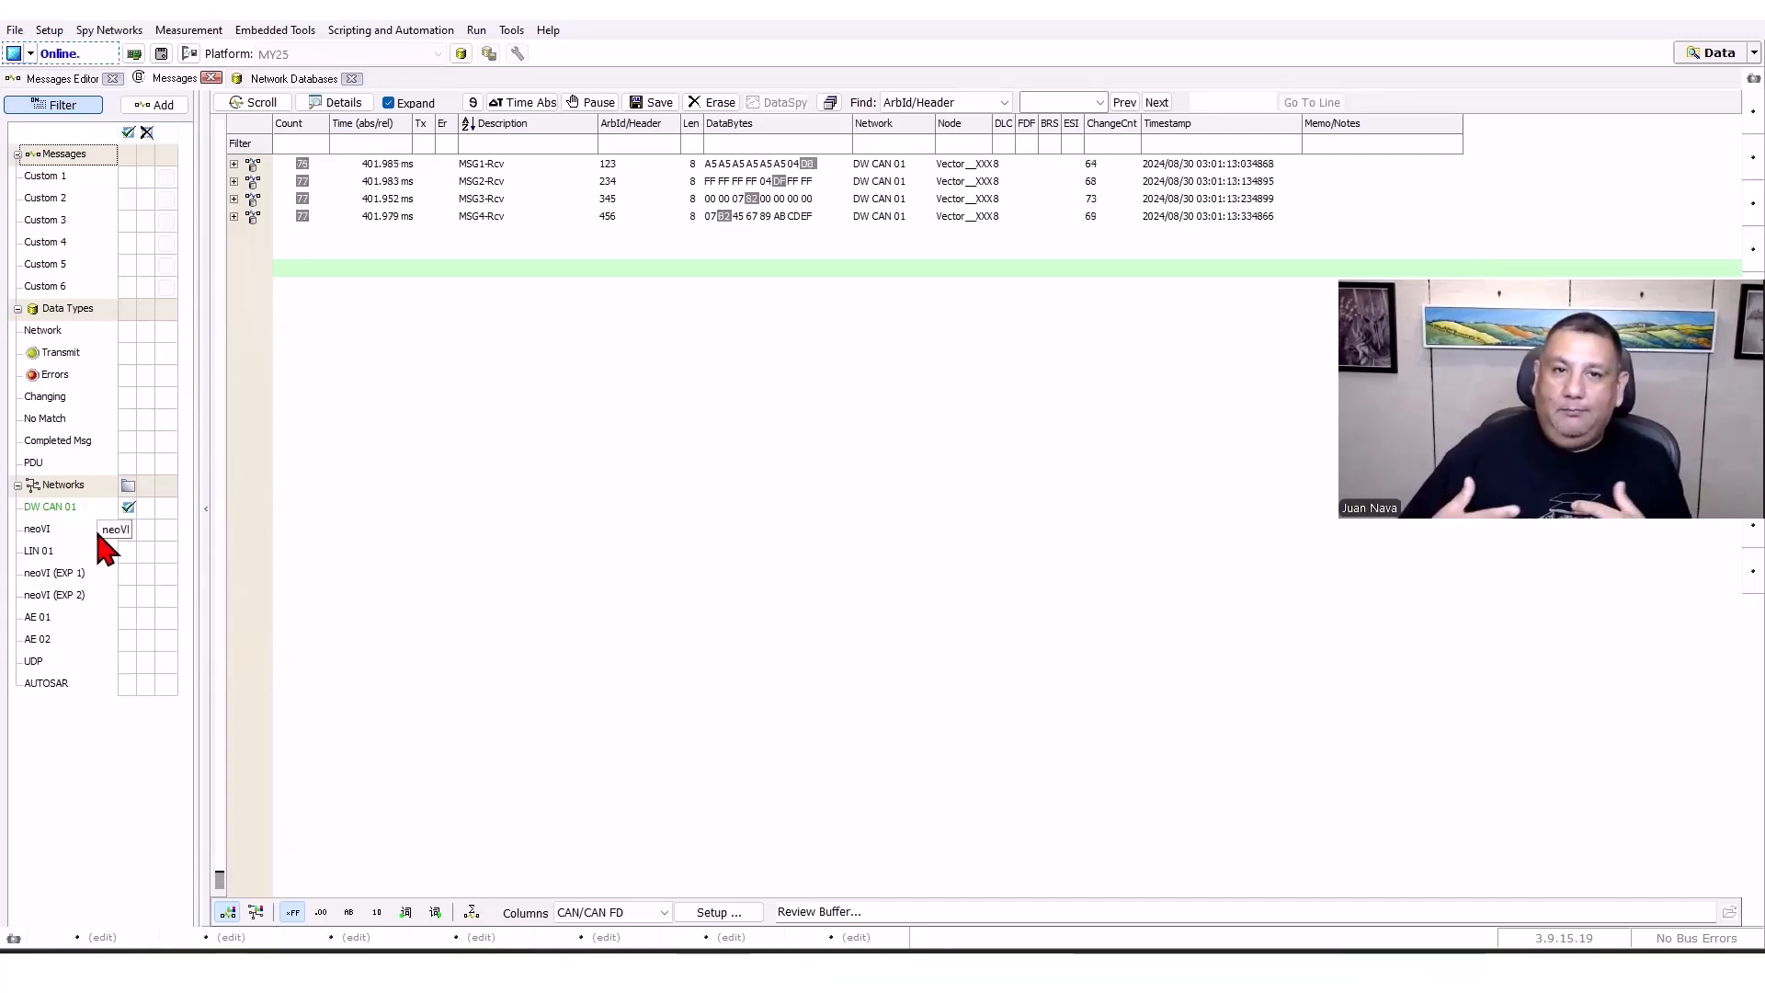
{"action": "key", "text": "XF86AudioLowerVolume"}
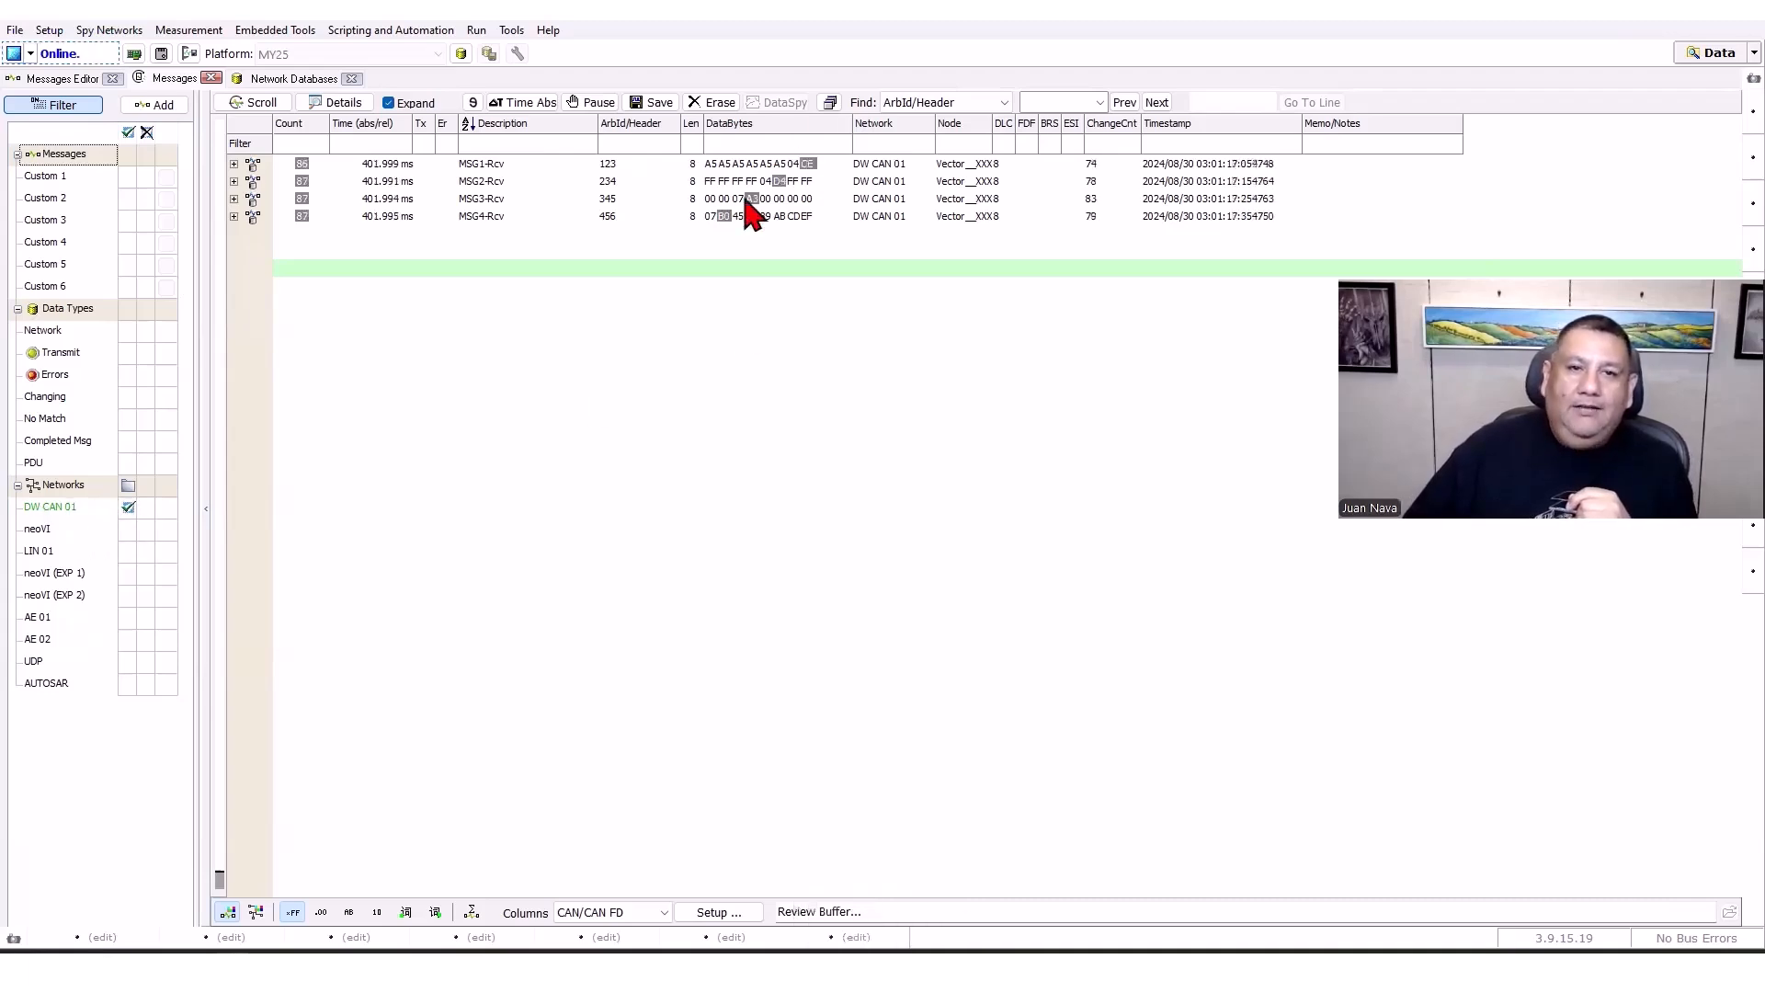
{"action": "left_click", "coordinate": [338, 103]}
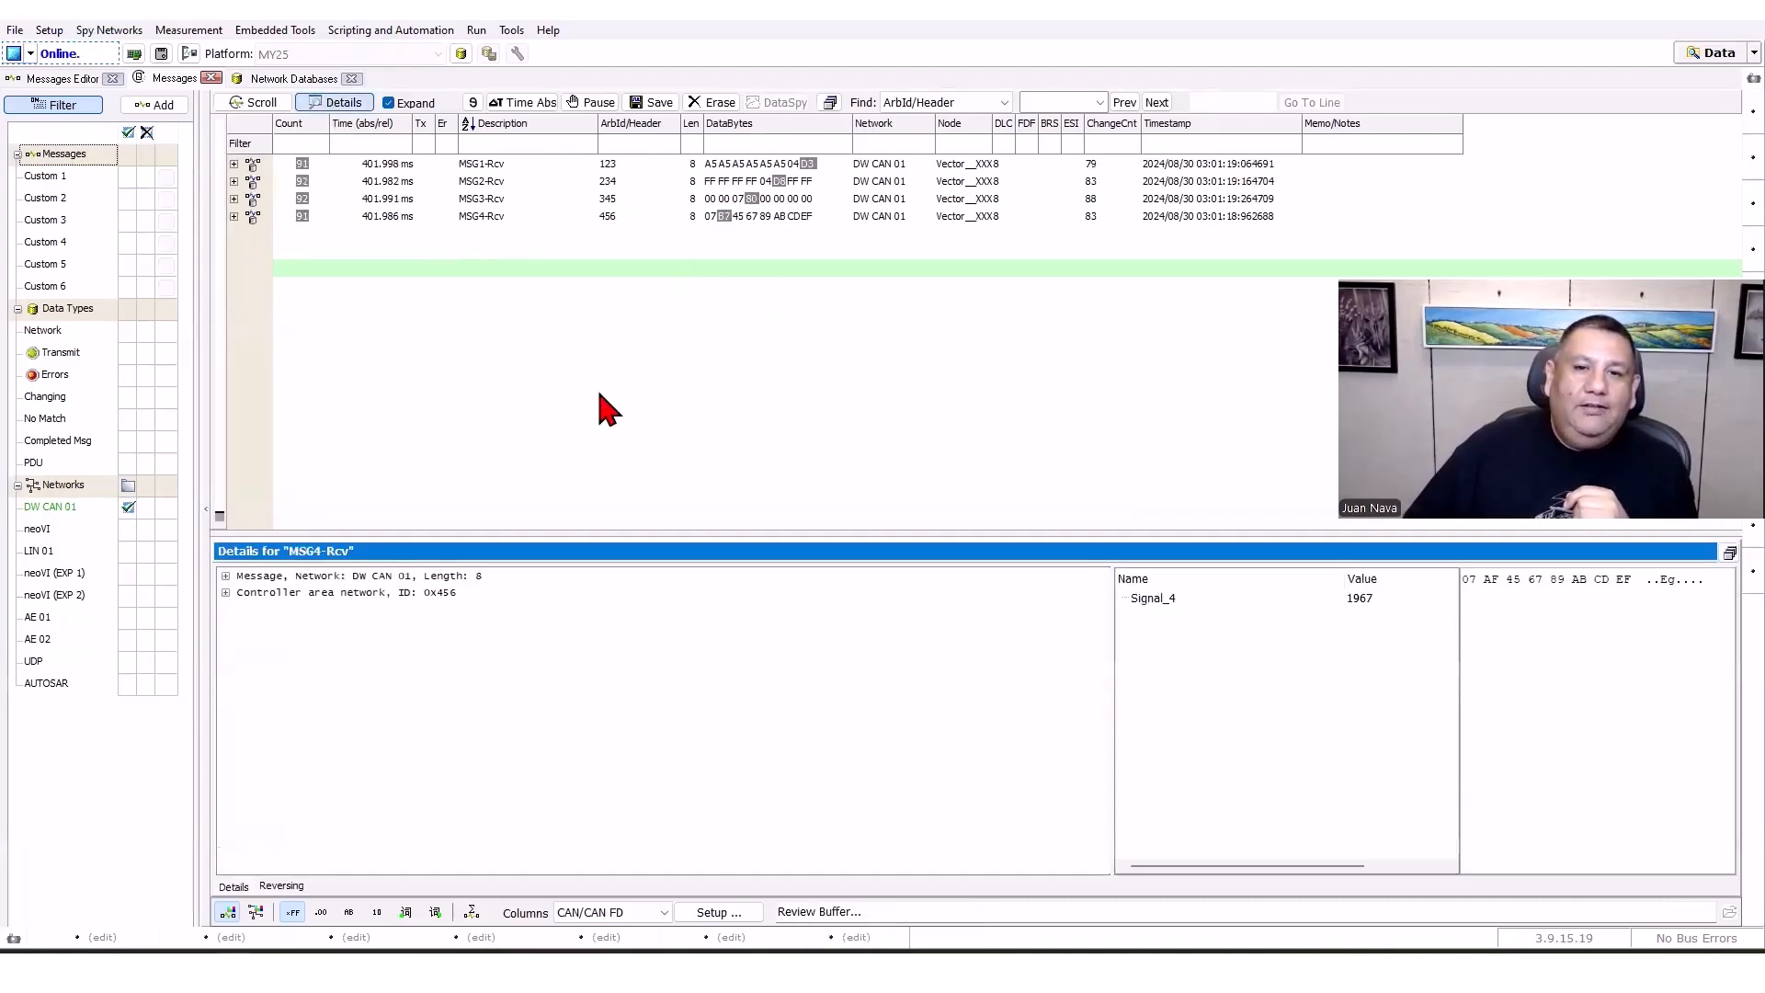
{"action": "left_click", "coordinate": [474, 182]}
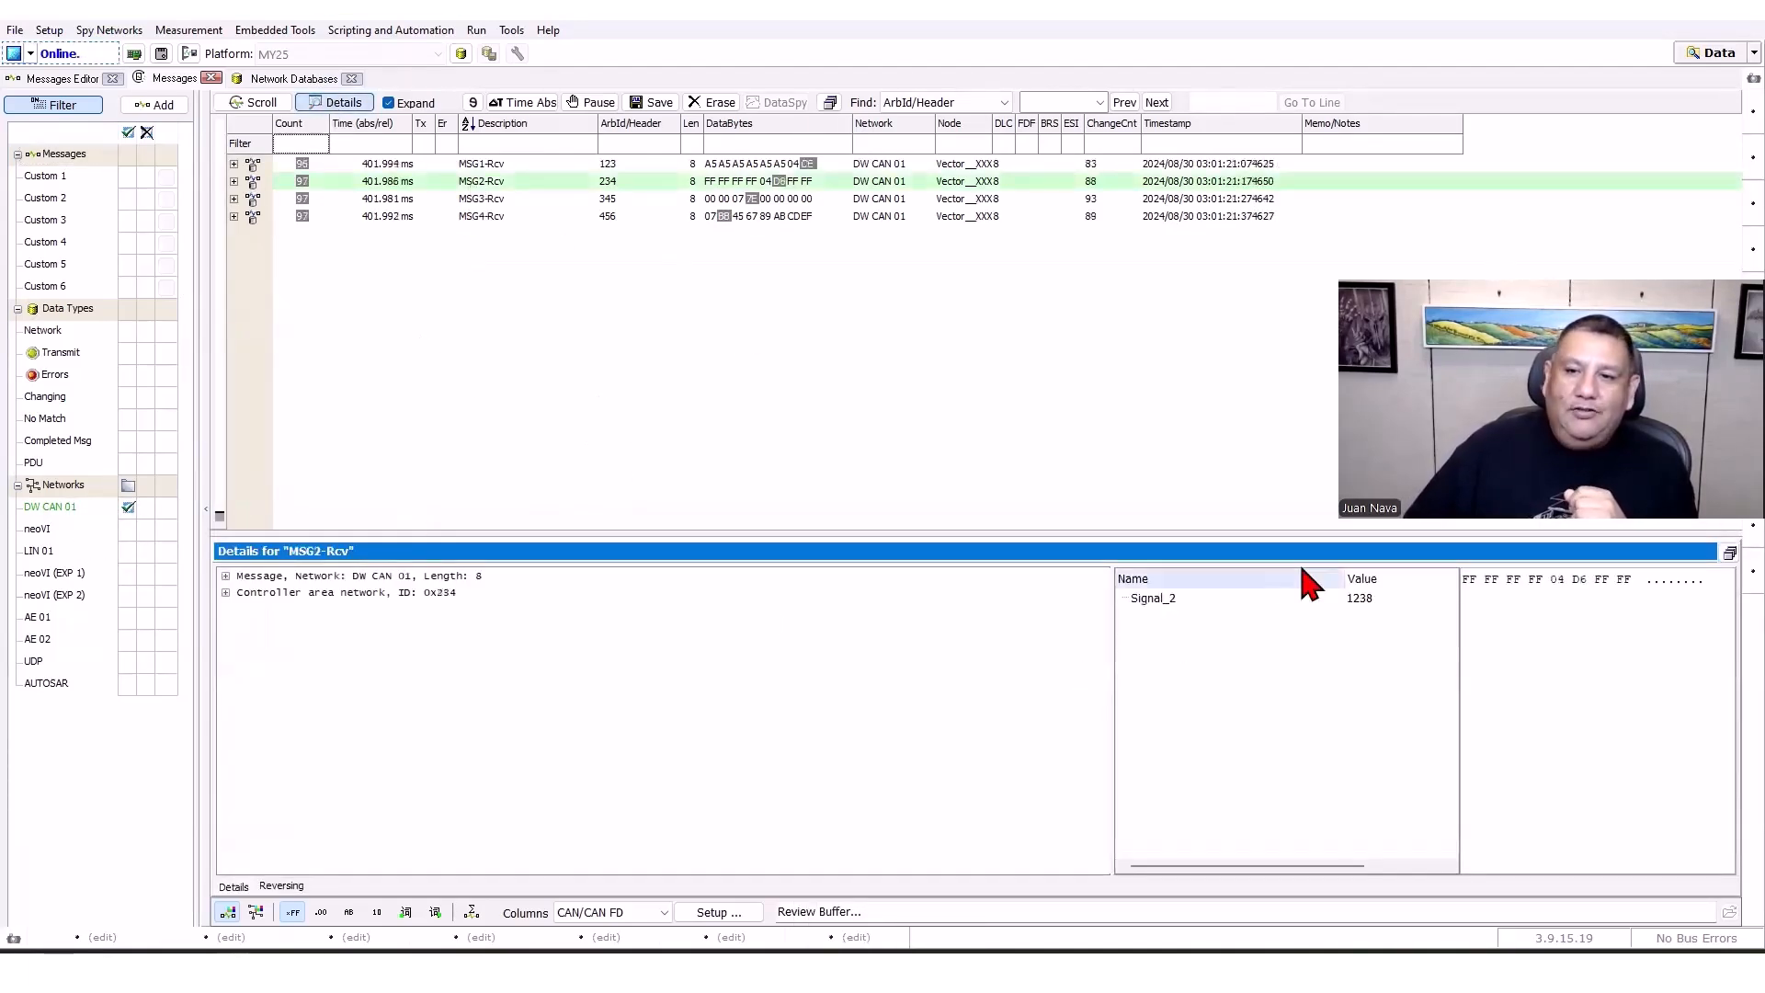
{"action": "left_click", "coordinate": [473, 198]}
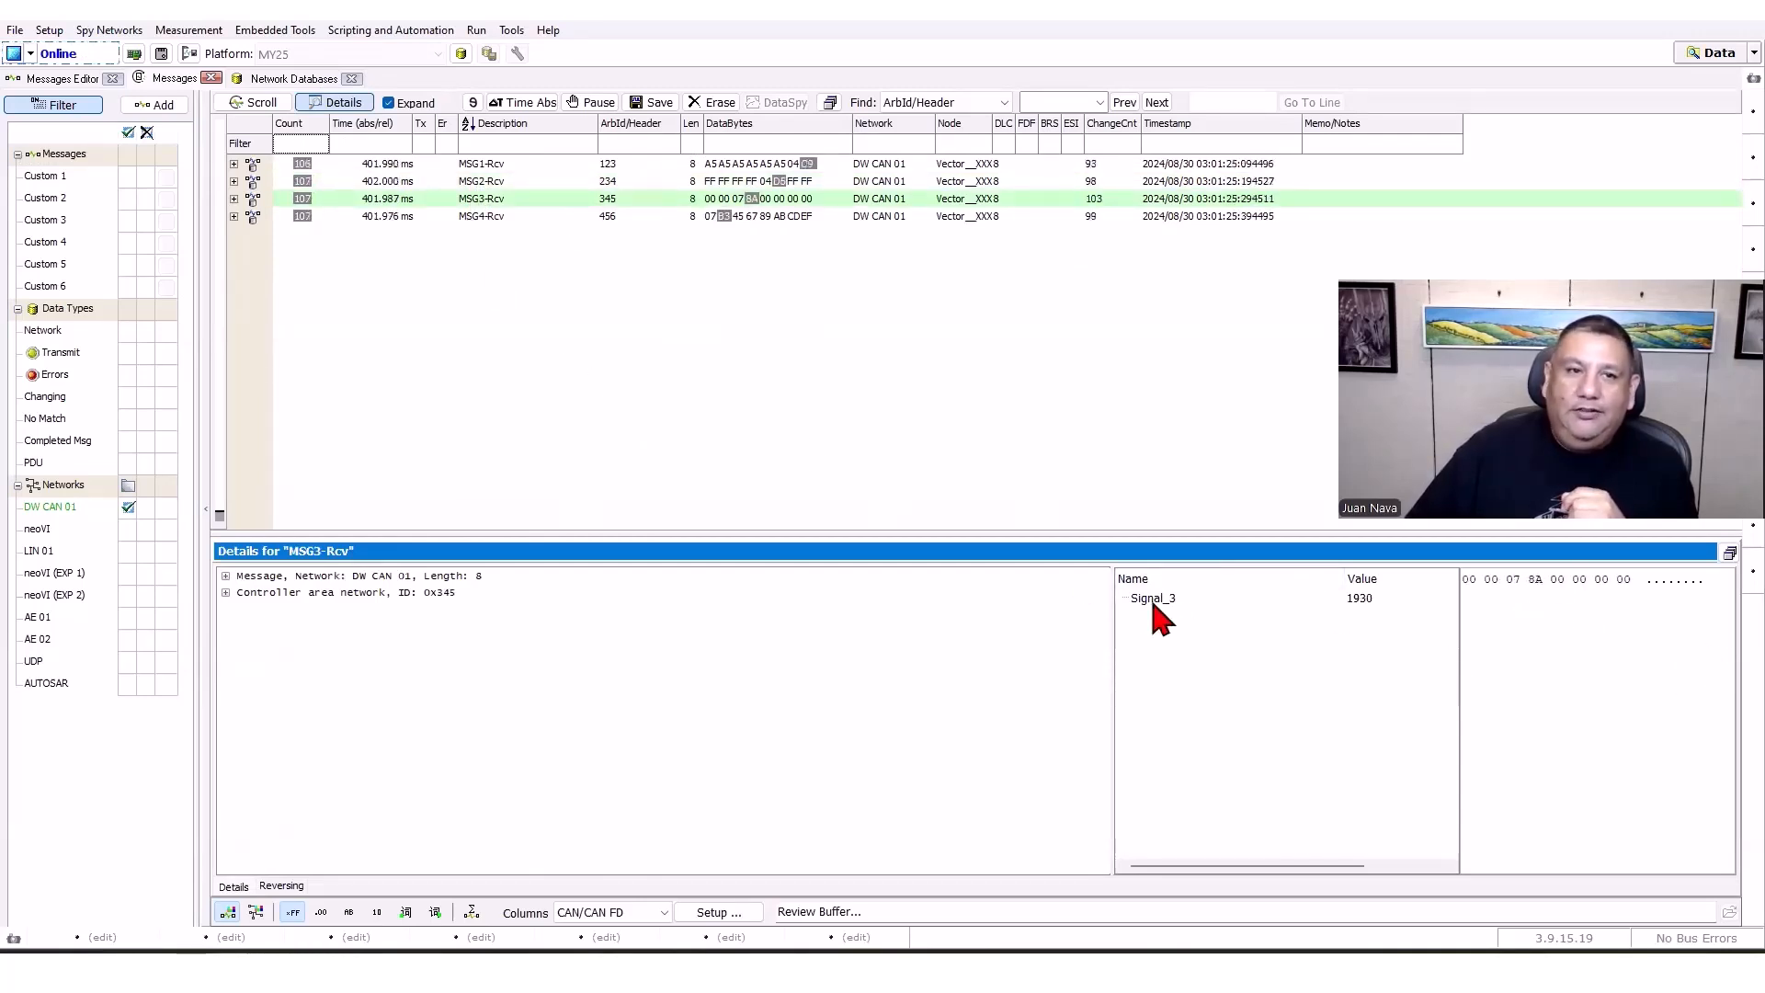
Switch the network filter from DW CAN 01 to LIN 01 only.
{"action": "left_click", "coordinate": [129, 552]}
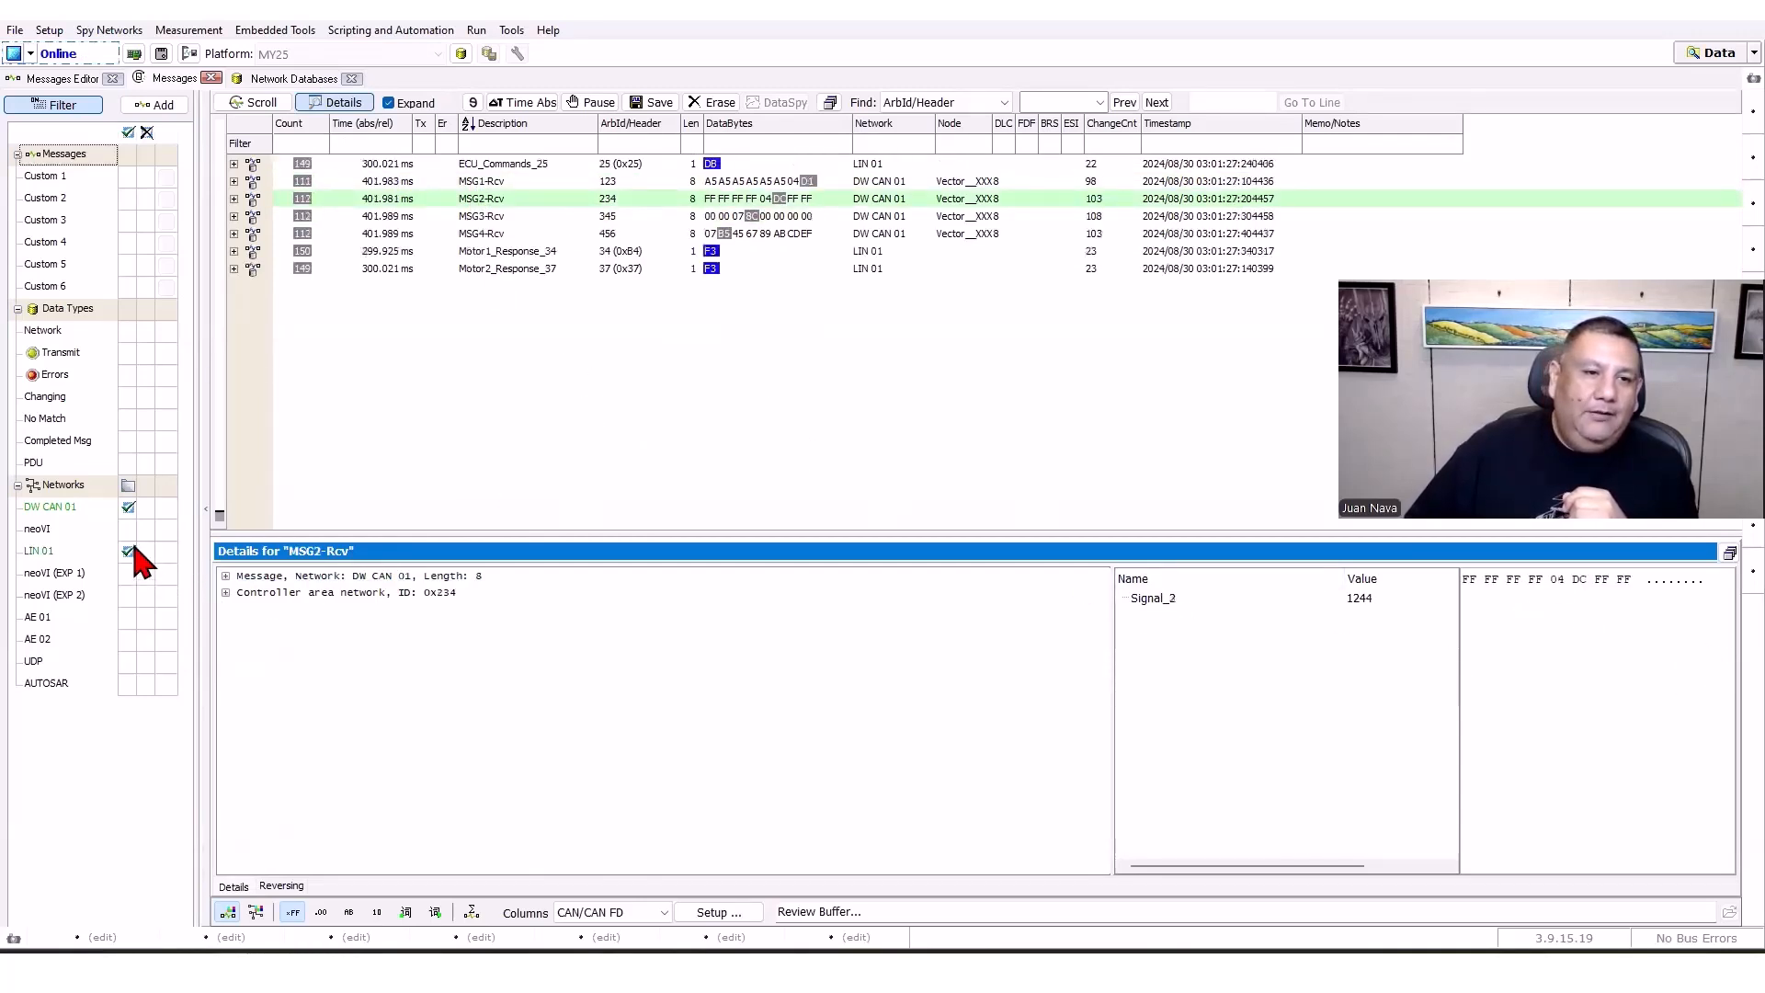
{"action": "left_click", "coordinate": [129, 507]}
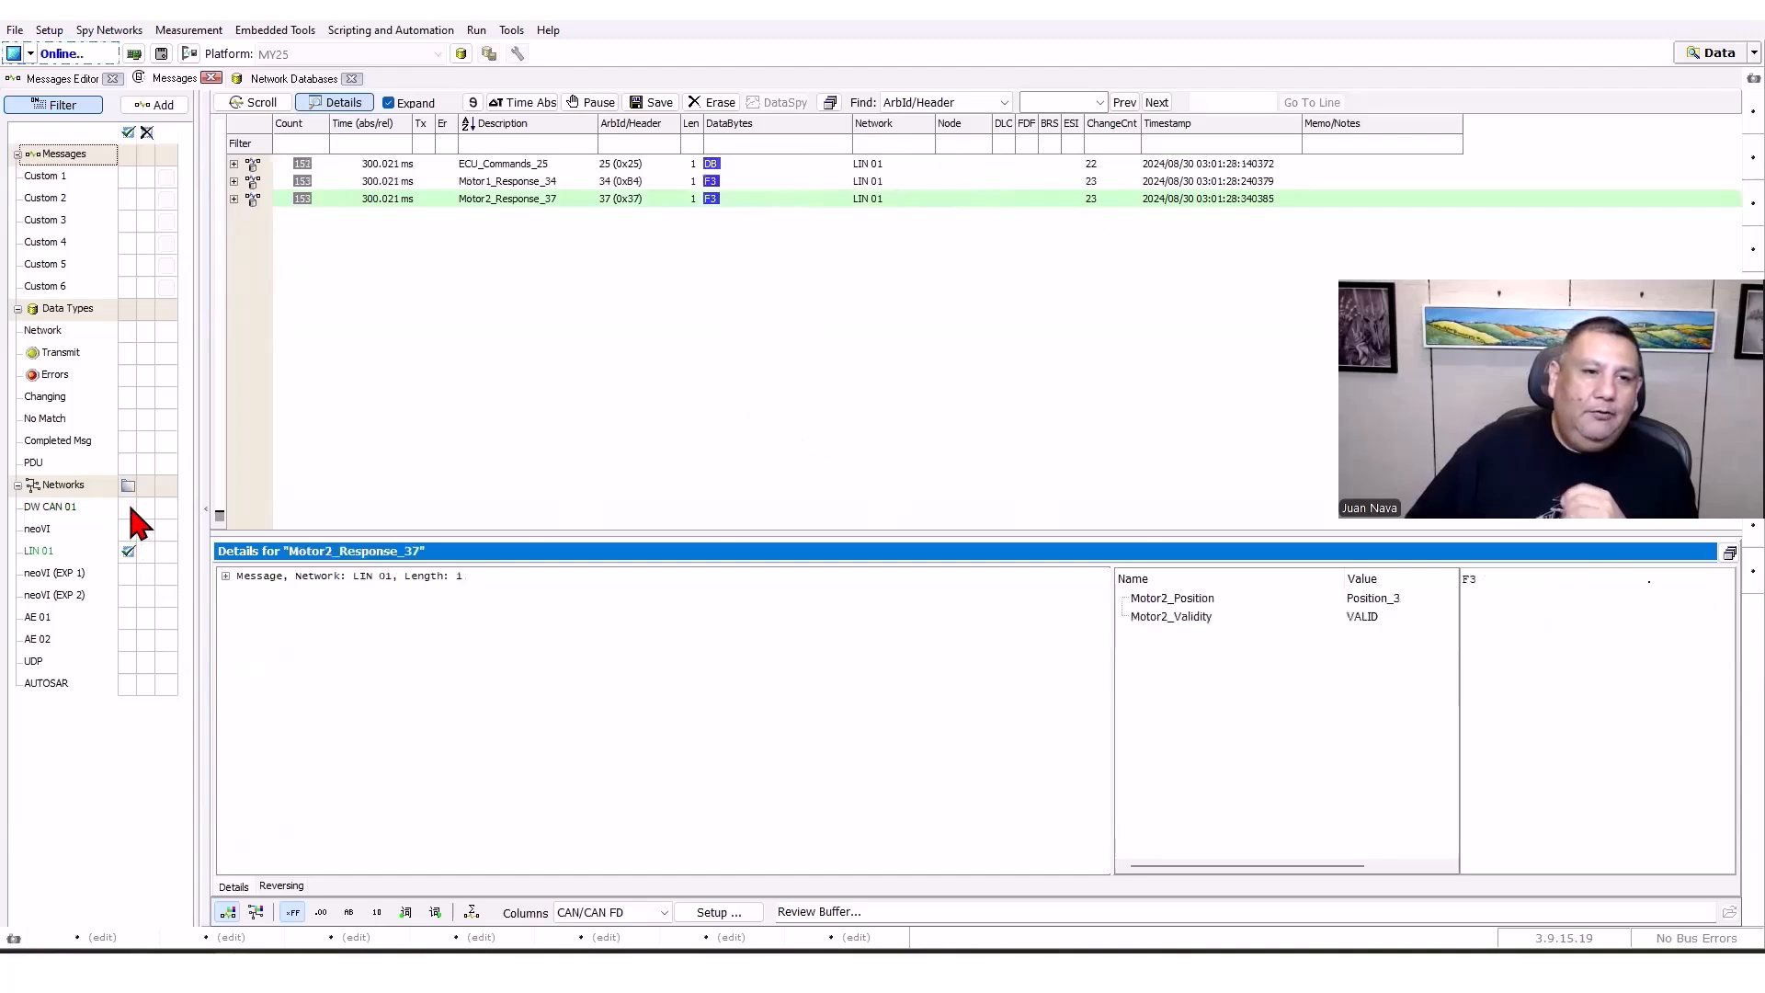
Examine the decoded position and validity signals of Motor1_Response_34 and Motor2_Response_37 on LIN 01.
{"action": "left_click", "coordinate": [480, 182]}
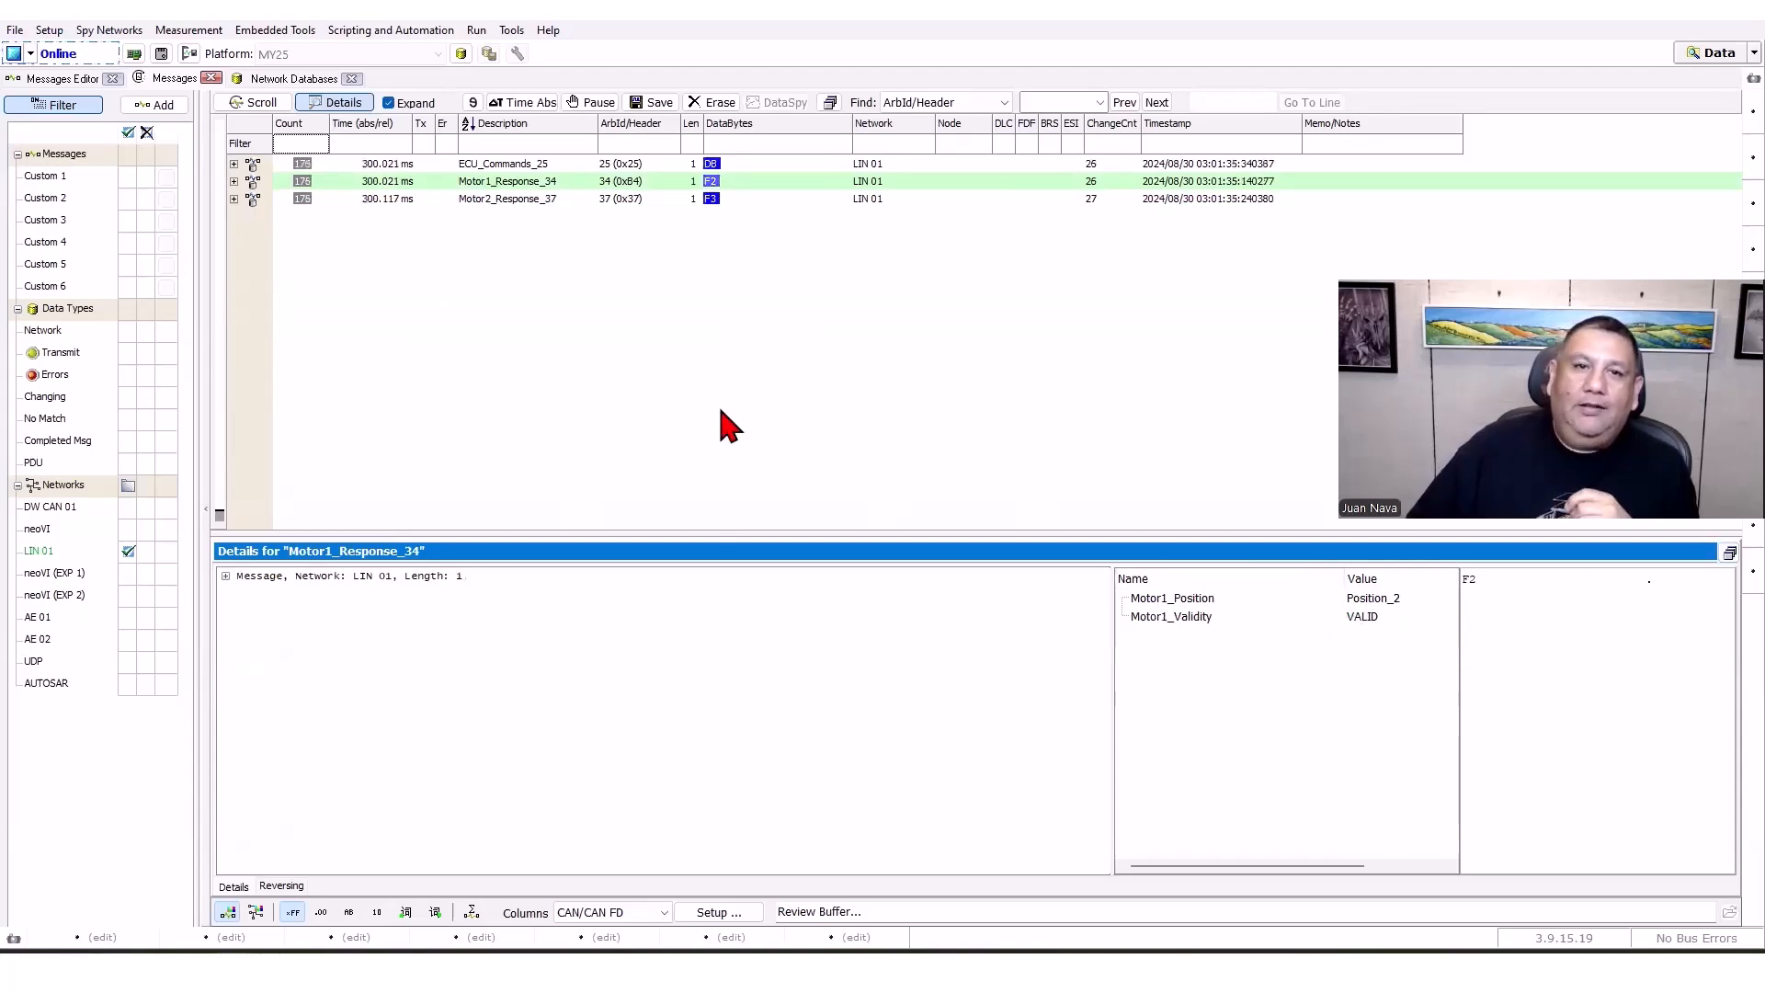
{"action": "left_click", "coordinate": [233, 199]}
{"action": "left_click", "coordinate": [233, 199]}
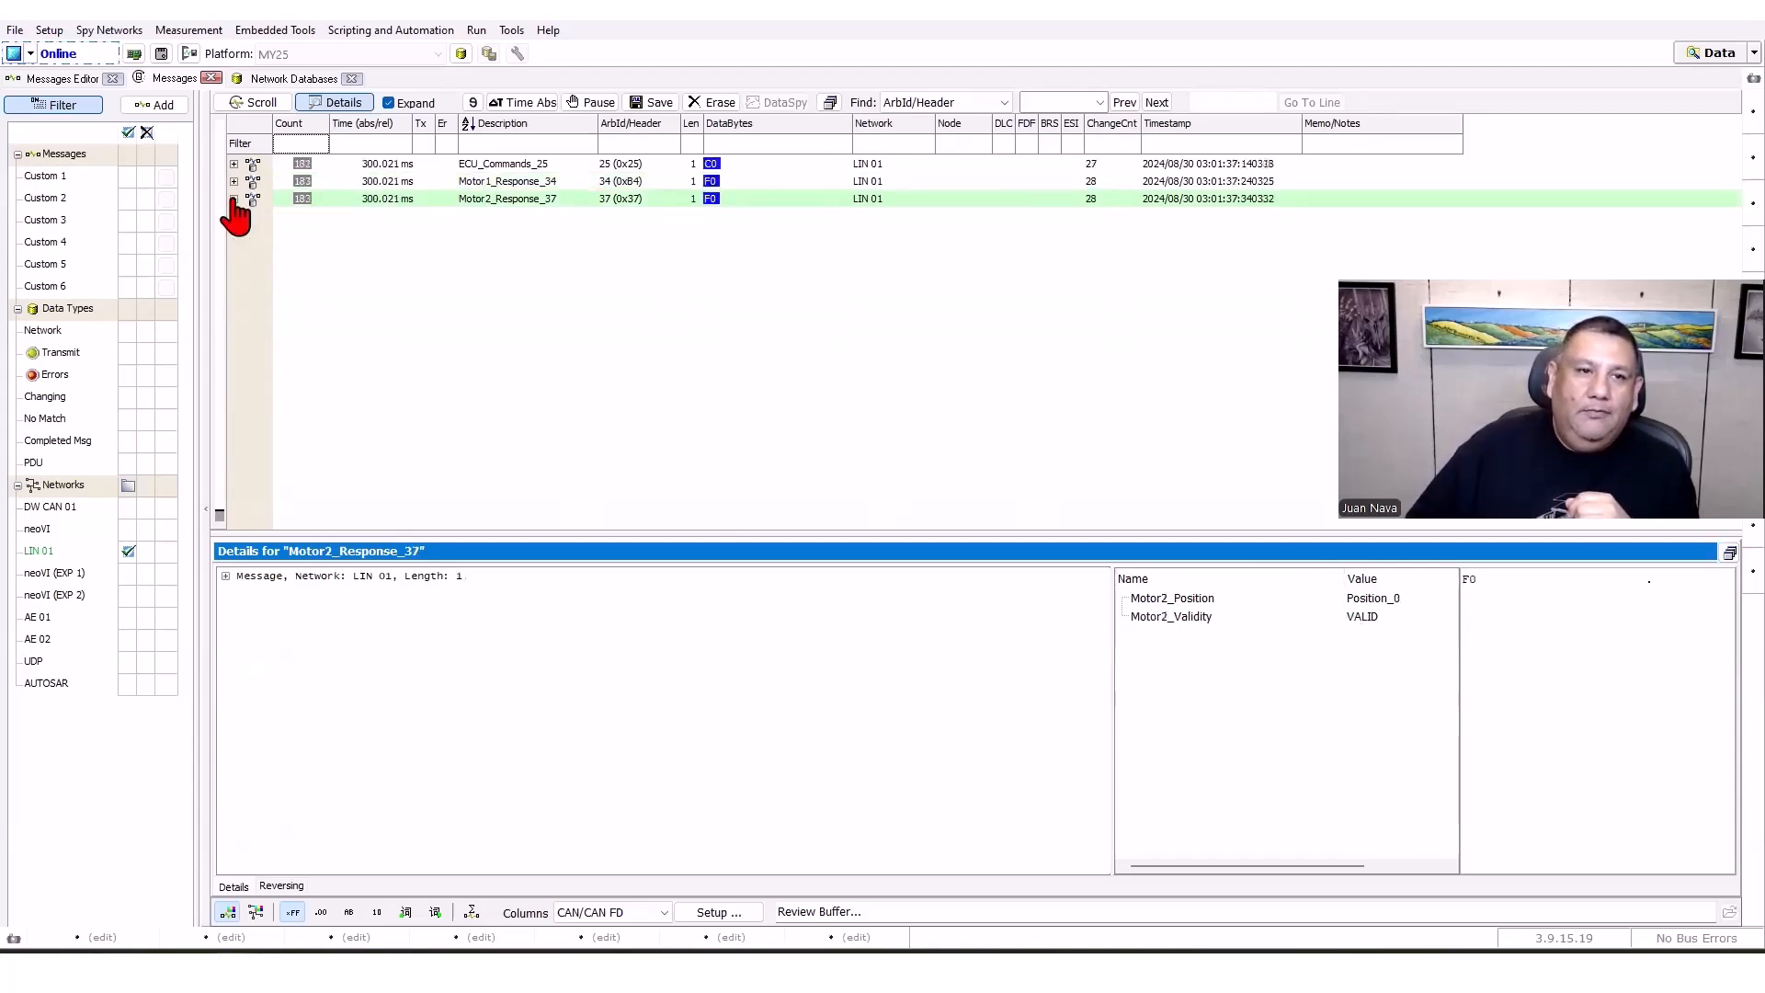
Switch the network filter from LIN 01 to AE 01 and AE 02.
{"action": "left_click", "coordinate": [129, 617]}
{"action": "left_click", "coordinate": [129, 639]}
{"action": "left_click", "coordinate": [129, 551]}
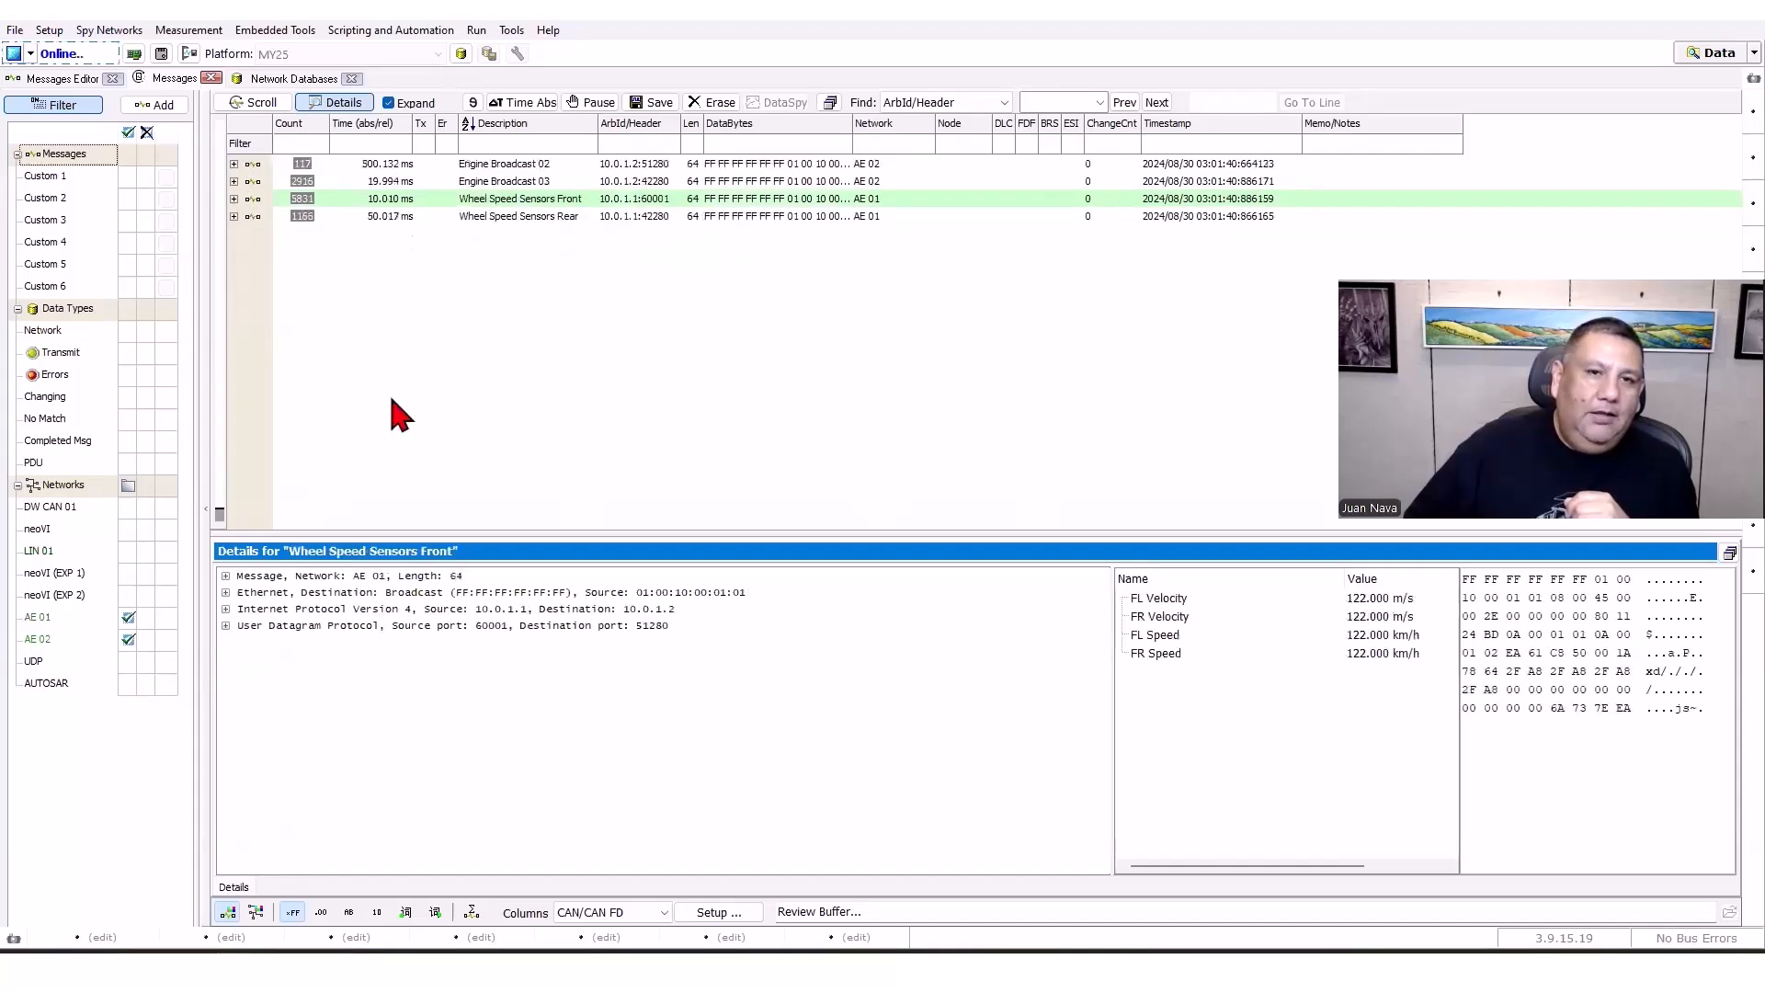
Examine the decoded velocity and speed signals of the Wheel Speed Sensors Rear message.
{"action": "left_click", "coordinate": [467, 219]}
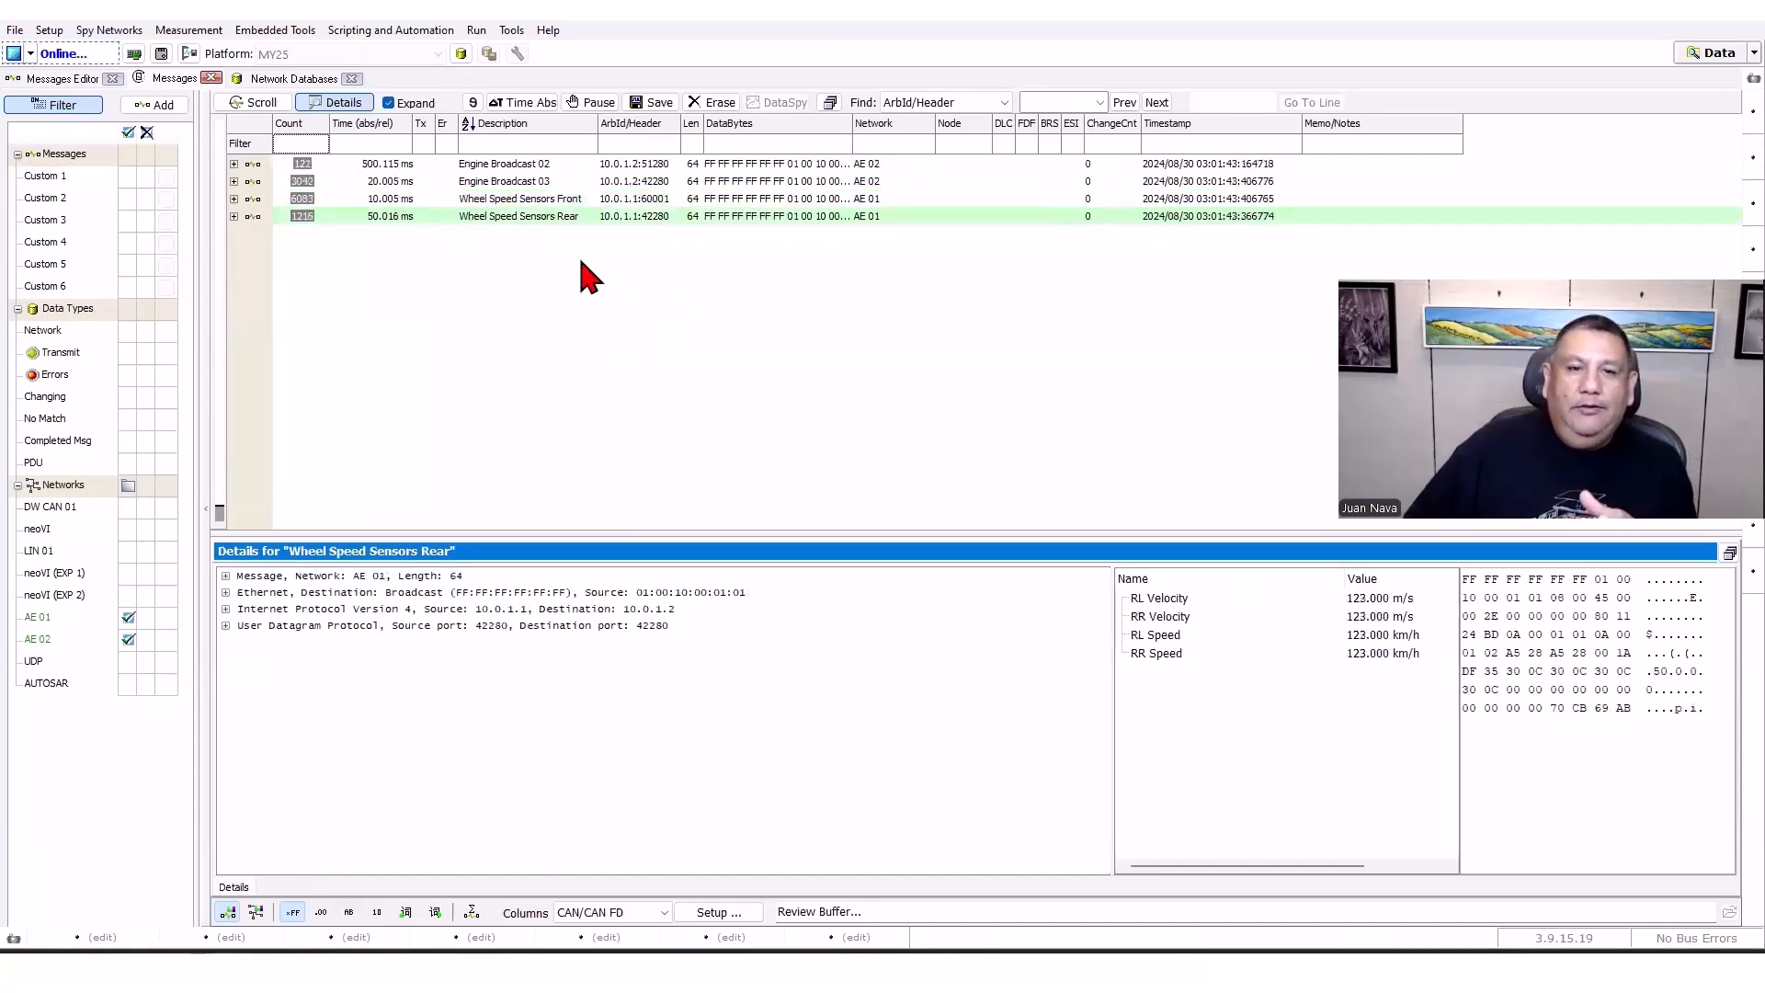
{"action": "left_click", "coordinate": [233, 217]}
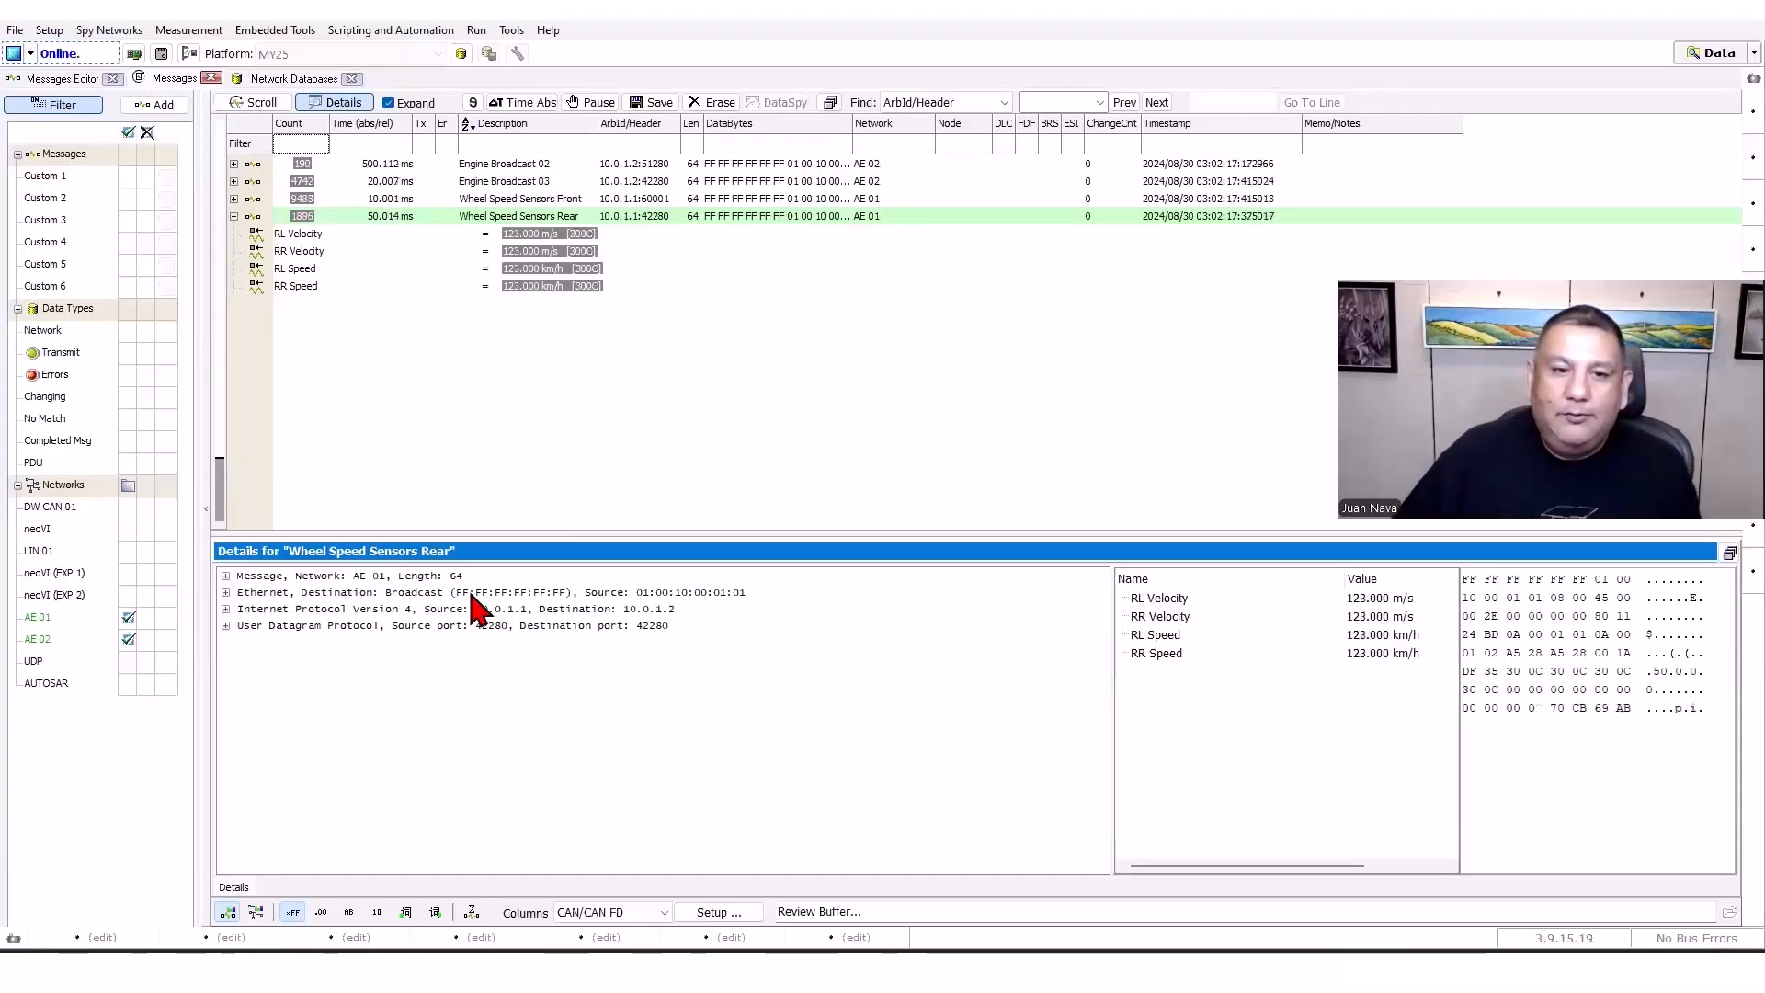
{"action": "left_click", "coordinate": [234, 216]}
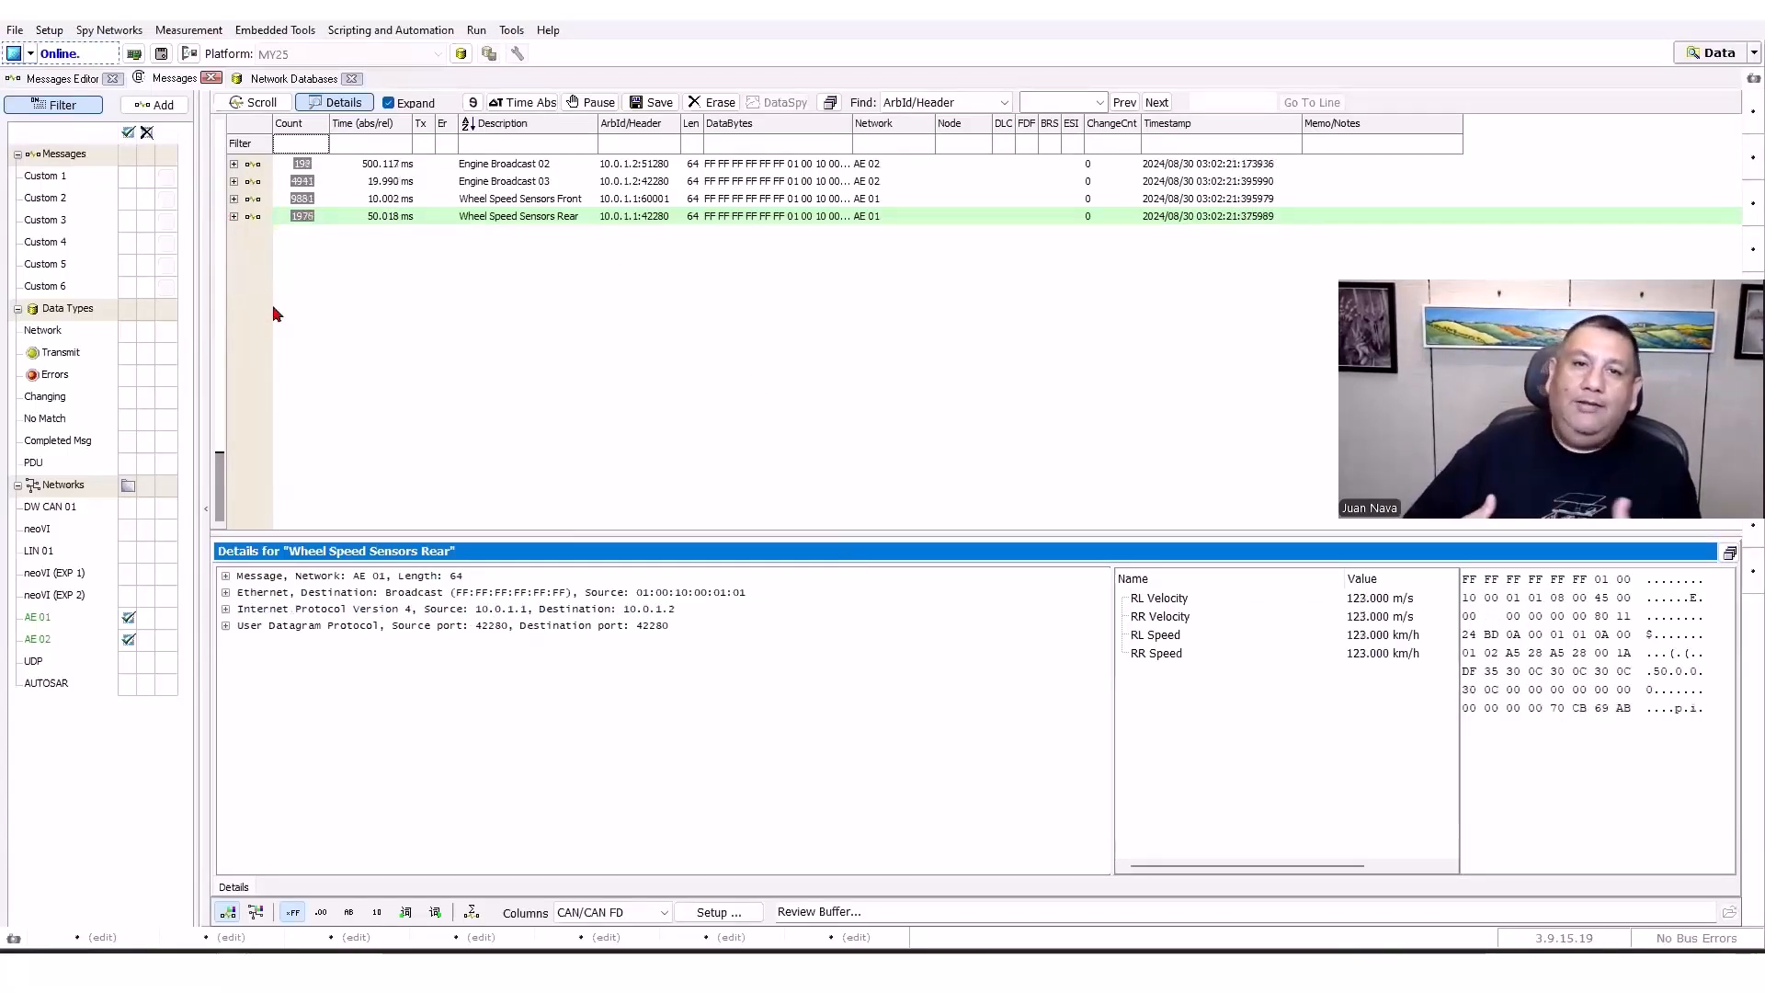
Change the message list's column layout to Ethernet and show the details of Wheel Speed Sensors Front.
{"action": "left_click", "coordinate": [614, 914]}
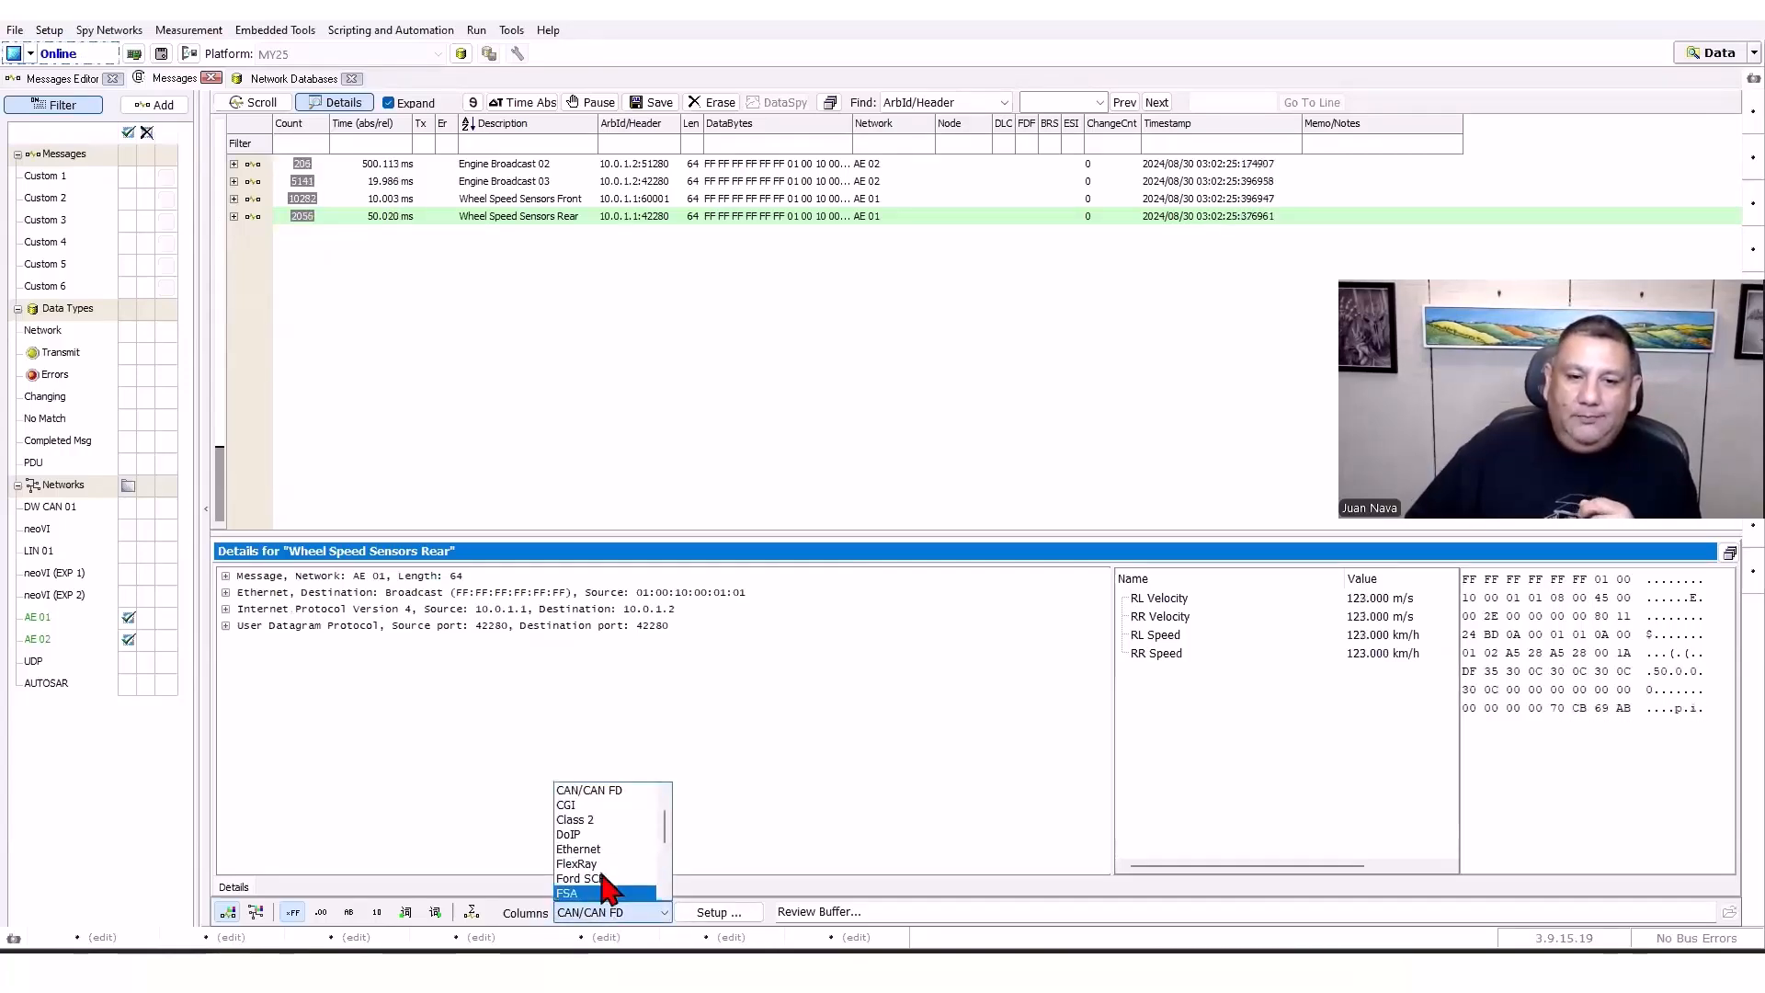
{"action": "scroll", "coordinate": [612, 842], "scroll_direction": "up", "scroll_amount": 1}
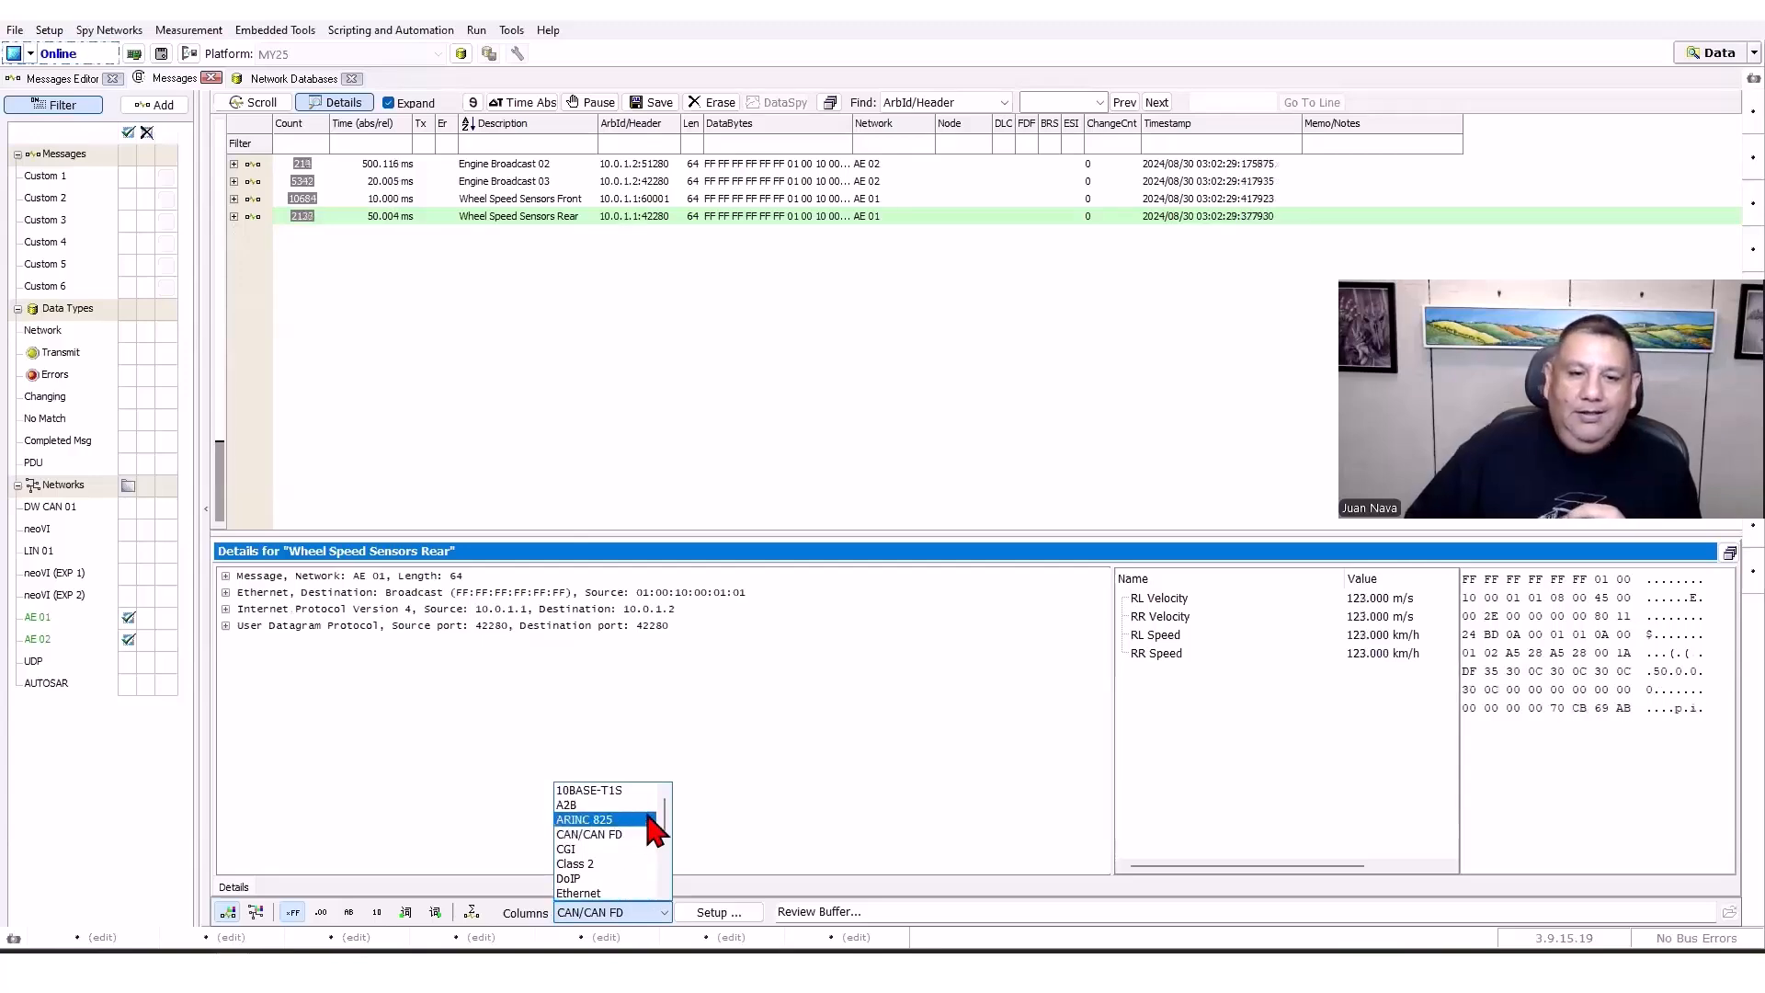
{"action": "scroll", "coordinate": [654, 827], "scroll_direction": "down", "scroll_amount": 2}
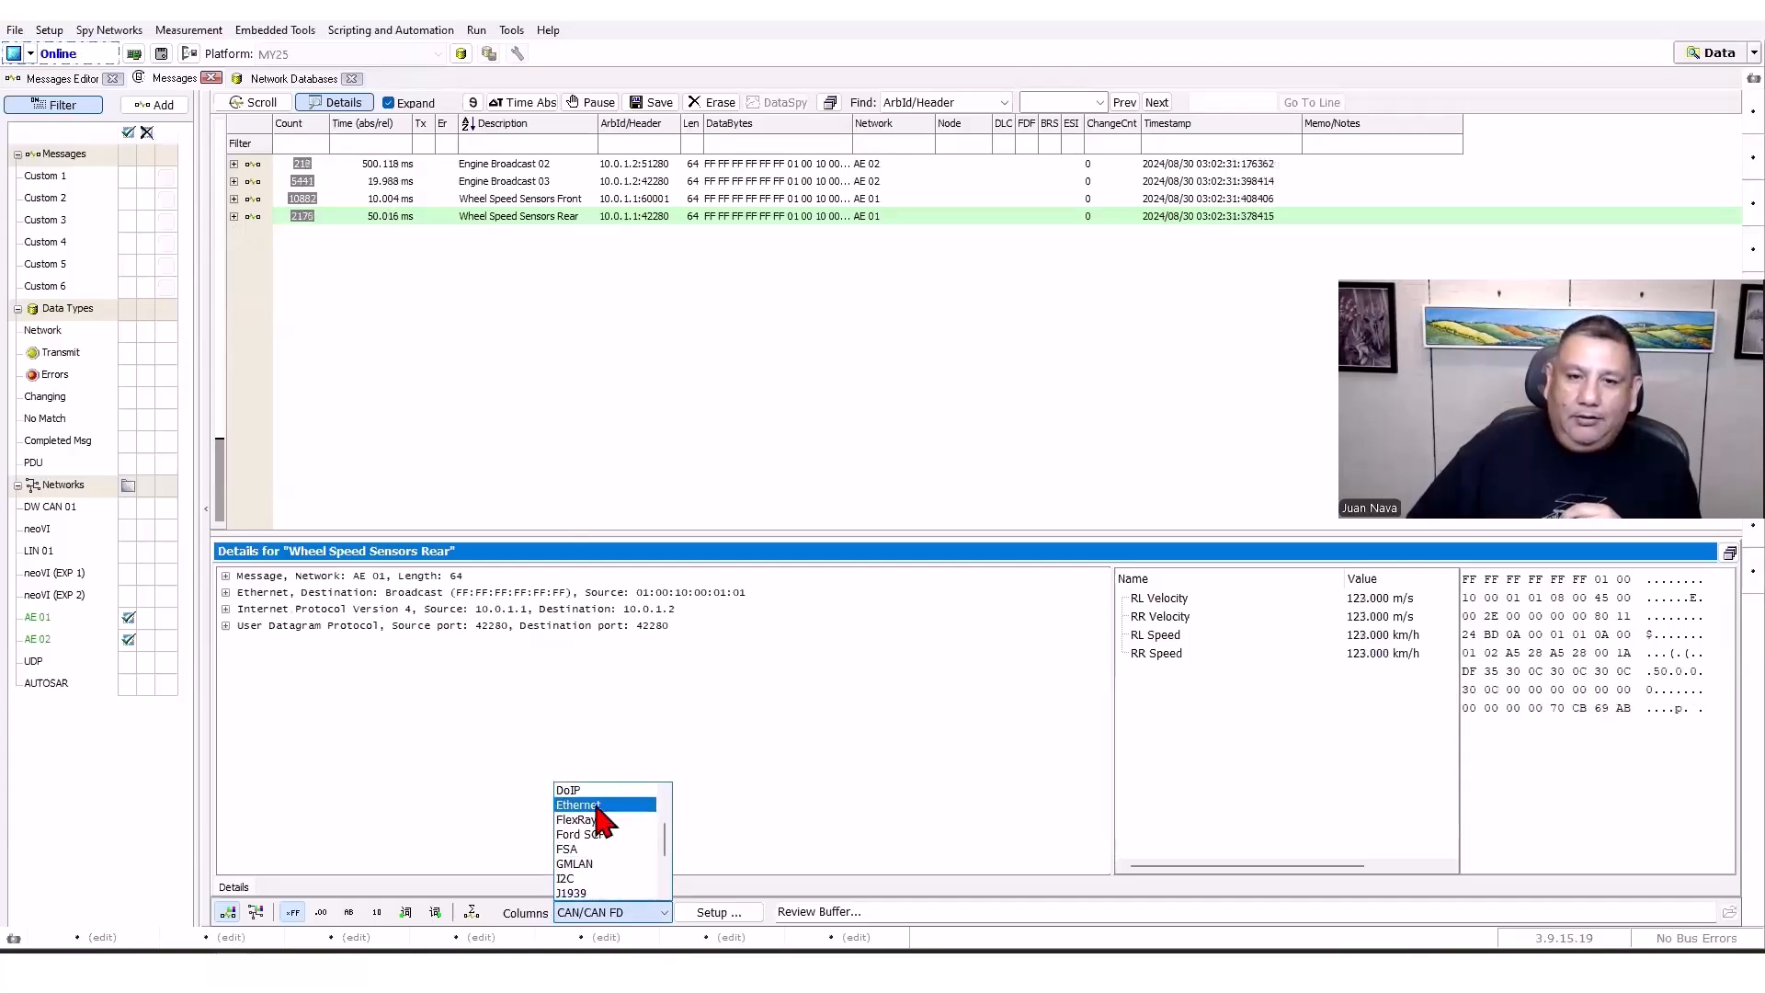
{"action": "left_click", "coordinate": [597, 805]}
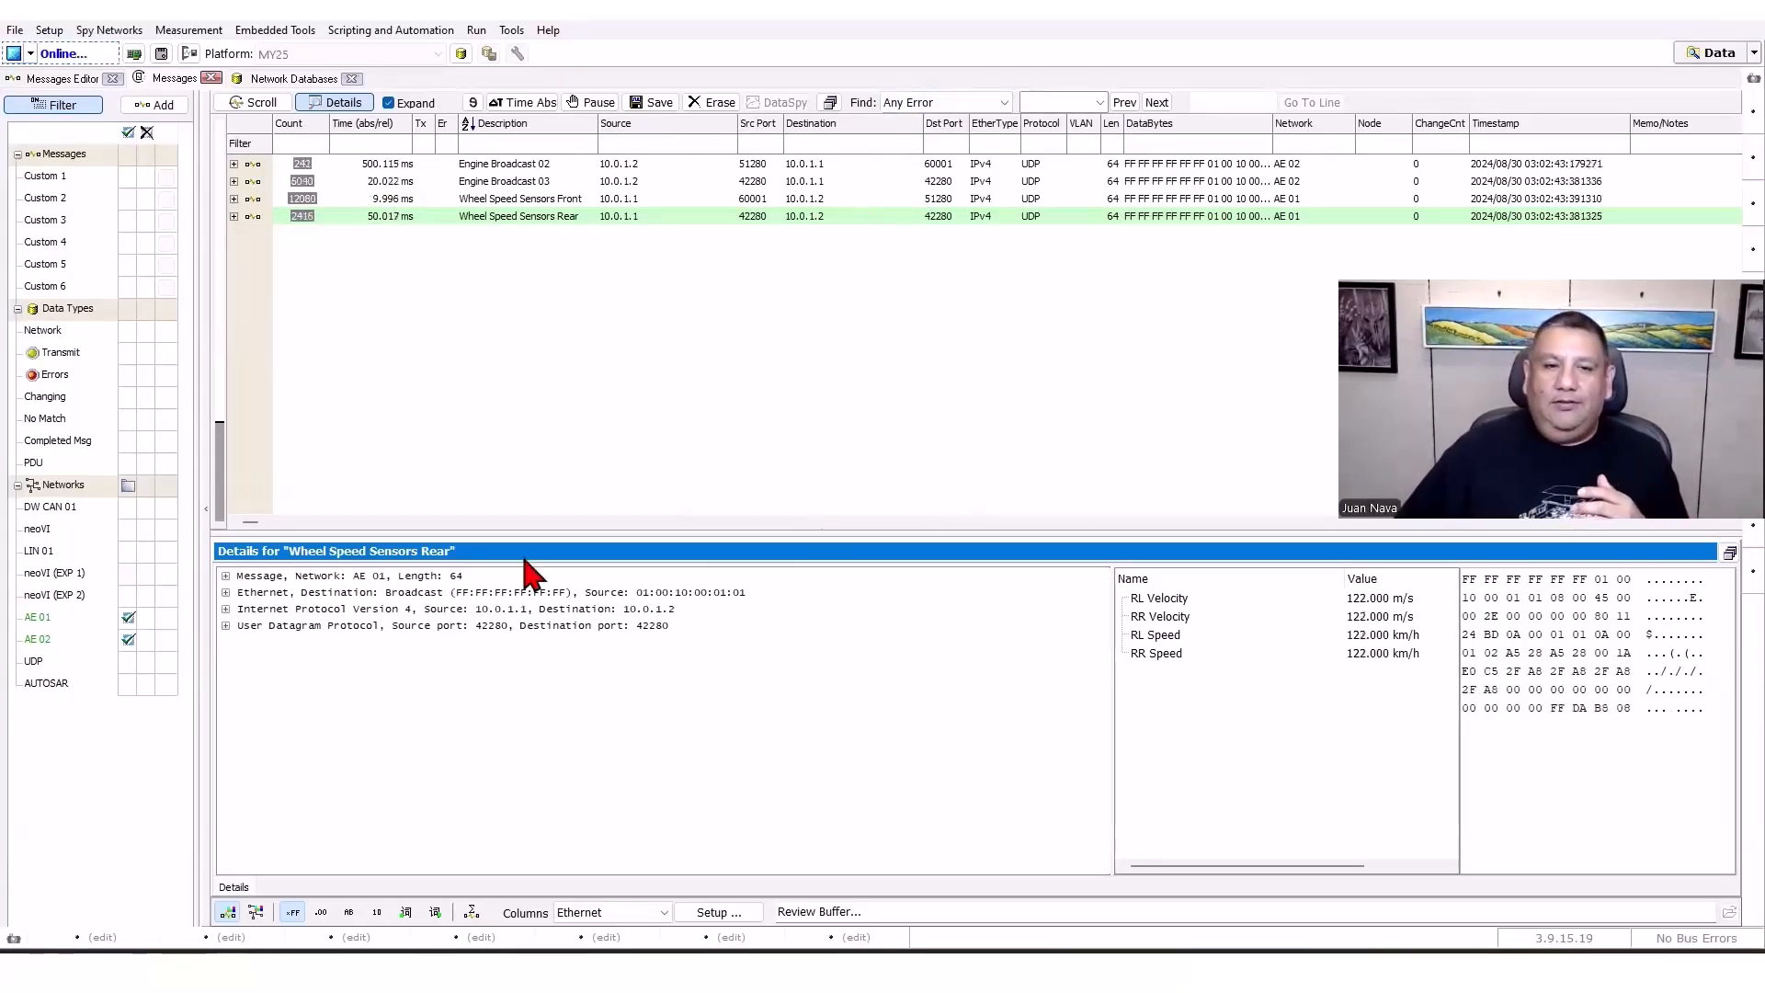
{"action": "left_click", "coordinate": [508, 200]}
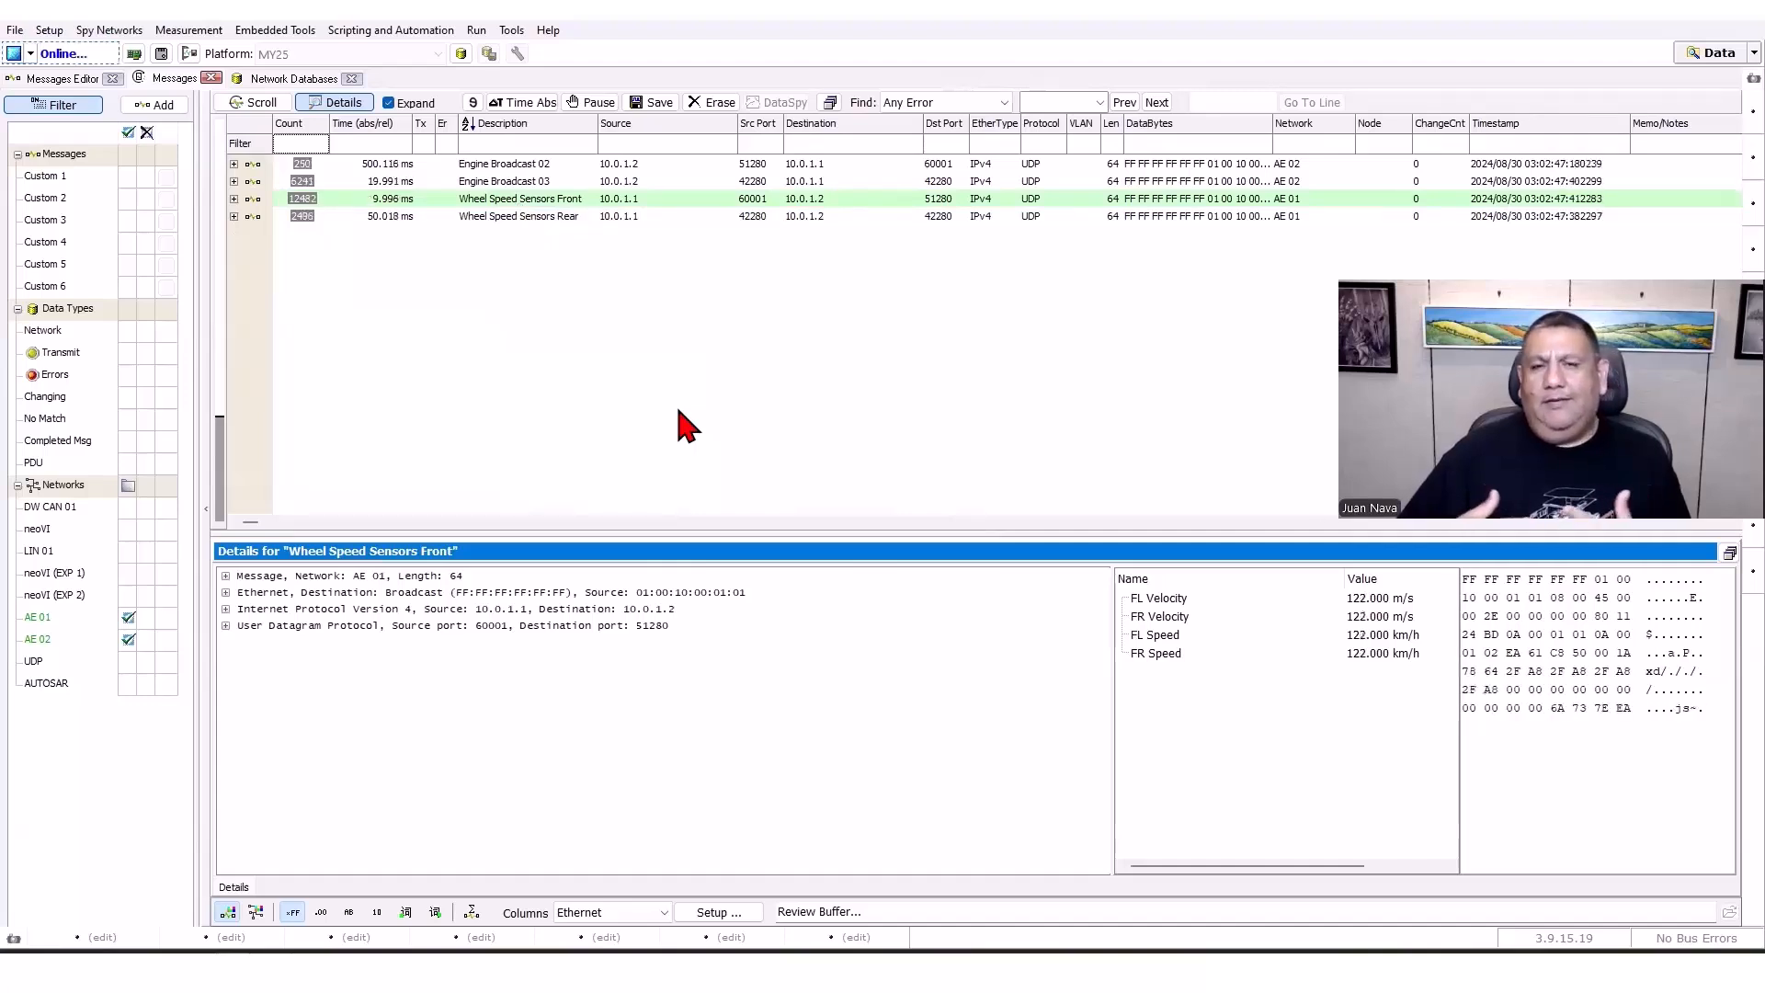
Remove the AE 01 and AE 02 network filters to show traffic from all networks.
{"action": "left_click", "coordinate": [586, 914]}
{"action": "scroll", "coordinate": [591, 928], "scroll_direction": "up", "scroll_amount": 2}
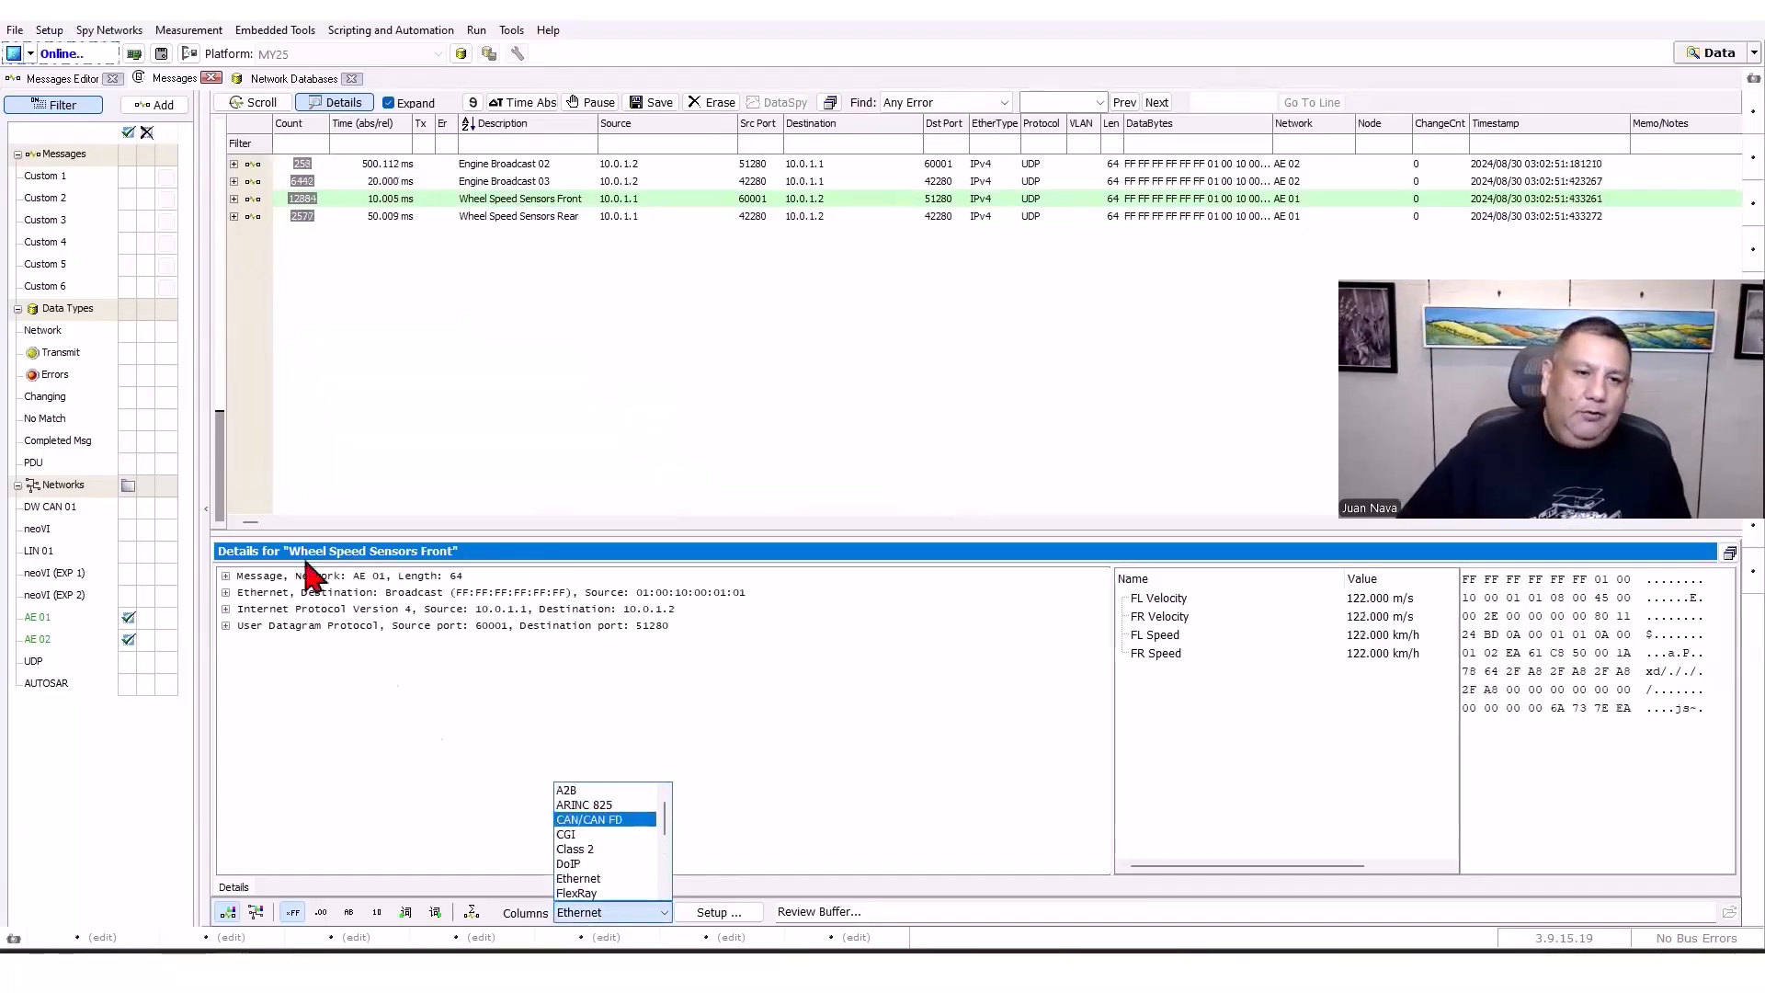
{"action": "left_click", "coordinate": [123, 614]}
{"action": "left_click", "coordinate": [124, 638]}
{"action": "left_click", "coordinate": [125, 618]}
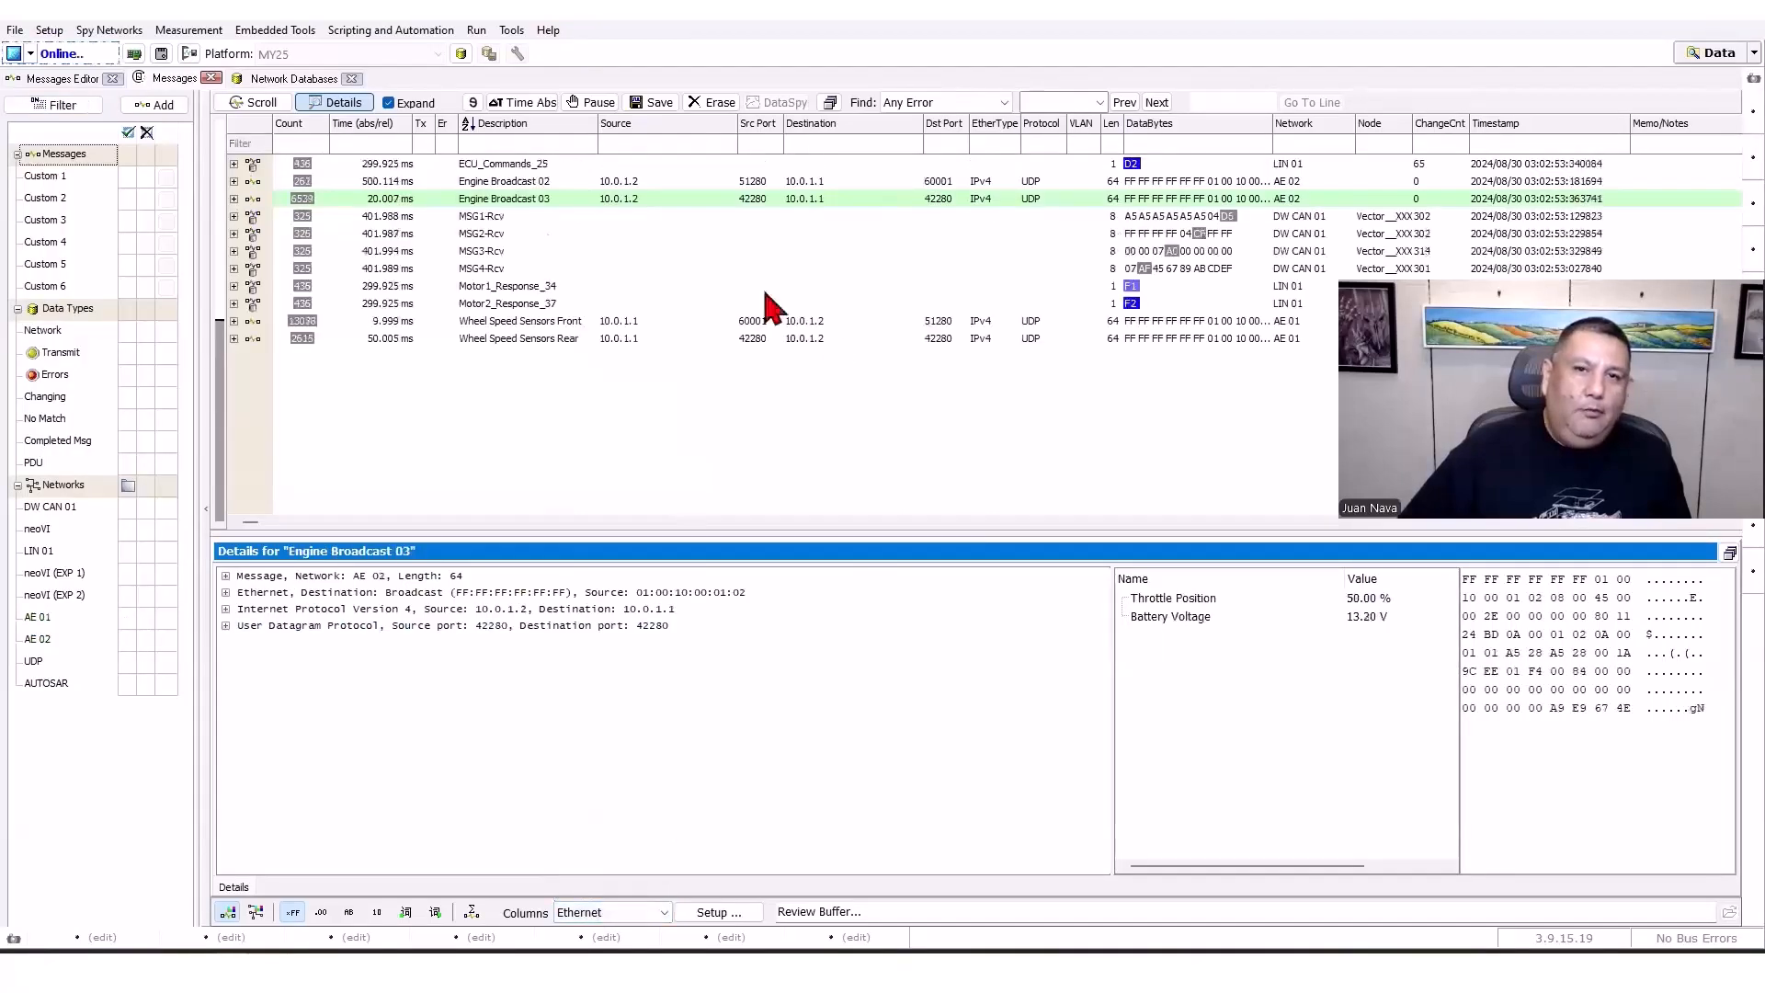
Set the message list's font size to 13 in the Scrolling Message History Setup.
{"action": "left_click", "coordinate": [728, 916]}
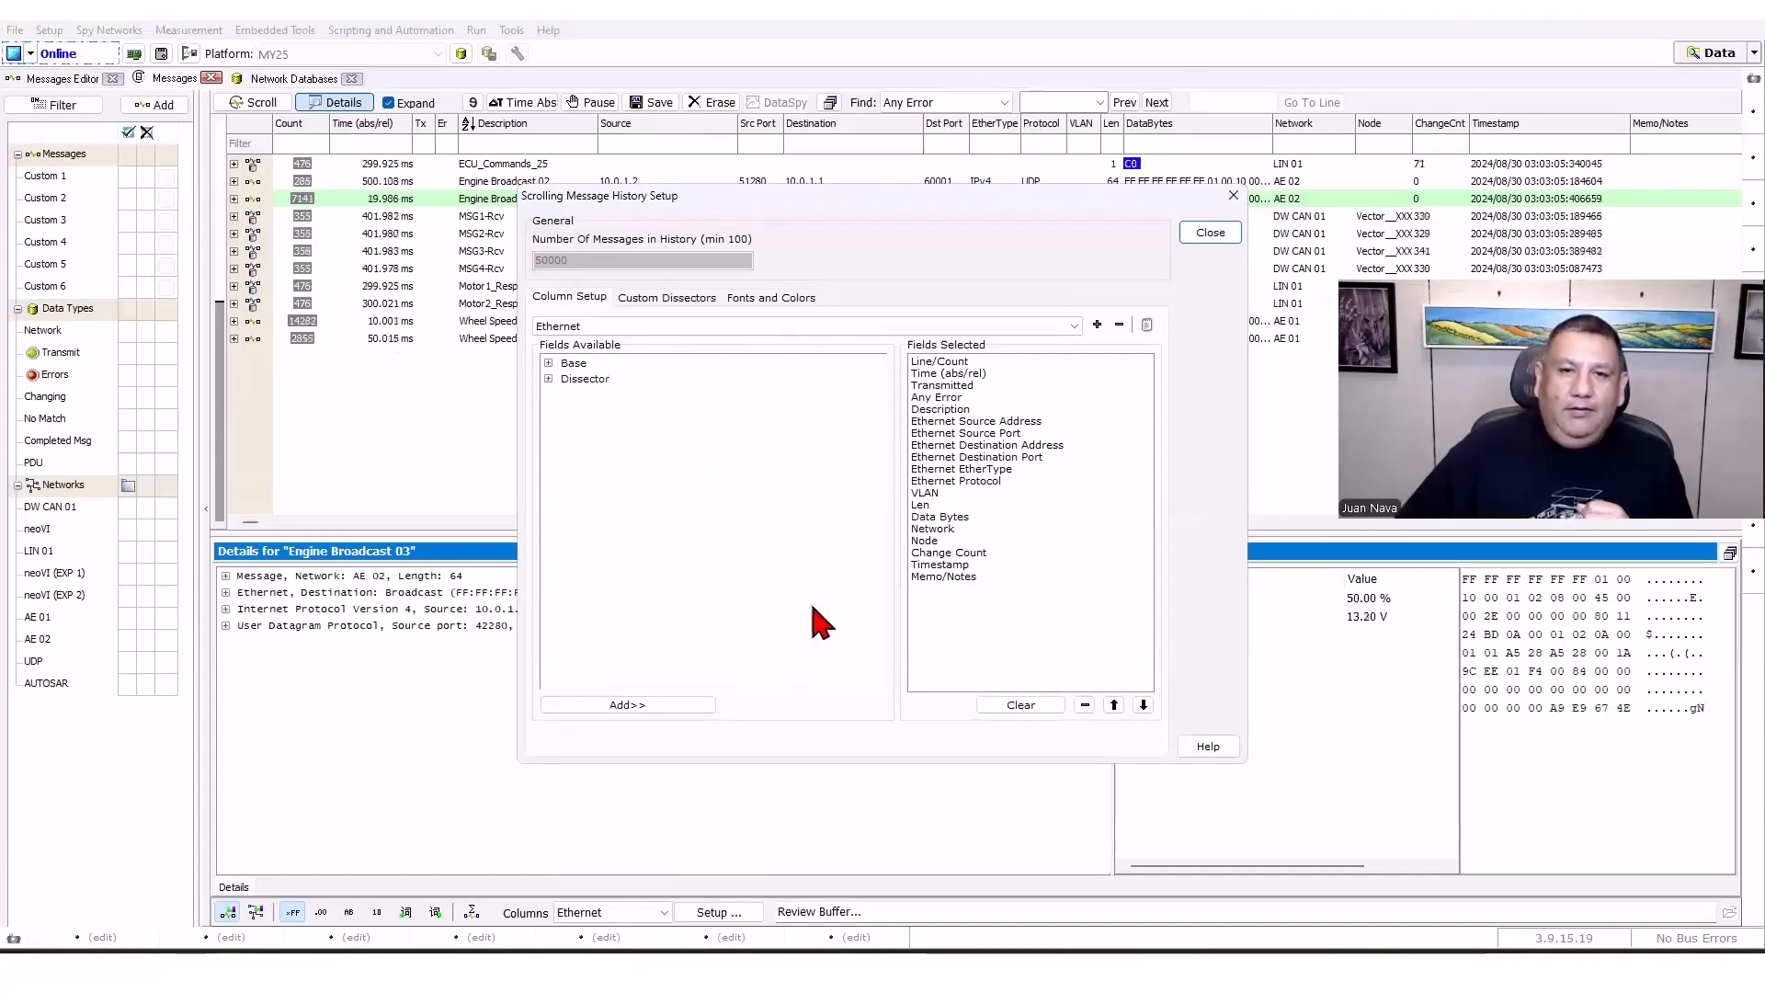
{"action": "left_click", "coordinate": [1210, 233]}
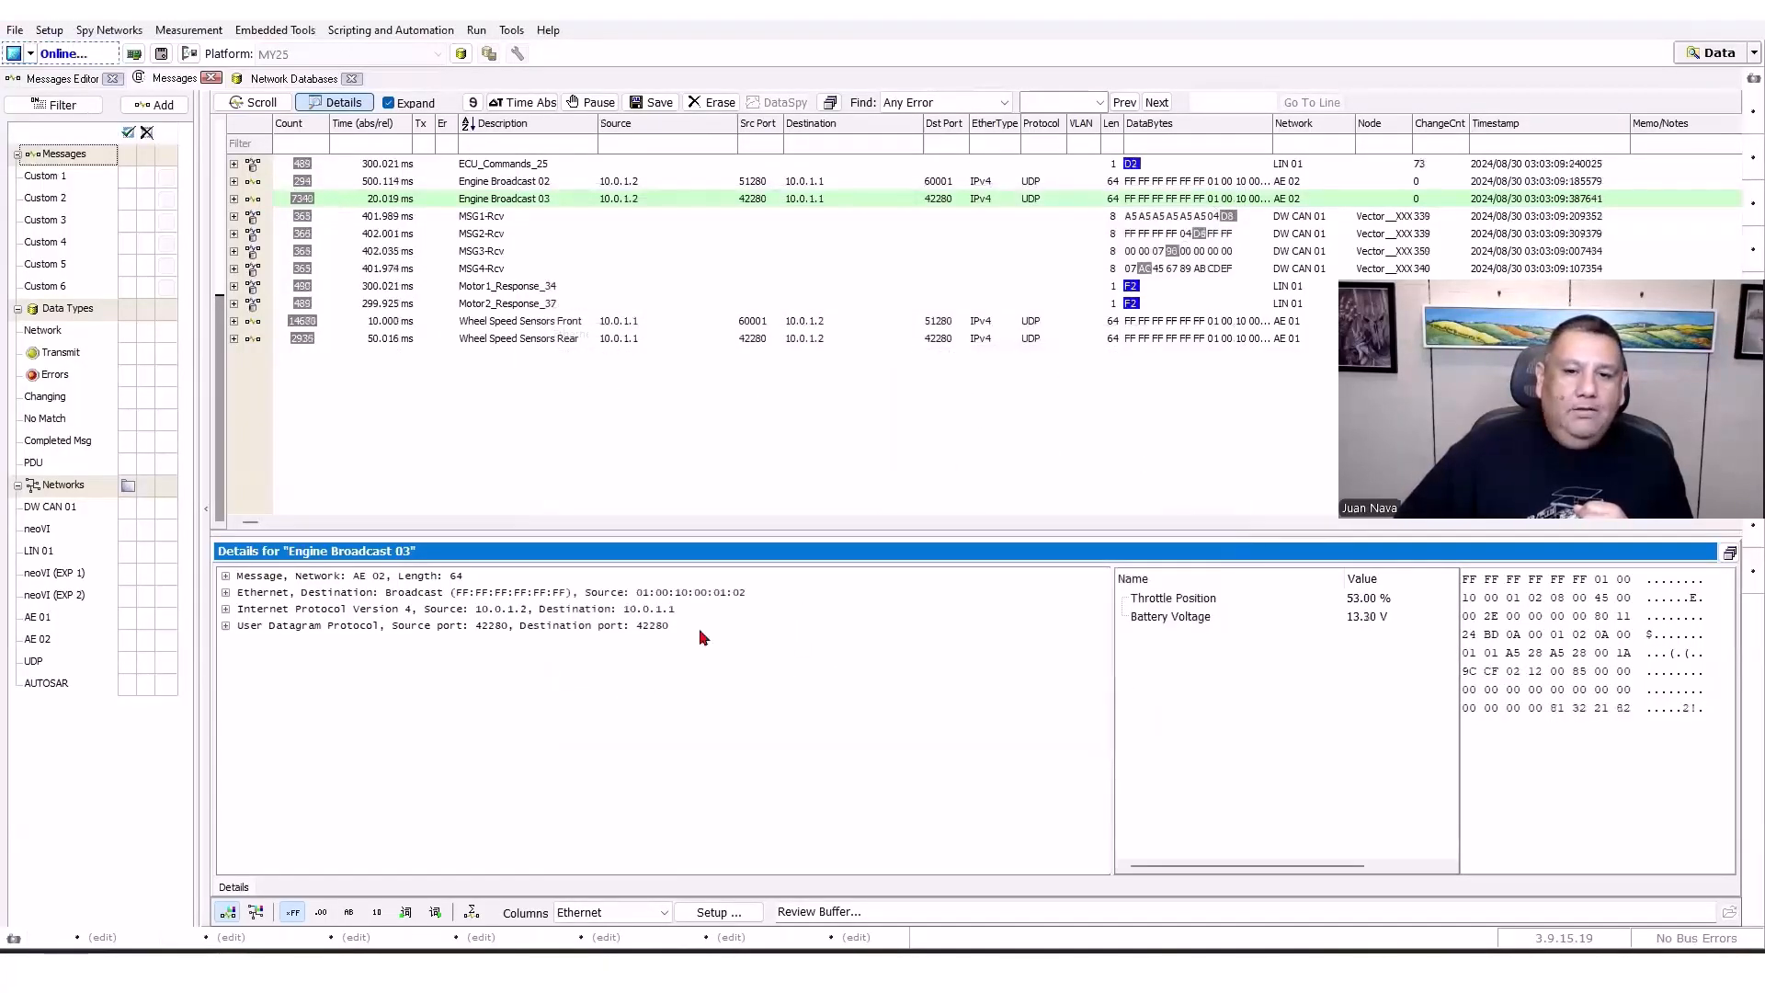
{"action": "left_click", "coordinate": [717, 912]}
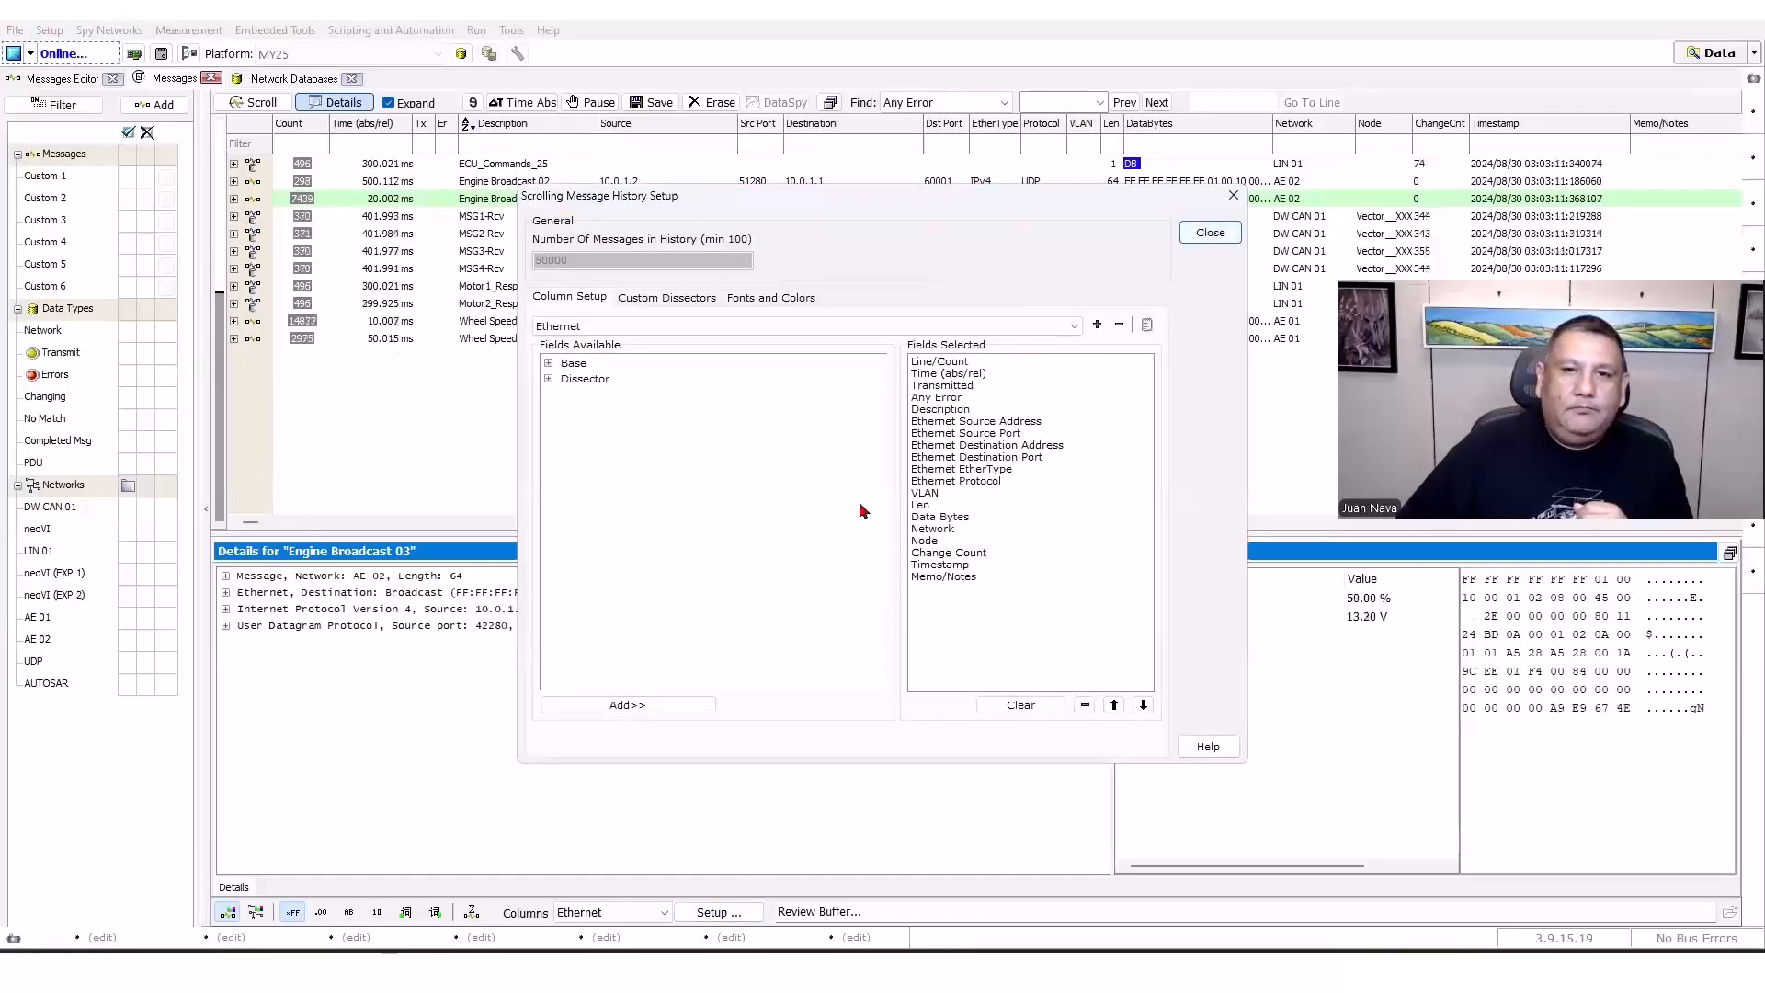
{"action": "left_click", "coordinate": [783, 299]}
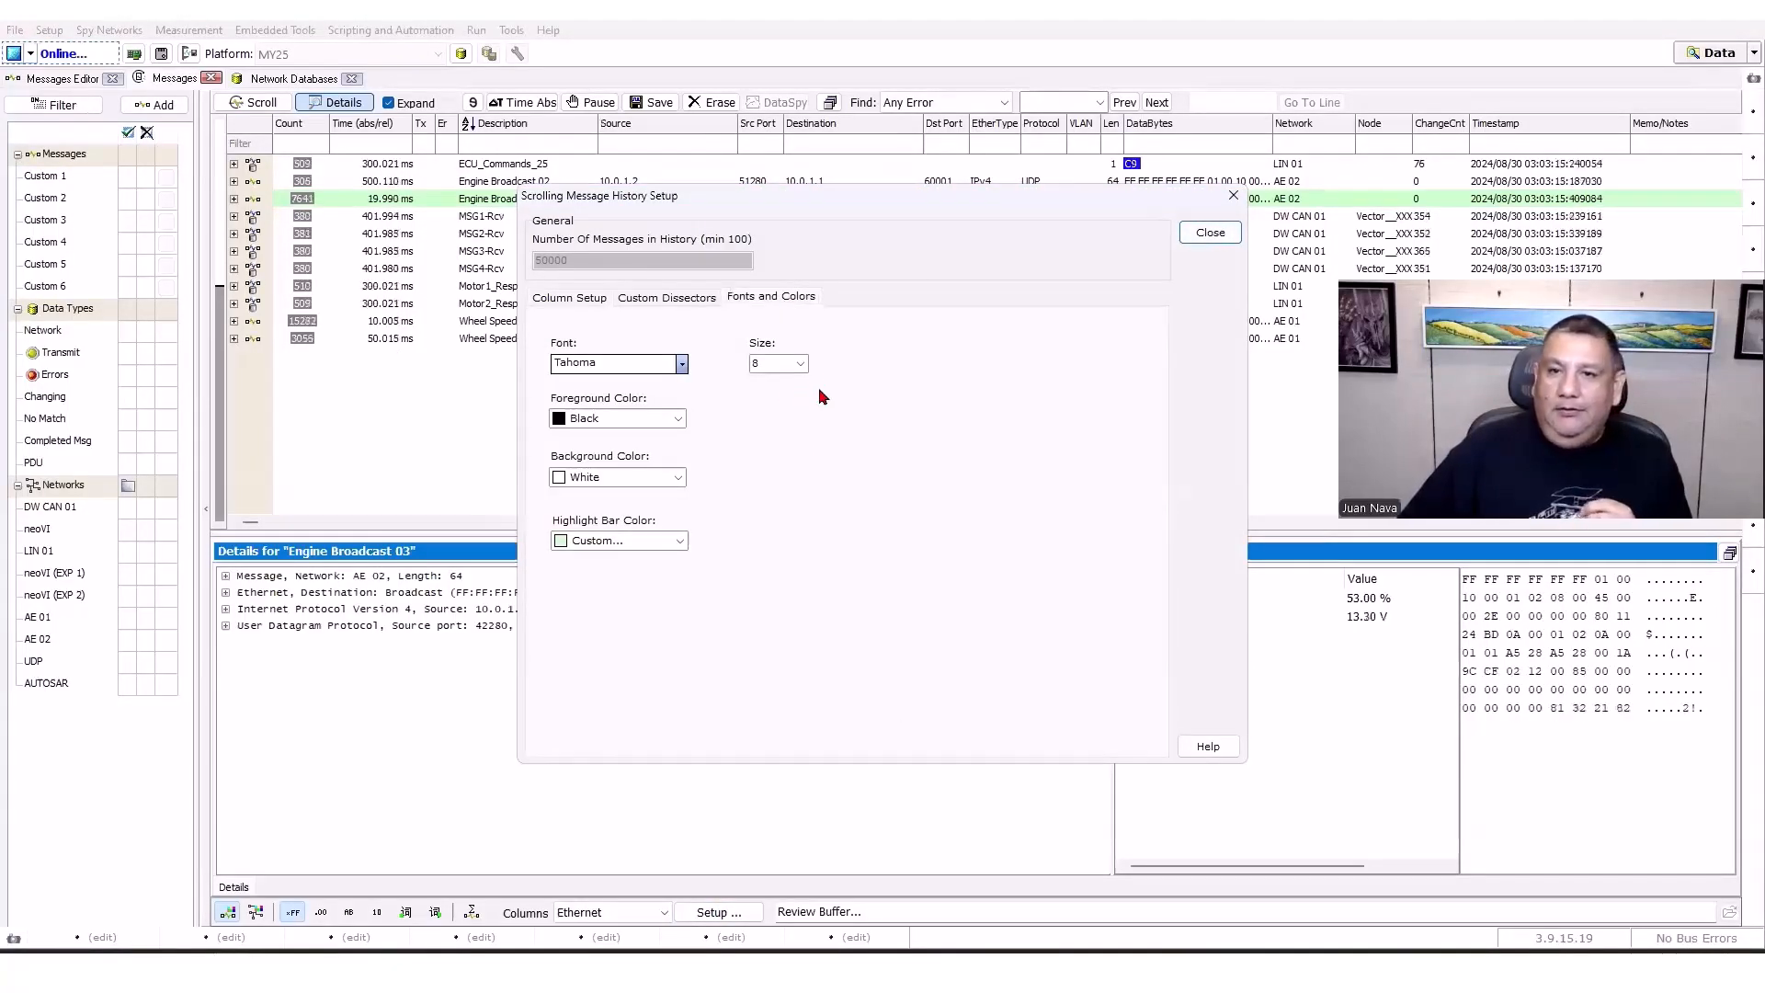
{"action": "left_click", "coordinate": [801, 364]}
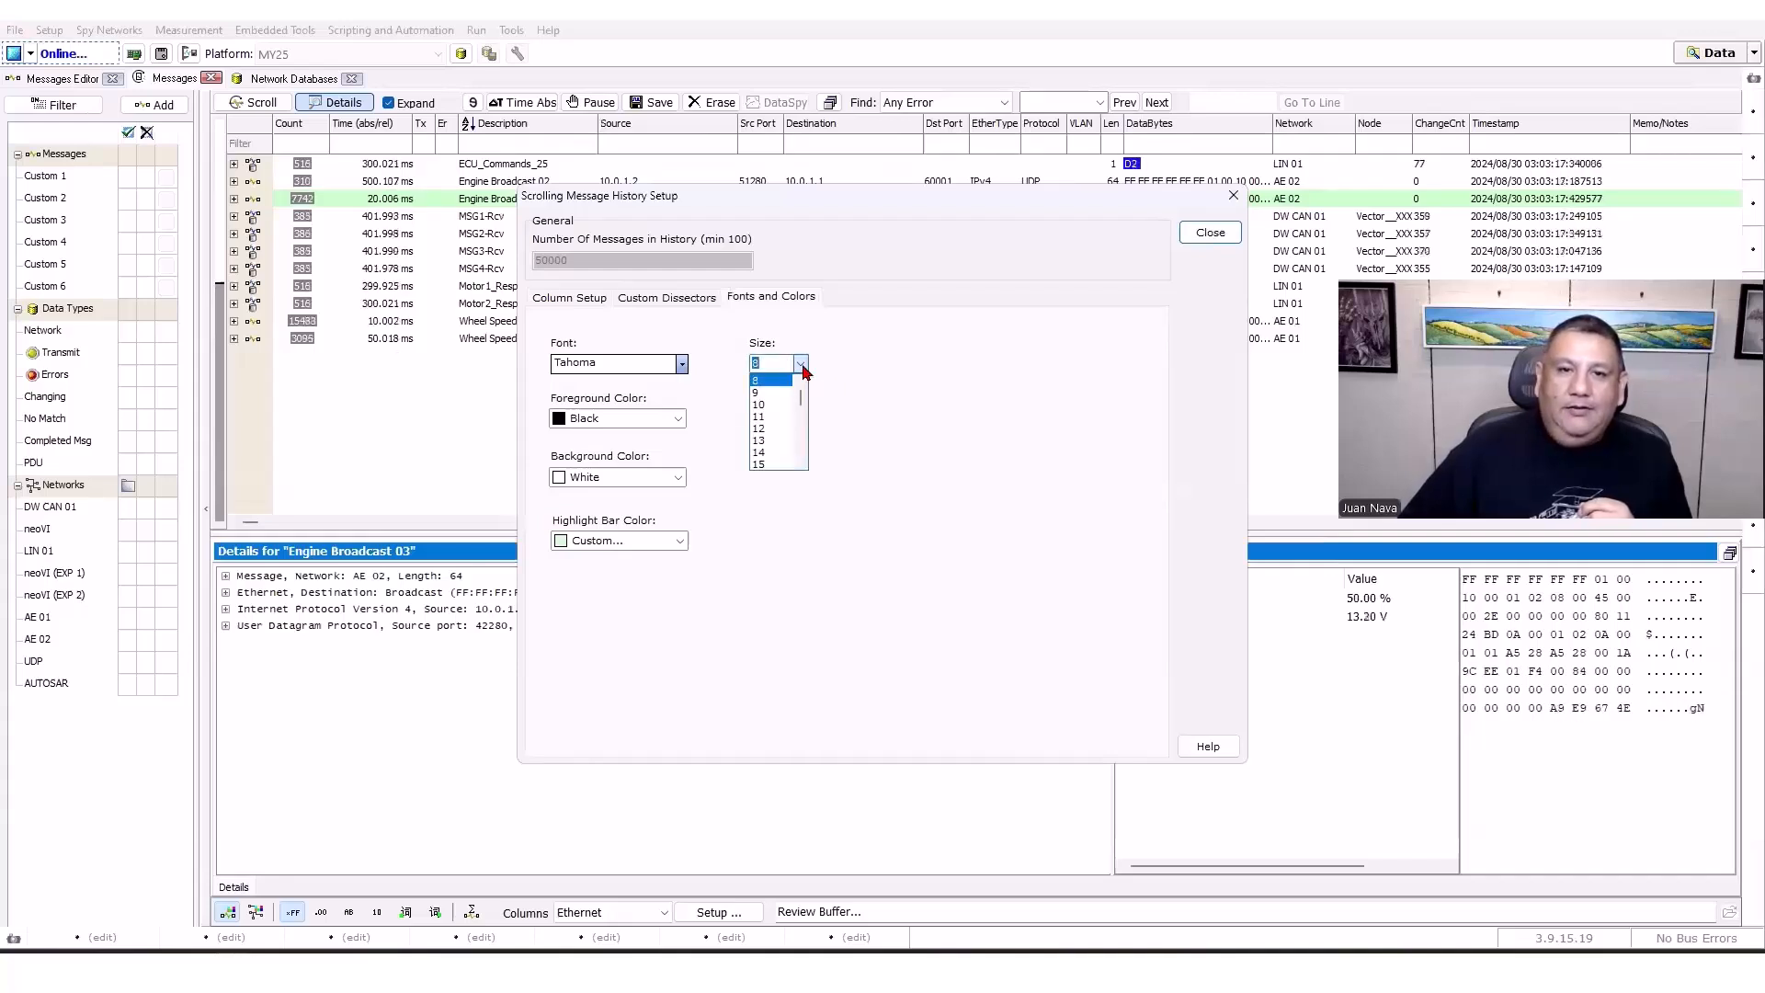
{"action": "left_click", "coordinate": [772, 441]}
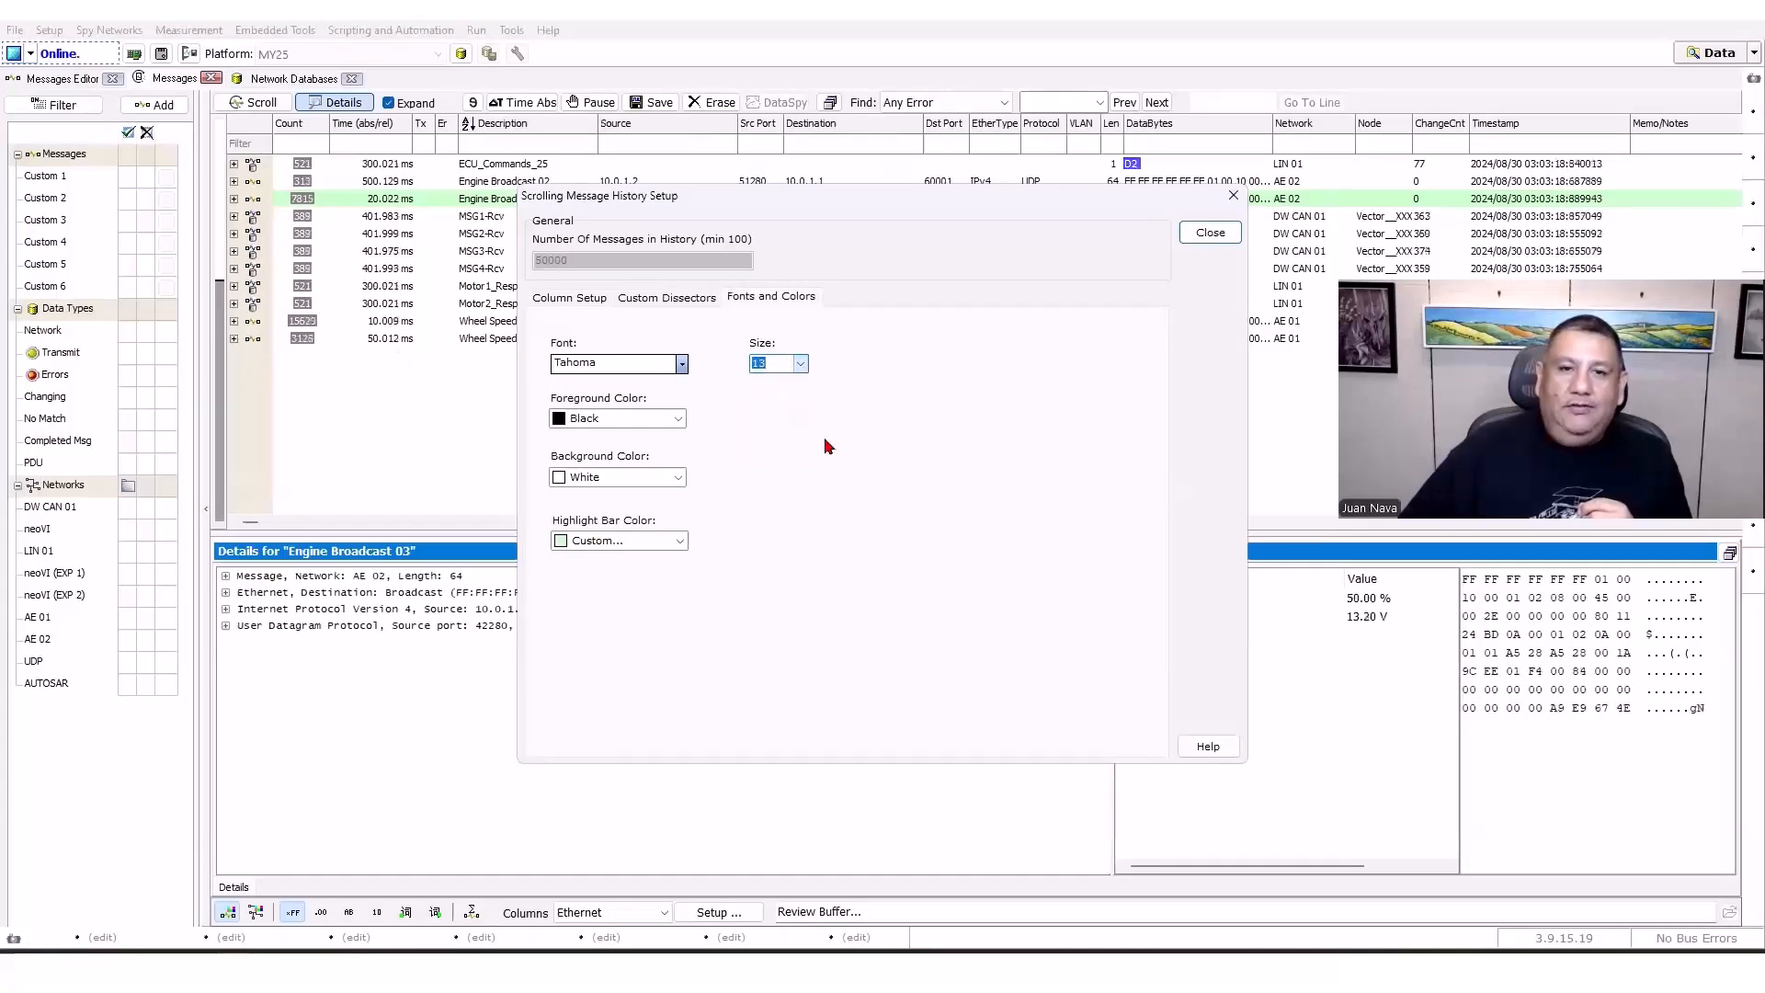
{"action": "left_click", "coordinate": [1212, 233]}
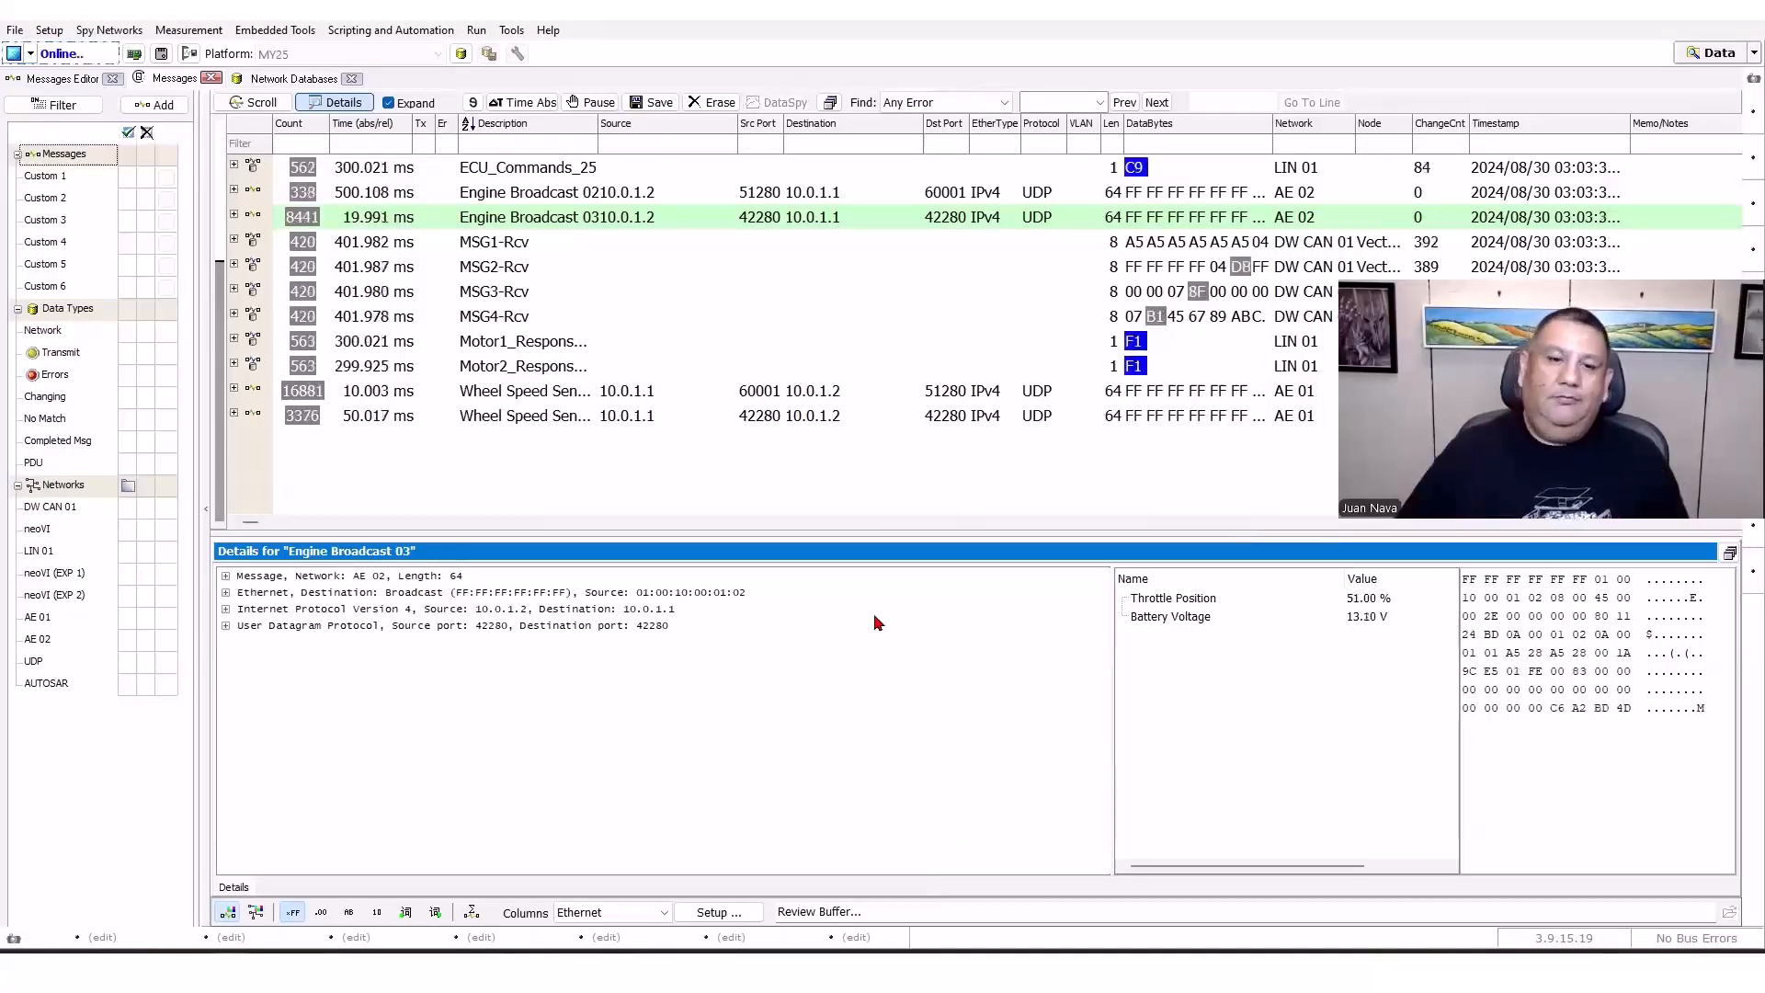
Set the message list's font size to 10 in the Scrolling Message History Setup.
{"action": "left_click", "coordinate": [719, 912]}
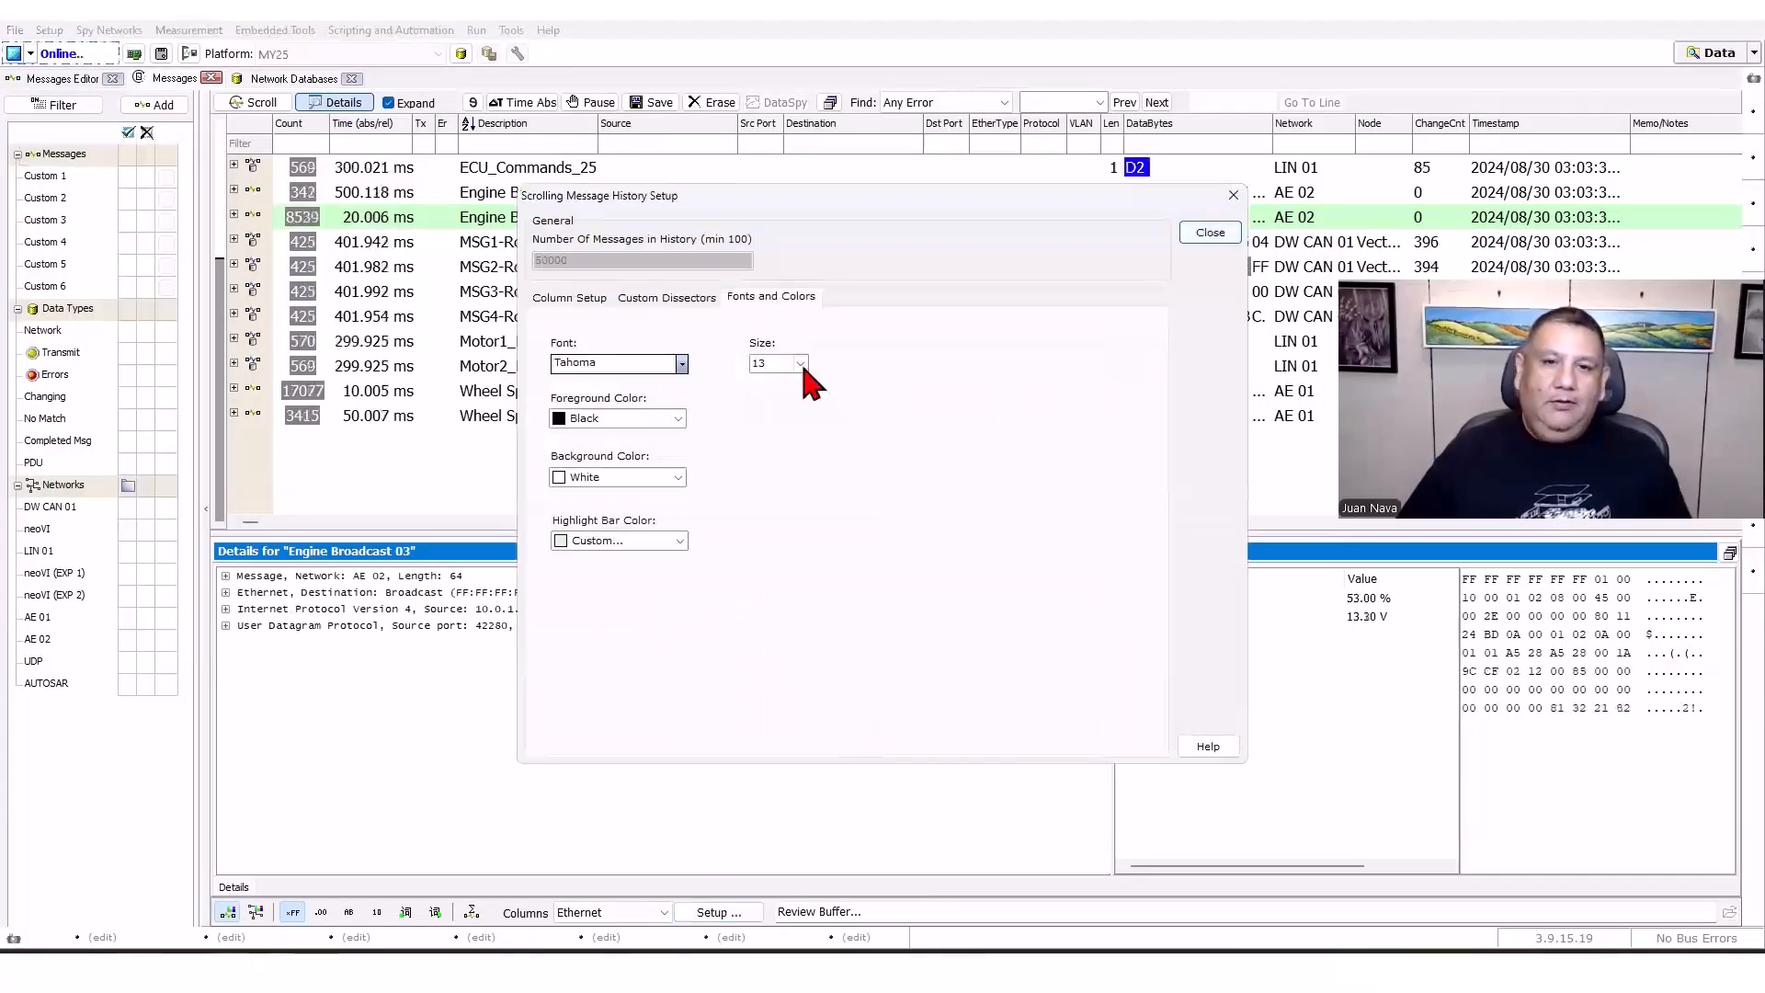
{"action": "left_click", "coordinate": [801, 364]}
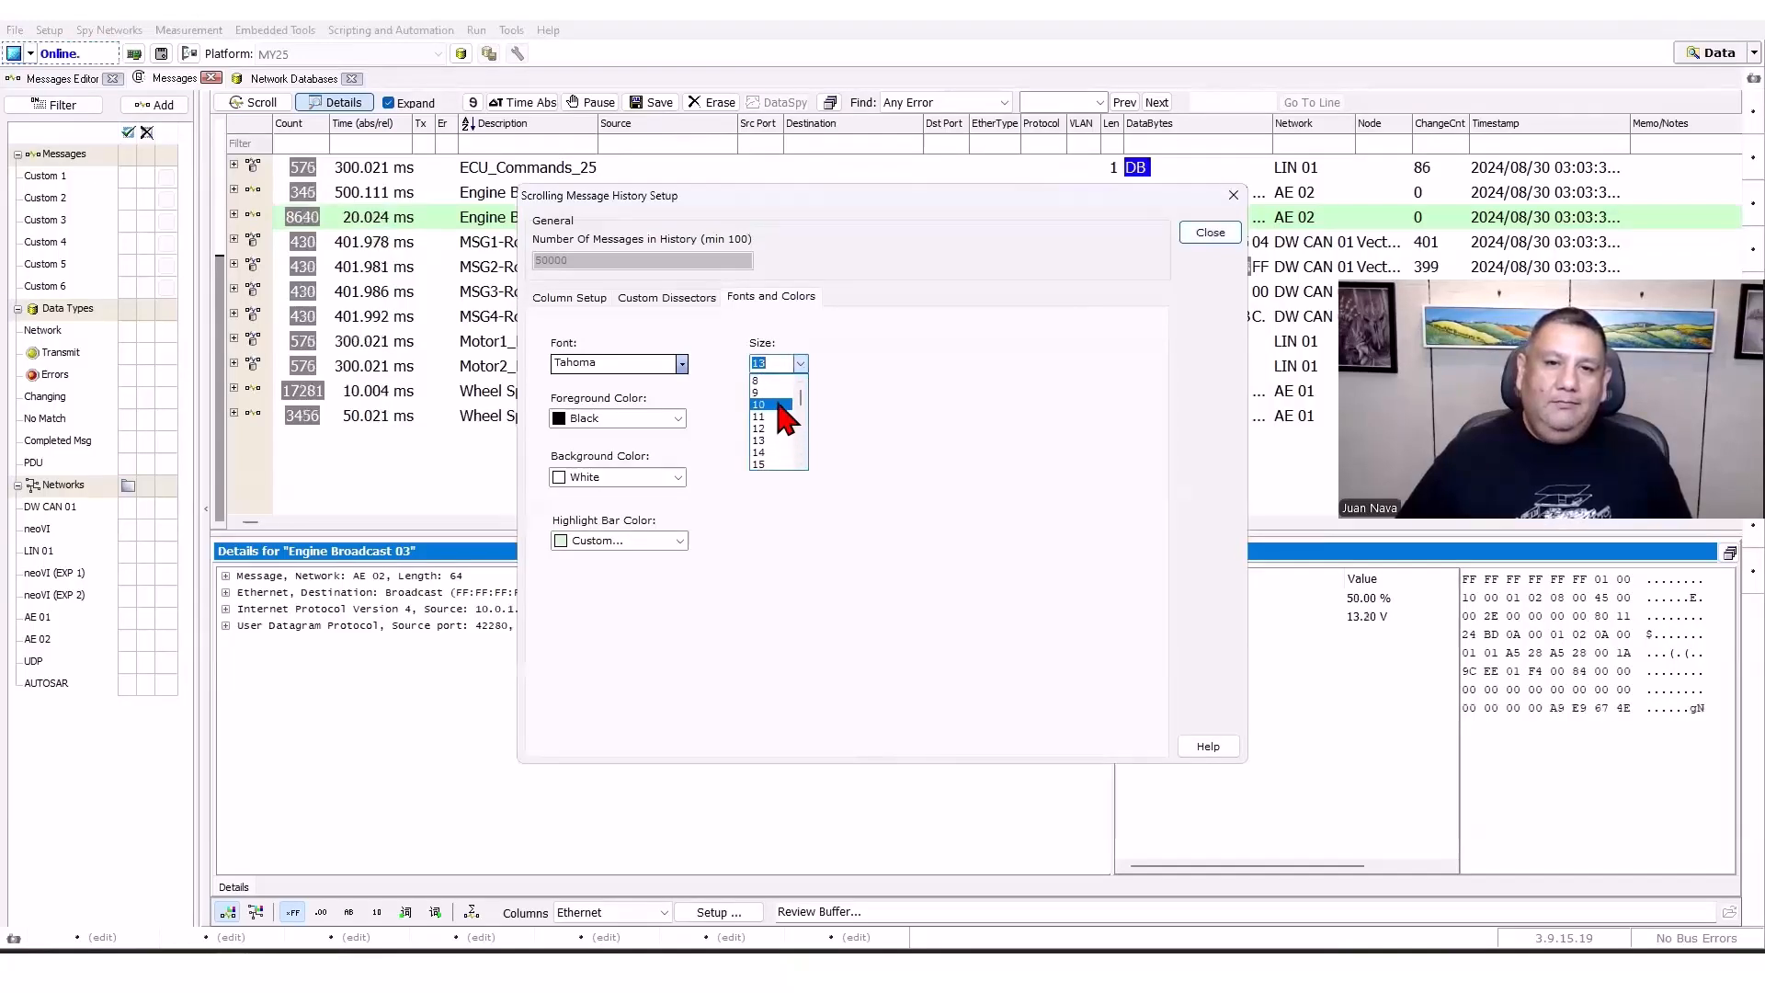
{"action": "left_click", "coordinate": [779, 406]}
{"action": "left_click", "coordinate": [1210, 234]}
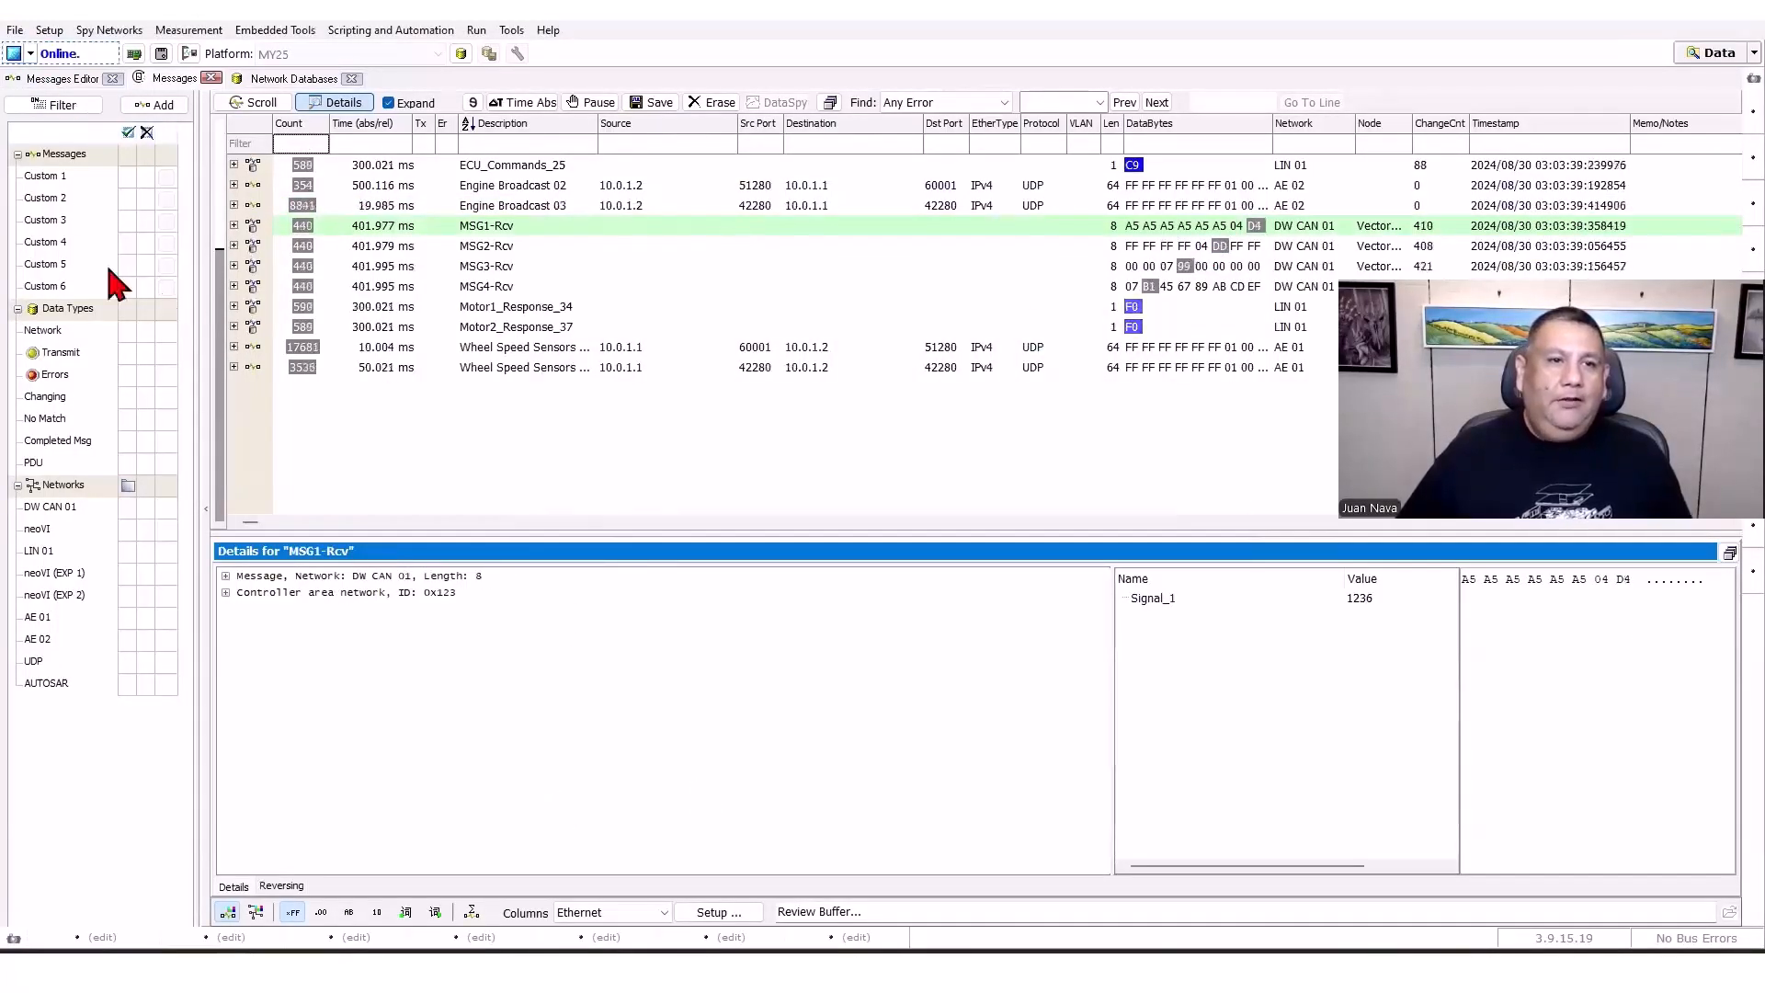
Hide the message details pane and erase the captured traffic.
{"action": "left_click", "coordinate": [339, 103]}
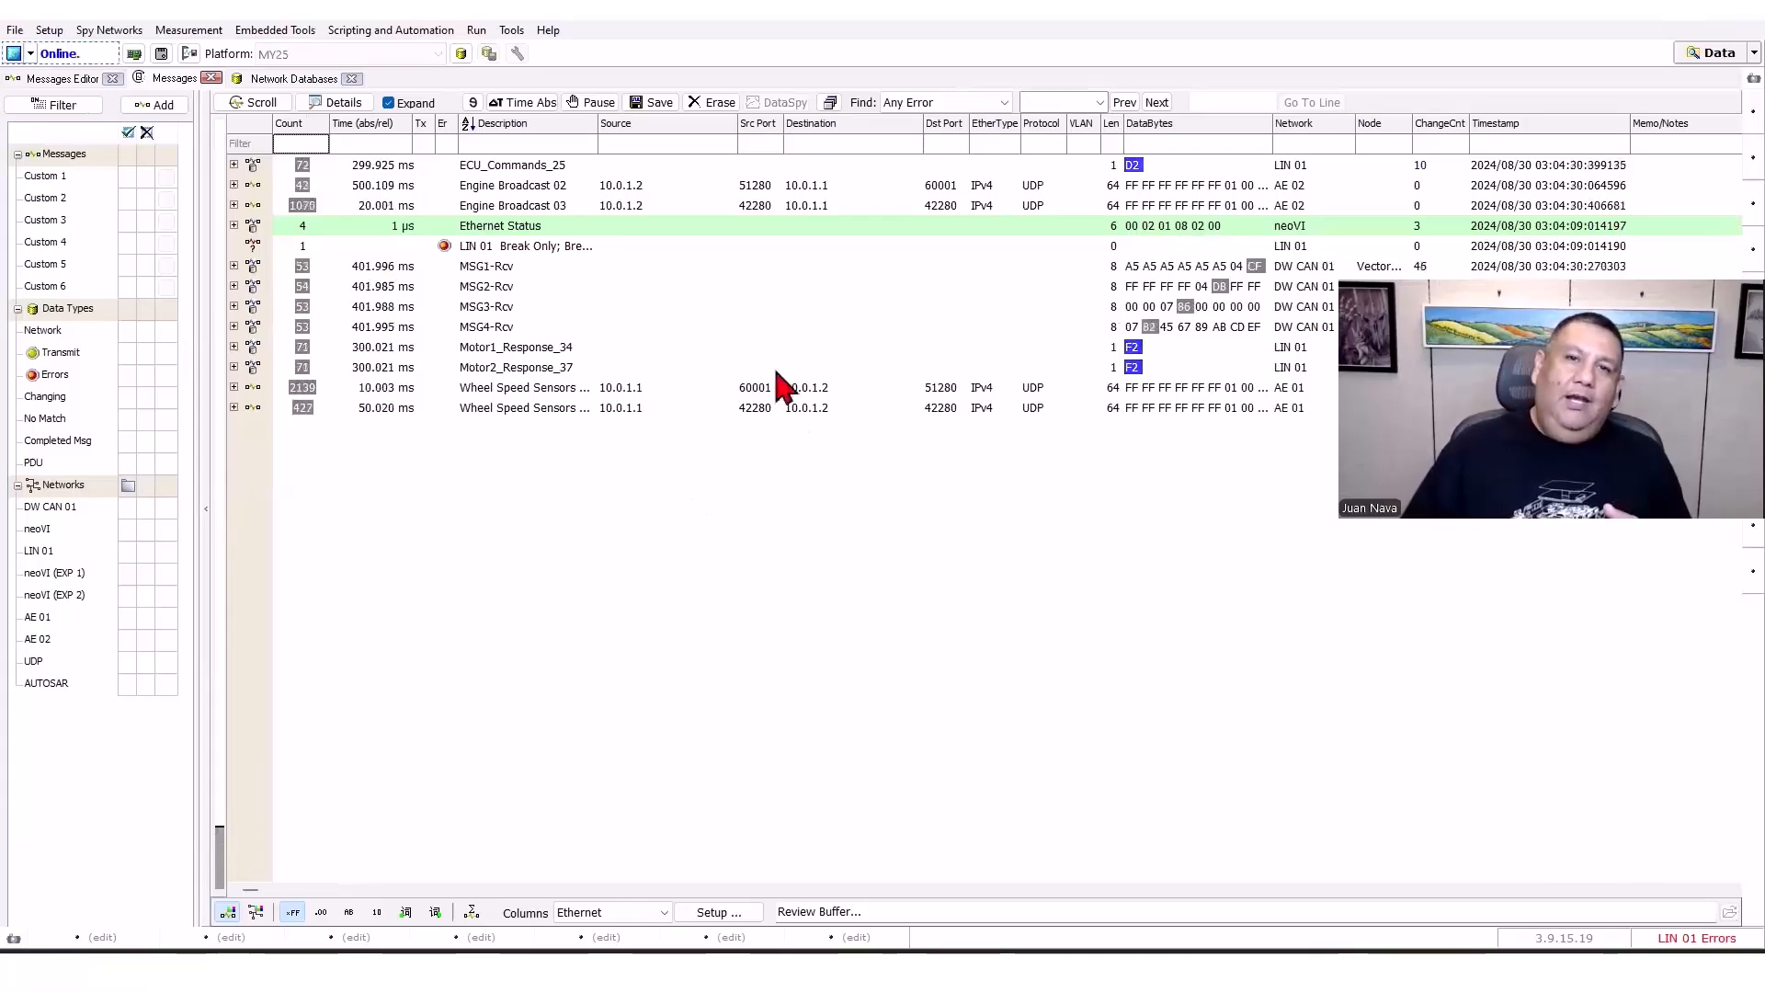
{"action": "left_click", "coordinate": [719, 103]}
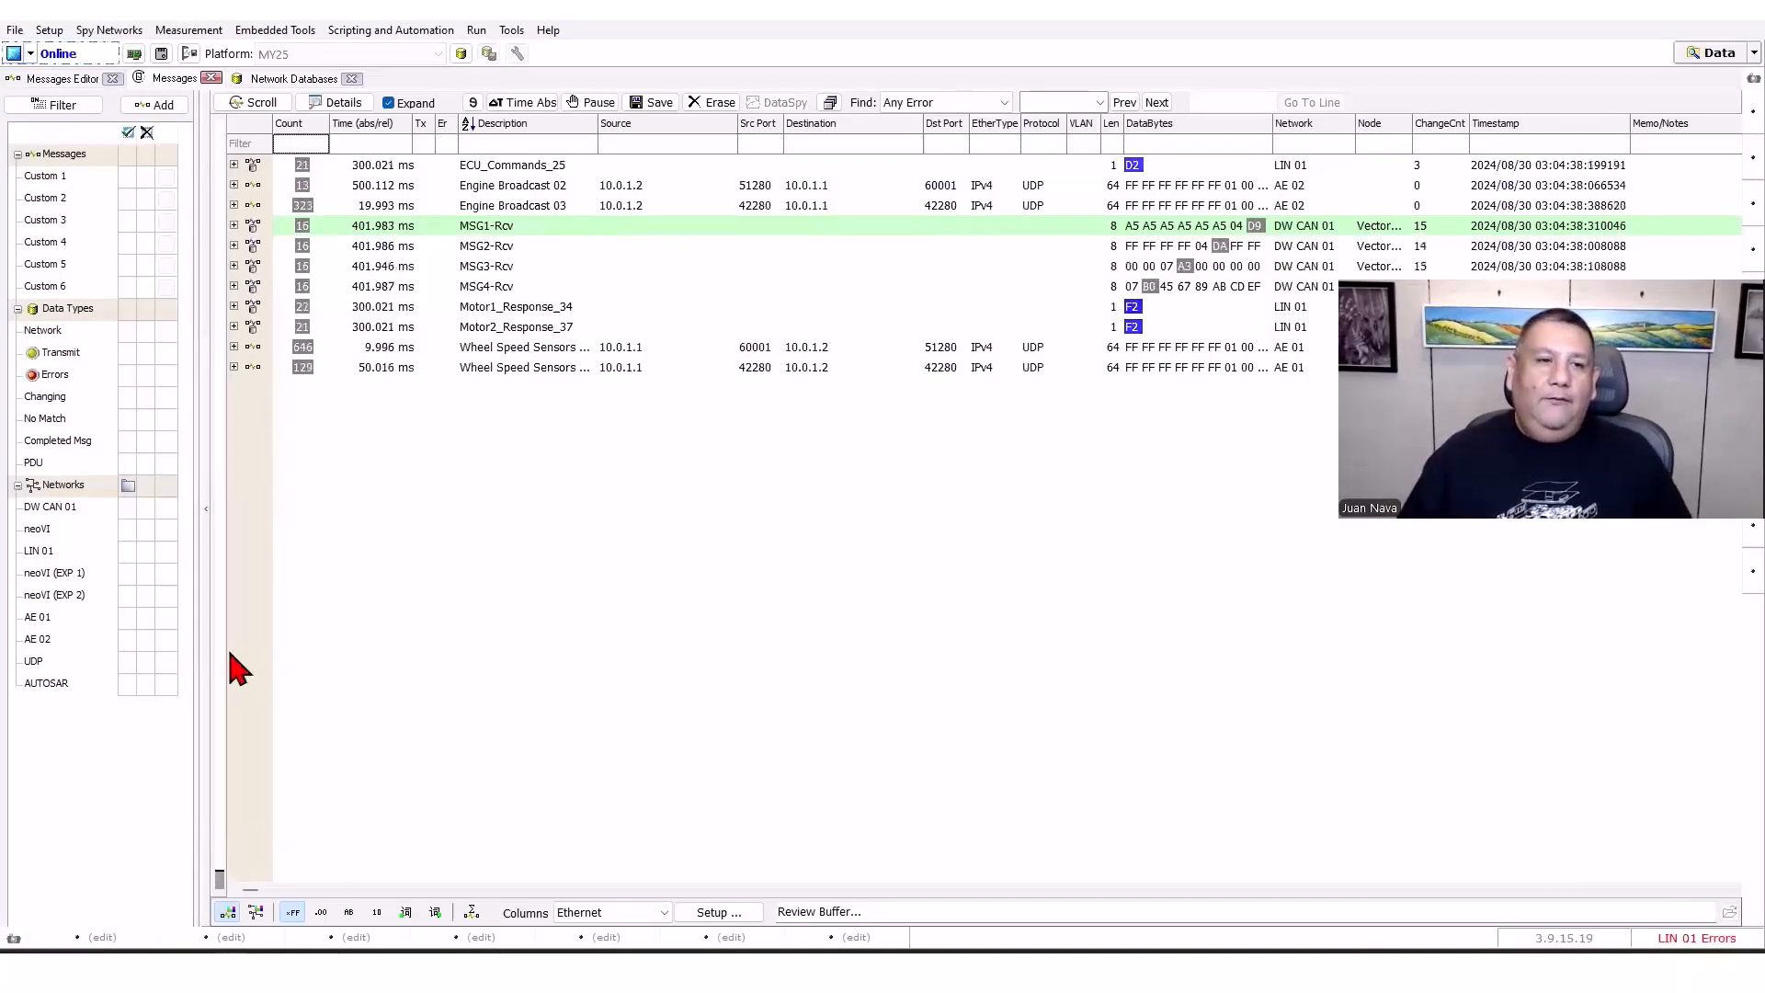
Filter the live traffic to AE 02 and AE 01, and erase the captured messages.
{"action": "left_click", "coordinate": [128, 639]}
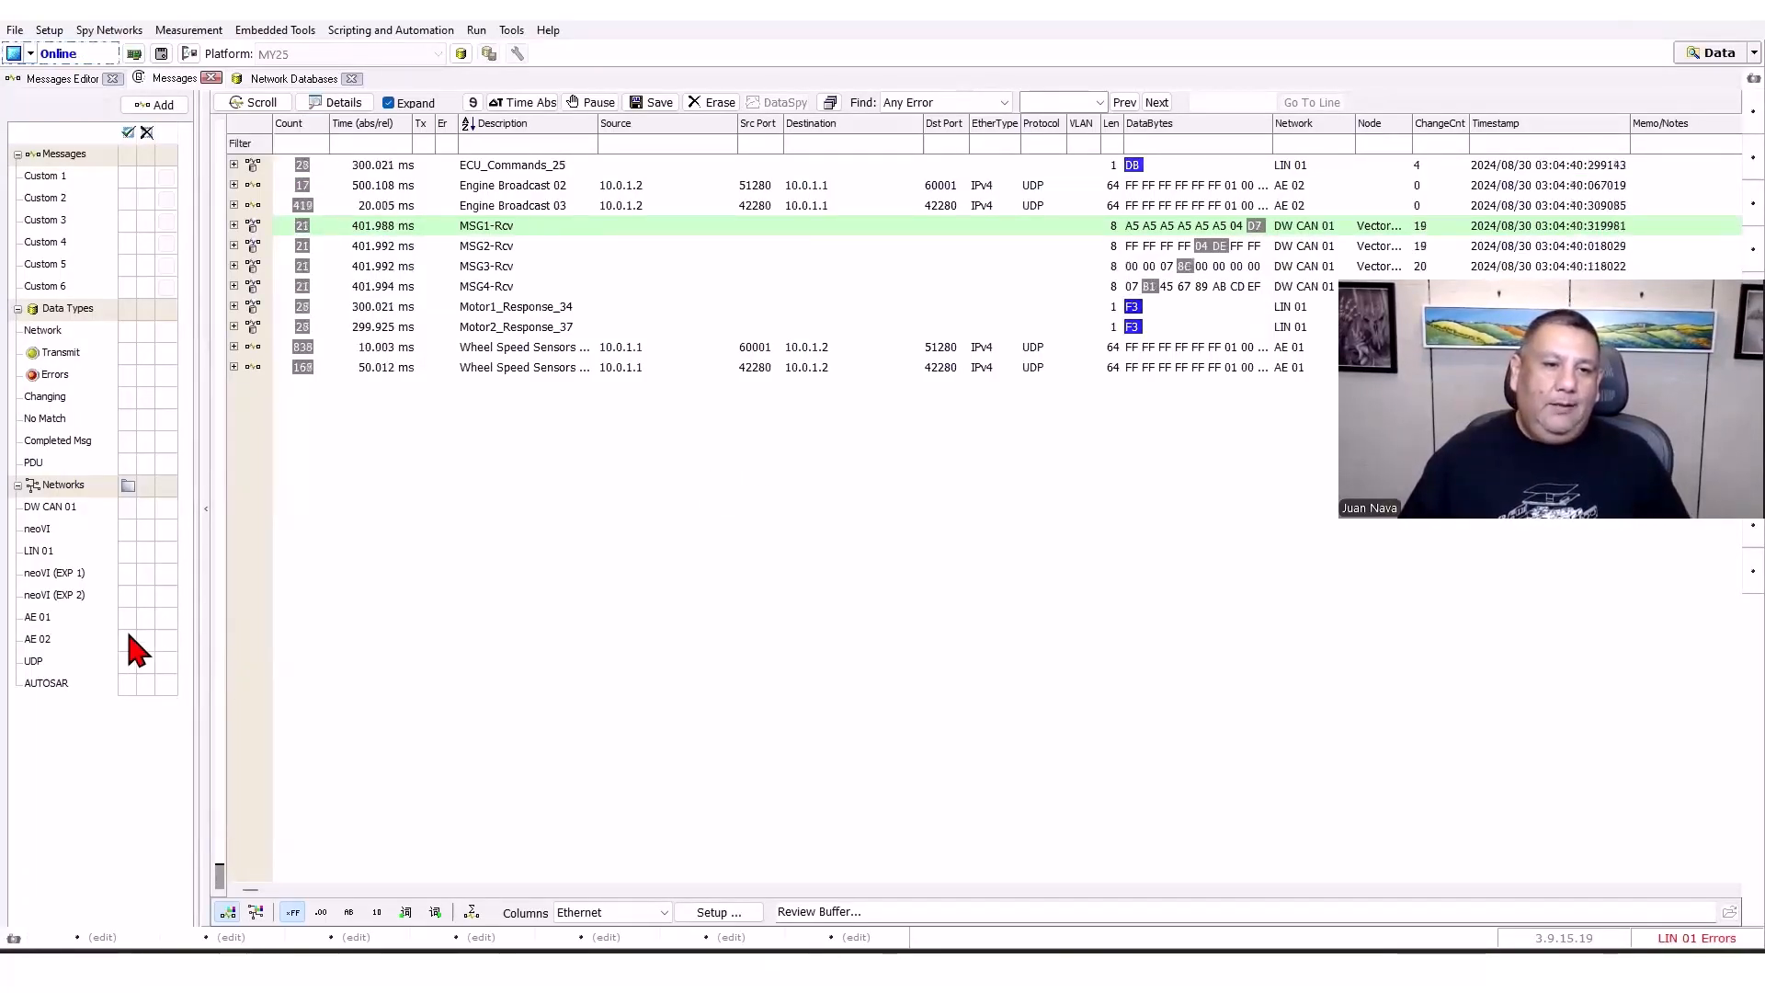
{"action": "left_click", "coordinate": [129, 617]}
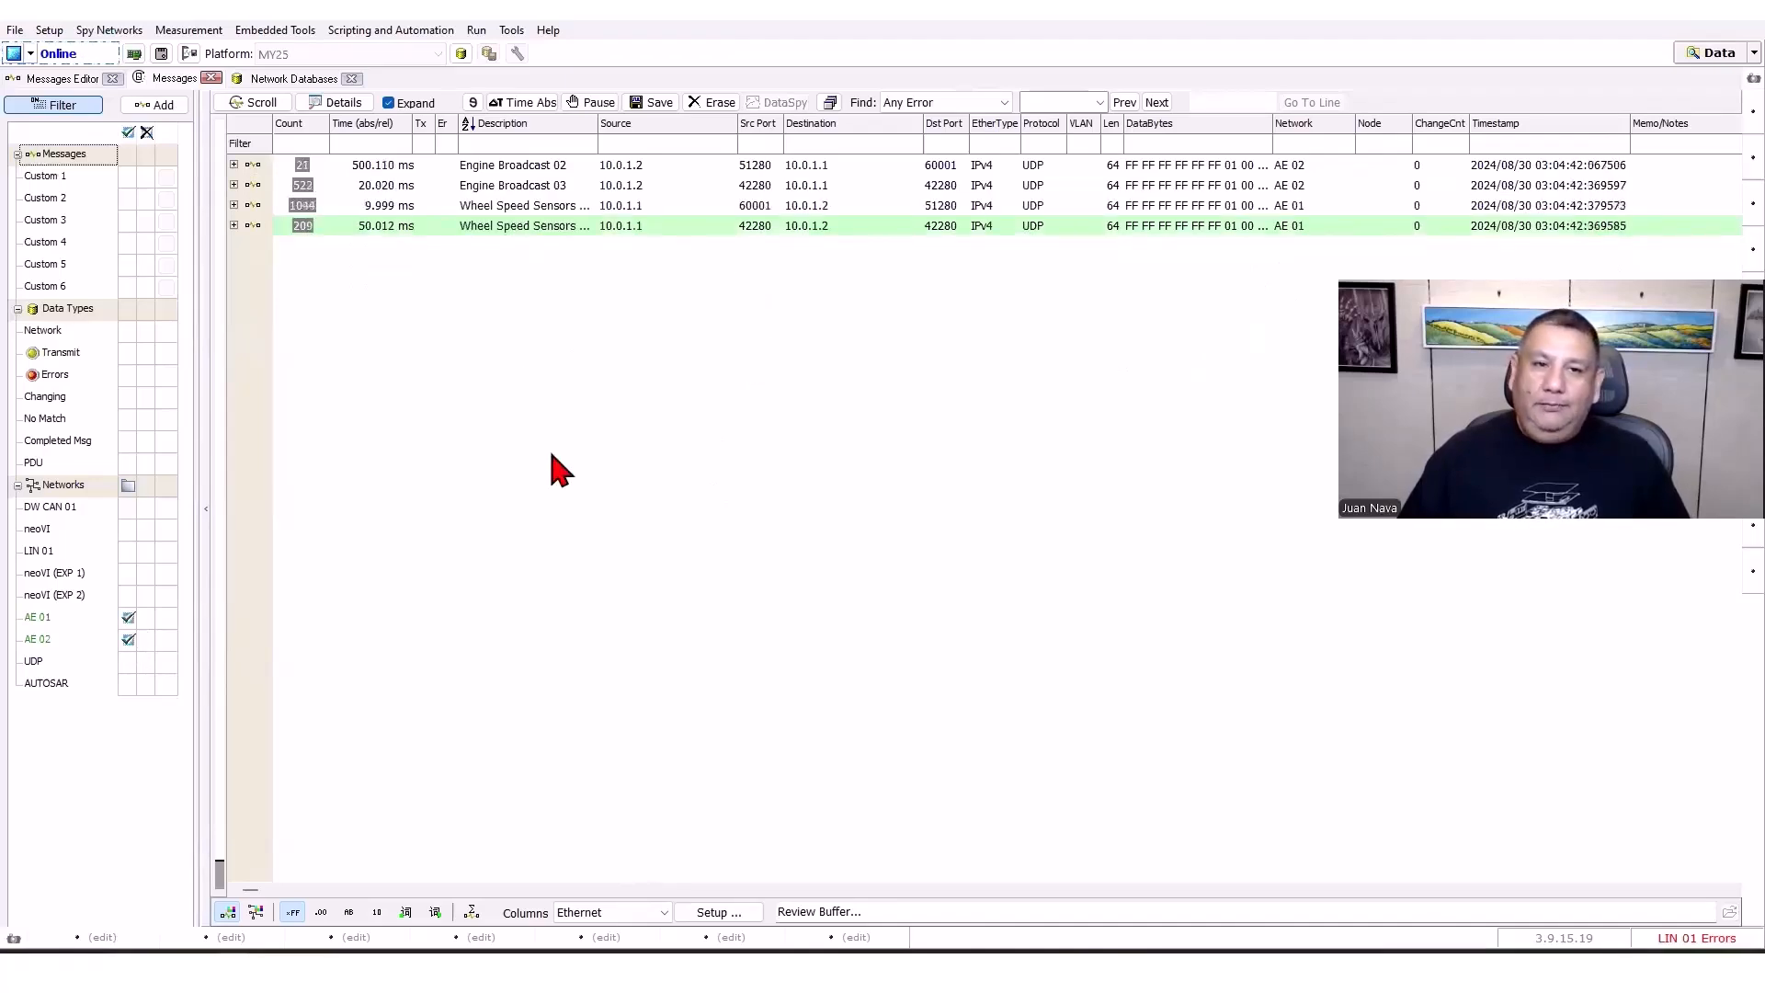
{"action": "left_click", "coordinate": [717, 103]}
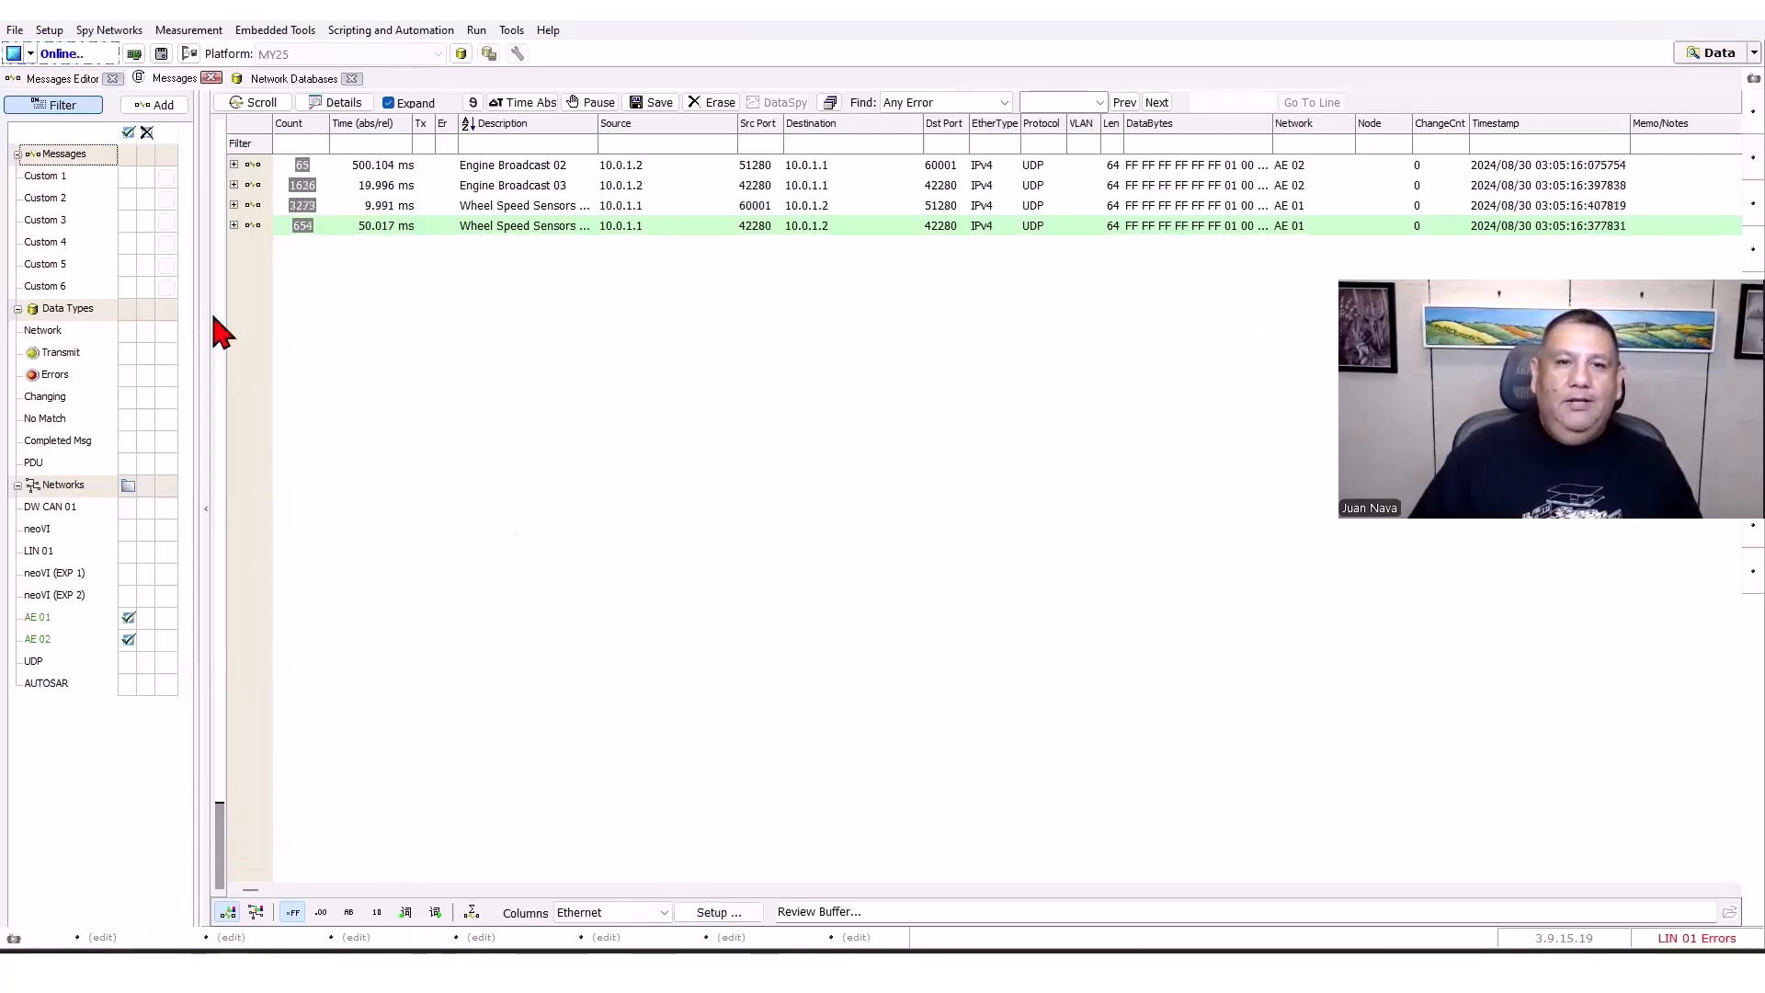
Go offline and open the number of messages in history for editing in the Scrolling Message History Setup.
{"action": "left_click", "coordinate": [13, 53]}
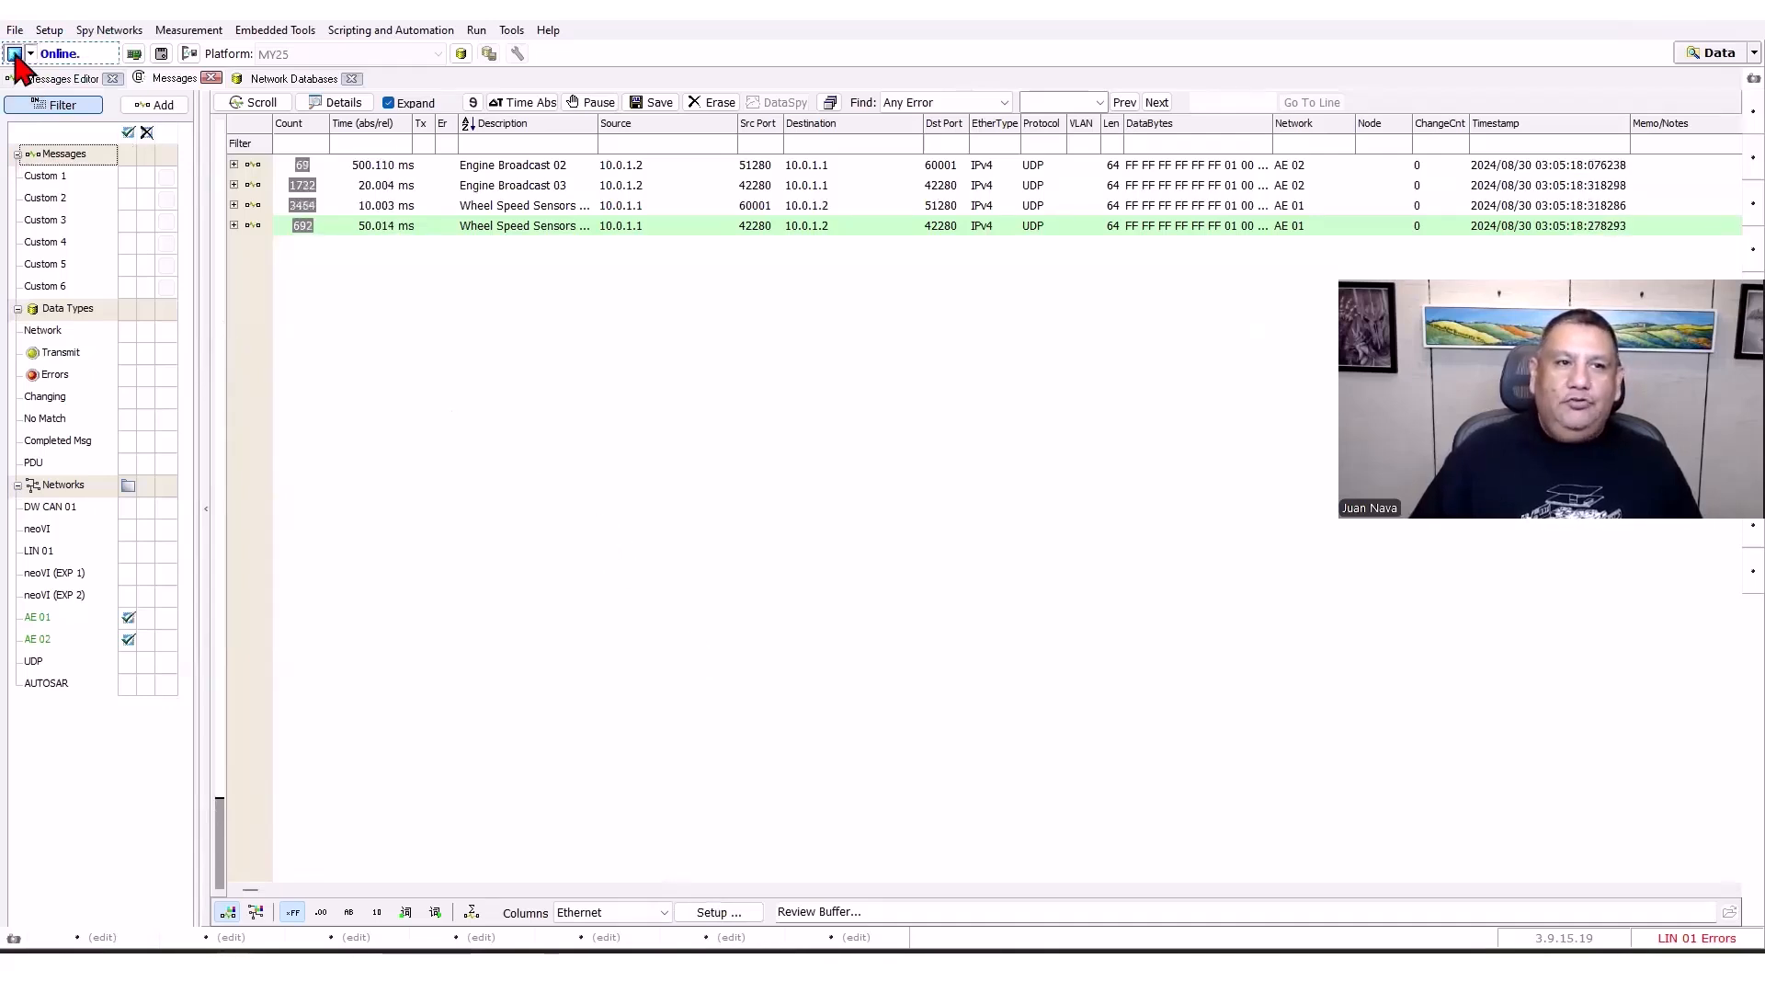
{"action": "left_click", "coordinate": [713, 912]}
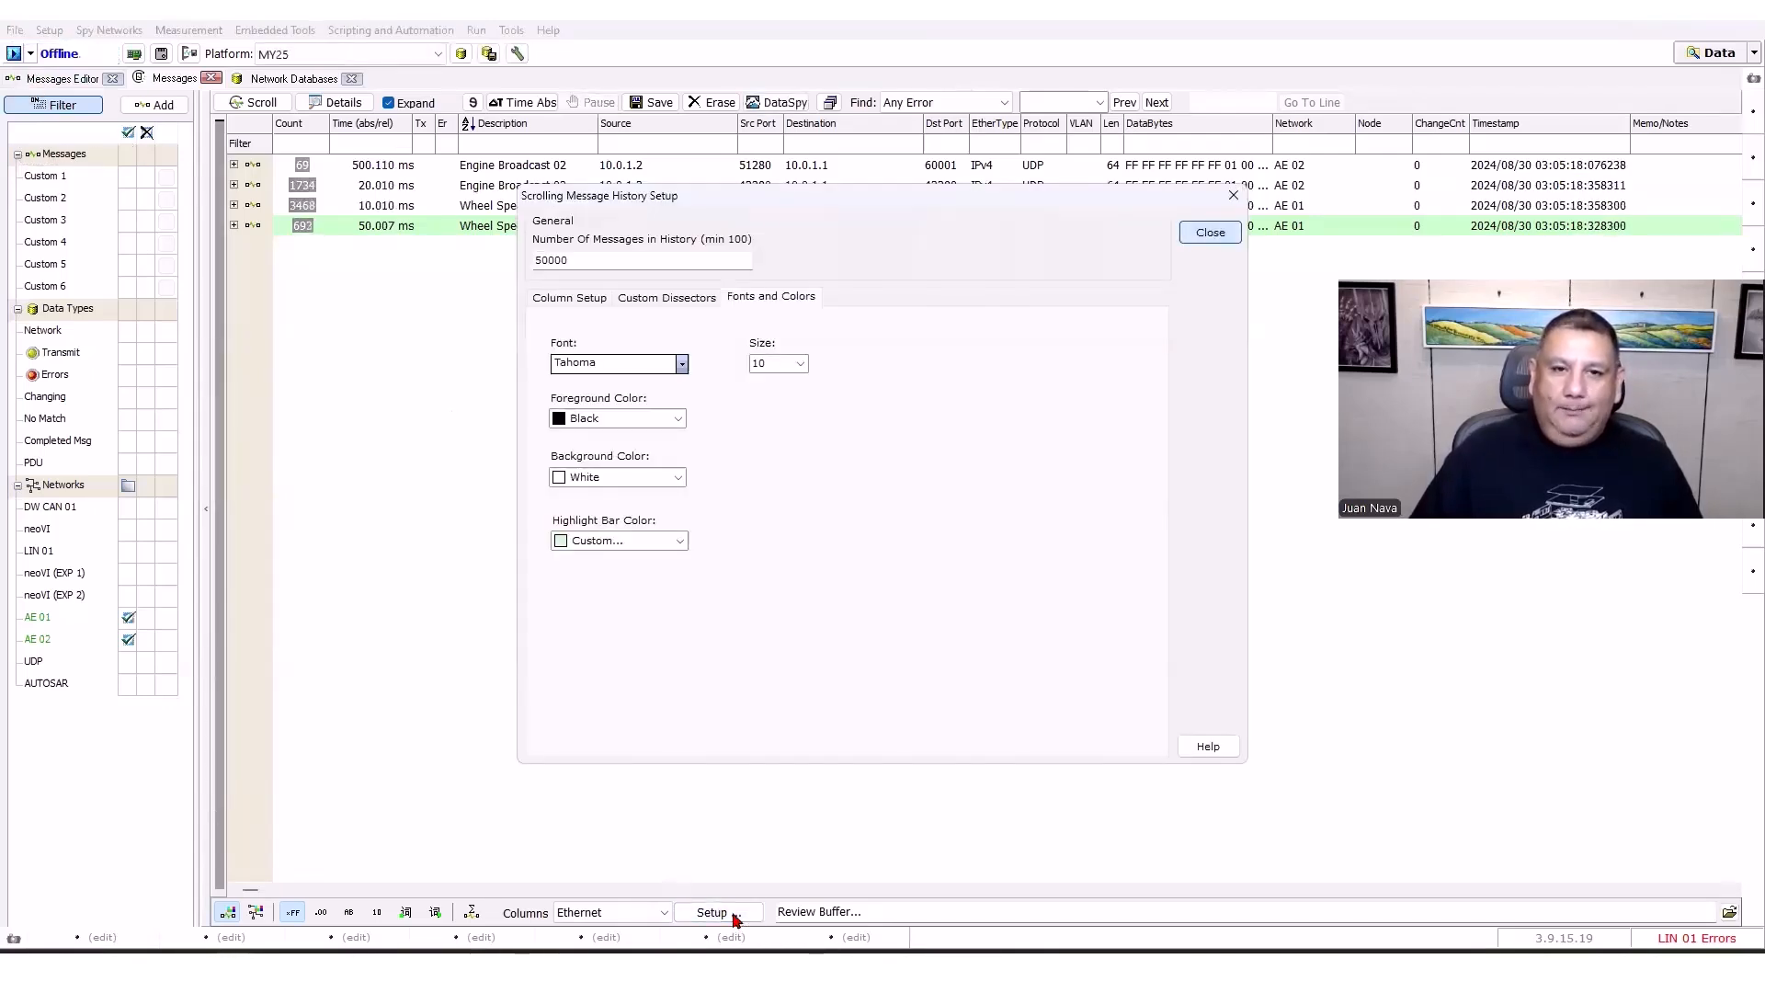
{"action": "double_click", "coordinate": [588, 262]}
{"action": "left_click", "coordinate": [640, 263]}
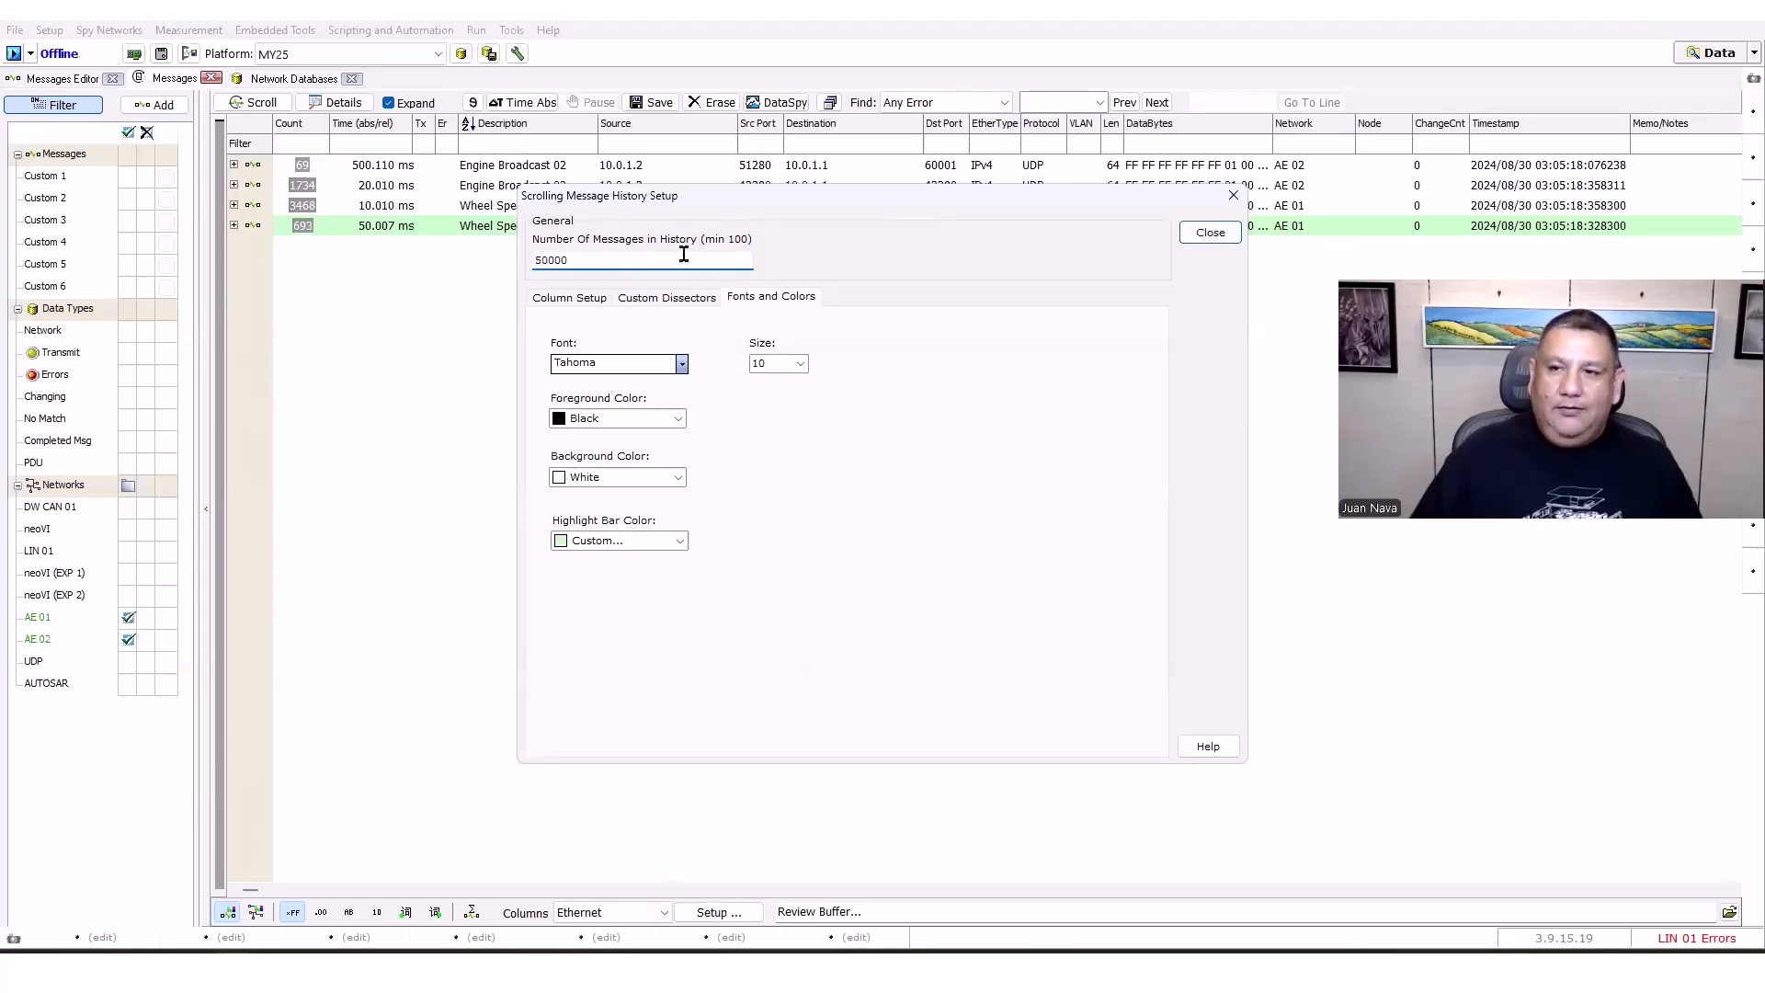
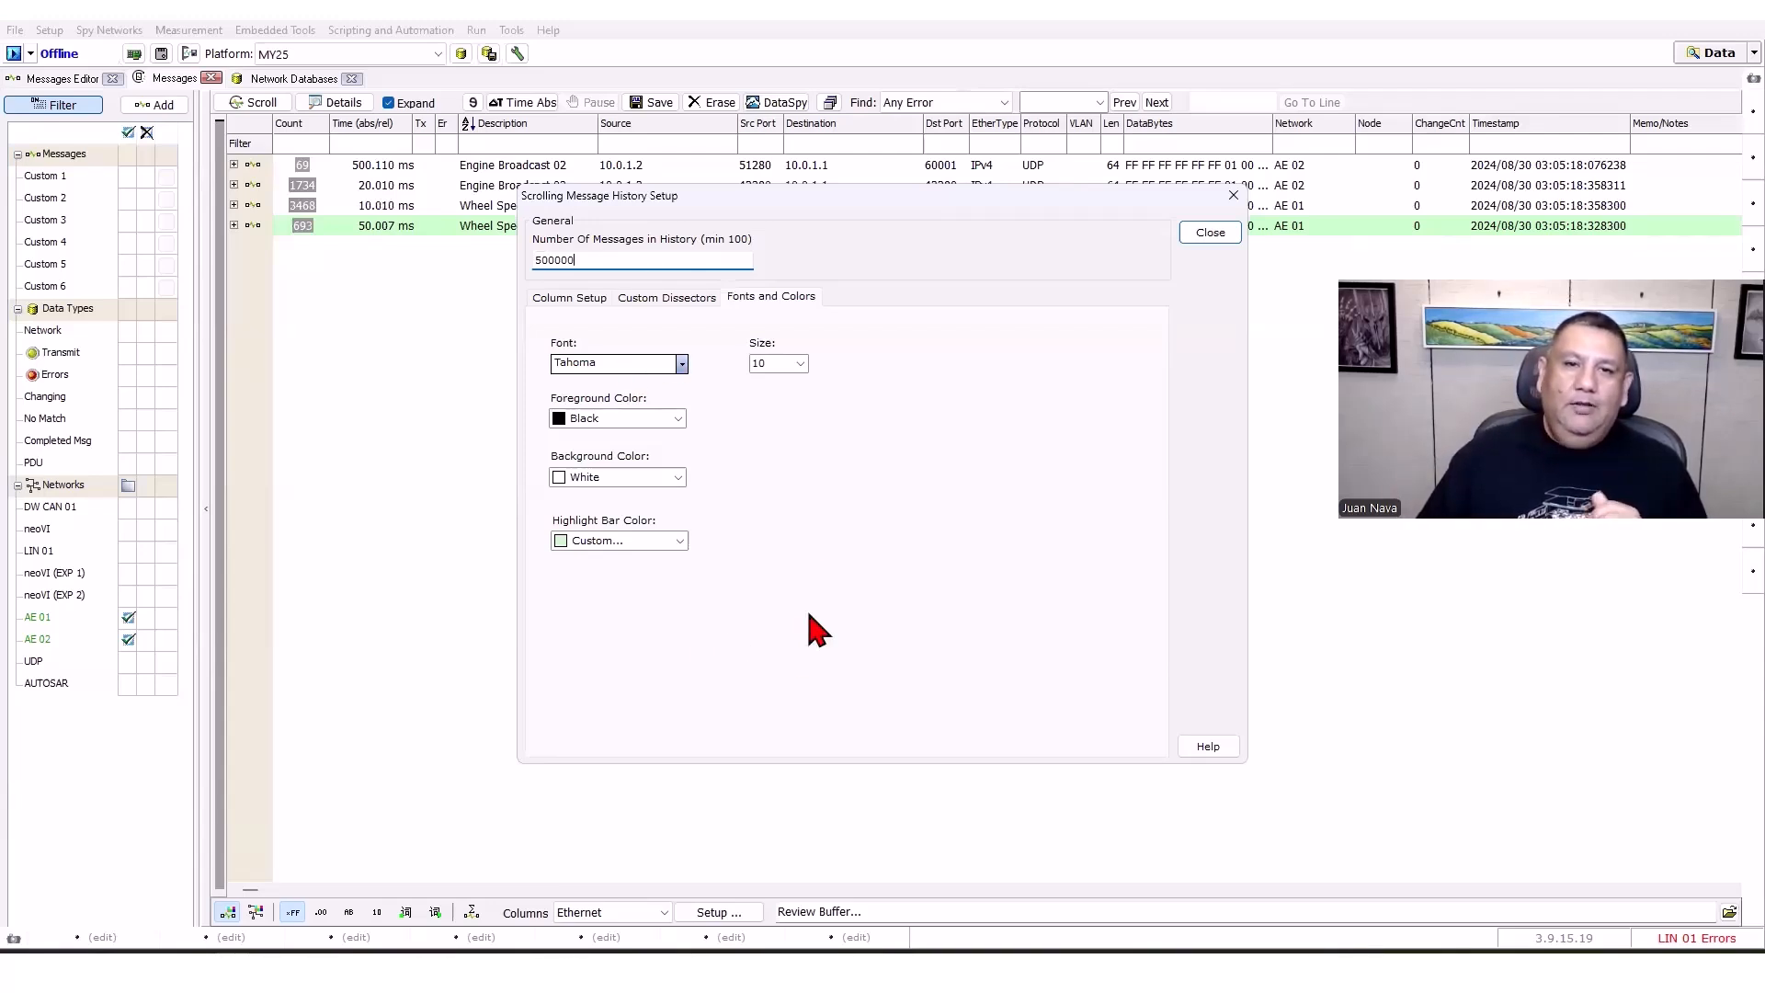
Go online and show fresh traffic from all networks by removing the AE 01 and AE 02 filters and erasing the message list.
{"action": "left_click", "coordinate": [1208, 234]}
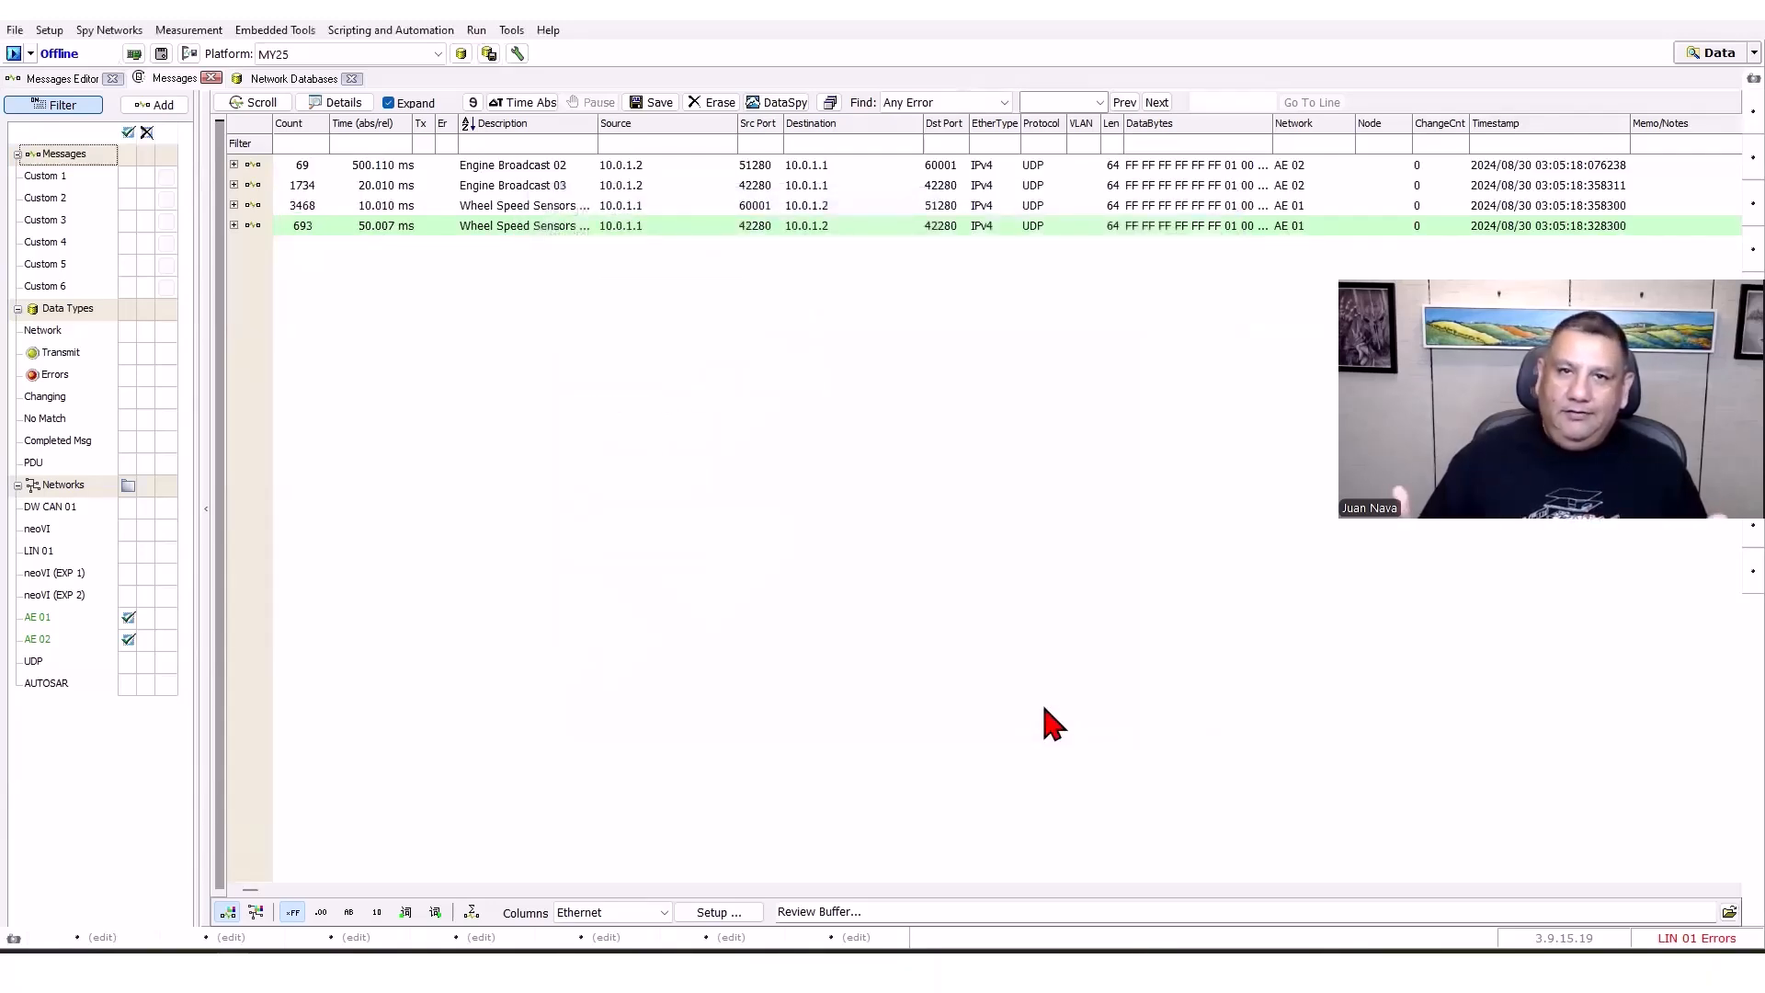
{"action": "left_click", "coordinate": [13, 53]}
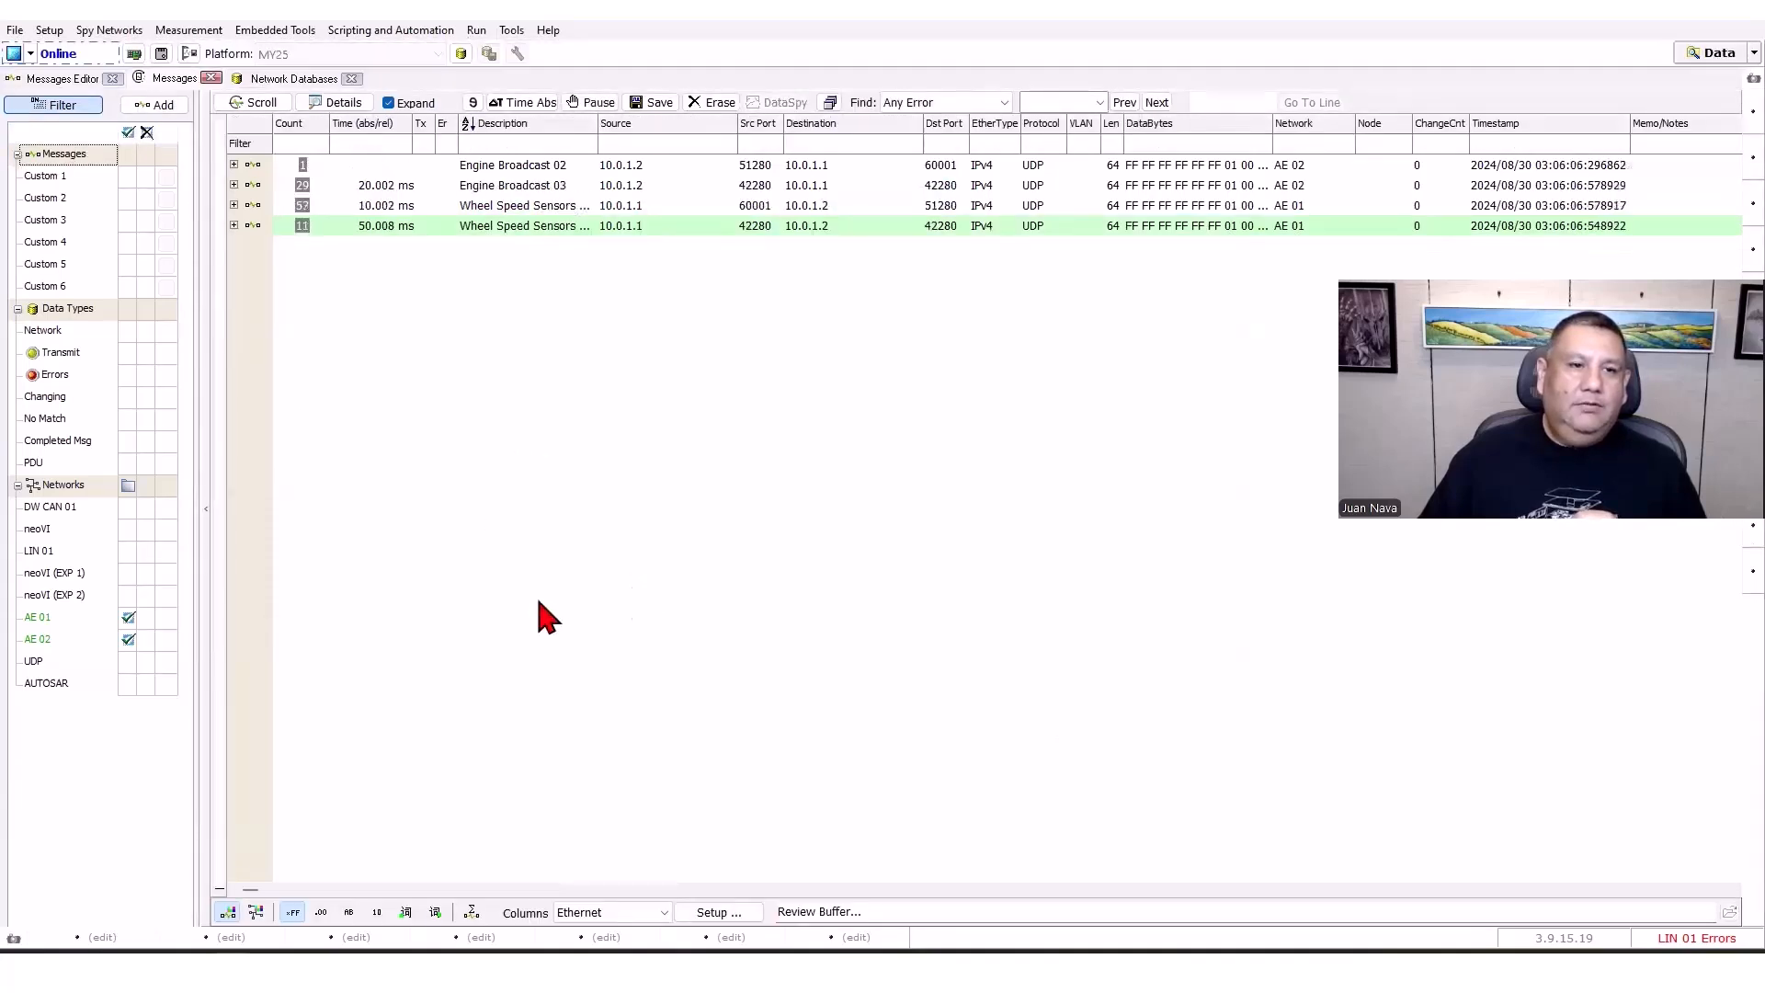
{"action": "left_click", "coordinate": [129, 639]}
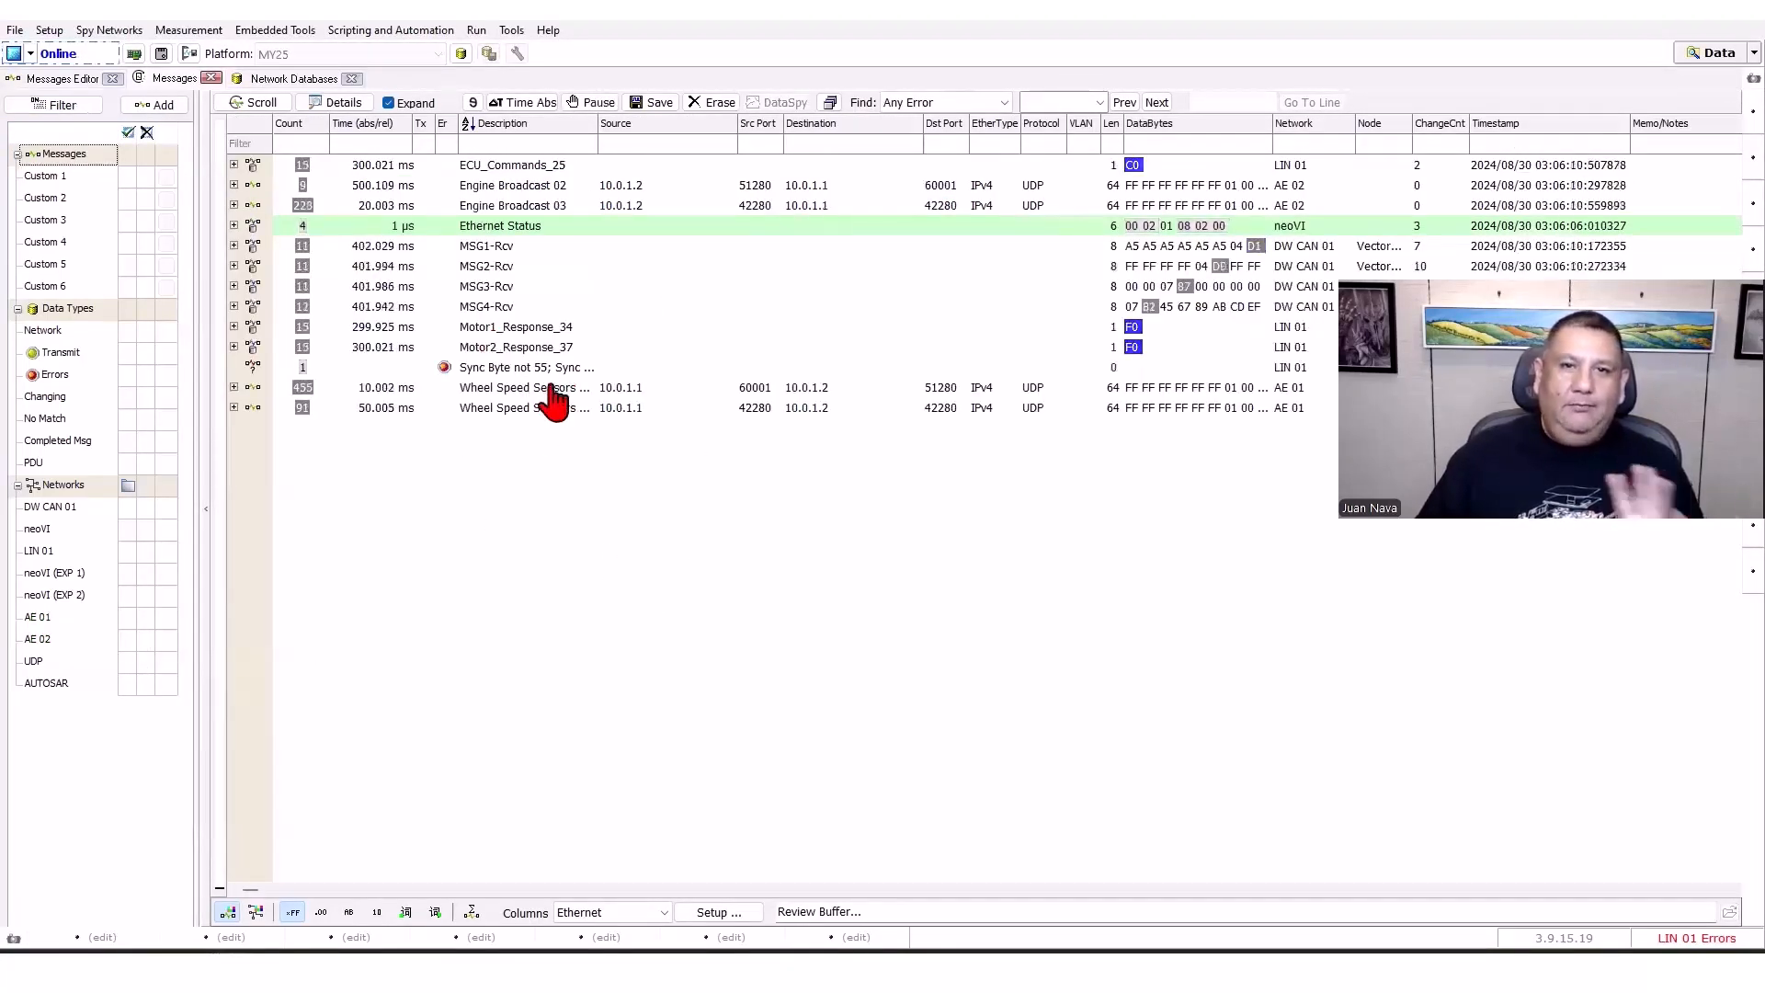
{"action": "left_click", "coordinate": [711, 103]}
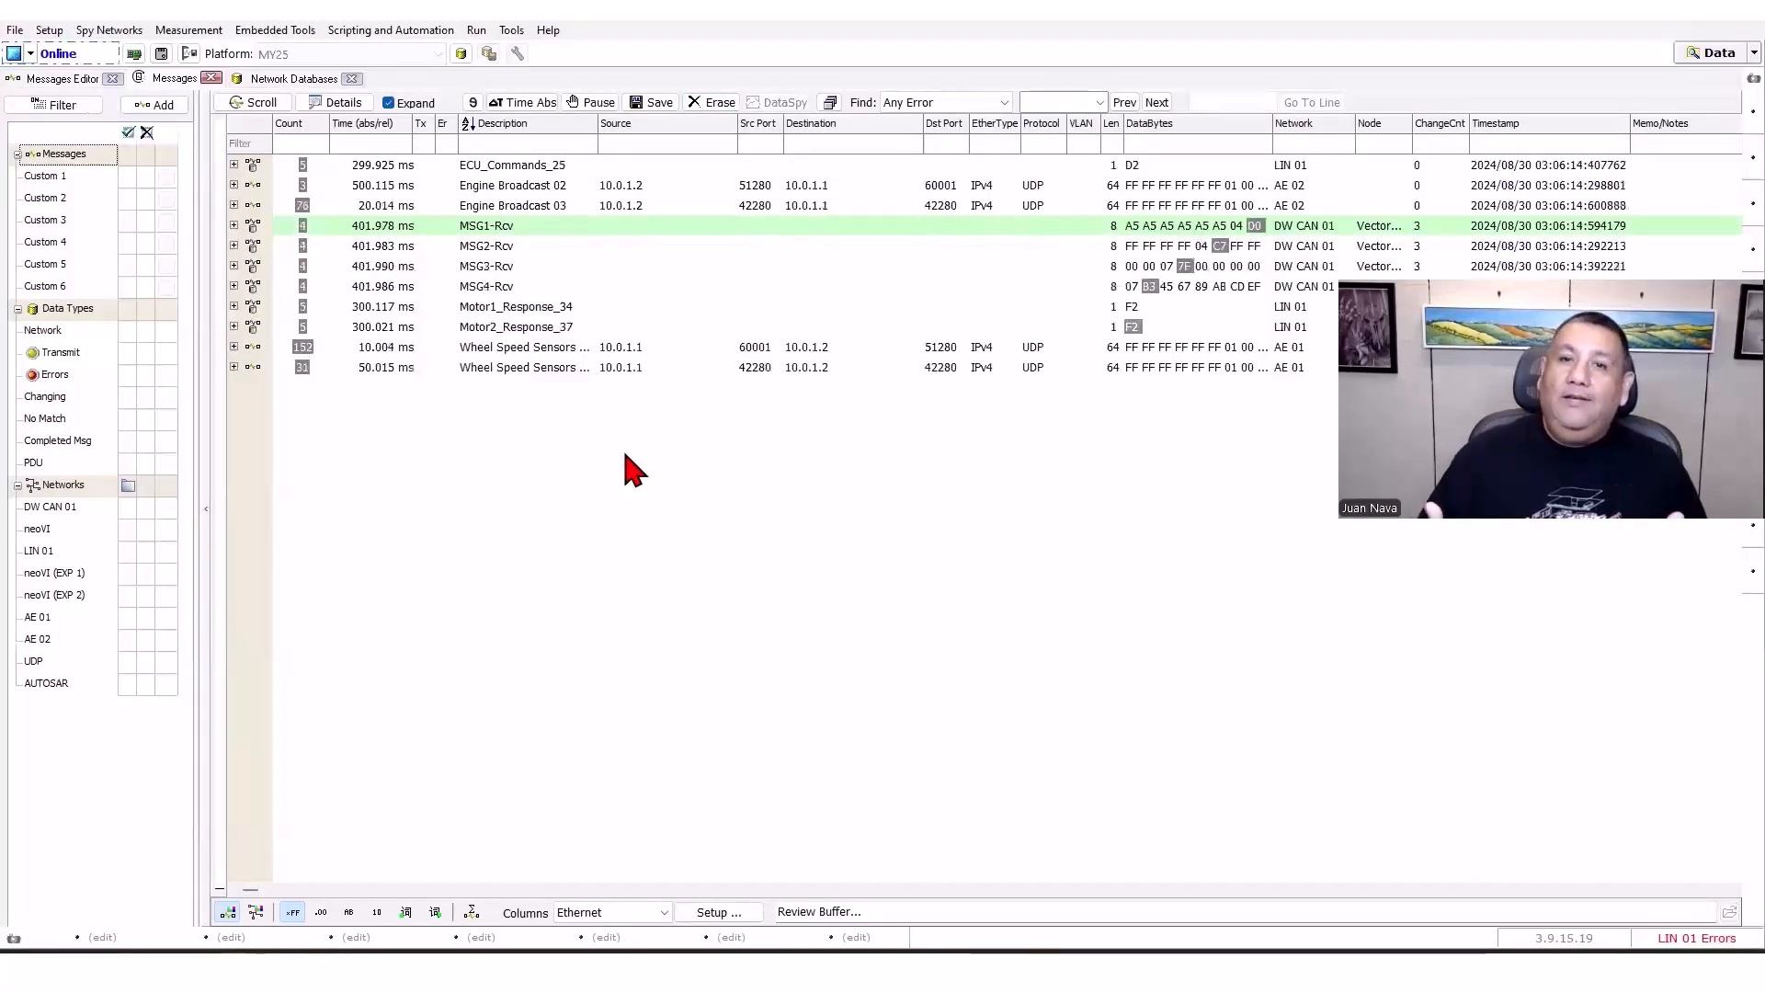
Save the captured messages as Bus Traffic in Vehicle Spy Binary format, with date and time appended to the file name.
{"action": "left_click", "coordinate": [650, 102]}
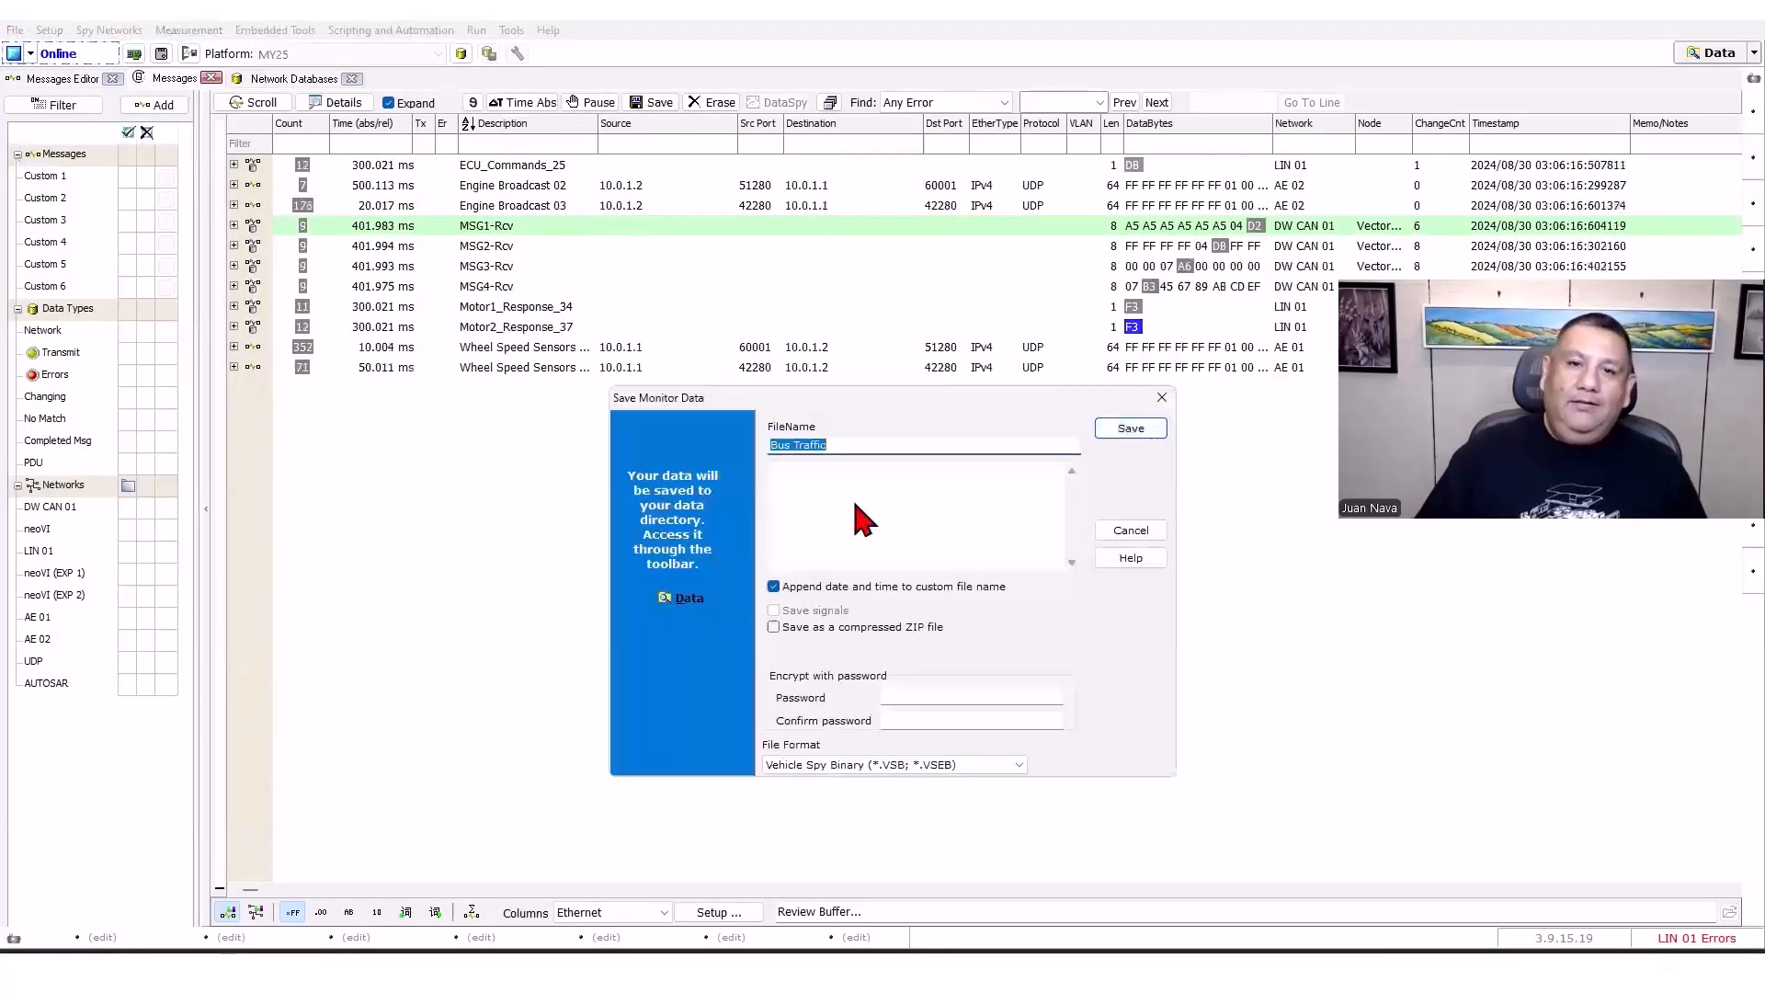
{"action": "left_click", "coordinate": [899, 765]}
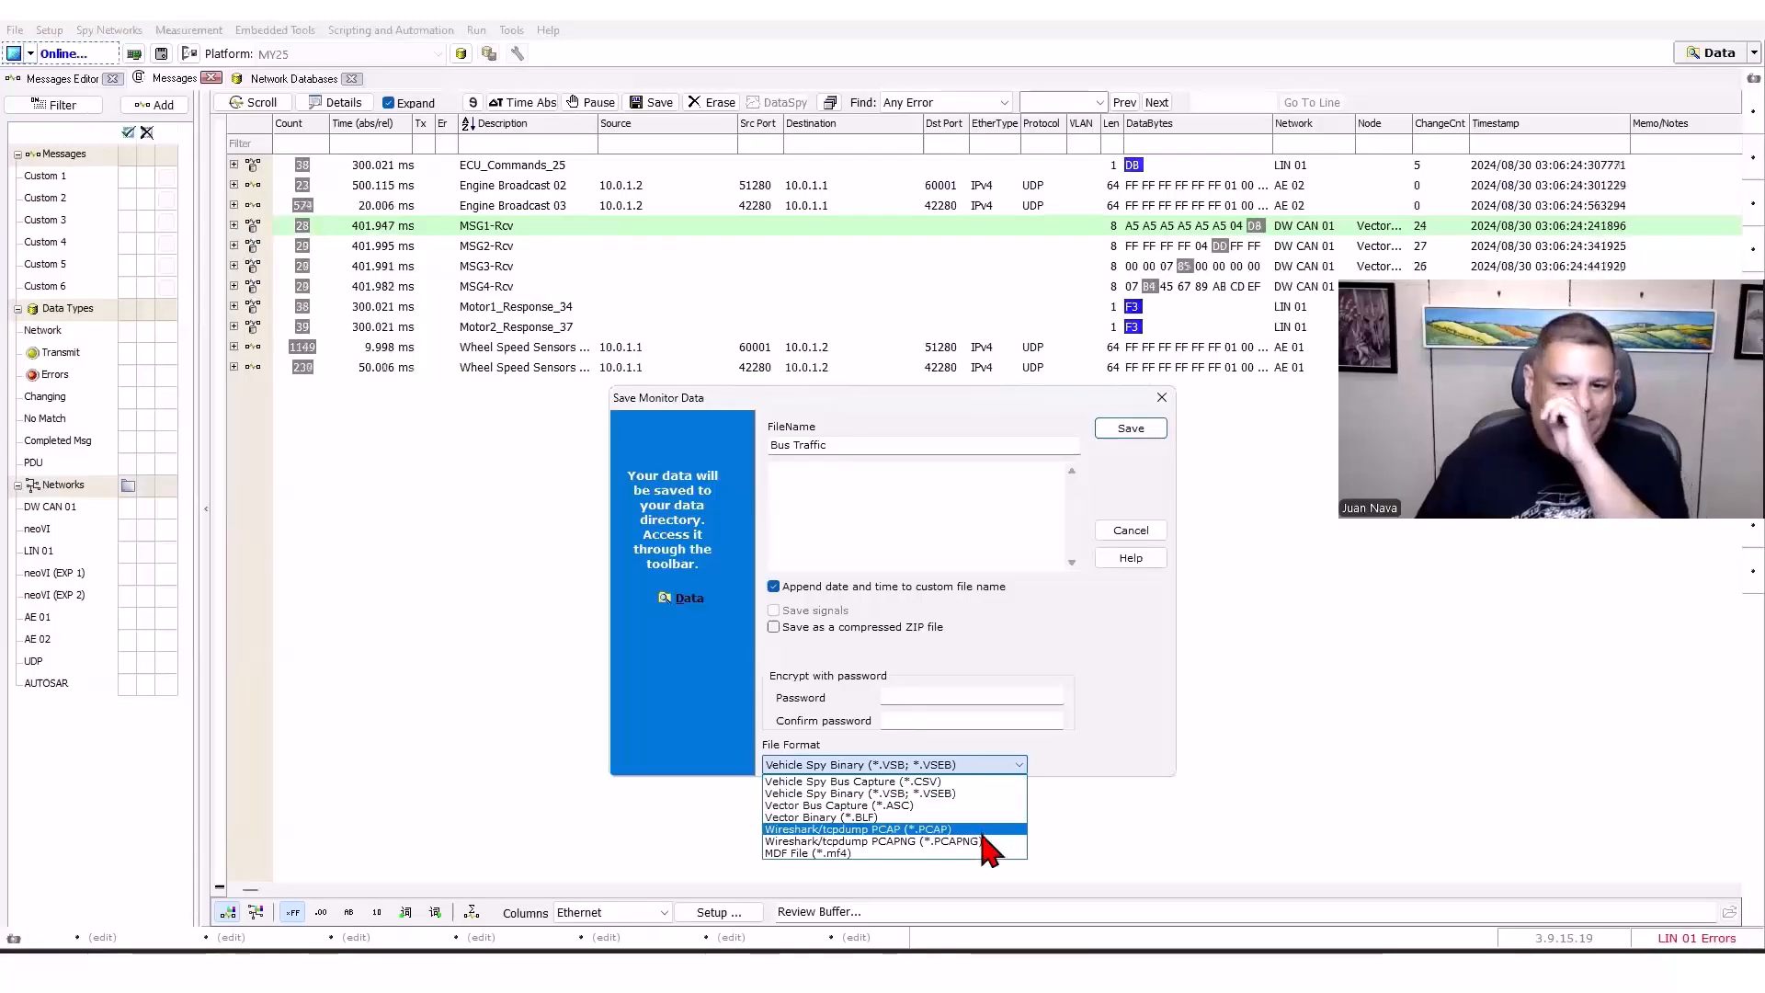
{"action": "left_click", "coordinate": [1127, 658]}
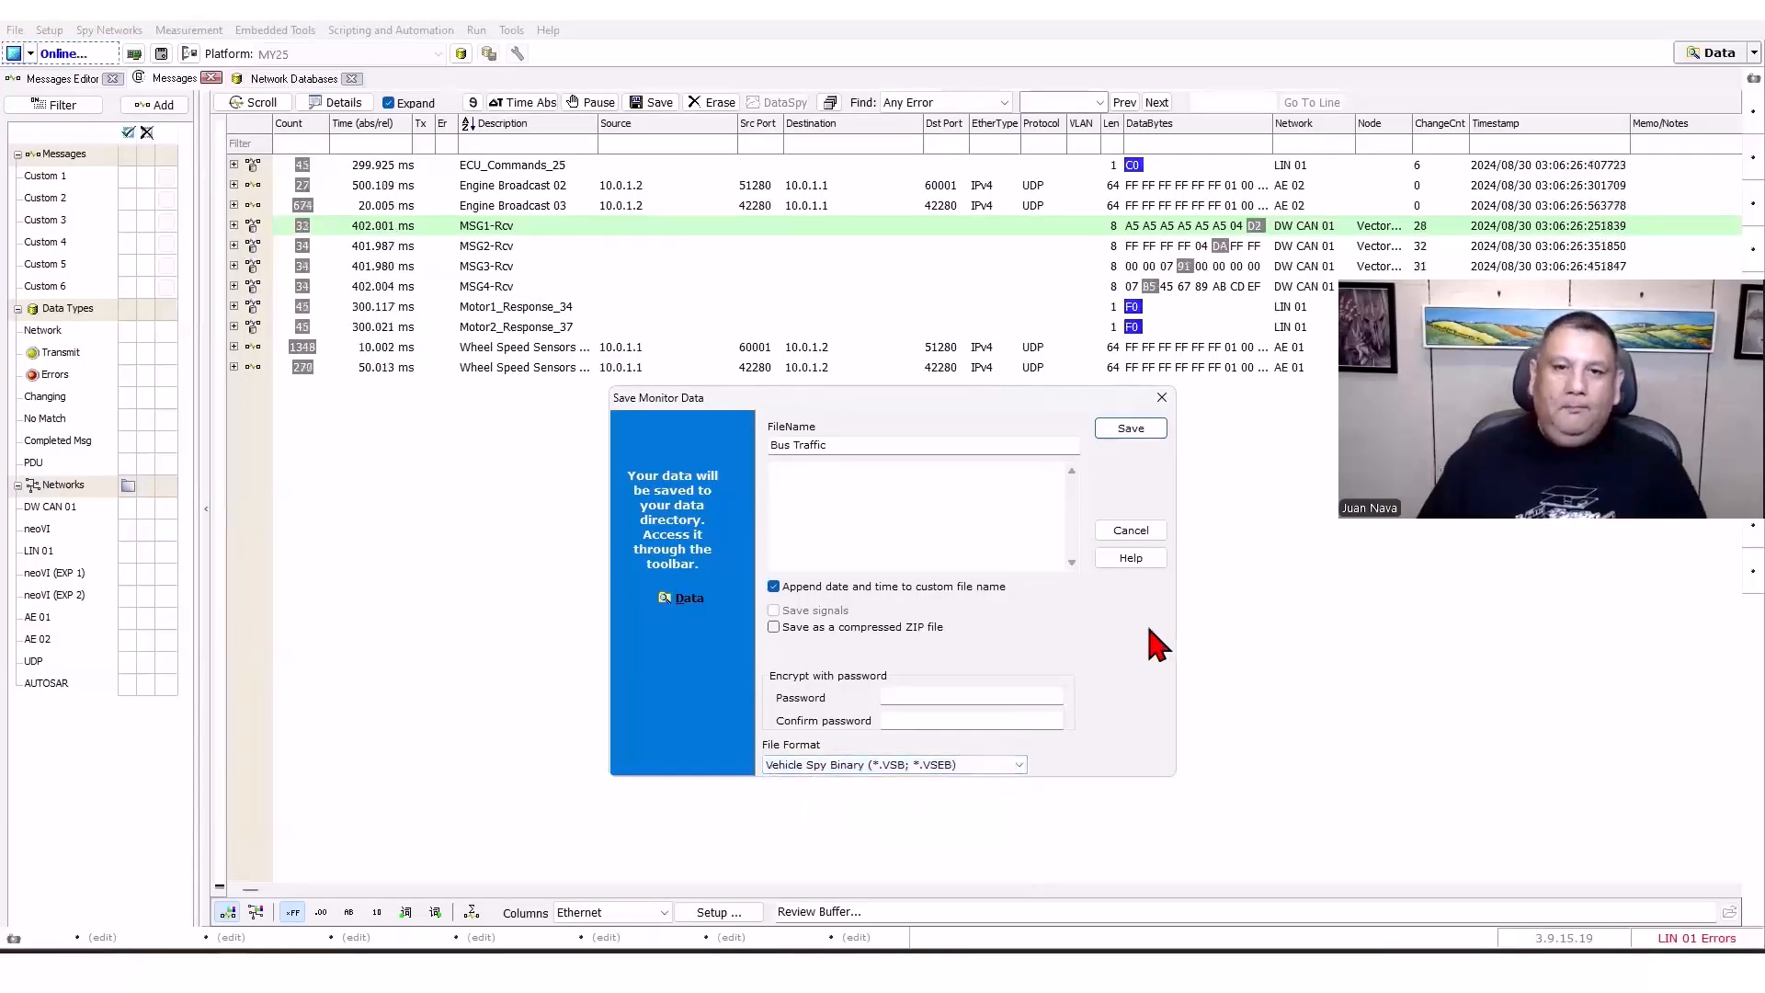
{"action": "left_click", "coordinate": [1138, 430]}
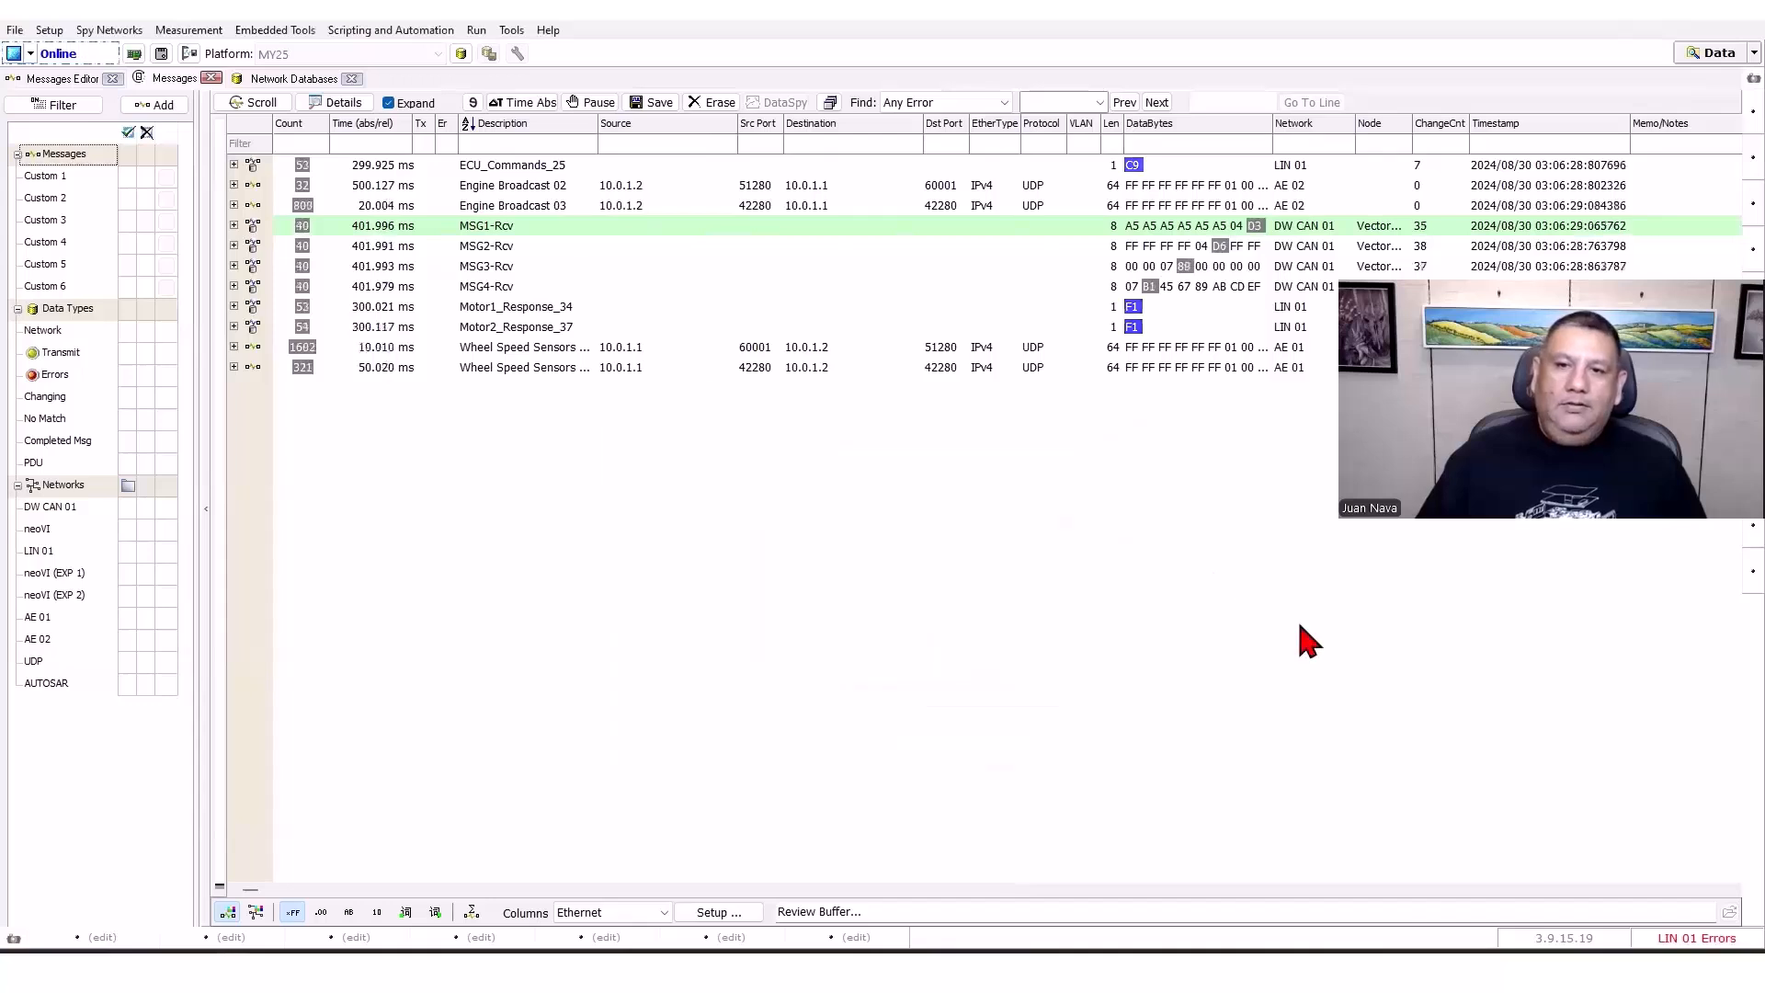
Look up the saved Bus Traffic capture in the MY25 data directory and close the folder.
{"action": "left_click", "coordinate": [1706, 55]}
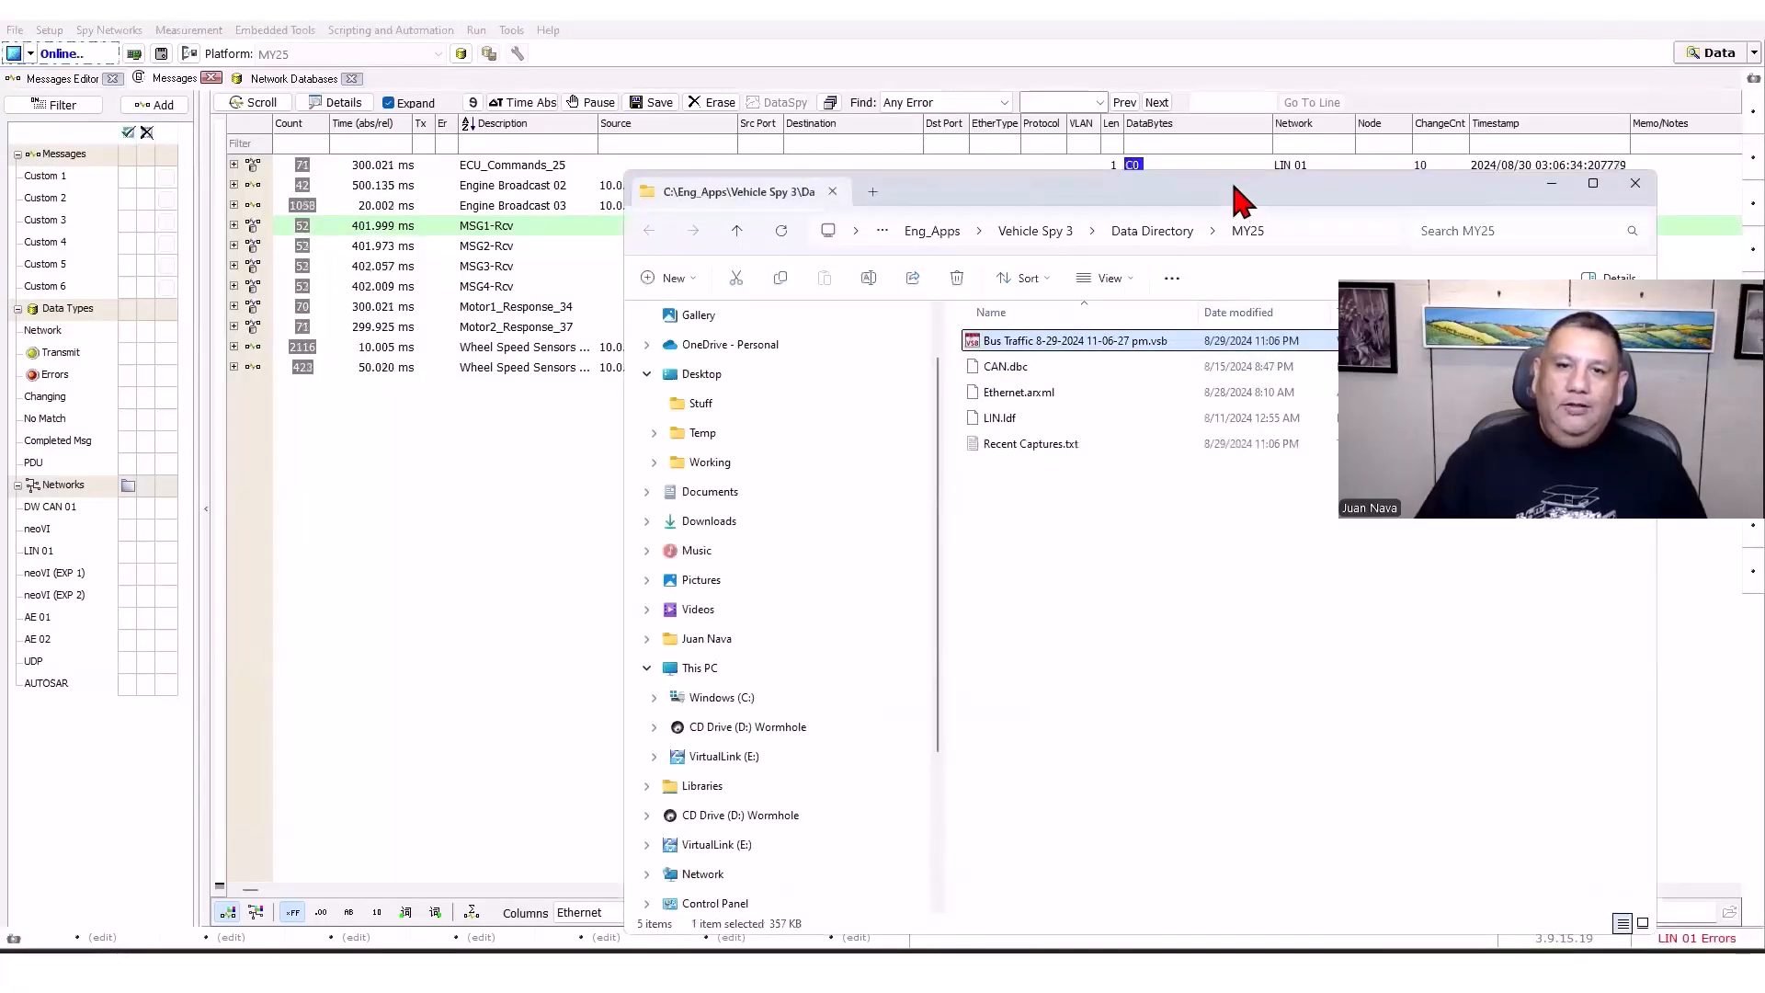
{"action": "left_click_drag", "start_coordinate": [1234, 186], "coordinate": [1003, 120]}
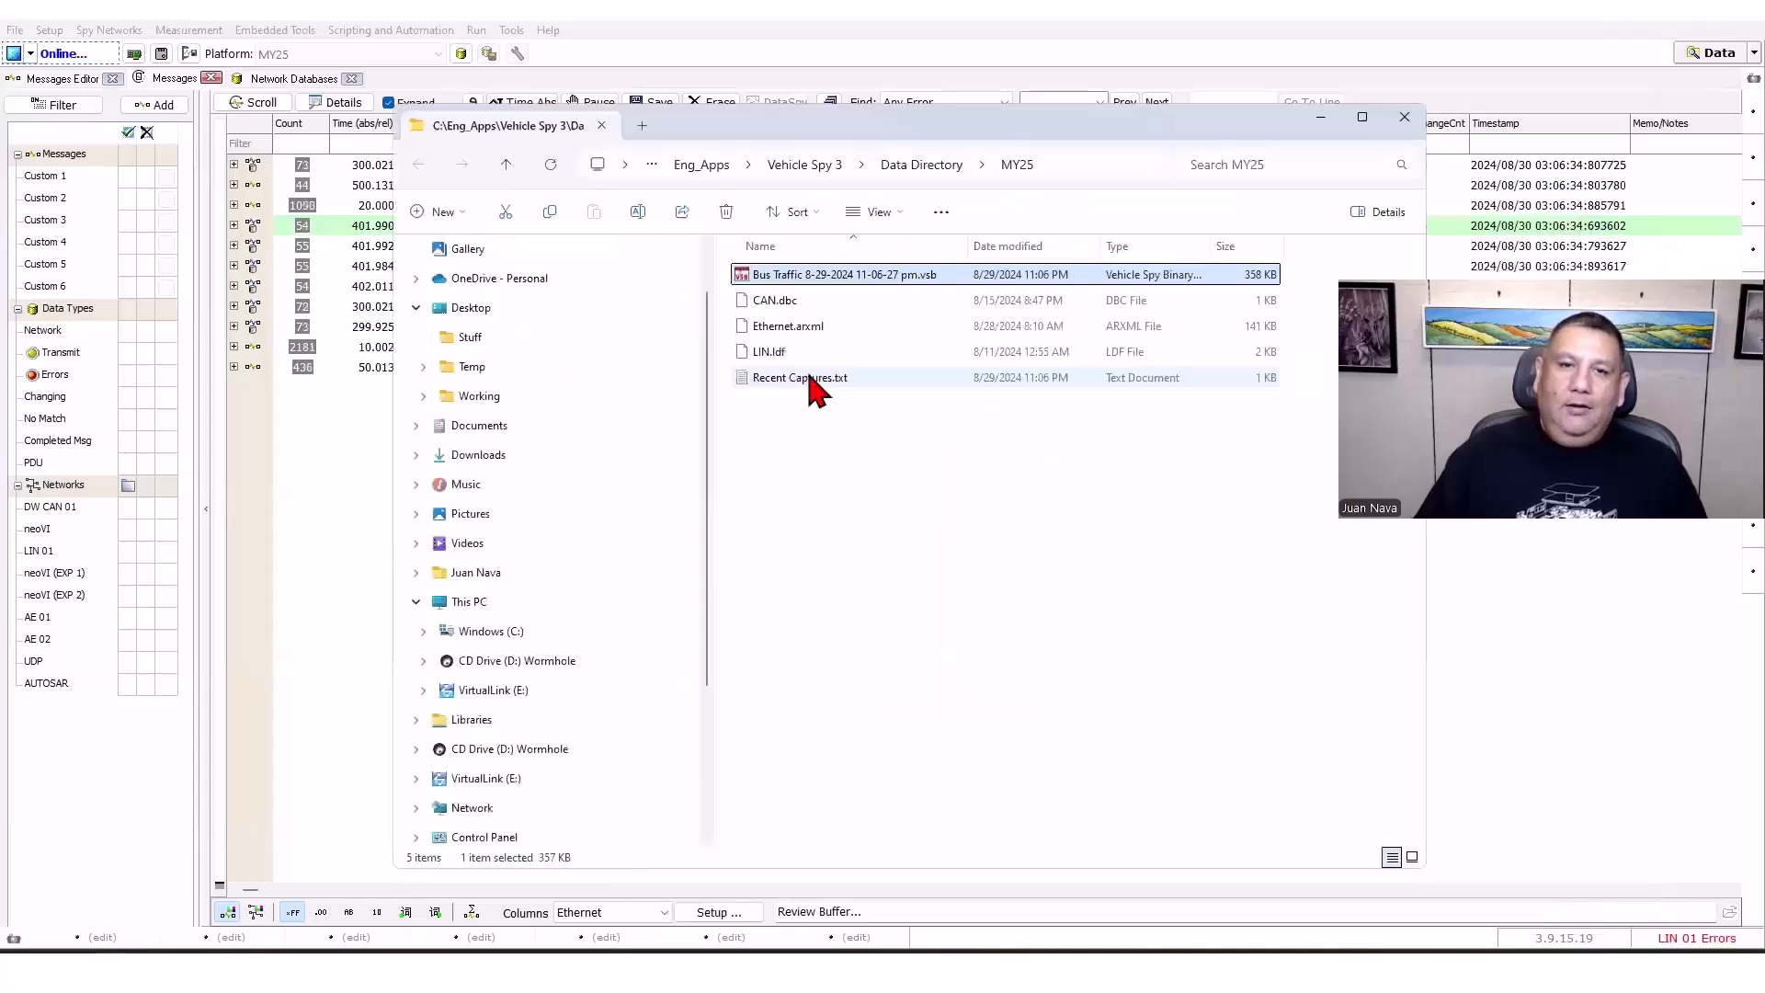
{"action": "left_click", "coordinate": [1404, 117]}
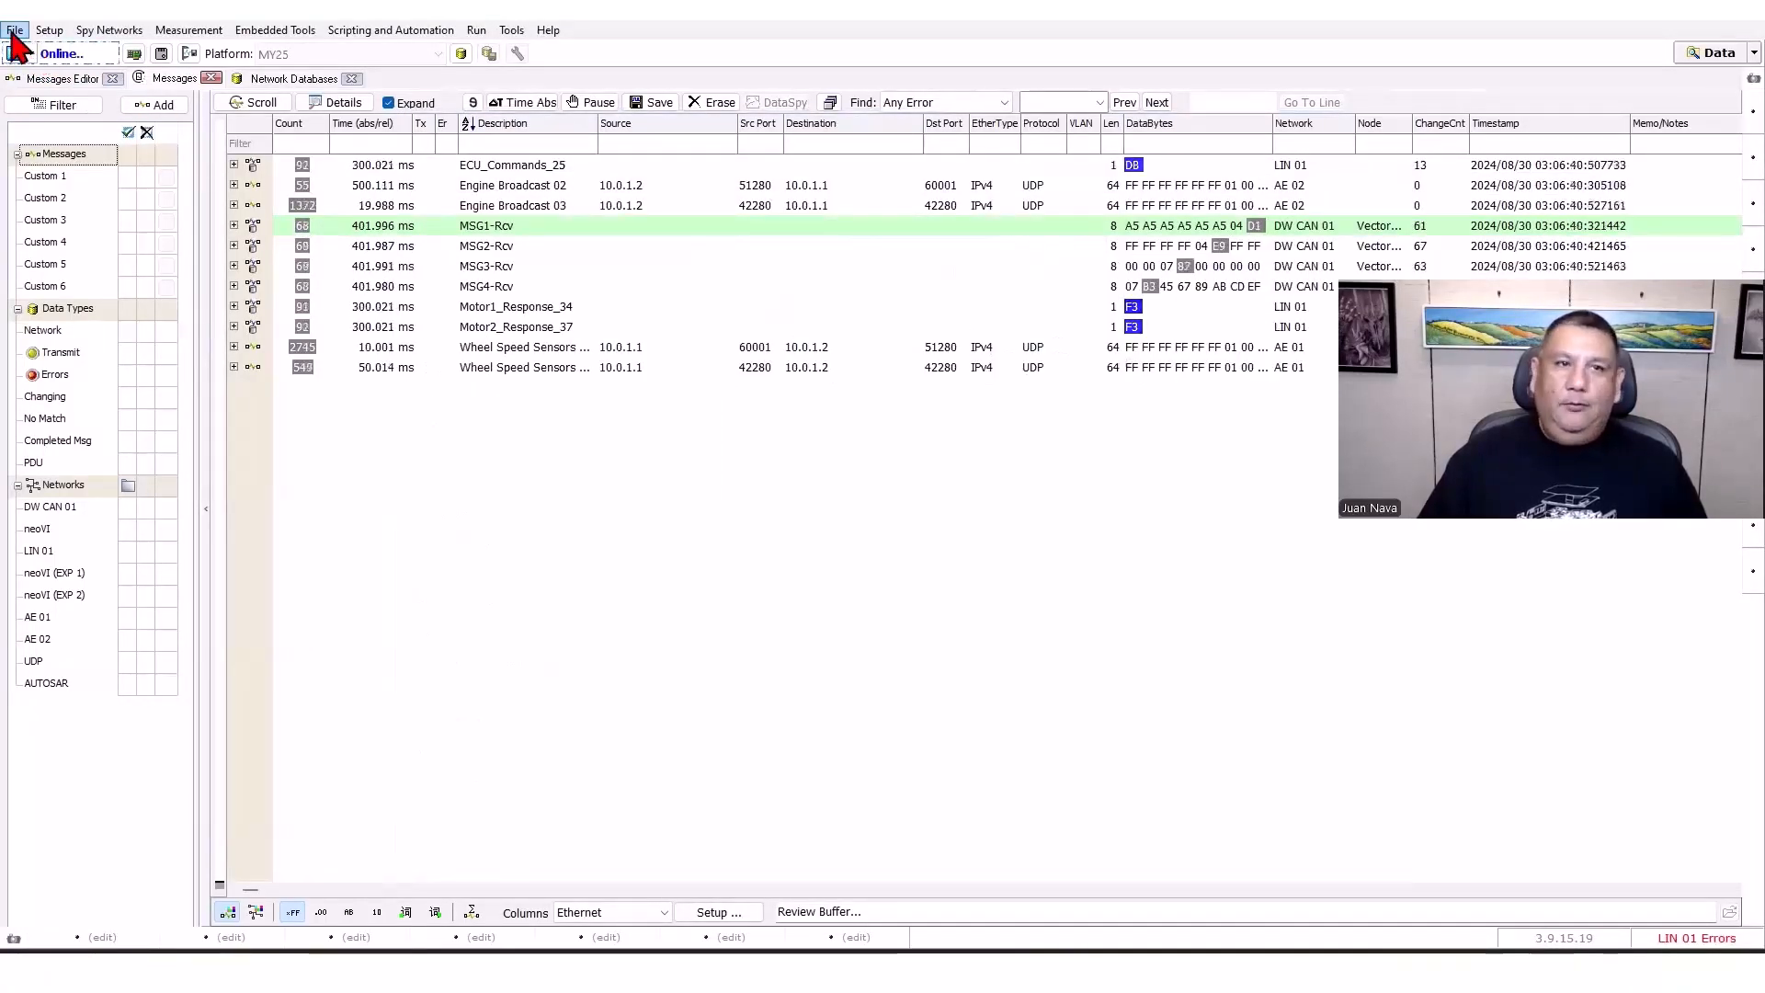
Stop the live monitoring, then view the logon page and close it.
{"action": "left_click", "coordinate": [14, 32]}
{"action": "left_click", "coordinate": [275, 9]}
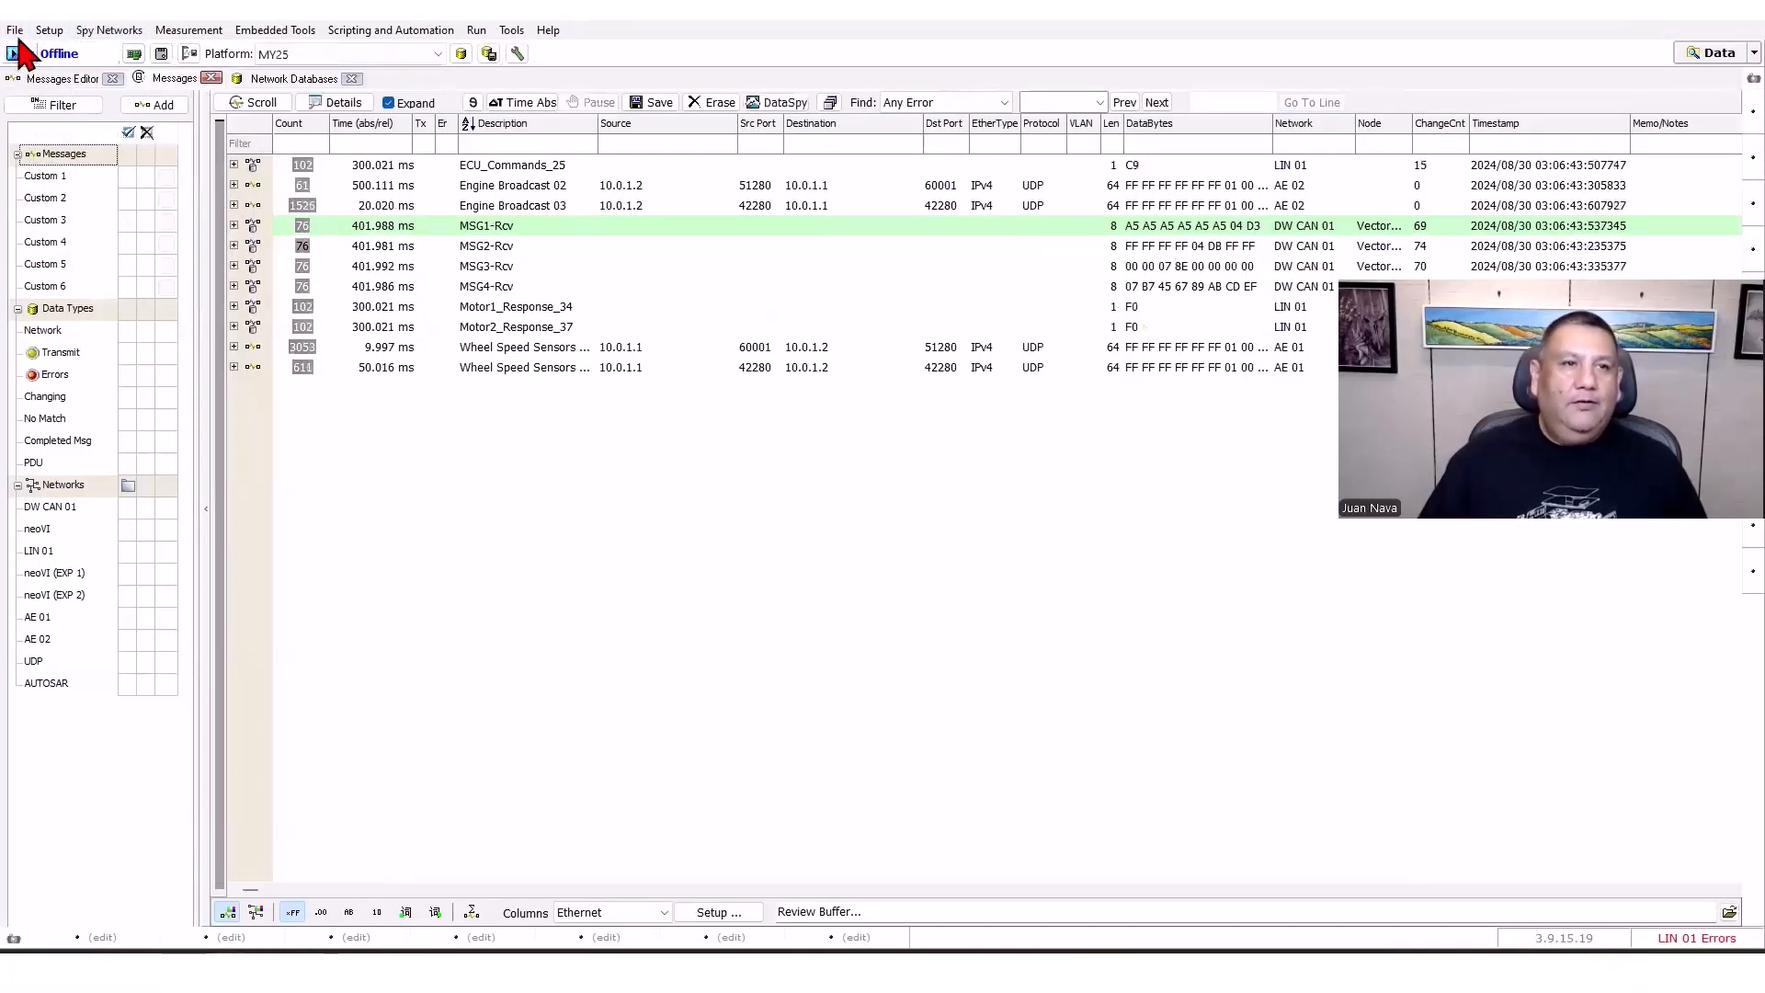
{"action": "left_click", "coordinate": [15, 30]}
{"action": "left_click", "coordinate": [40, 55]}
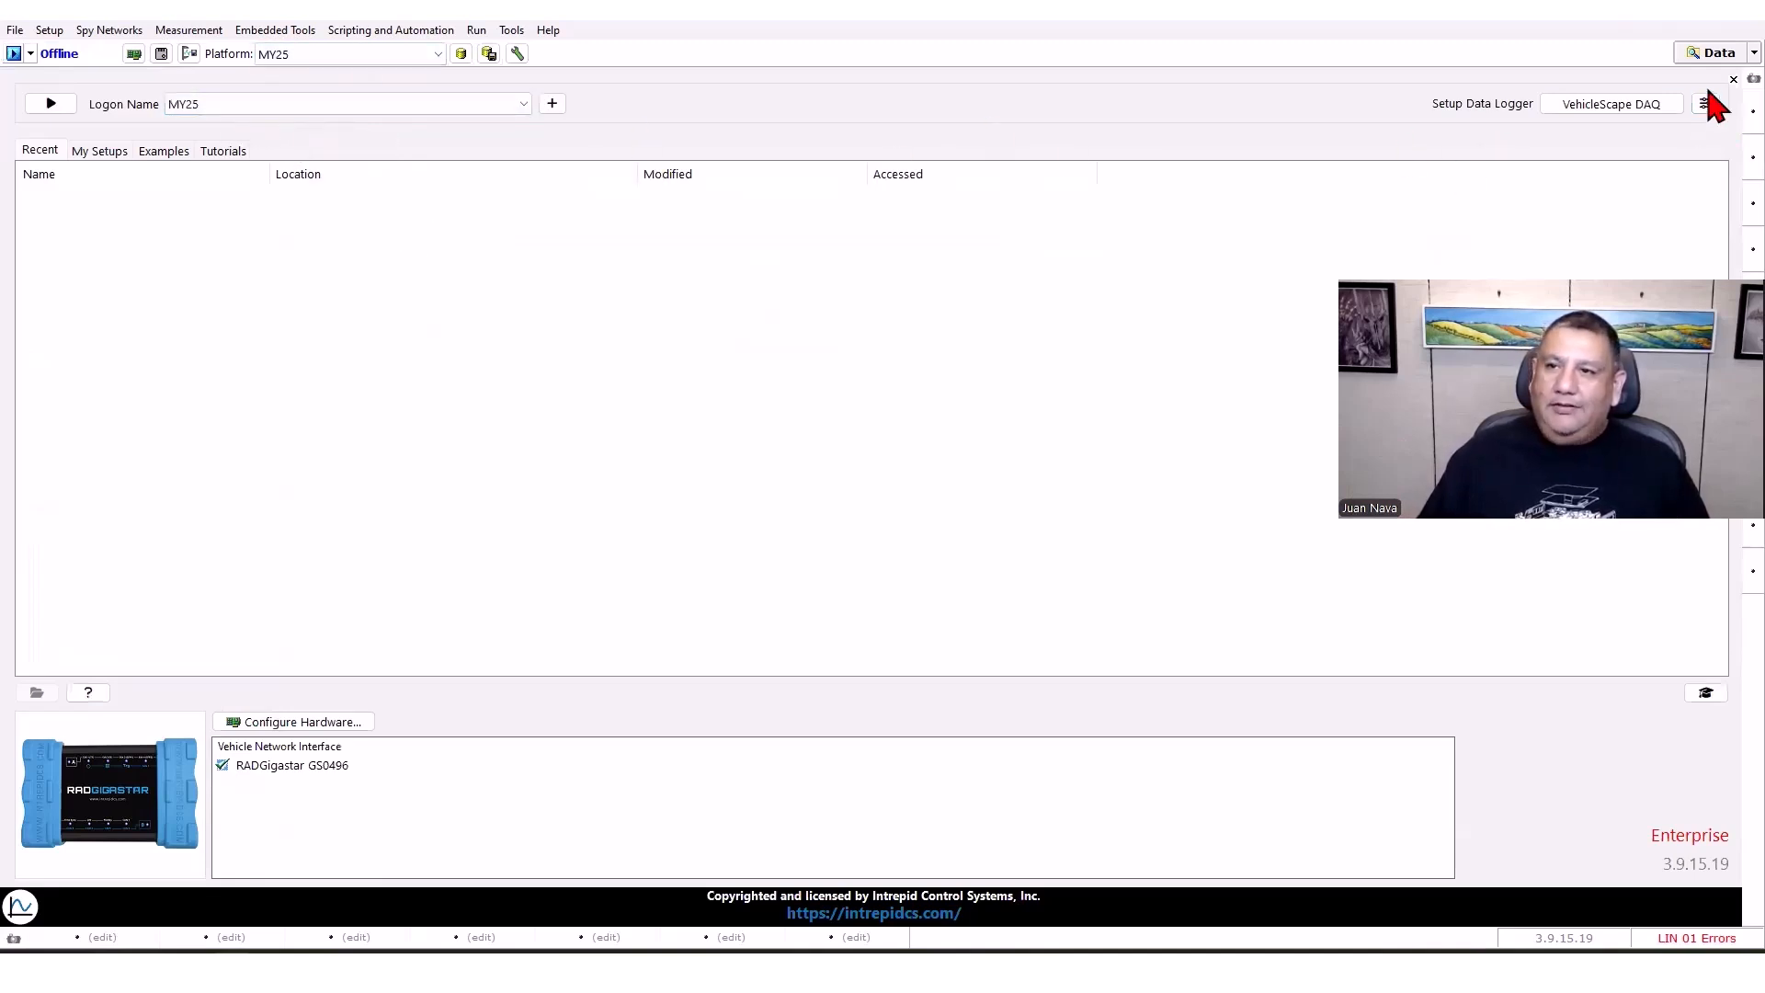
{"action": "left_click", "coordinate": [1733, 80]}
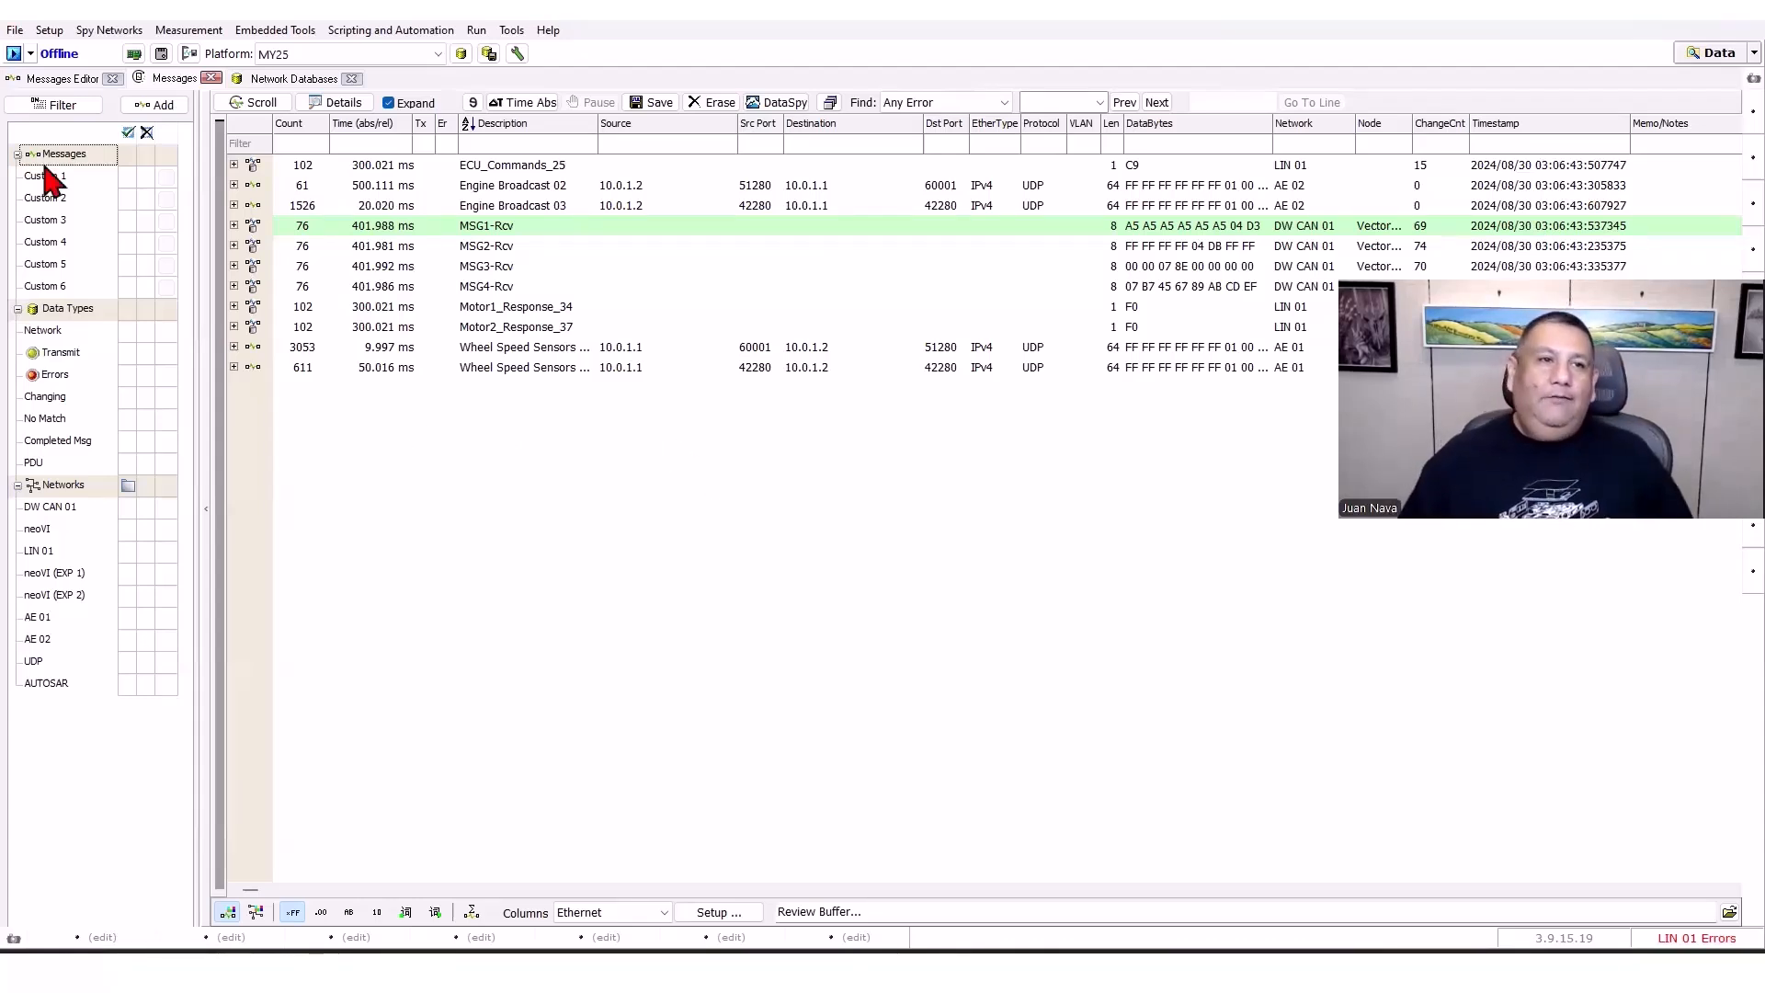
Save the setup in the MY25 data directory as the Vehicle Spy 3 file MY25 LIN CAN ETHERNET.
{"action": "left_click", "coordinate": [14, 30]}
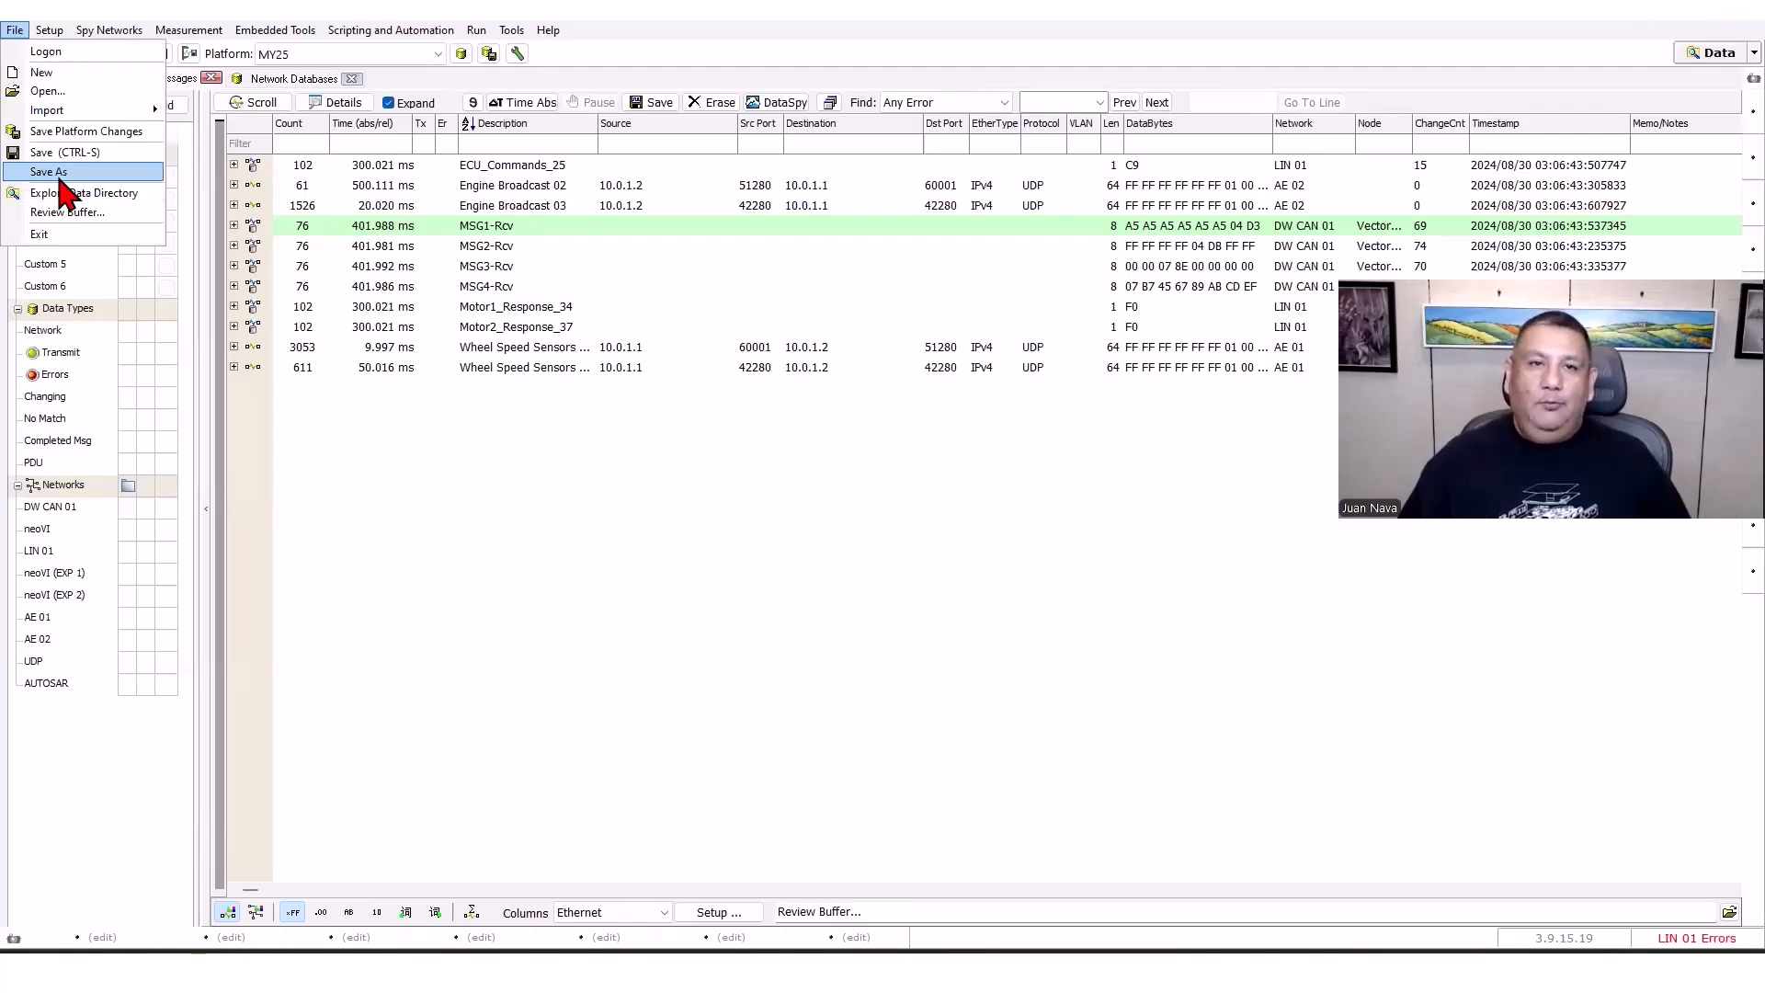
{"action": "left_click", "coordinate": [62, 181]}
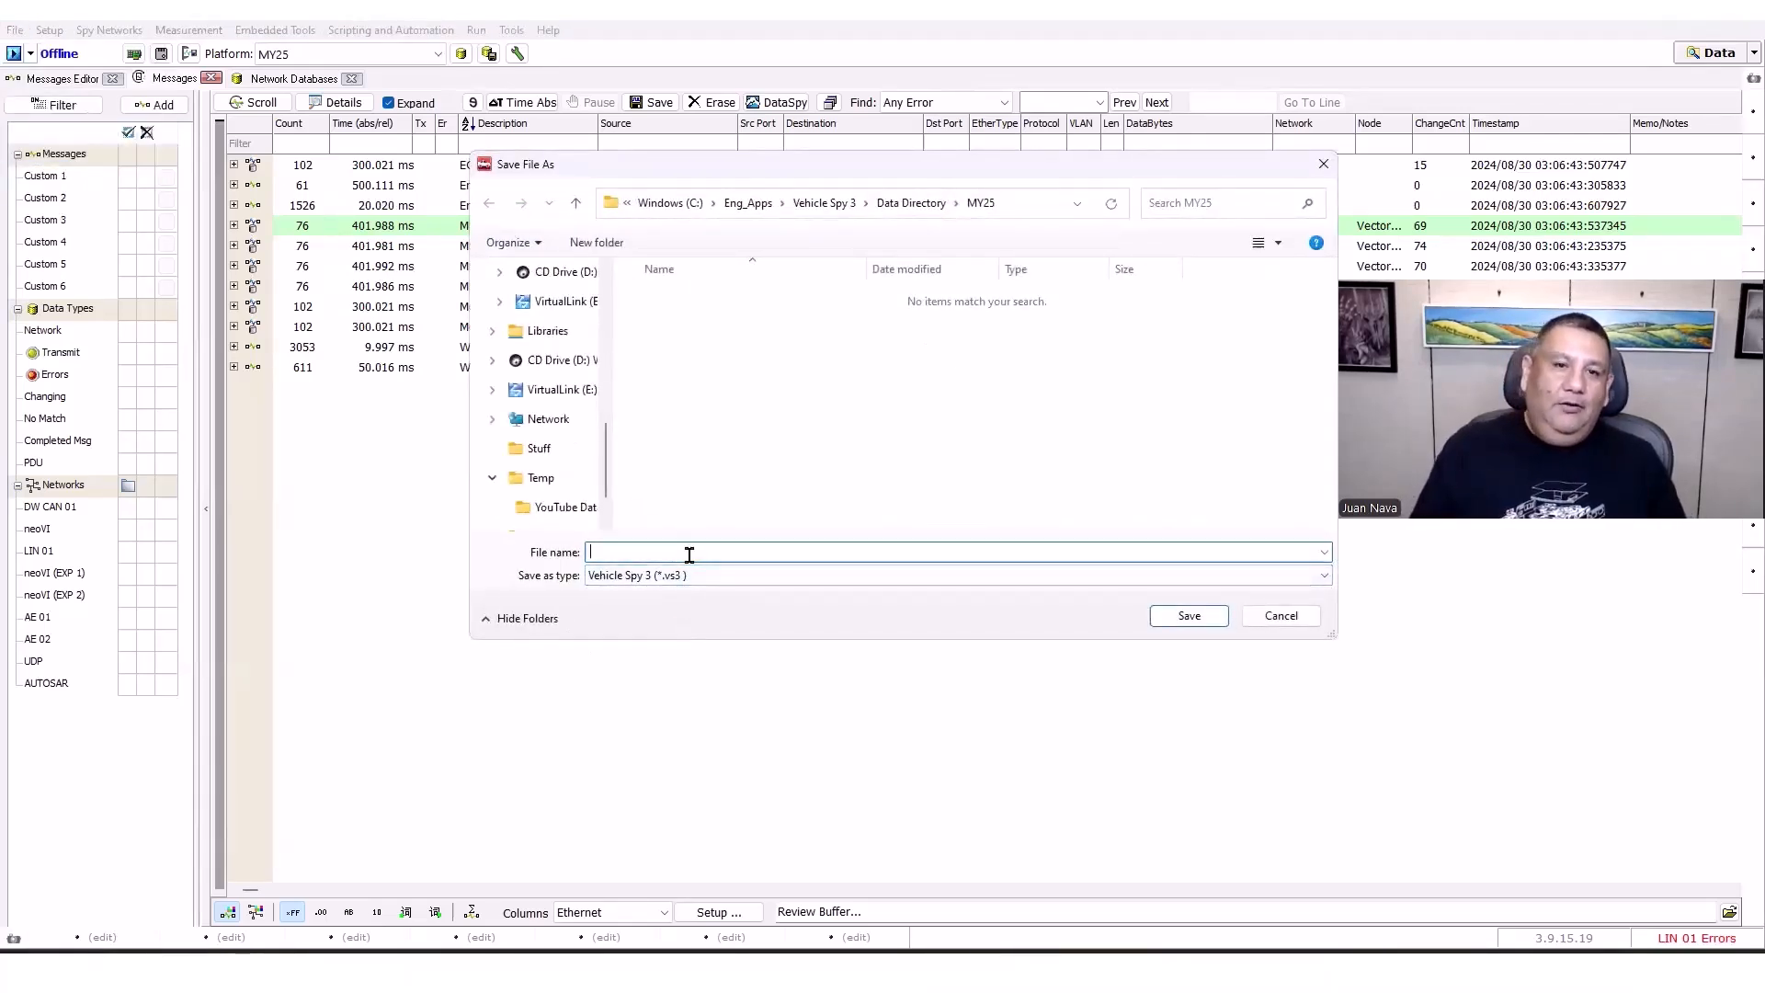
{"action": "type", "text": "MY25 LIN CAN ETHERNET"}
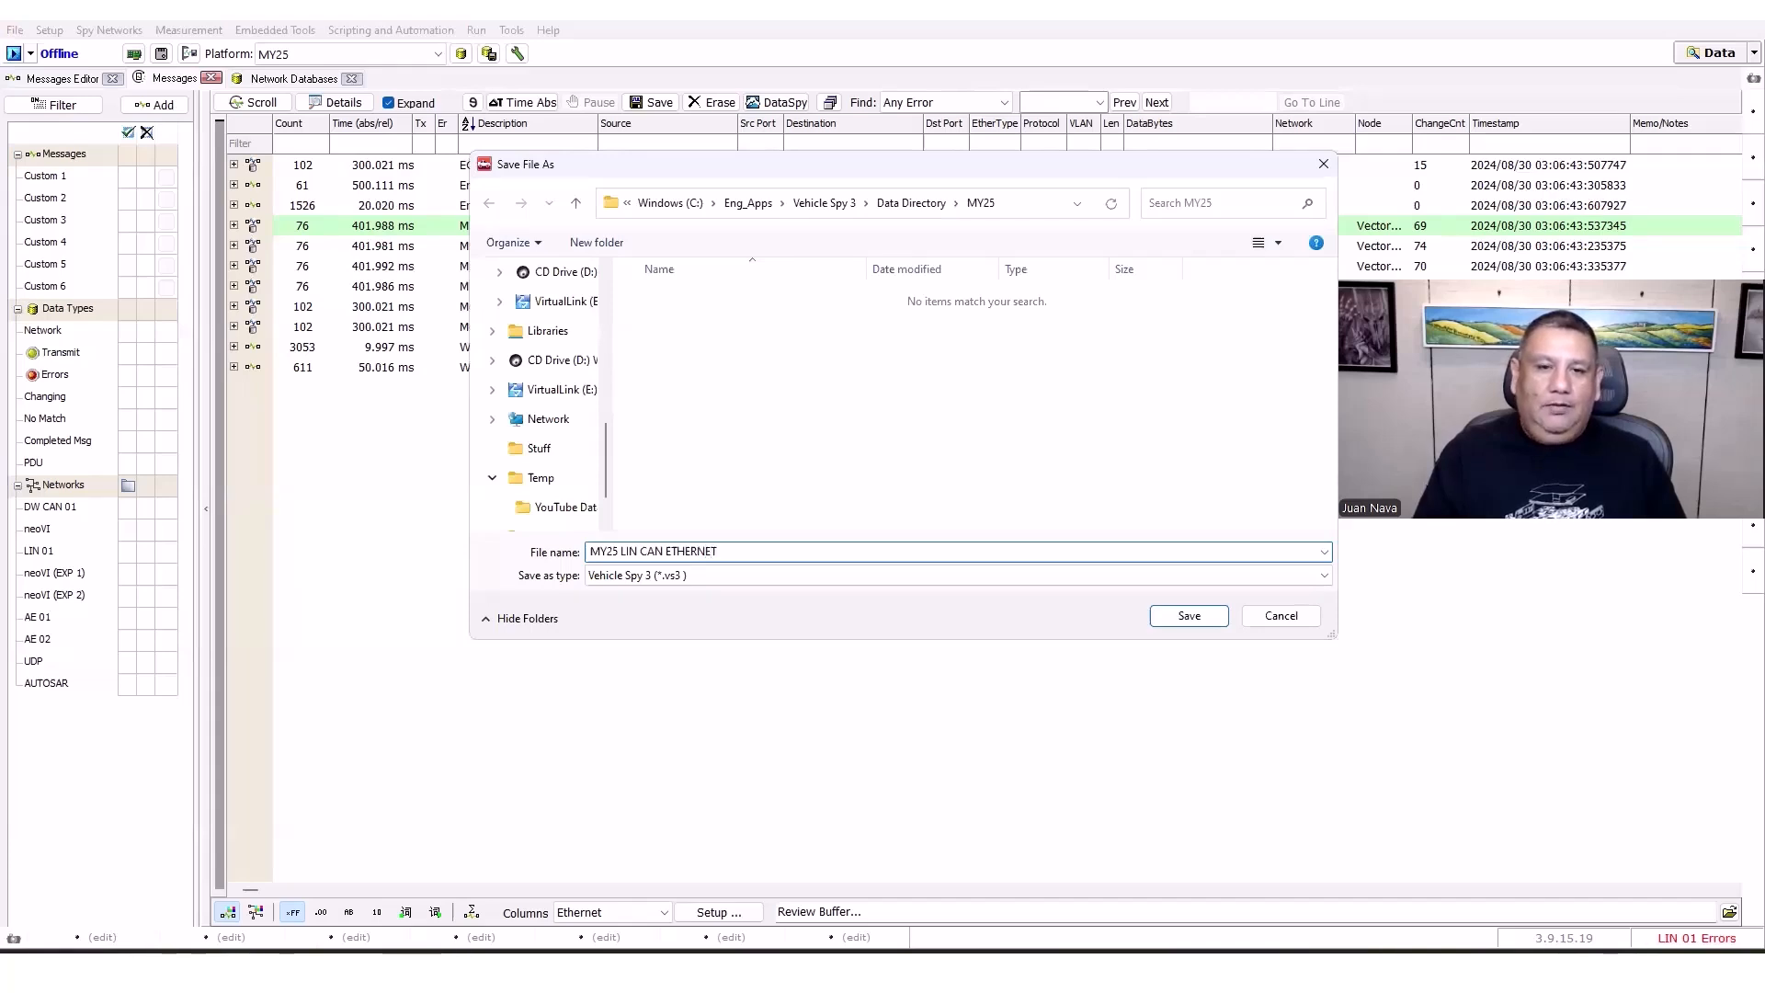
{"action": "left_click", "coordinate": [1170, 617]}
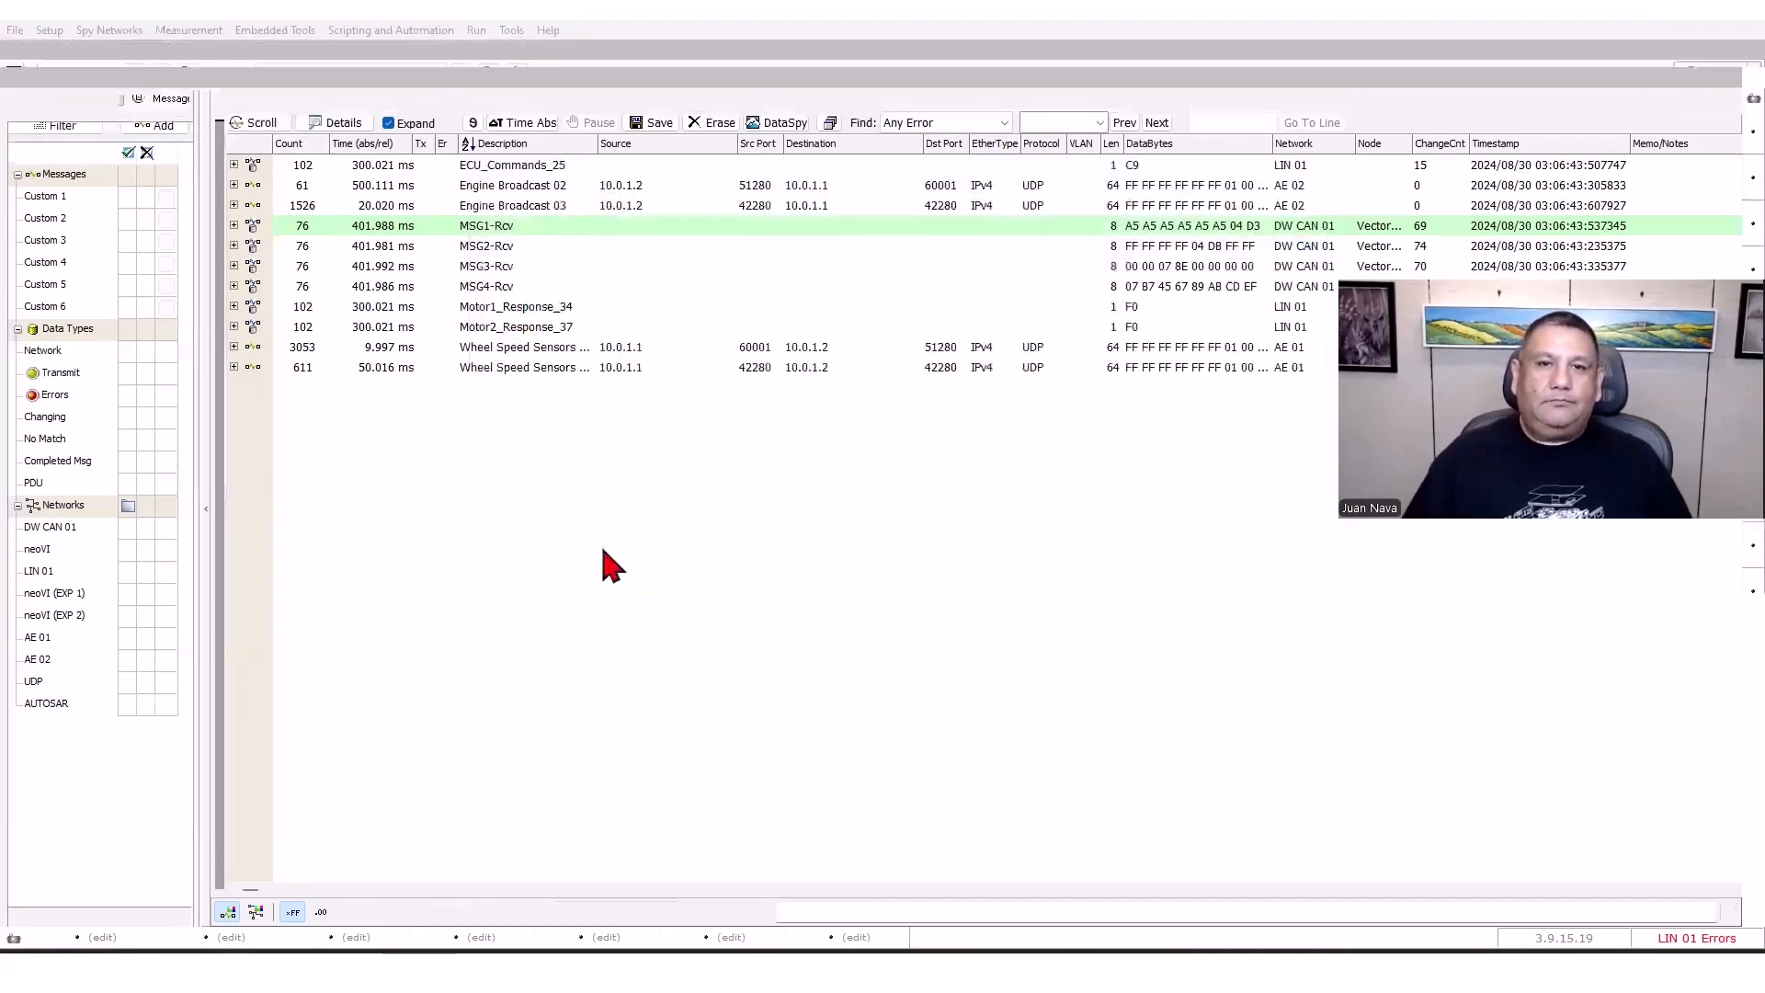
Check the MY25 data directory for the saved setup file without saving again.
{"action": "left_click", "coordinate": [15, 29]}
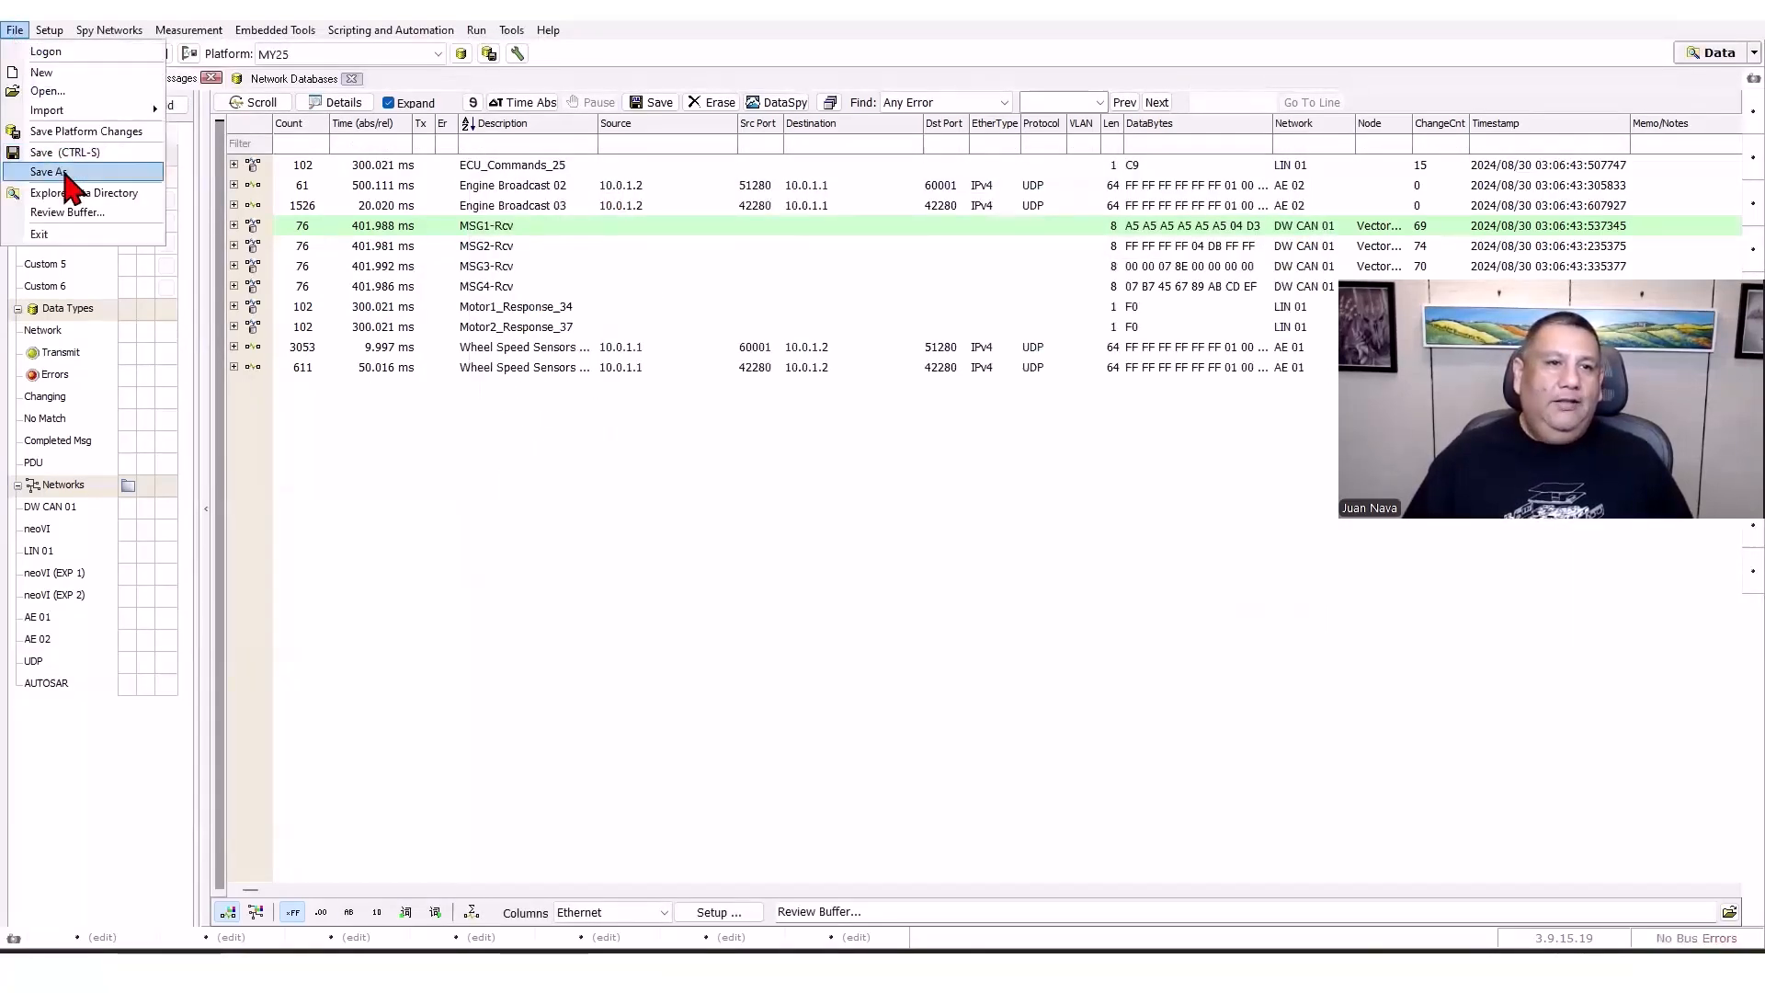
{"action": "left_click", "coordinate": [65, 175]}
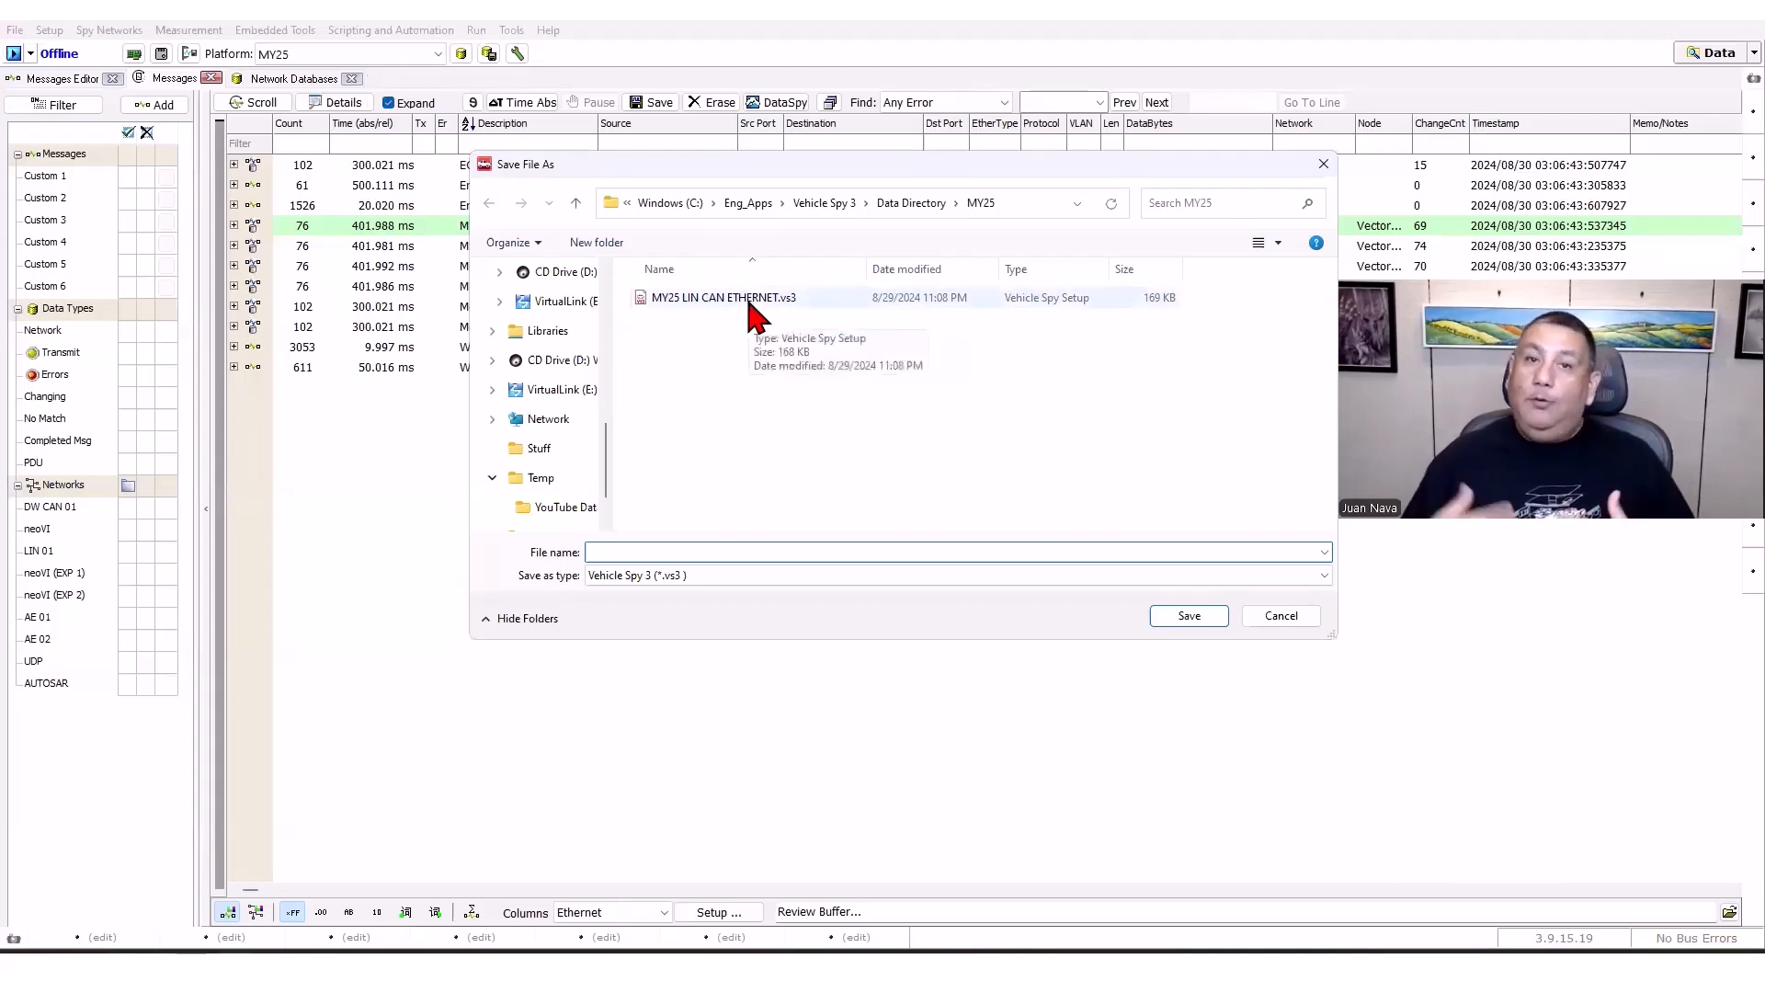
{"action": "left_click", "coordinate": [1296, 617]}
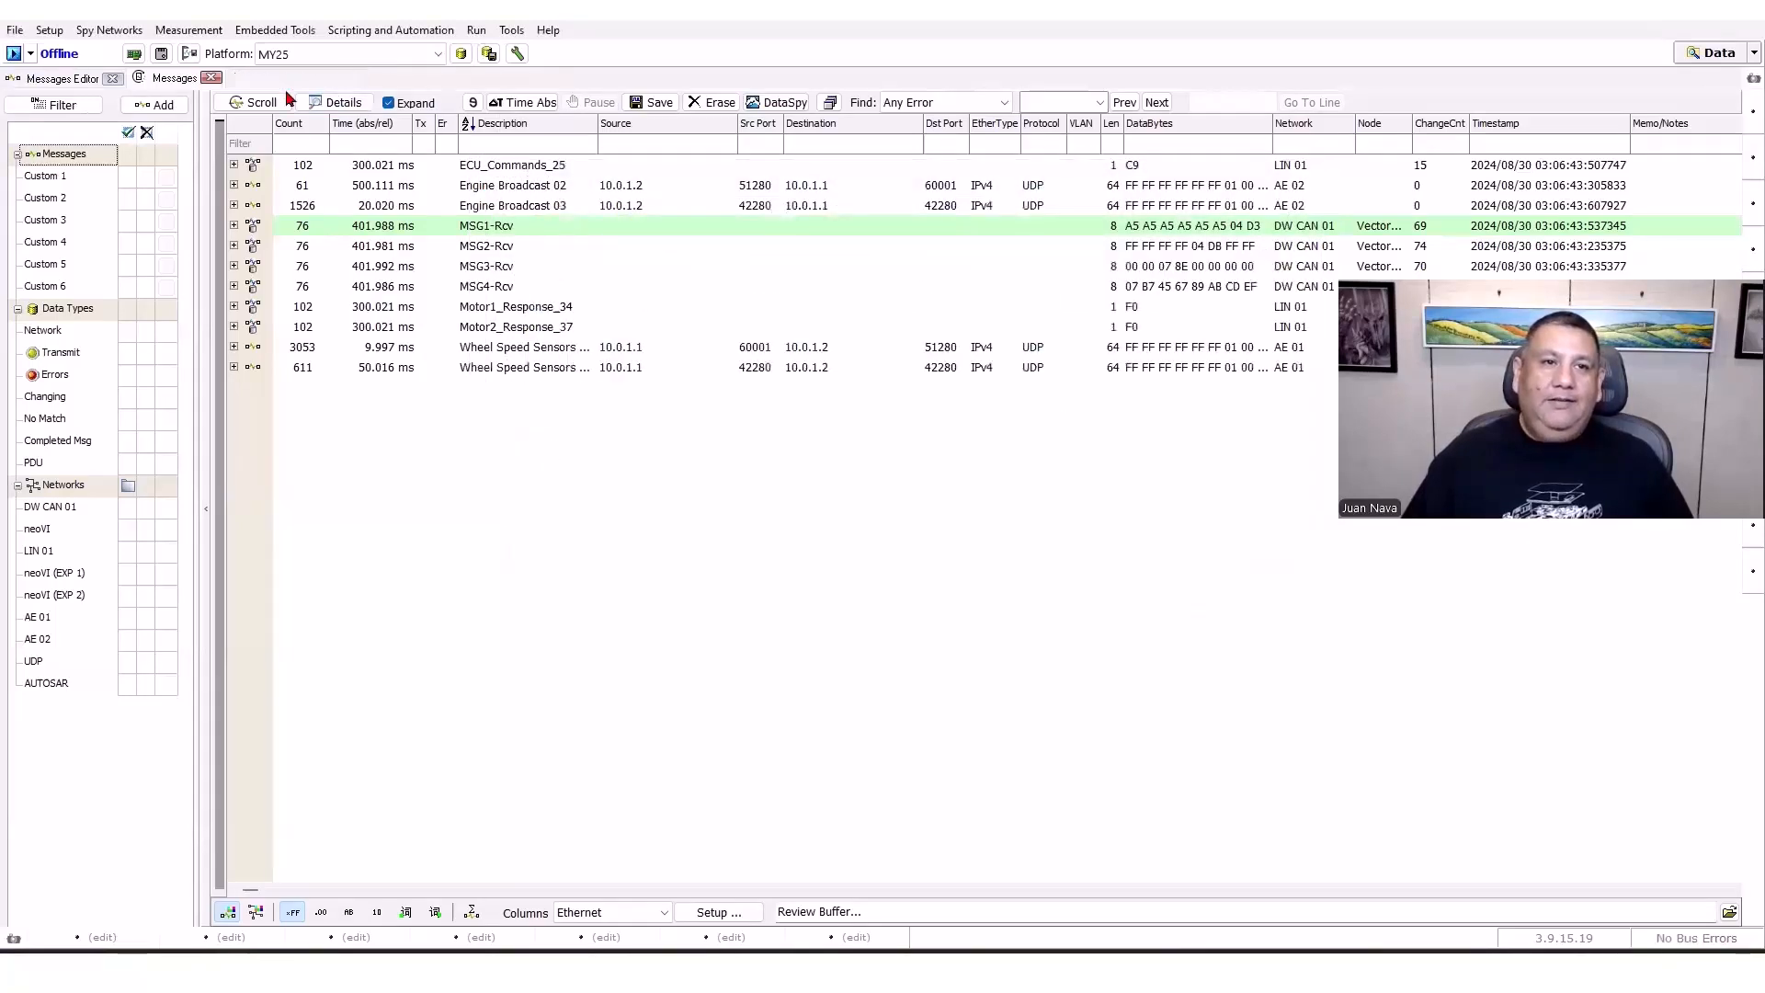
Examine the receive messages and the database messages on network AE 02 in the Messages Editor.
{"action": "left_click", "coordinate": [65, 81]}
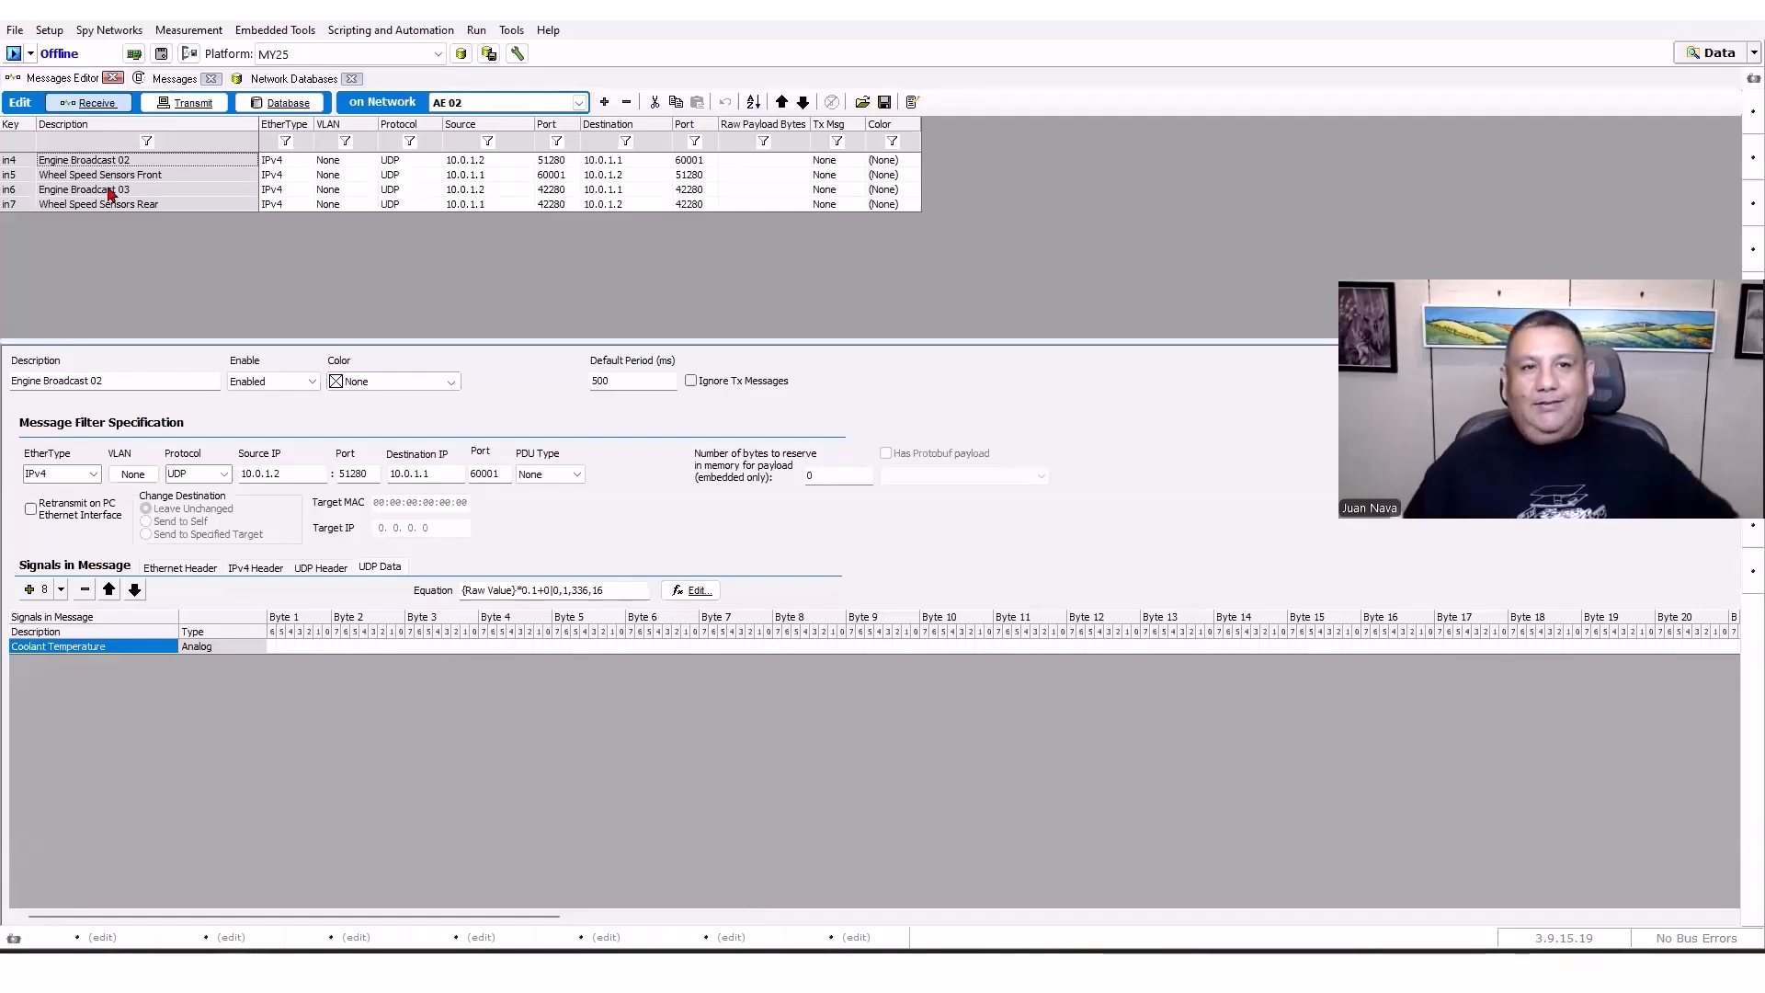
{"action": "left_click", "coordinate": [281, 102]}
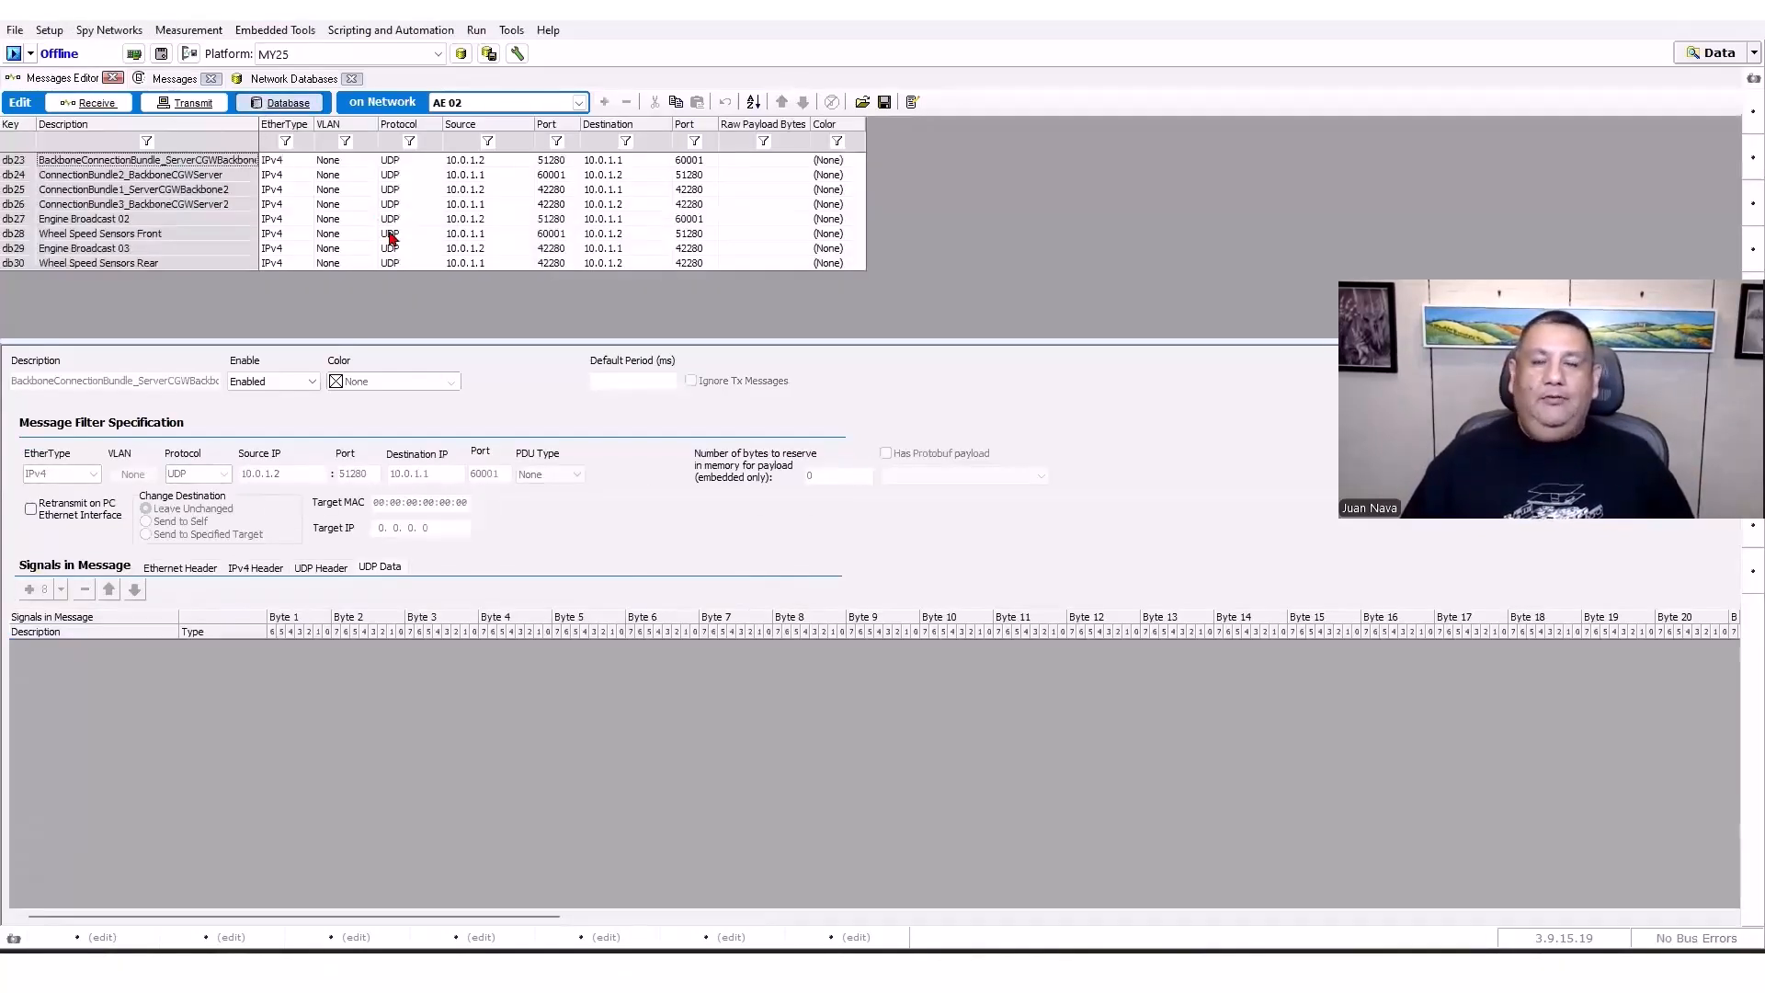
Return to the Messages view and place it ahead of the Messages Editor in the view order.
{"action": "left_click", "coordinate": [169, 80]}
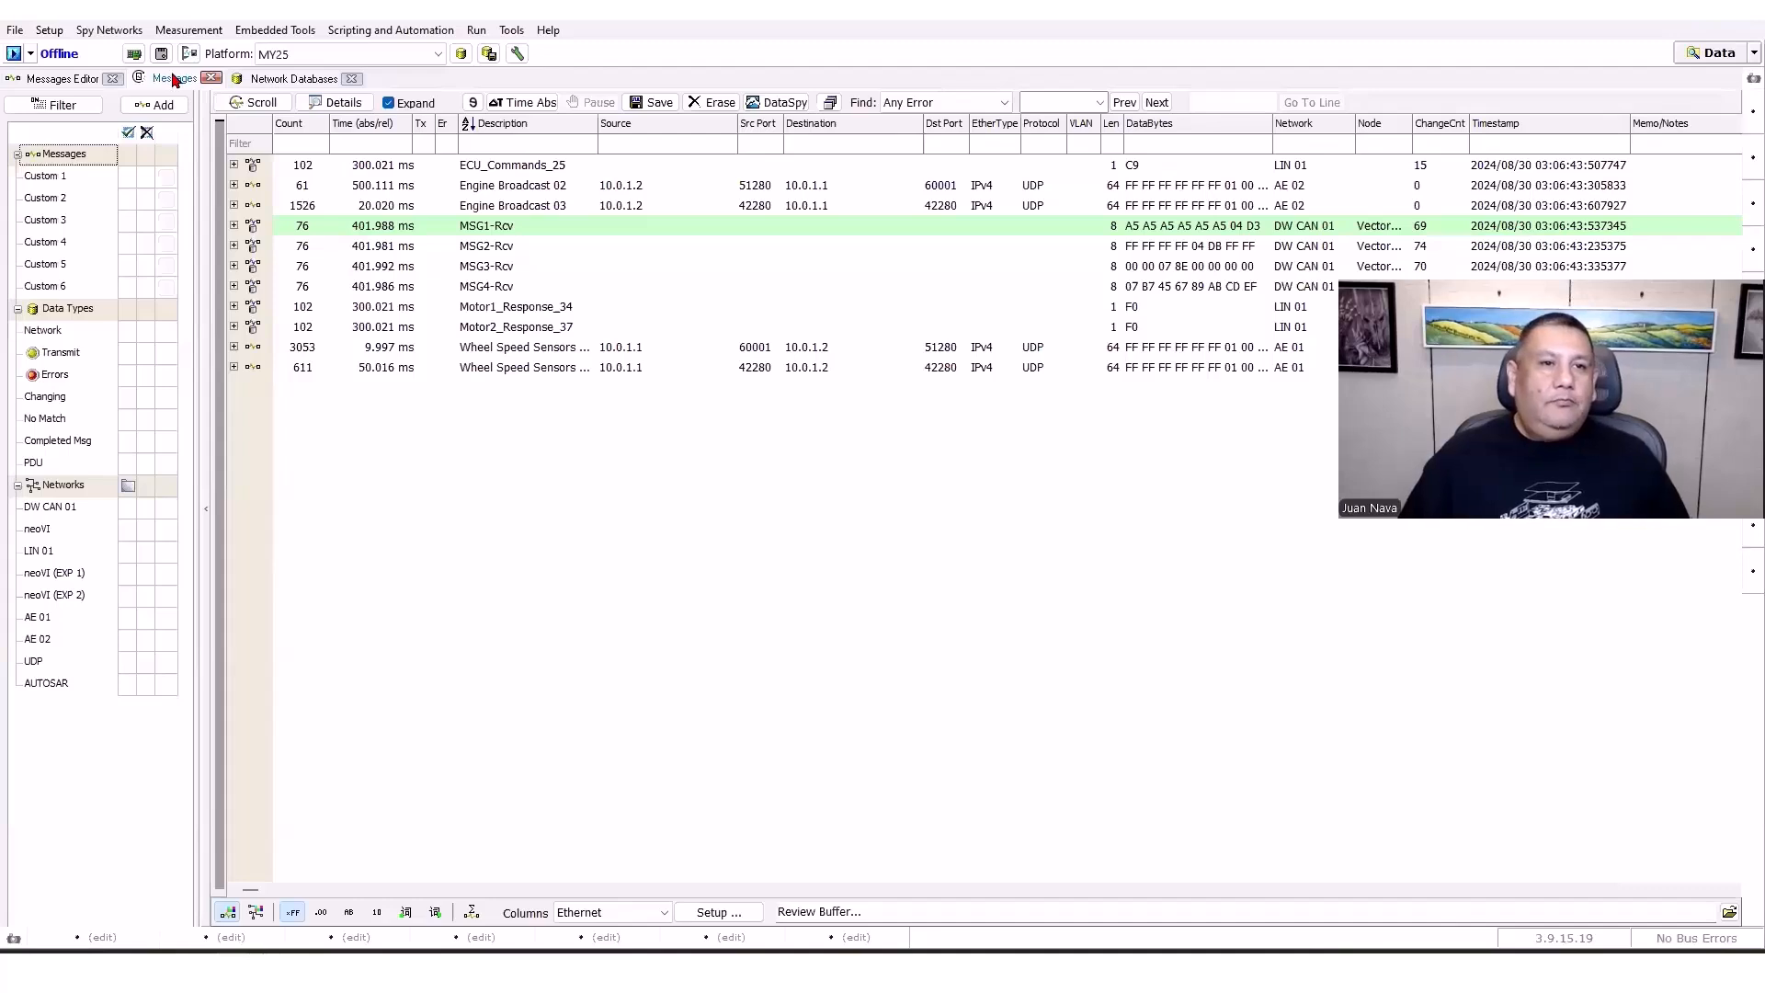
{"action": "left_click_drag", "start_coordinate": [151, 85], "coordinate": [27, 83]}
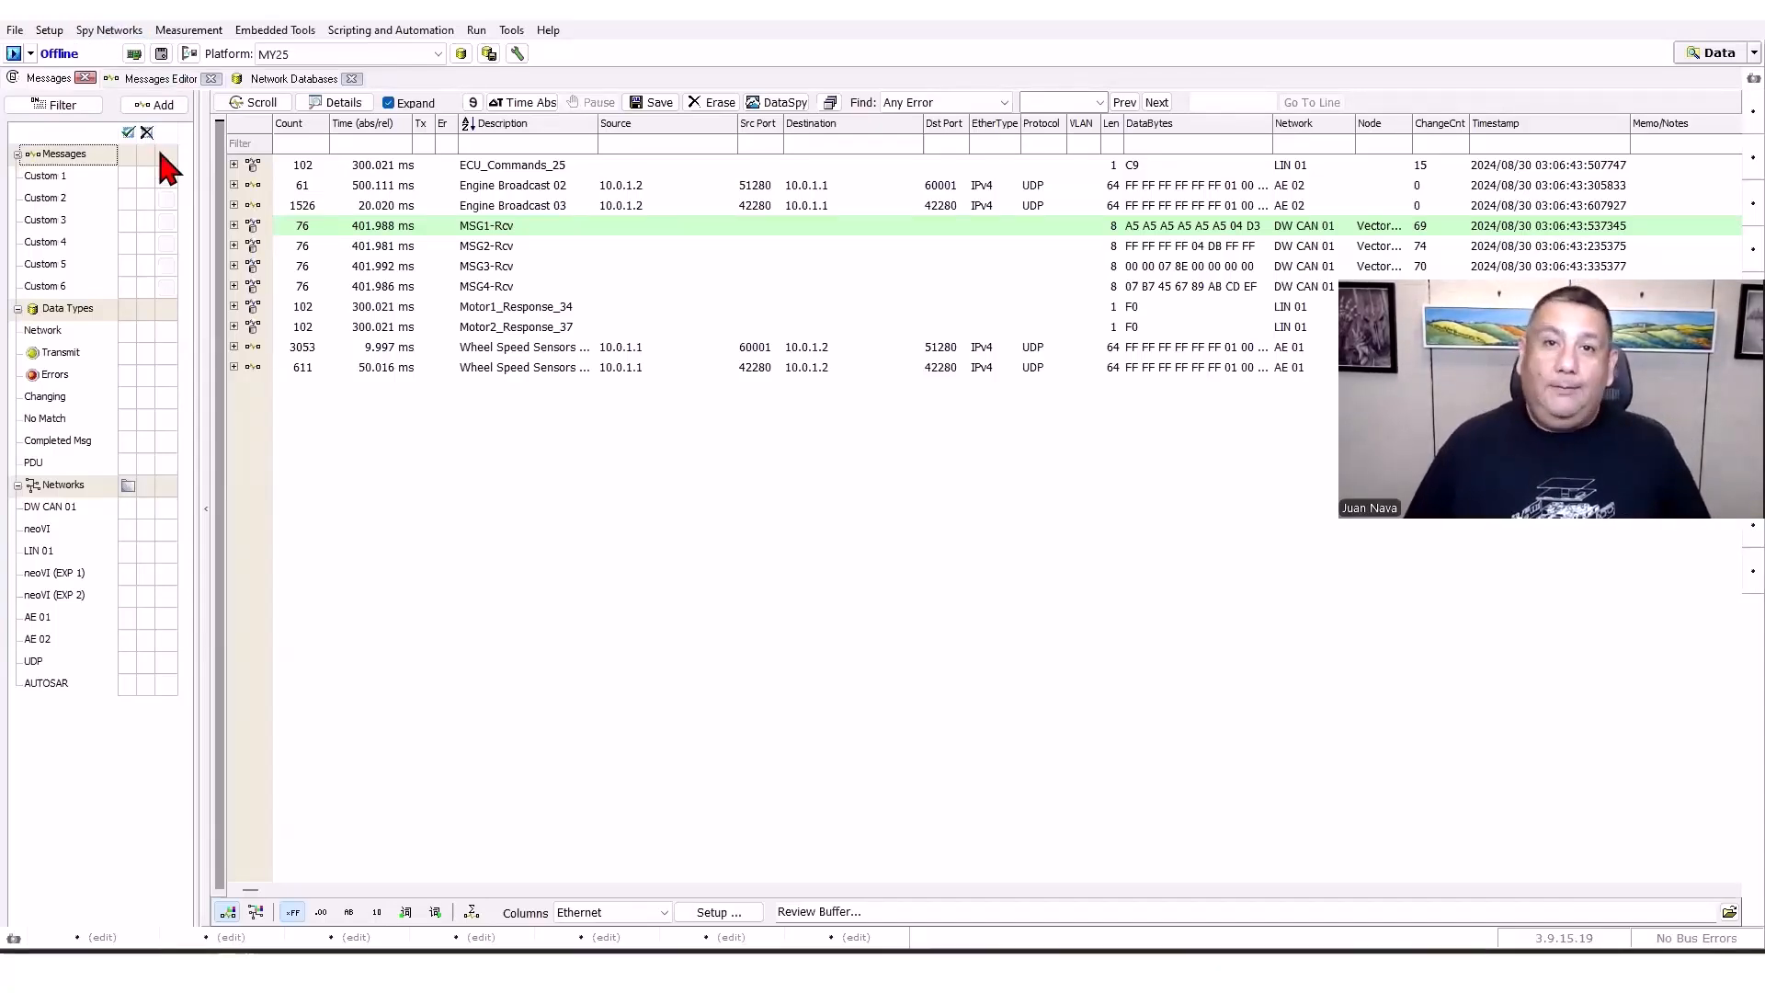
{"action": "left_click", "coordinate": [31, 54]}
Examine the file types for saving MY25 LIN CAN ETHERNET, try Vehicle Spy 3 Package (*.vs3zip), and leave without saving.
{"action": "left_click", "coordinate": [18, 32]}
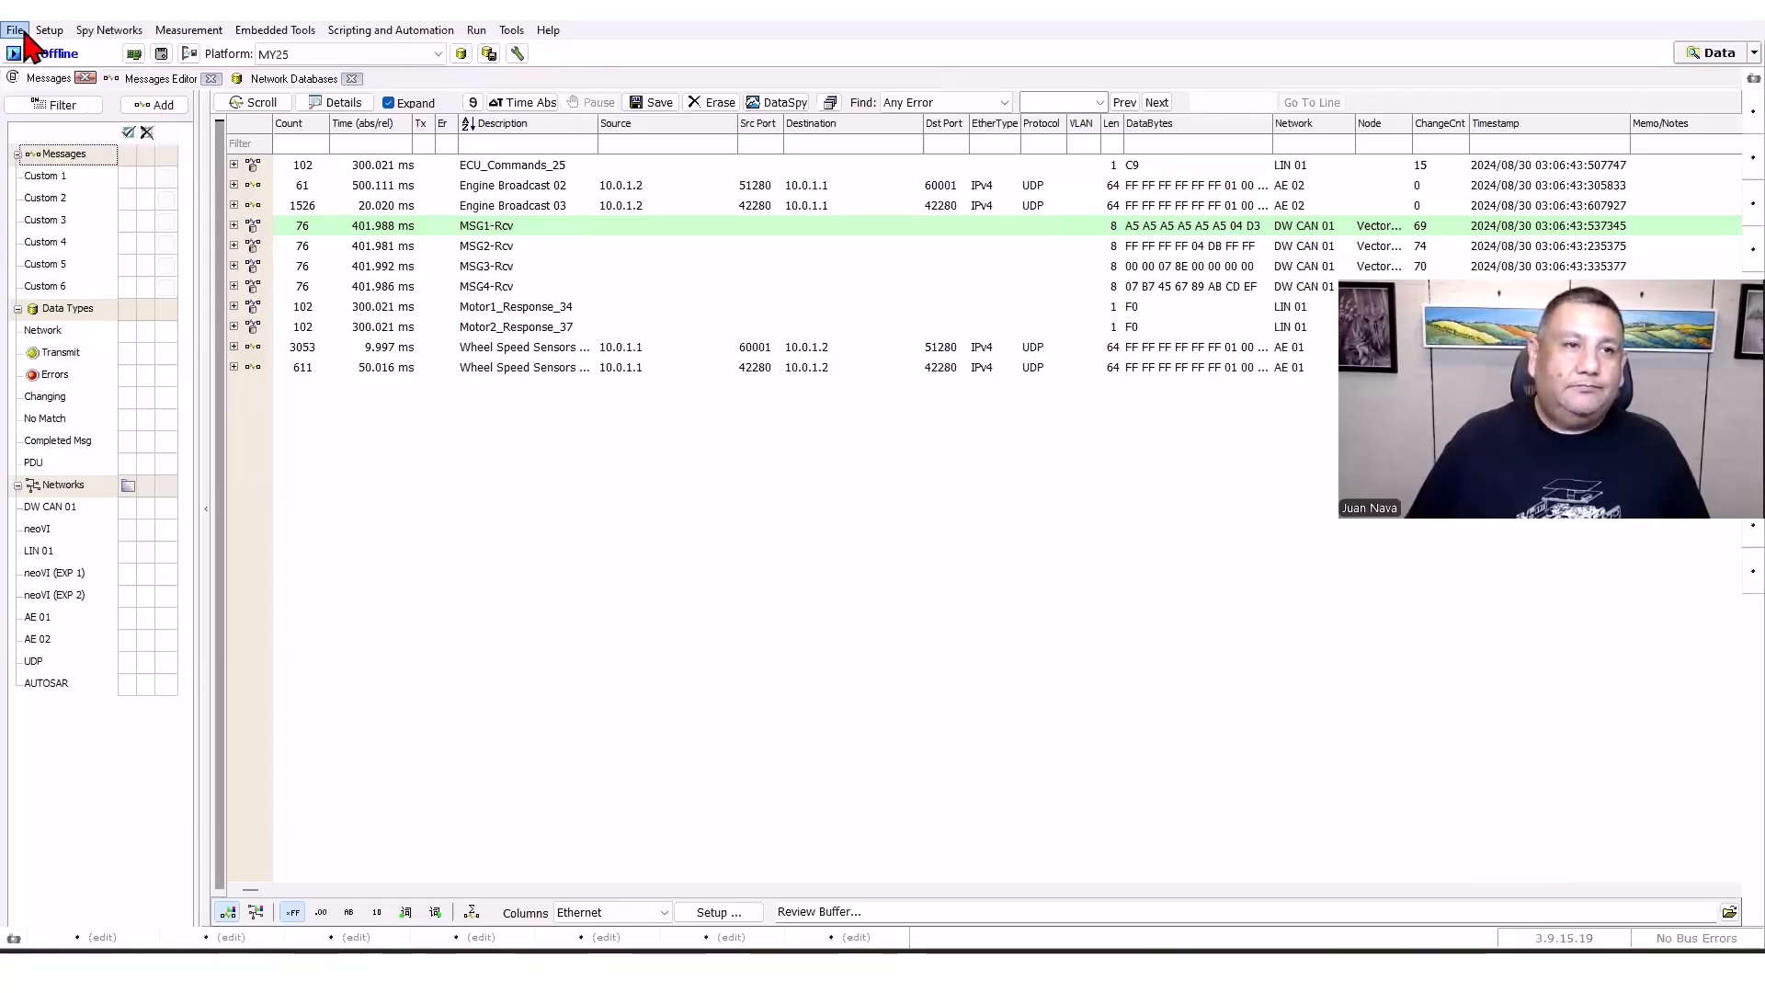
{"action": "left_click", "coordinate": [57, 171]}
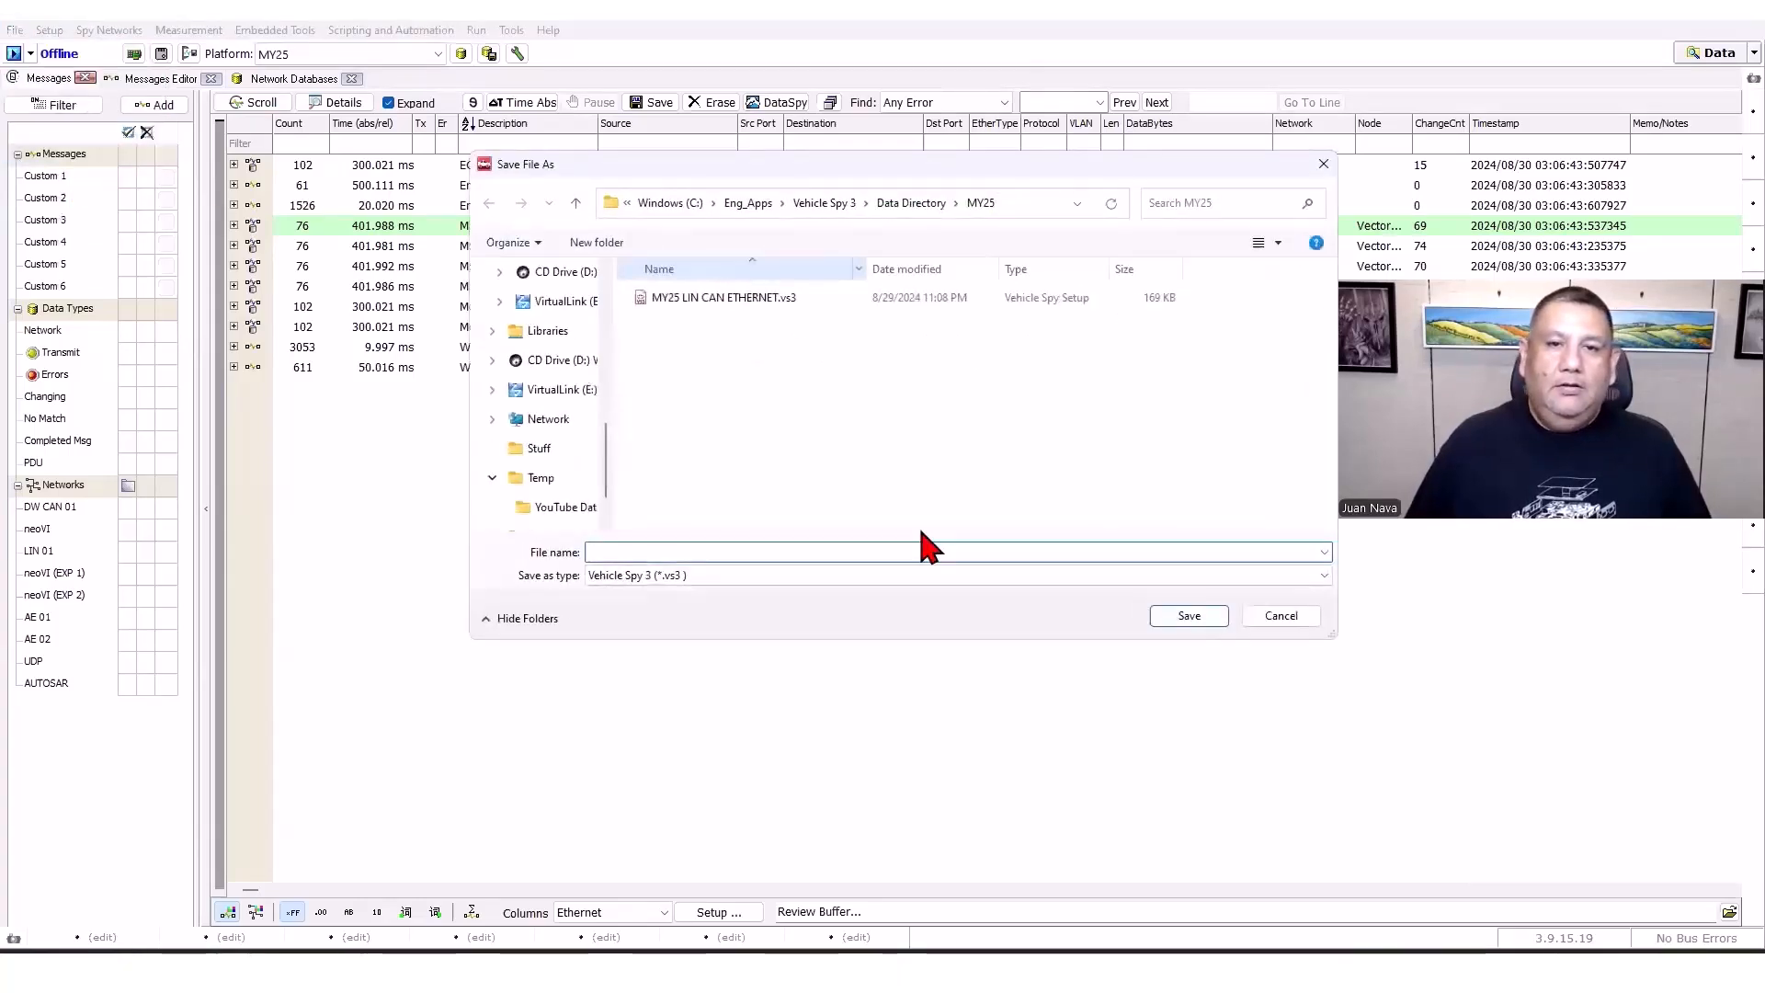
{"action": "left_click", "coordinate": [750, 300]}
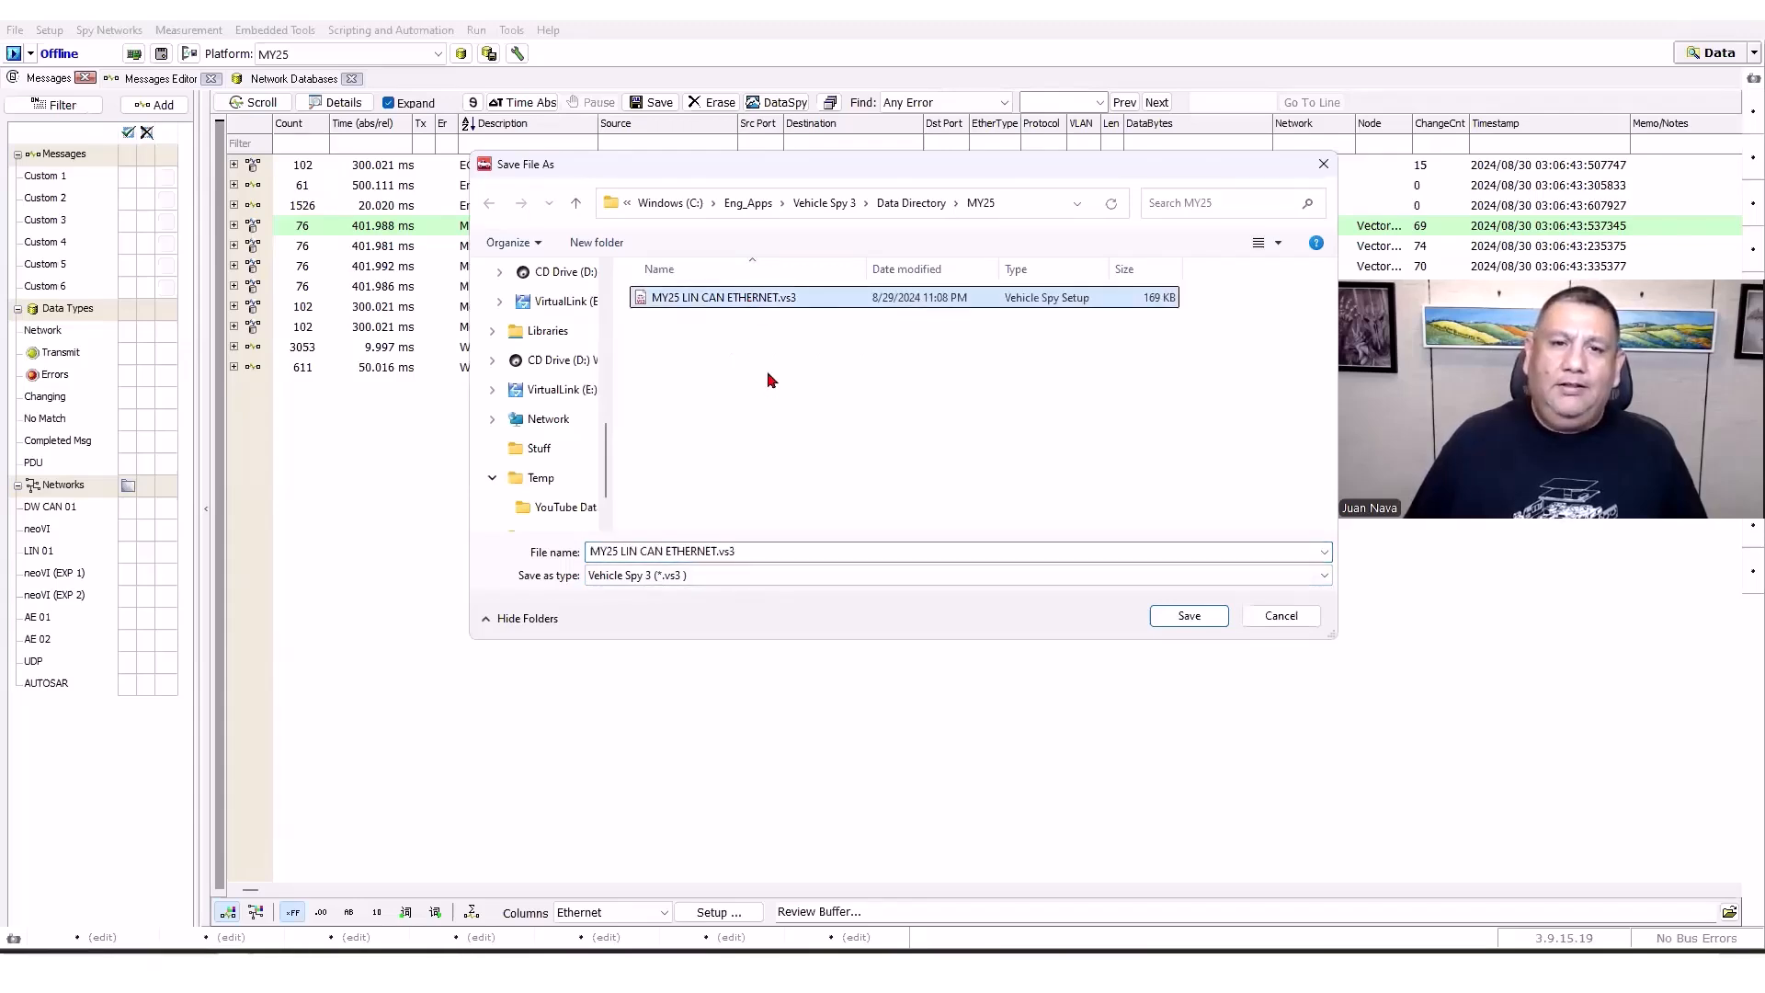
{"action": "left_click", "coordinate": [703, 576]}
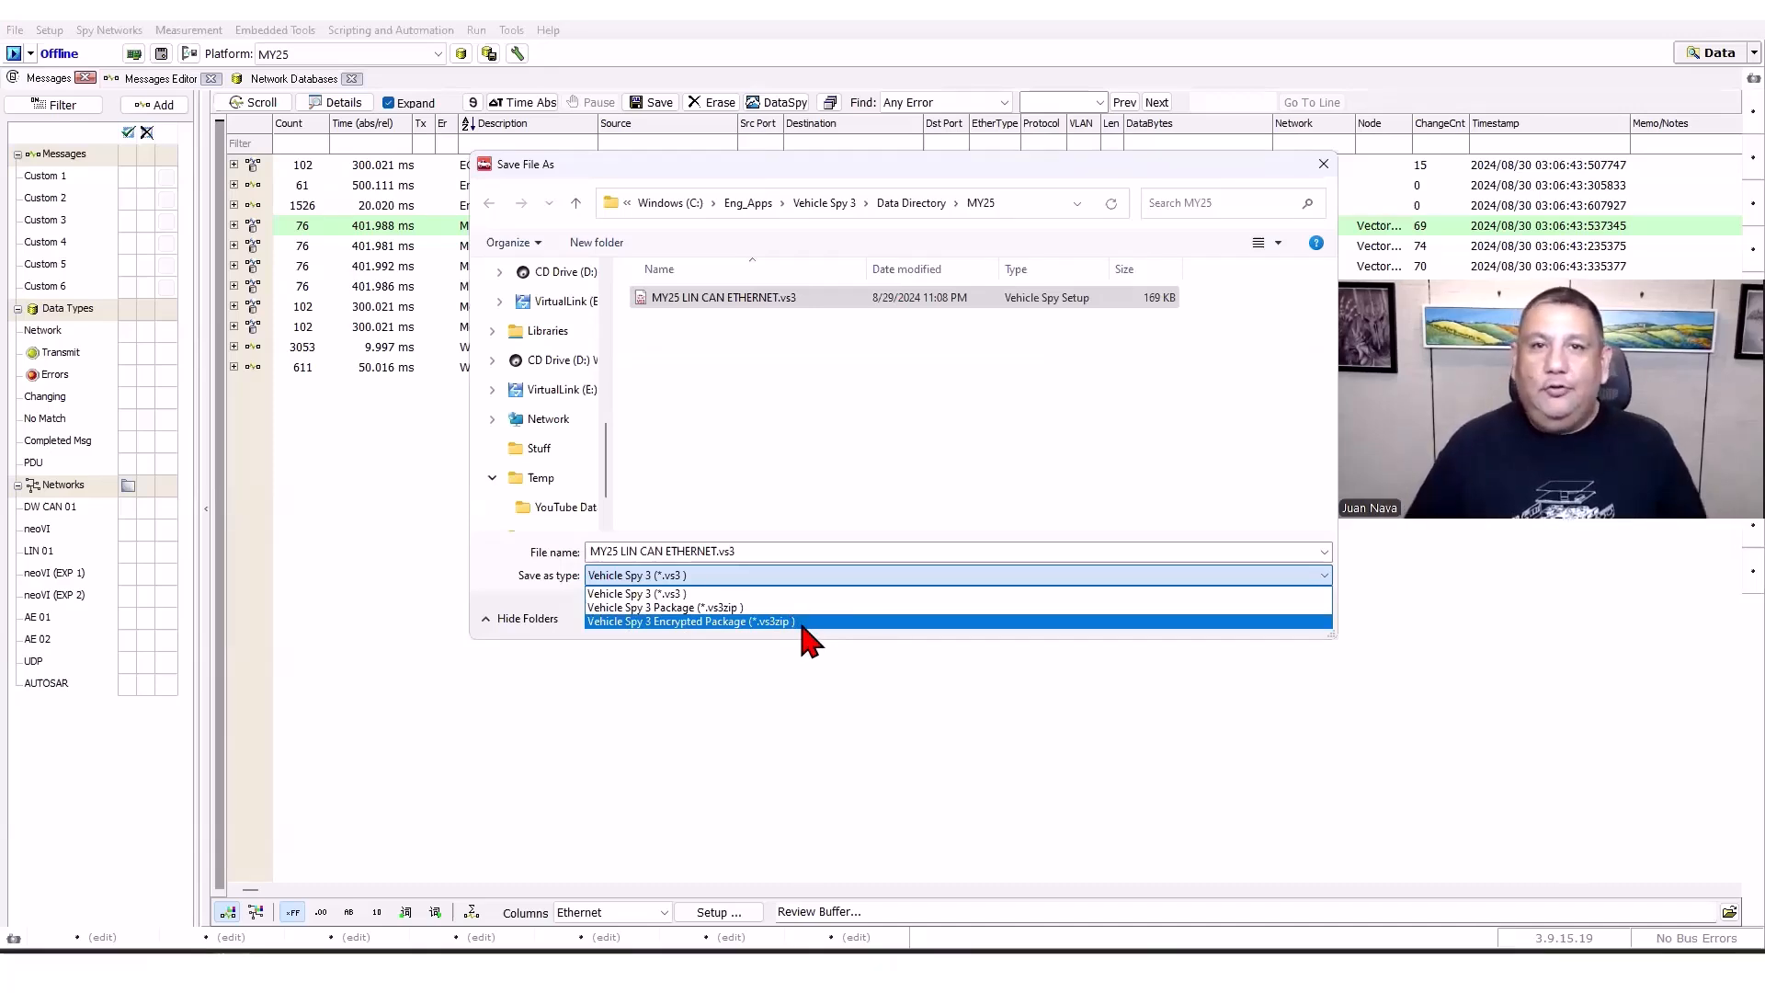
{"action": "left_click", "coordinate": [752, 607]}
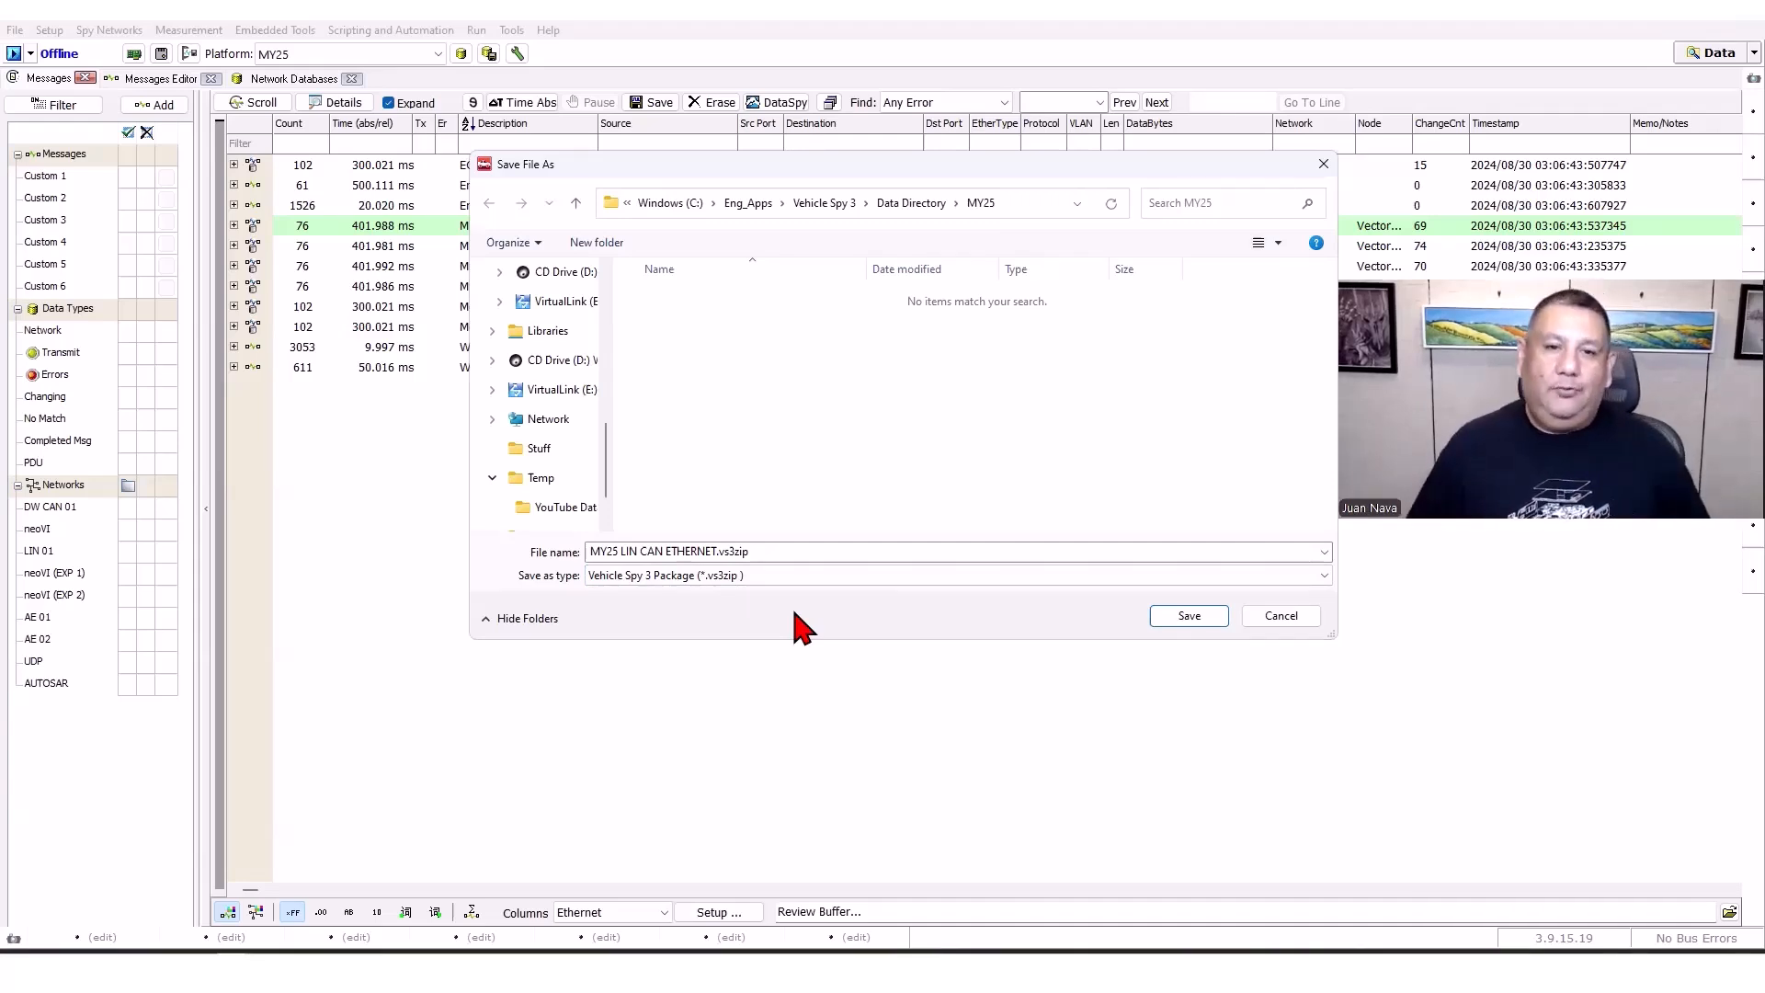
{"action": "left_click", "coordinate": [1275, 614]}
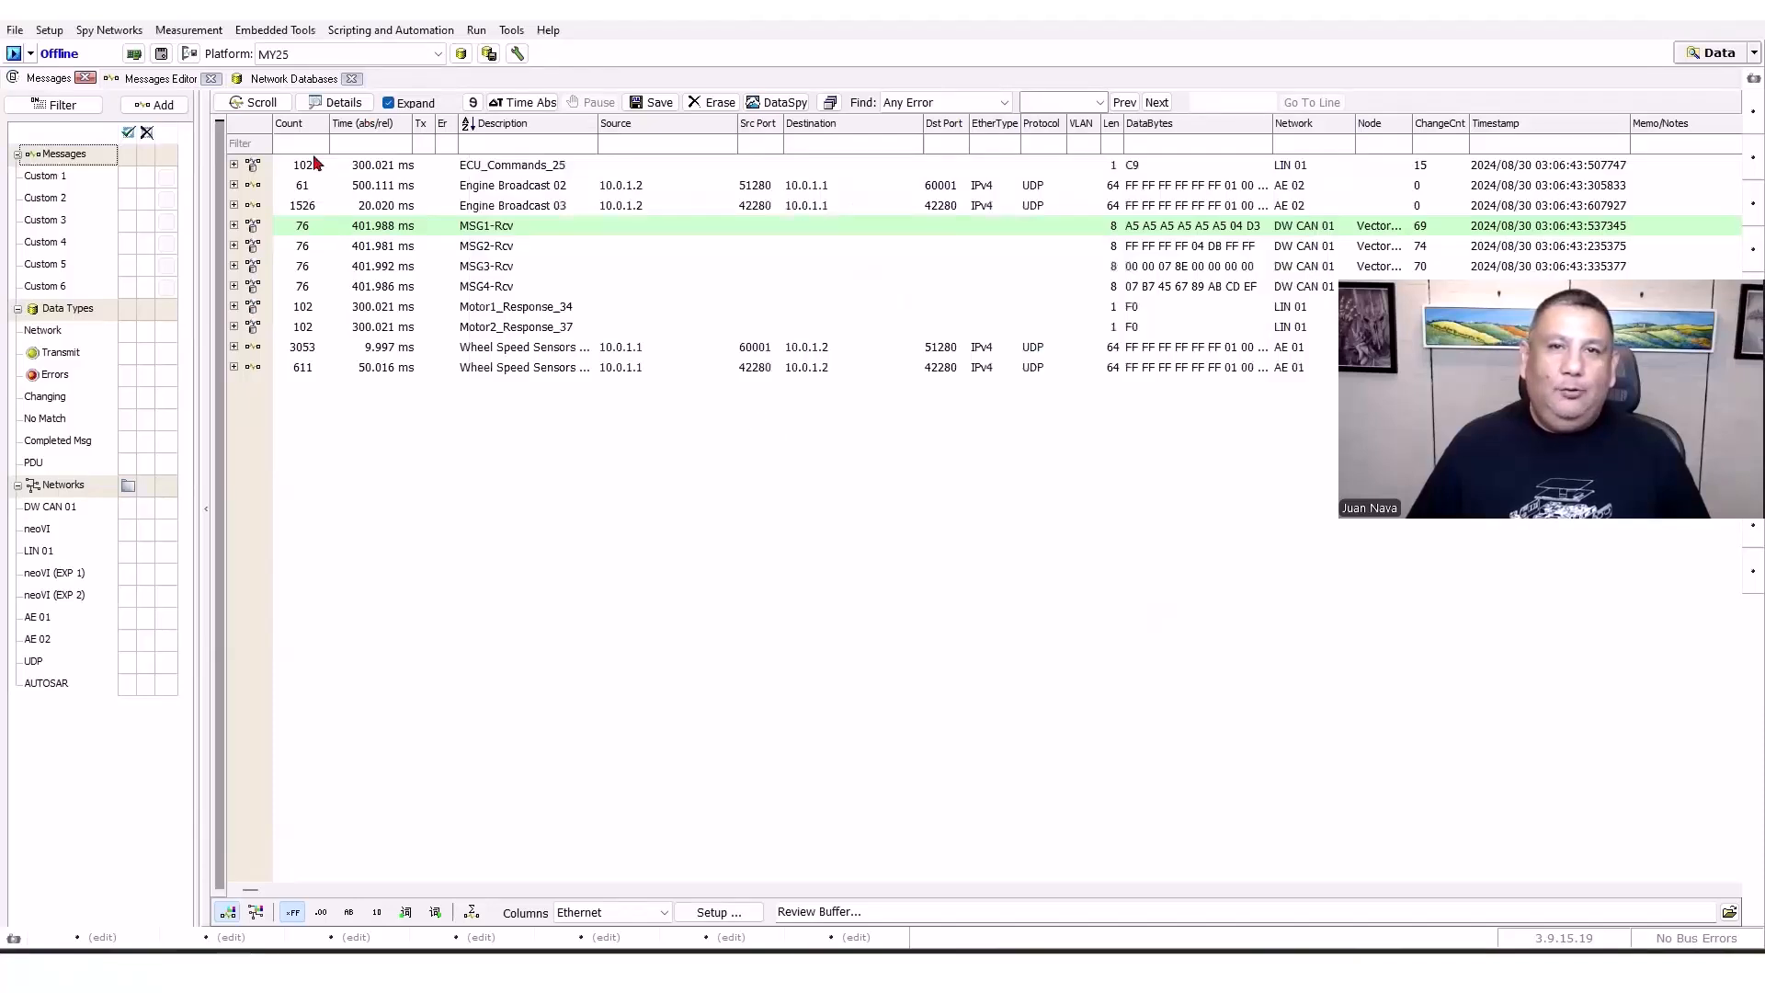
{"action": "left_click", "coordinate": [396, 55]}
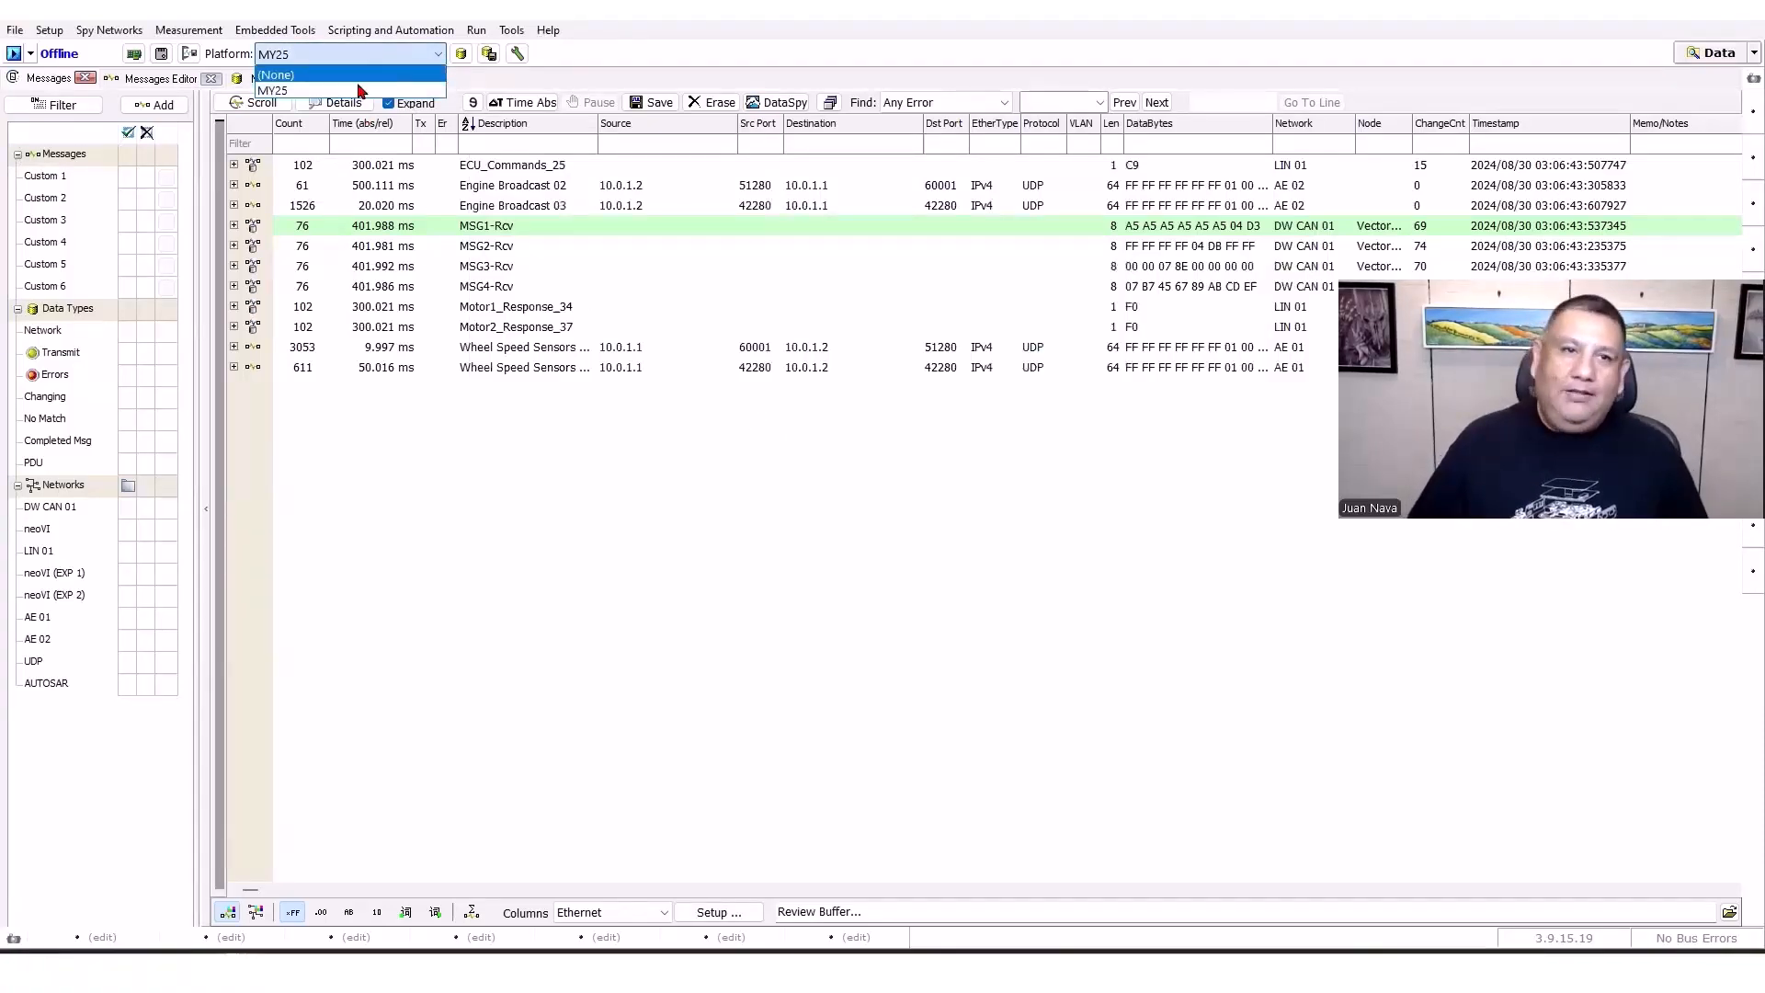
{"action": "left_click", "coordinate": [622, 422]}
Save the setup in the MY25 folder as the Vehicle Spy 3 Package MY25 LIN CAN ETHERNET.vs3zip.
{"action": "left_click", "coordinate": [15, 30]}
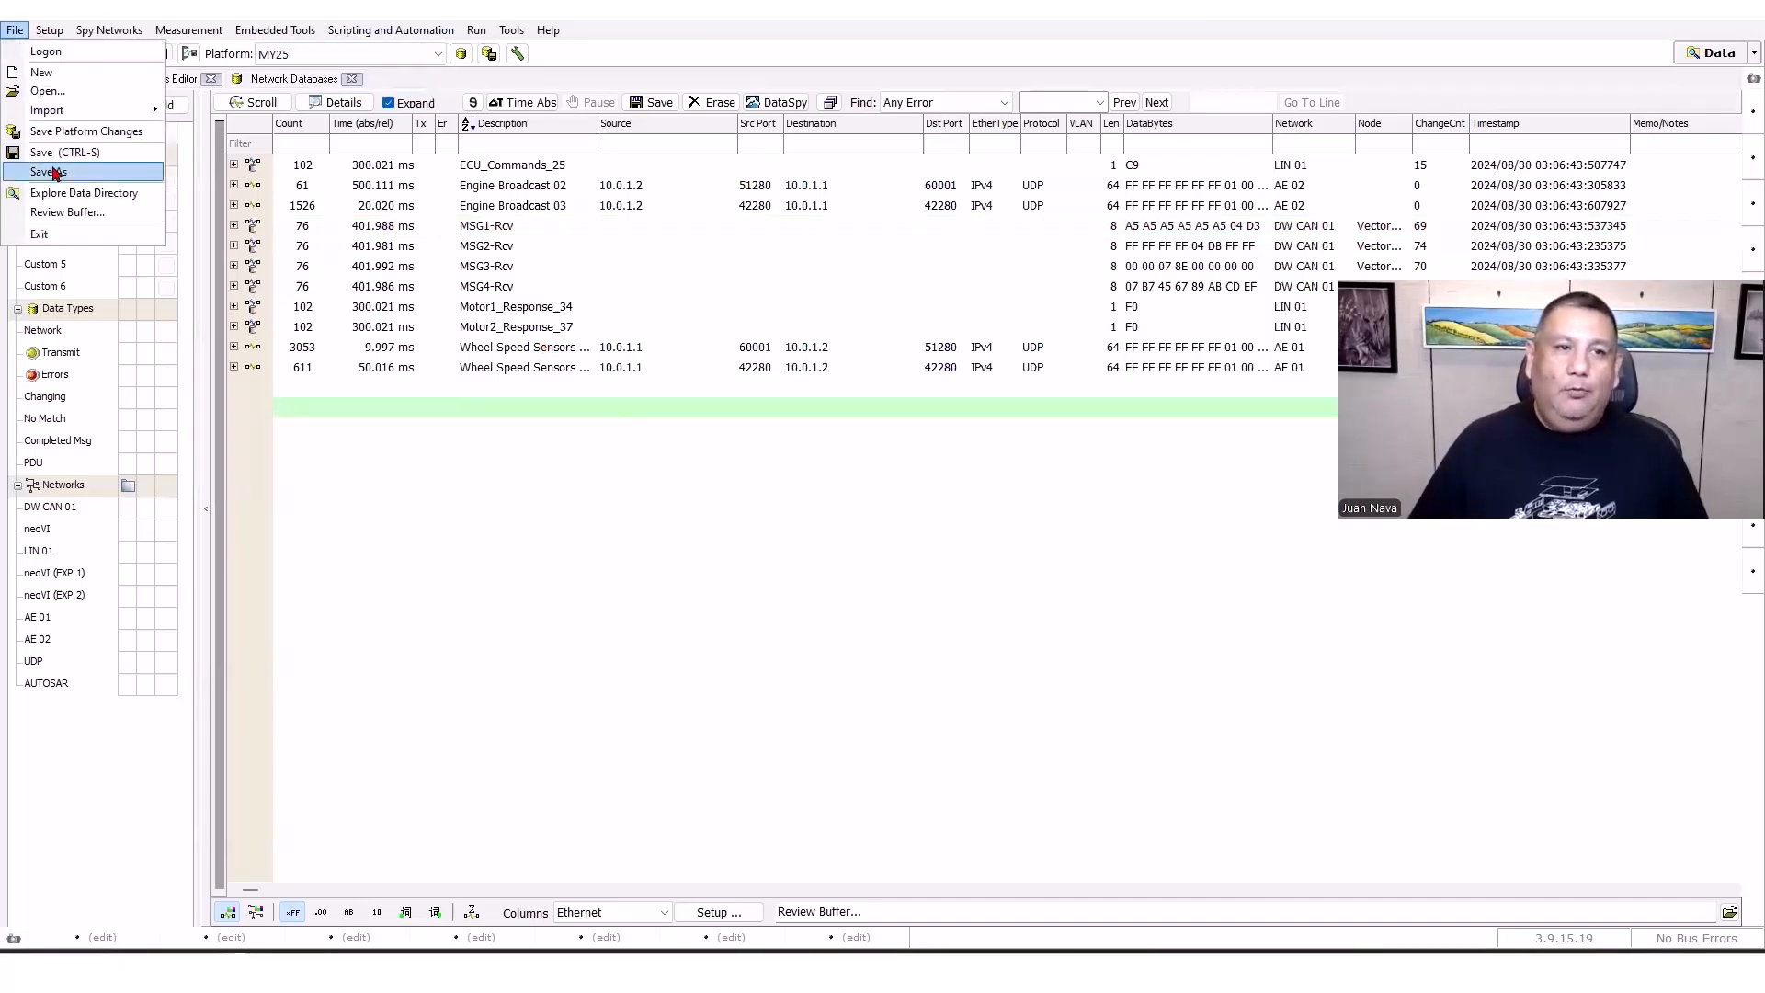
{"action": "left_click", "coordinate": [55, 173]}
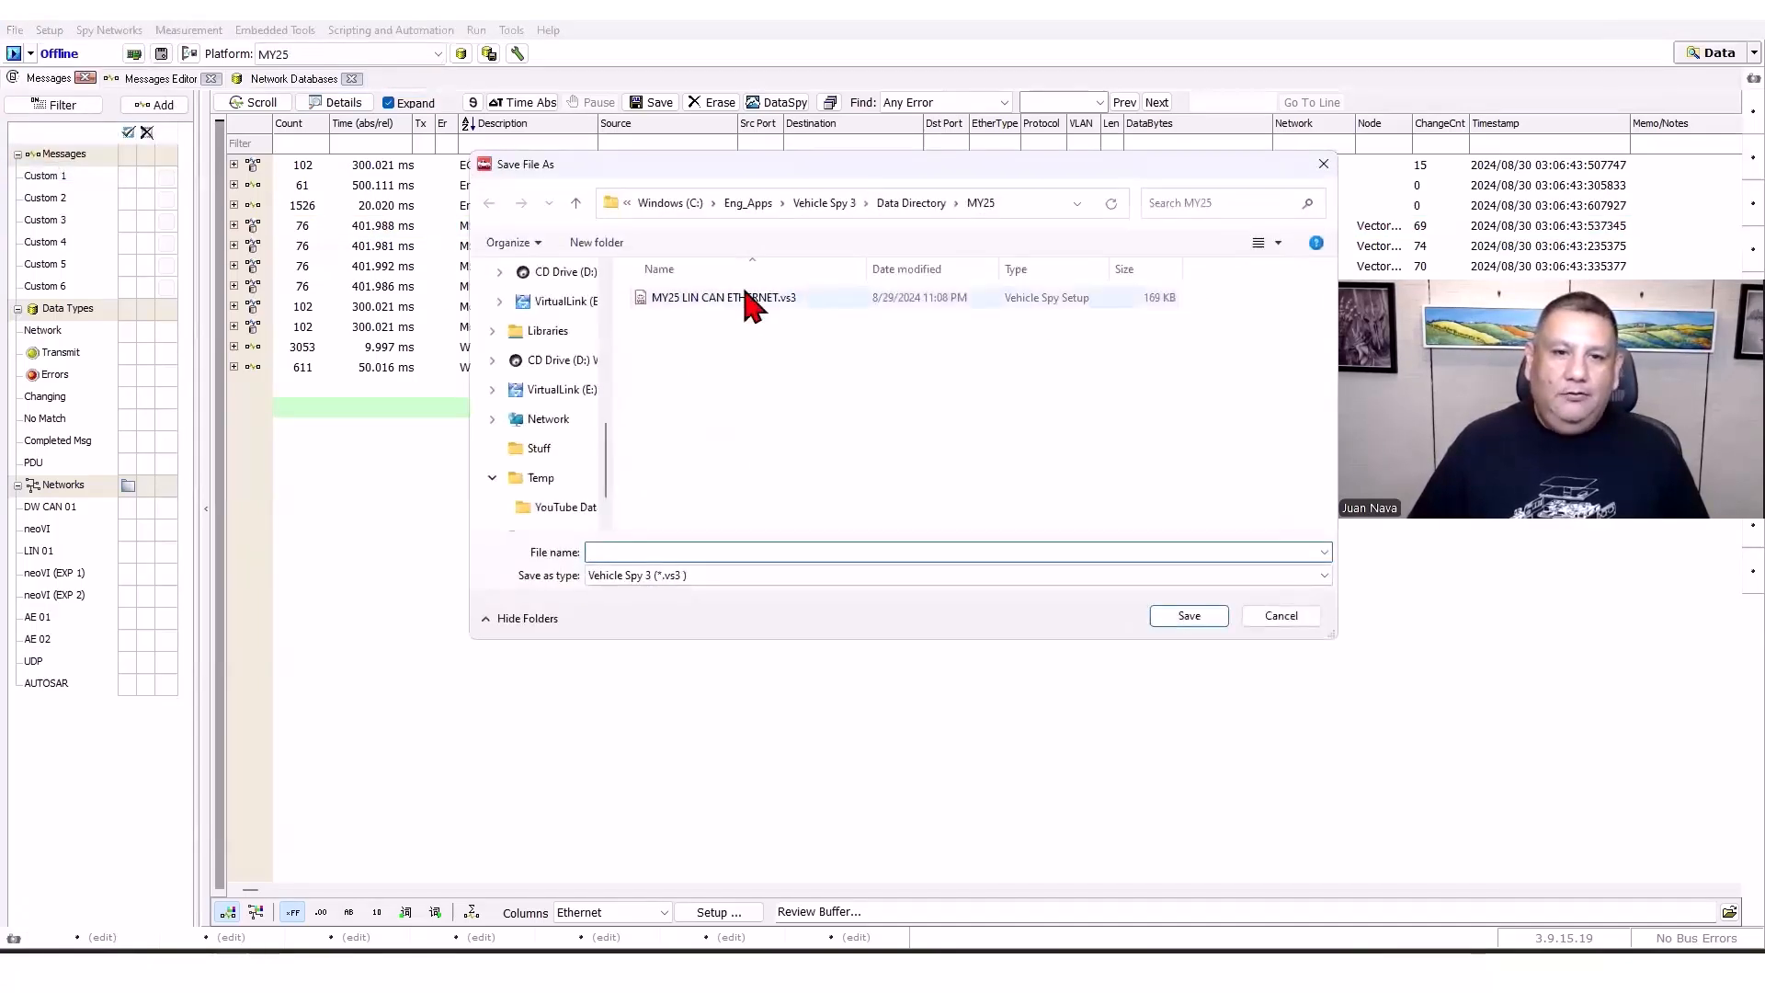
{"action": "left_click", "coordinate": [752, 303]}
{"action": "left_click", "coordinate": [748, 576]}
{"action": "left_click", "coordinate": [733, 607]}
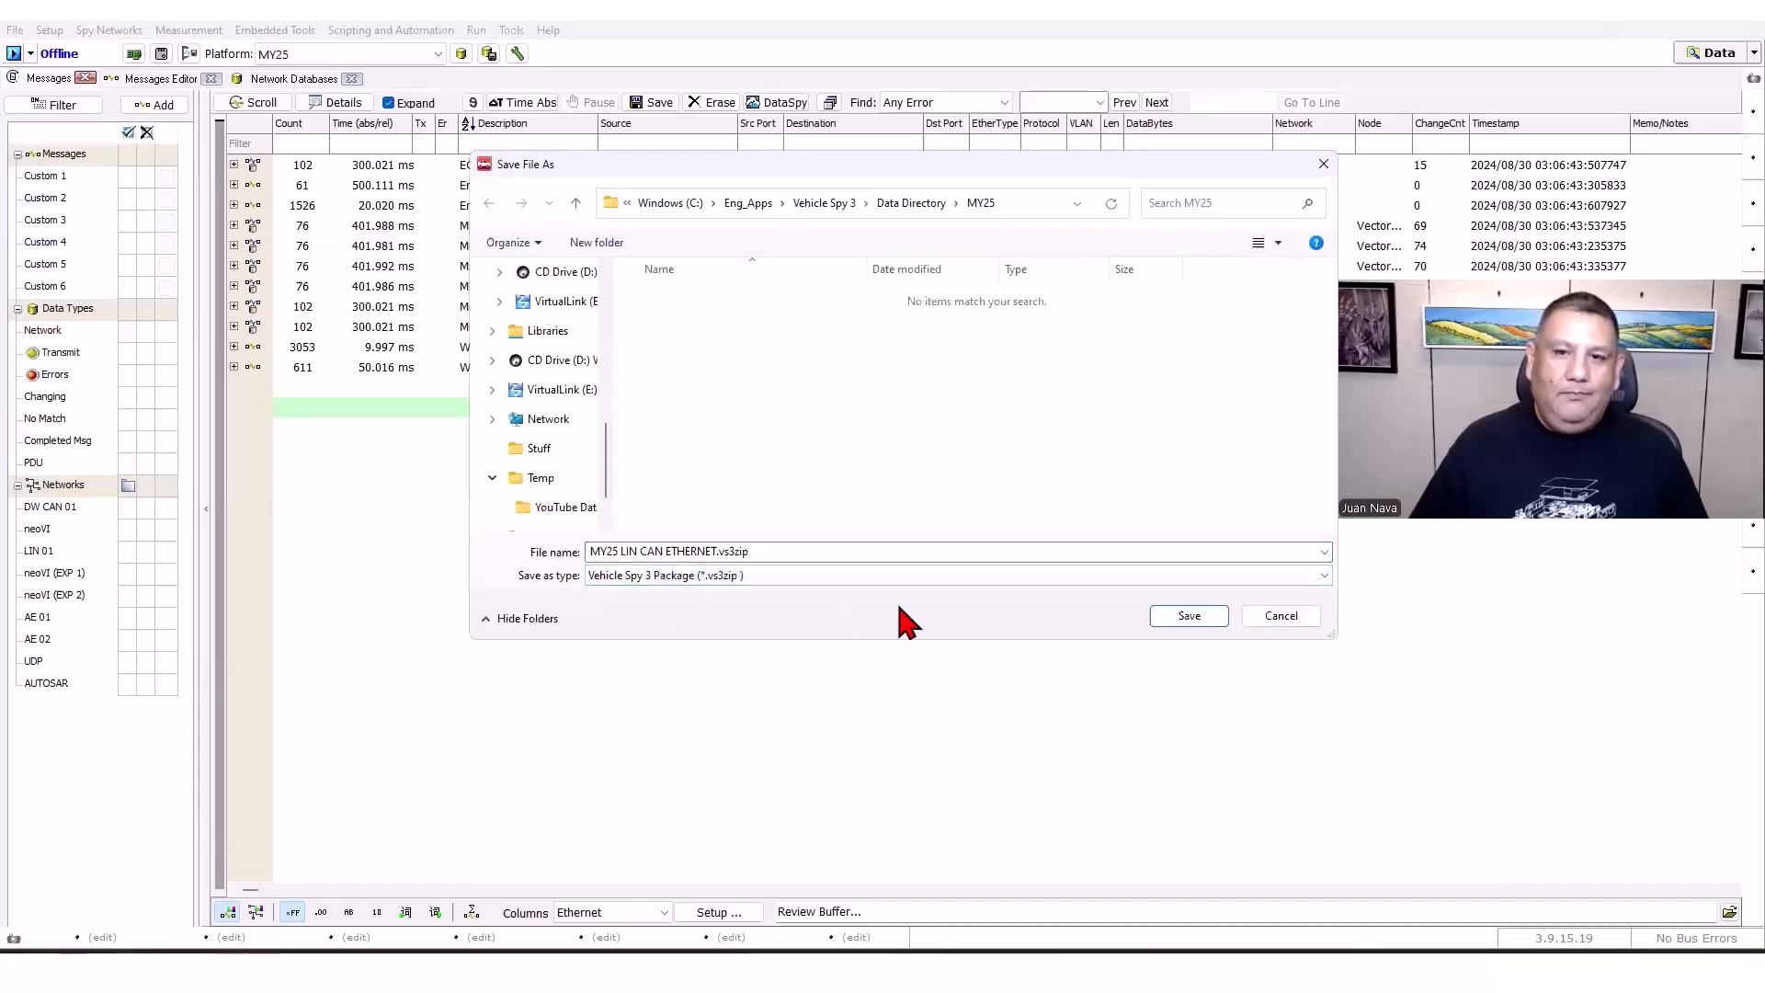
{"action": "left_click", "coordinate": [1189, 616]}
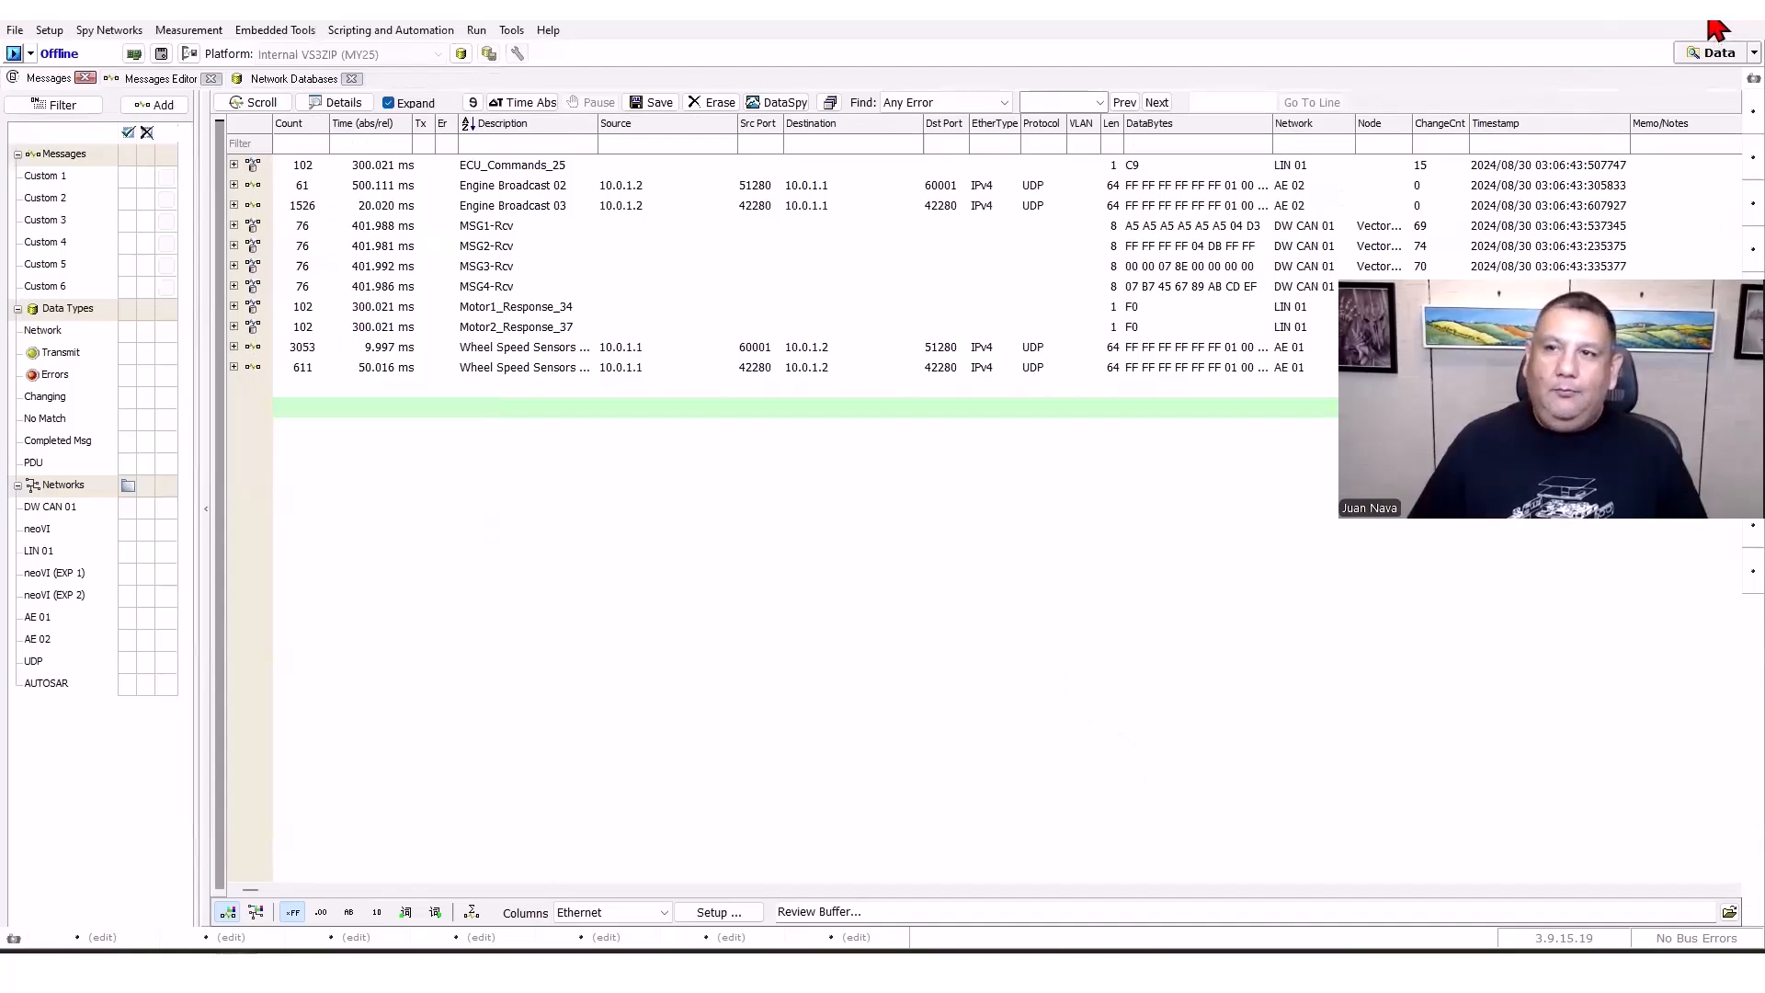
Compare the two MY25 LIN CAN ETHERNET files in the MY25 data directory and open the .vs3zip package.
{"action": "left_click", "coordinate": [1712, 55]}
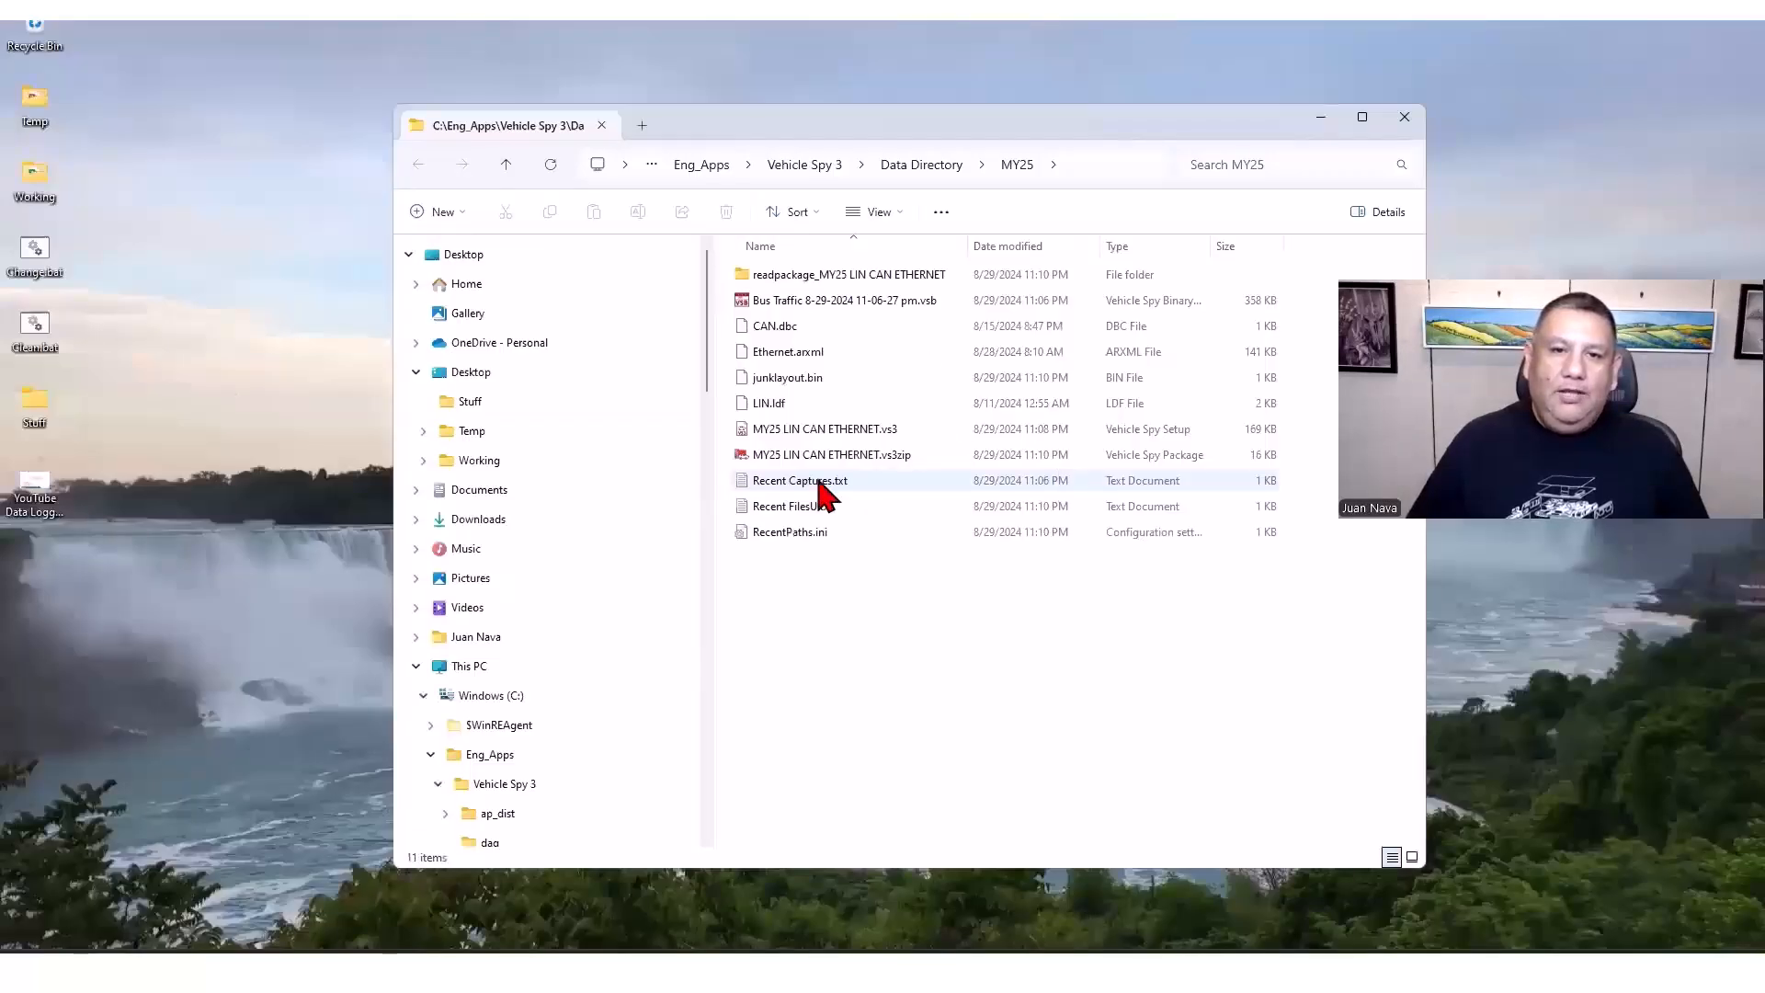
{"action": "left_click", "coordinate": [819, 426]}
{"action": "left_click", "coordinate": [897, 454]}
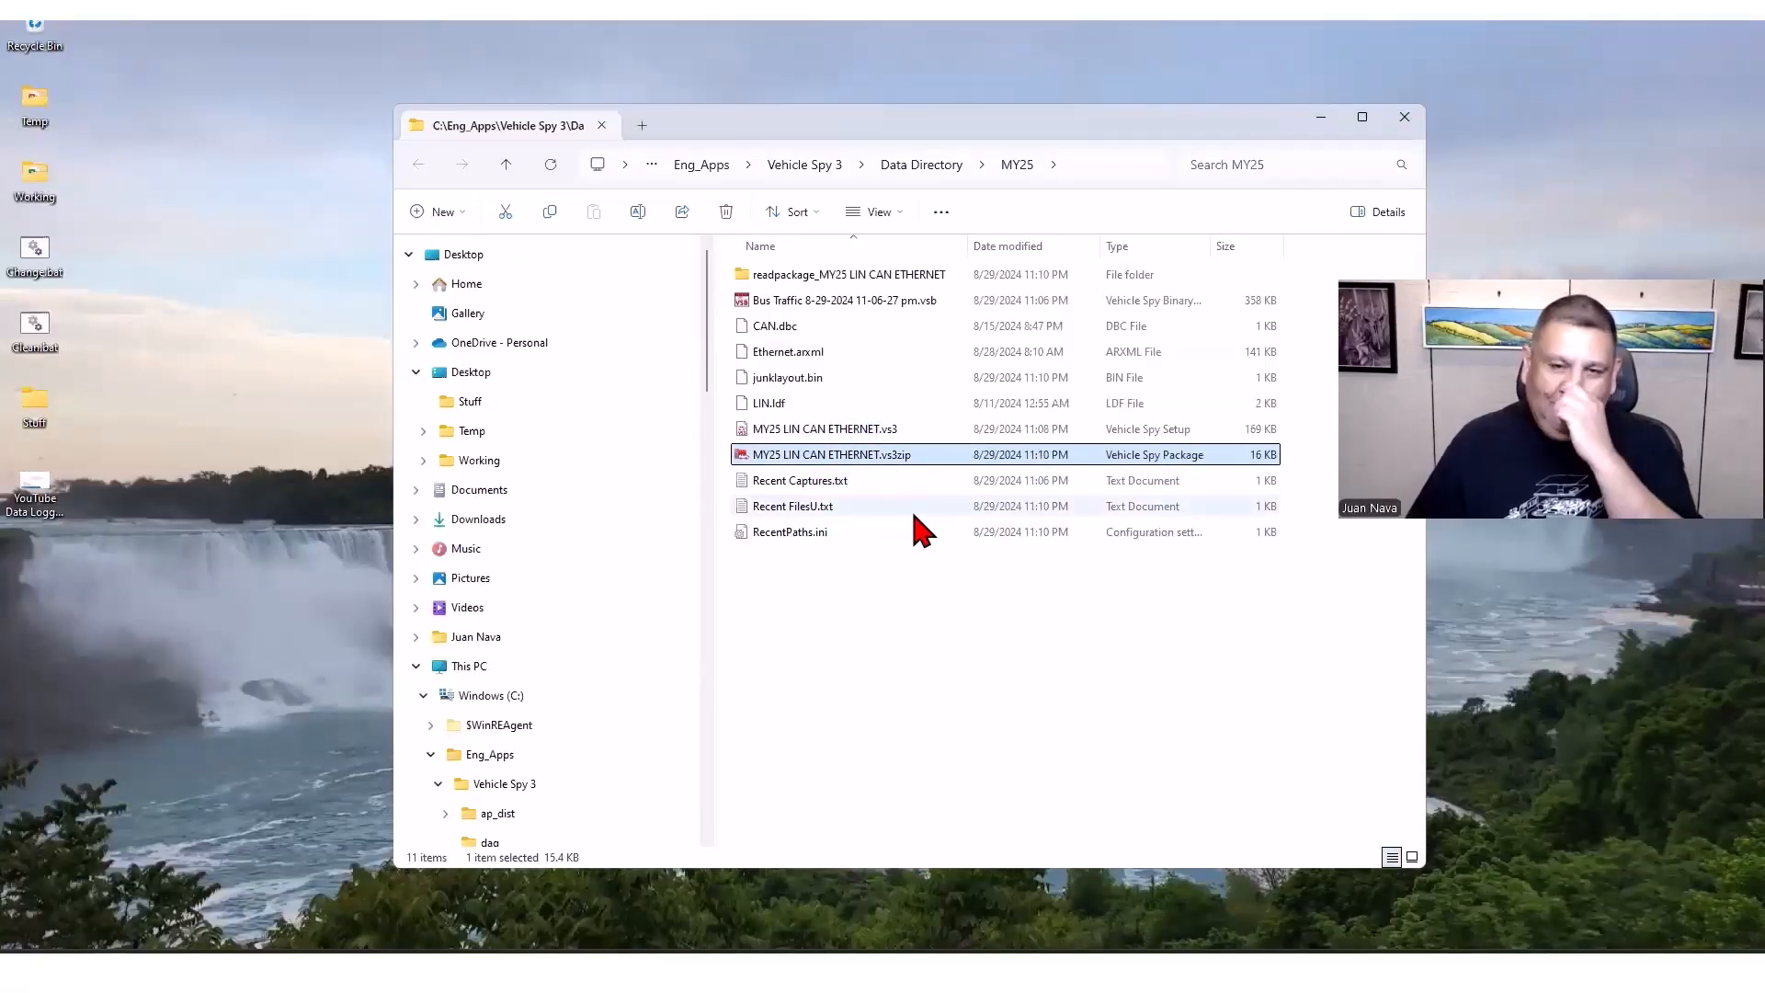
{"action": "left_click", "coordinate": [805, 430]}
{"action": "left_click", "coordinate": [808, 451]}
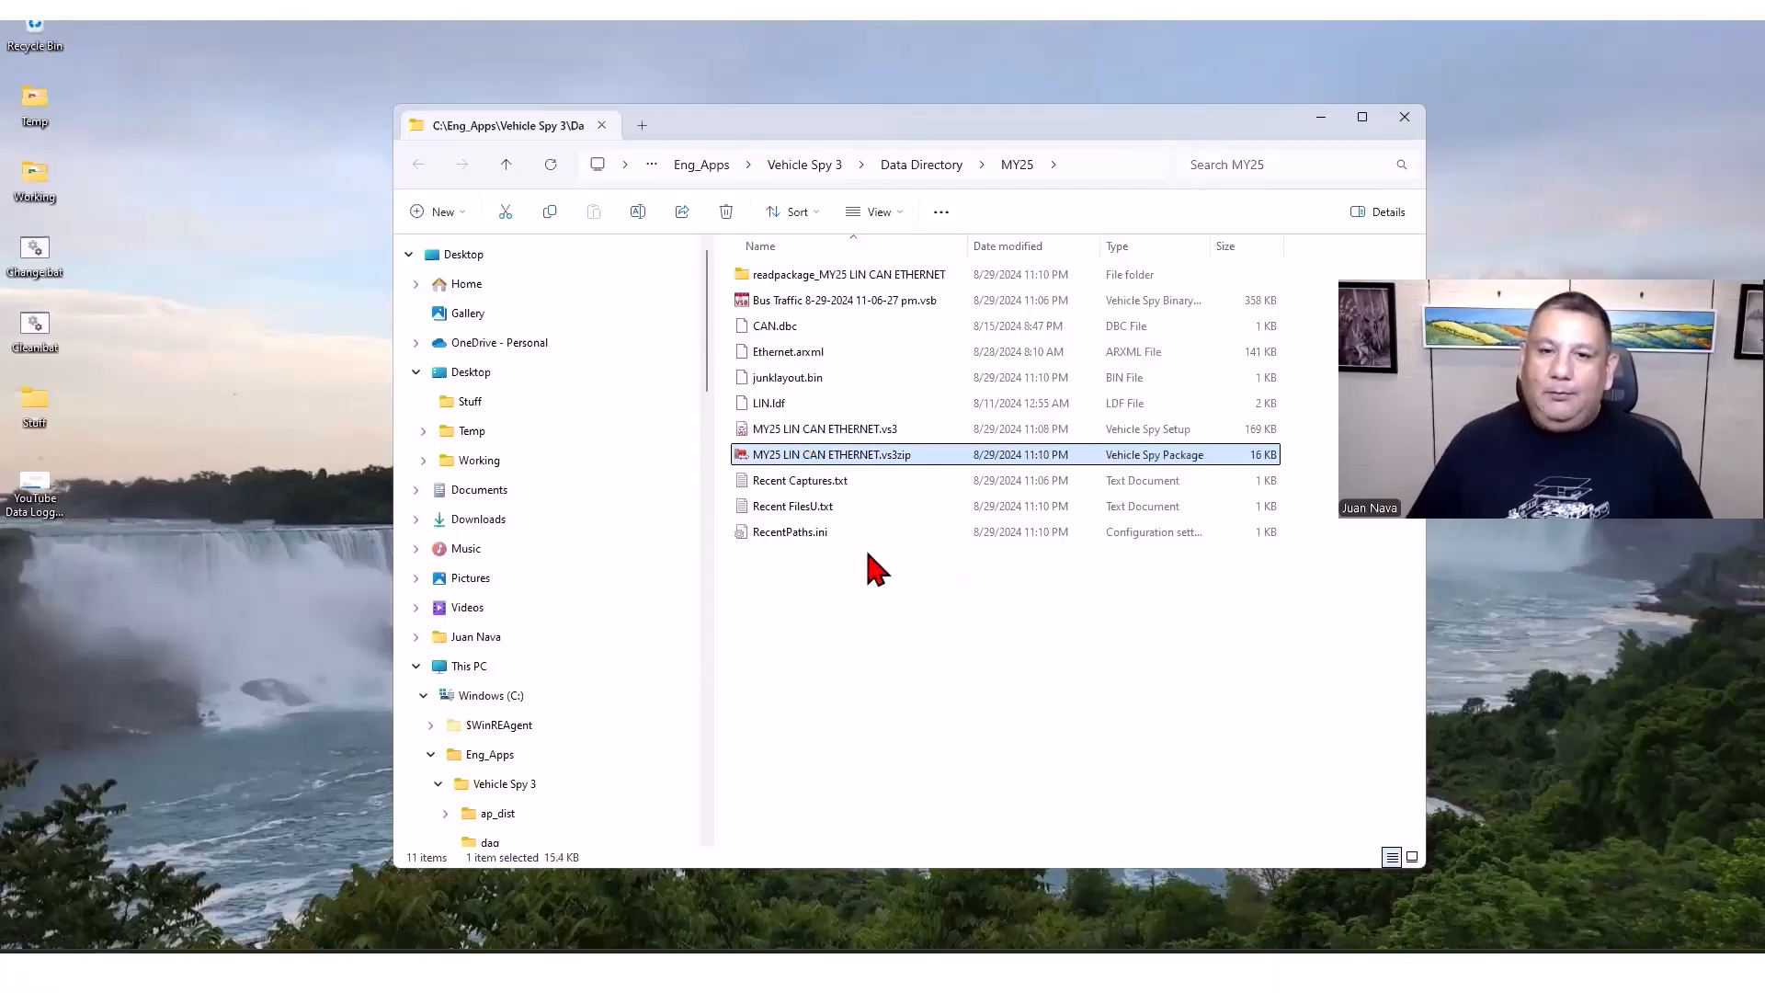
{"action": "double_click", "coordinate": [858, 457]}
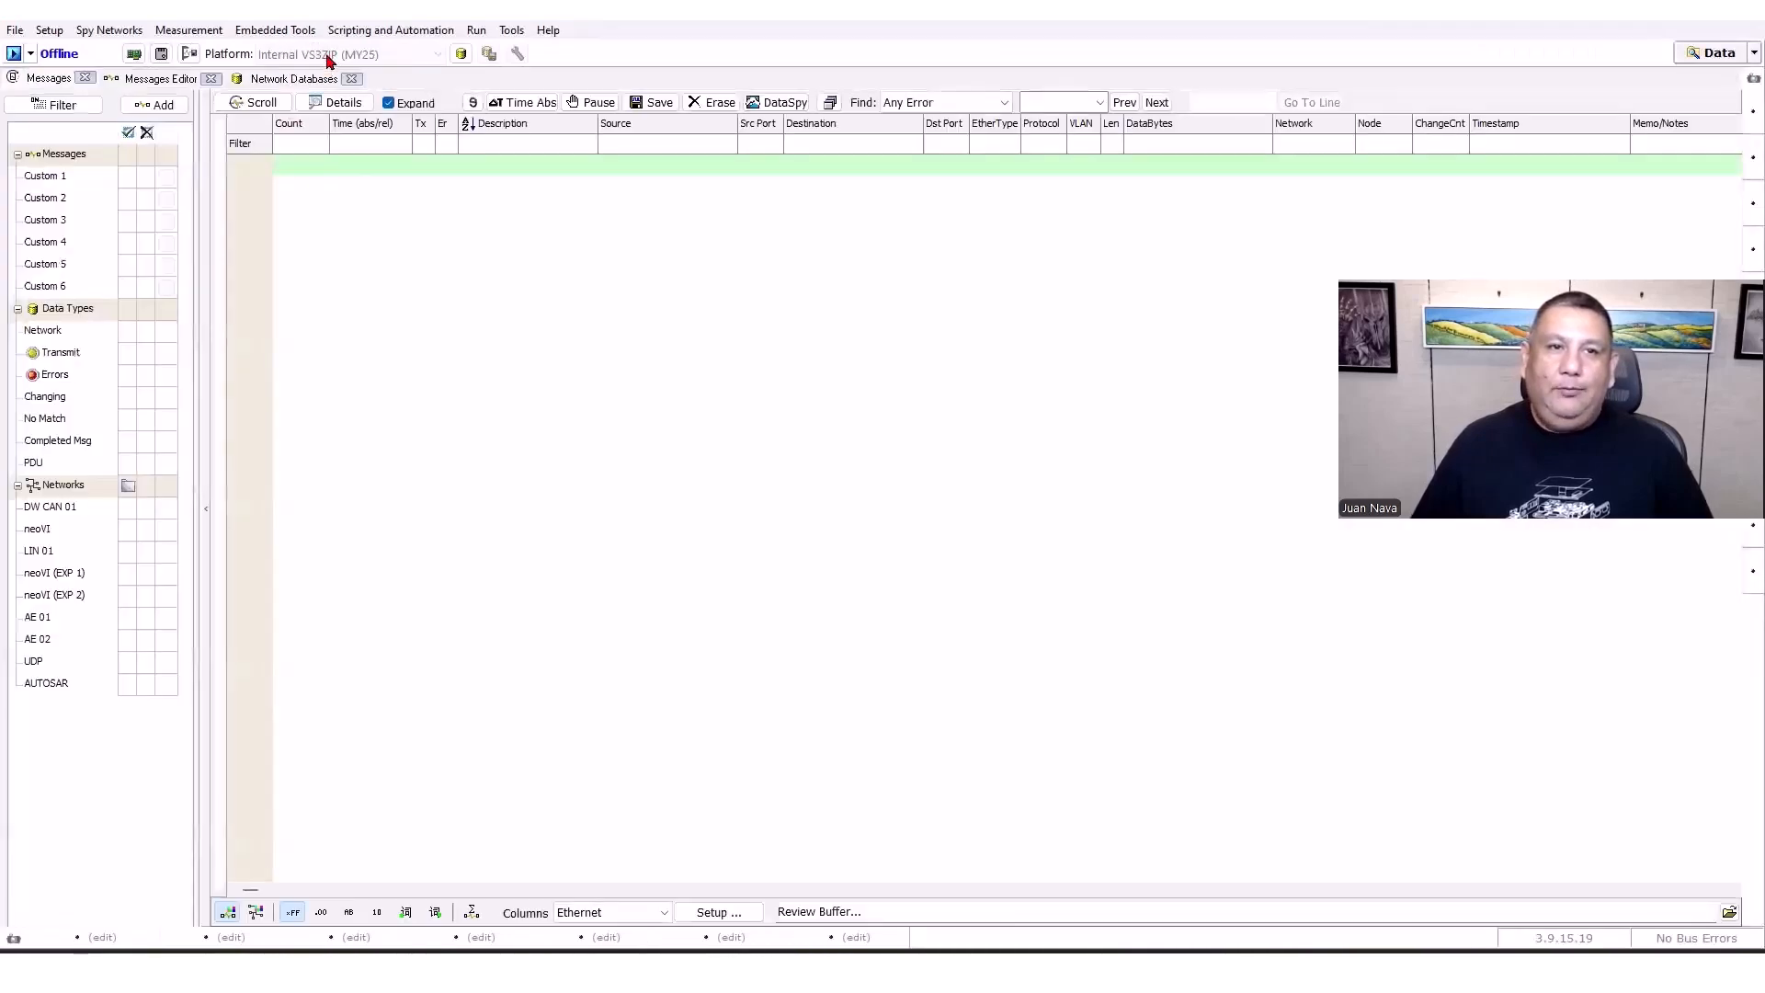
Check the receive messages in the Messages Editor and capture fresh bus traffic in the Messages view.
{"action": "left_click", "coordinate": [158, 79]}
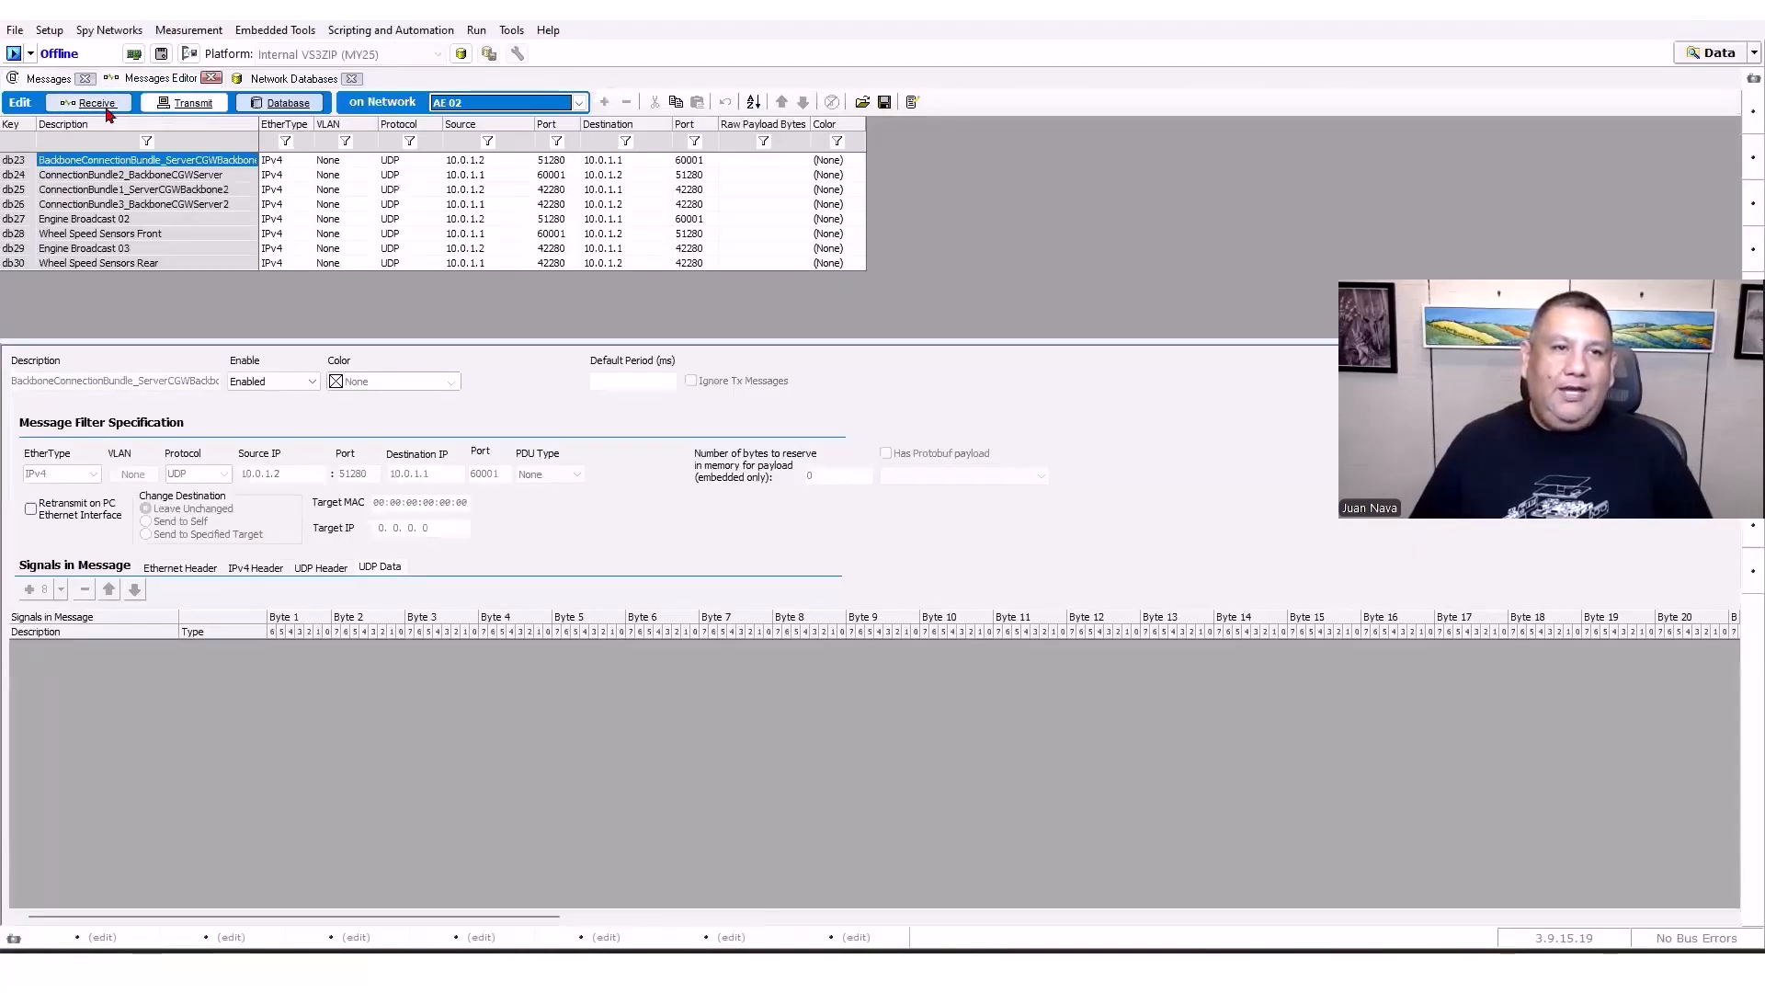
{"action": "left_click", "coordinate": [92, 102]}
{"action": "left_click", "coordinate": [50, 79]}
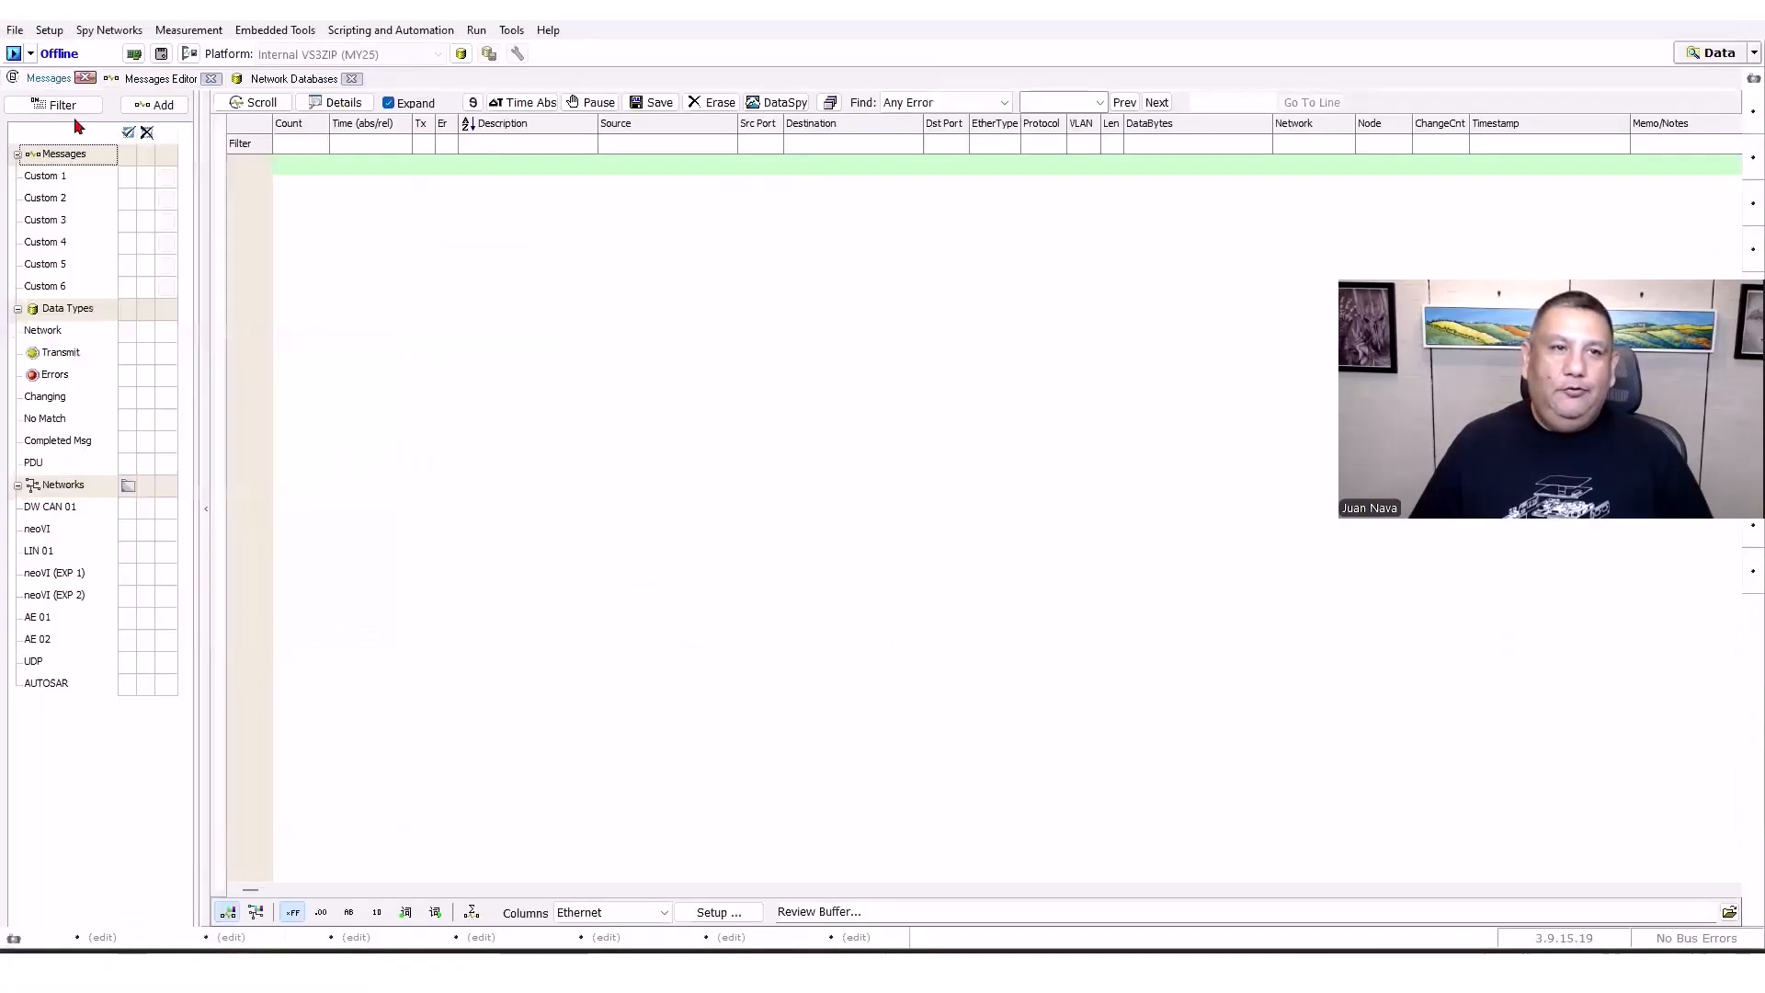
{"action": "left_click", "coordinate": [13, 53]}
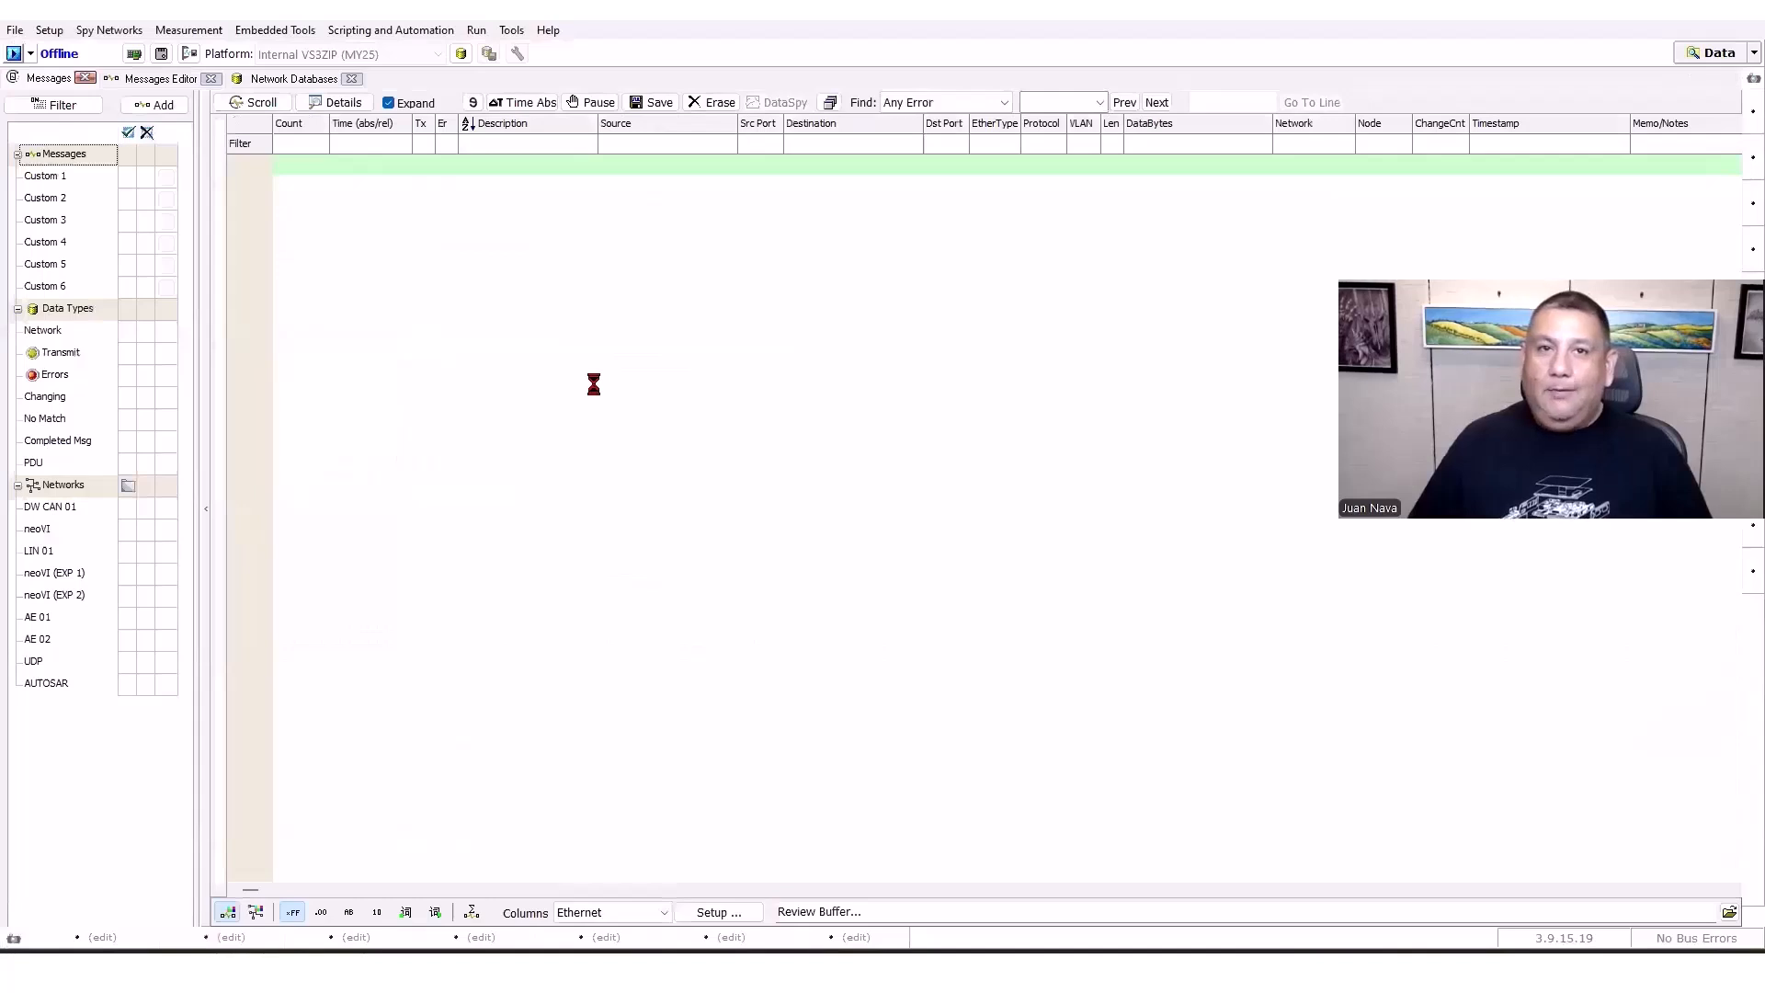
{"action": "left_click", "coordinate": [708, 102]}
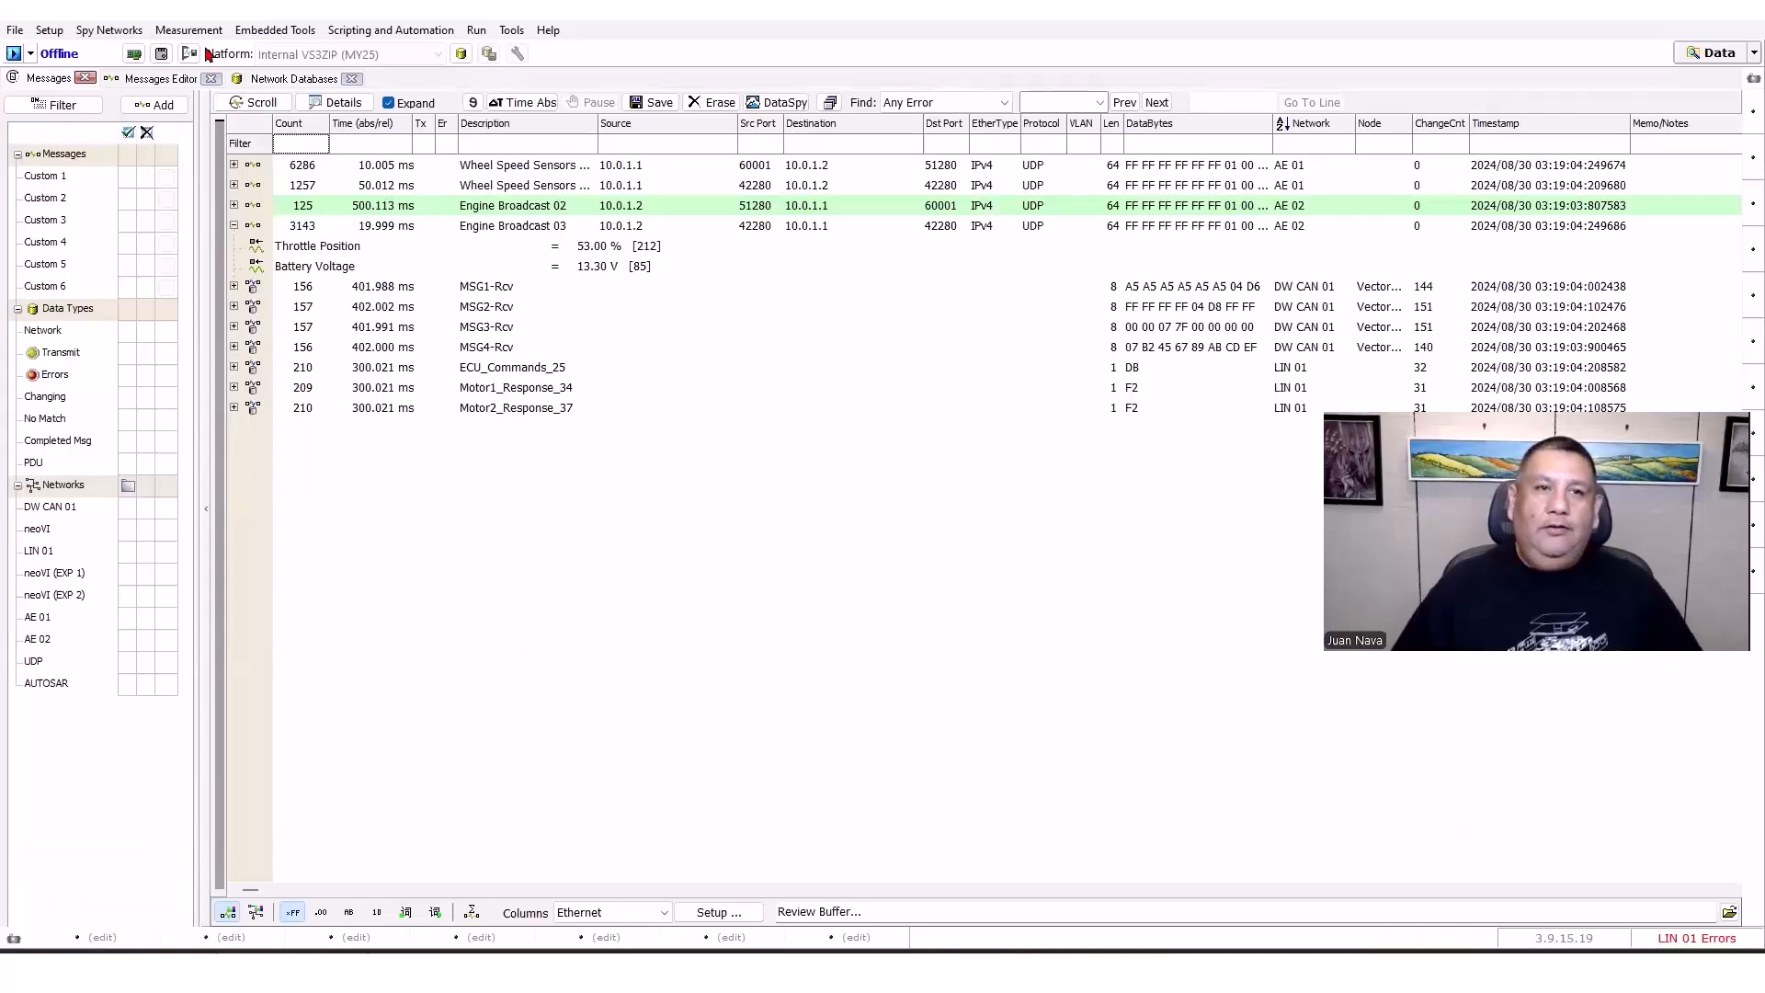
Open VehicleScape DAQ, review the database and hardware setup of DAQ 1, and display the unfiltered channel list.
{"action": "left_click", "coordinate": [188, 30]}
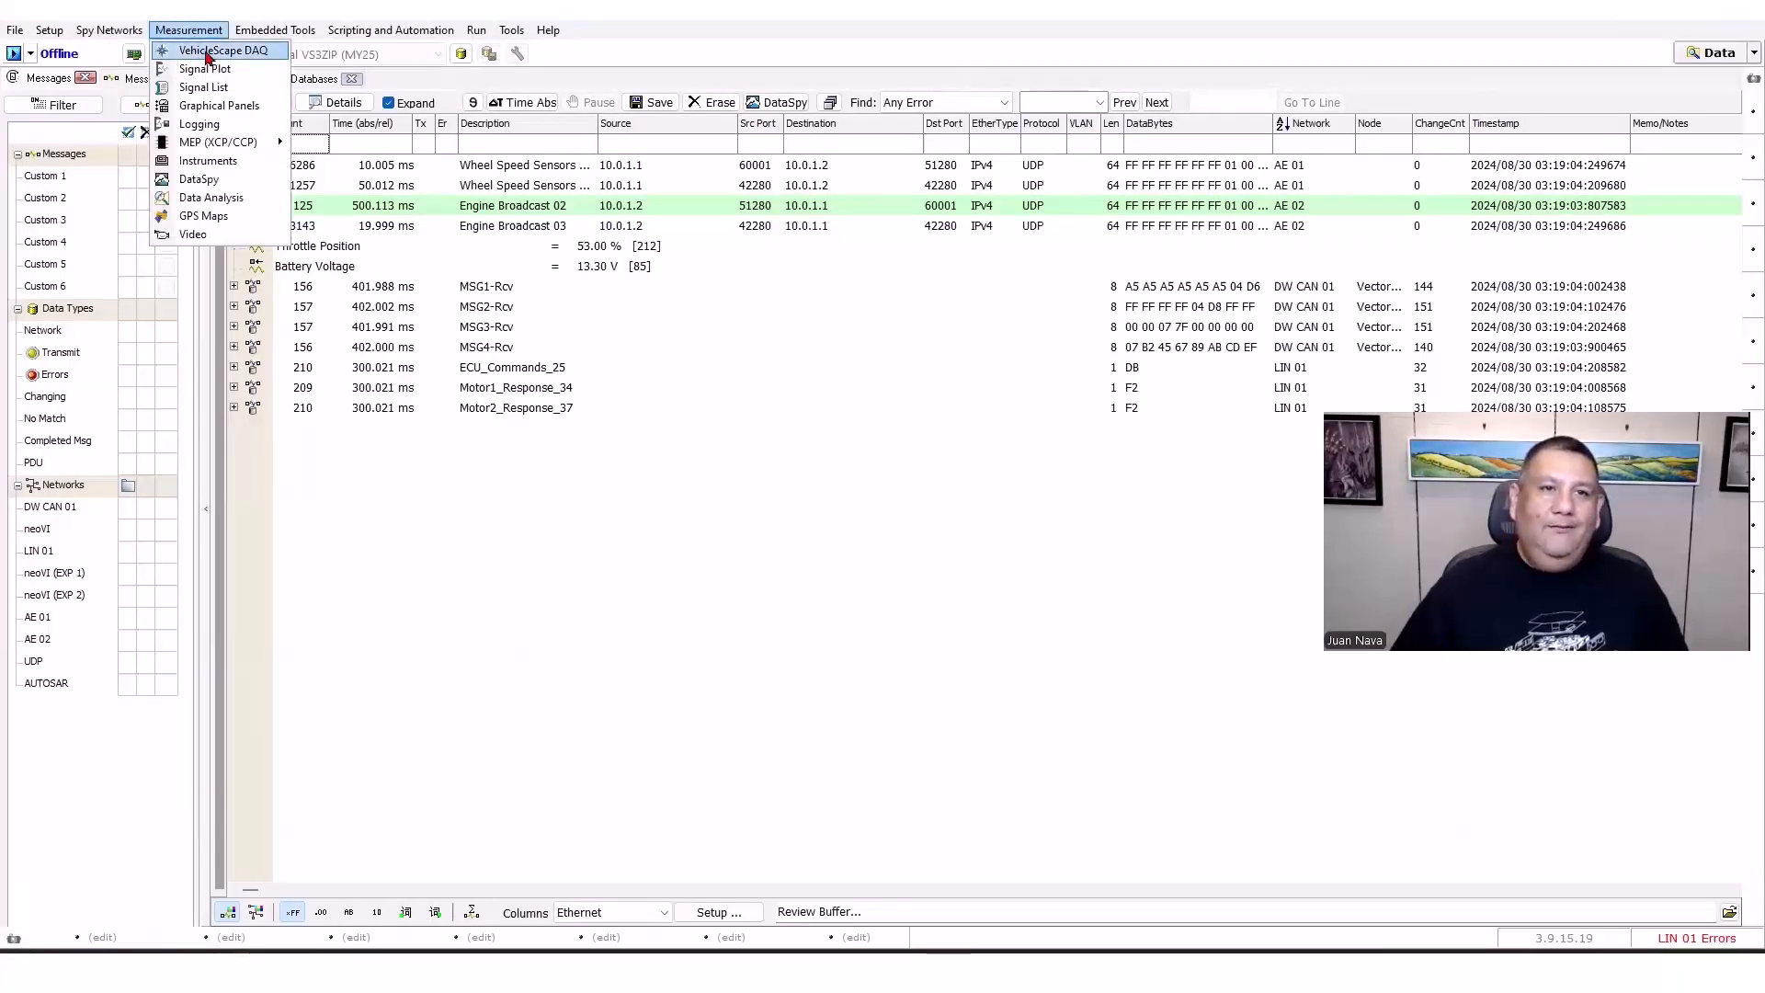
{"action": "left_click", "coordinate": [213, 52]}
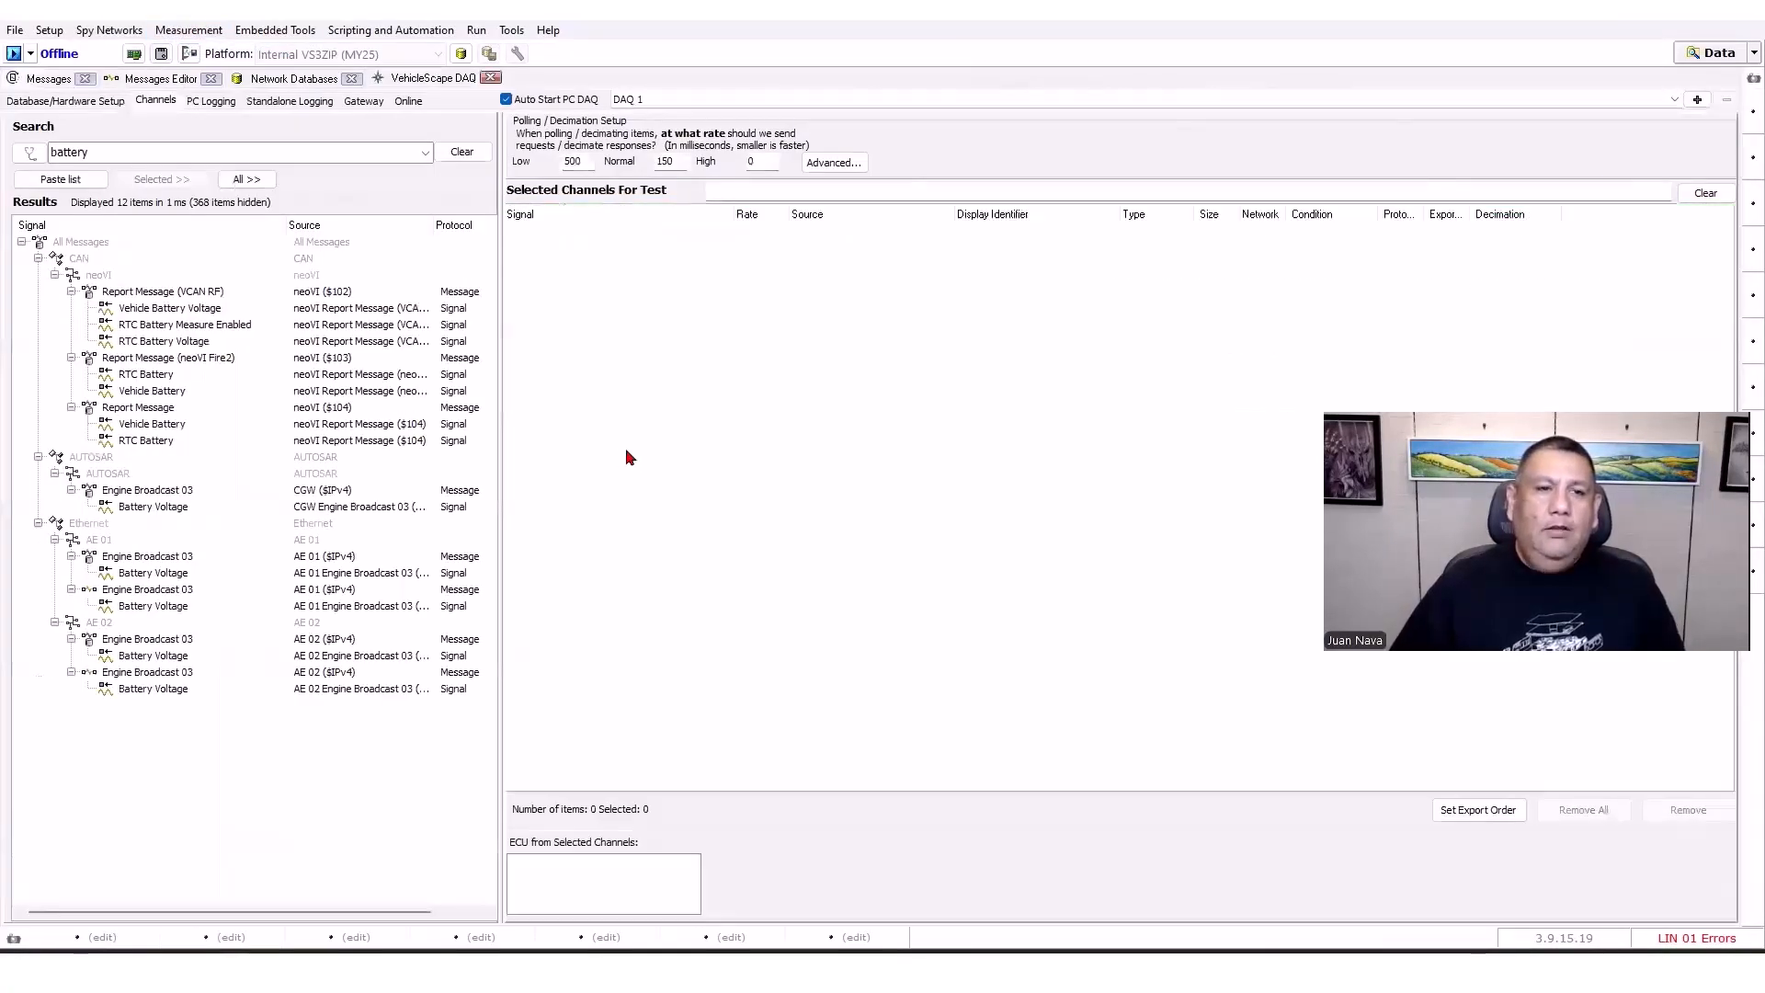
{"action": "left_click", "coordinate": [64, 101]}
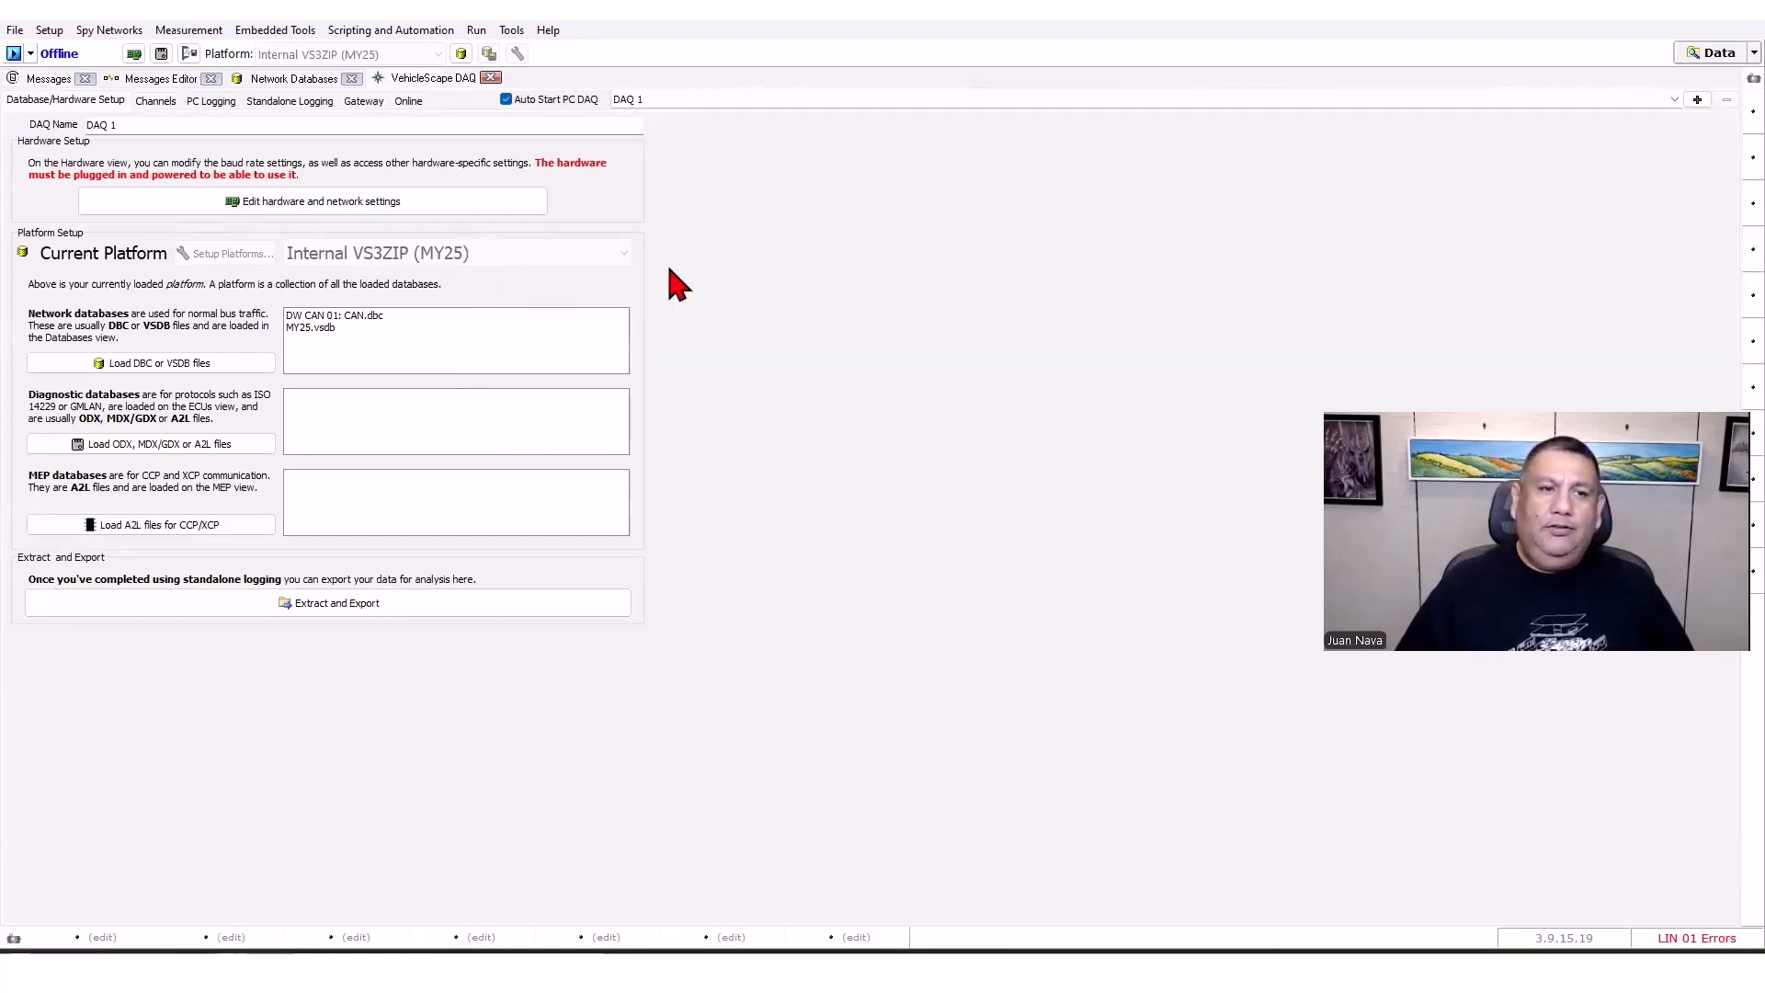
{"action": "left_click", "coordinate": [156, 103]}
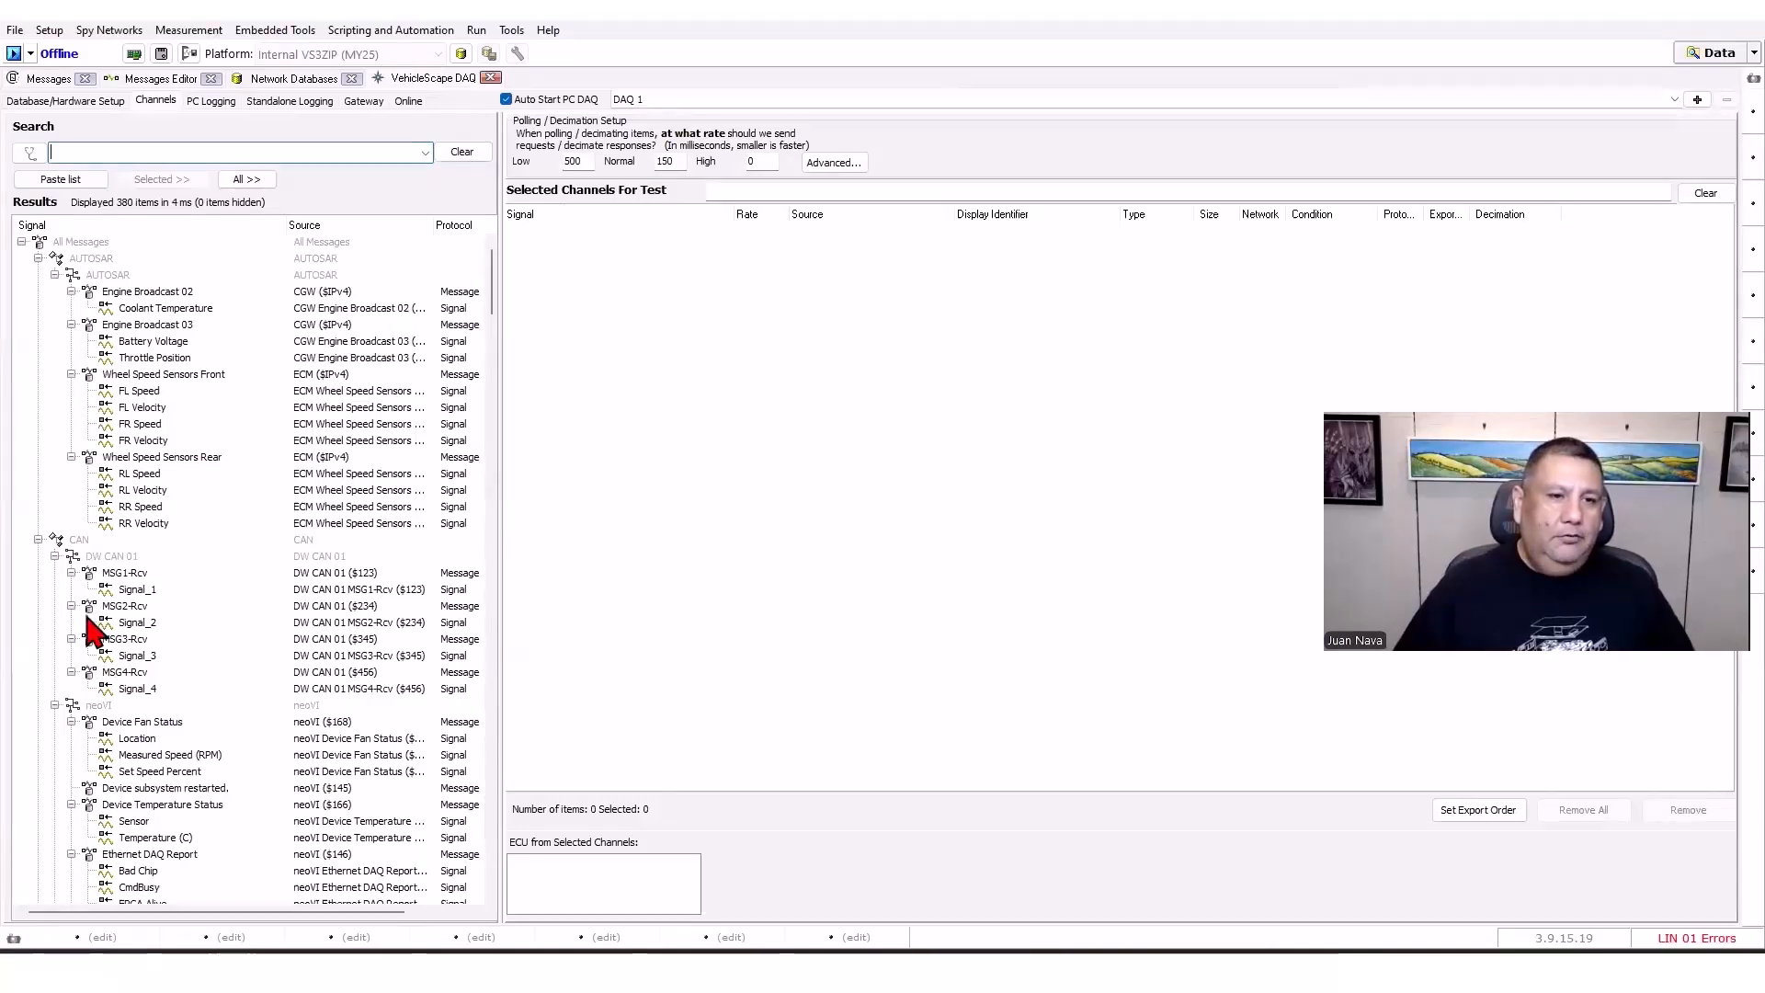
Add Signal_1 and Signal_2 from DW CAN 01 to the selected channels of DAQ 1.
{"action": "left_click", "coordinate": [124, 590]}
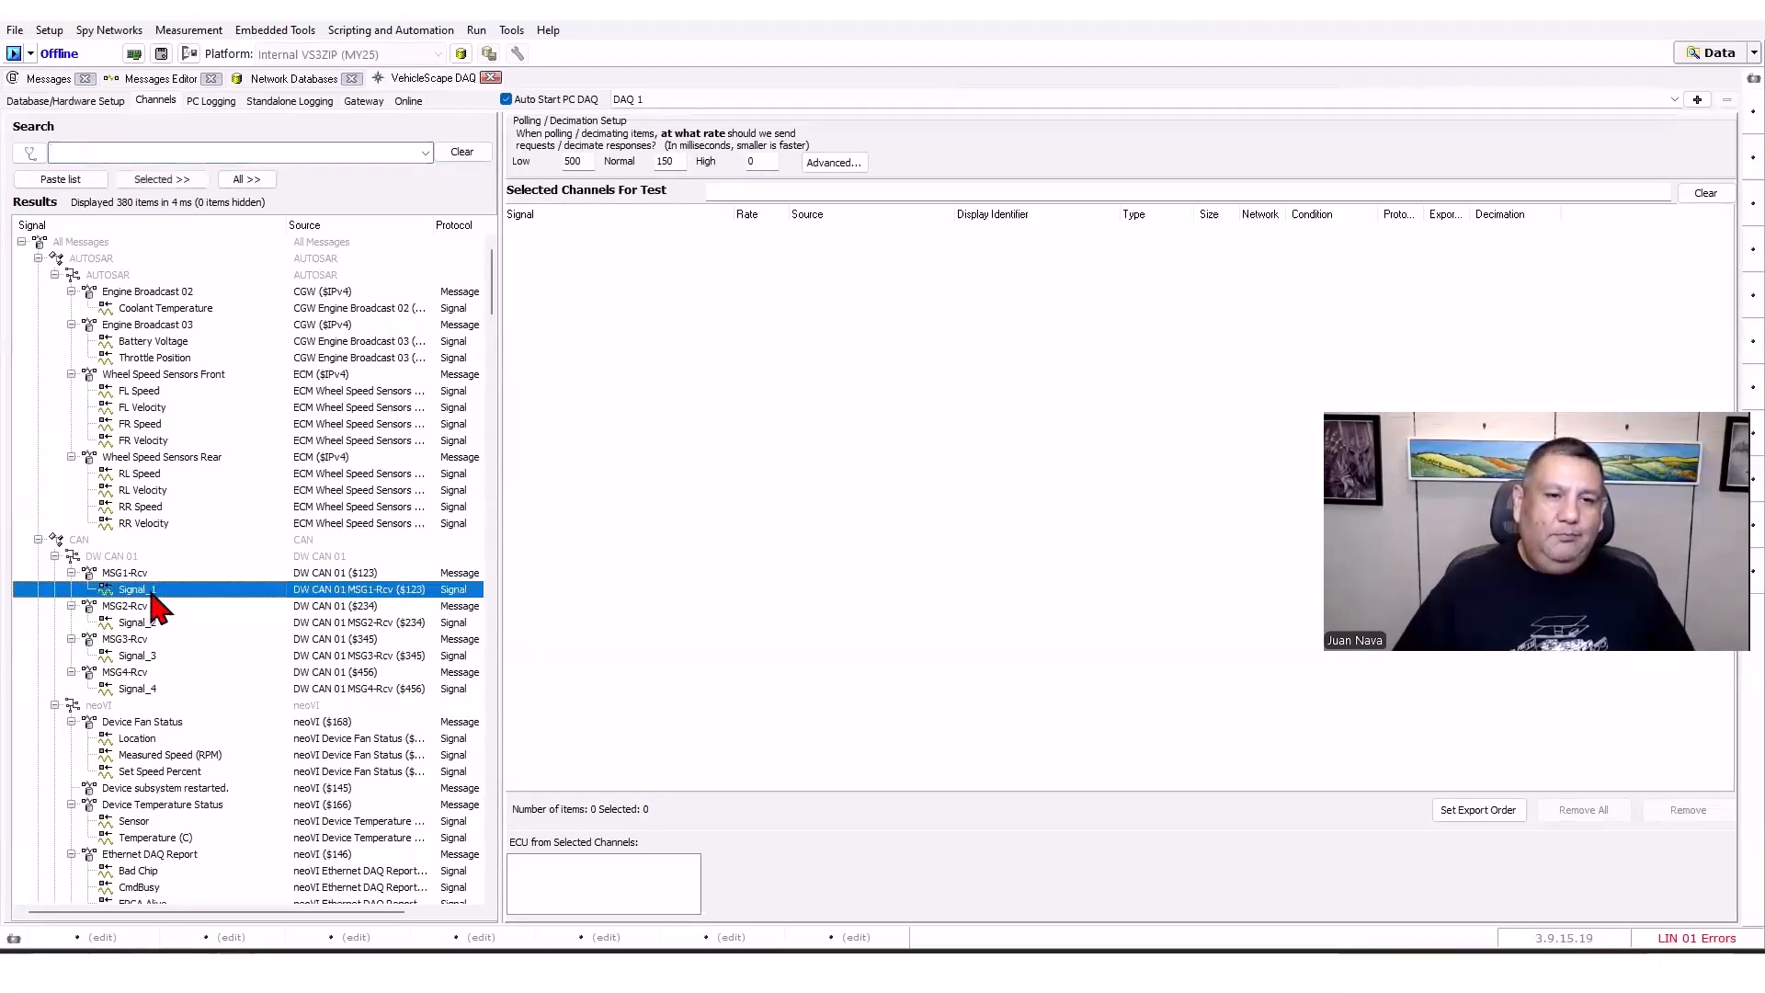
{"action": "double_click", "coordinate": [154, 593]}
{"action": "left_click", "coordinate": [143, 626]}
{"action": "double_click", "coordinate": [142, 625]}
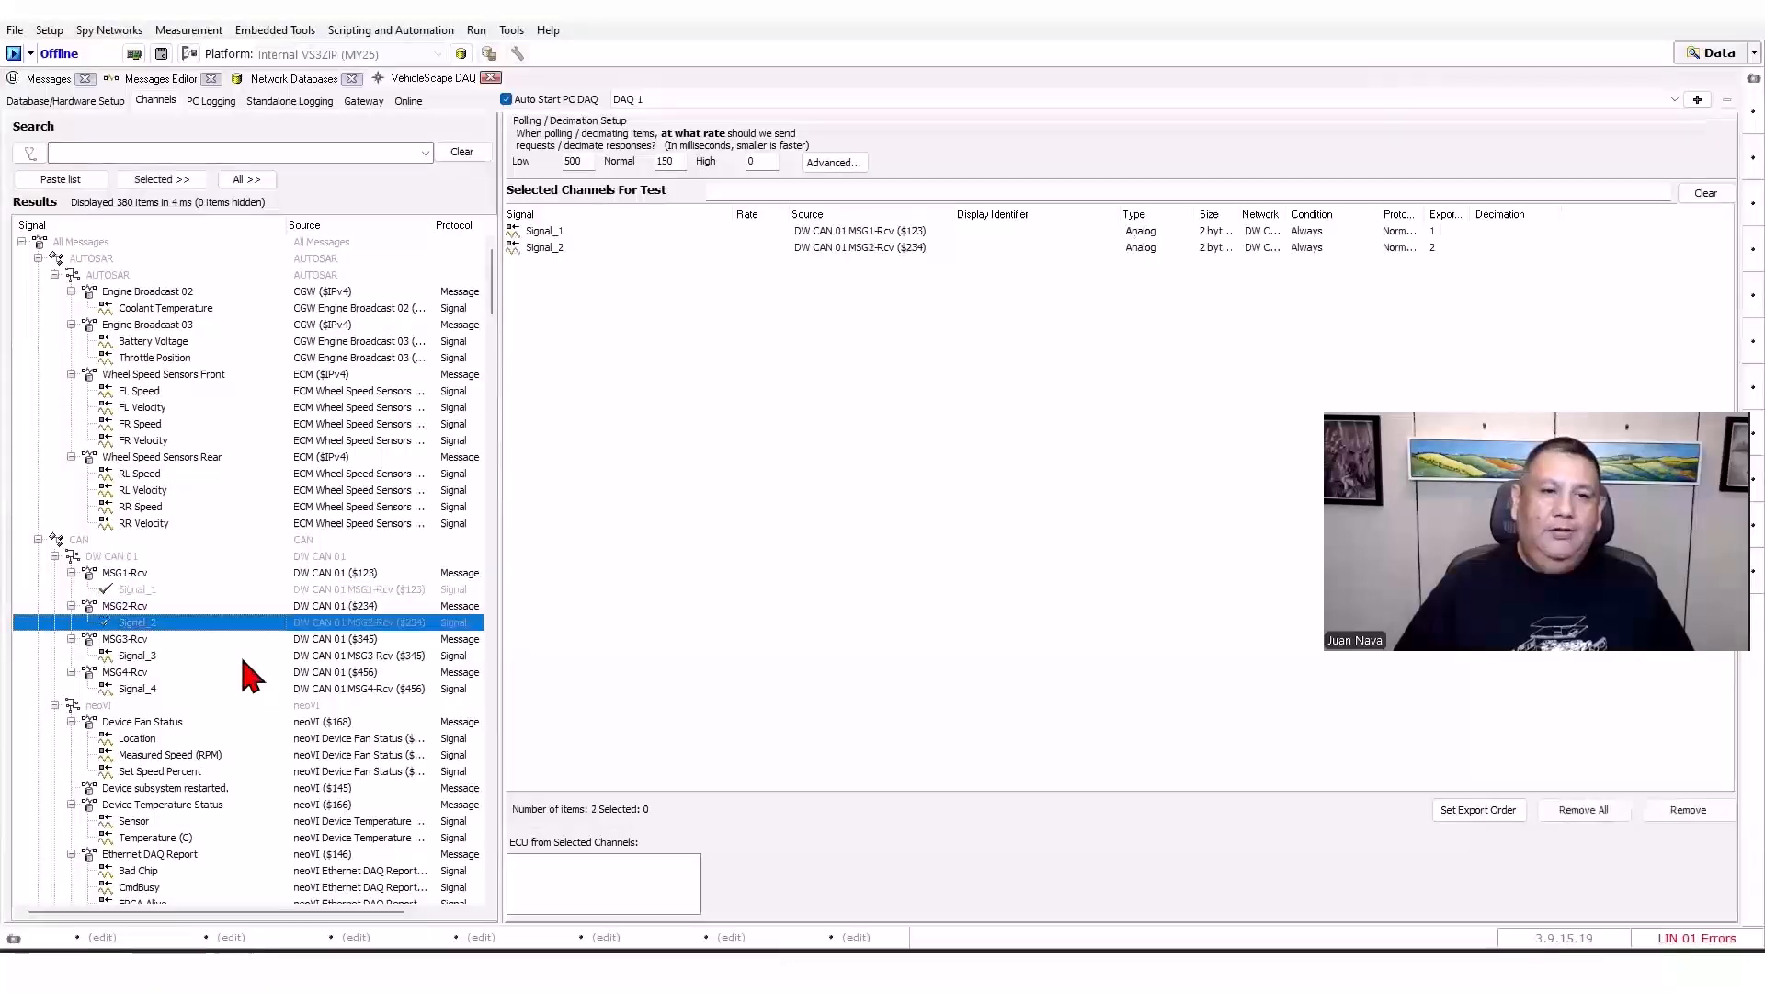
Collapse the individual CAN networks, Ethernet networks AE 01 and AE 02, and the UDP group in the channel list.
{"action": "scroll", "coordinate": [244, 667], "scroll_direction": "down", "scroll_amount": 11}
{"action": "scroll", "coordinate": [244, 667], "scroll_direction": "up", "scroll_amount": 11}
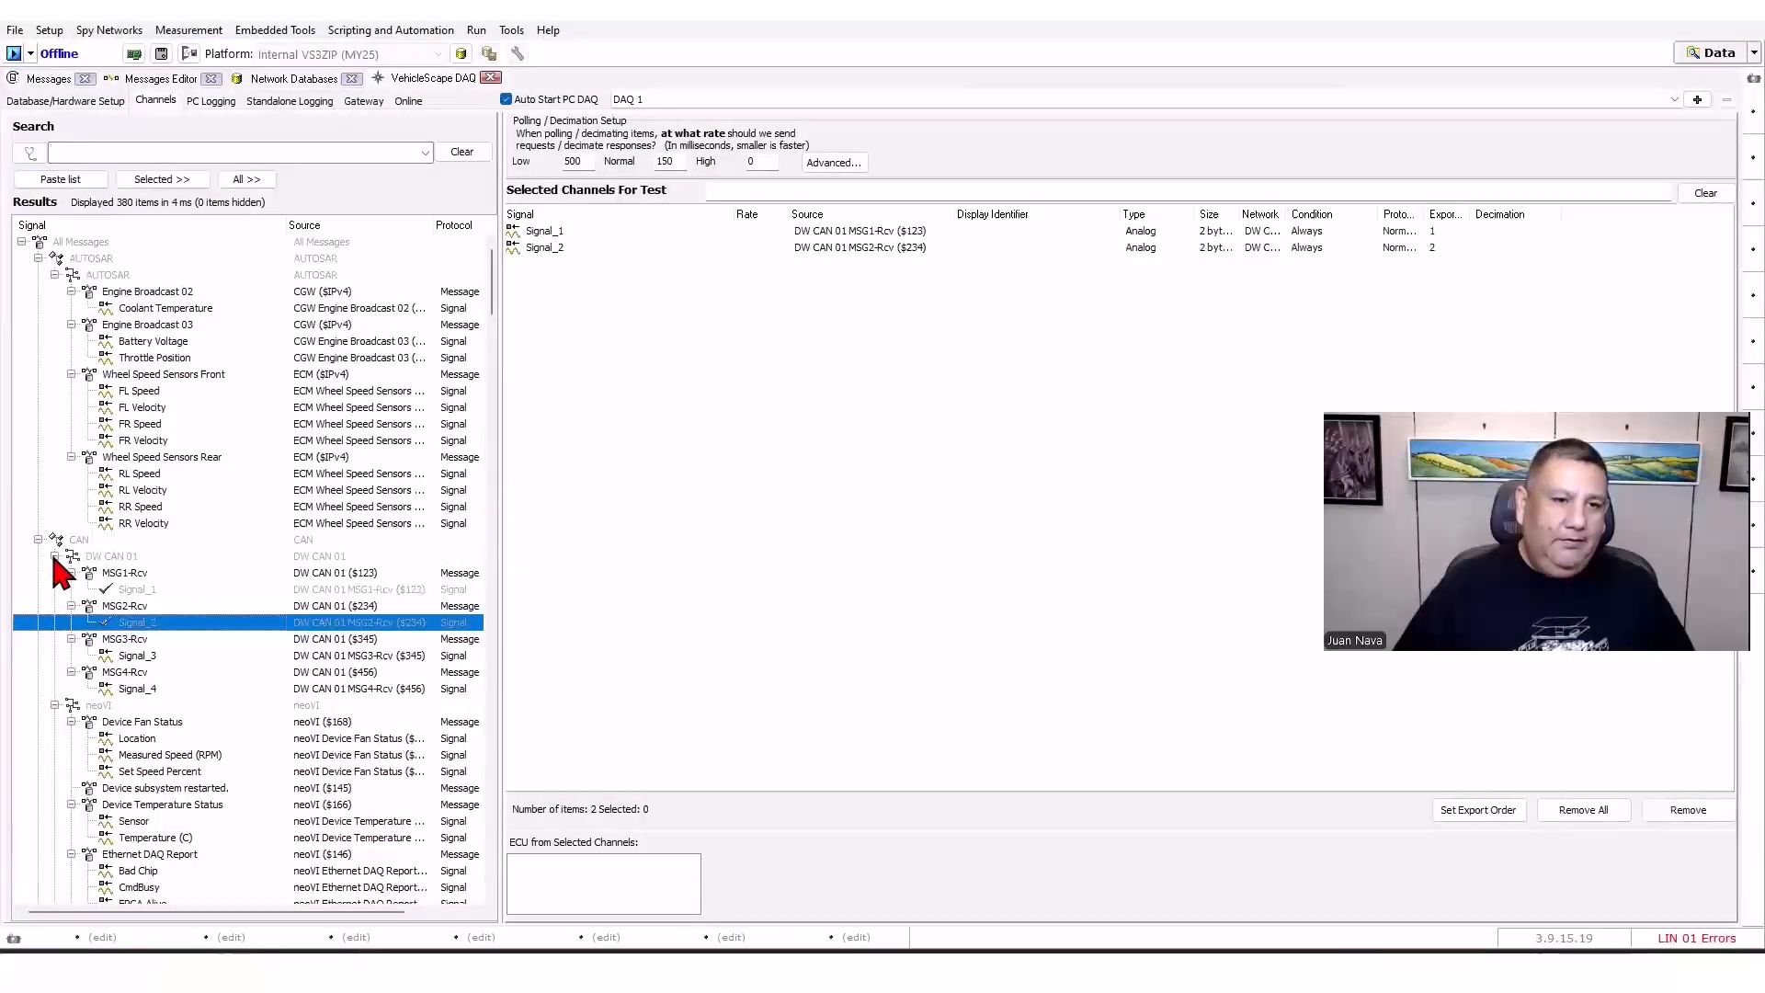
{"action": "left_click", "coordinate": [55, 556]}
{"action": "left_click", "coordinate": [54, 573]}
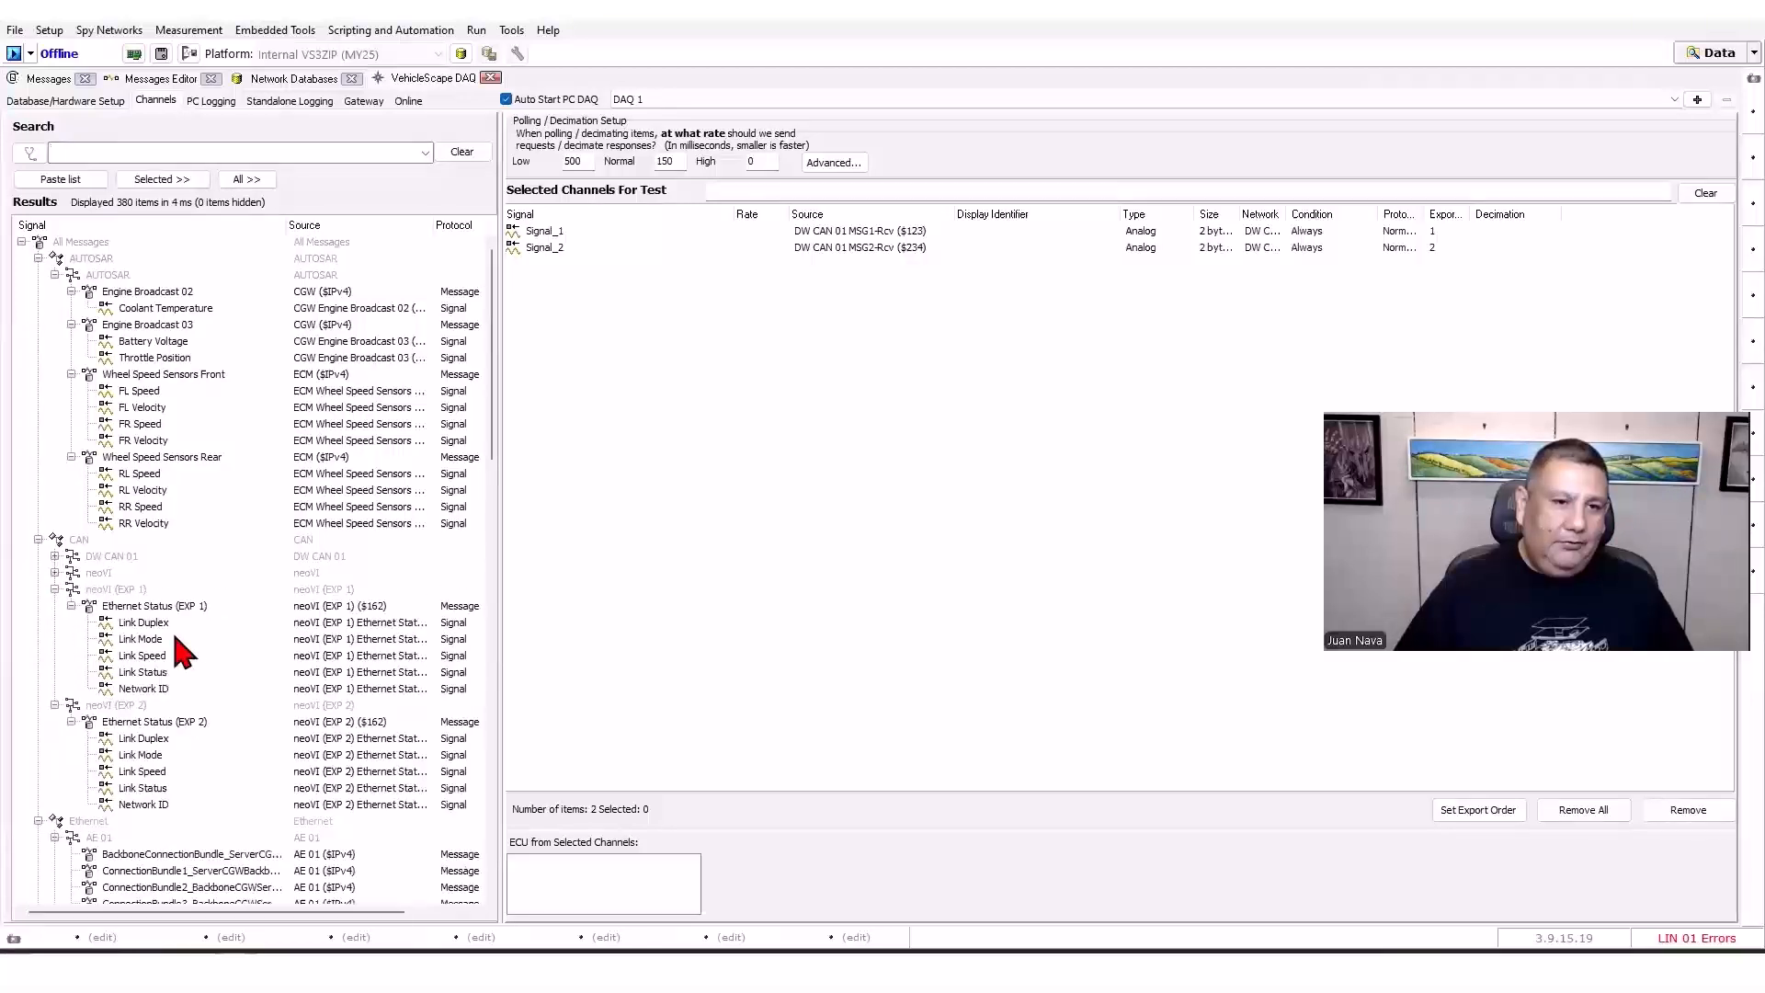
{"action": "left_click", "coordinate": [54, 589]}
{"action": "left_click", "coordinate": [54, 606]}
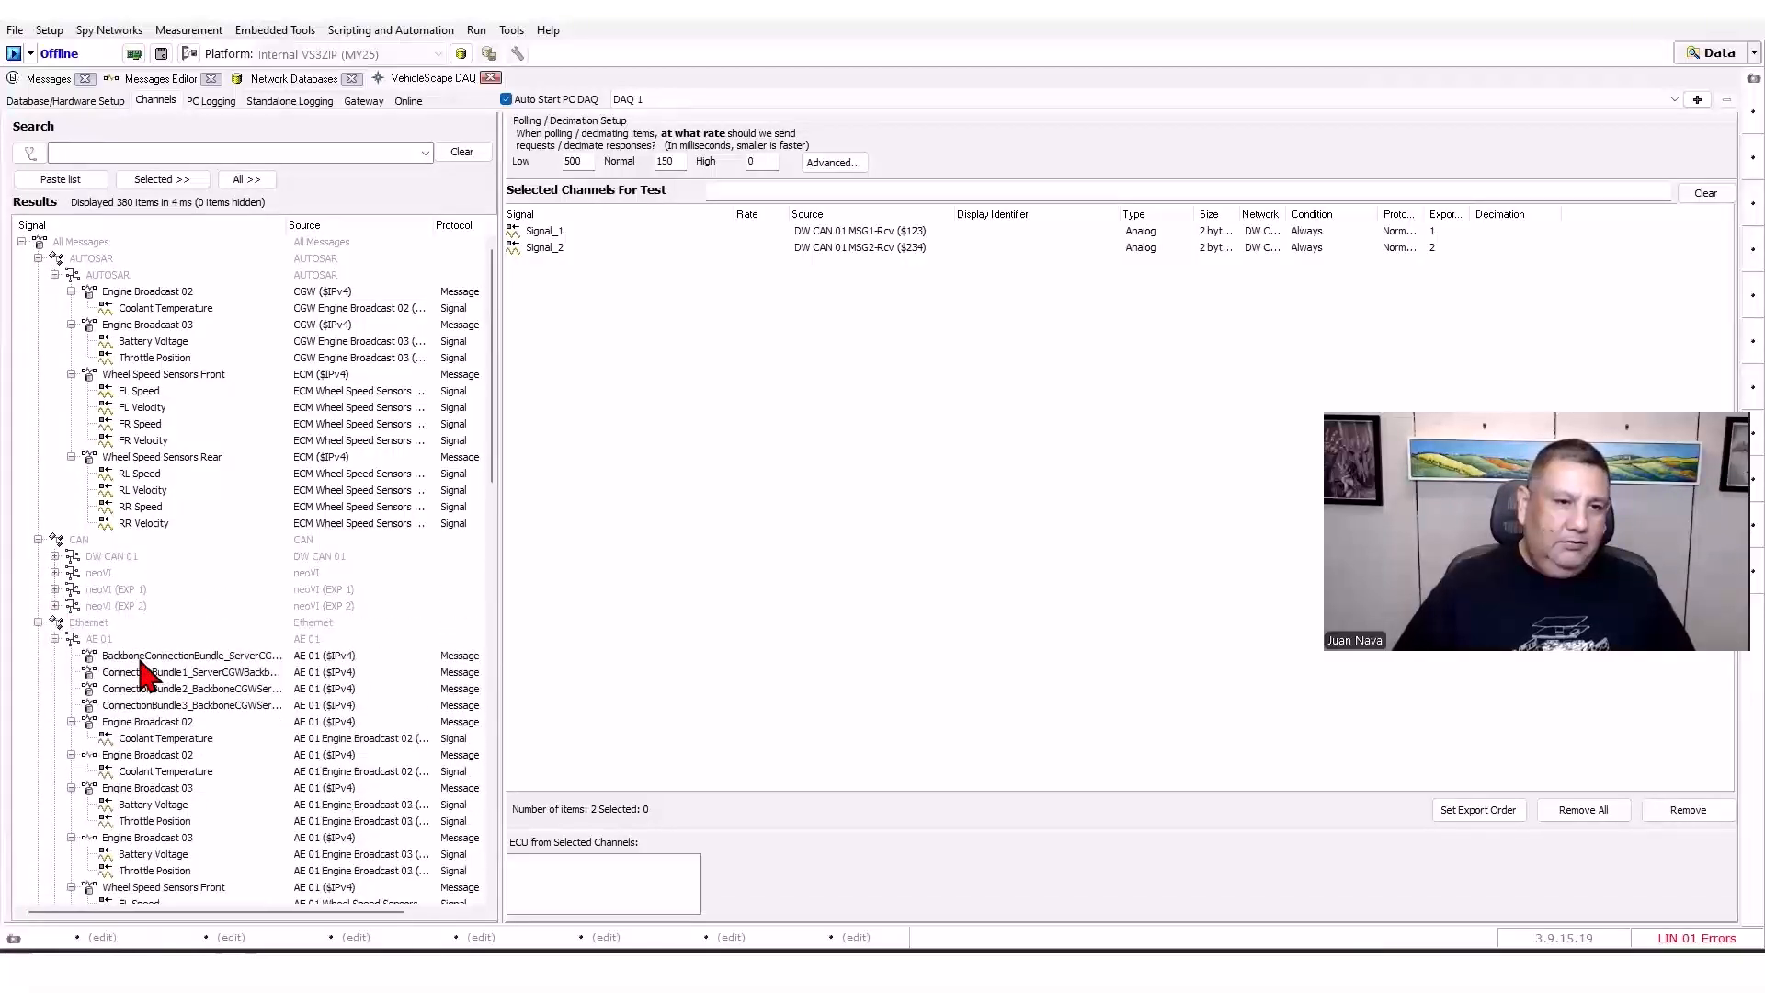
{"action": "scroll", "coordinate": [217, 631], "scroll_direction": "down", "scroll_amount": 4}
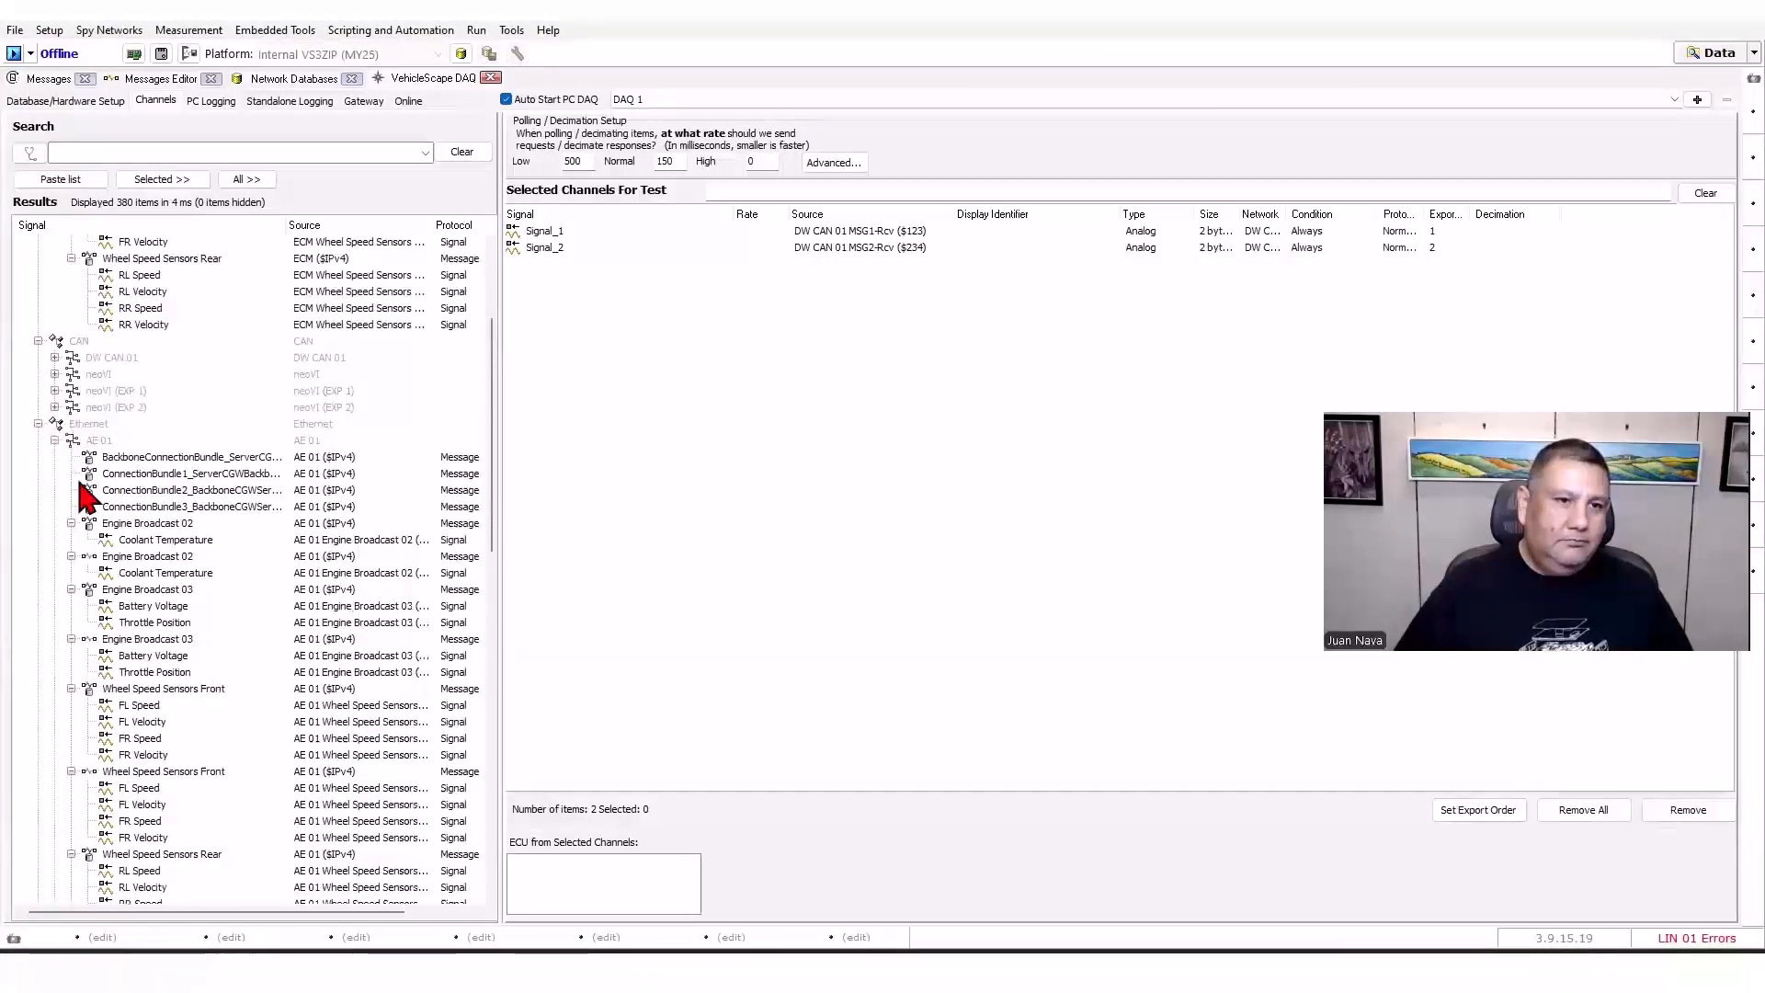
{"action": "left_click", "coordinate": [54, 440]}
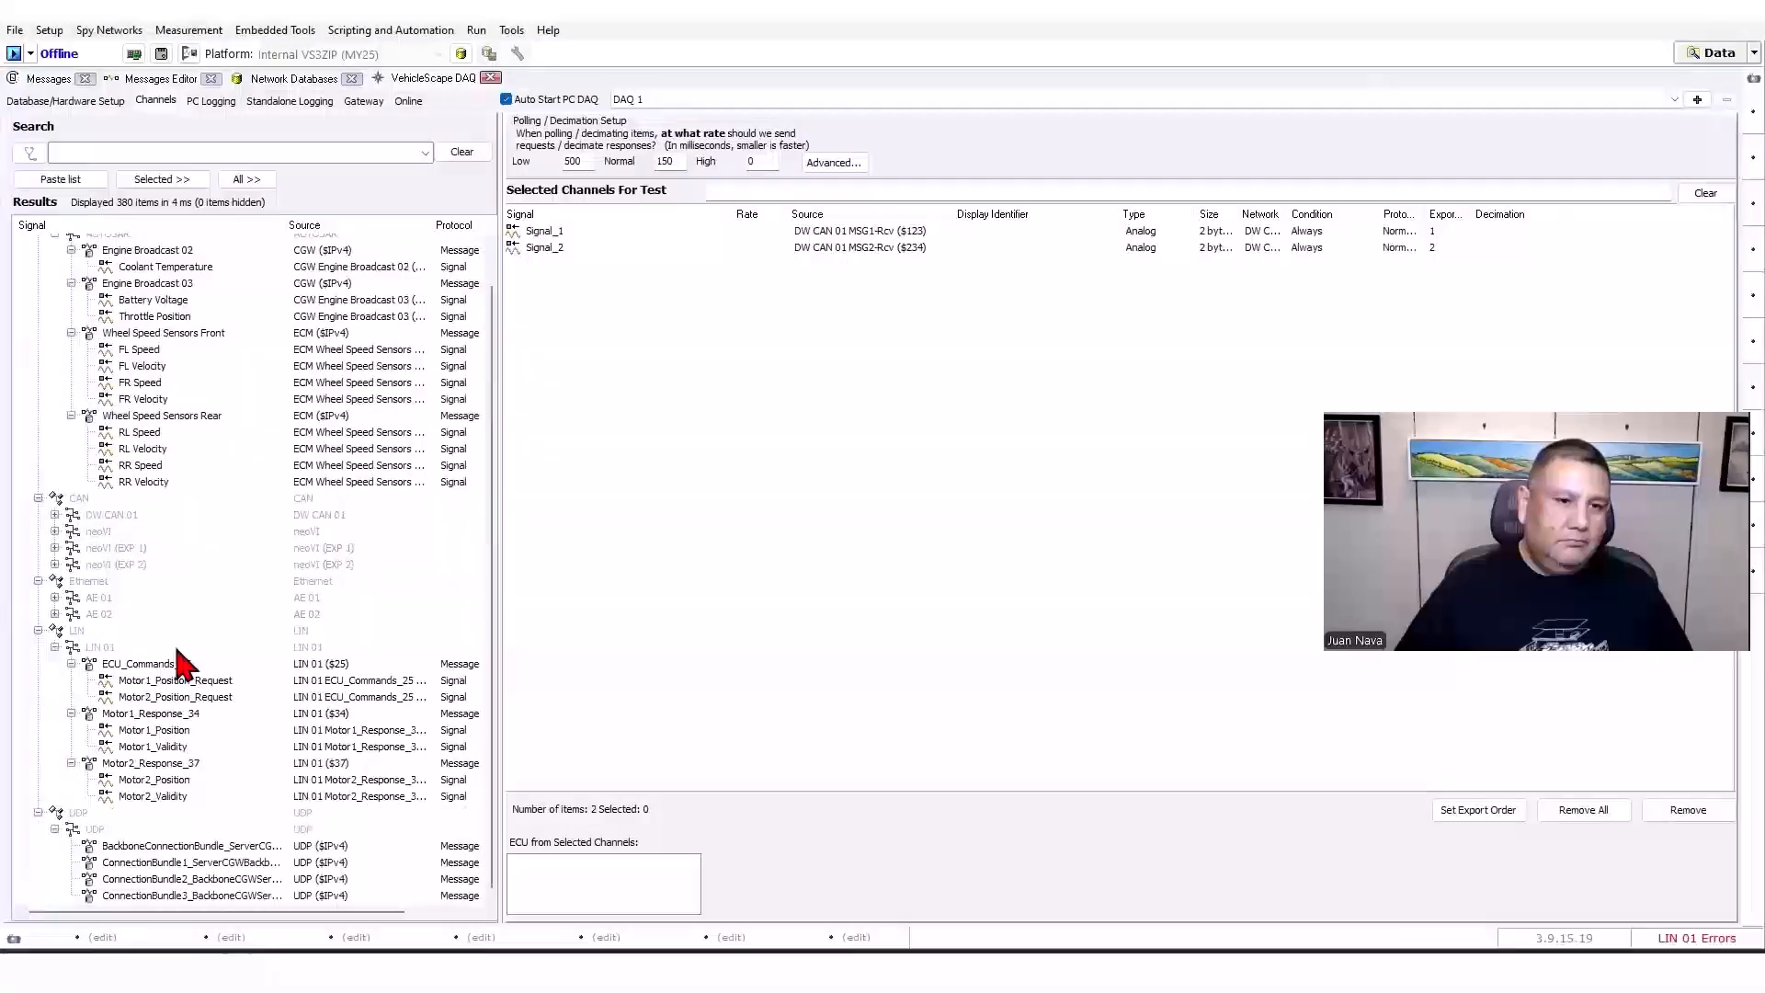
{"action": "left_click", "coordinate": [38, 802]}
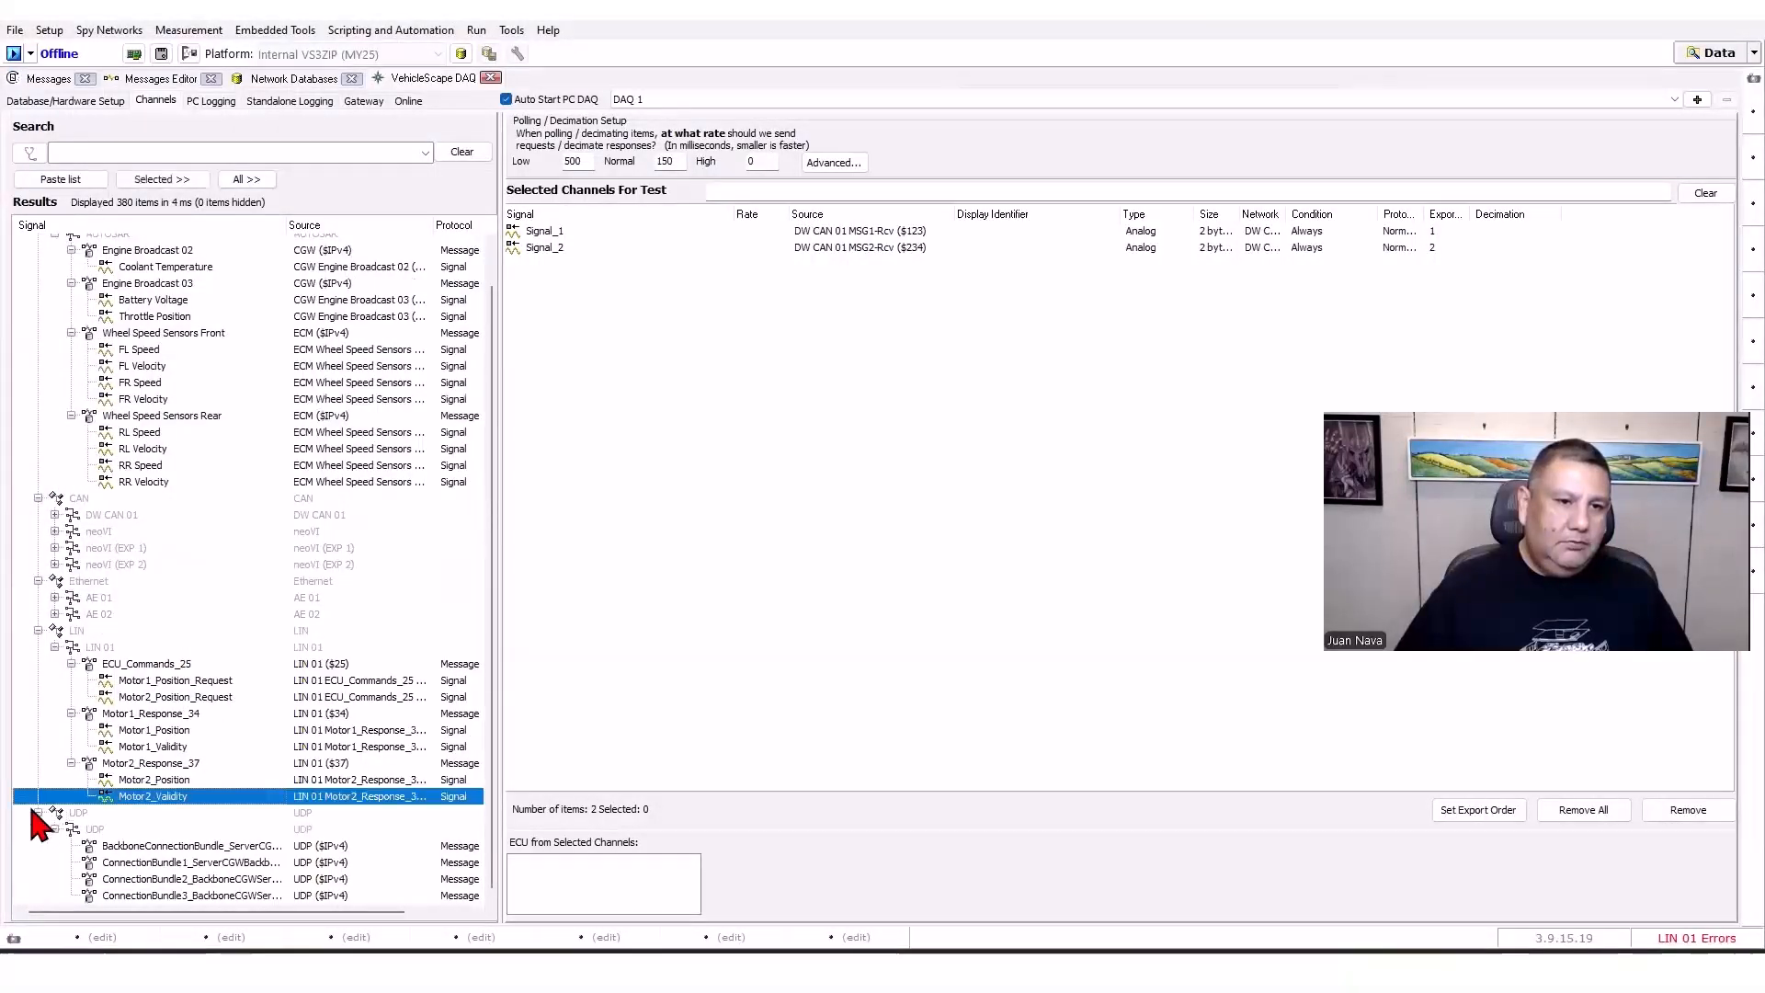
{"action": "left_click", "coordinate": [37, 813]}
Add Motor1_Position_Request and Motor2_Position_Request from ECU_Commands_25 on LIN 01 to the selected channels.
{"action": "left_click", "coordinate": [193, 723]}
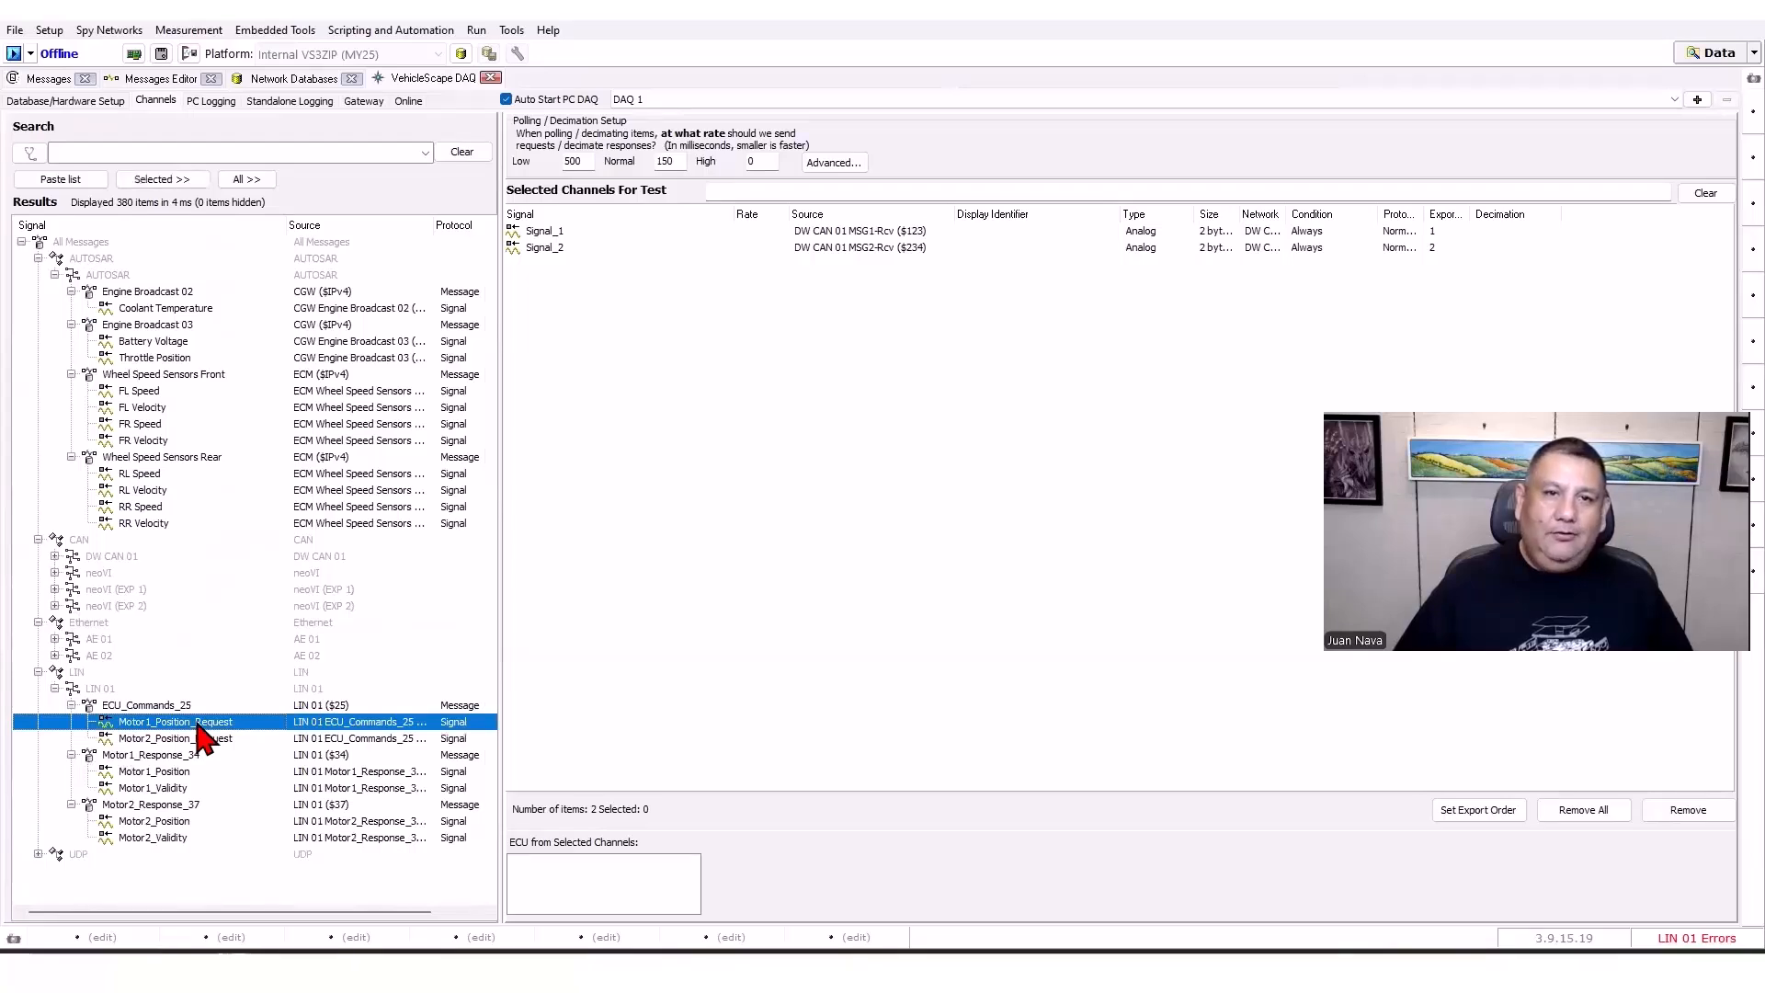
{"action": "double_click", "coordinate": [197, 725]}
{"action": "double_click", "coordinate": [201, 740]}
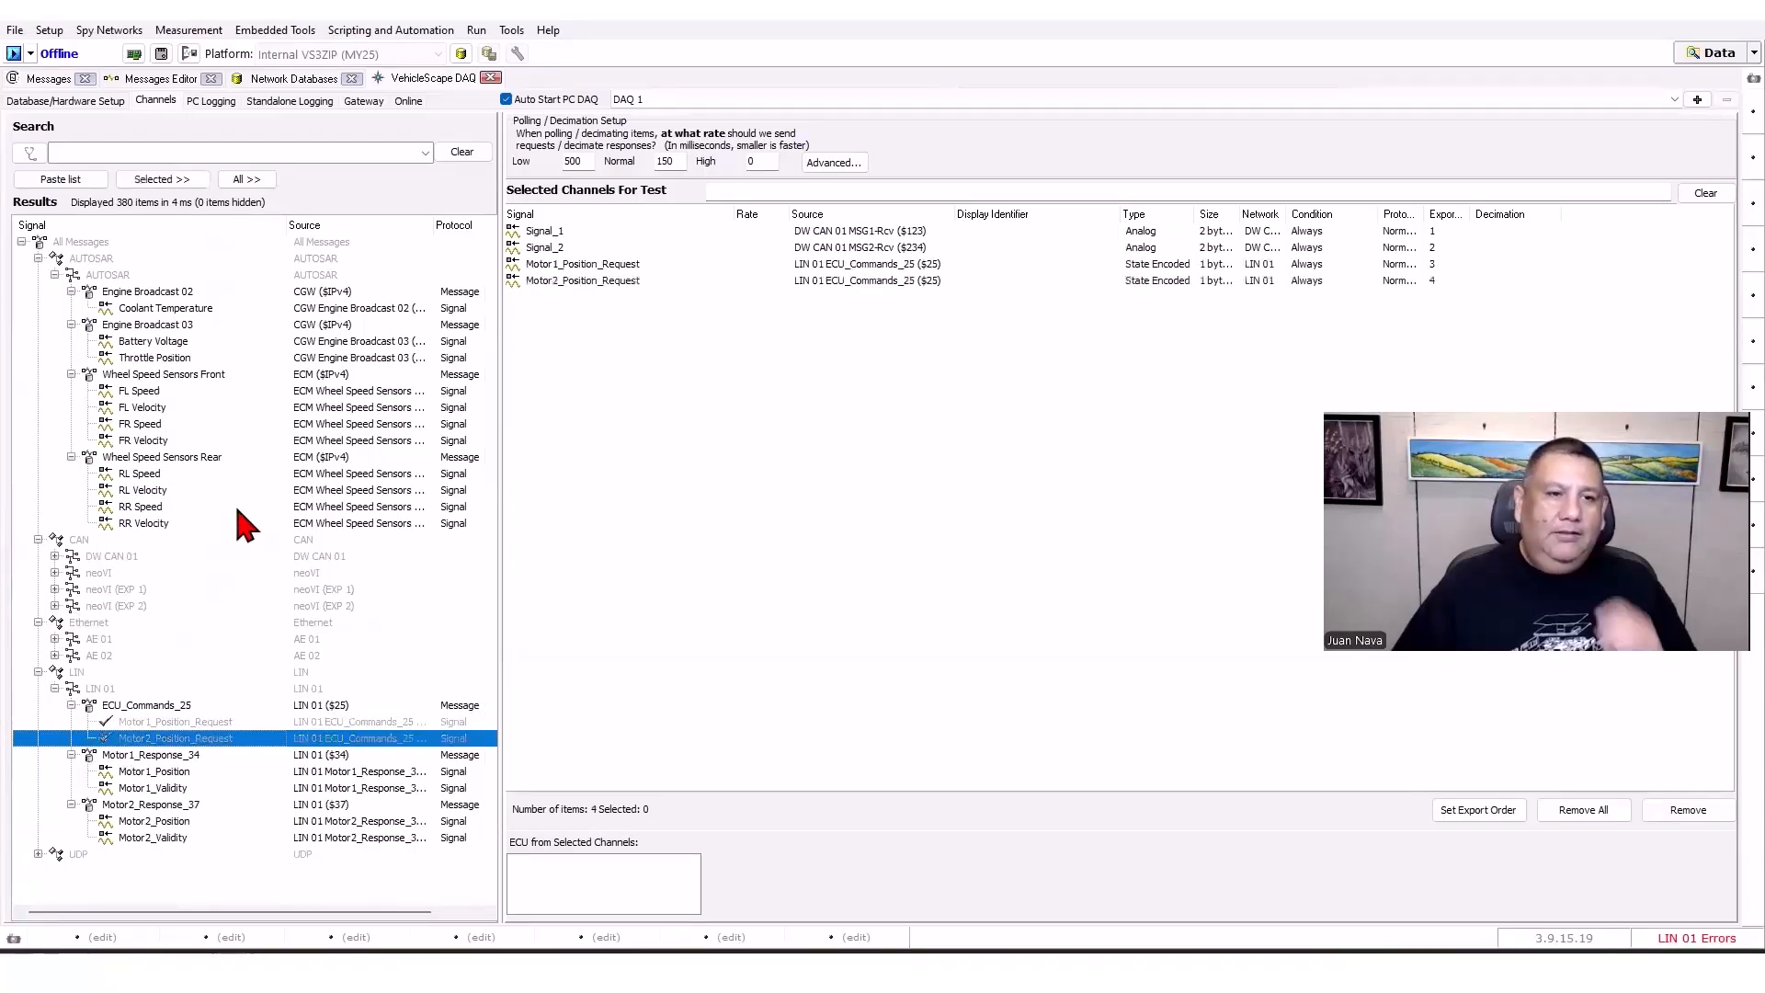
Search the channels for battery and check in the captured messages which network carries the Battery Voltage signal.
{"action": "left_click", "coordinate": [158, 179]}
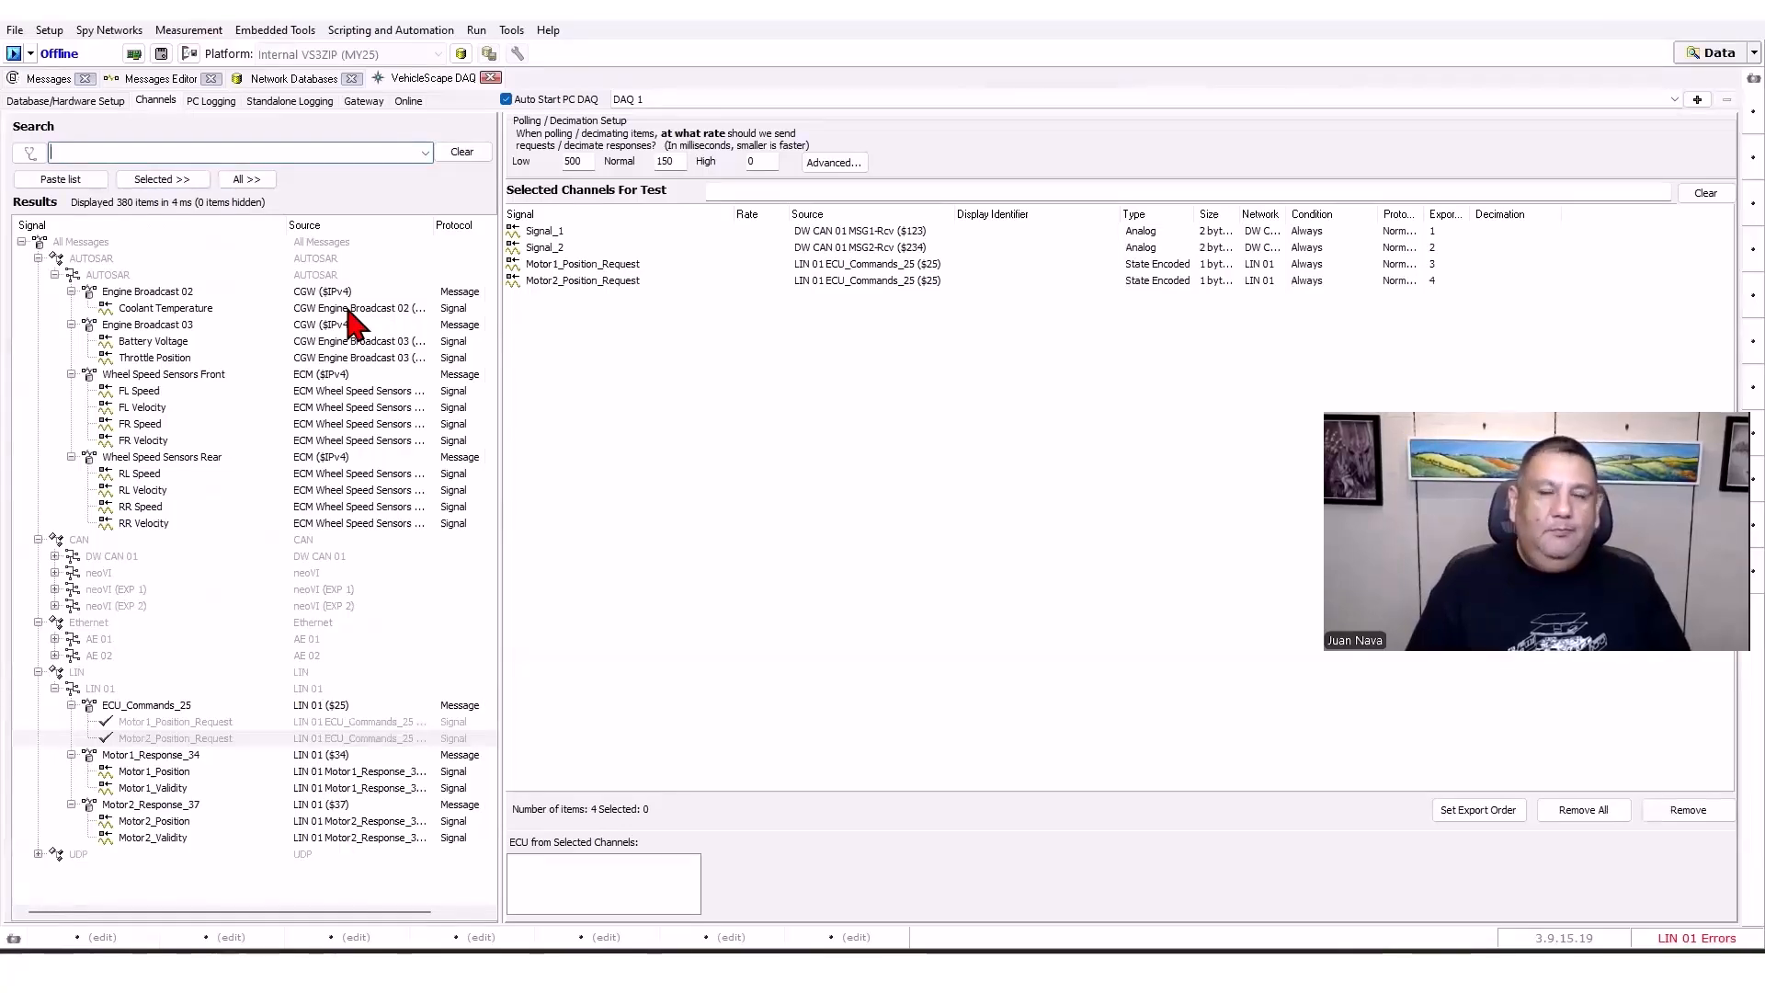
{"action": "type", "text": "ba"}
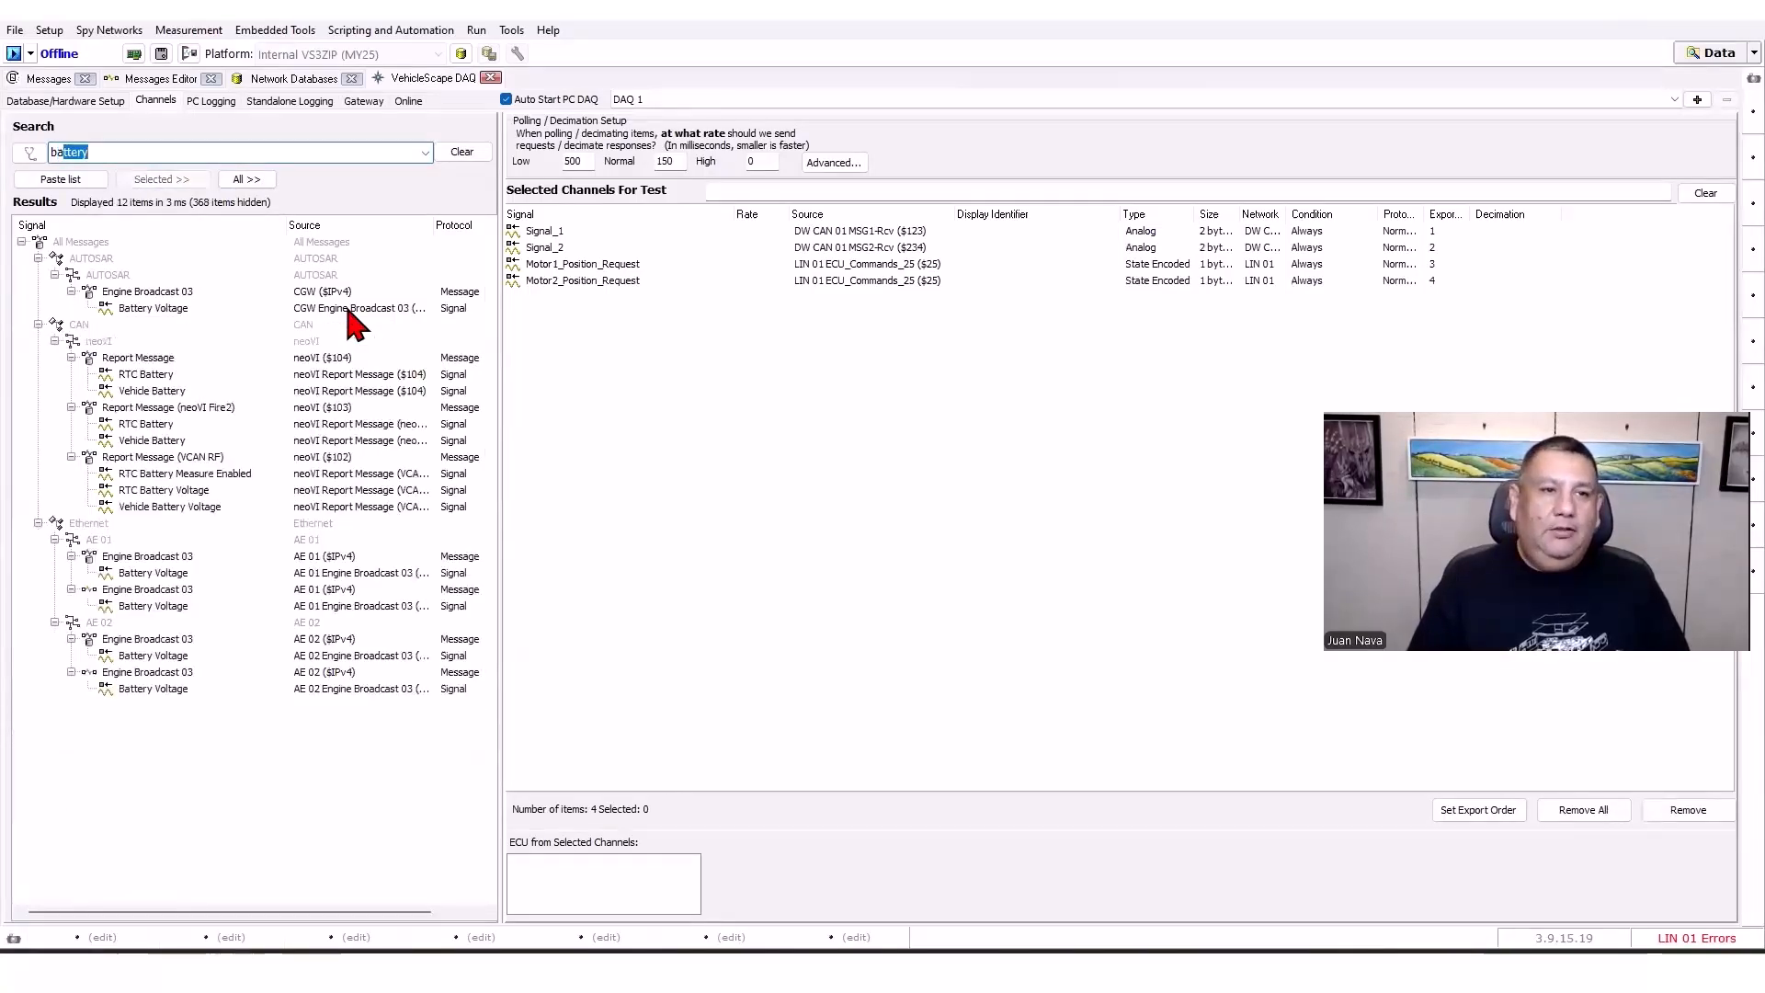
{"action": "type", "text": "ttery"}
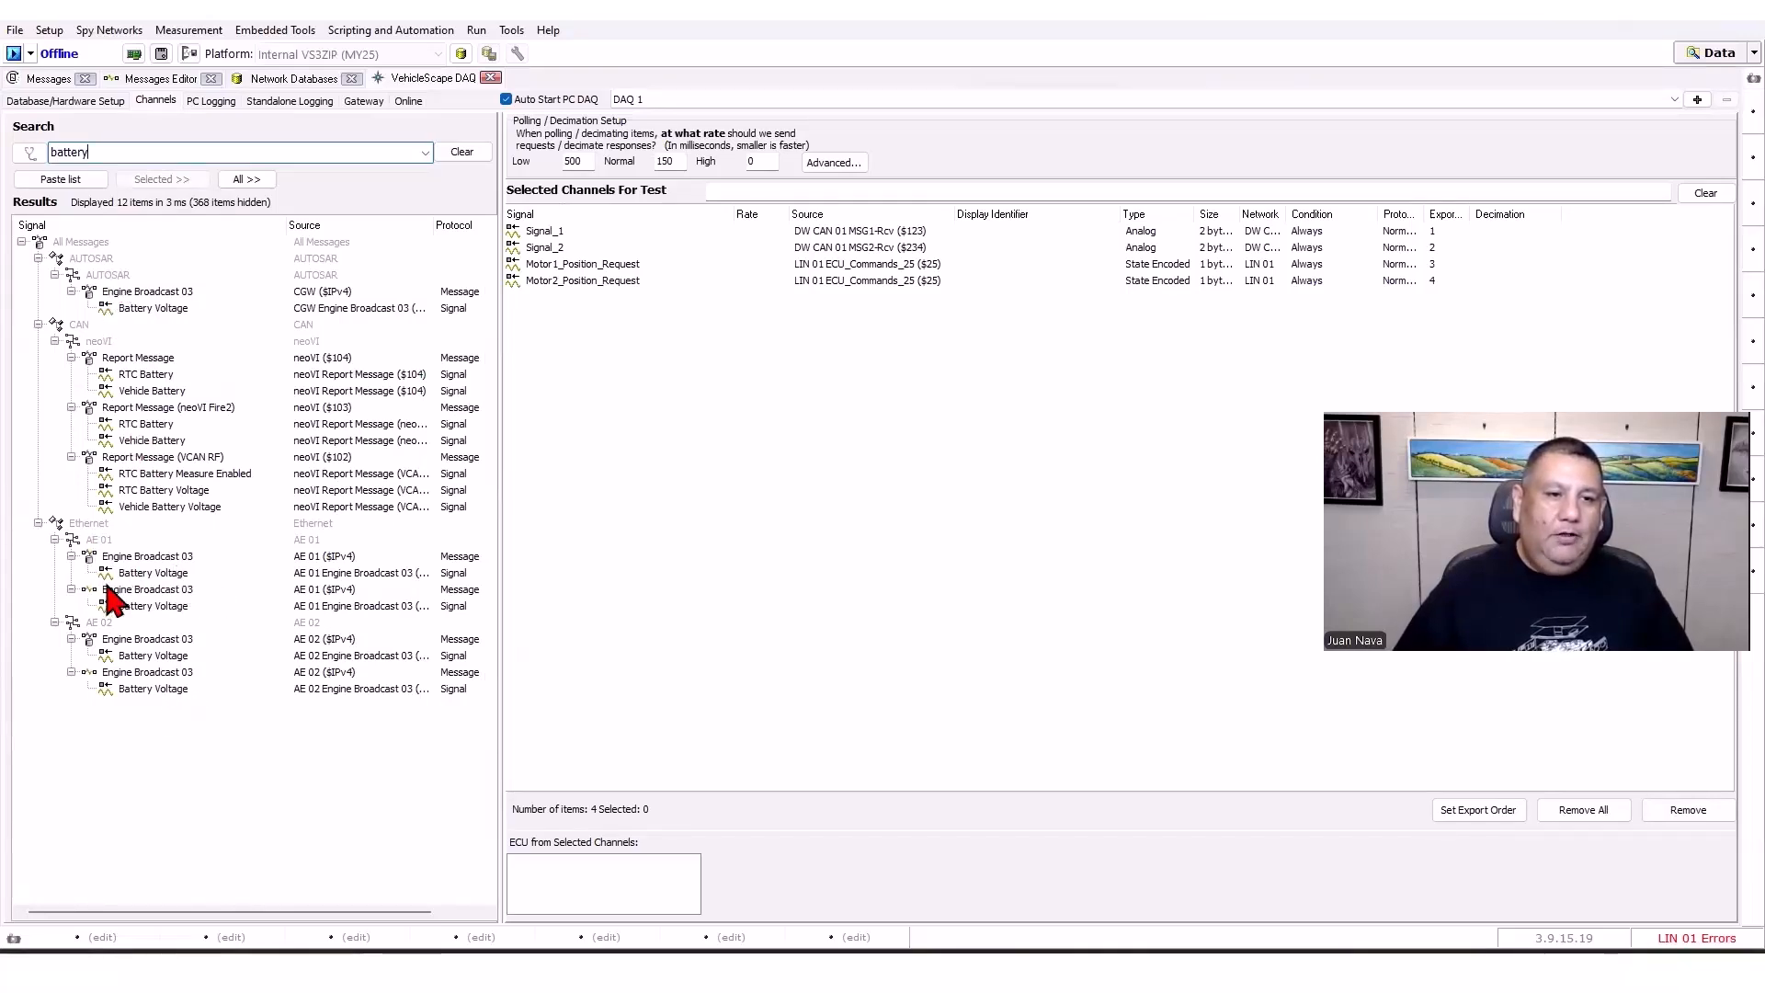
{"action": "left_click", "coordinate": [46, 78]}
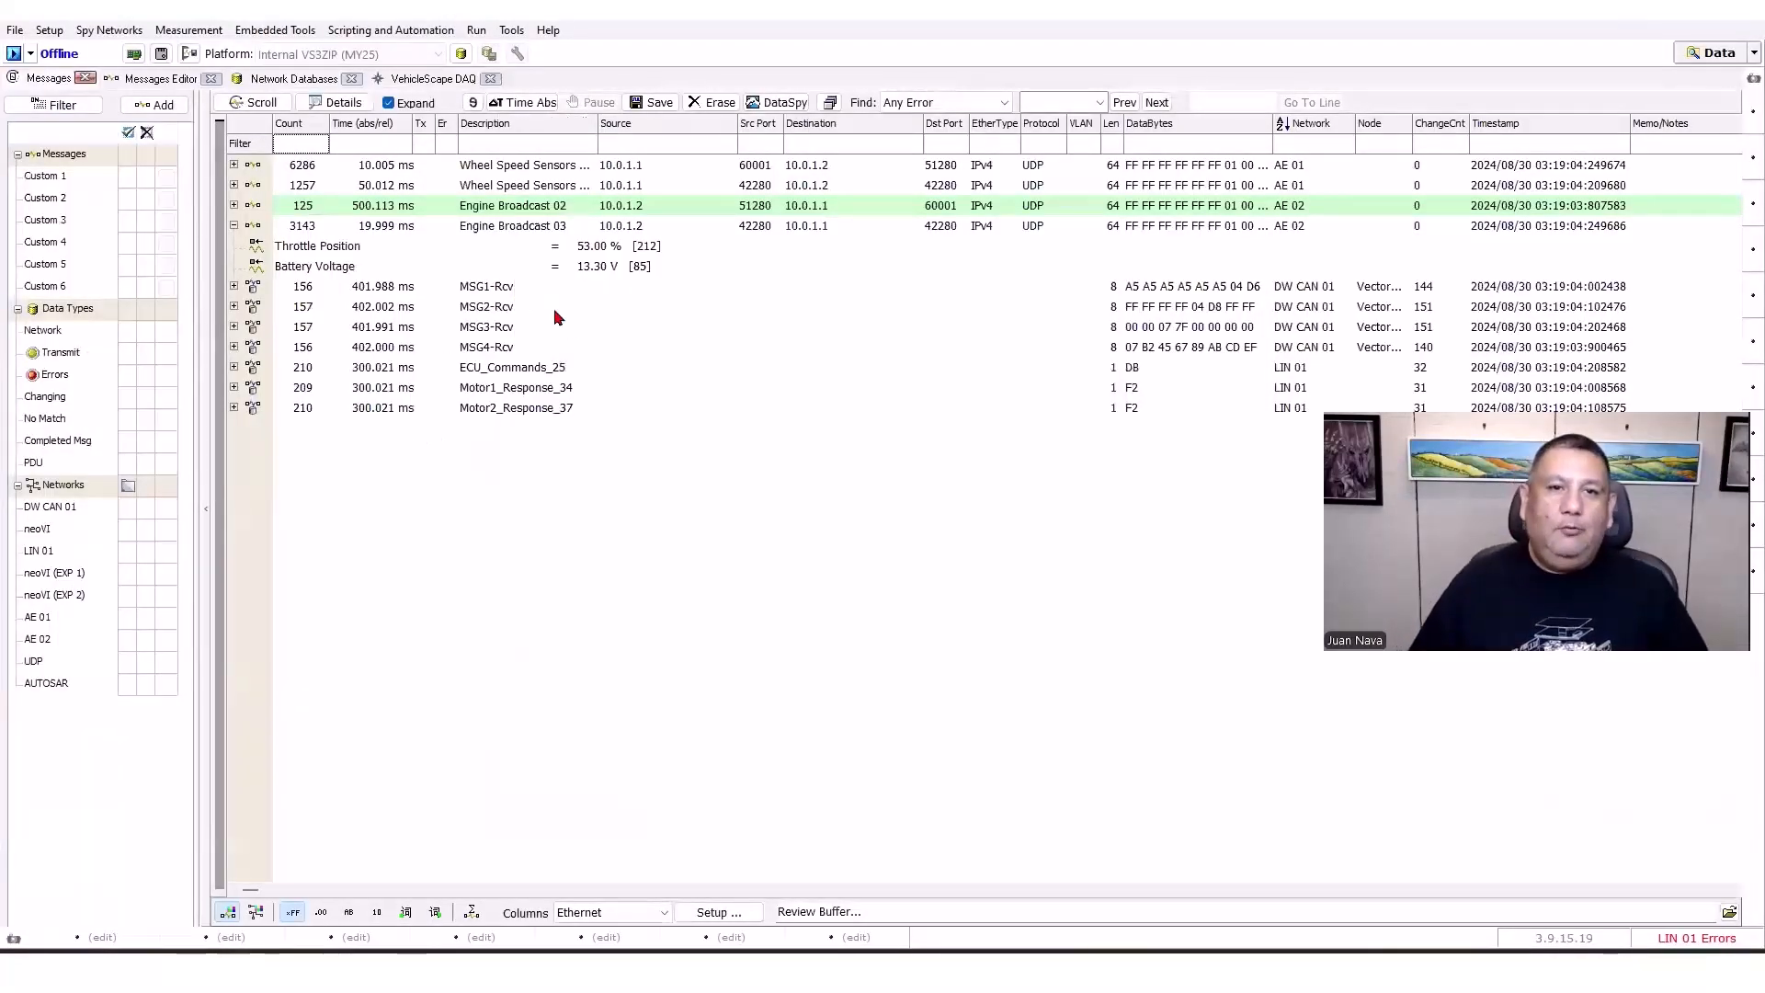
{"action": "left_click", "coordinate": [299, 270]}
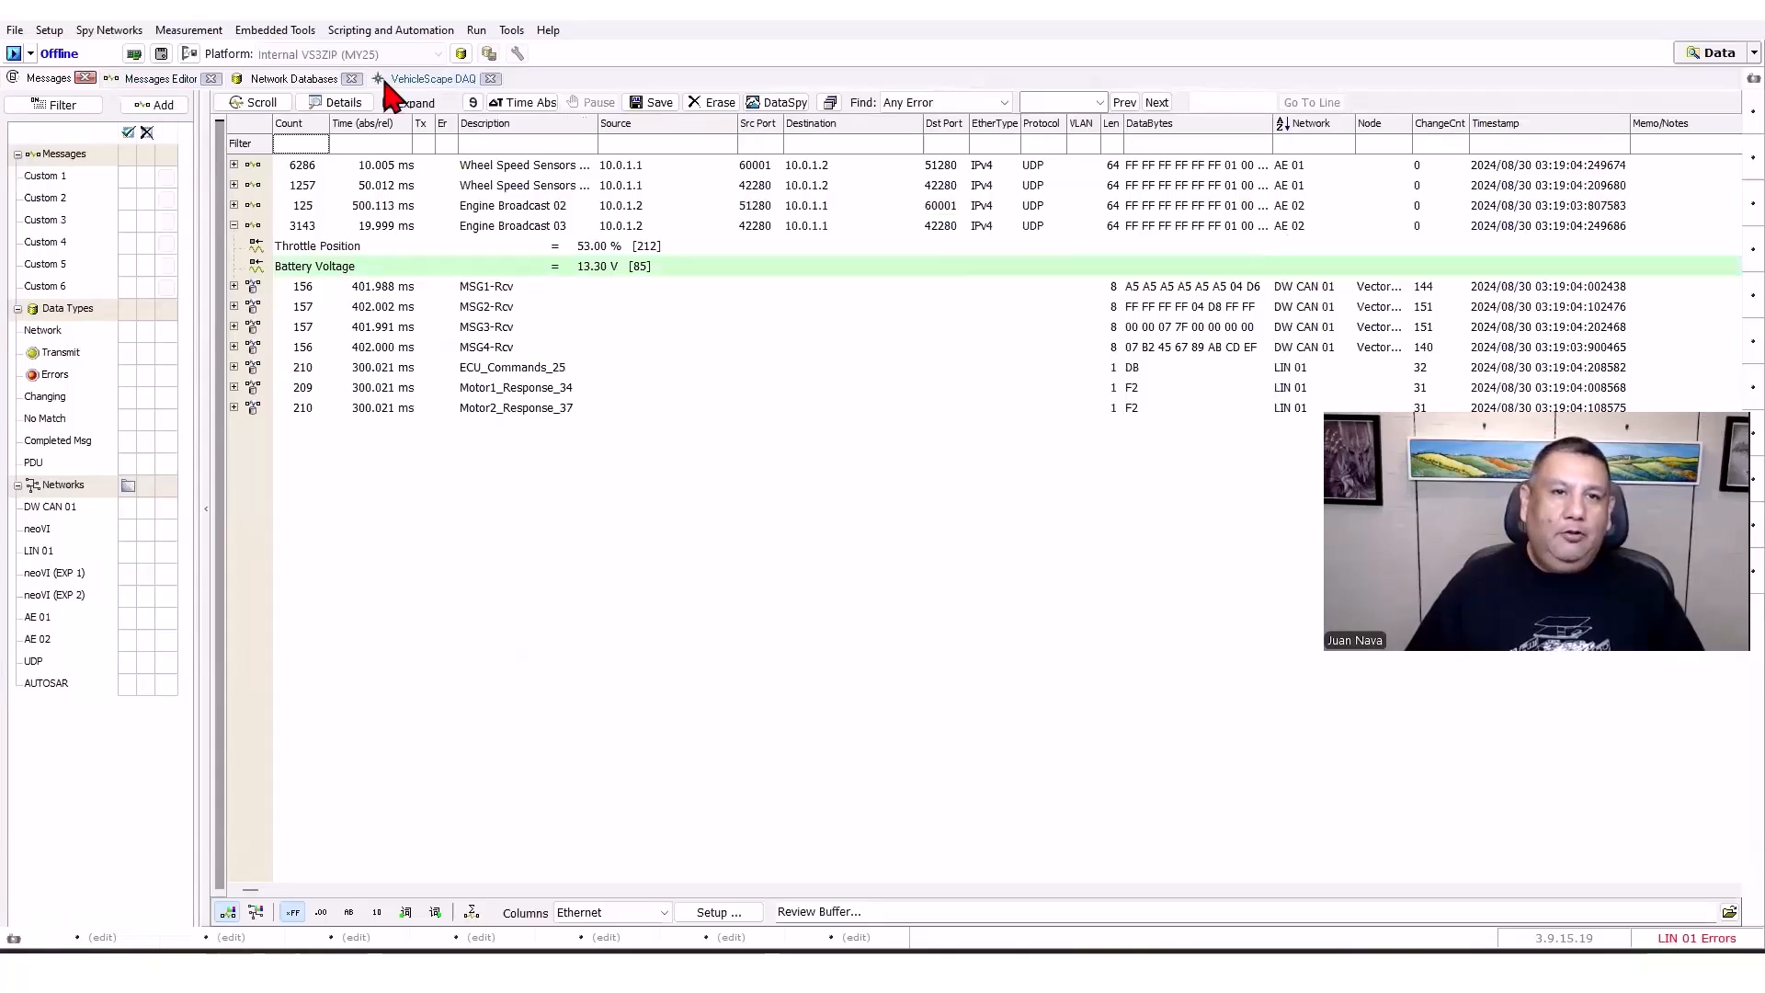
Add both Battery Voltage signals of Engine Broadcast 03 on AE 02 to the selected DAQ channels.
{"action": "left_click", "coordinate": [432, 78]}
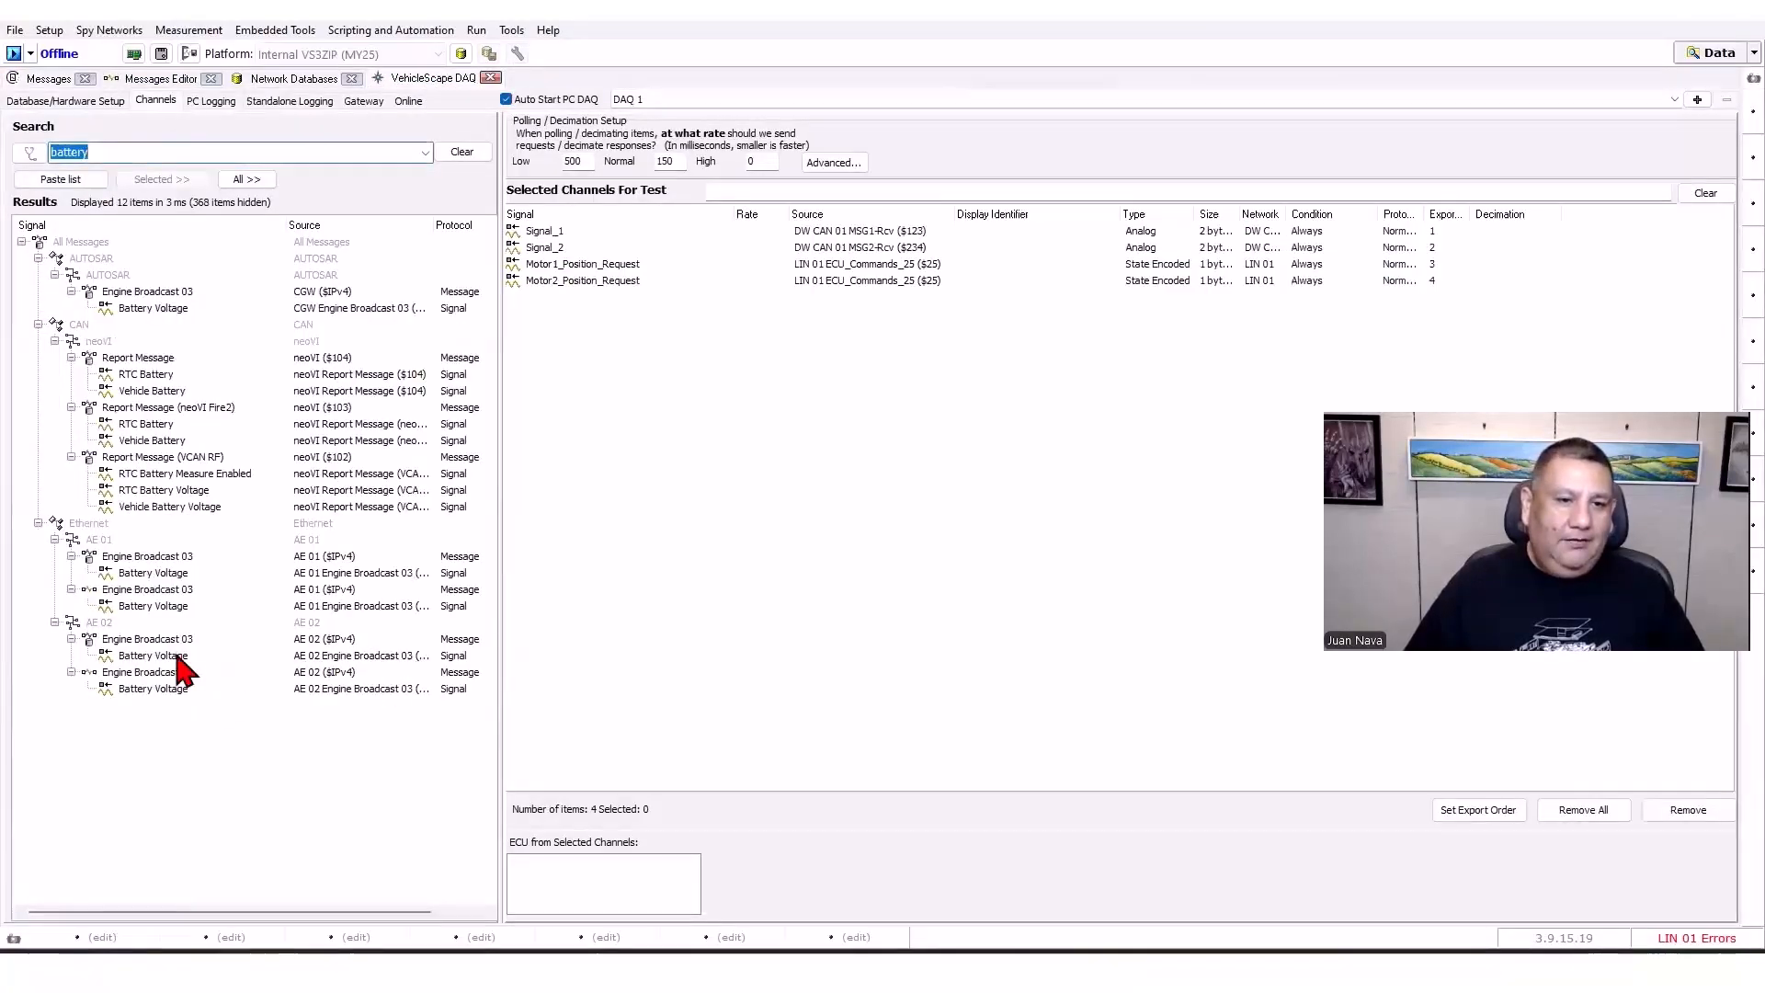
{"action": "left_click", "coordinate": [99, 623]}
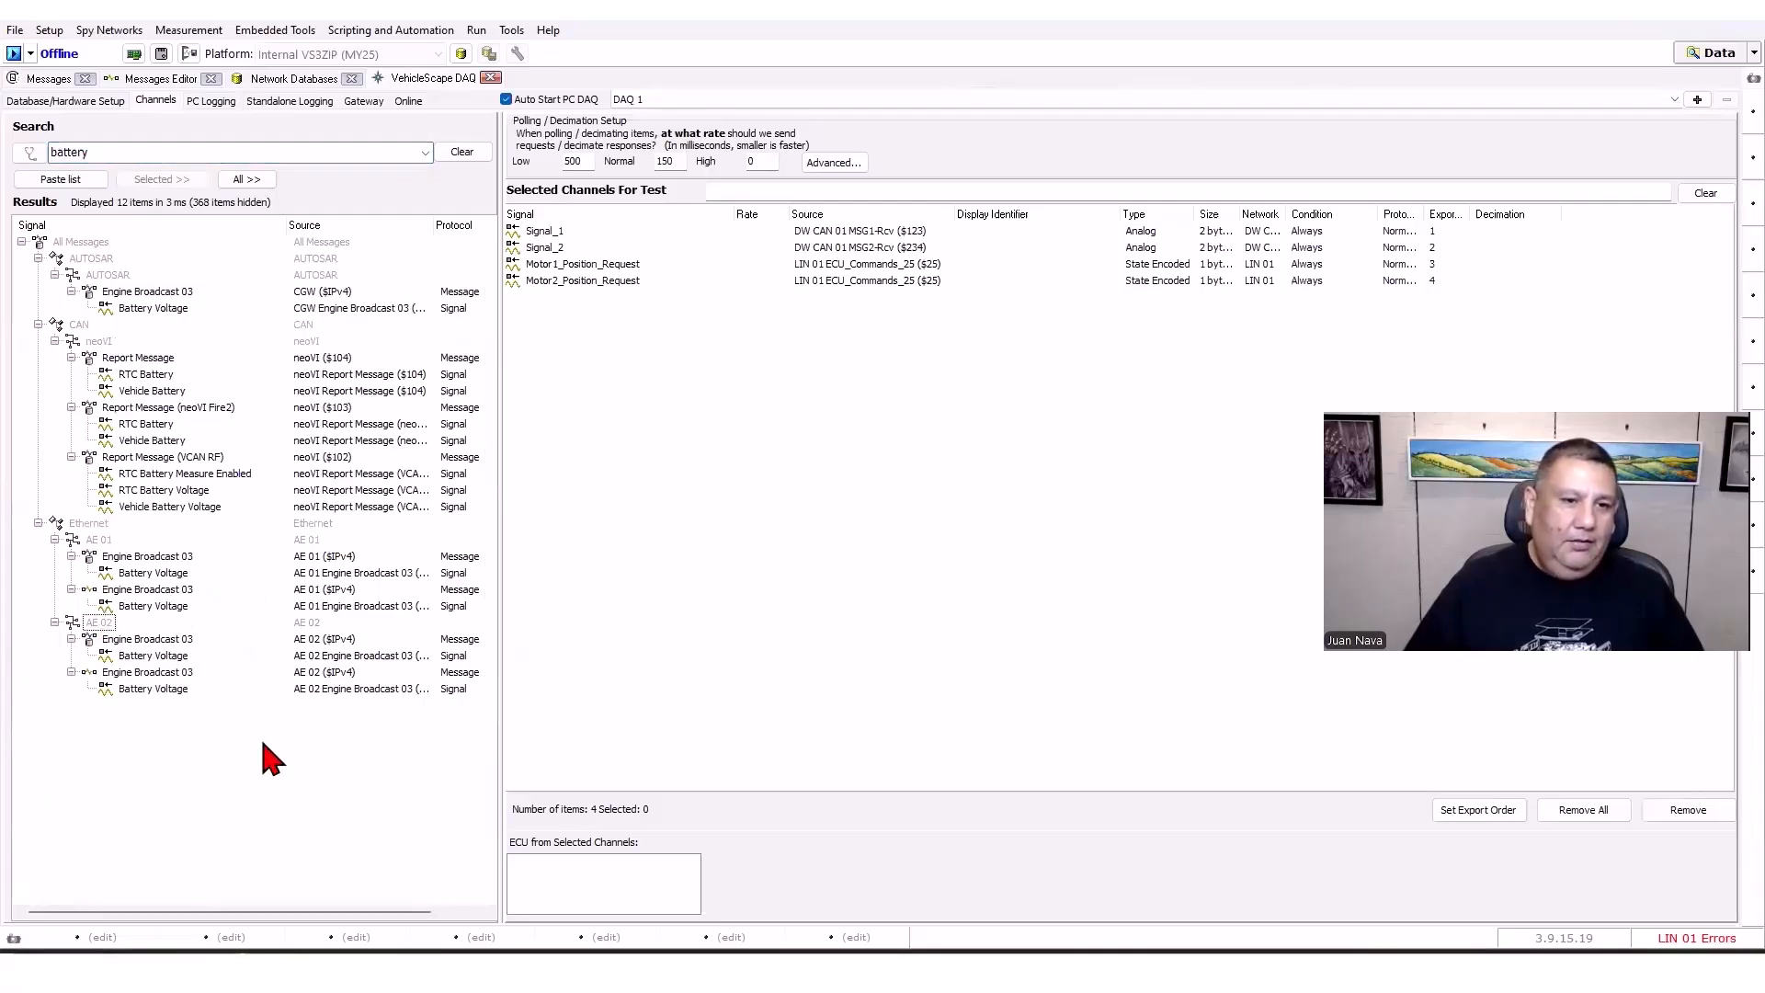
{"action": "double_click", "coordinate": [165, 655]}
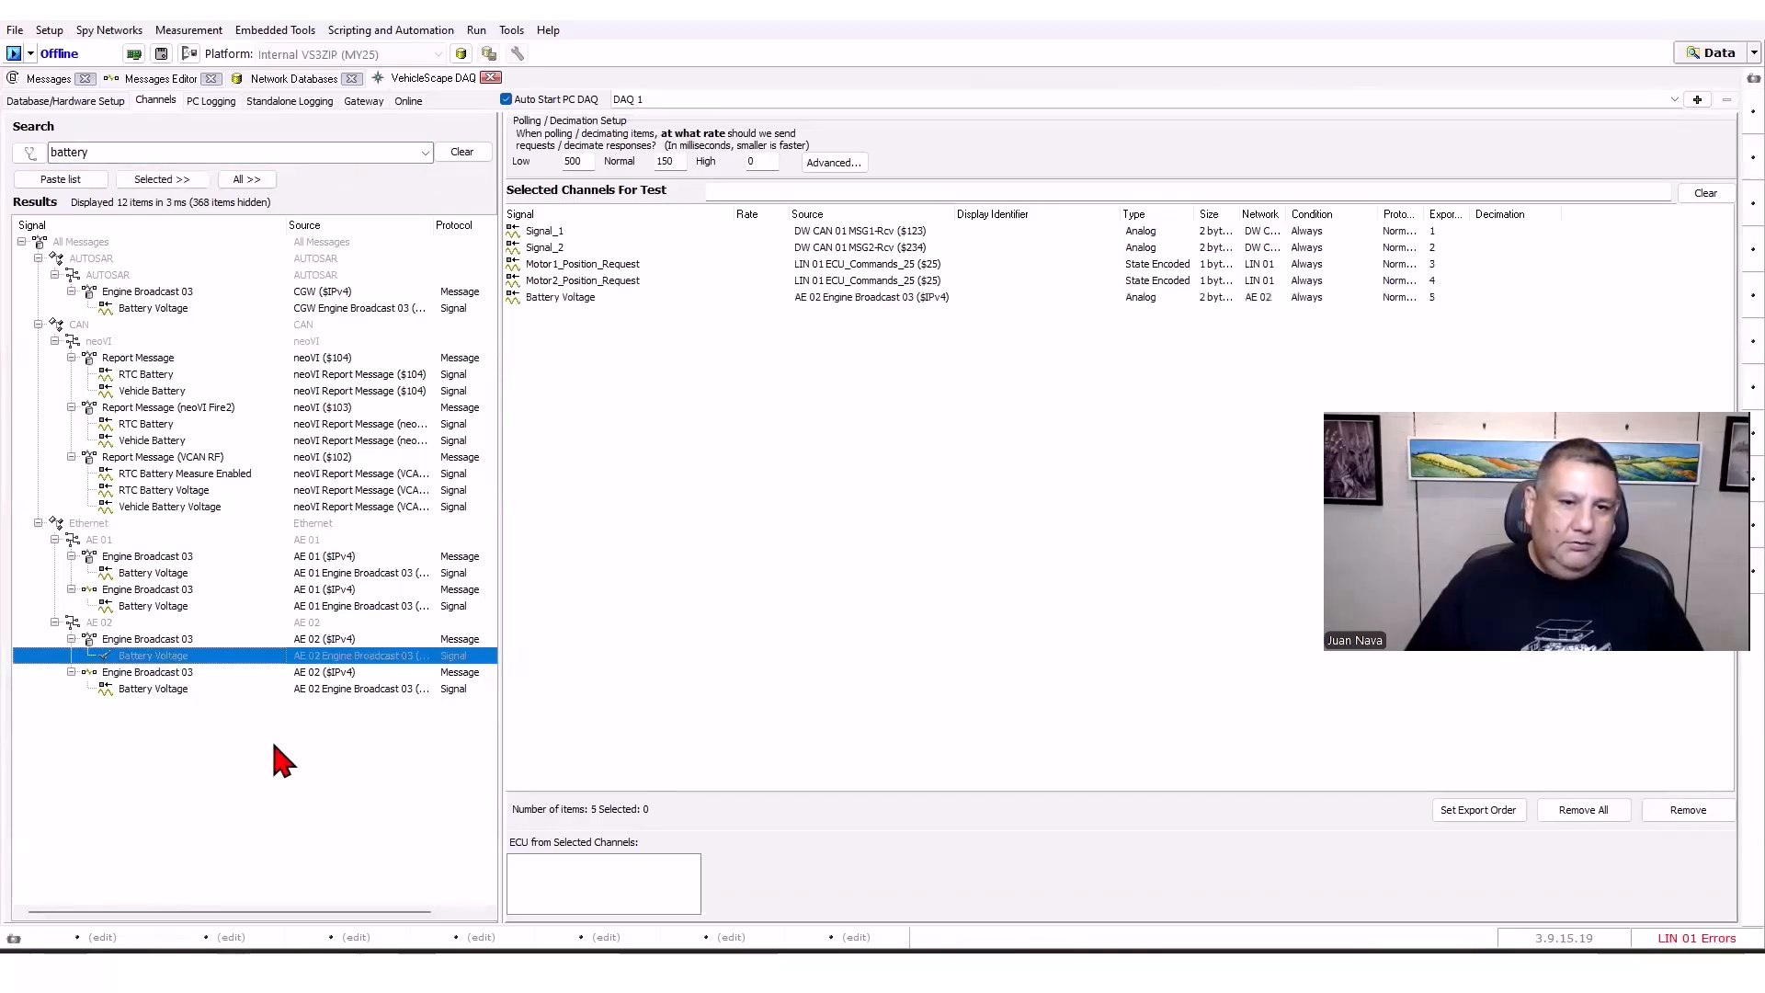
{"action": "double_click", "coordinate": [184, 690]}
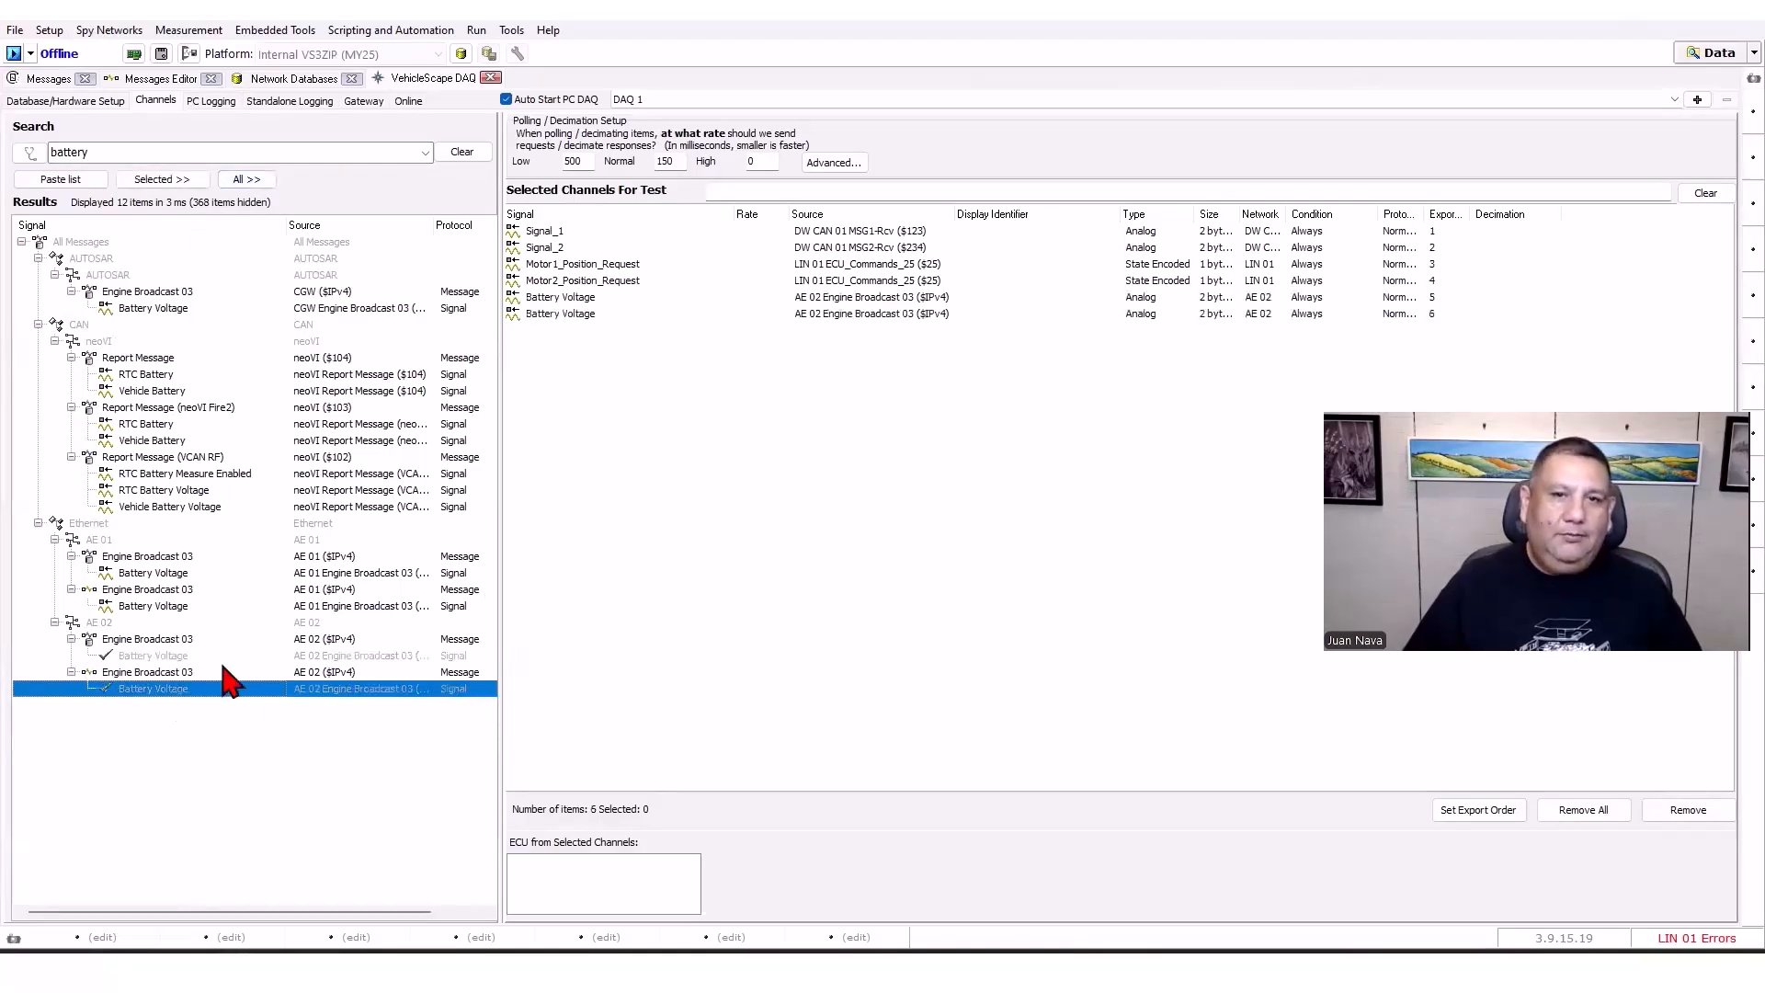
Run the DAQ online and check the live values of both Battery Voltage channels, widening the Source column to read the messages.
{"action": "left_click", "coordinate": [408, 102]}
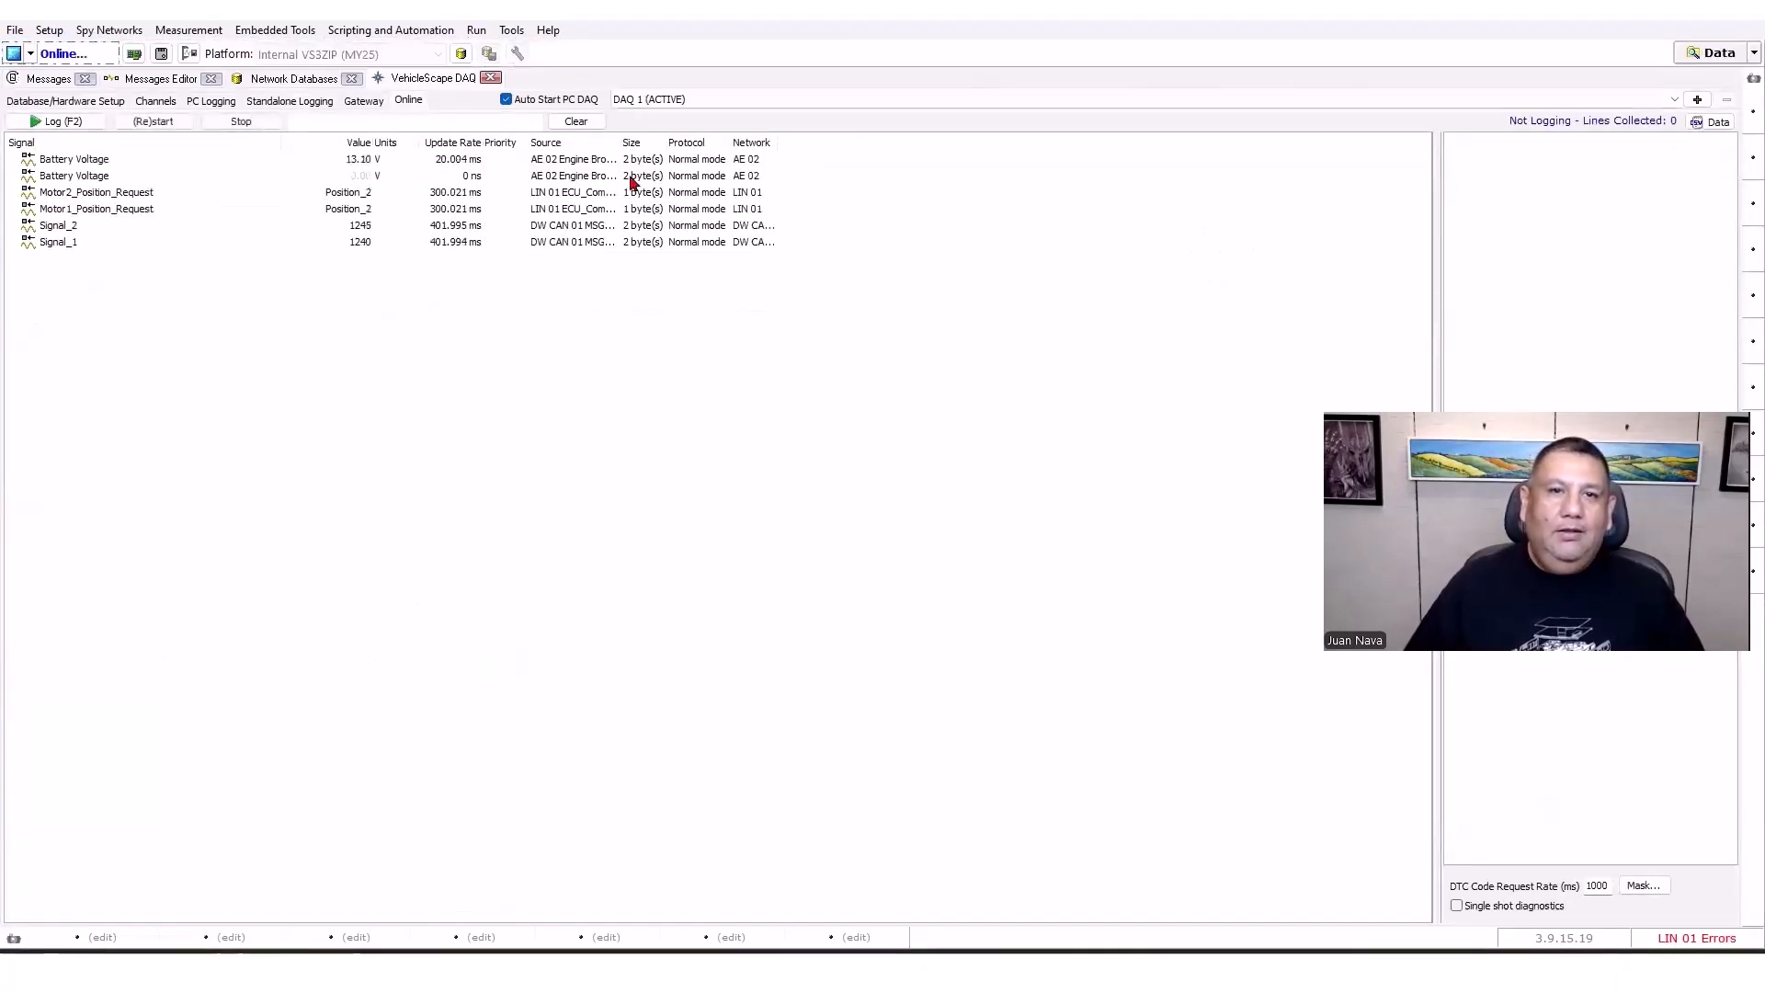
{"action": "left_click", "coordinate": [464, 176]}
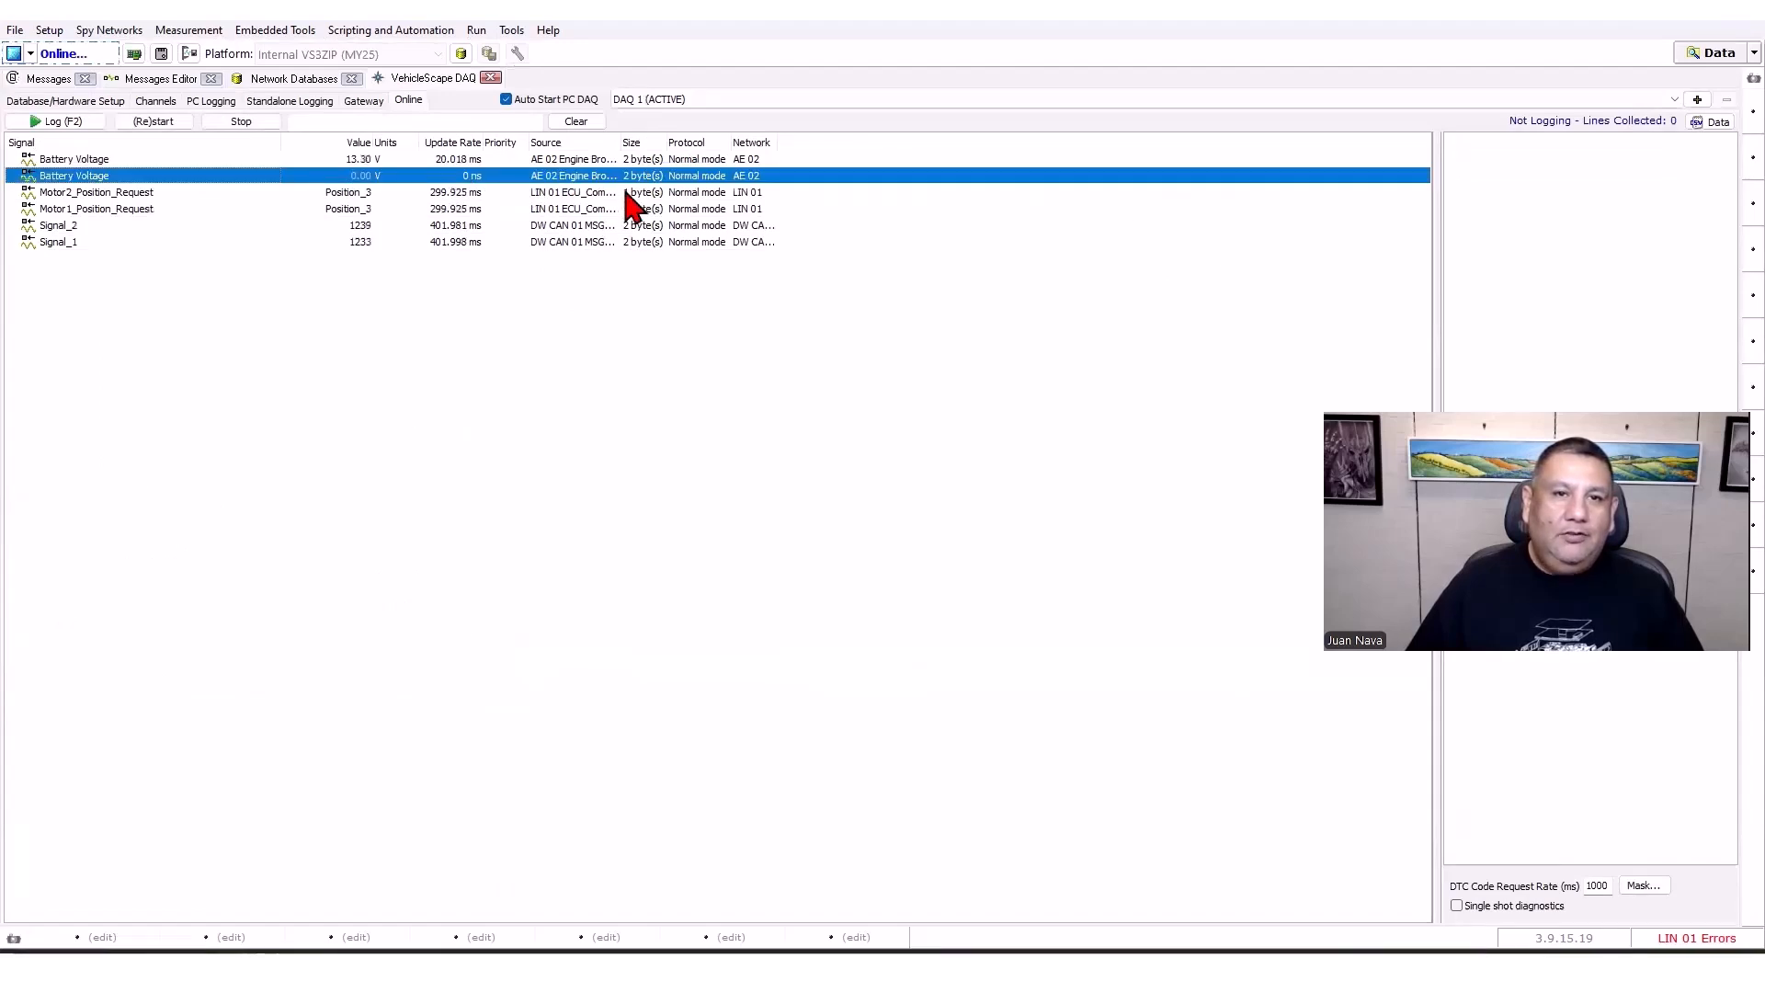
{"action": "left_click_drag", "start_coordinate": [620, 144], "coordinate": [727, 144]}
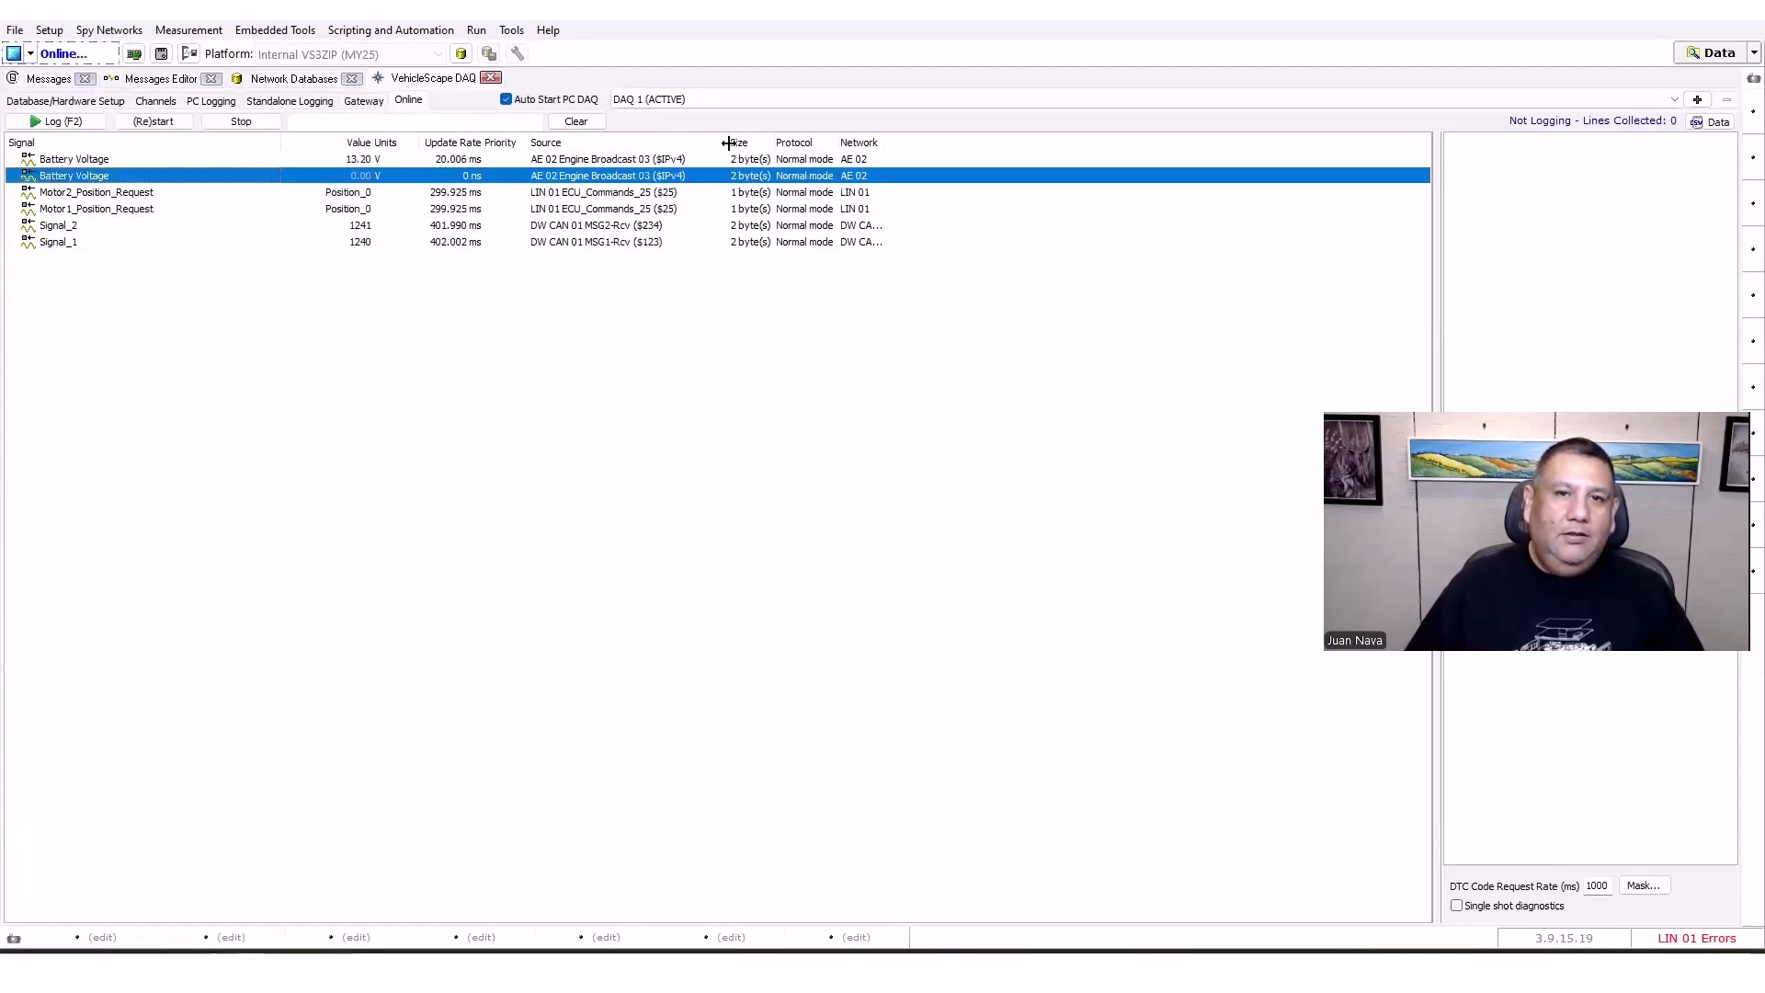
{"action": "left_click", "coordinate": [362, 243]}
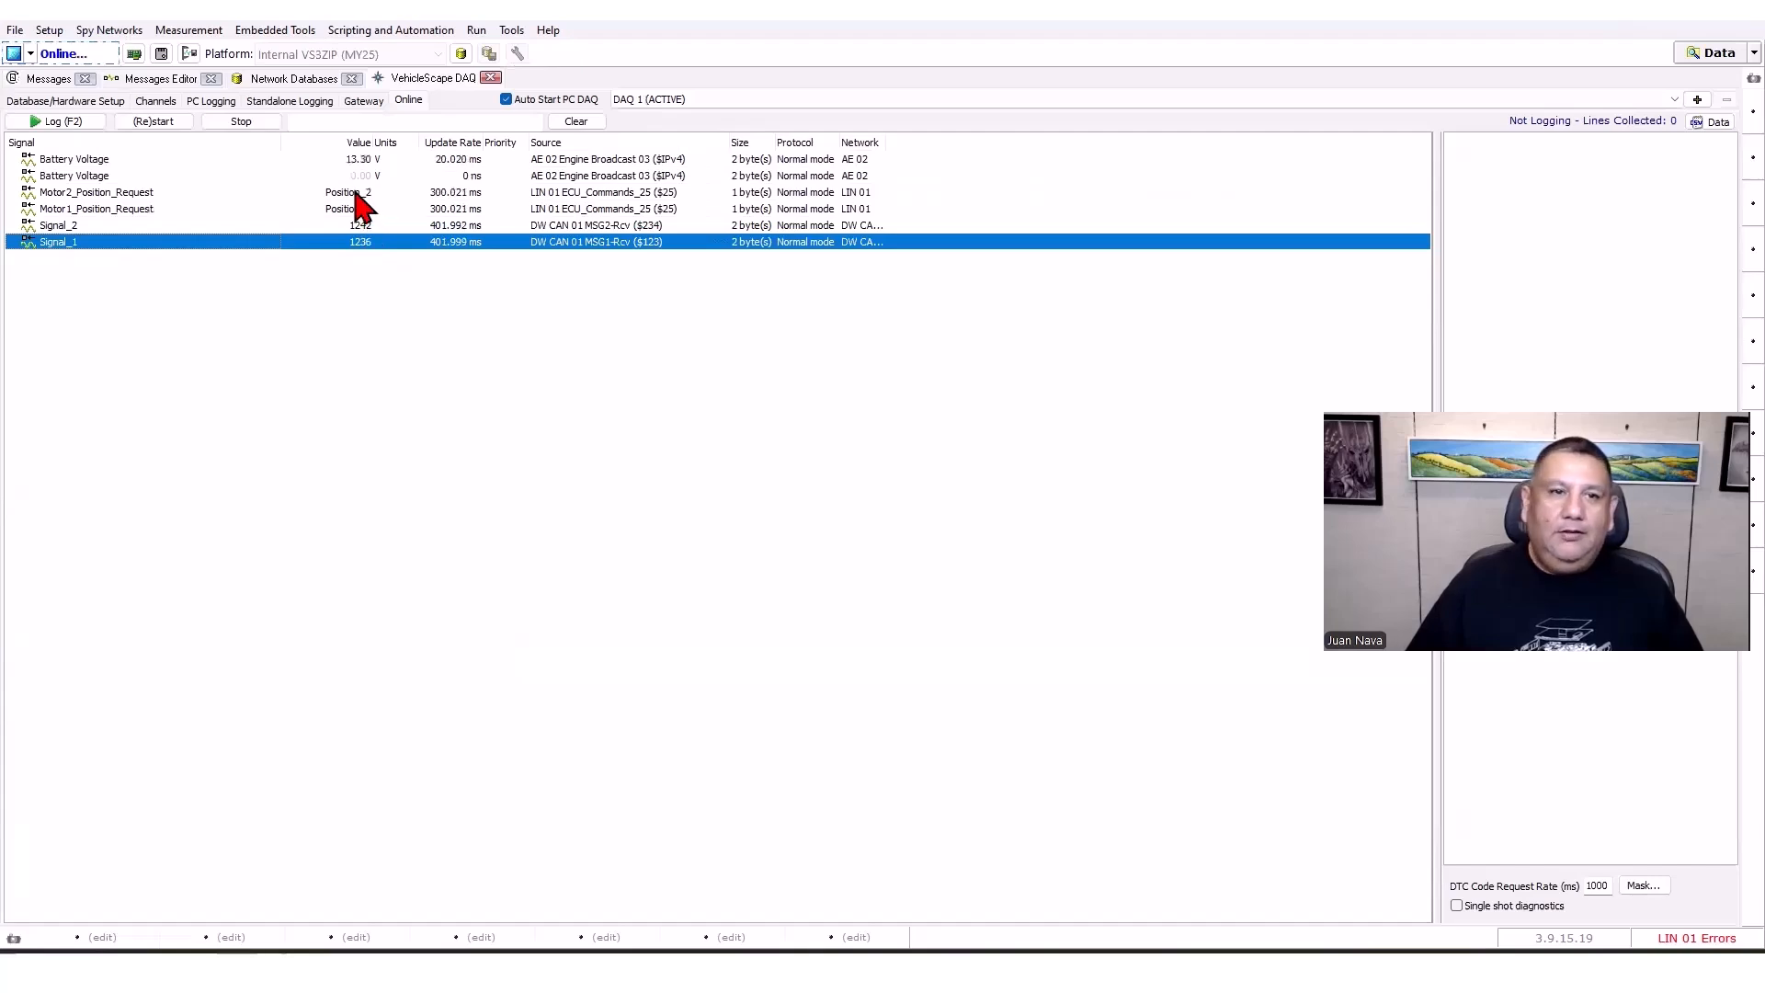
{"action": "left_click", "coordinate": [358, 177]}
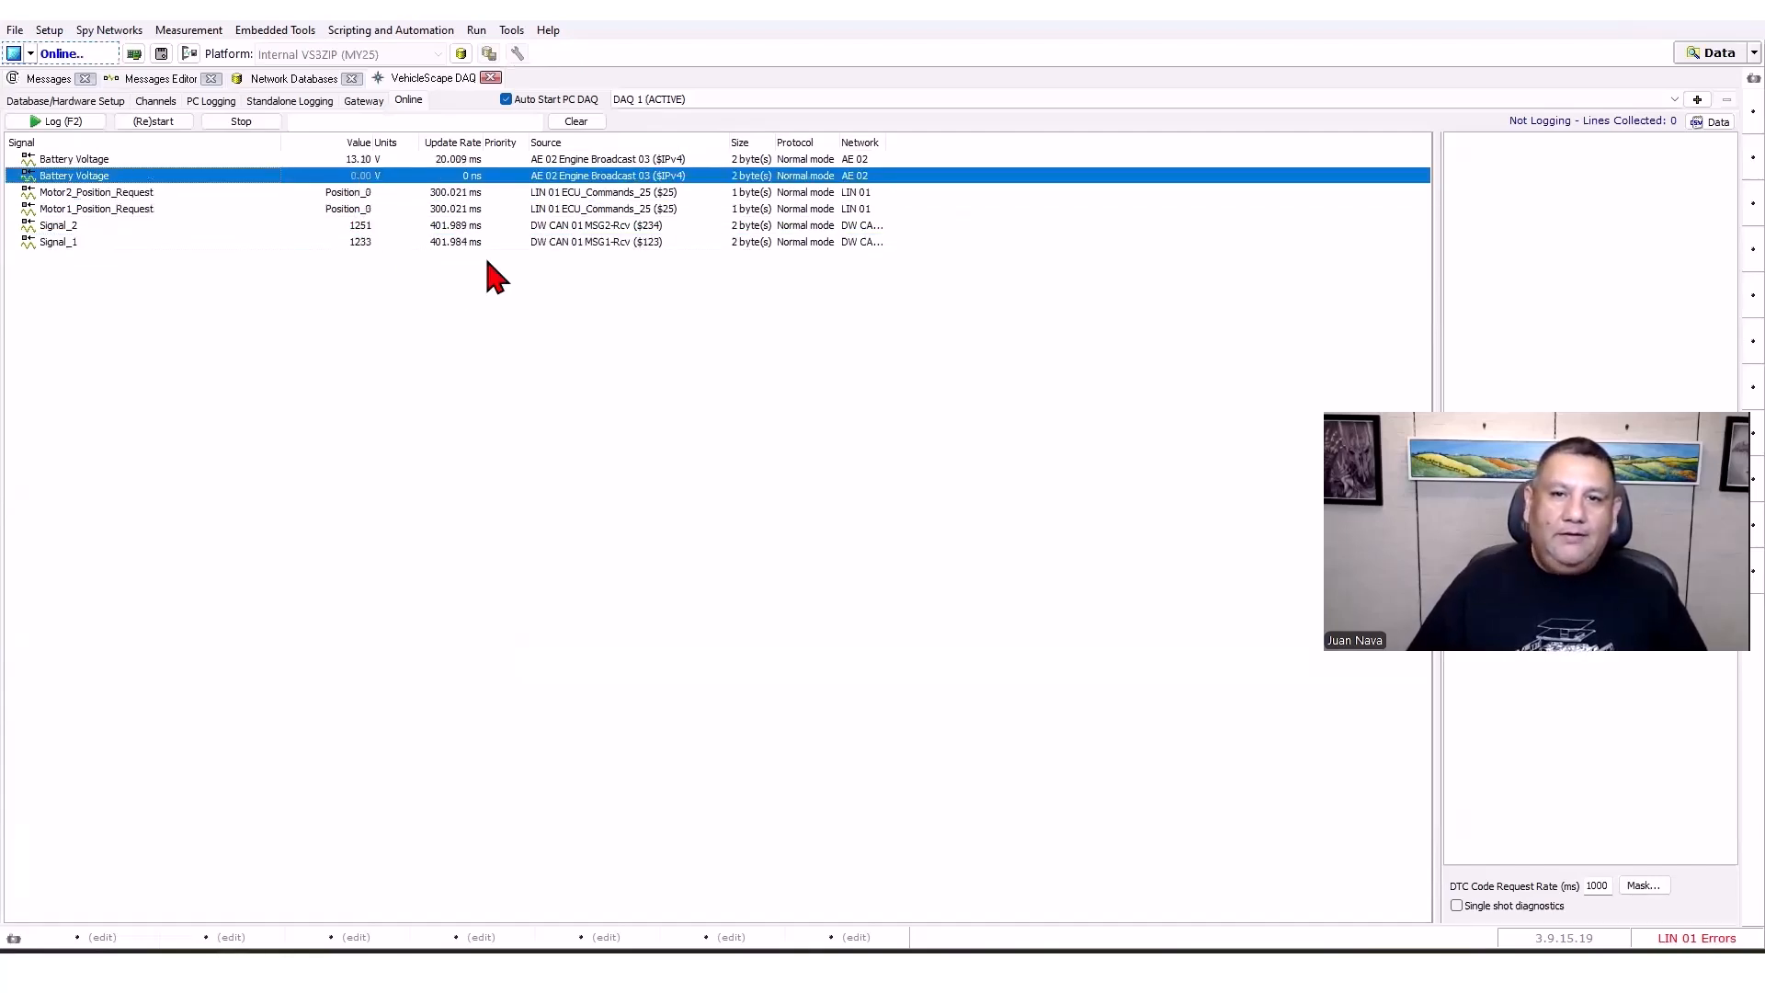
Stop the online session and remove the first Battery Voltage entry from the selected DAQ channels.
{"action": "left_click", "coordinate": [14, 54]}
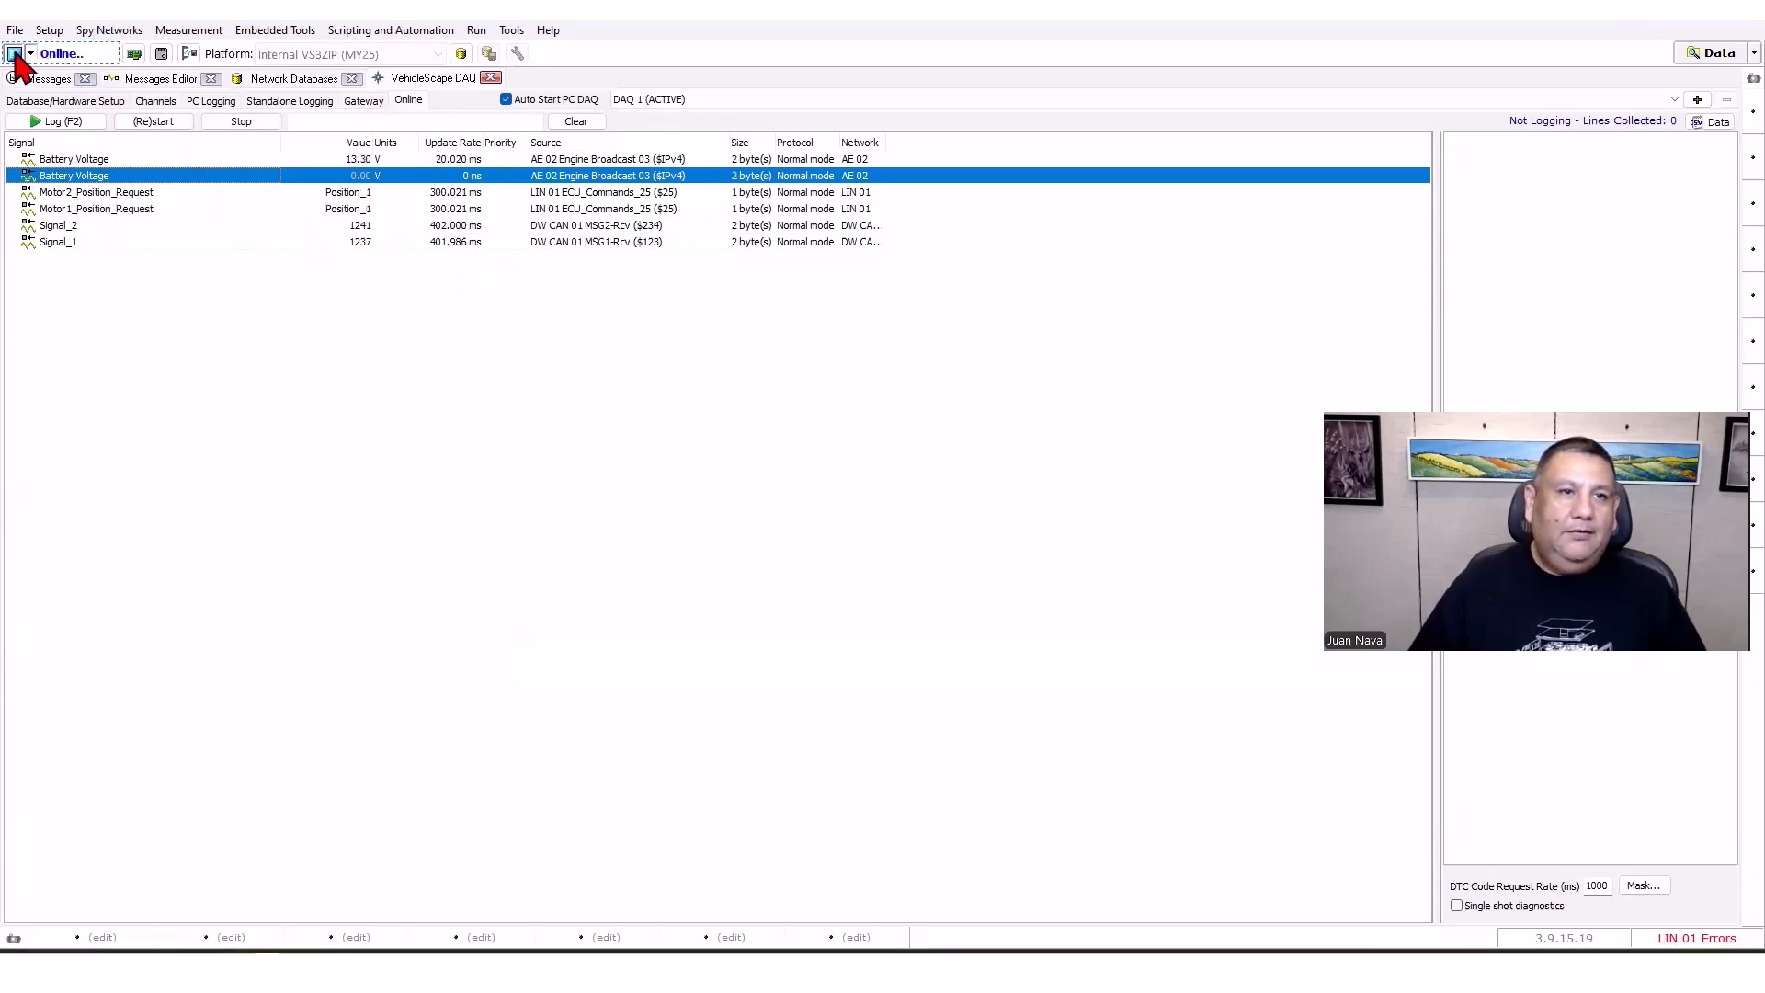
{"action": "left_click", "coordinate": [155, 101]}
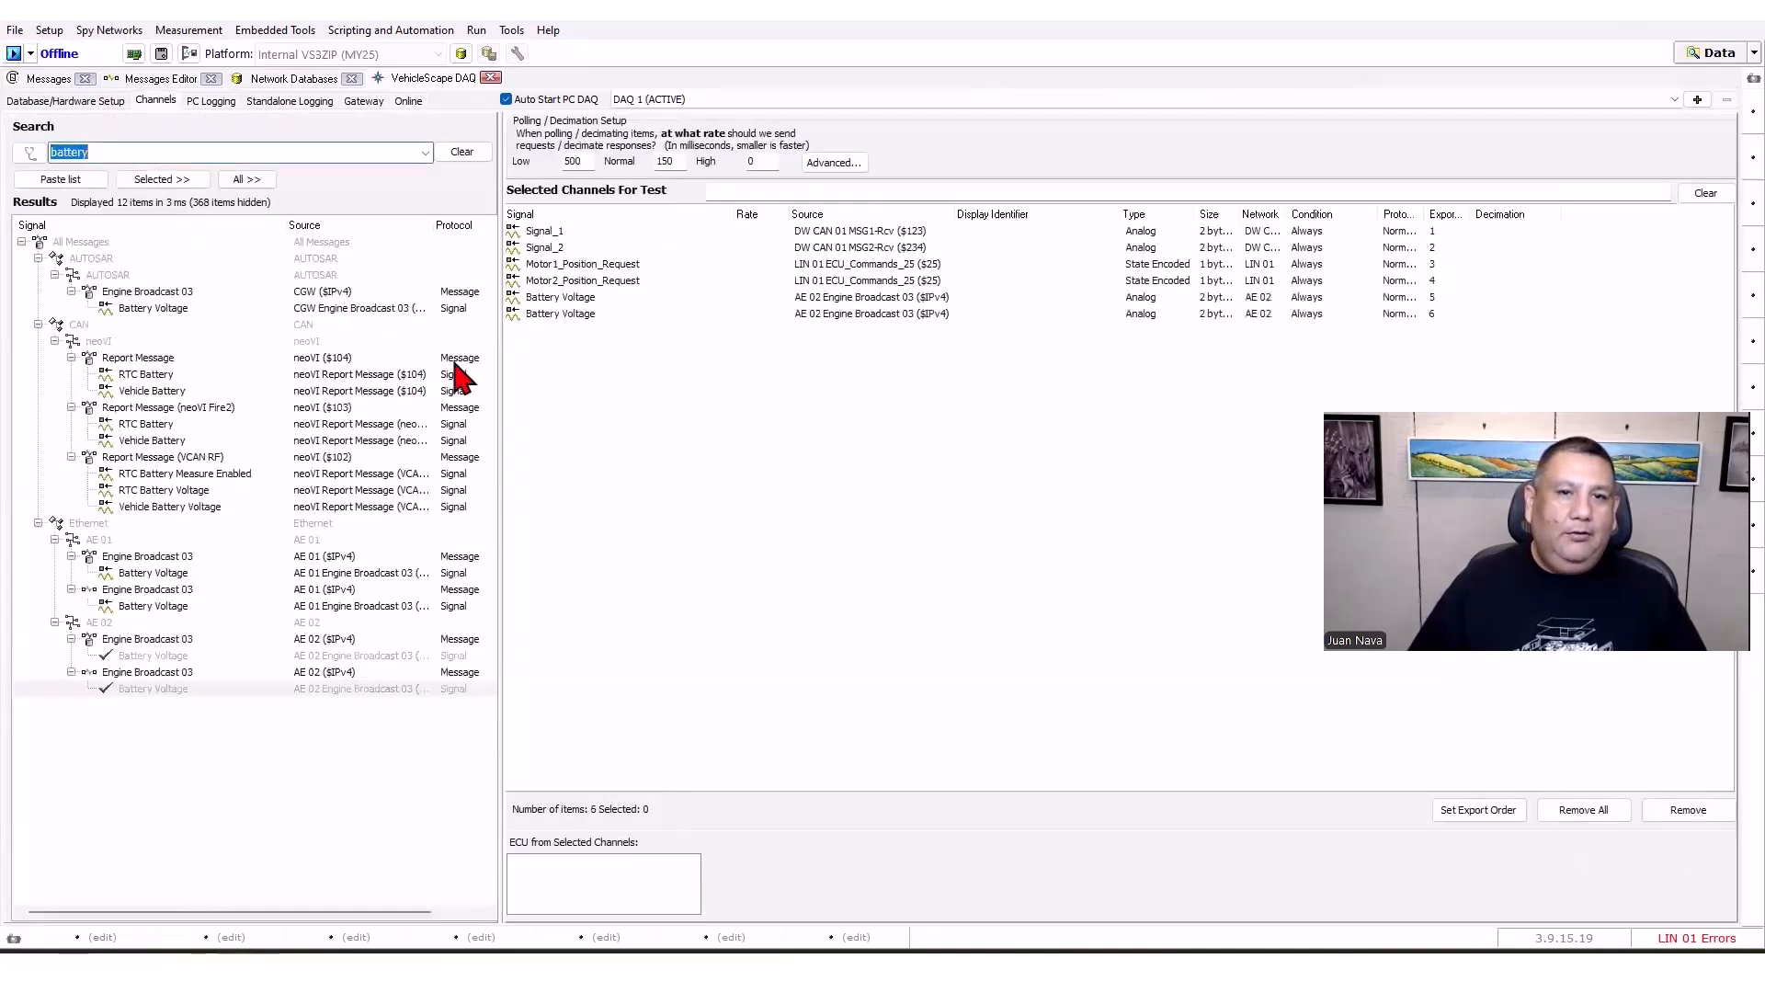
{"action": "left_click", "coordinate": [552, 301]}
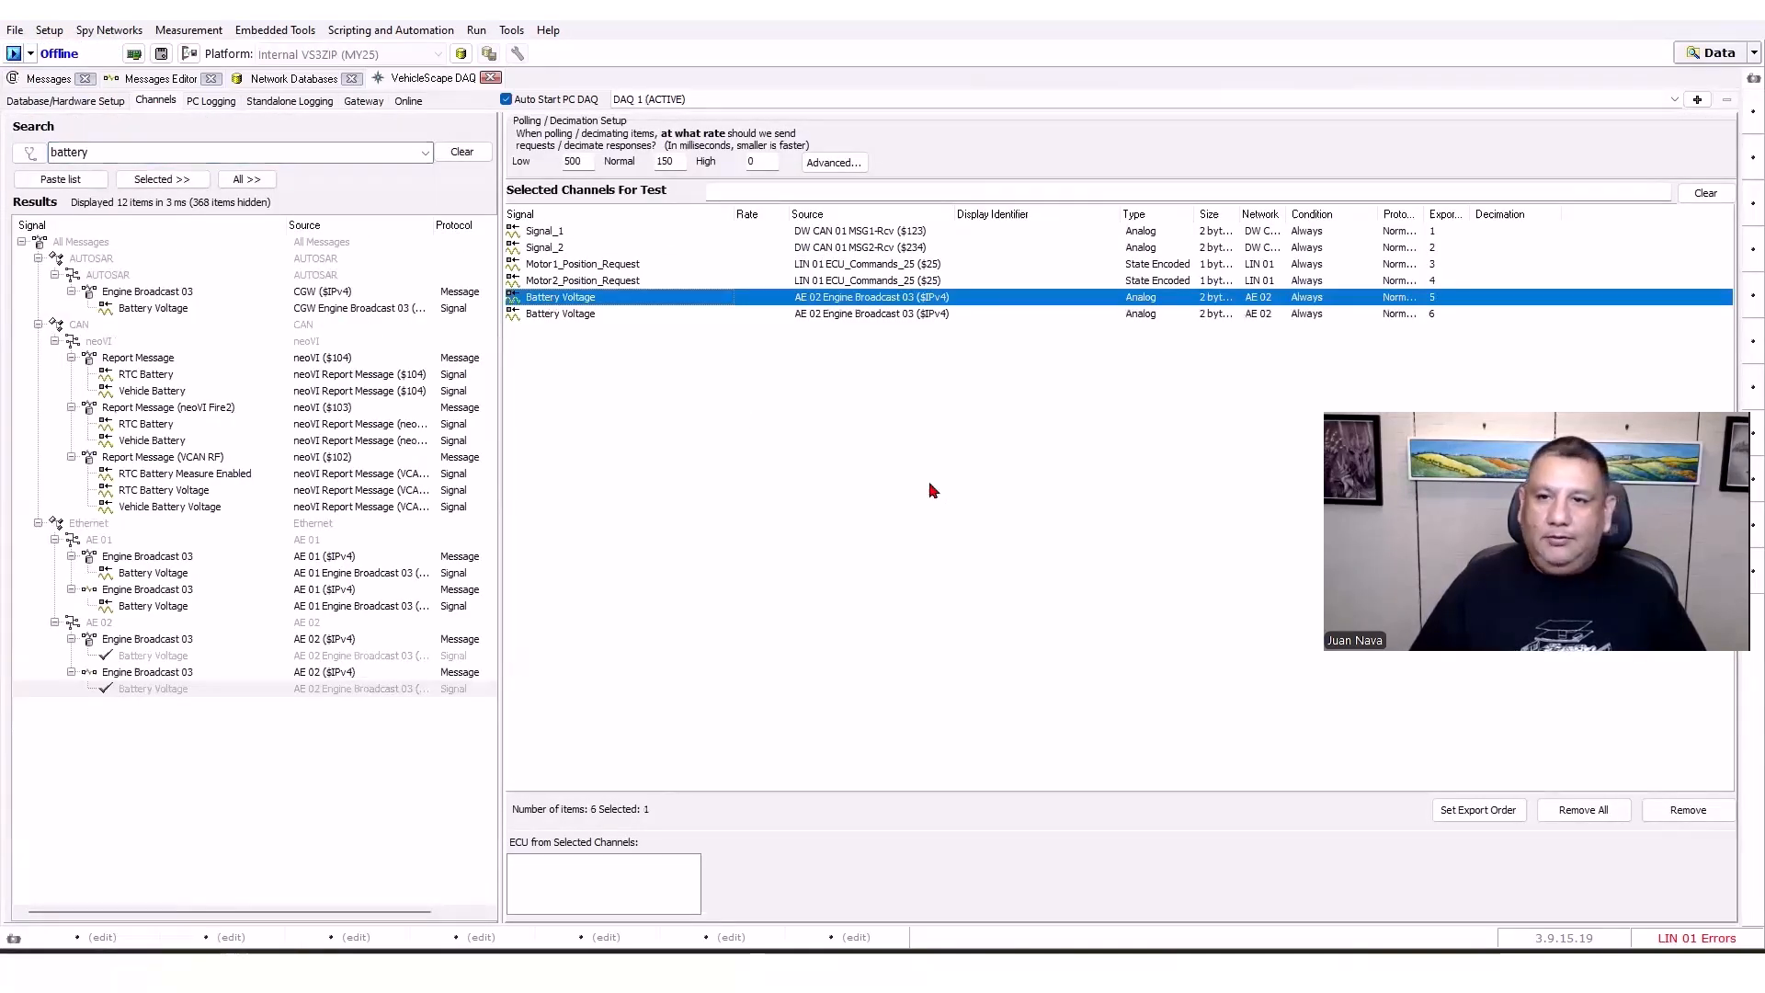
{"action": "left_click", "coordinate": [1690, 811]}
{"action": "left_click", "coordinate": [938, 546]}
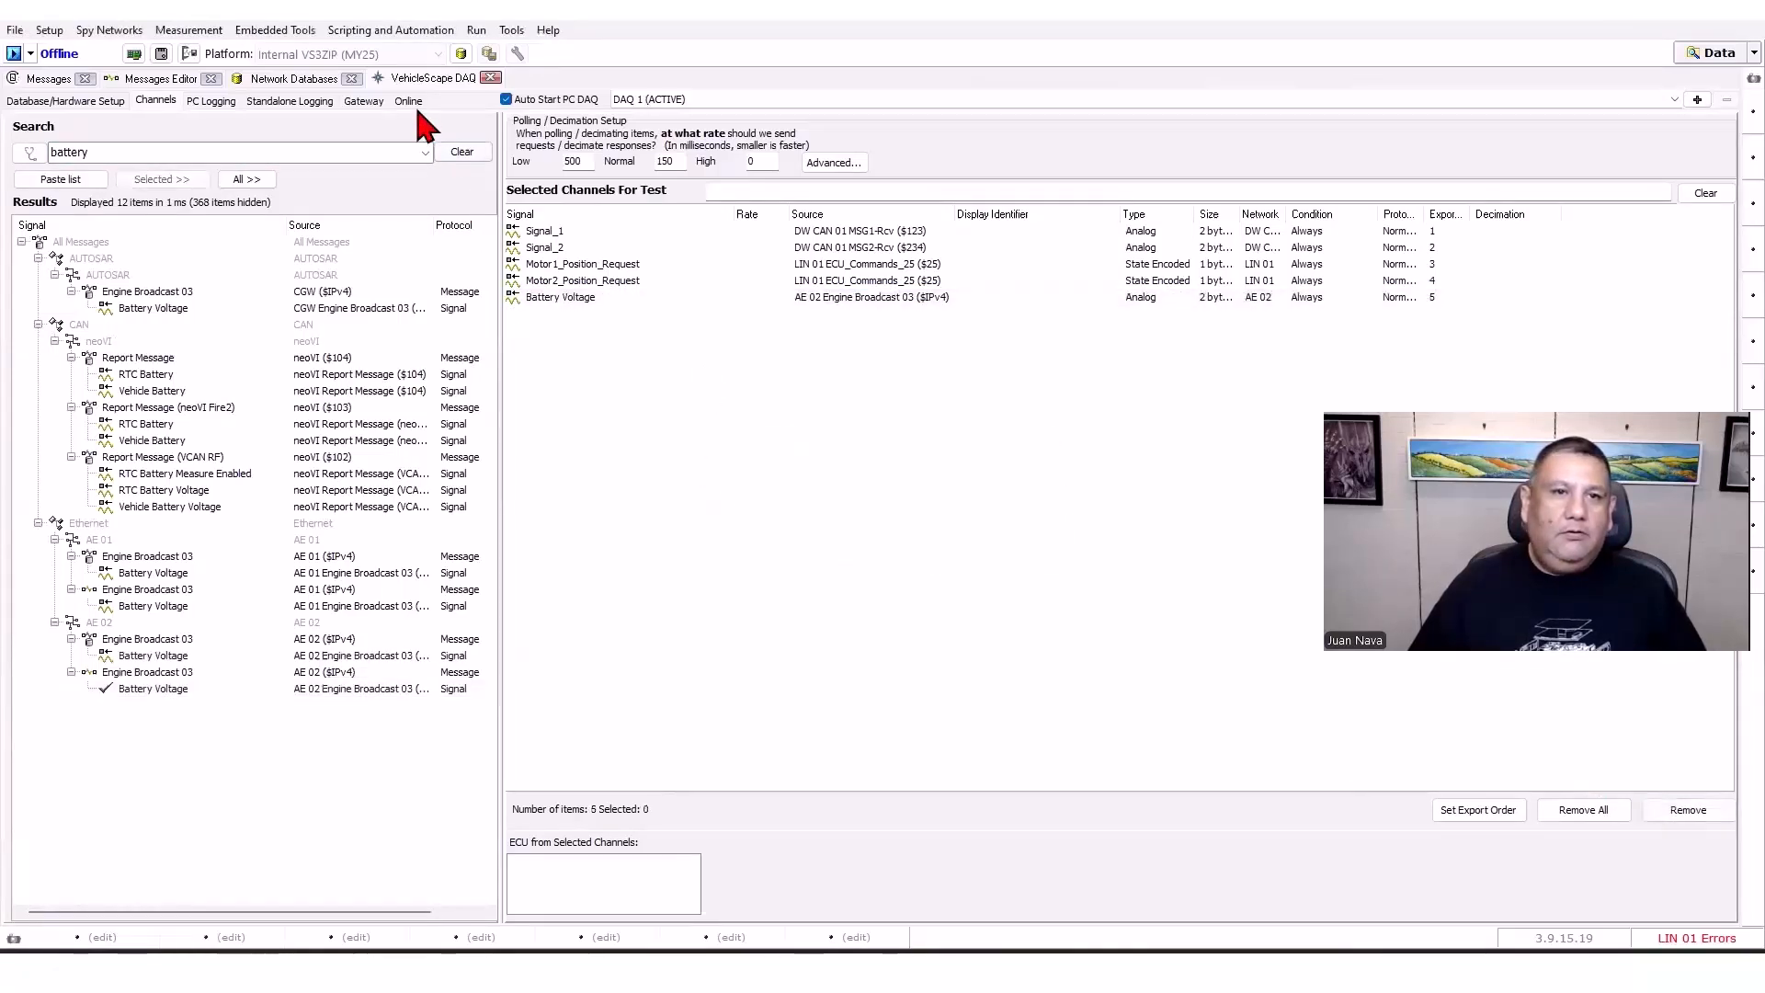
Run the DAQ online with the remaining channels and record a short log of the live signals.
{"action": "left_click", "coordinate": [410, 103]}
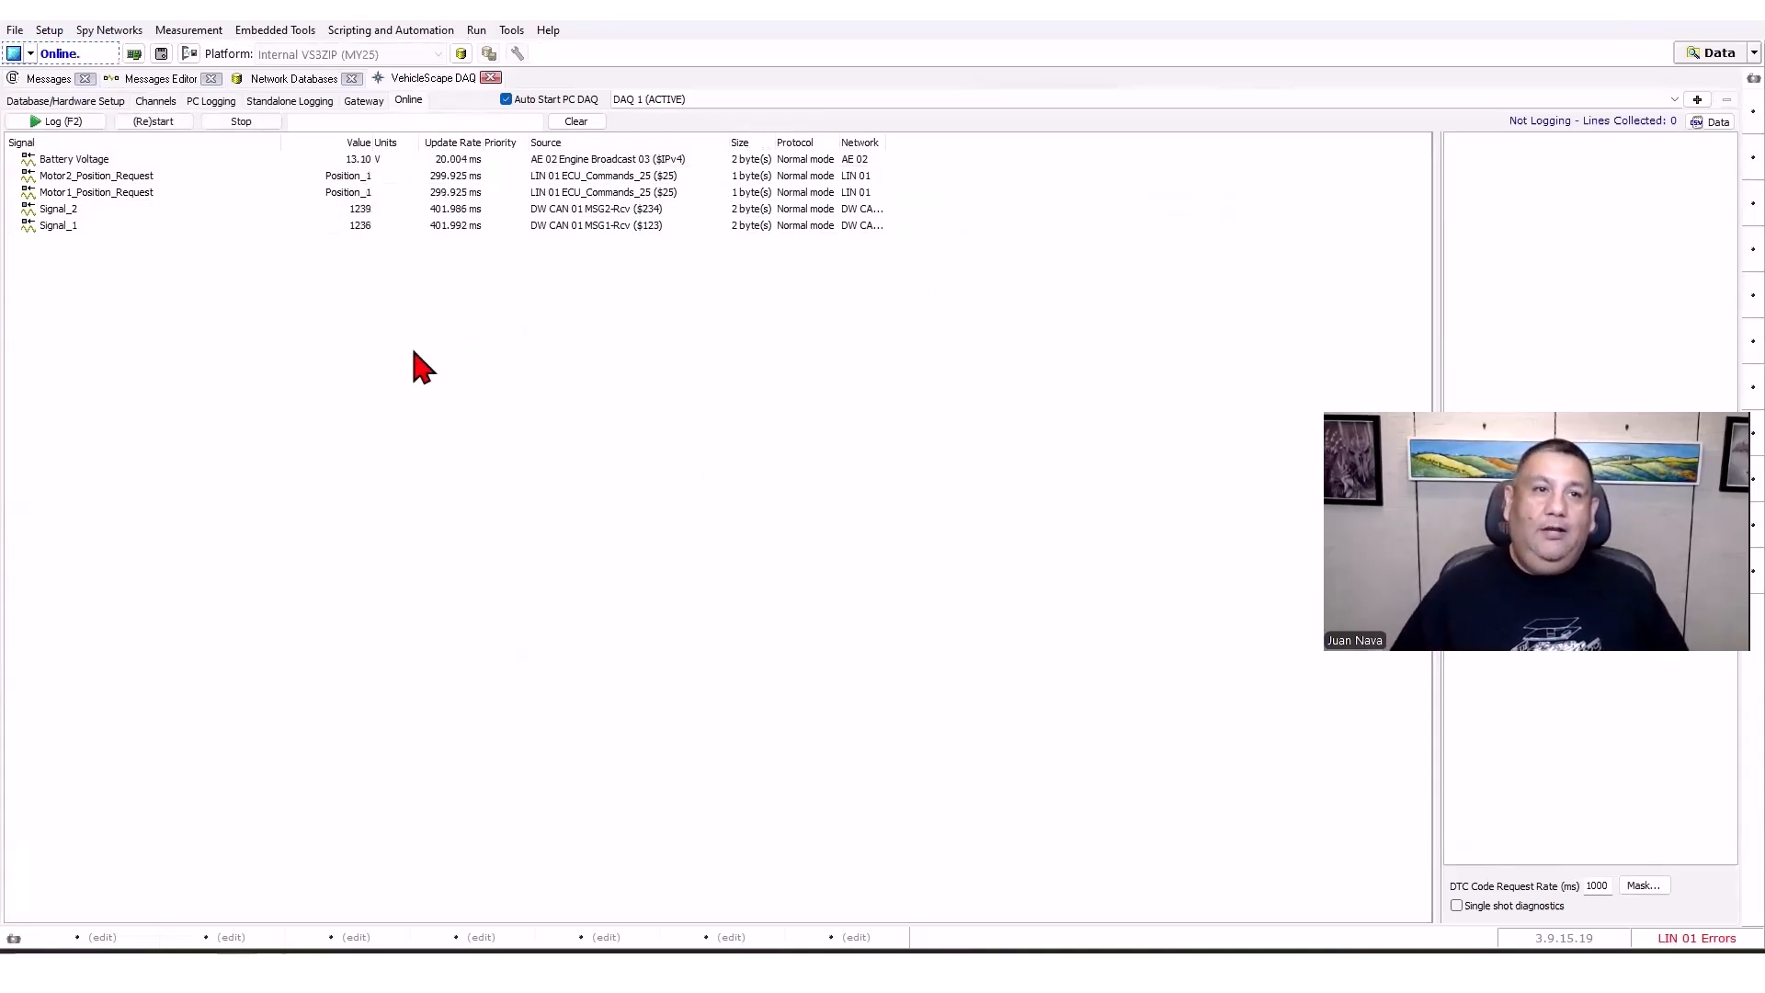
{"action": "left_click", "coordinate": [47, 115]}
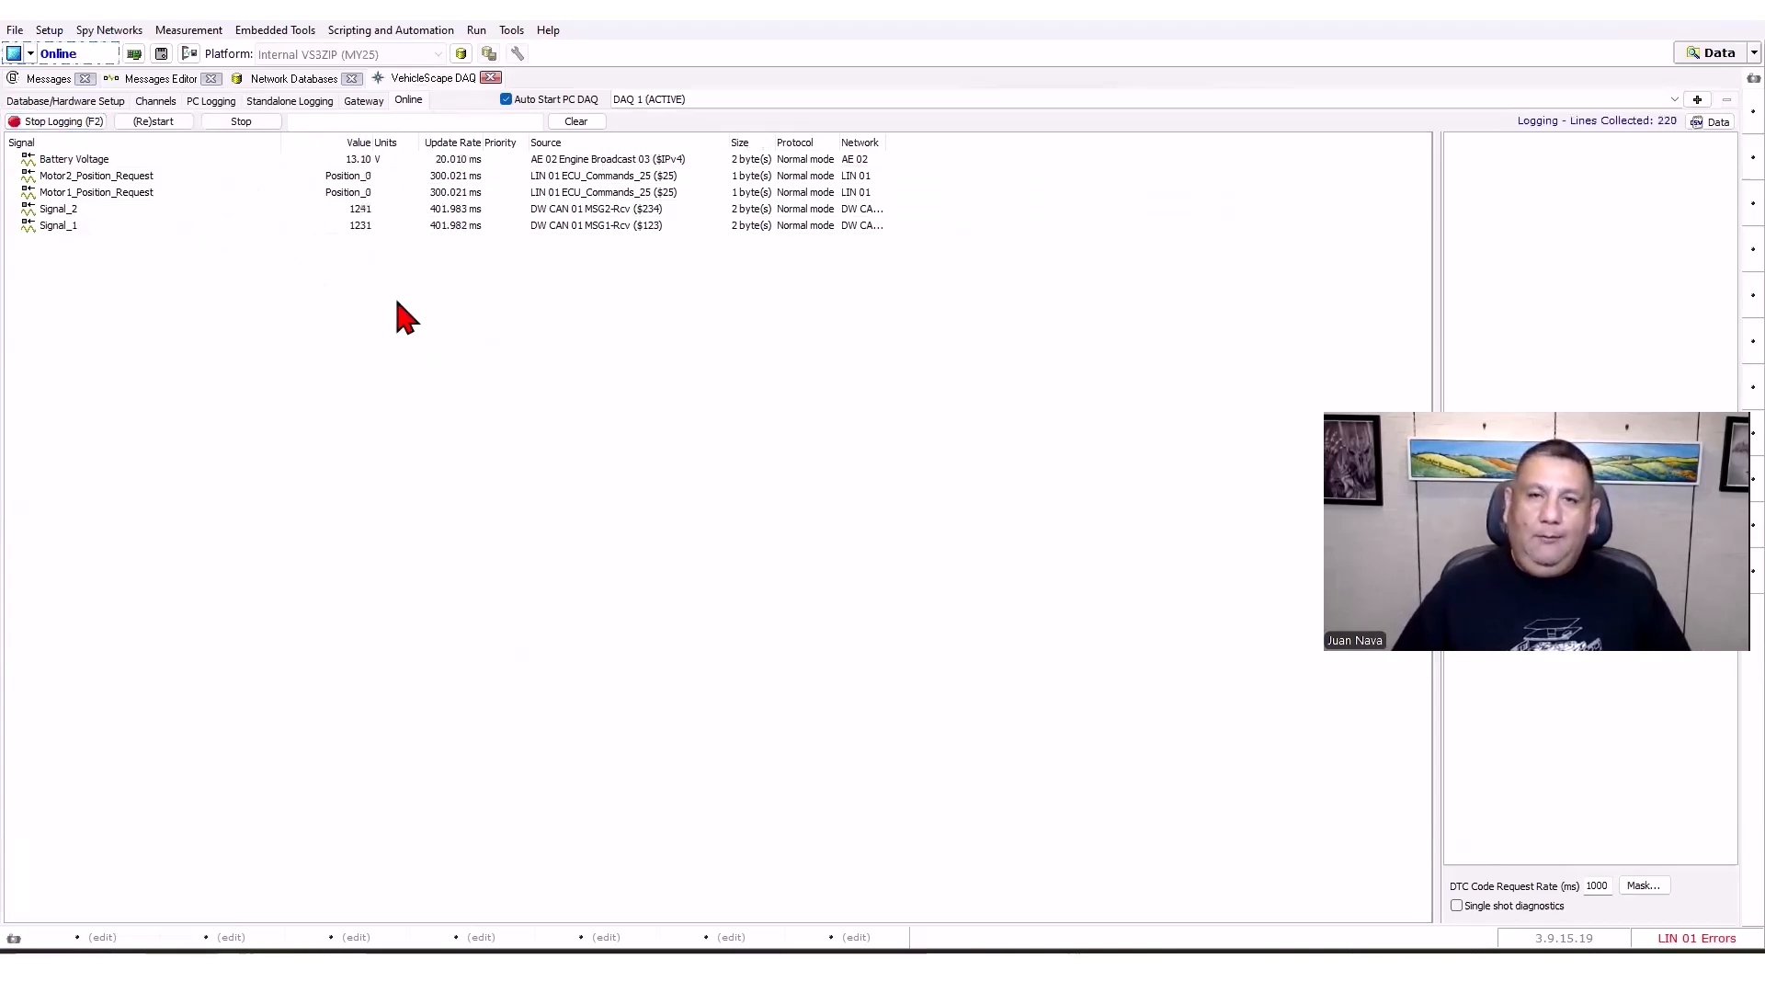
{"action": "key", "text": "XF86AudioRaiseVolume"}
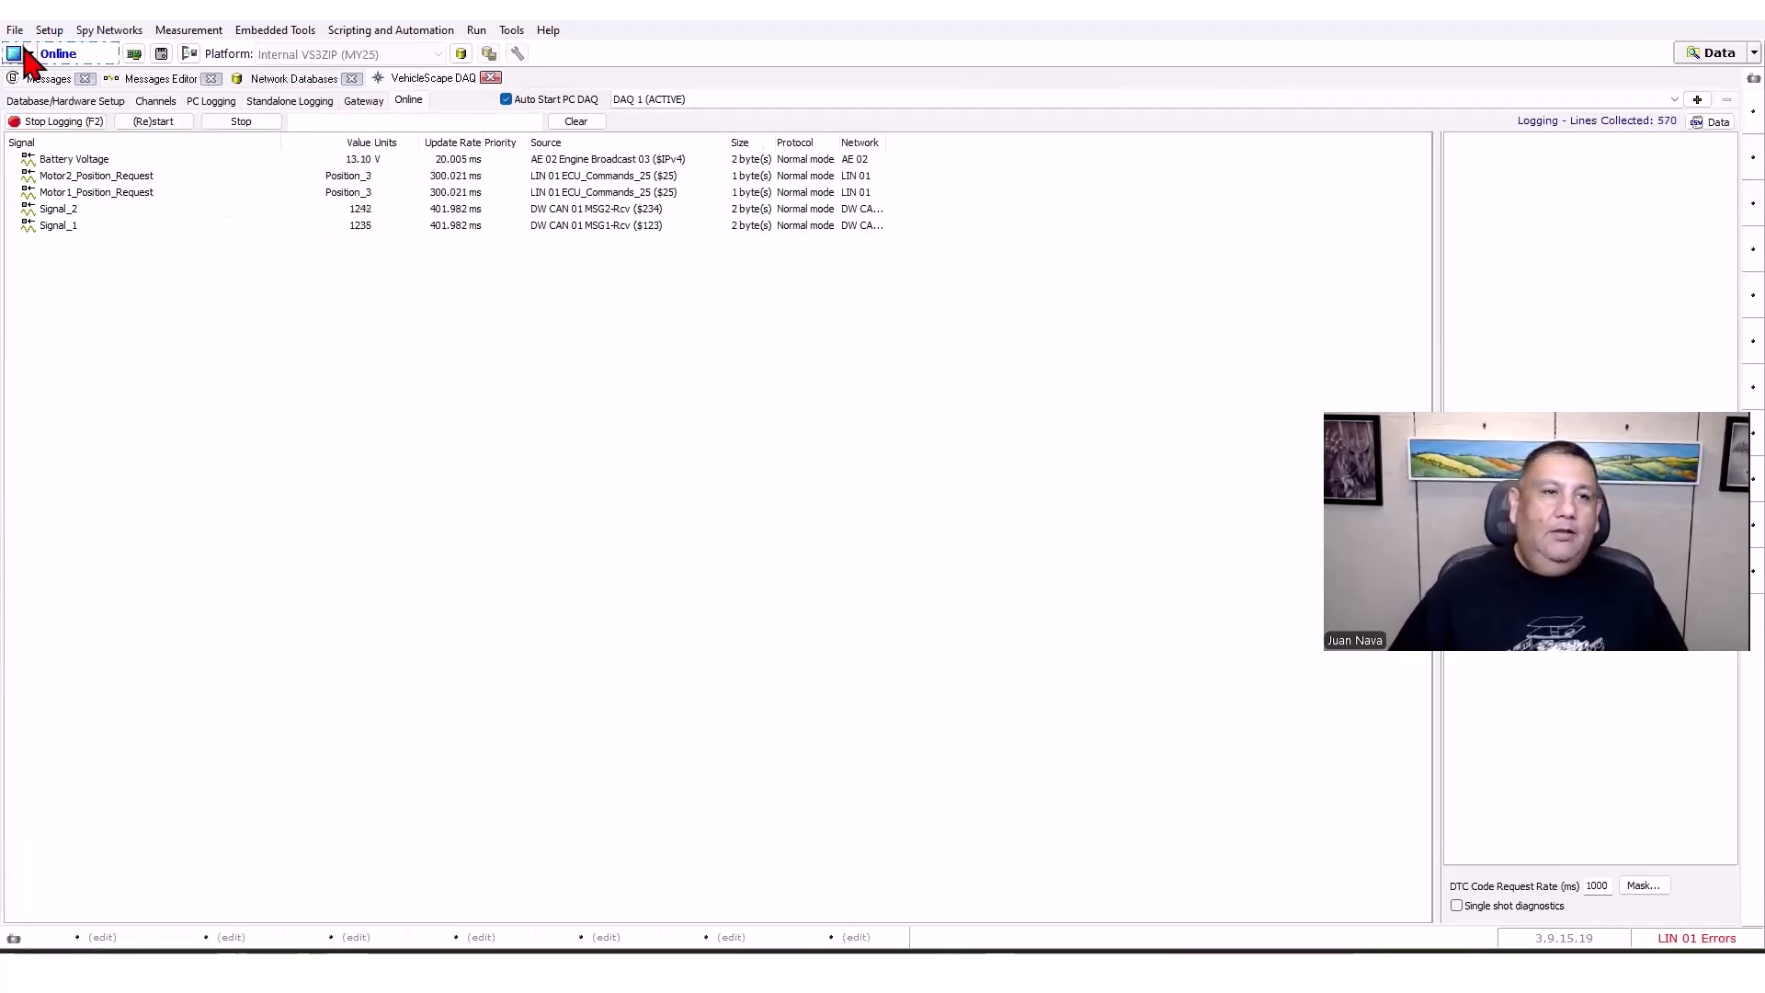
{"action": "left_click", "coordinate": [51, 122]}
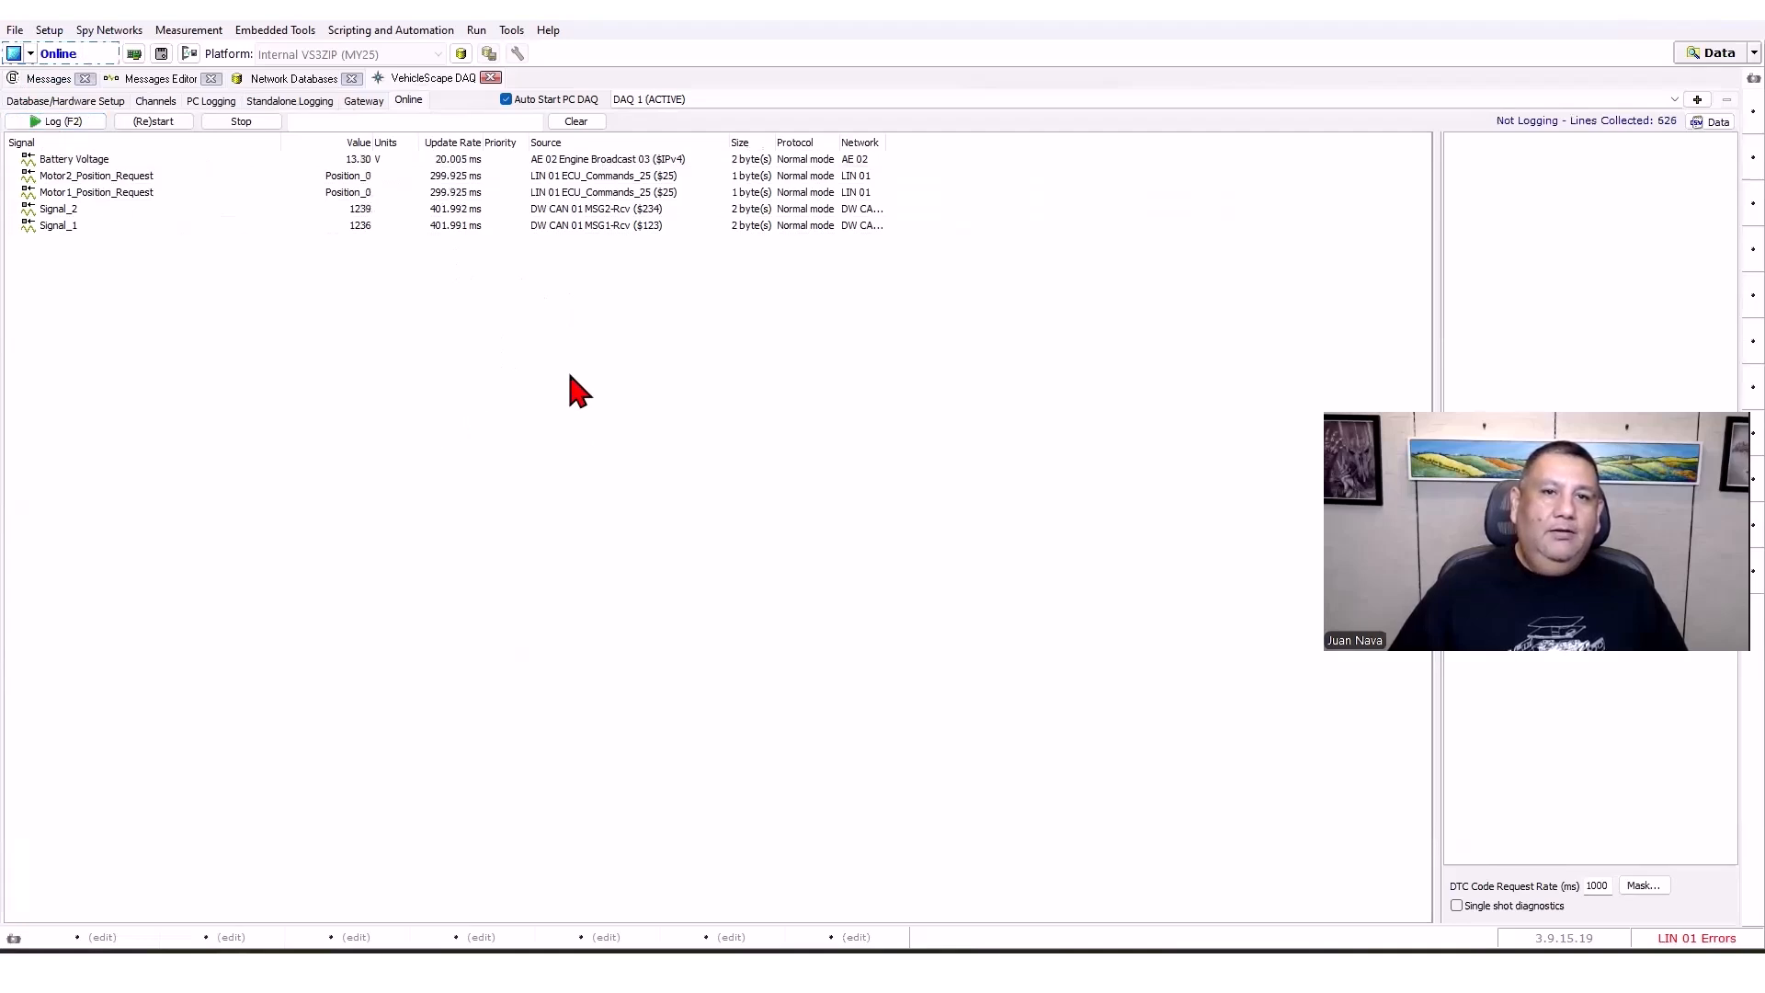
Open the DAQ 1 log CSV from the MY25 data directory in Excel, just once and without converting the data.
{"action": "left_click", "coordinate": [1712, 55]}
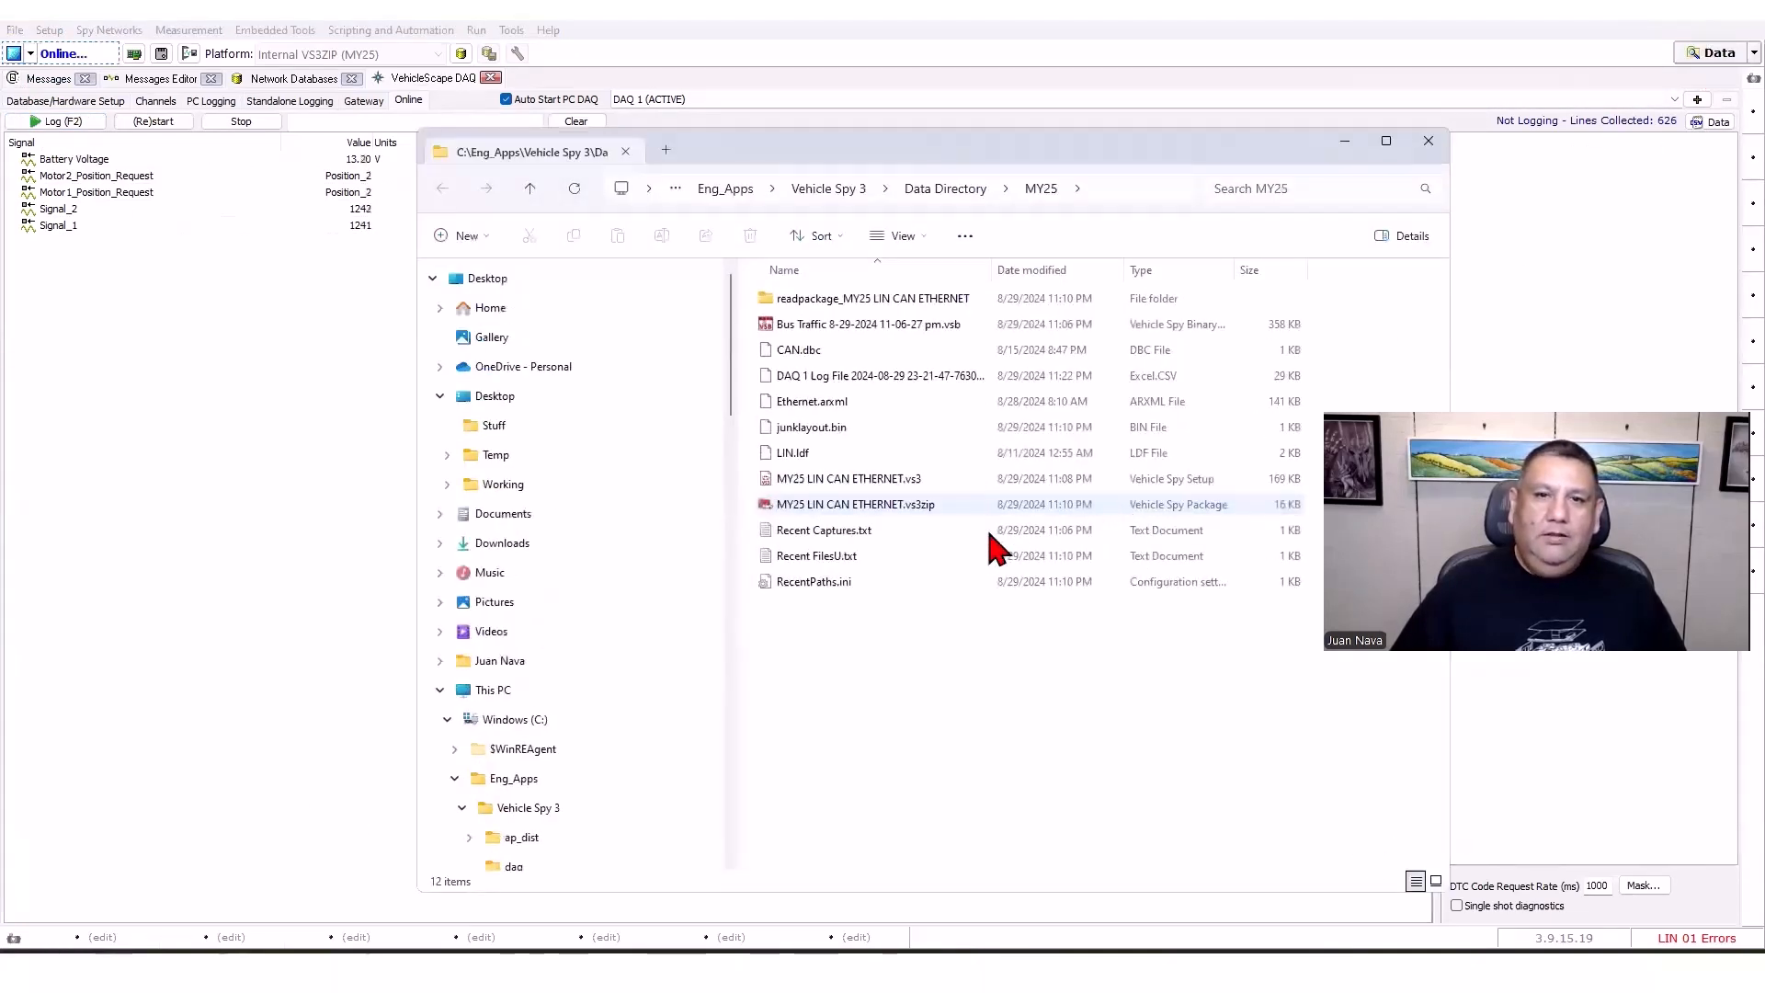
{"action": "left_click", "coordinate": [897, 377]}
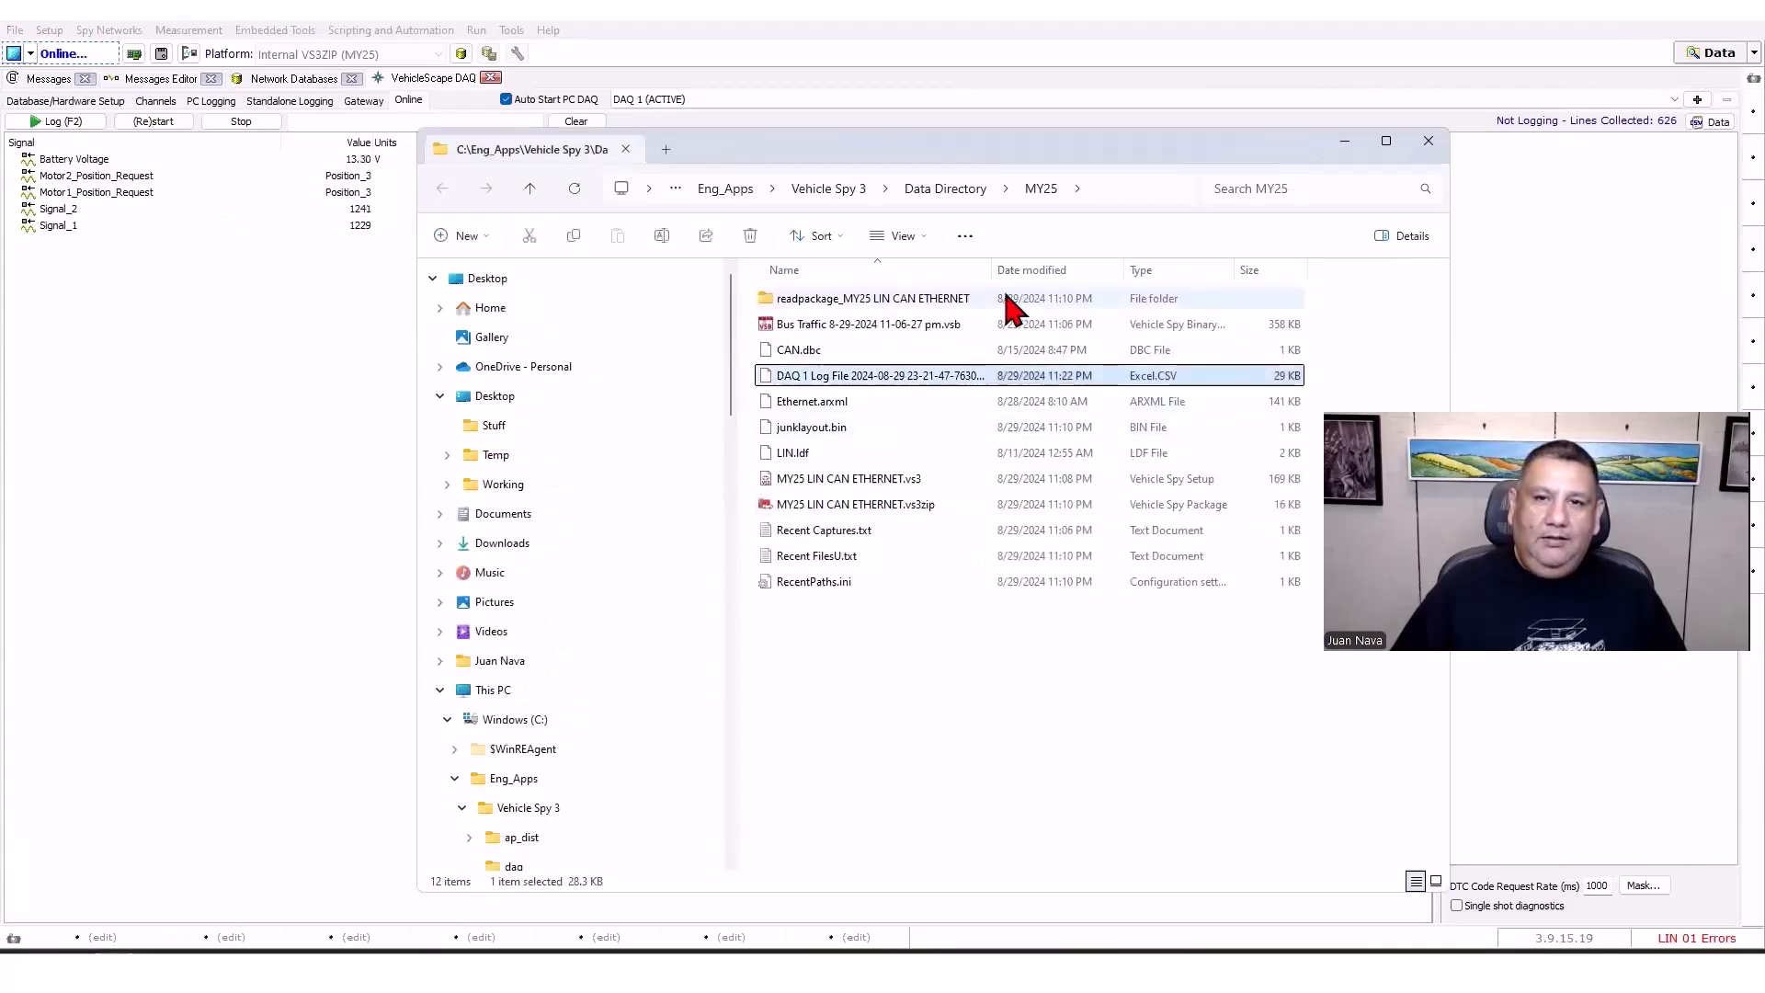
{"action": "left_click_drag", "start_coordinate": [992, 270], "coordinate": [1132, 268]}
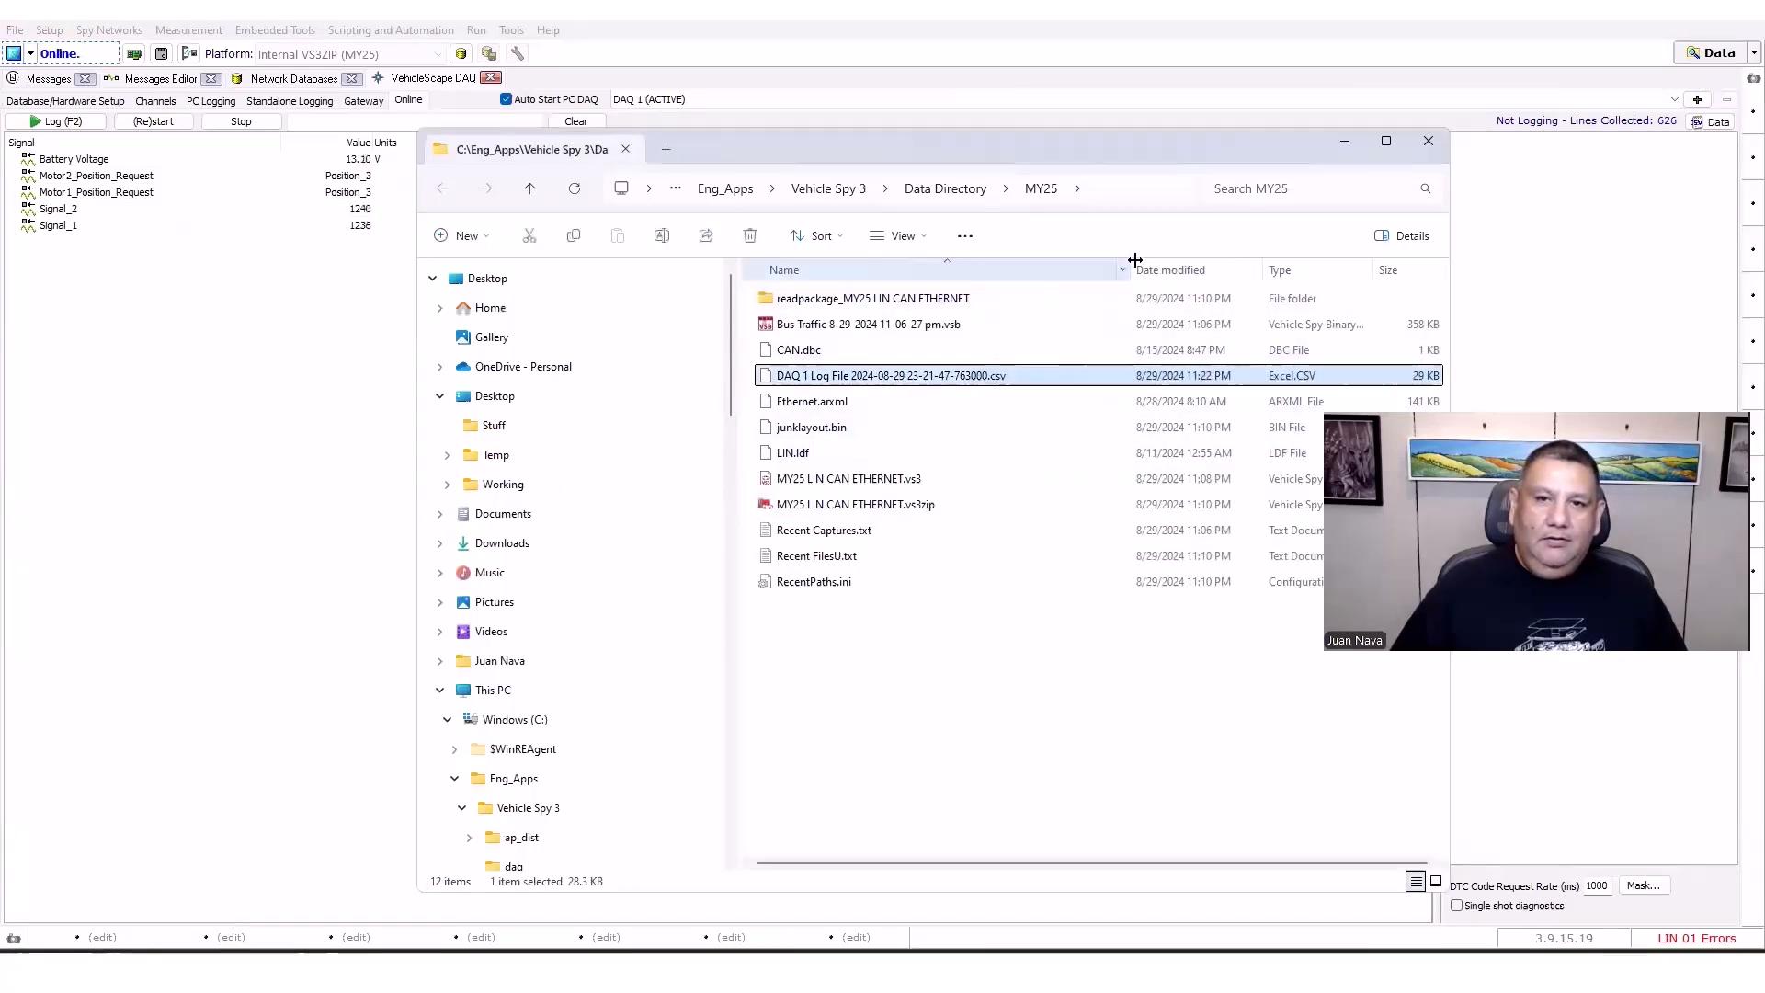
{"action": "double_click", "coordinate": [839, 379]}
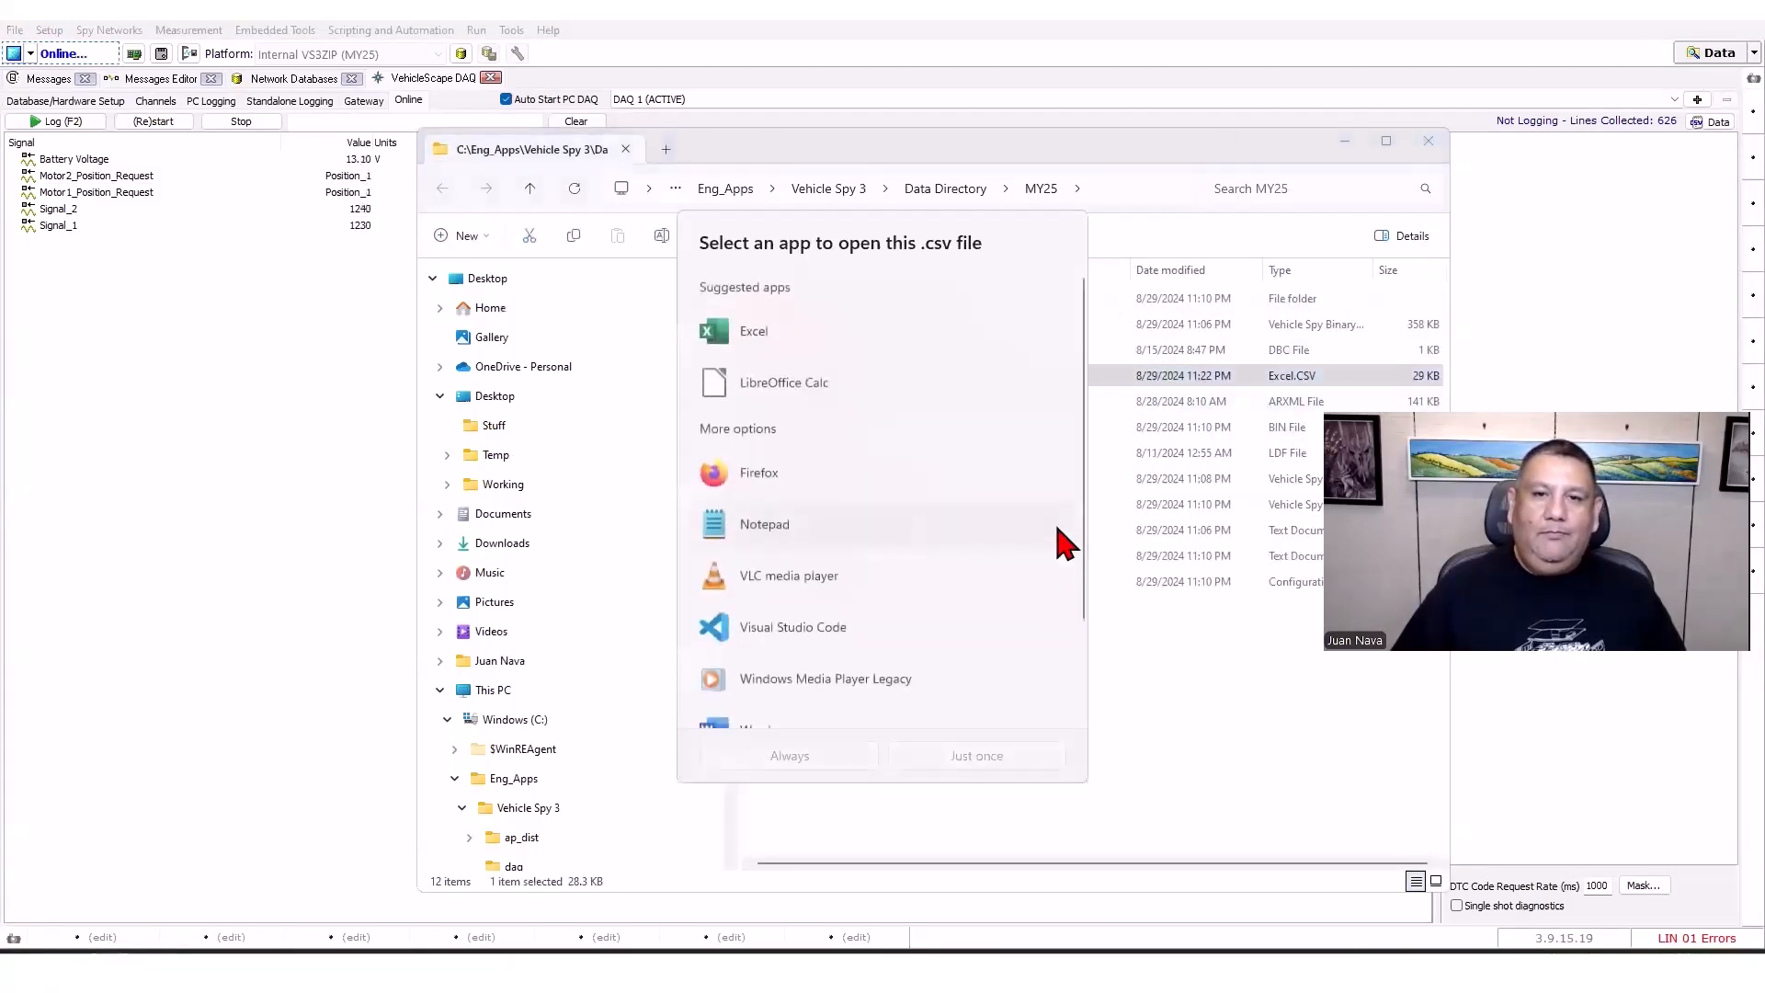
{"action": "left_click", "coordinate": [803, 345]}
{"action": "left_click", "coordinate": [956, 763]}
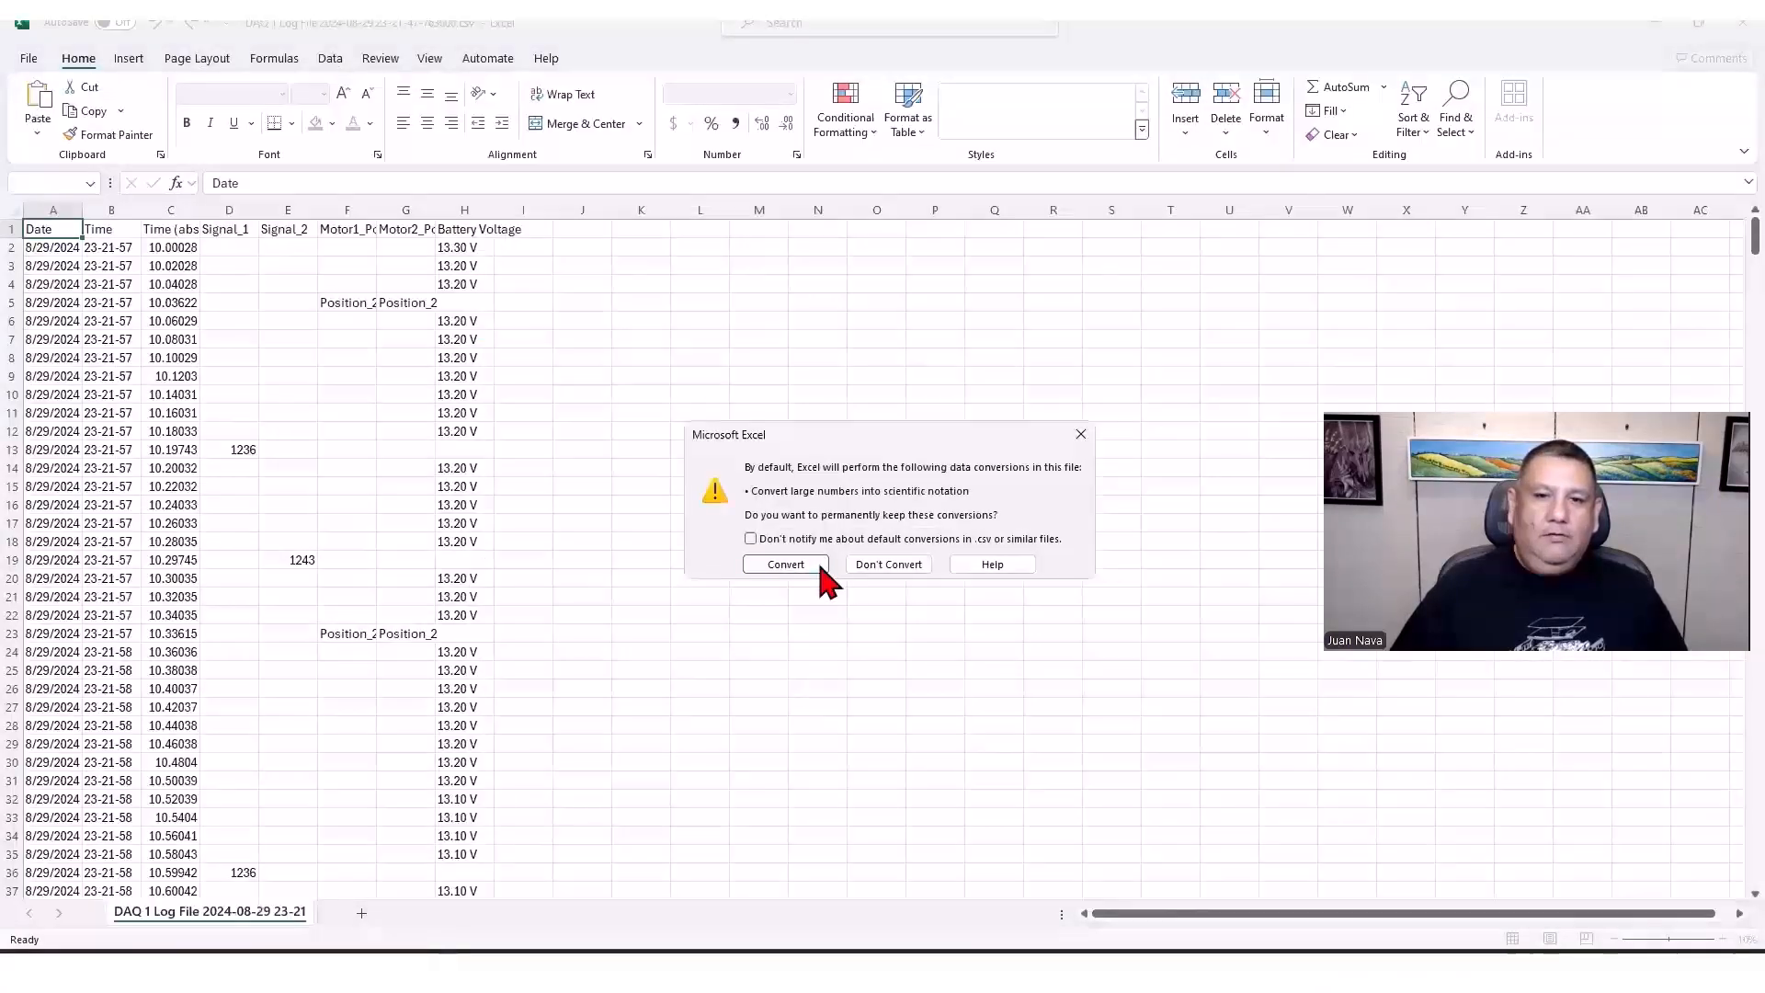
{"action": "left_click", "coordinate": [888, 563]}
Examine the logged time, Signal_1, motor position and voltage rows throughout the log sheet, and close Excel.
{"action": "left_click", "coordinate": [174, 257]}
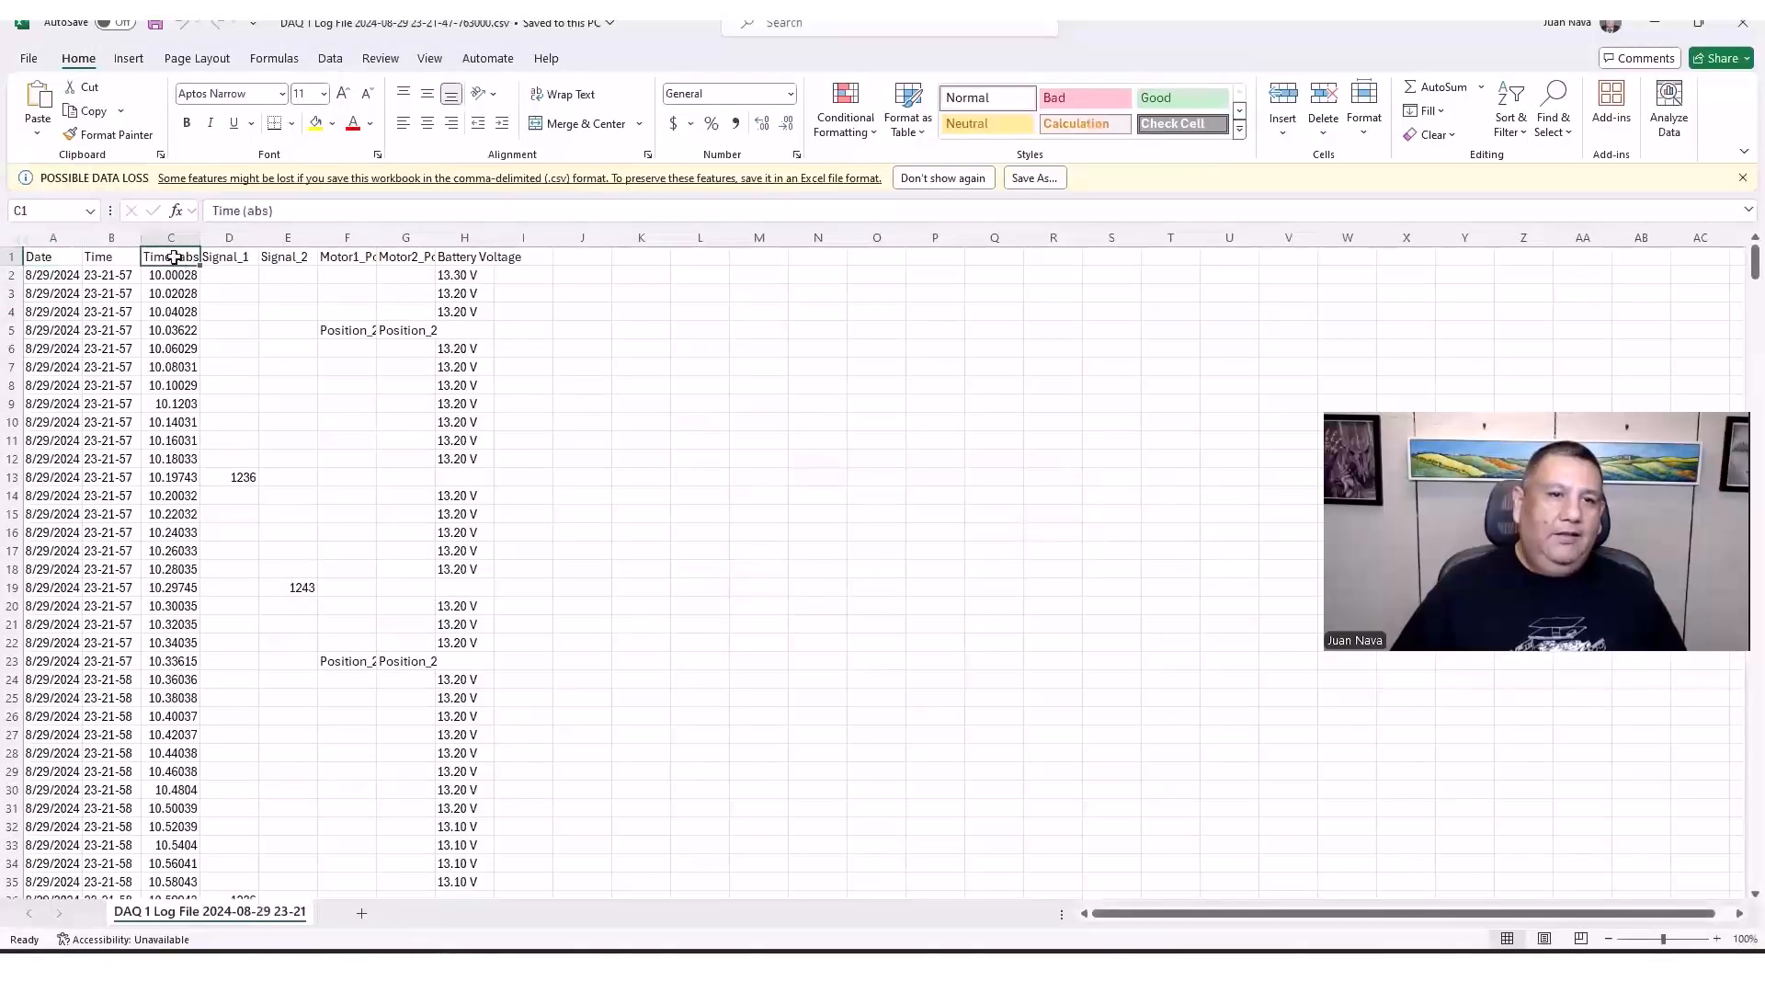
{"action": "left_click", "coordinate": [241, 255]}
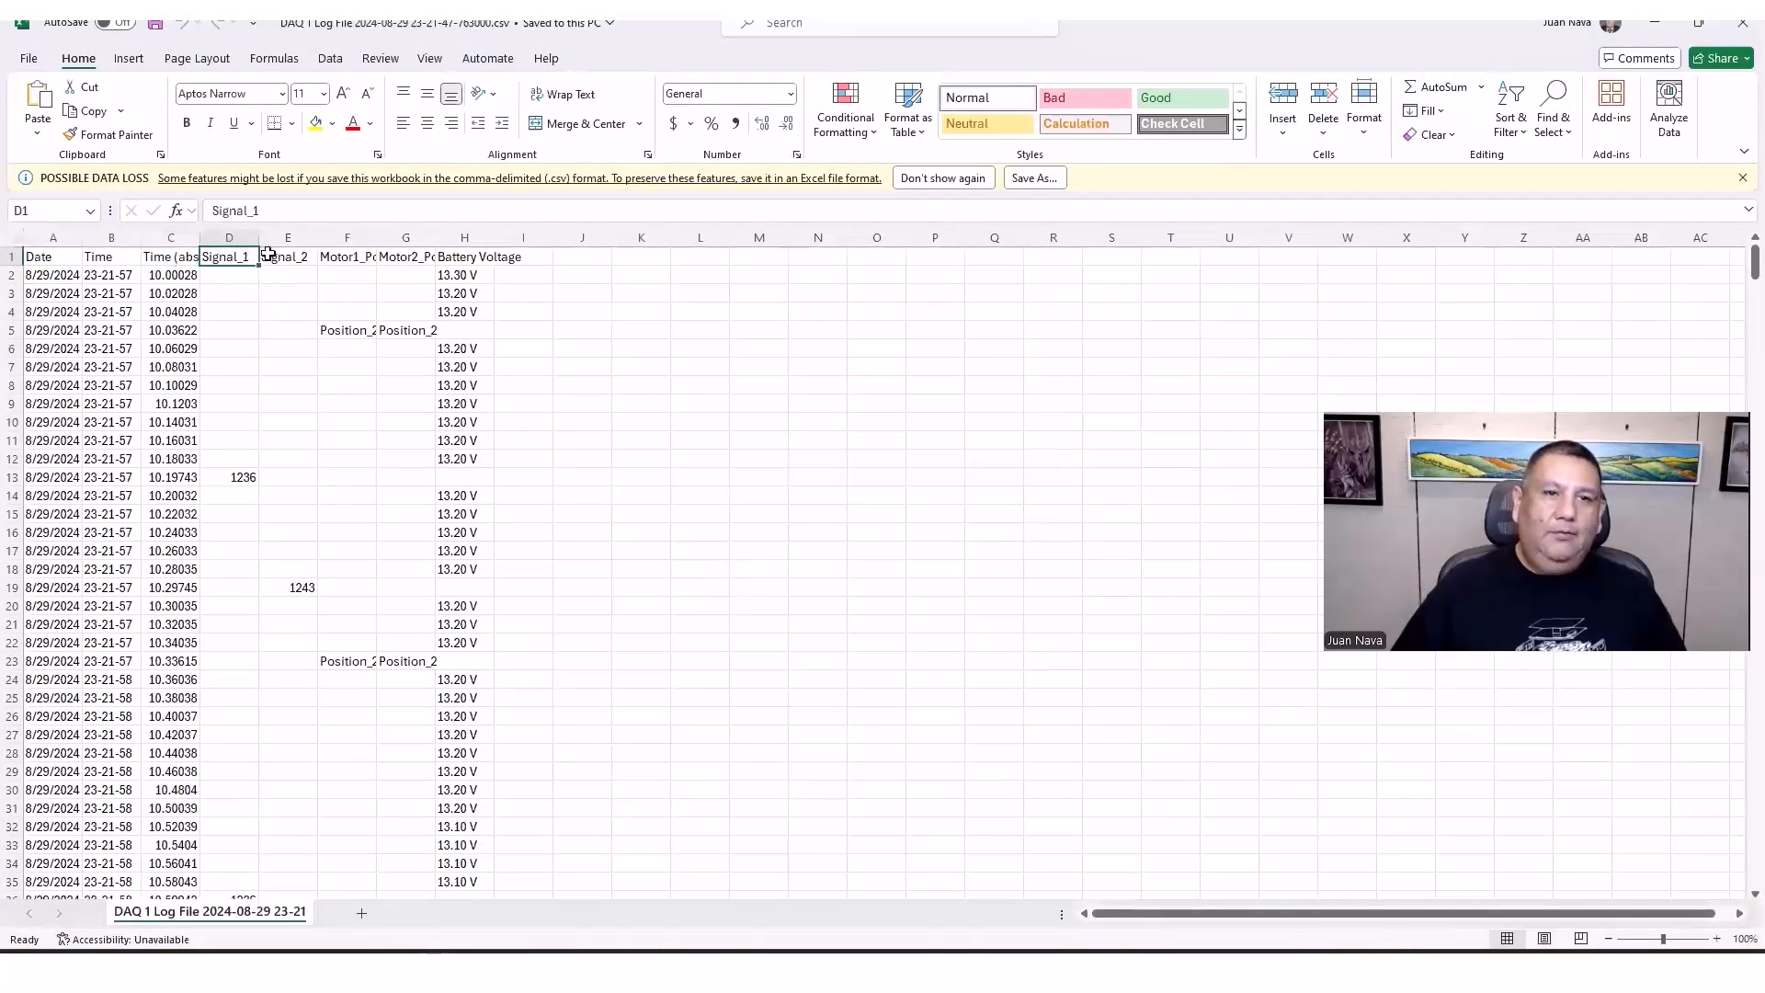
{"action": "left_click", "coordinate": [333, 331]}
{"action": "scroll", "coordinate": [515, 570], "scroll_direction": "down", "scroll_amount": 10}
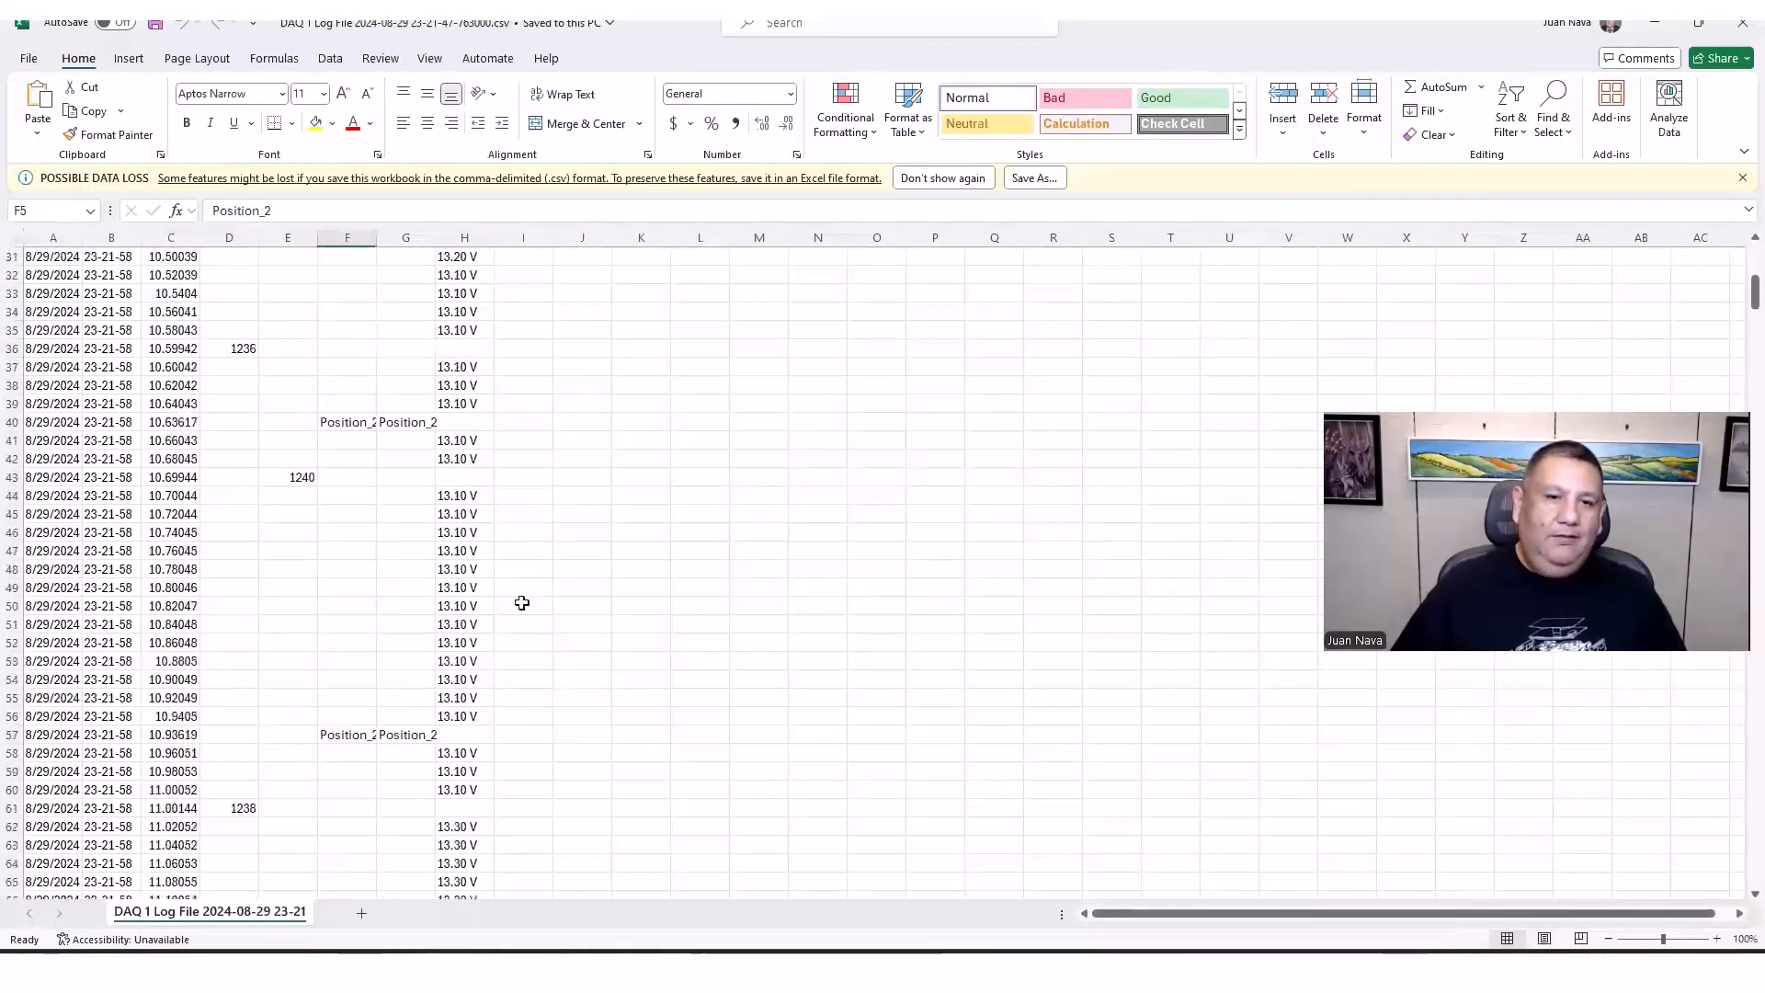
{"action": "scroll", "coordinate": [522, 602], "scroll_direction": "down", "scroll_amount": 13}
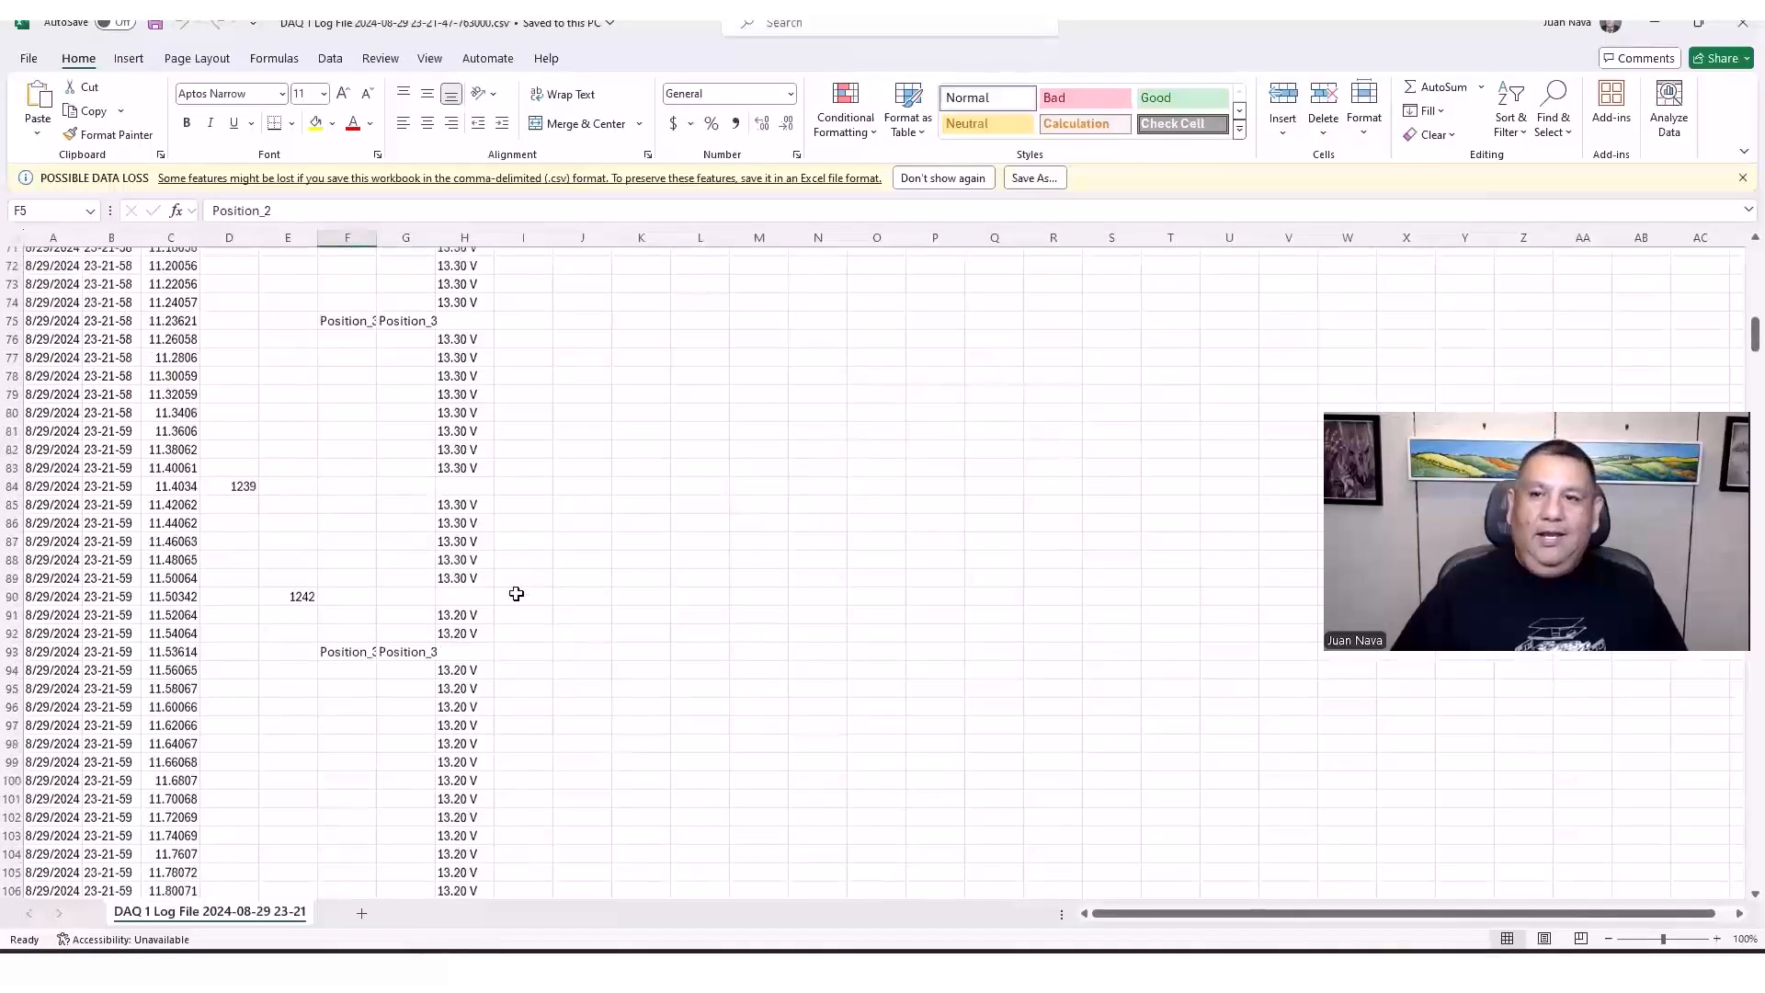
{"action": "scroll", "coordinate": [515, 593], "scroll_direction": "down", "scroll_amount": 16}
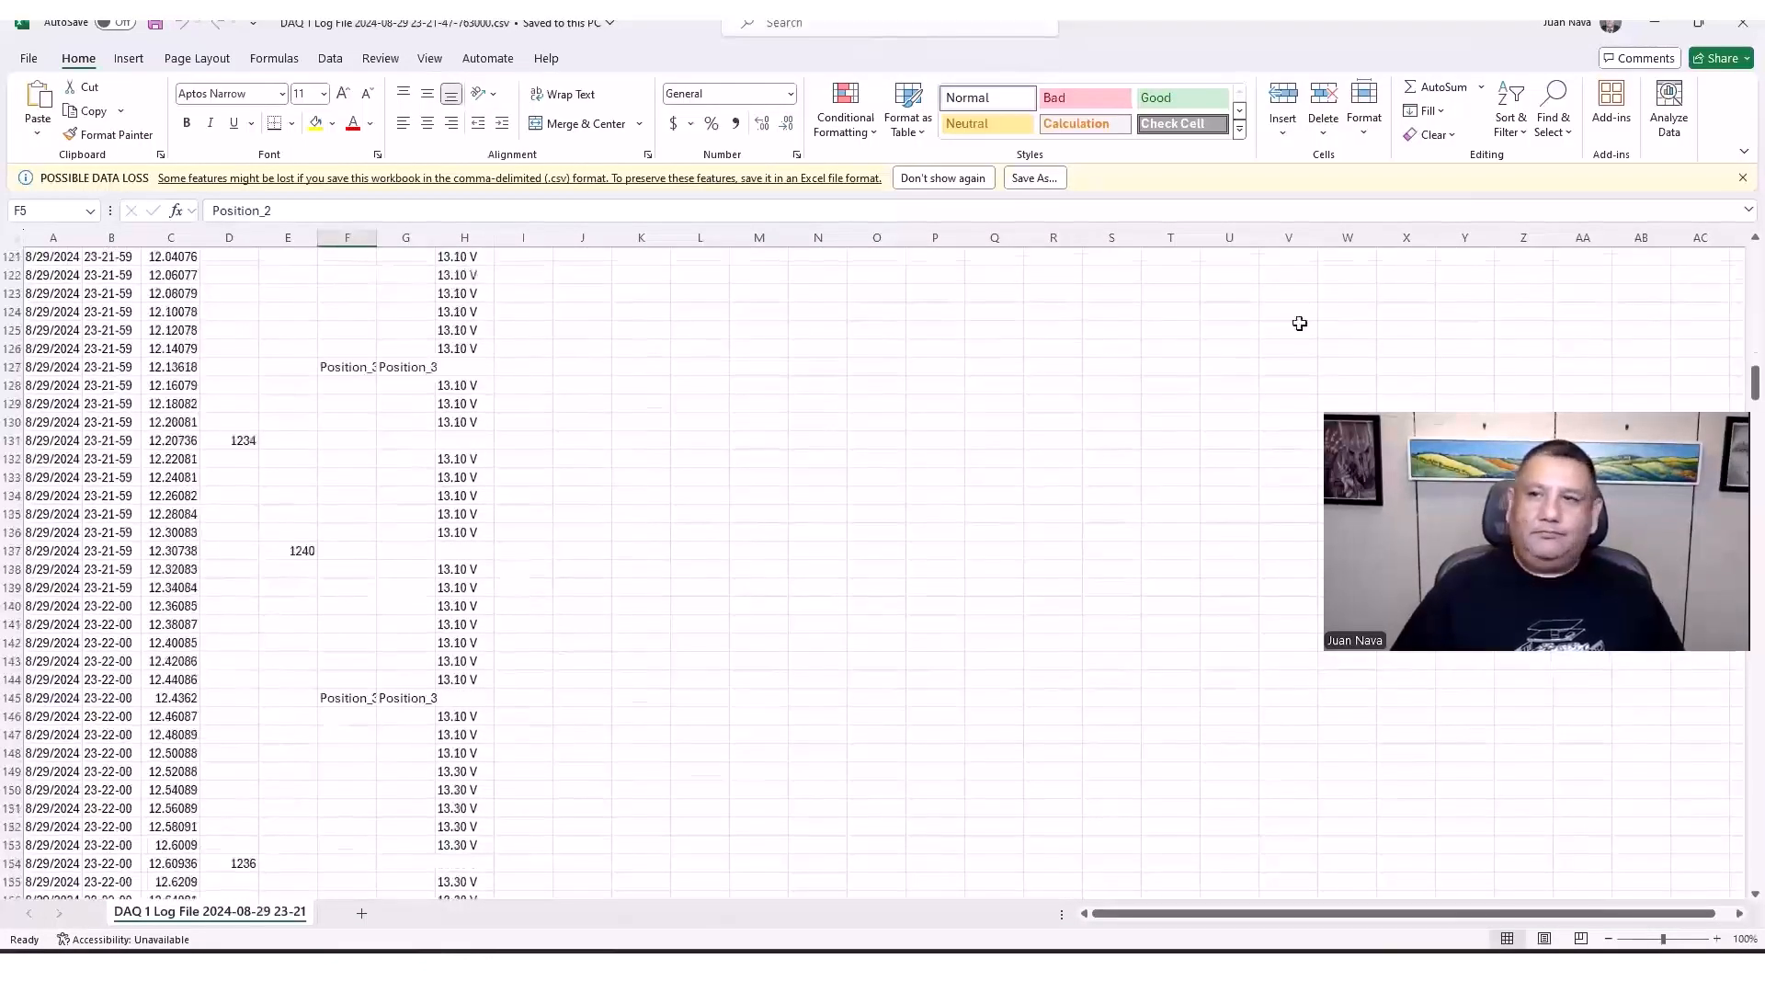
{"action": "left_click", "coordinate": [1743, 22]}
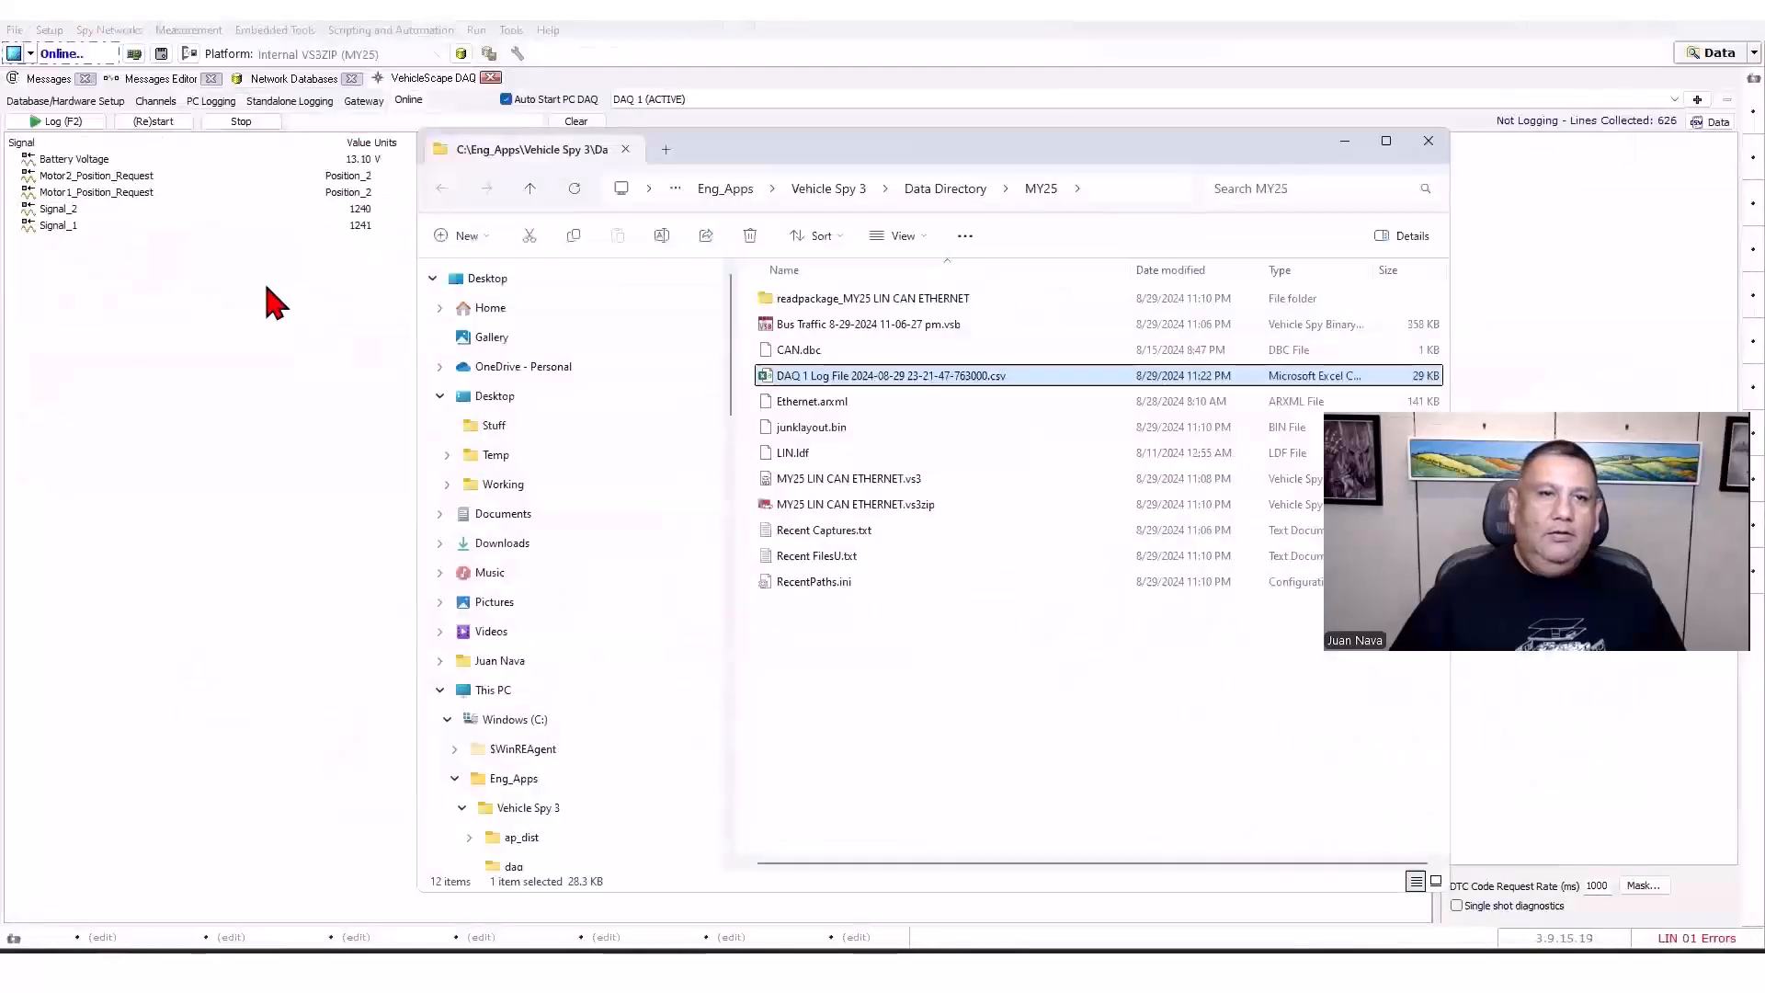
Stop the online session and set up standalone Collection 1 as Signal, logging only the items selected on the Channels tab.
{"action": "left_click", "coordinate": [276, 304]}
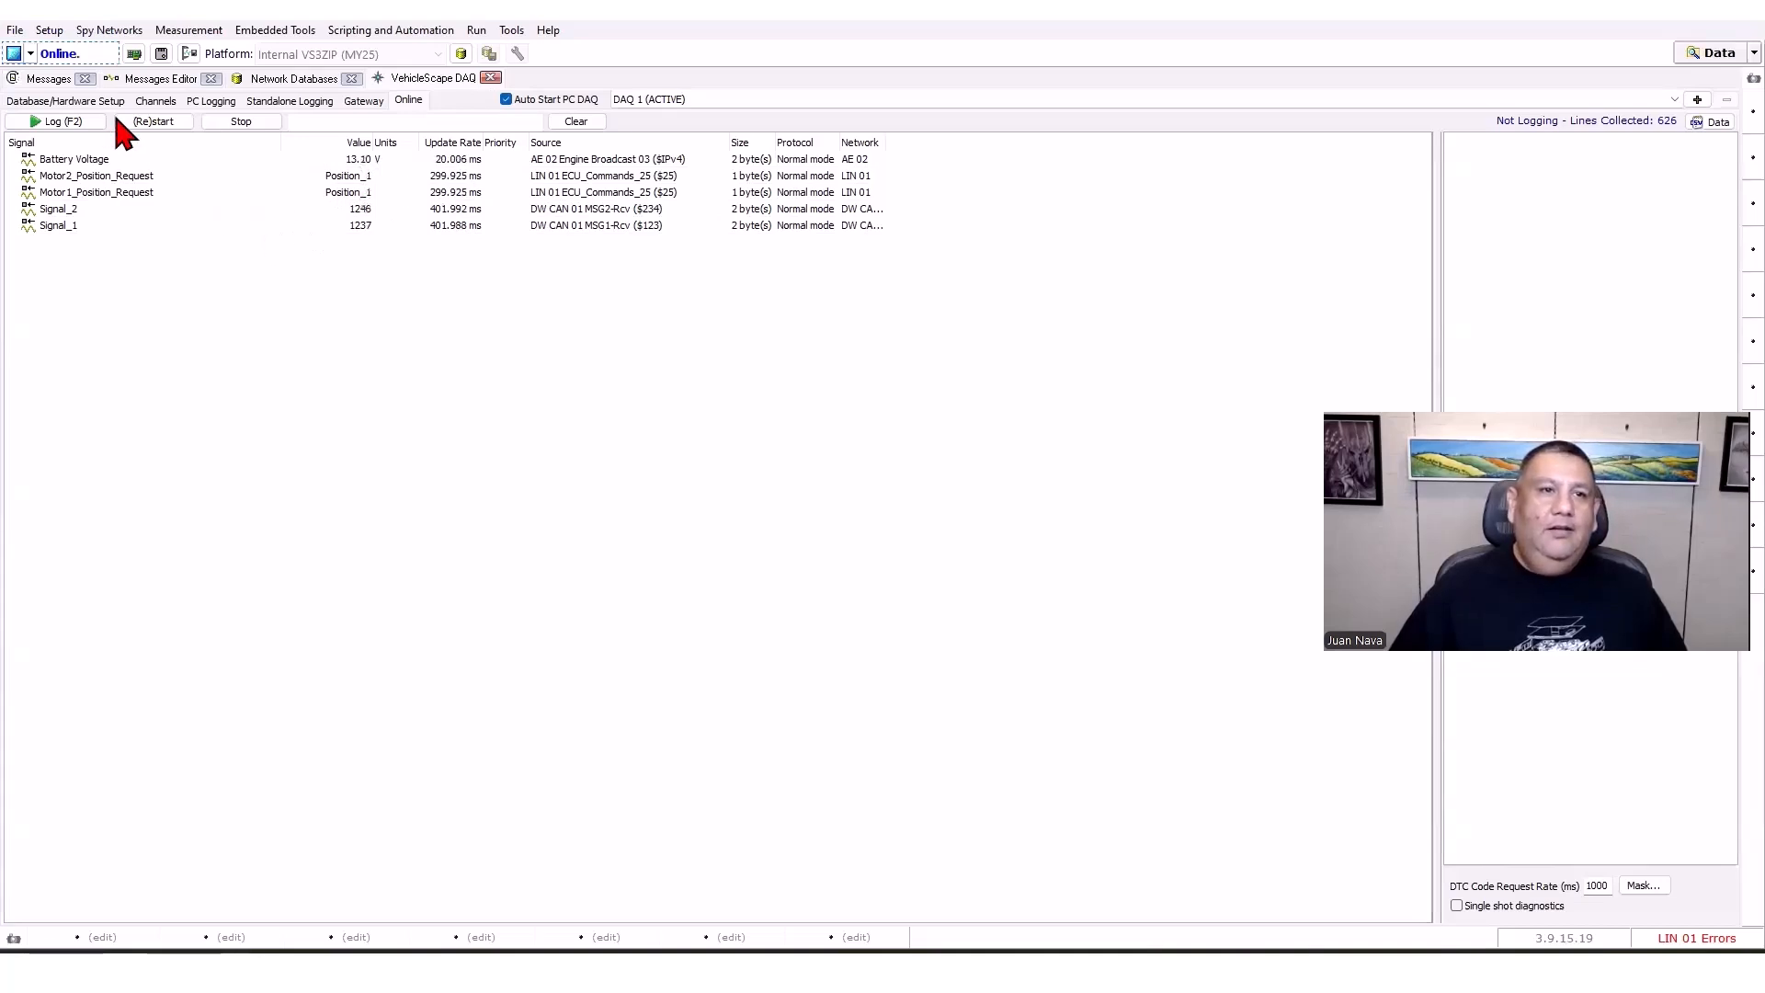
{"action": "left_click", "coordinate": [14, 55]}
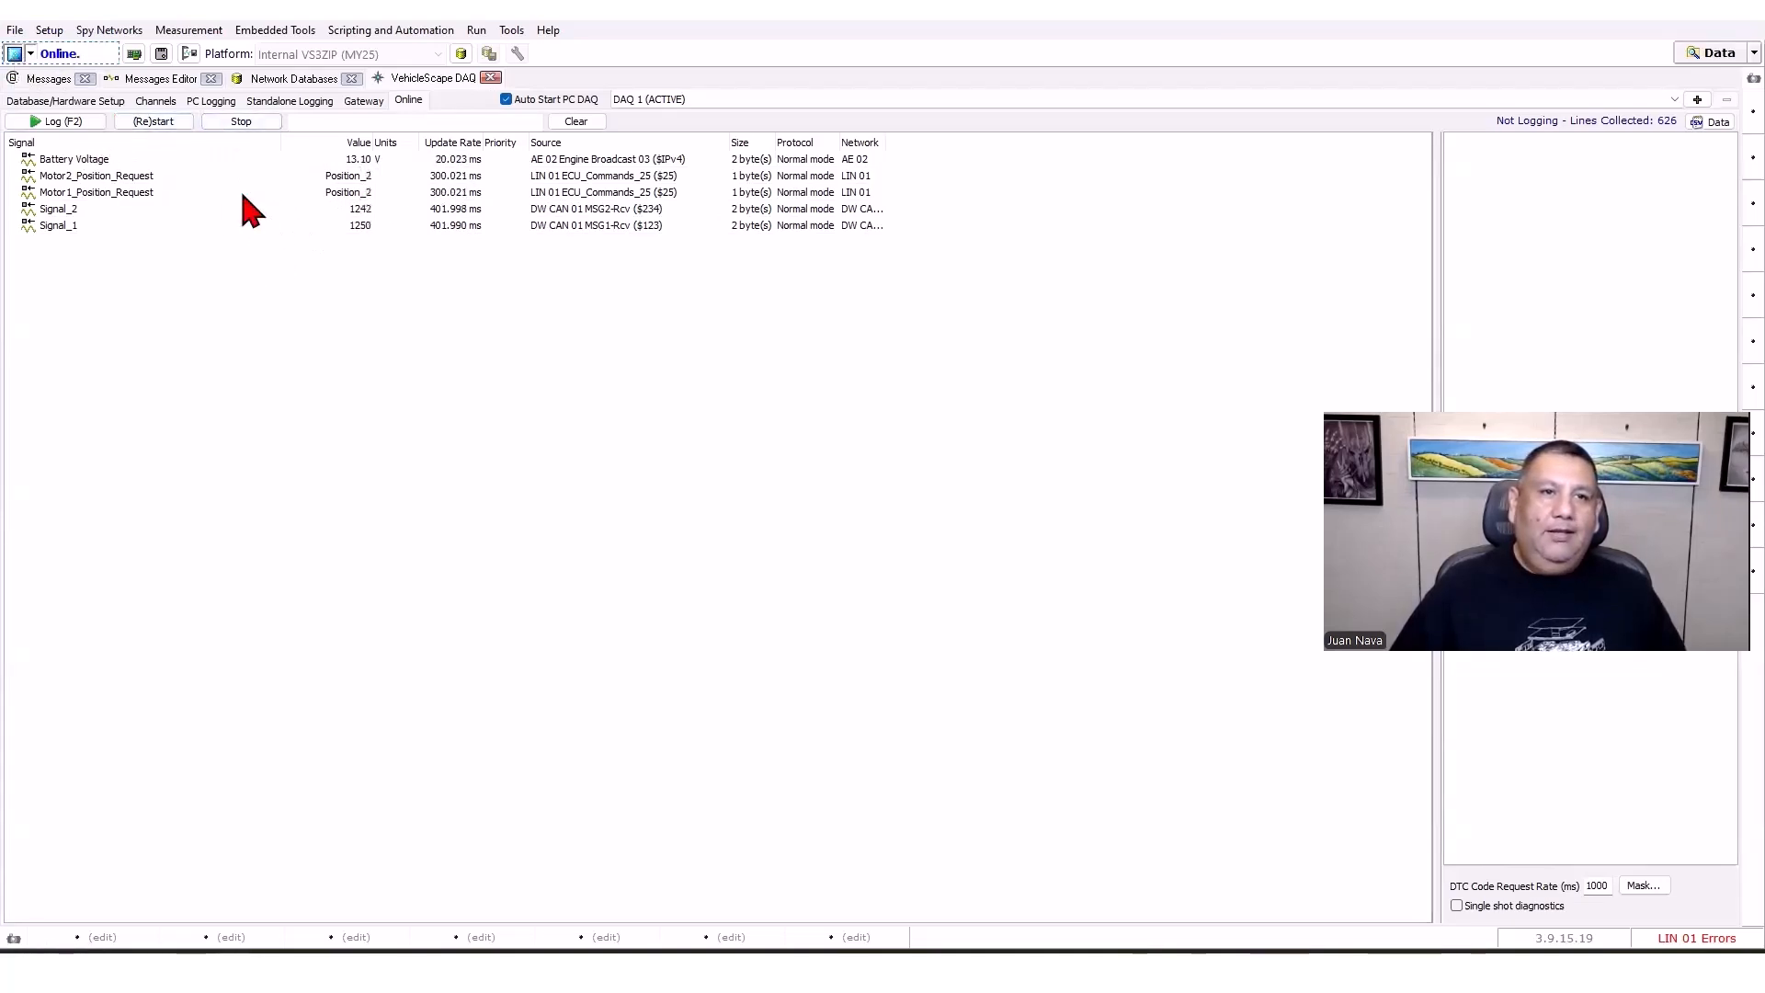
{"action": "left_click", "coordinate": [289, 102]}
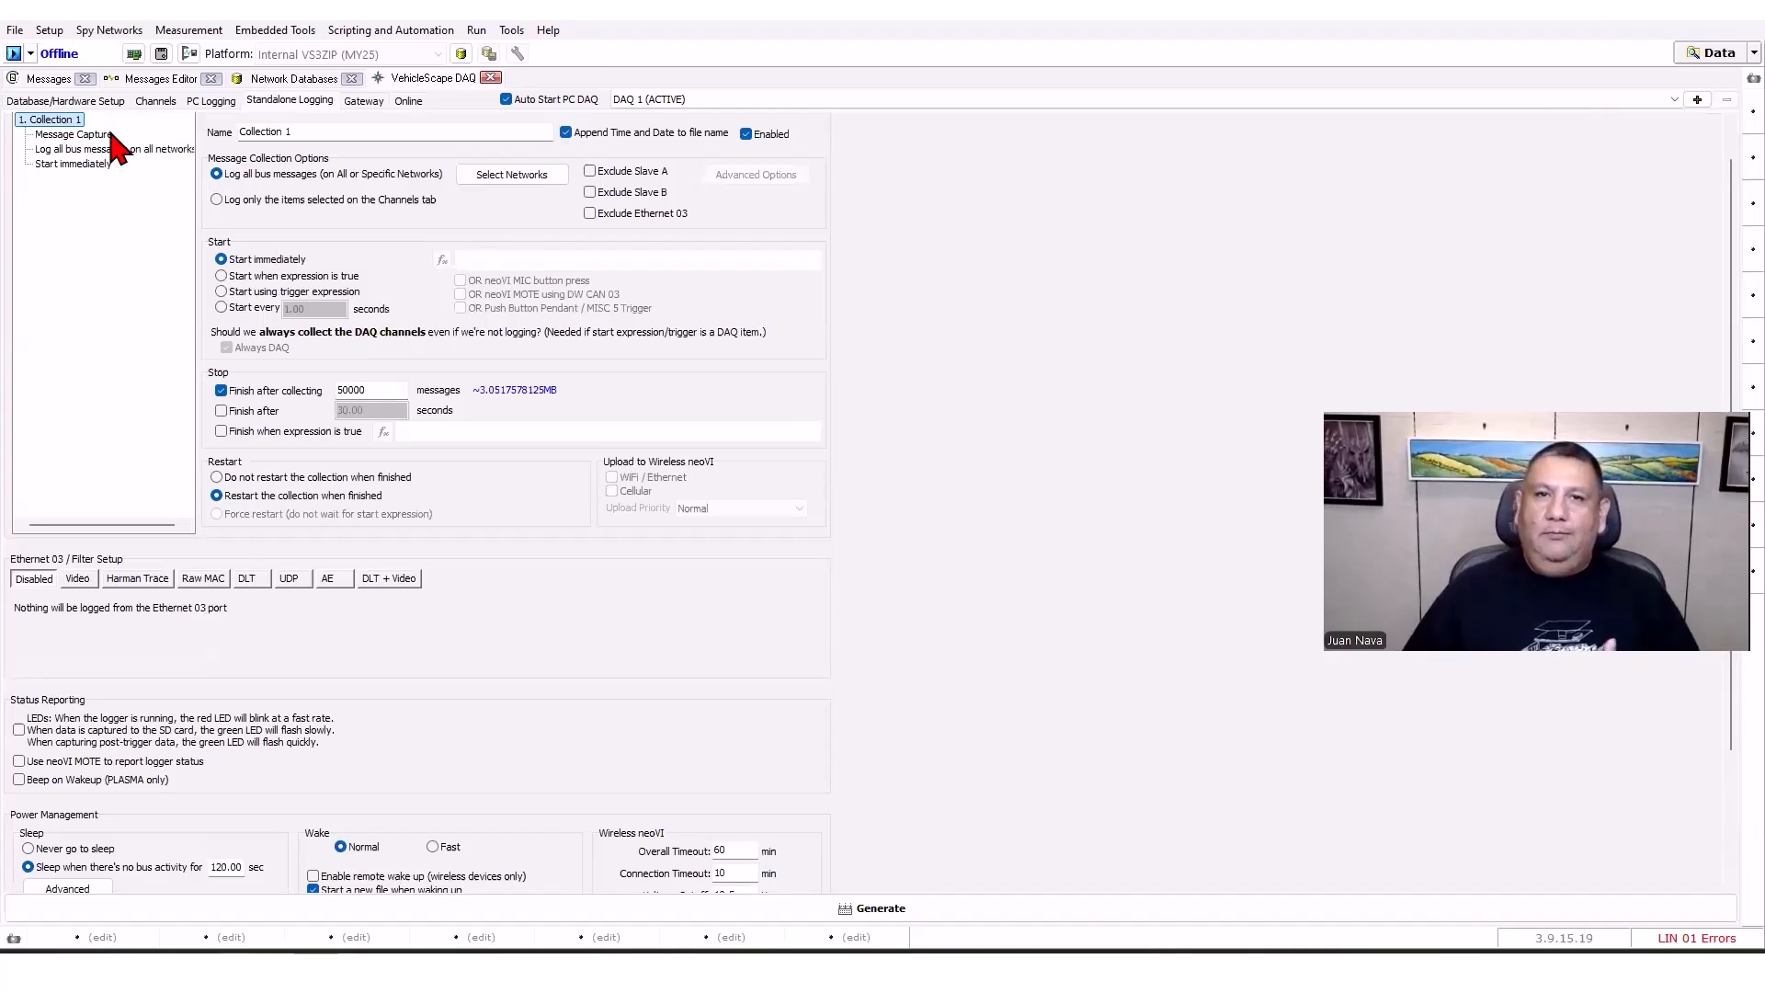
{"action": "left_click", "coordinate": [357, 131]}
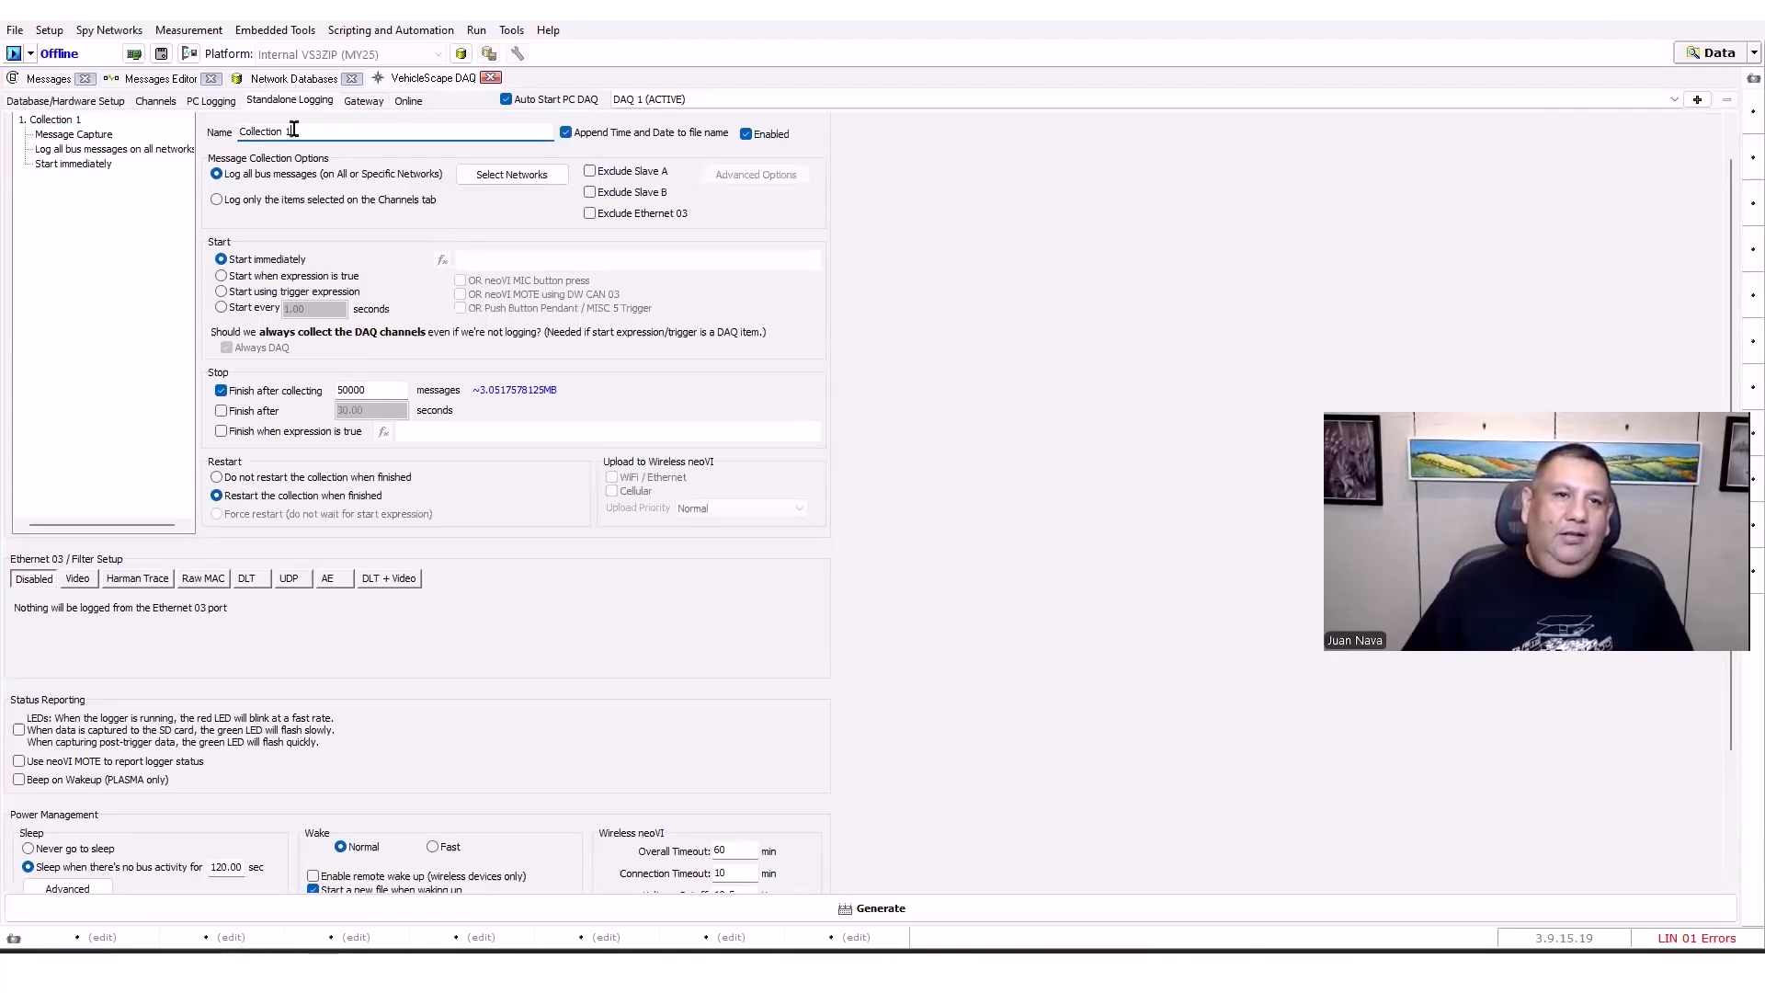
{"action": "left_click_drag", "start_coordinate": [293, 129], "coordinate": [224, 134]}
{"action": "key", "text": "BackSpace"}
{"action": "type", "text": "Signal"}
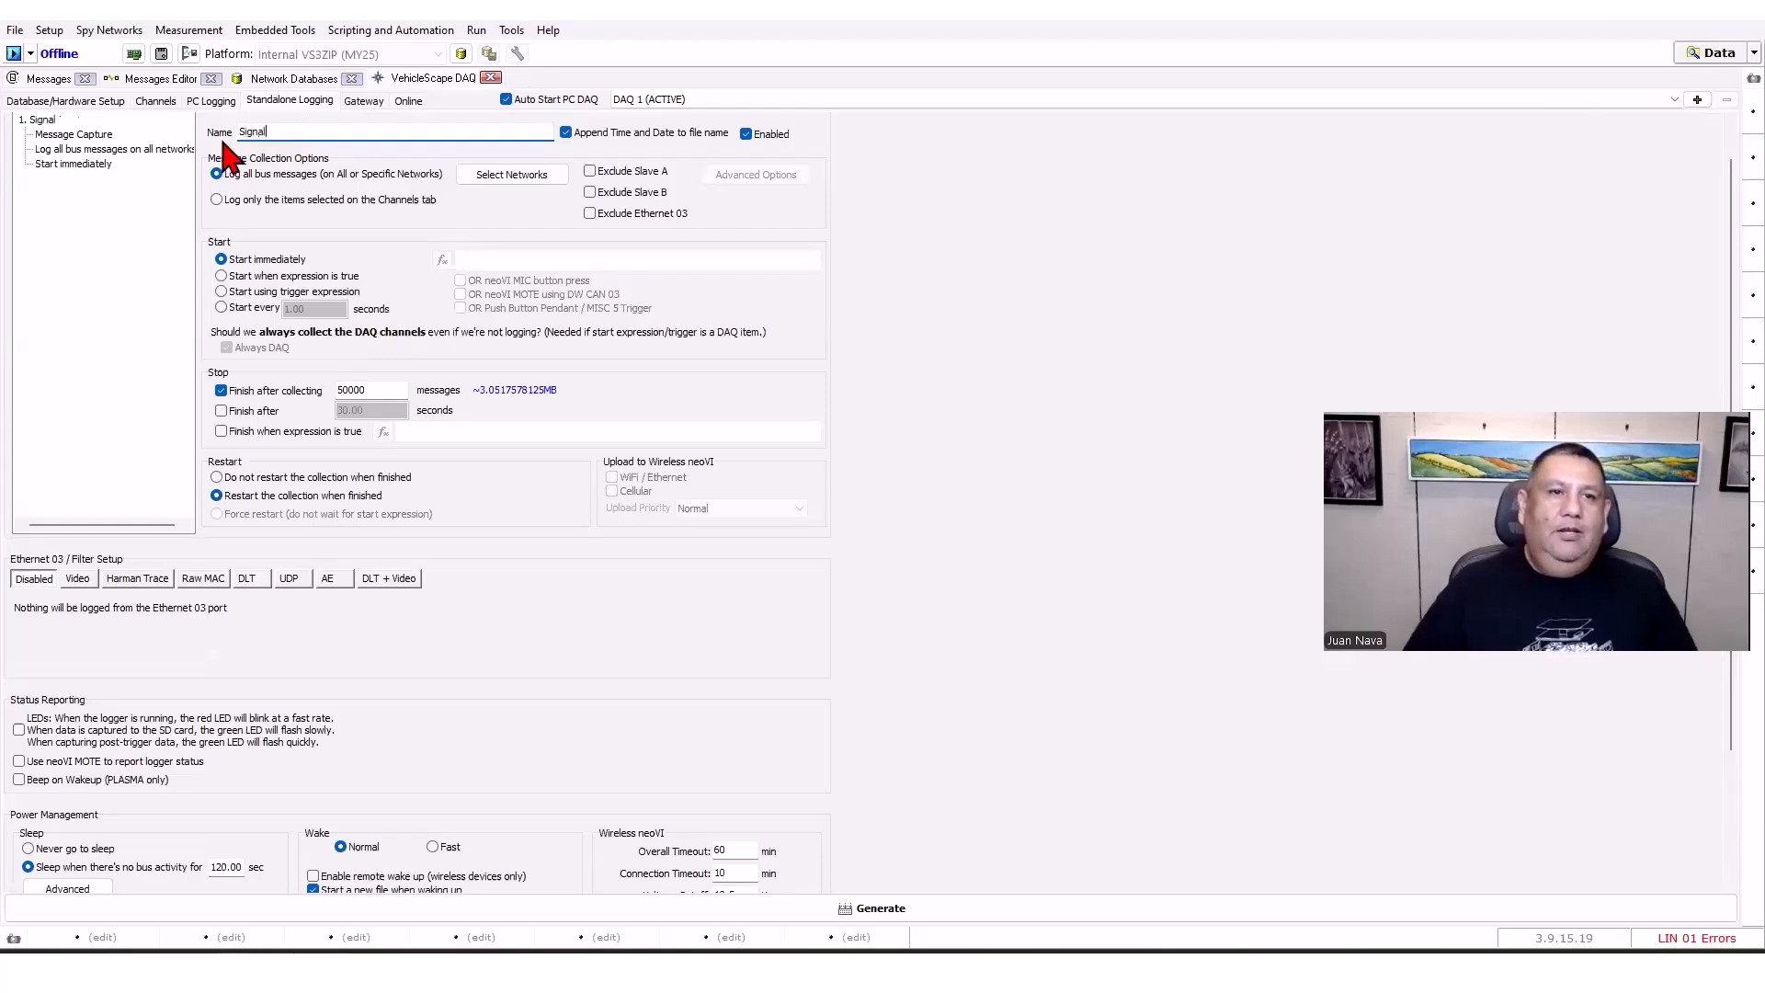
{"action": "left_click", "coordinate": [217, 199]}
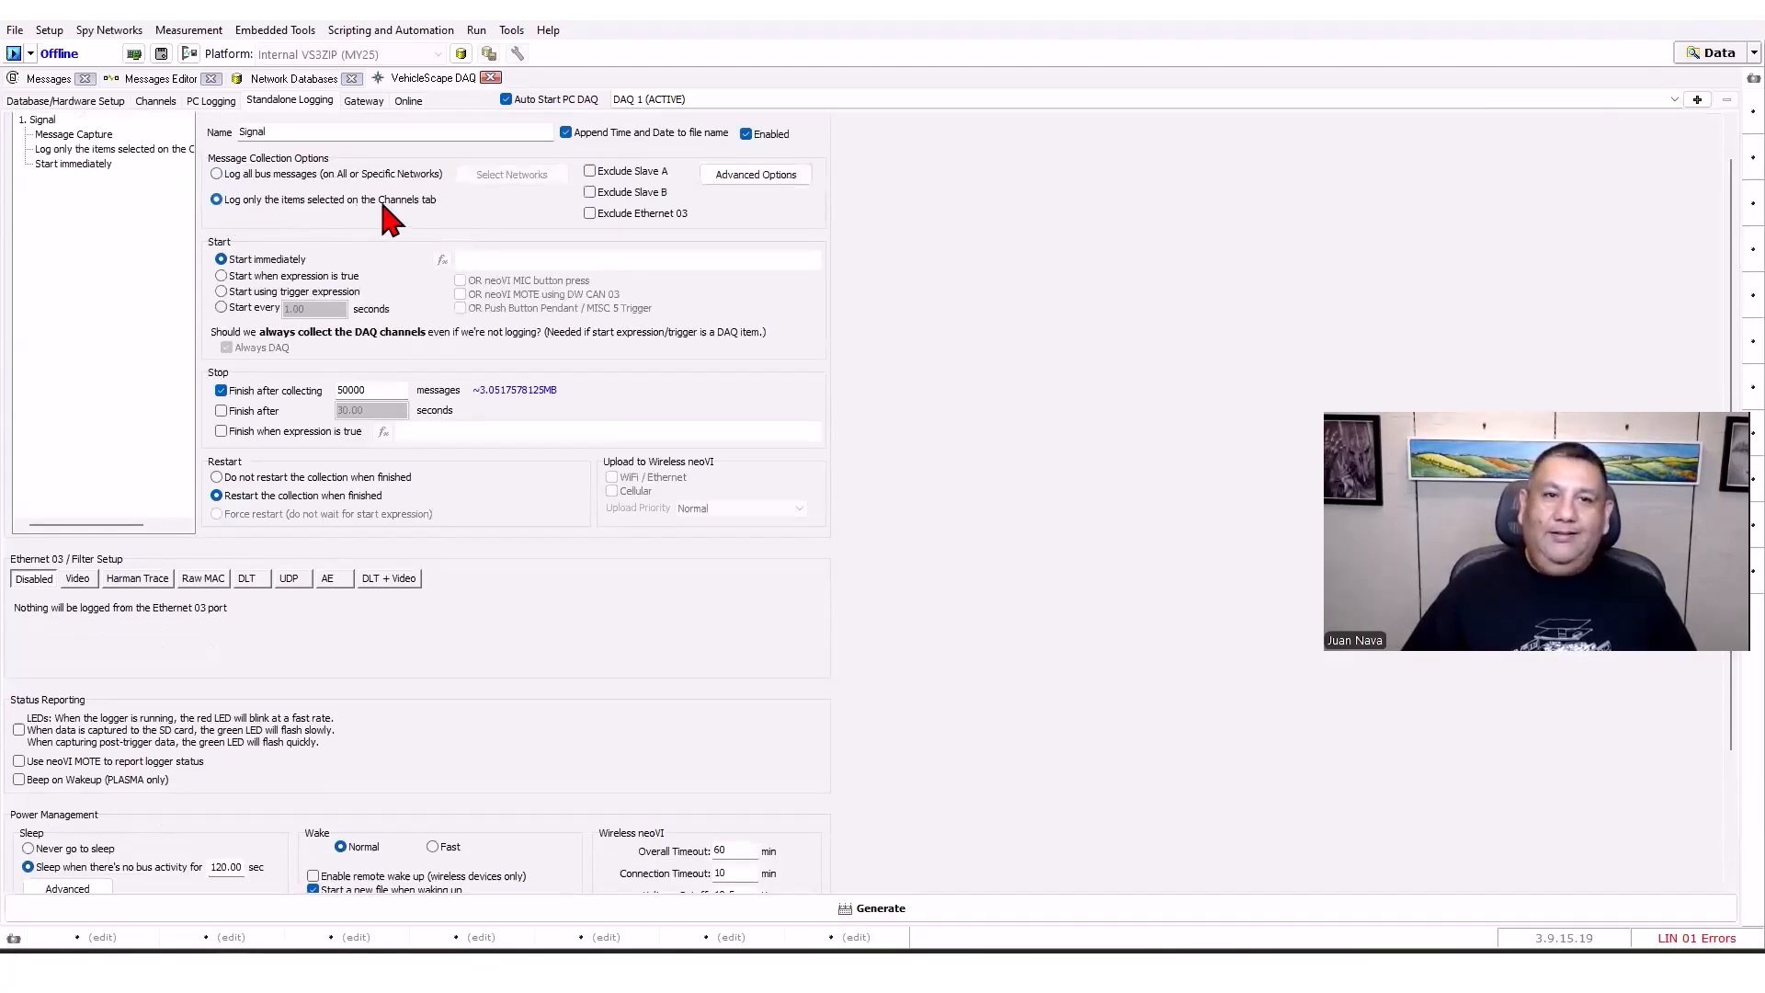
{"action": "left_click", "coordinate": [150, 102]}
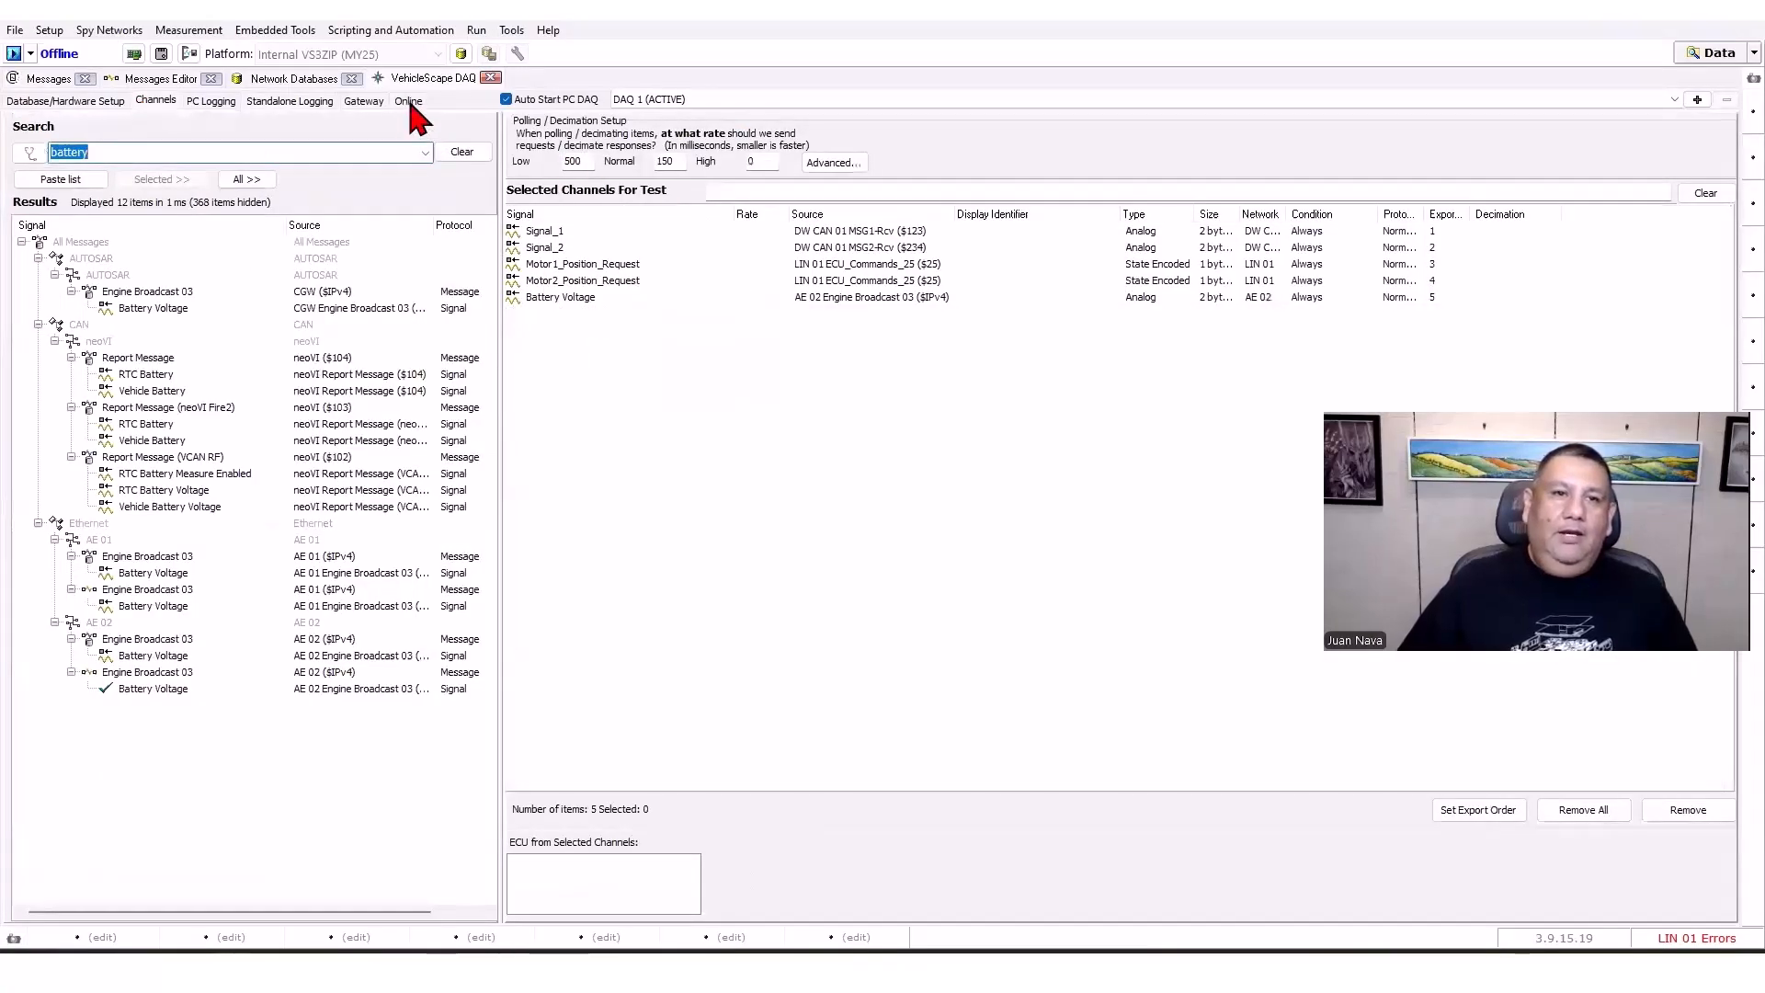
Add a second standalone collection named All data that logs all bus messages, and view the captured network messages.
{"action": "left_click", "coordinate": [296, 102]}
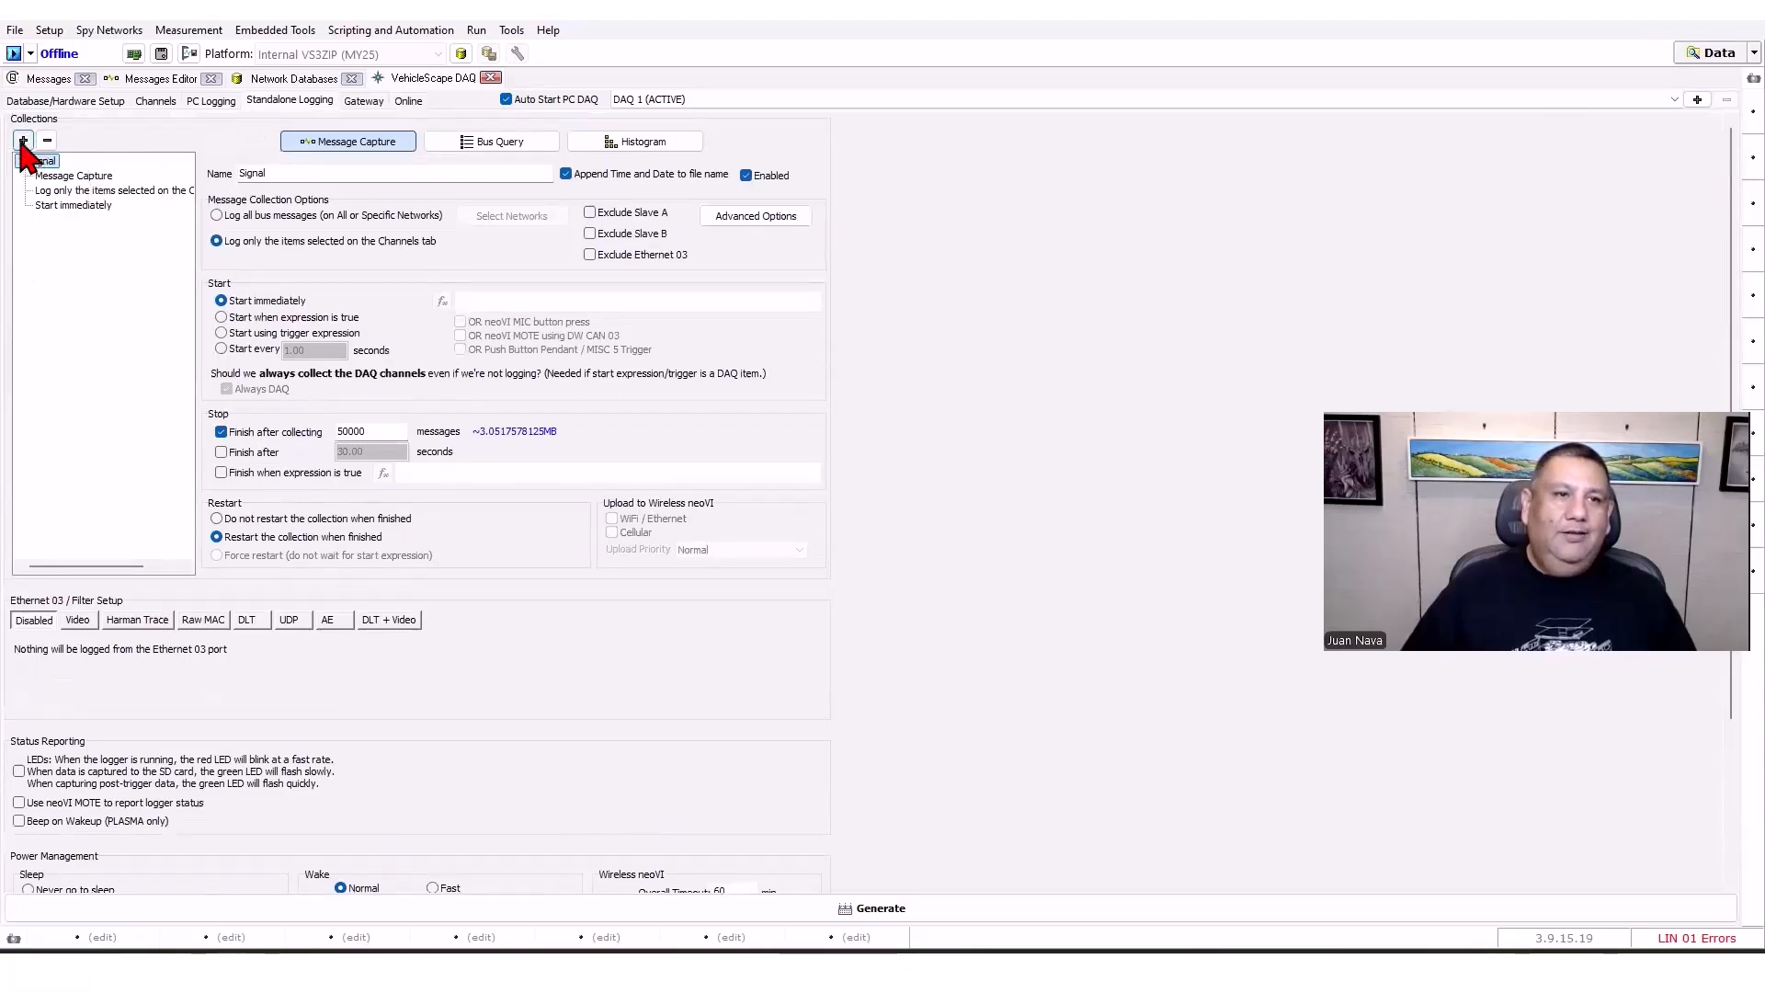
{"action": "left_click", "coordinate": [22, 141]}
{"action": "left_click", "coordinate": [294, 173]}
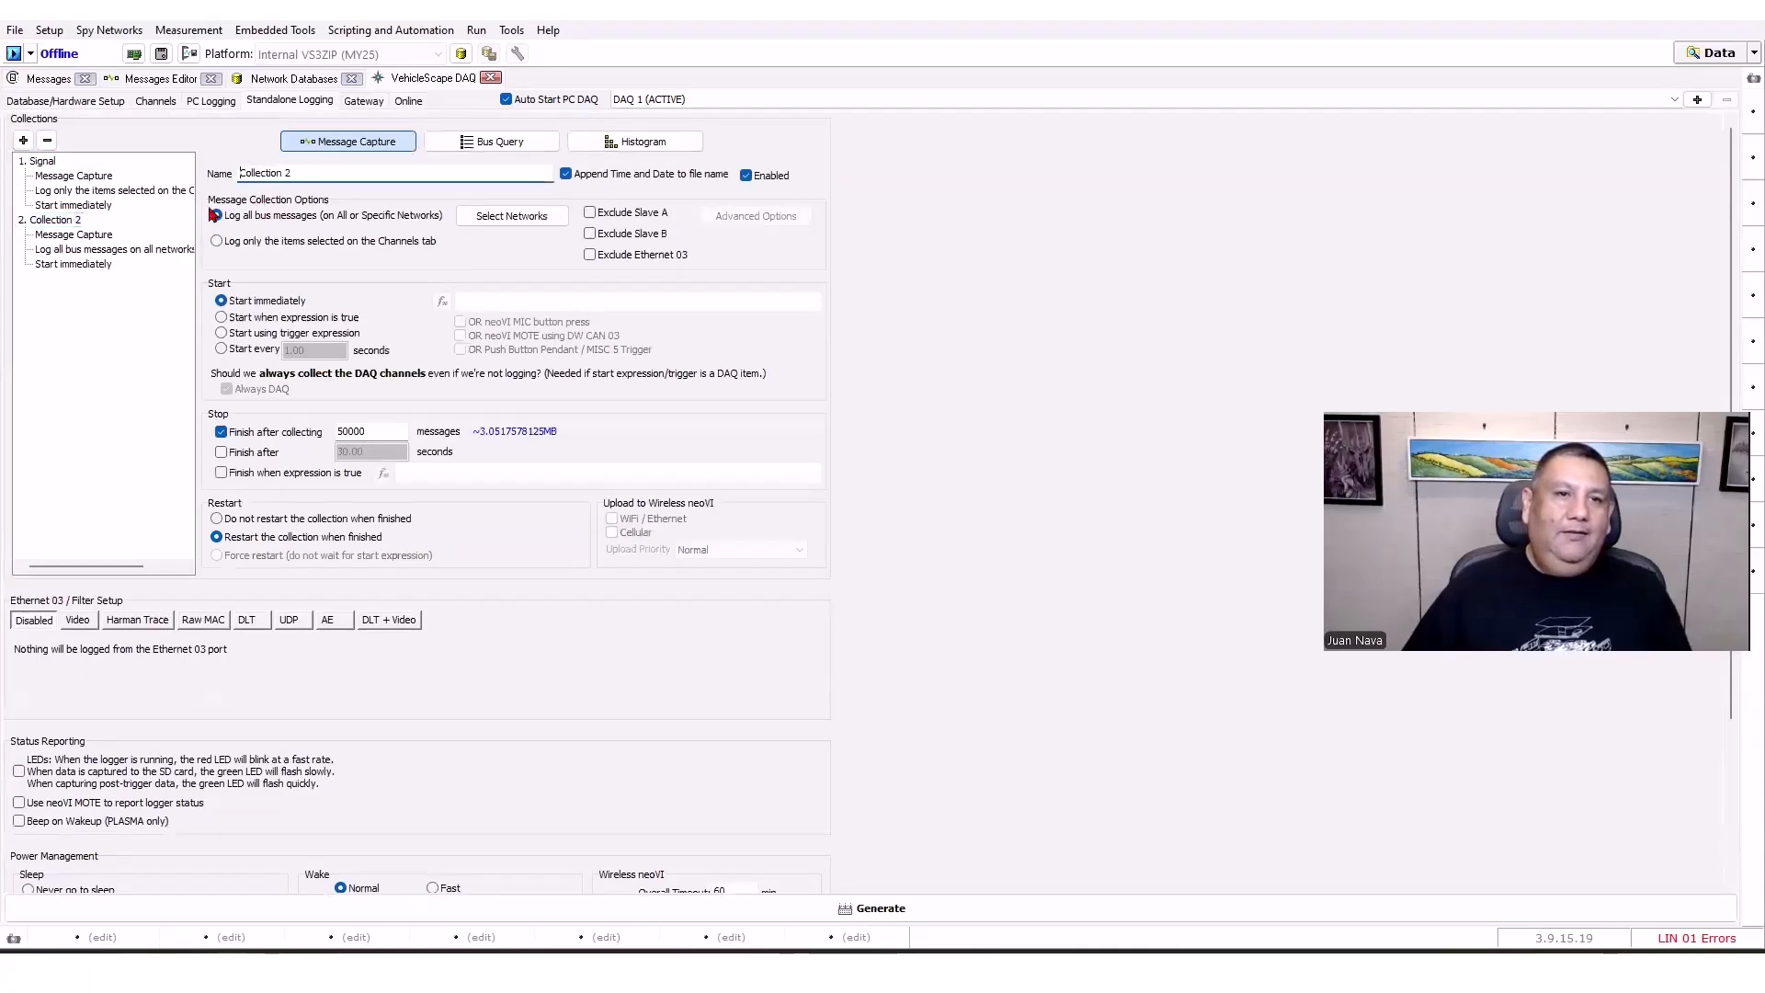
{"action": "key", "text": "Delete"}
{"action": "key", "text": "Delete"}
{"action": "key", "text": "Delete"}
{"action": "key", "text": "Delete"}
{"action": "key", "text": "Delete"}
{"action": "key", "text": "Delete"}
{"action": "key", "text": "Delete"}
{"action": "key", "text": "Delete"}
{"action": "key", "text": "Delete"}
{"action": "key", "text": "Delete"}
{"action": "key", "text": "Delete"}
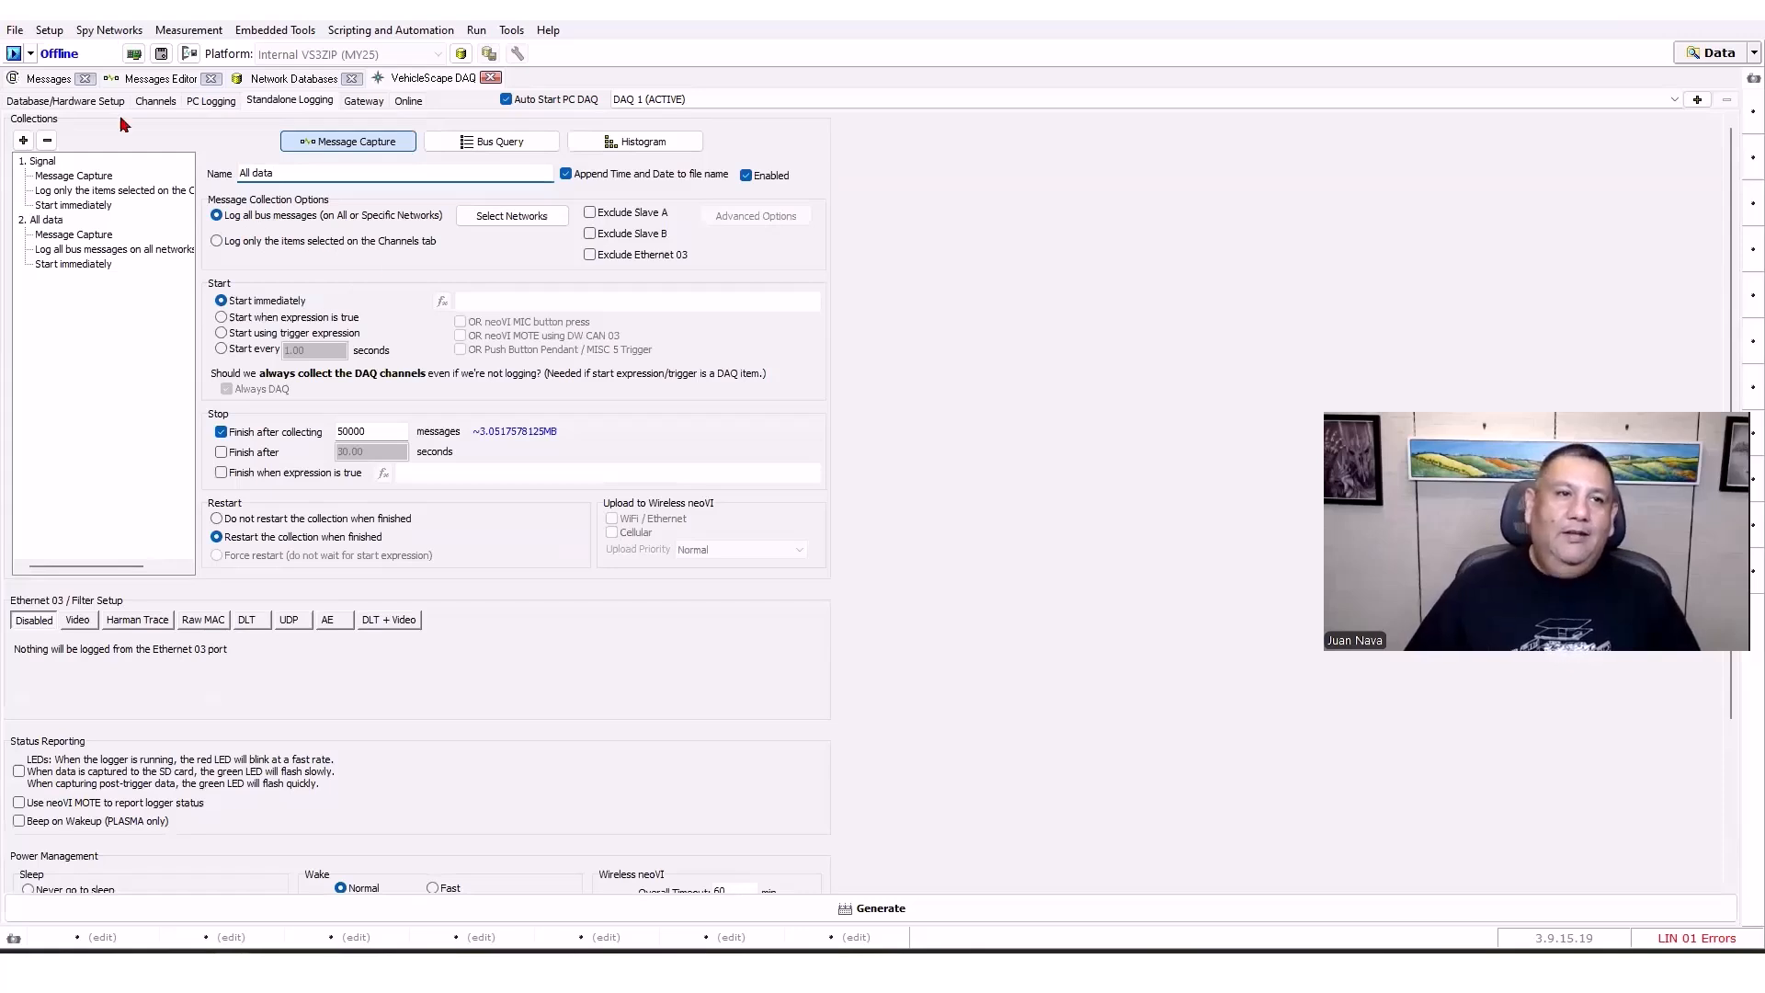
{"action": "left_click", "coordinate": [61, 81]}
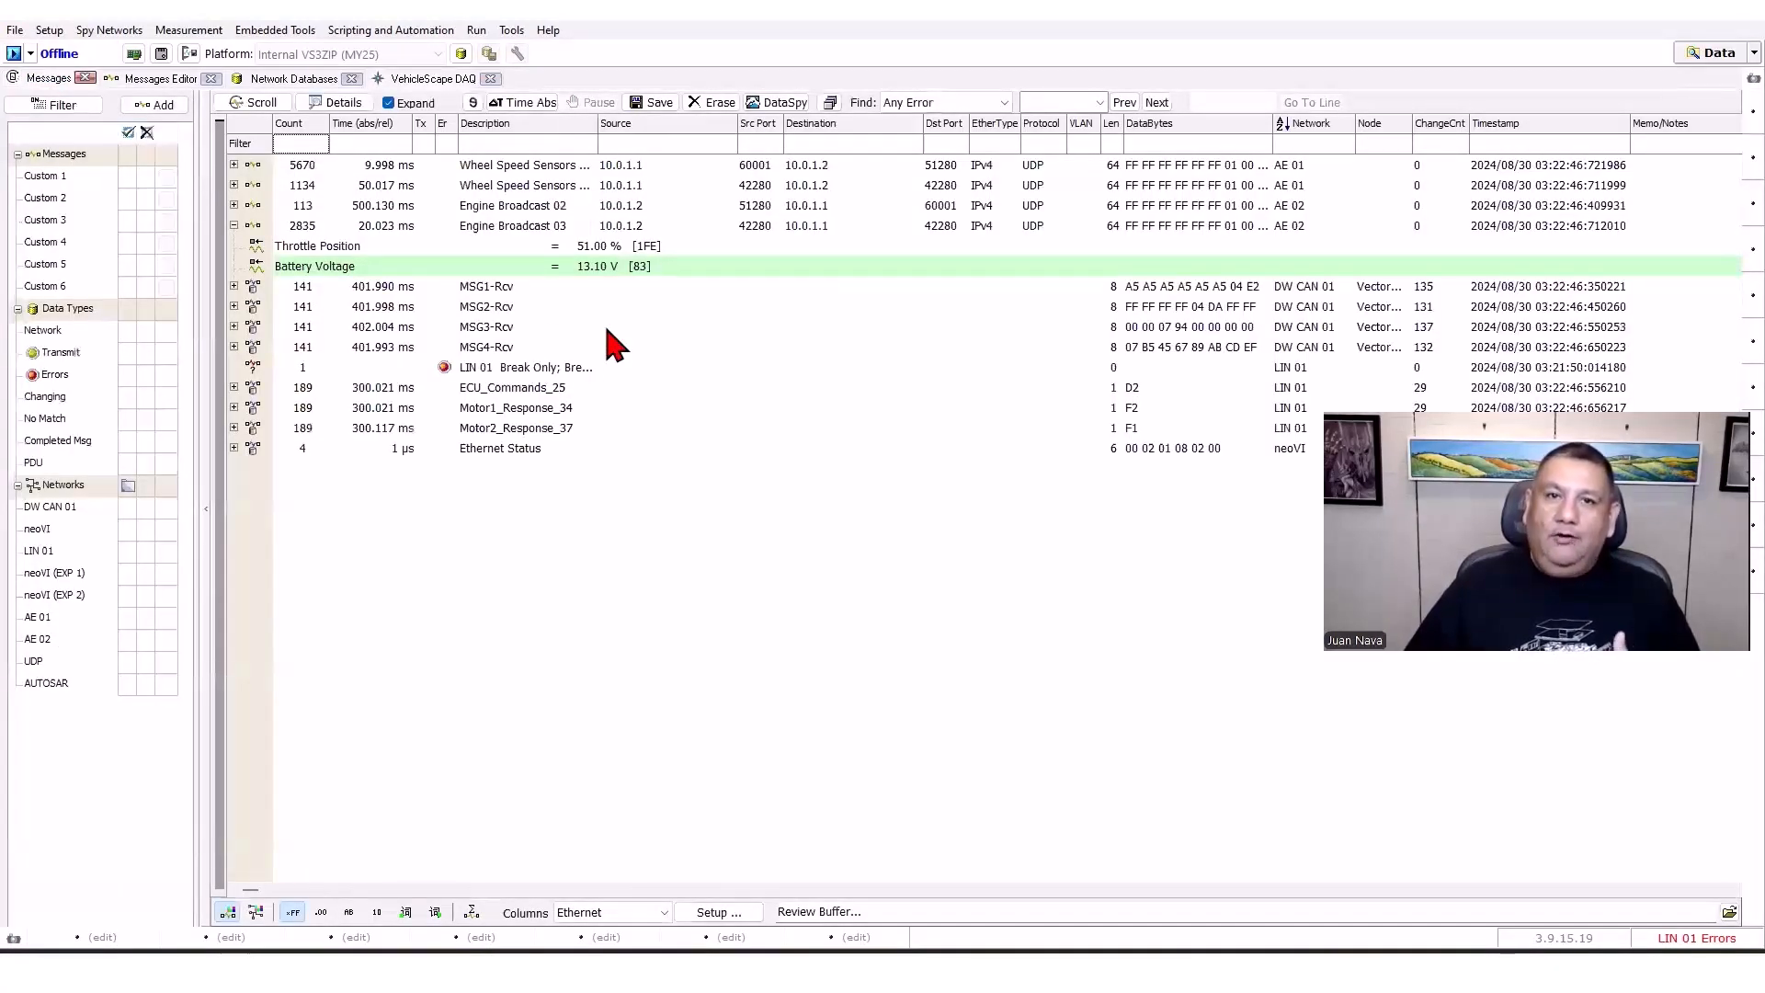
Limit the All data standalone collection to the DW CAN 01 network and rename it All CAN data.
{"action": "left_click", "coordinate": [415, 80]}
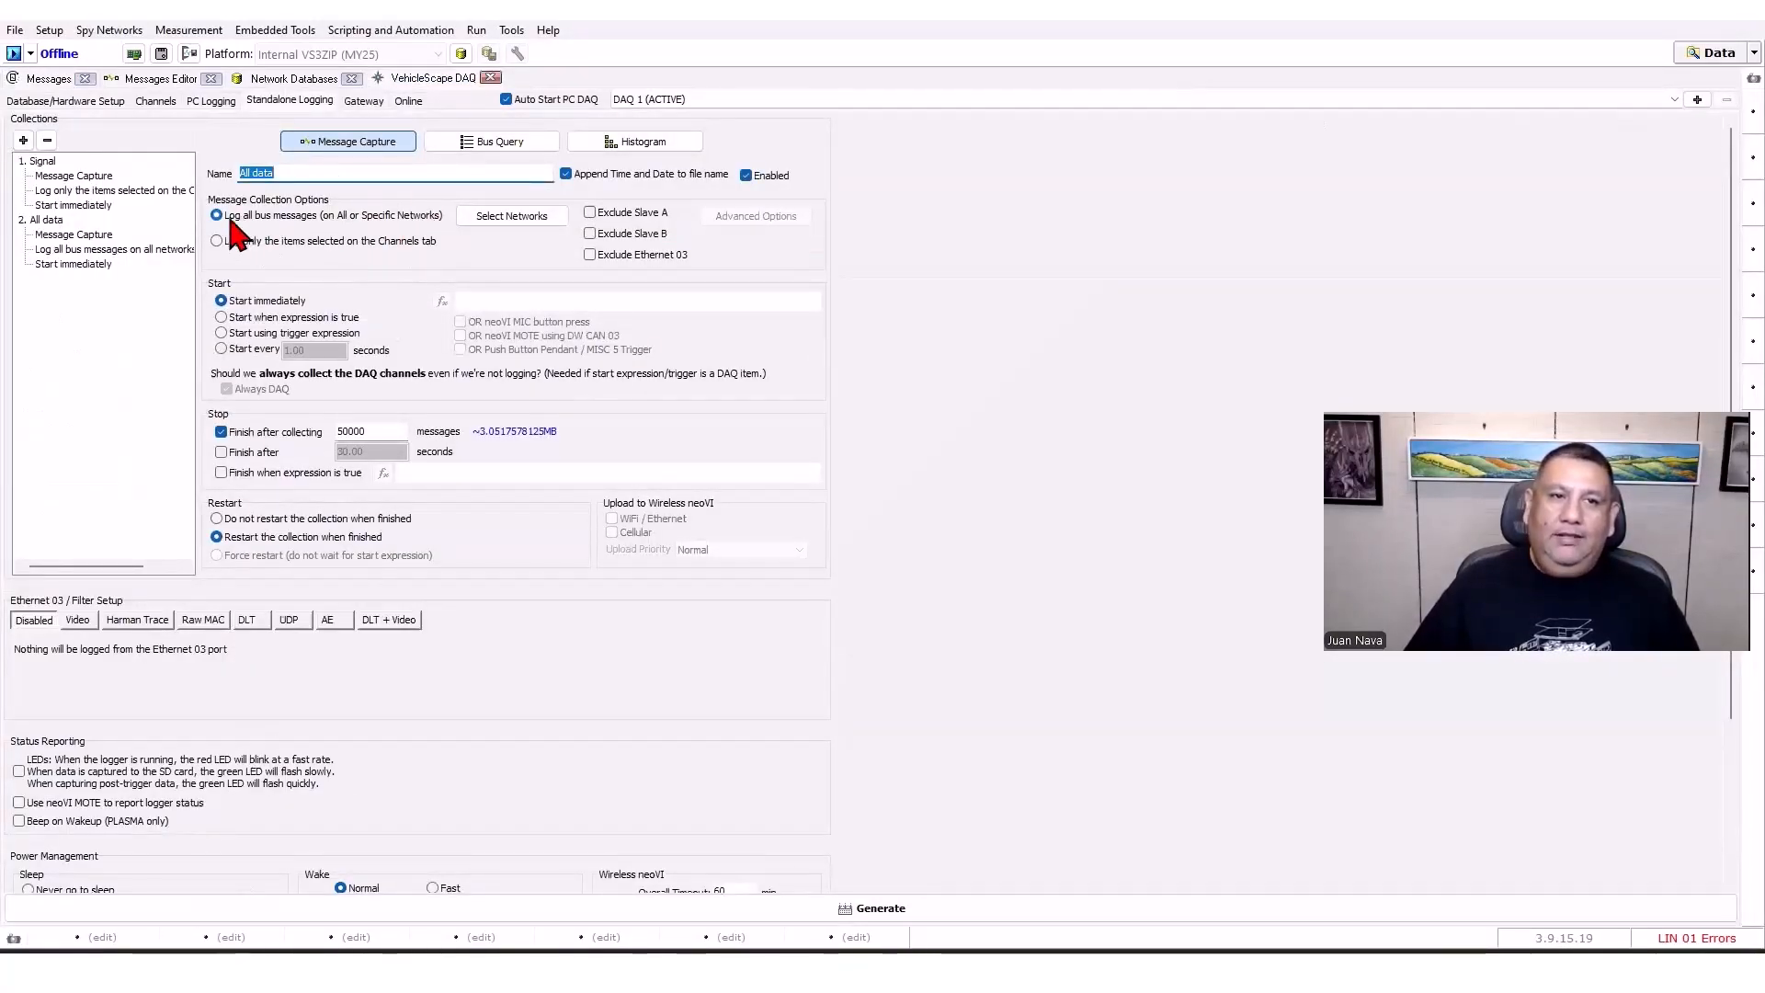
{"action": "left_click", "coordinate": [497, 216]}
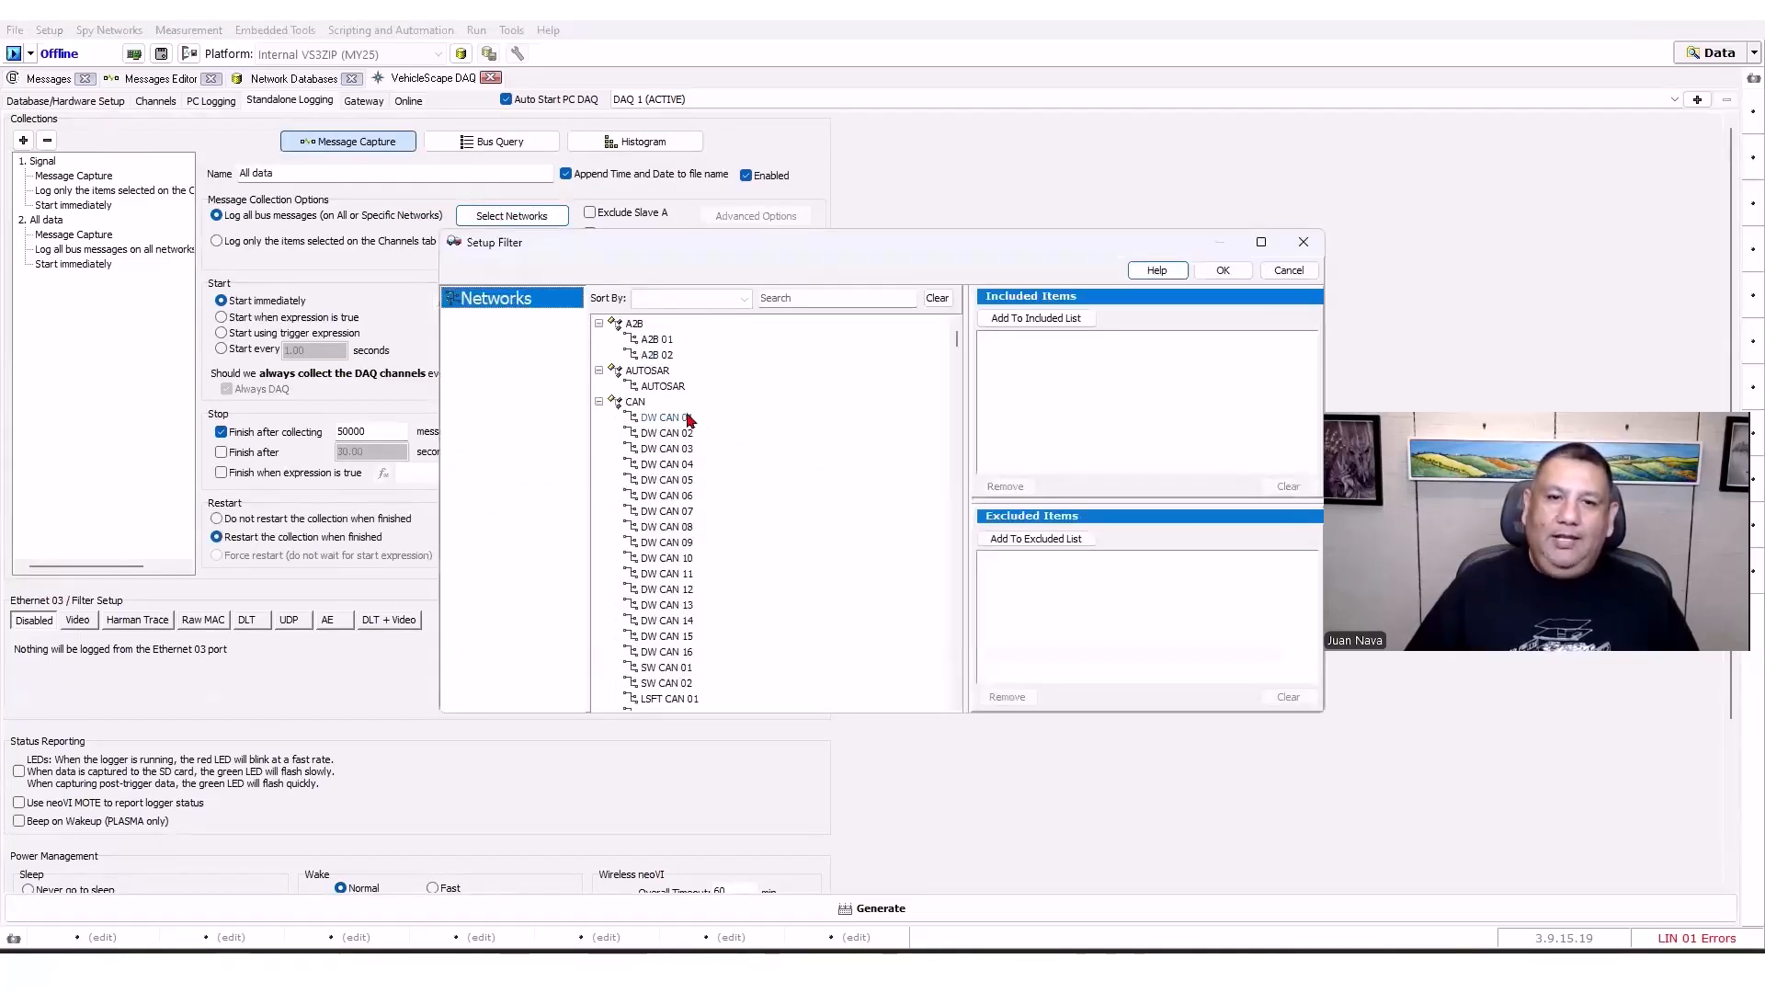
{"action": "double_click", "coordinate": [685, 419]}
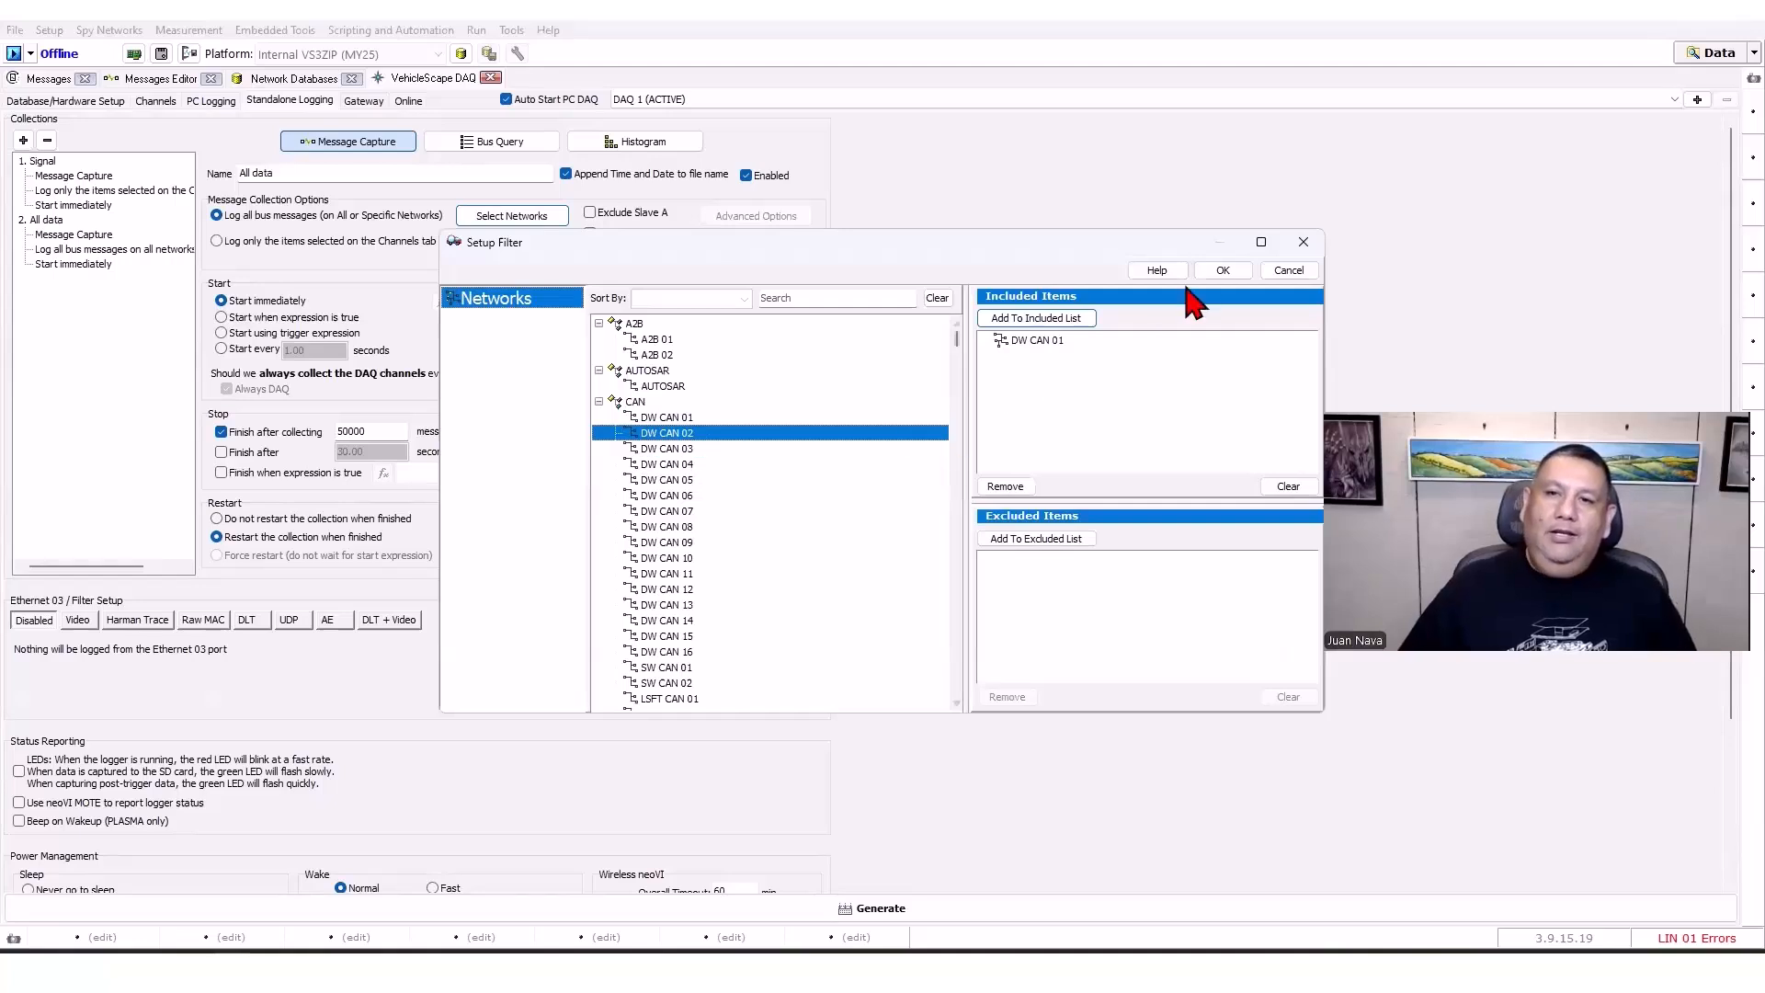
{"action": "left_click", "coordinate": [1222, 270]}
{"action": "left_click_drag", "start_coordinate": [337, 175], "coordinate": [229, 173]}
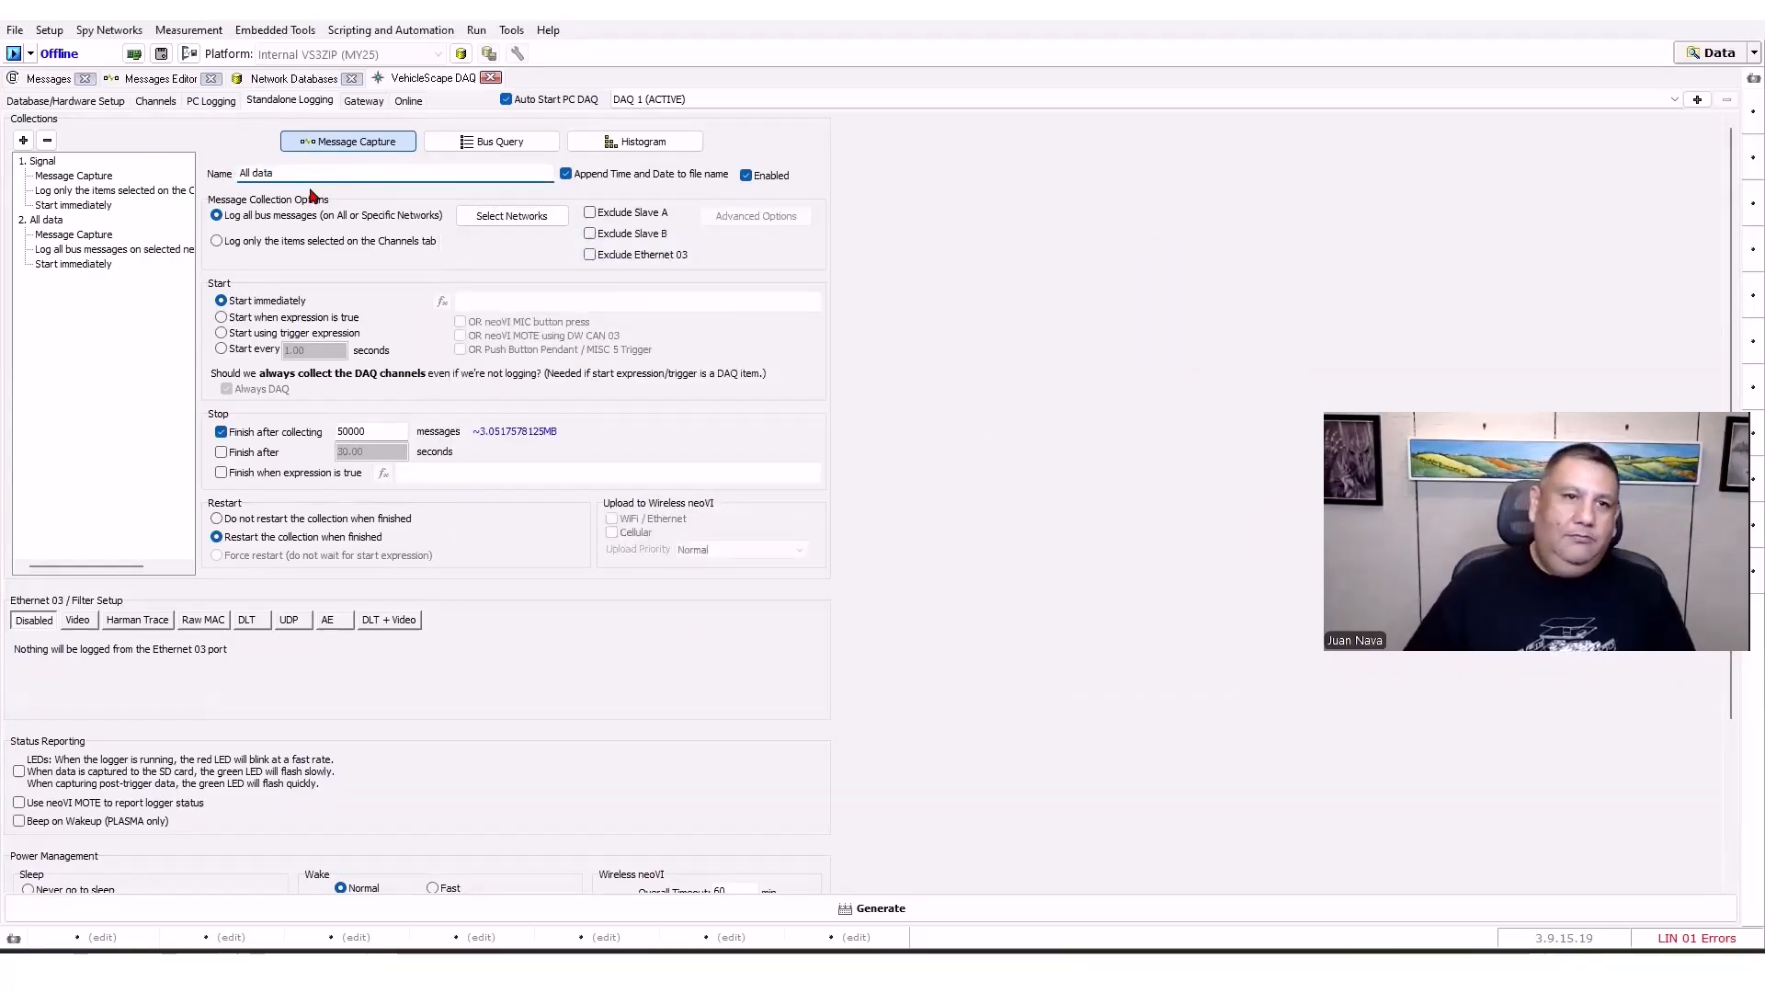
{"action": "type", "text": "CAN"}
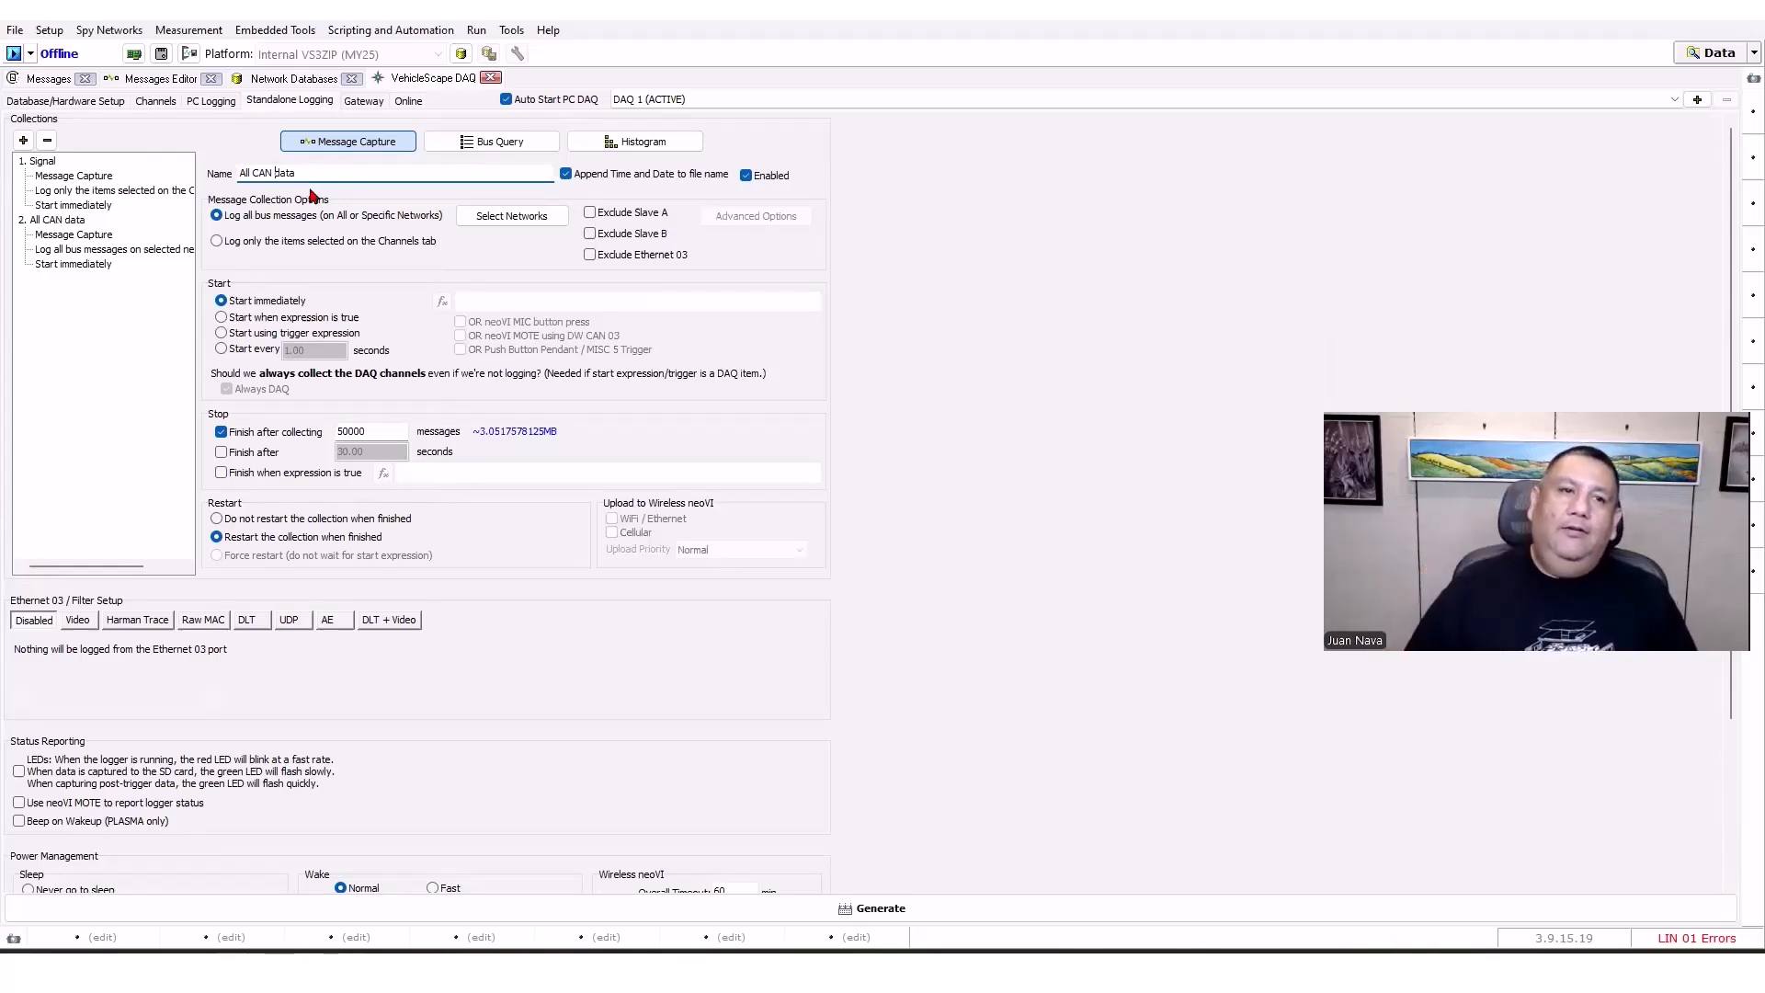
Add the AE 01 and AE 03 Ethernet networks to the collection's included network list.
{"action": "left_click", "coordinate": [483, 218]}
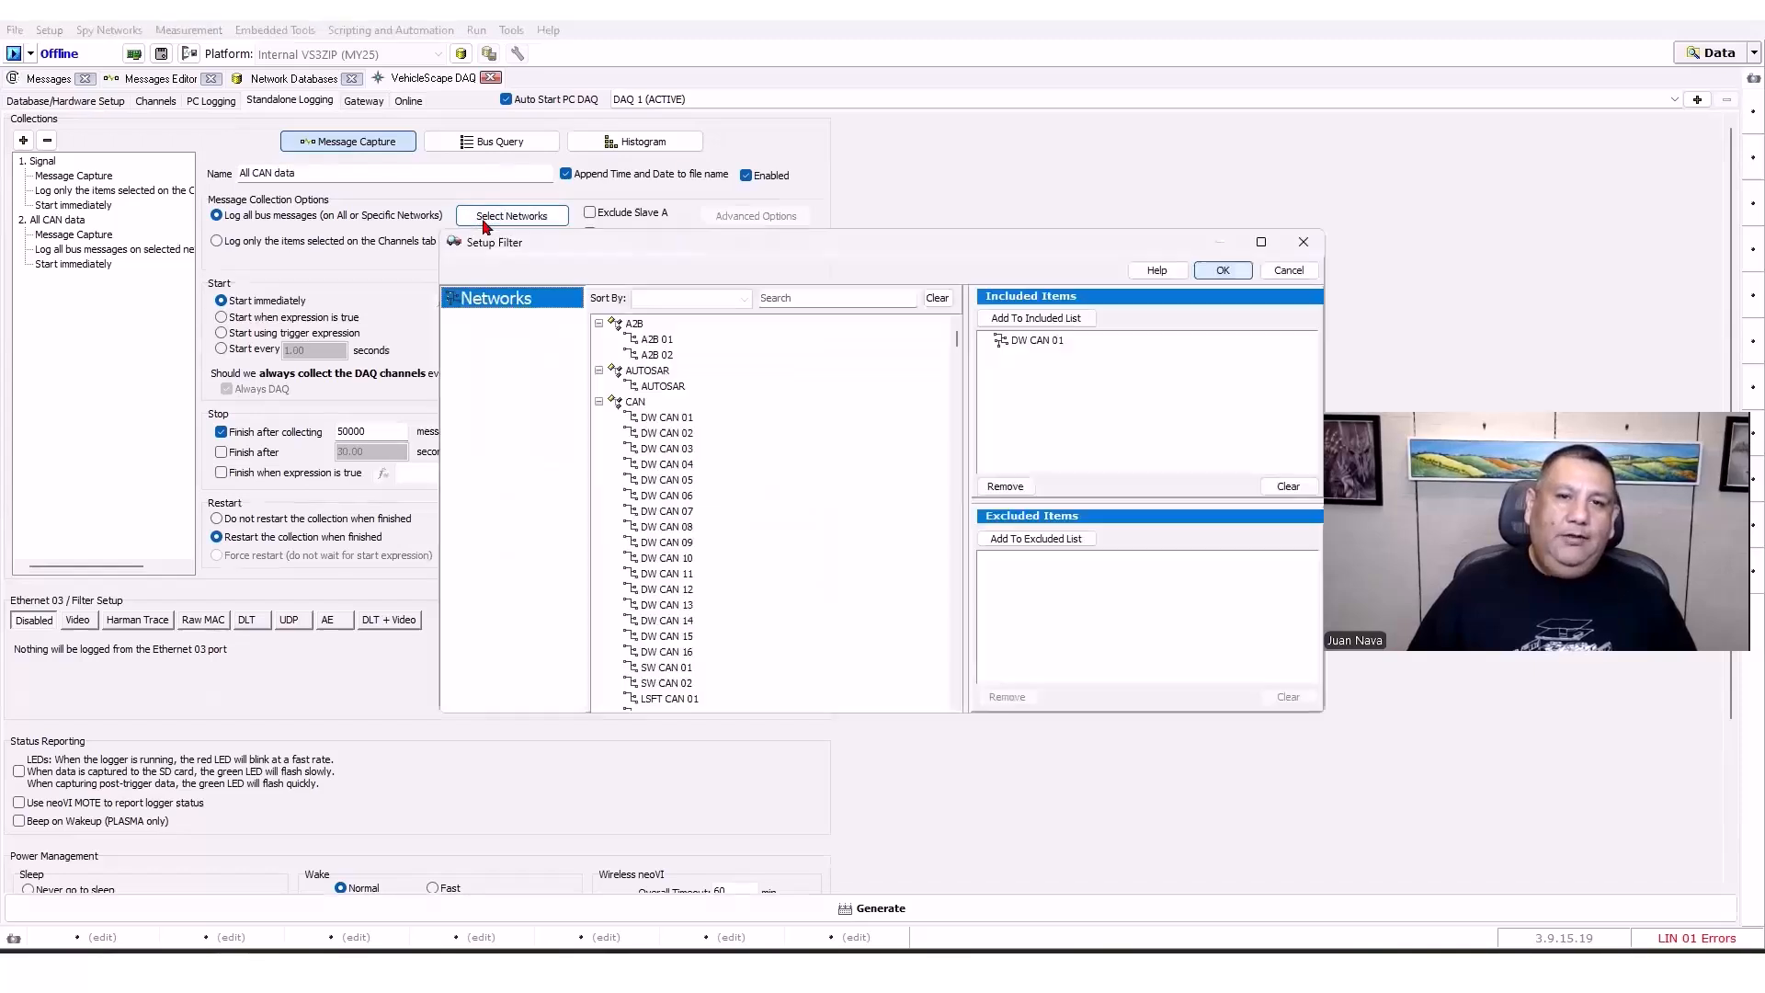
{"action": "left_click", "coordinate": [599, 402]}
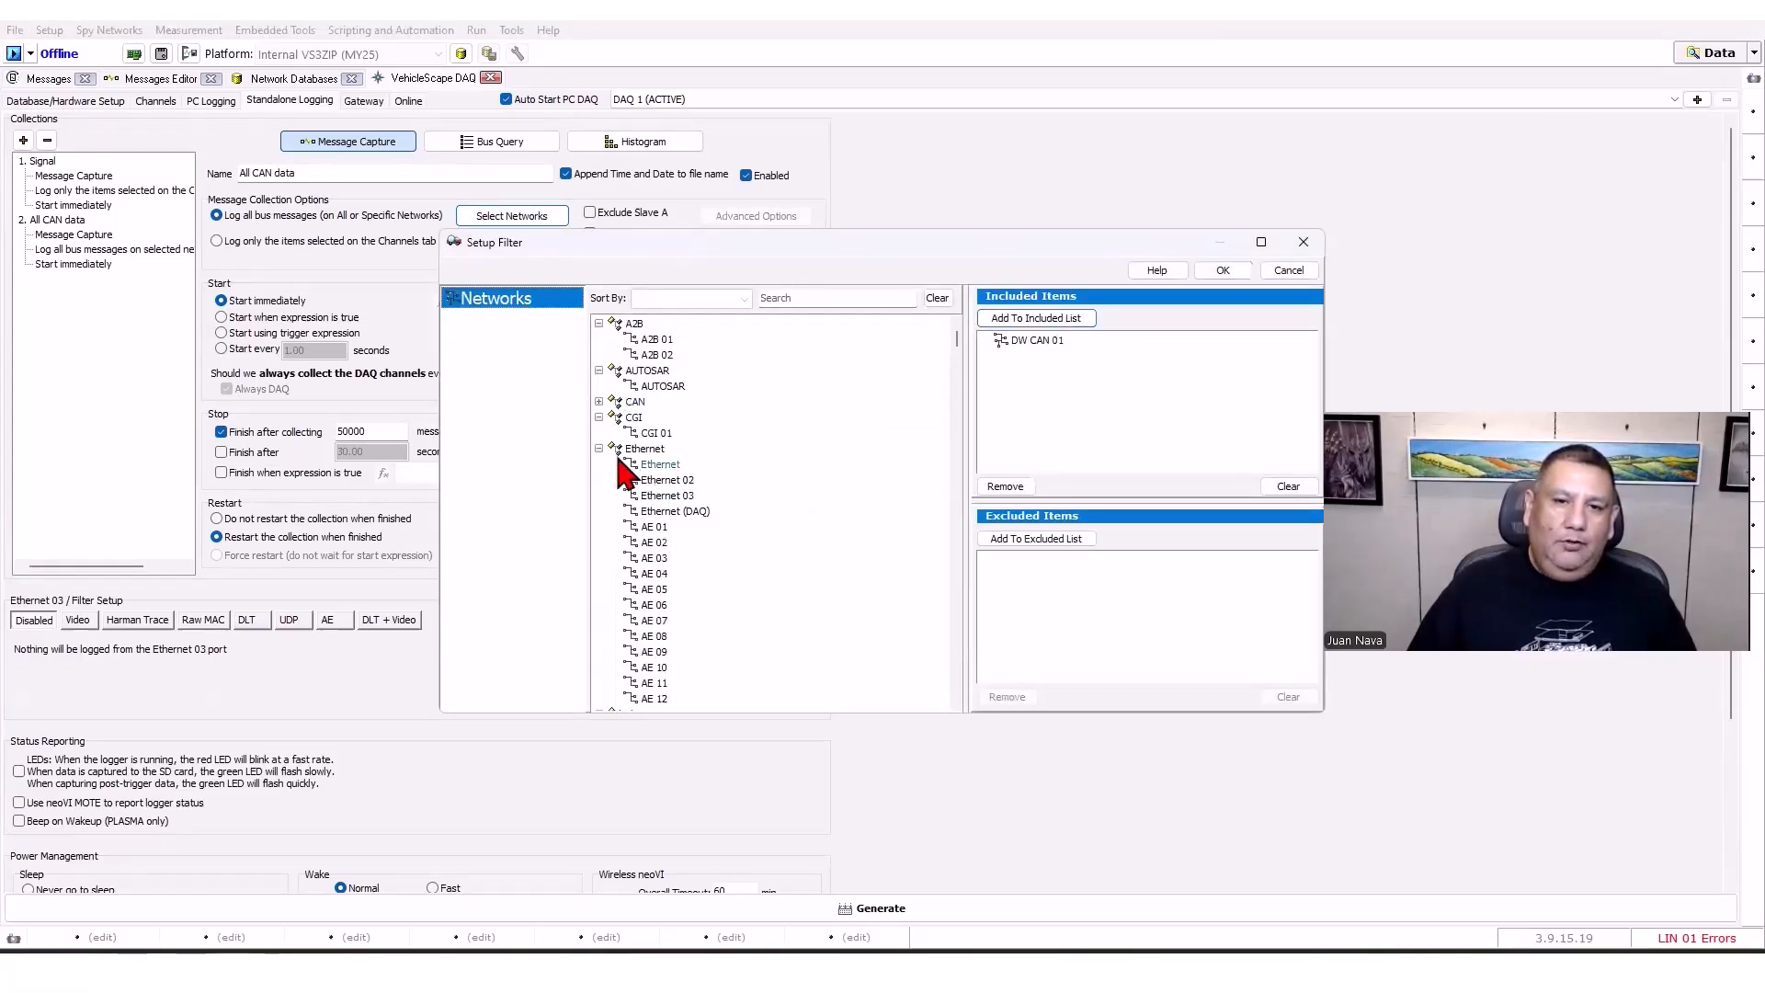
{"action": "double_click", "coordinate": [658, 529]}
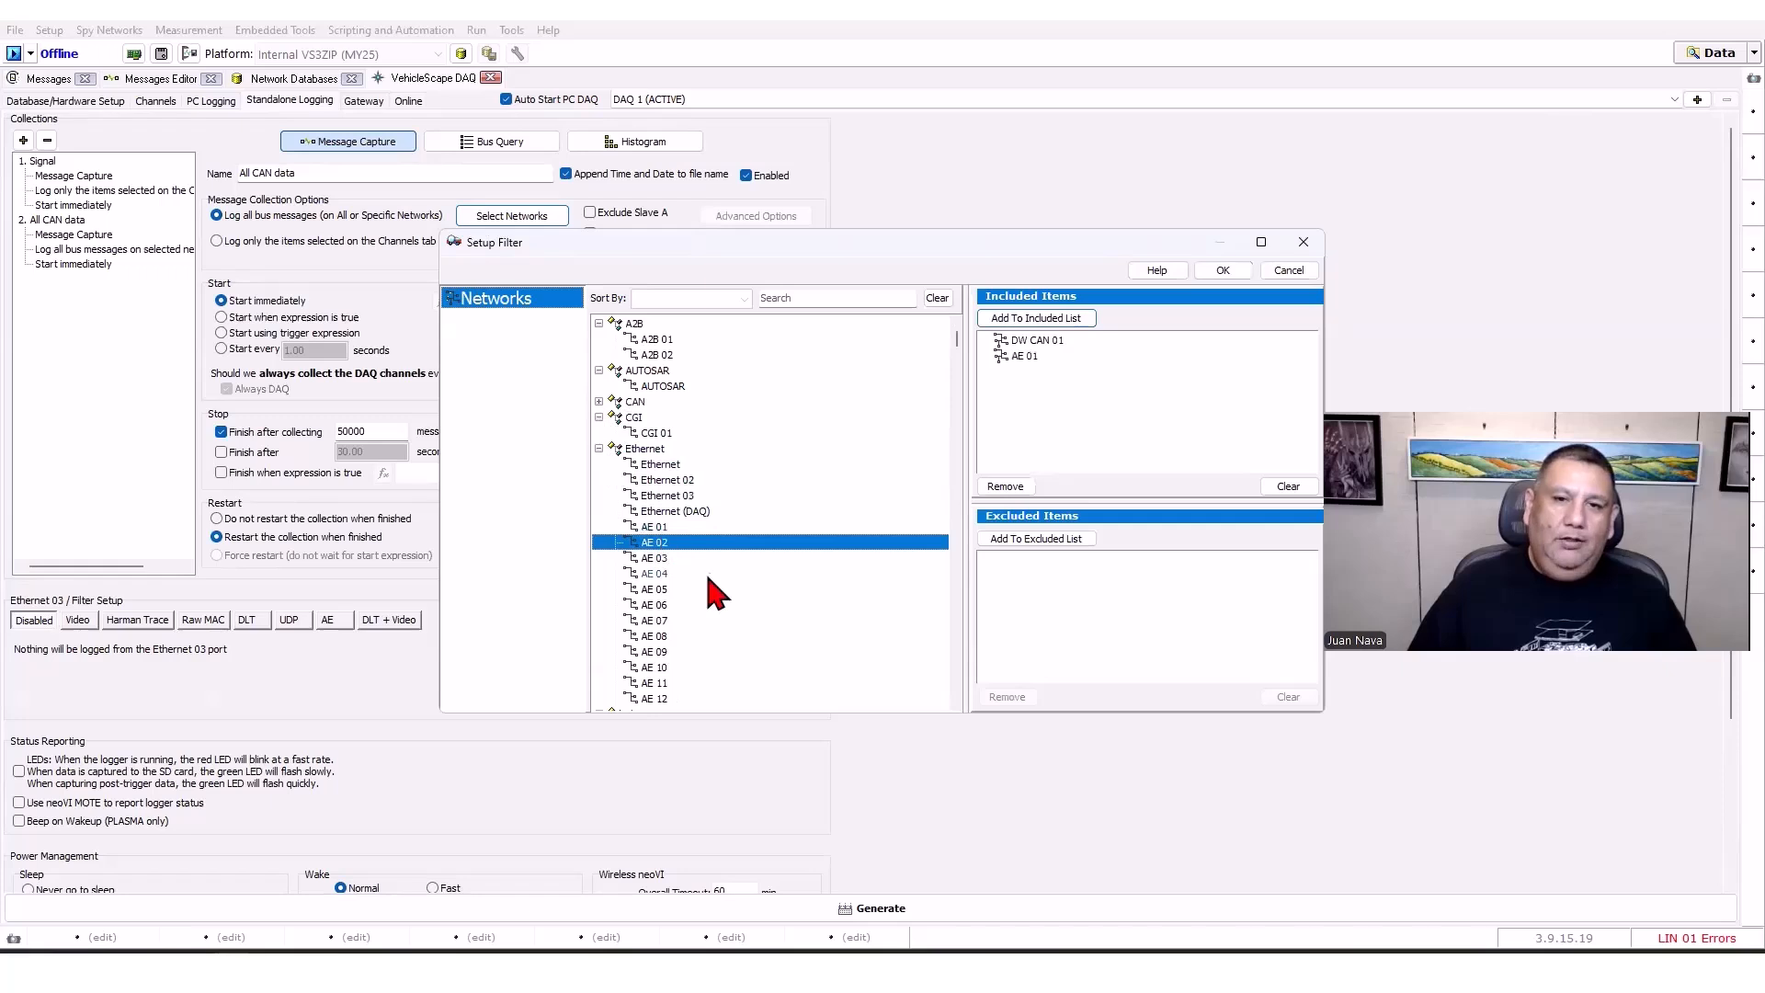
{"action": "double_click", "coordinate": [653, 557]}
{"action": "scroll", "coordinate": [768, 496], "scroll_direction": "down", "scroll_amount": 5}
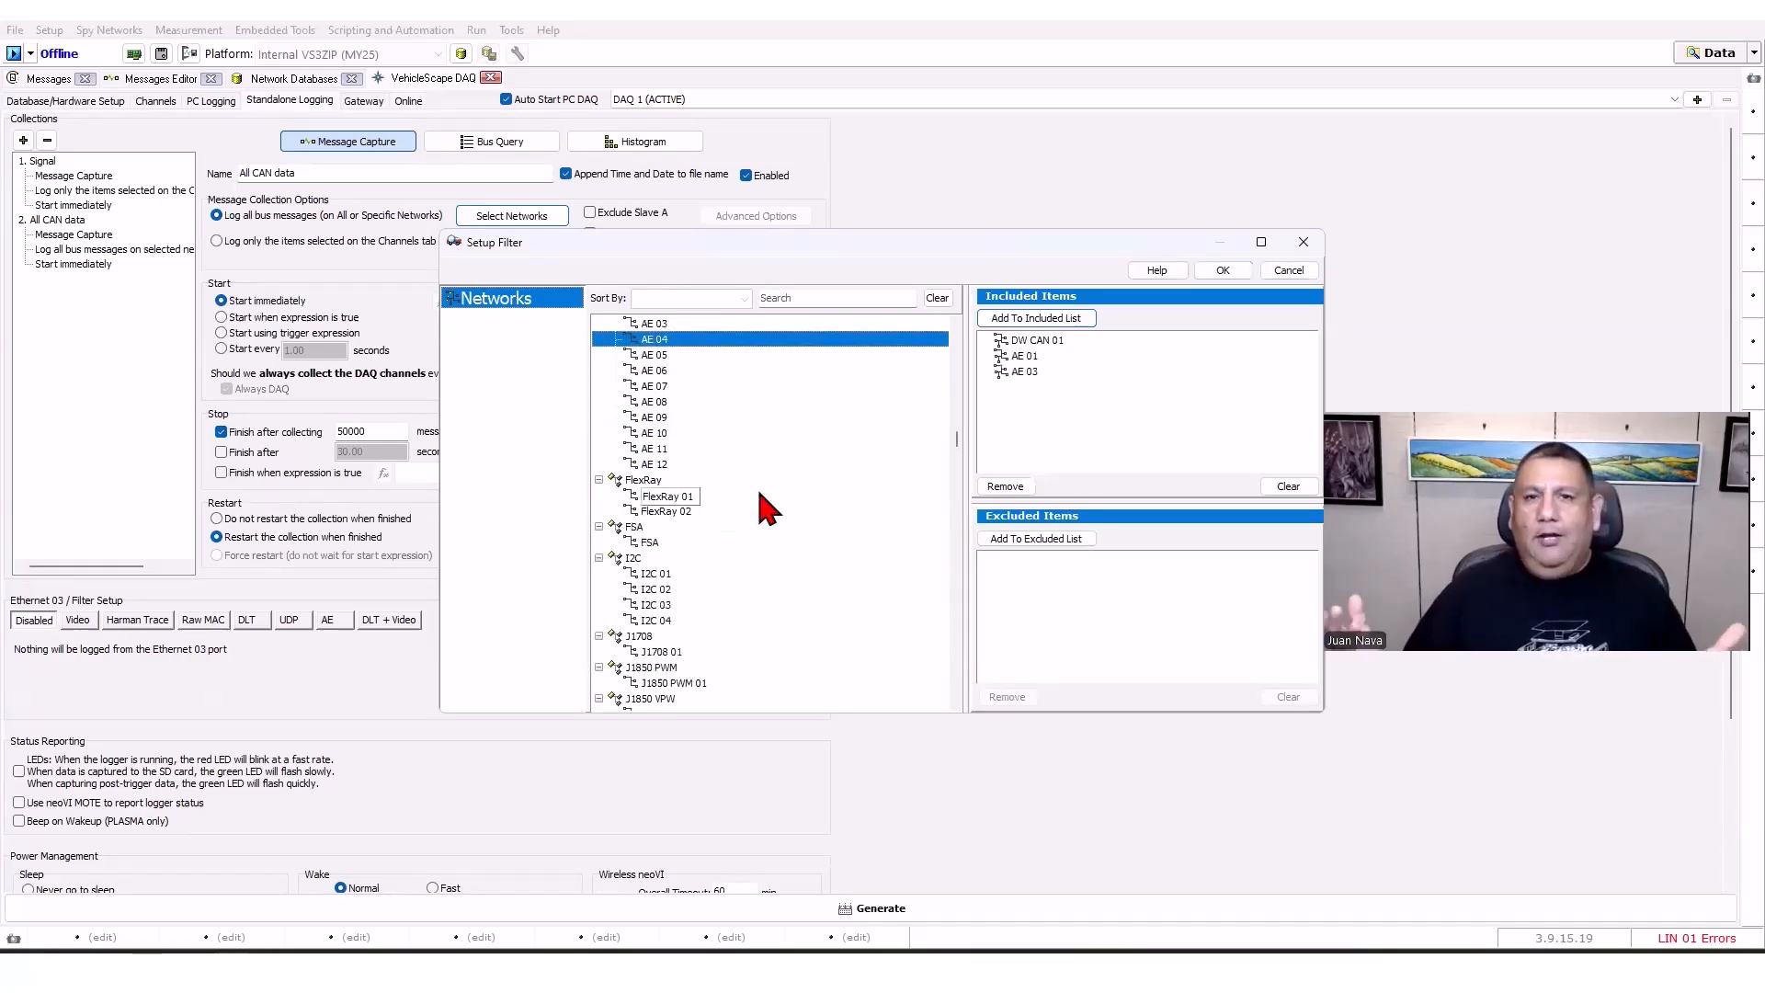
{"action": "scroll", "coordinate": [768, 504], "scroll_direction": "up", "scroll_amount": 5}
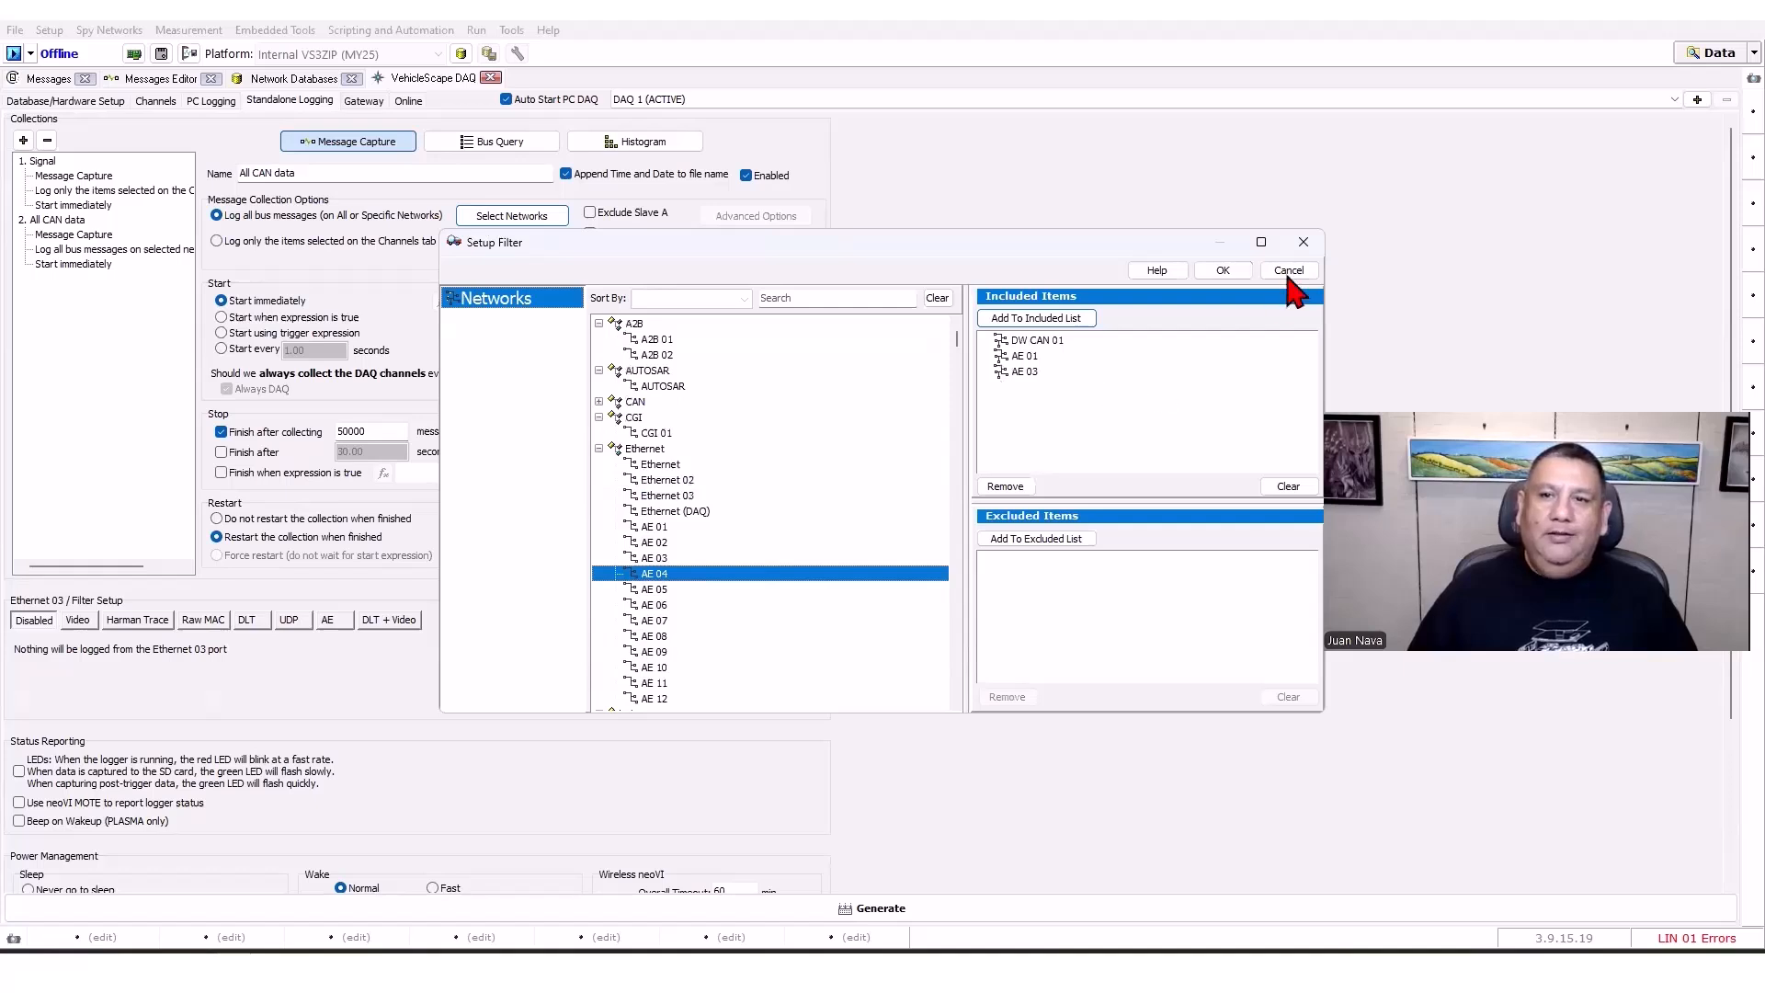
Clear the collection's included networks so it covers all of them, and rename it All data.
{"action": "left_click", "coordinate": [1288, 486]}
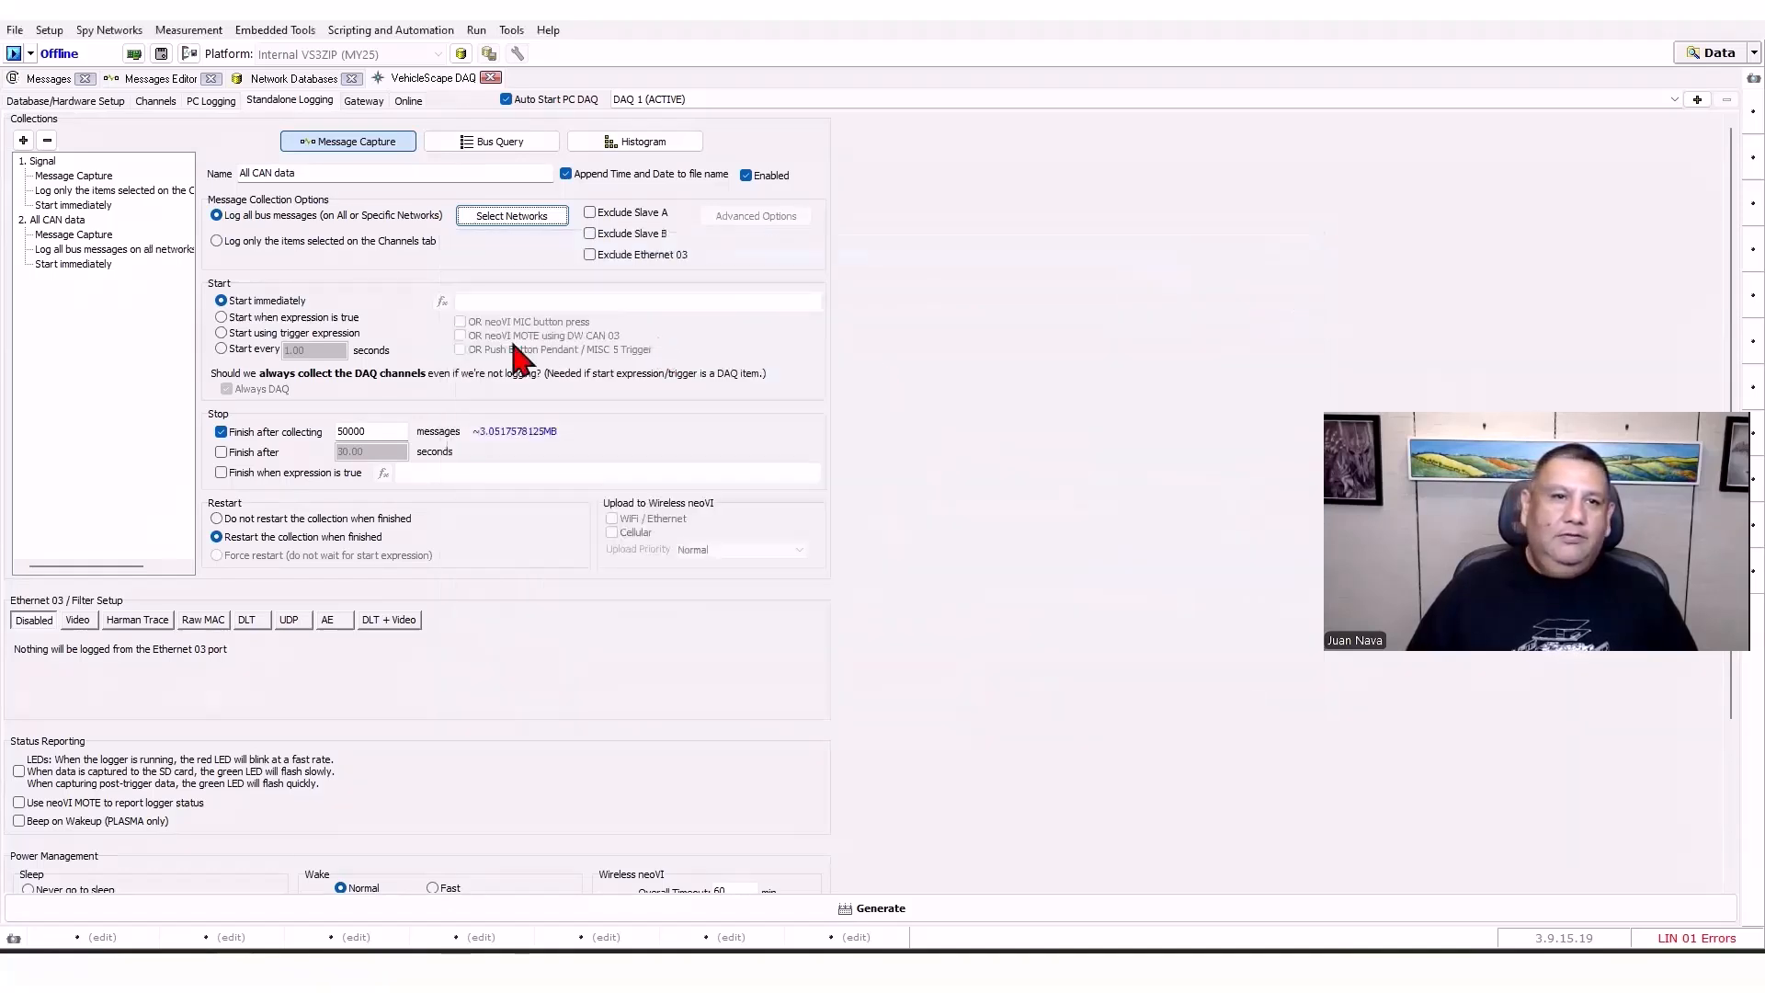
{"action": "left_click", "coordinate": [1223, 269]}
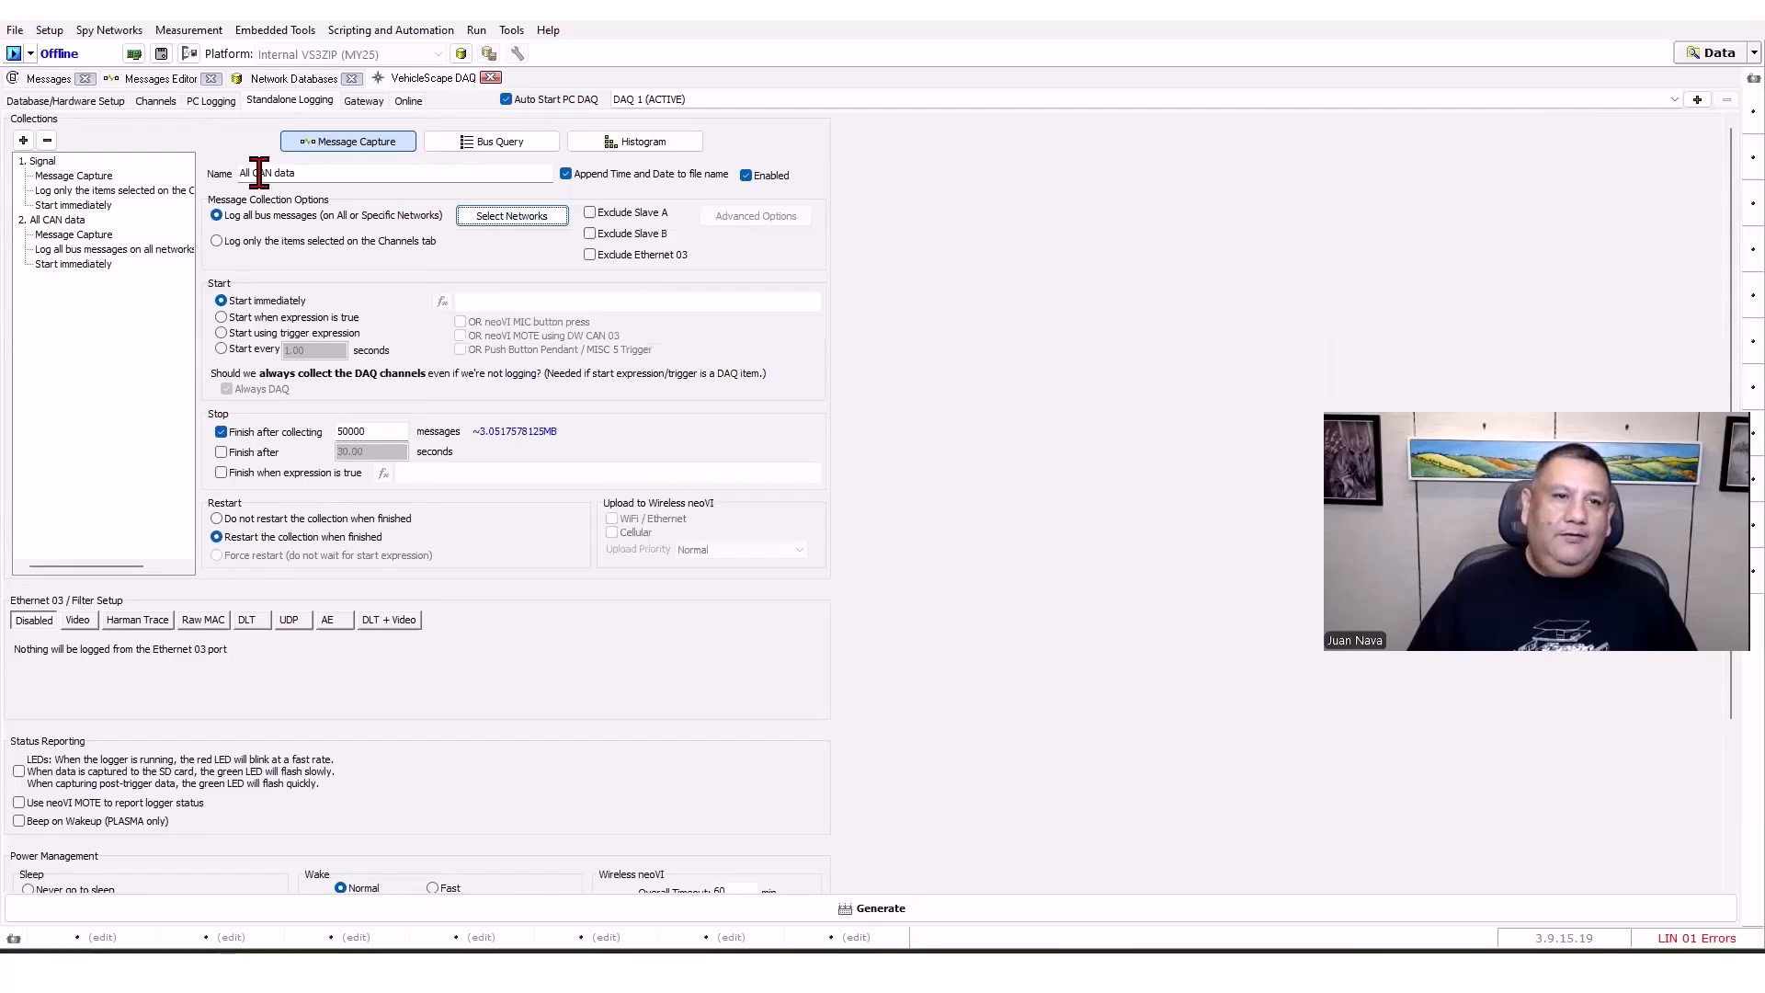
{"action": "double_click", "coordinate": [262, 172]}
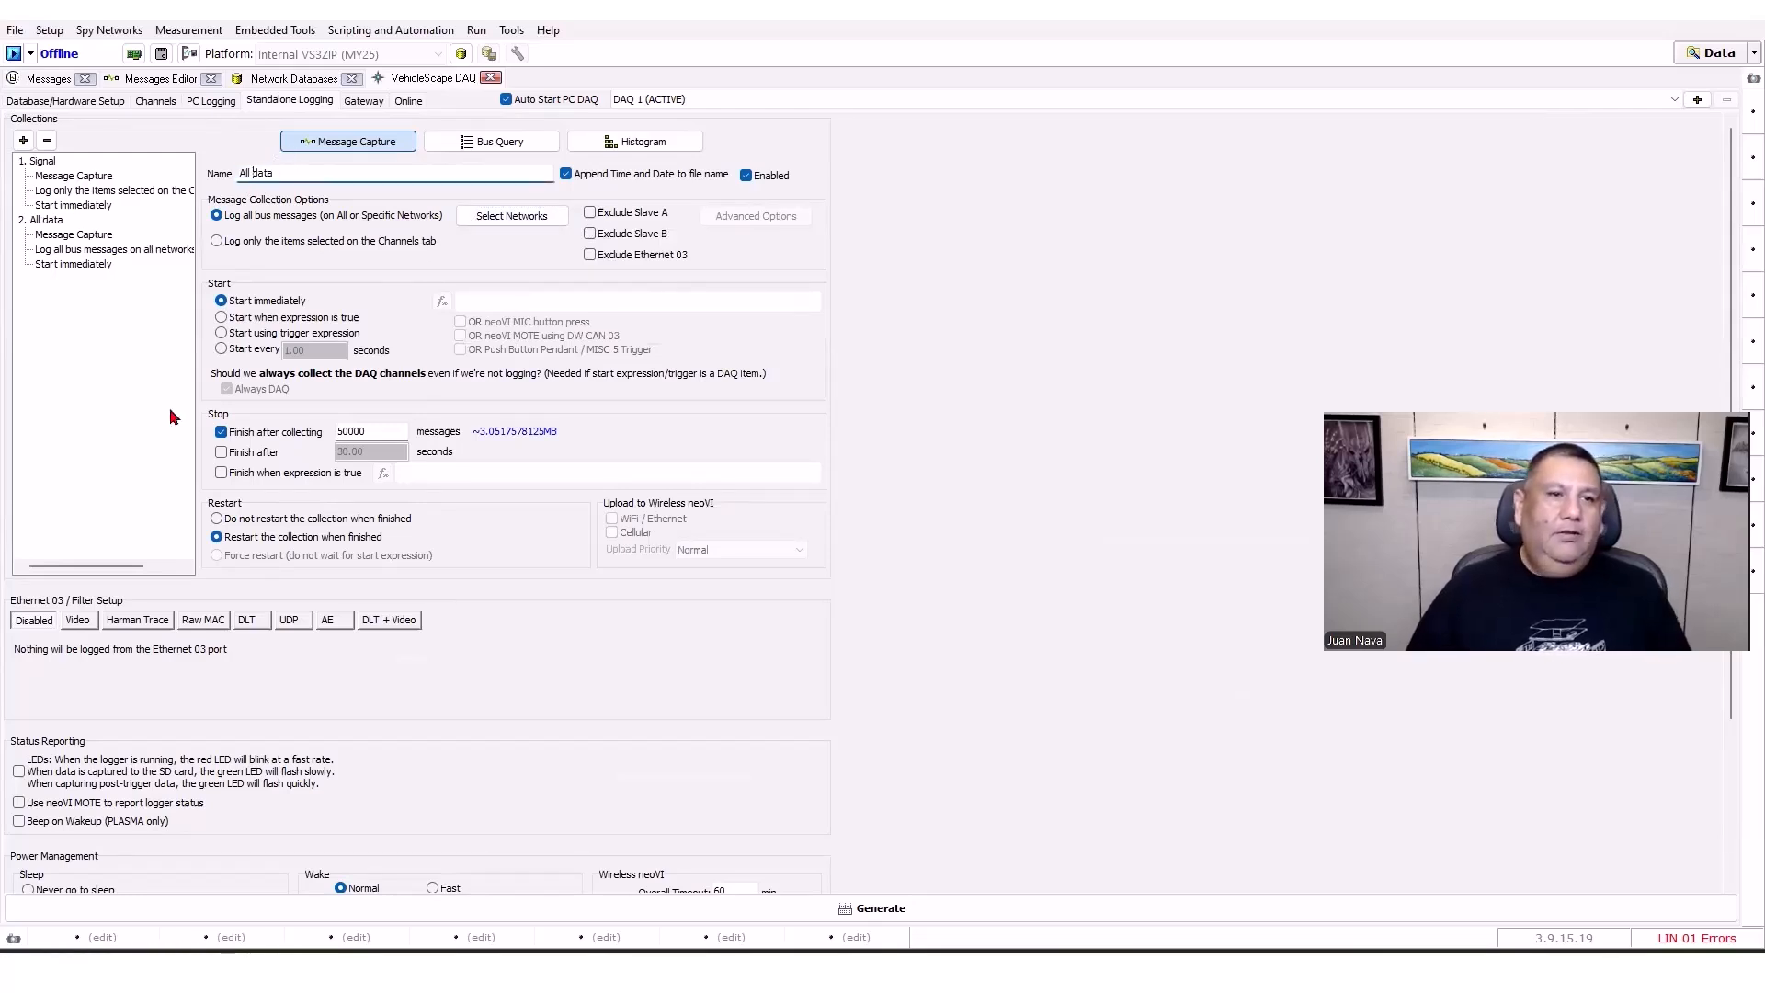
Disable the All data collection and enable it again.
{"action": "left_click", "coordinate": [45, 164]}
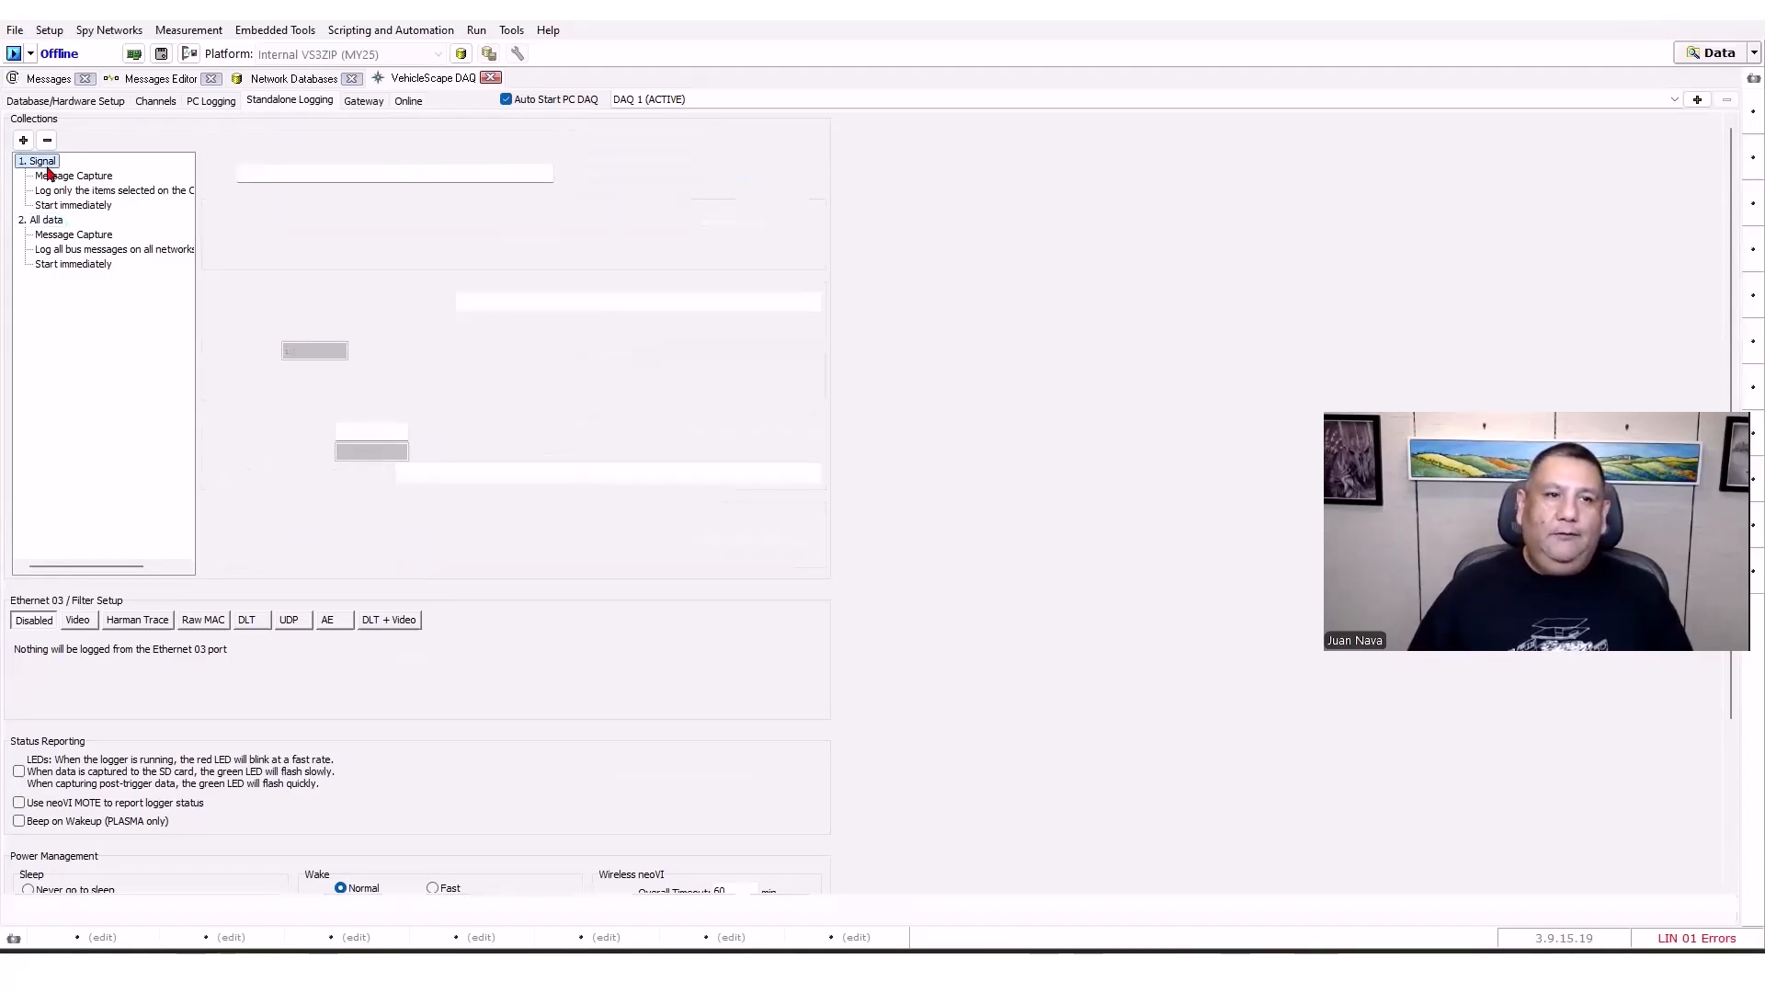
{"action": "left_click", "coordinate": [51, 222]}
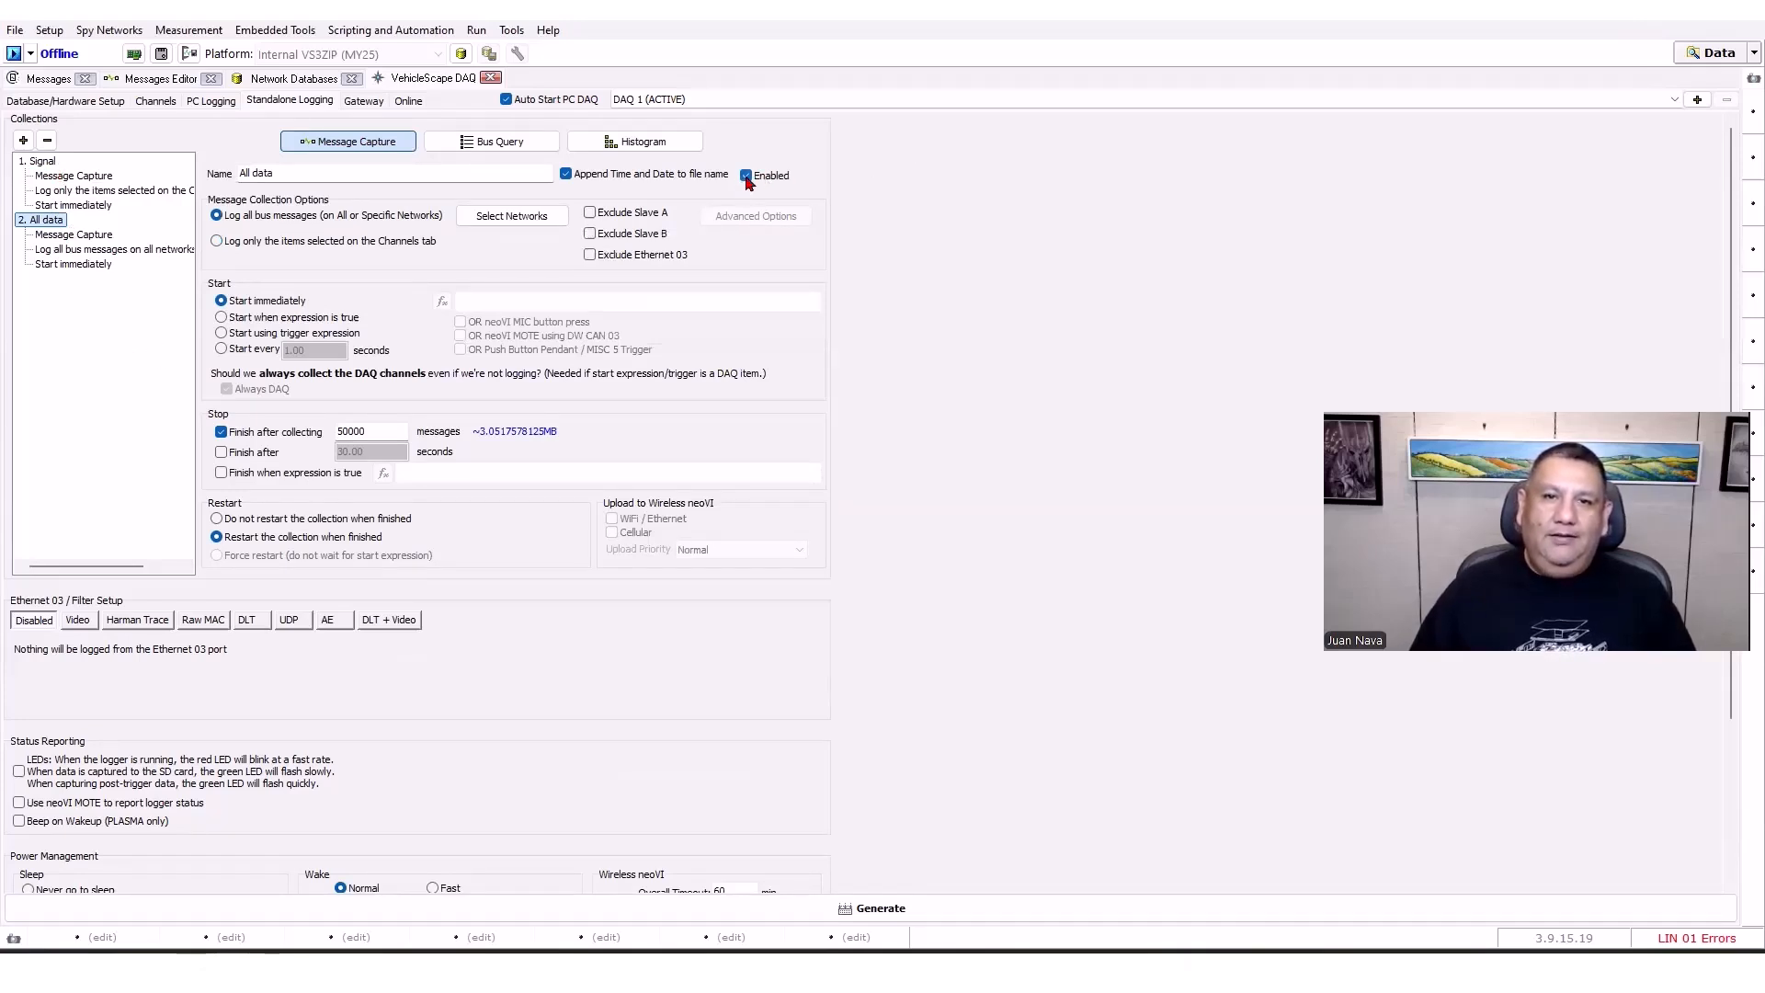
{"action": "left_click", "coordinate": [746, 176]}
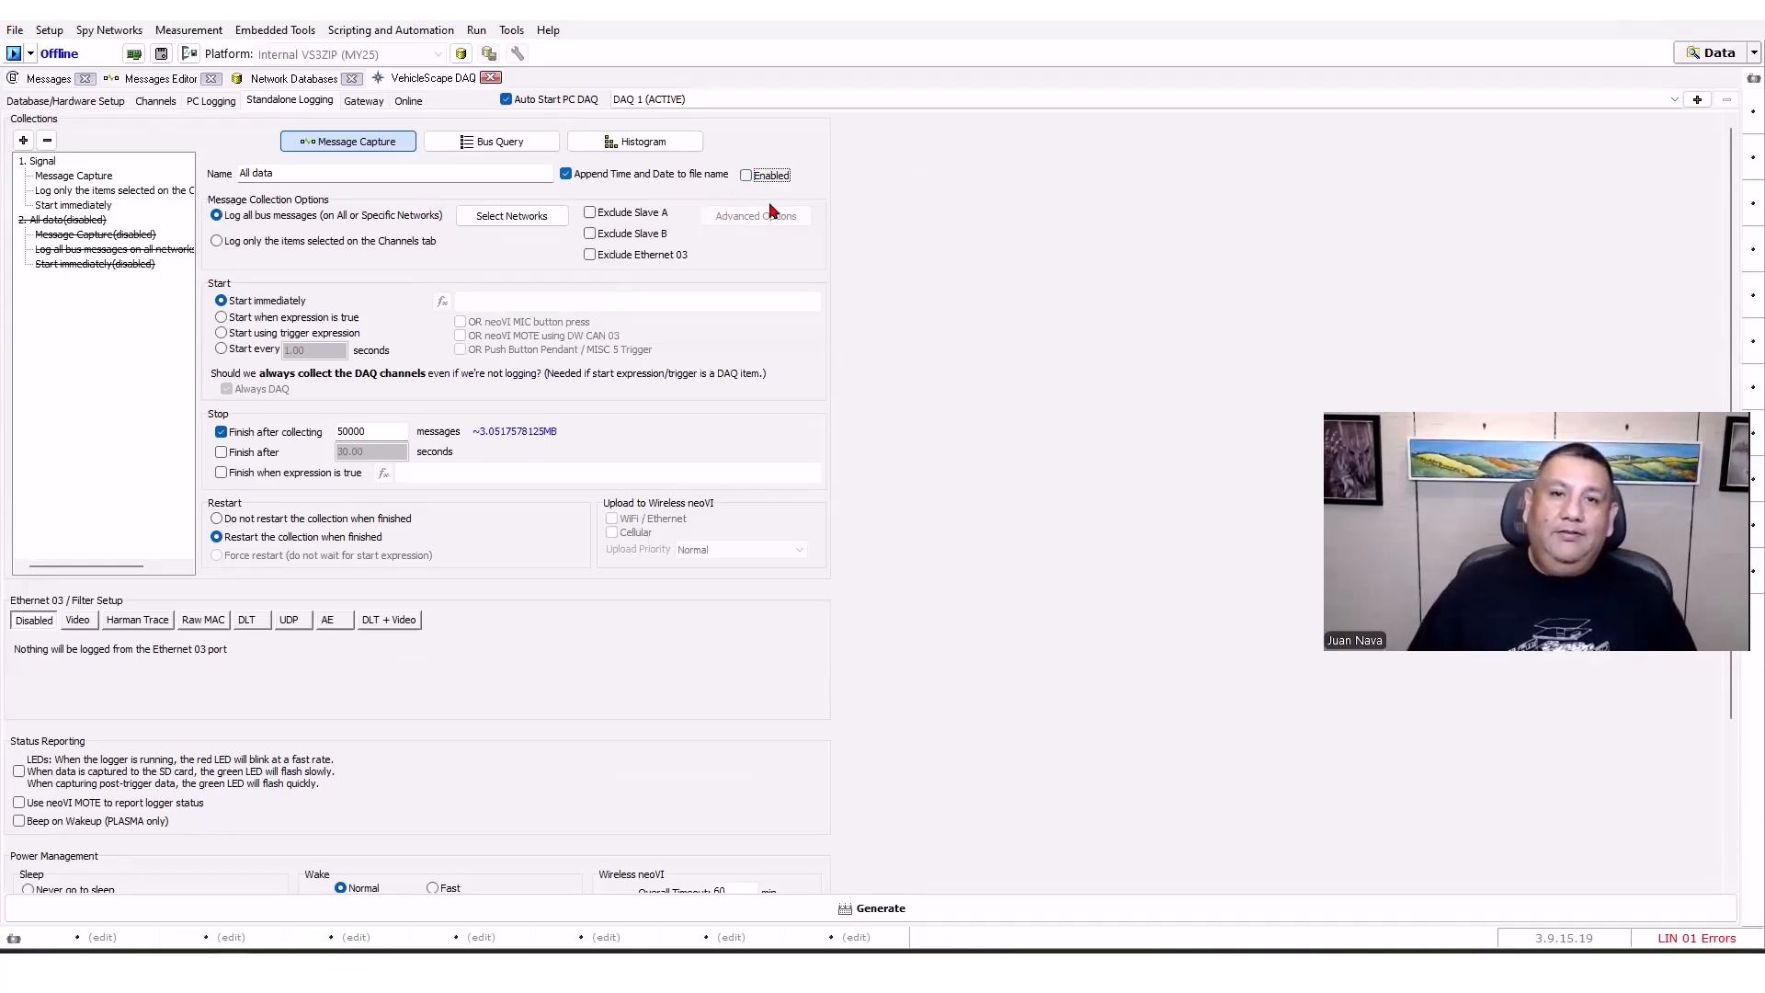
{"action": "left_click", "coordinate": [746, 176]}
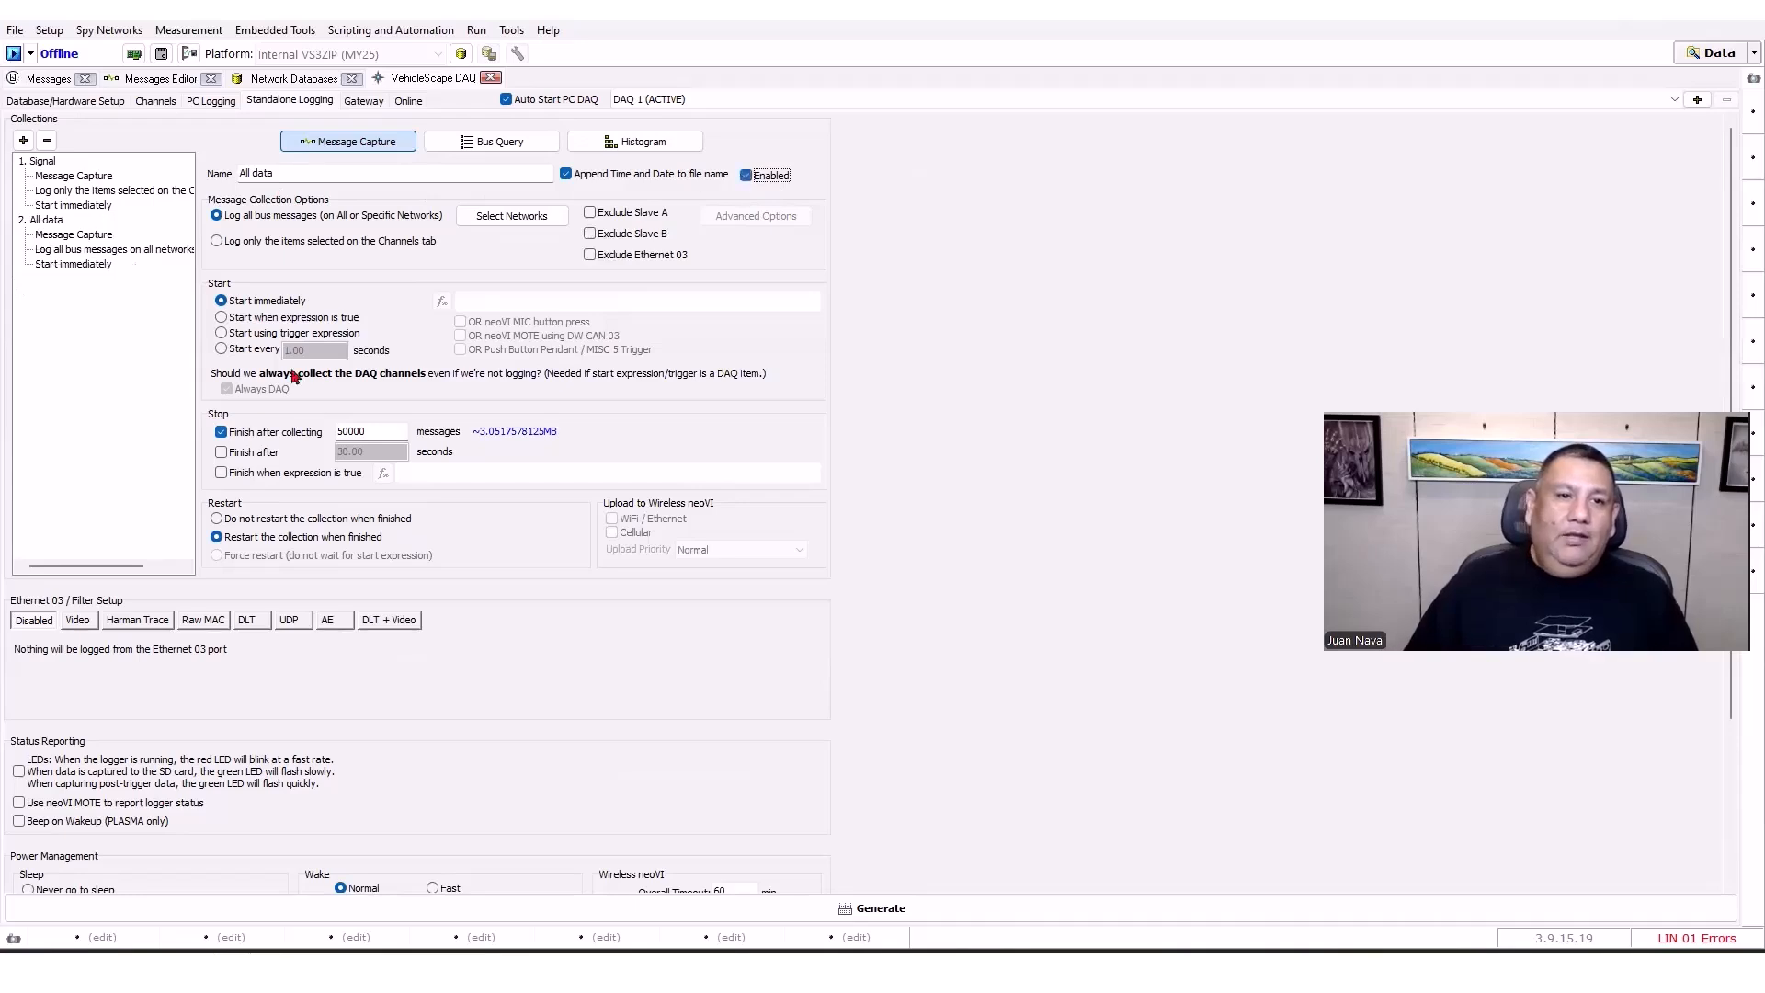
Set the Signal collection to start when an expression is true.
{"action": "left_click", "coordinate": [42, 161]}
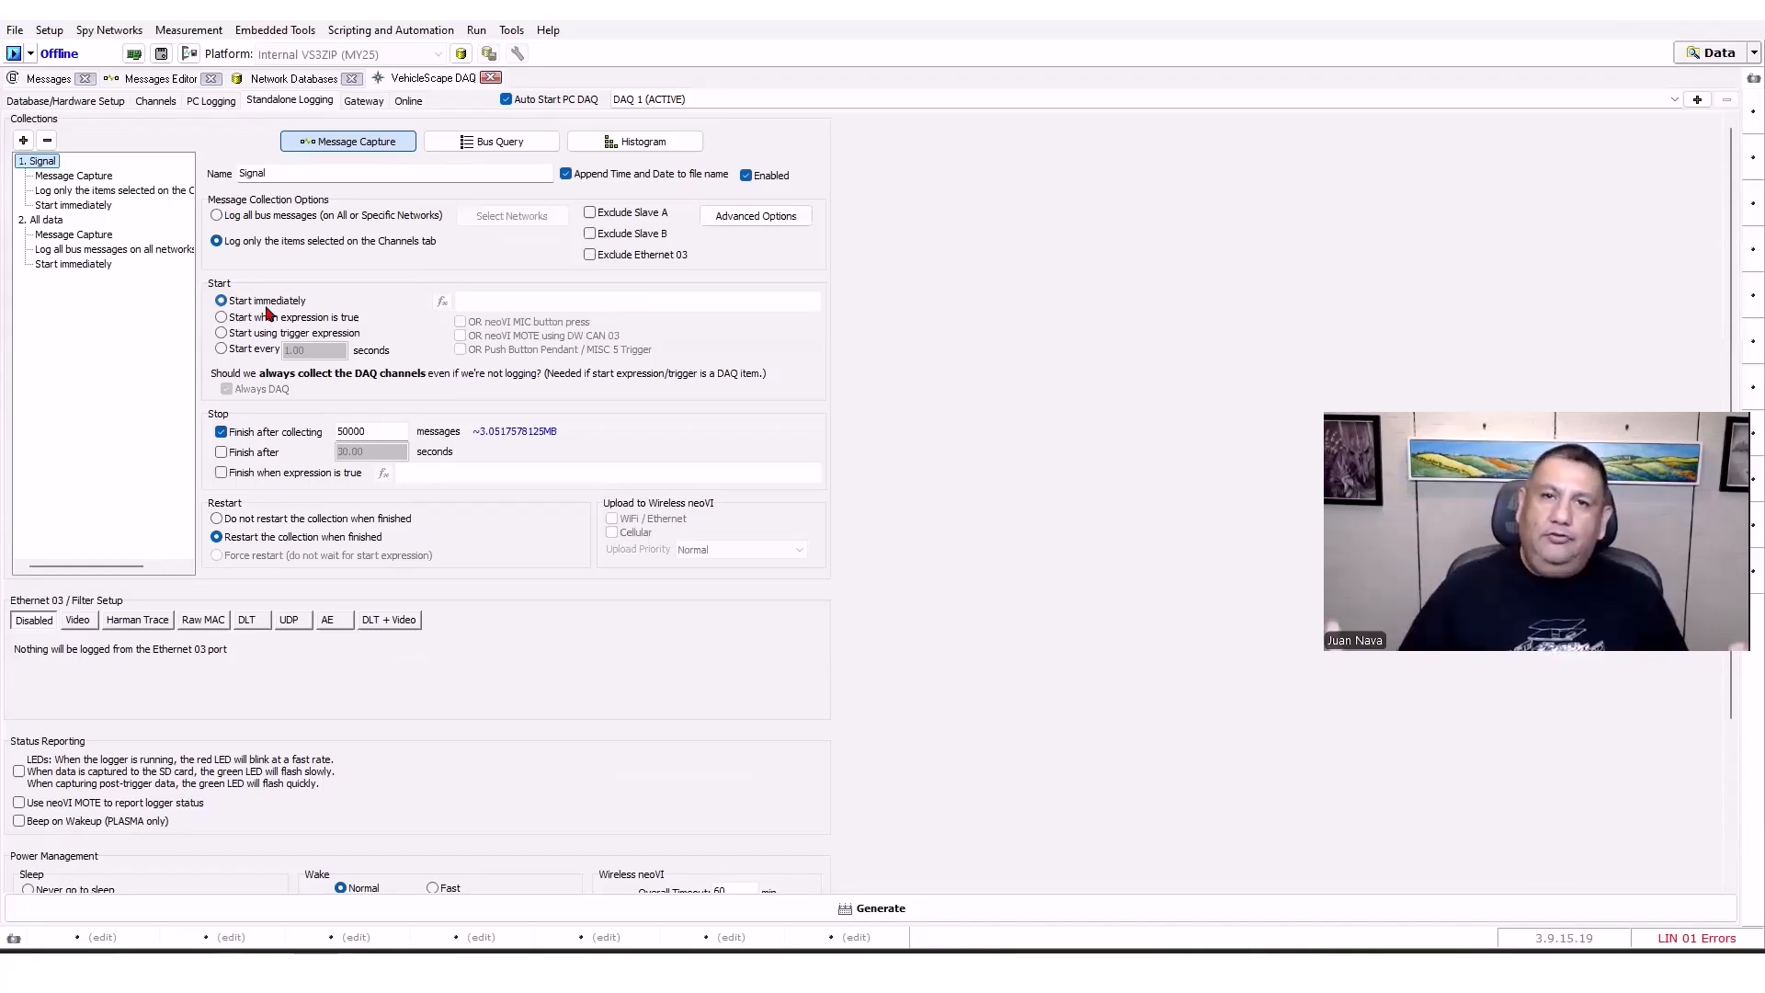
{"action": "left_click", "coordinate": [221, 318]}
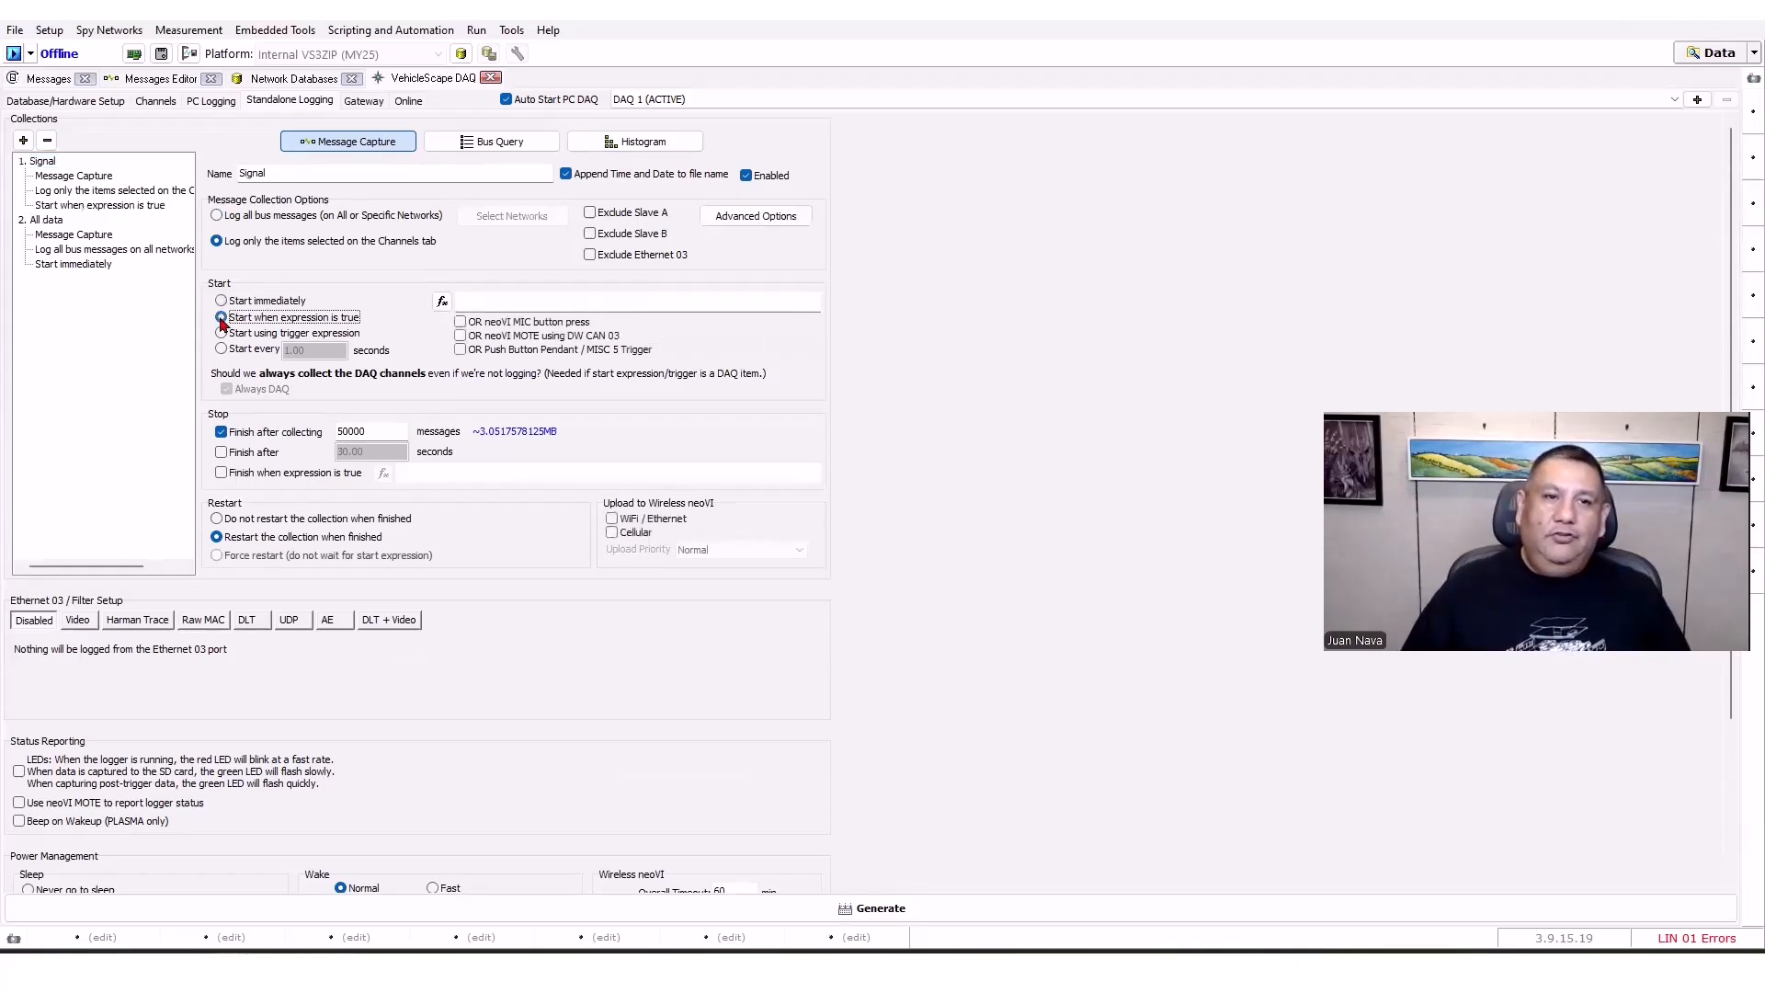
Build a trial start expression of Battery Voltage >12.5 from Engine Broadcast 03 on AE 02, and discard it.
{"action": "left_click", "coordinate": [442, 303]}
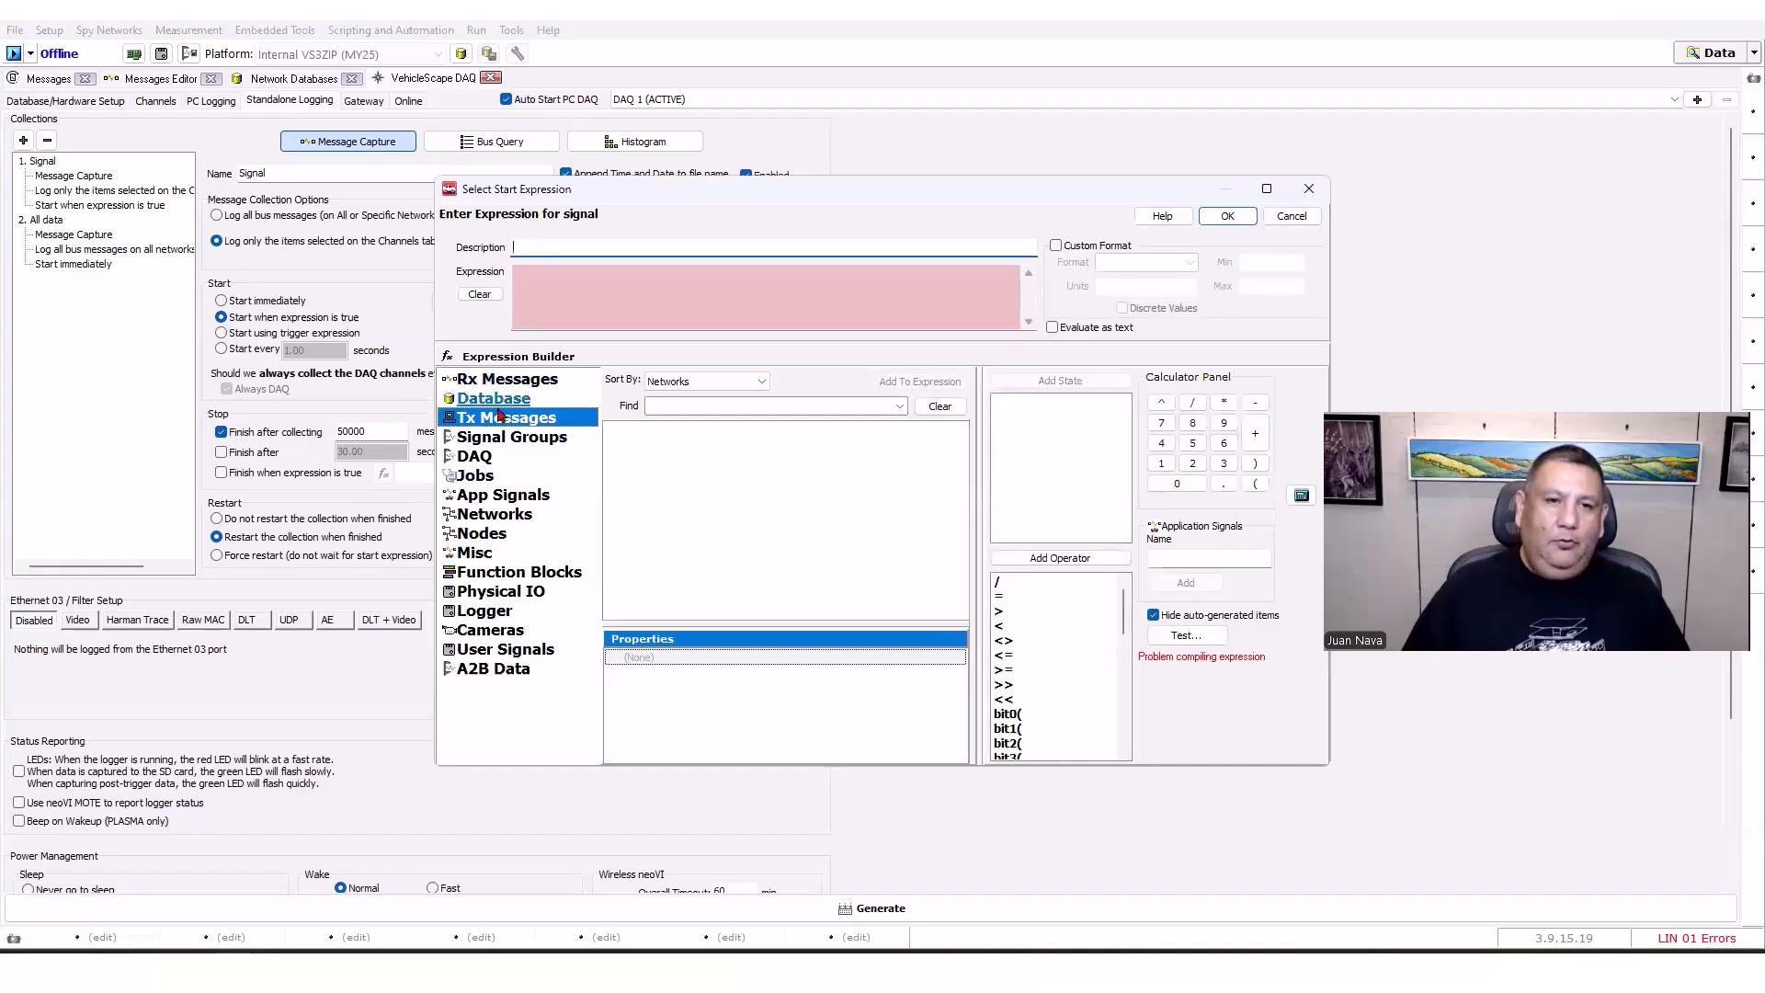
{"action": "left_click", "coordinate": [506, 381]}
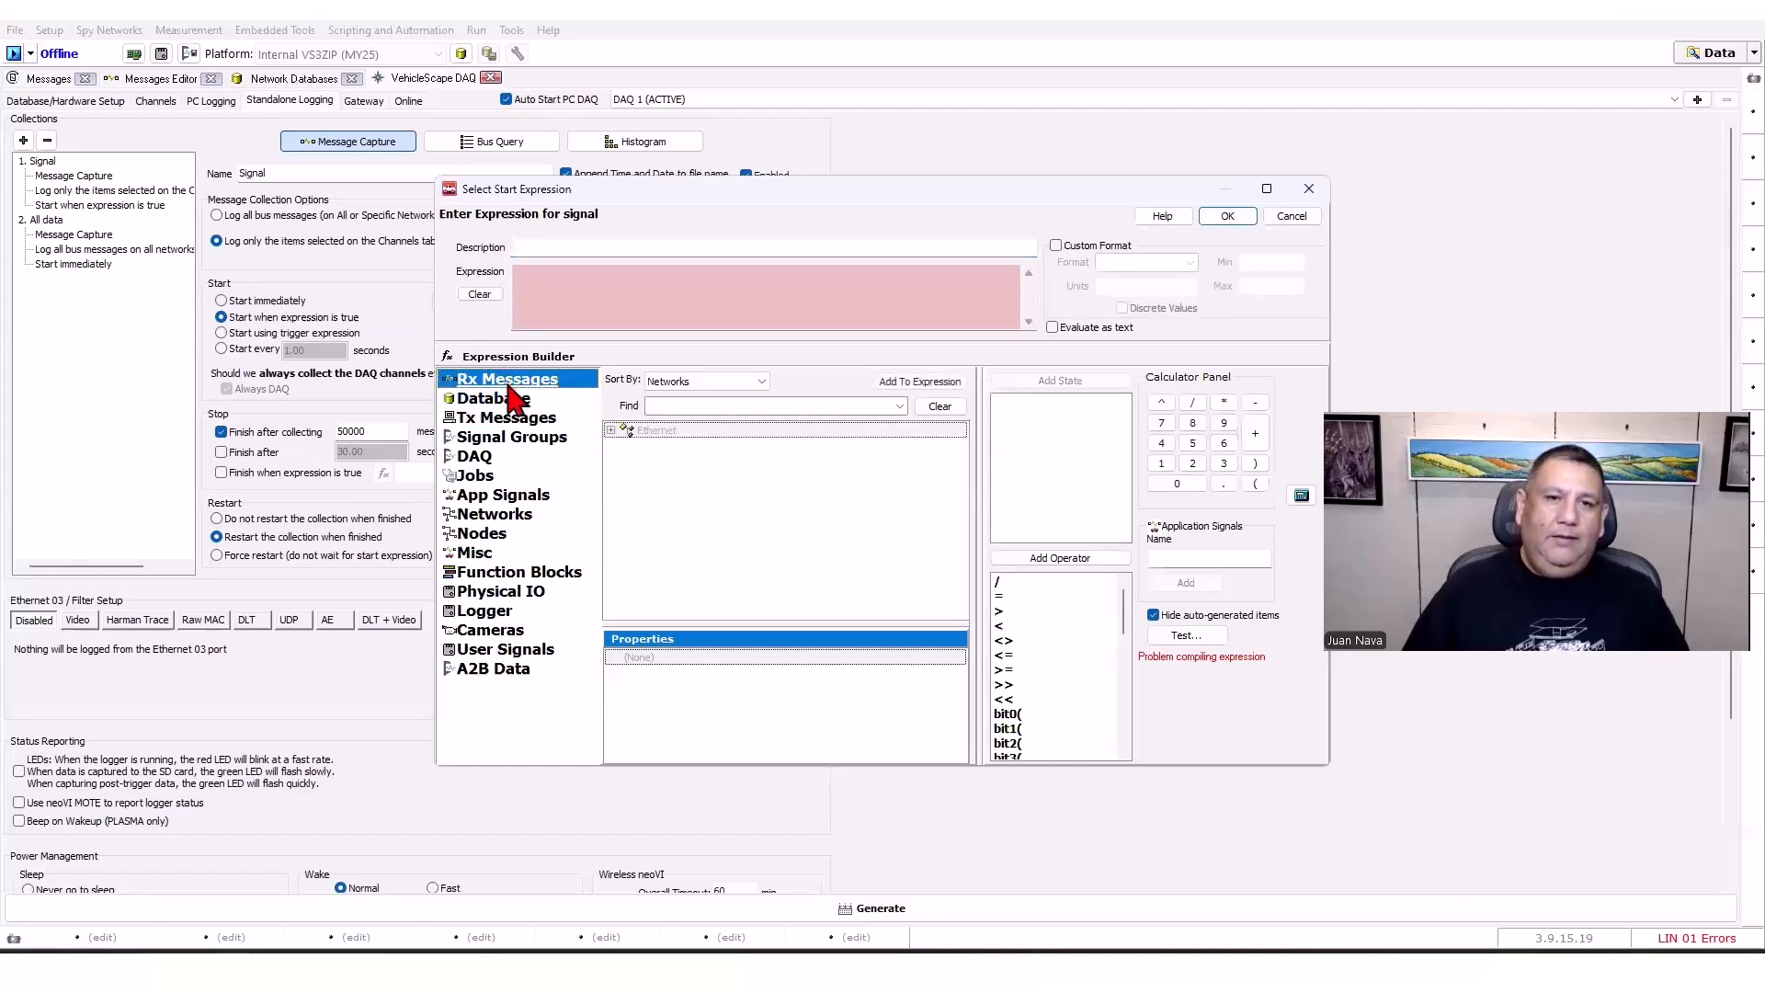
{"action": "double_click", "coordinate": [623, 432]}
{"action": "left_click", "coordinate": [626, 461]}
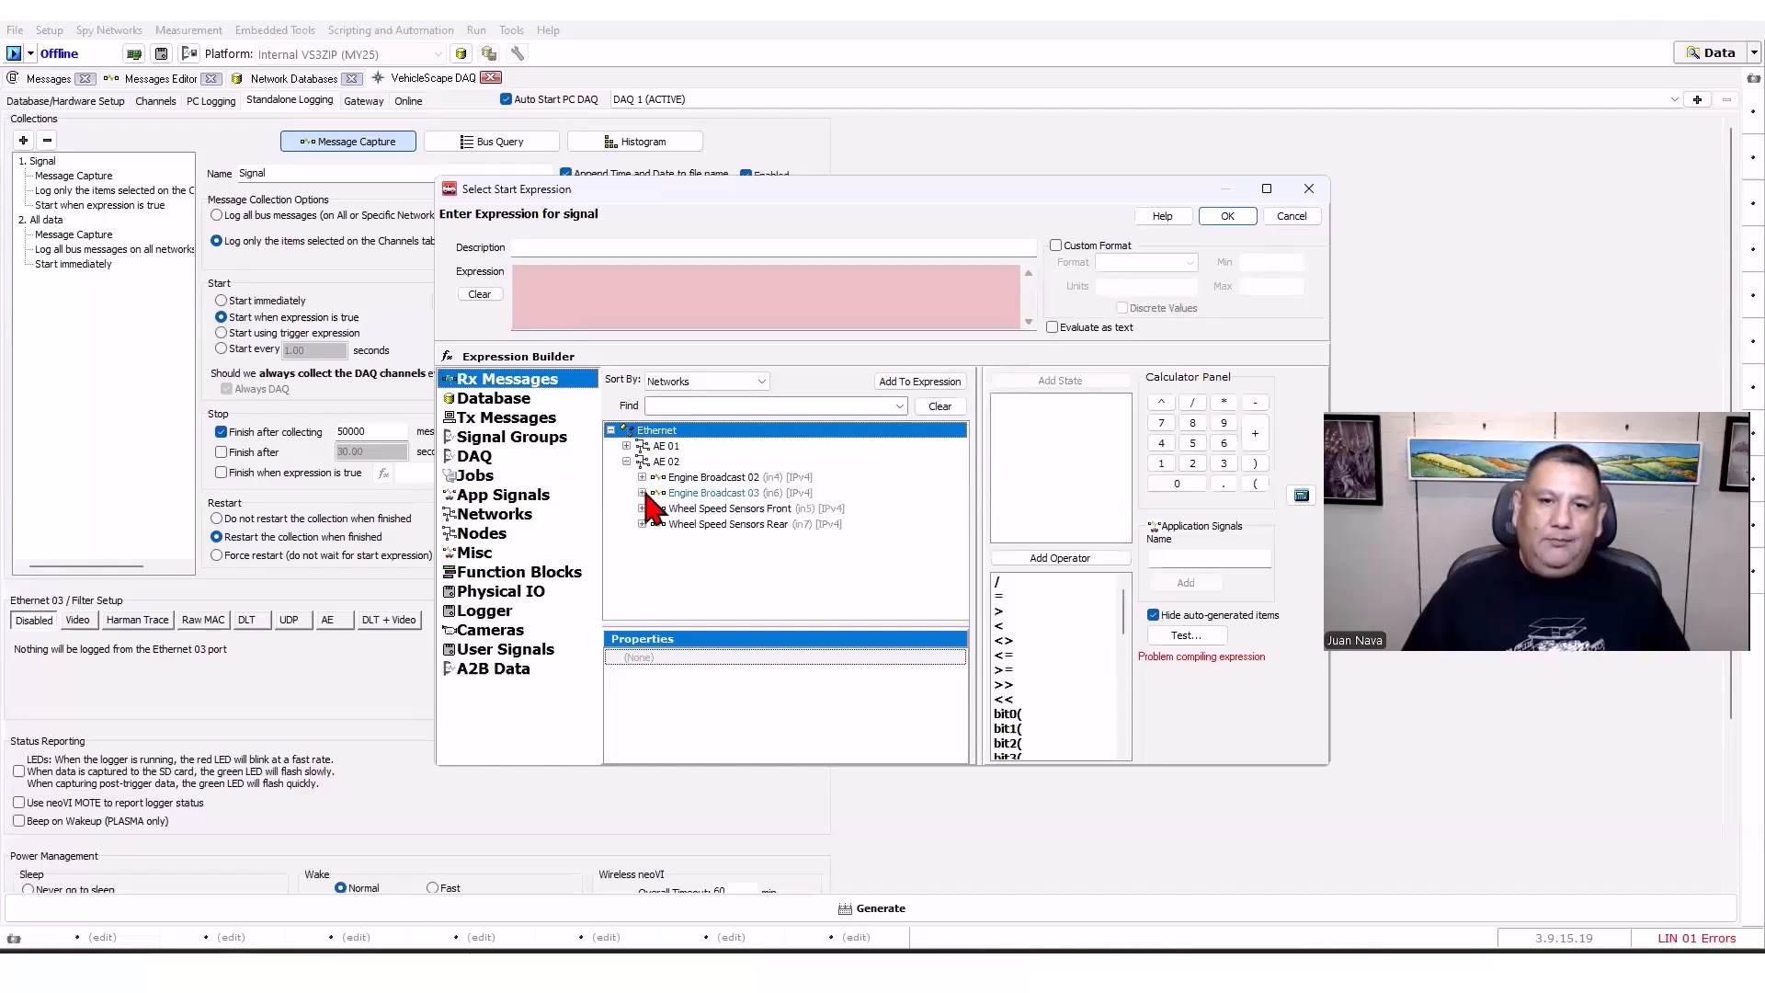
{"action": "left_click", "coordinate": [642, 492]}
{"action": "left_click", "coordinate": [712, 509]}
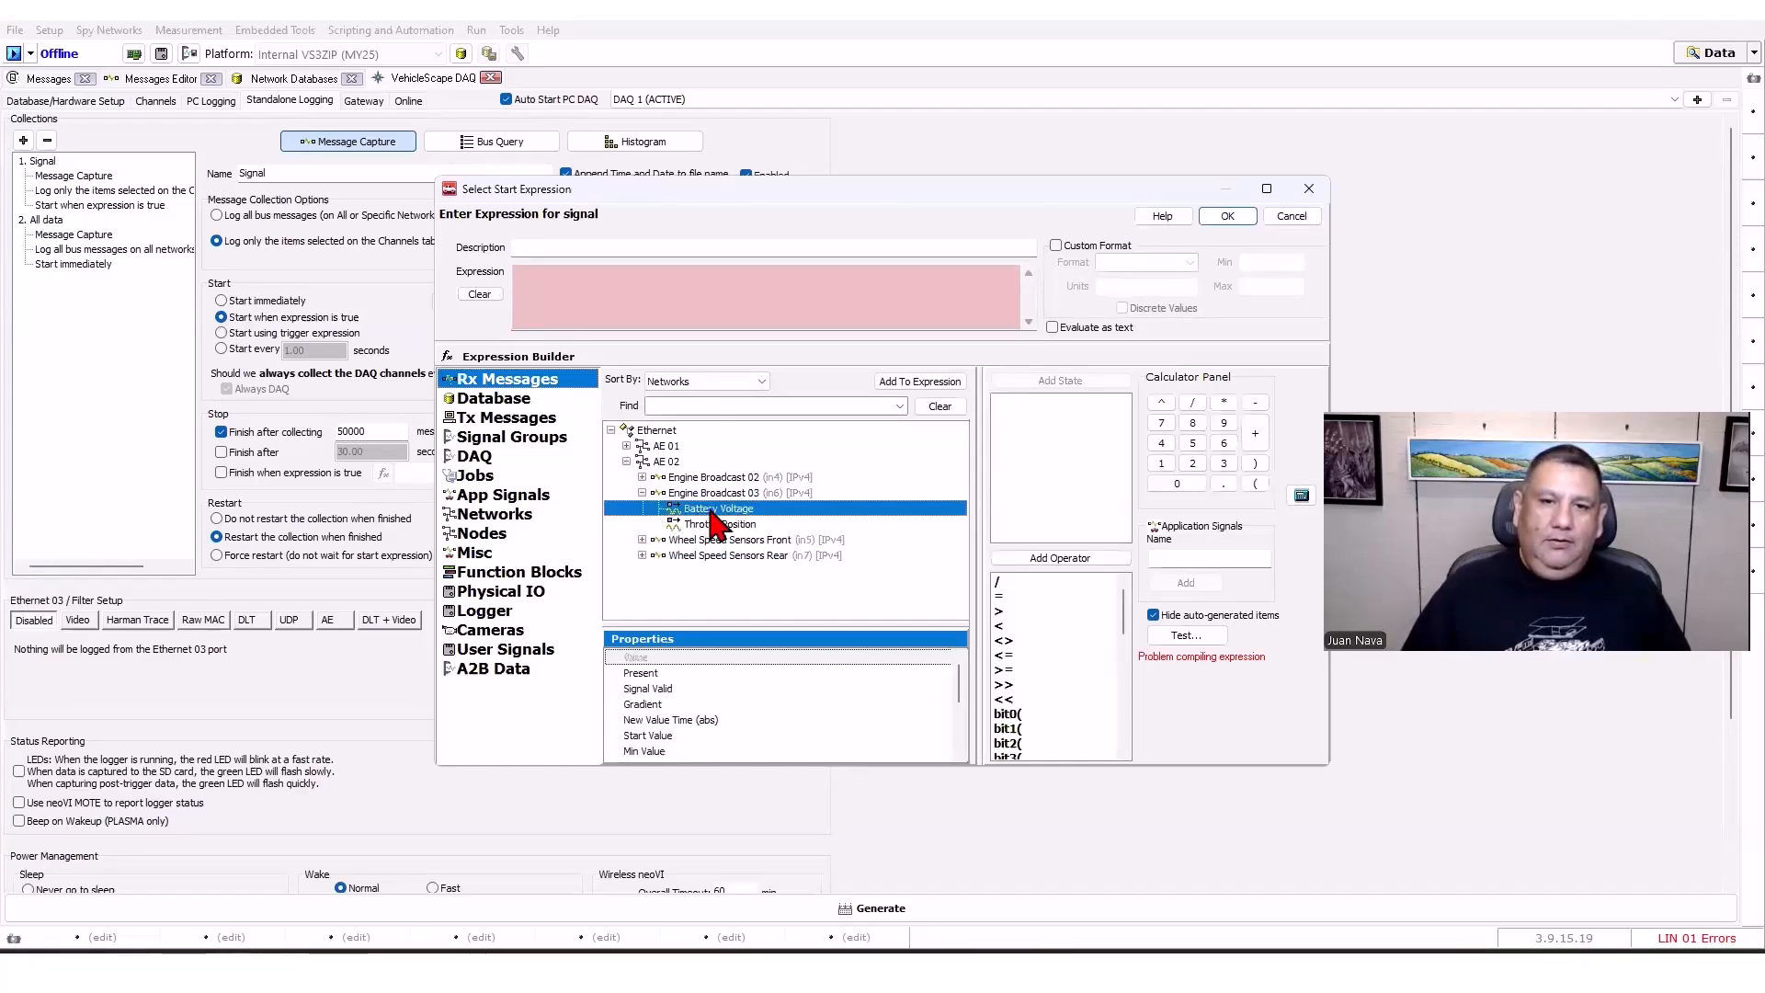
{"action": "double_click", "coordinate": [711, 512]}
{"action": "left_click", "coordinate": [778, 289]}
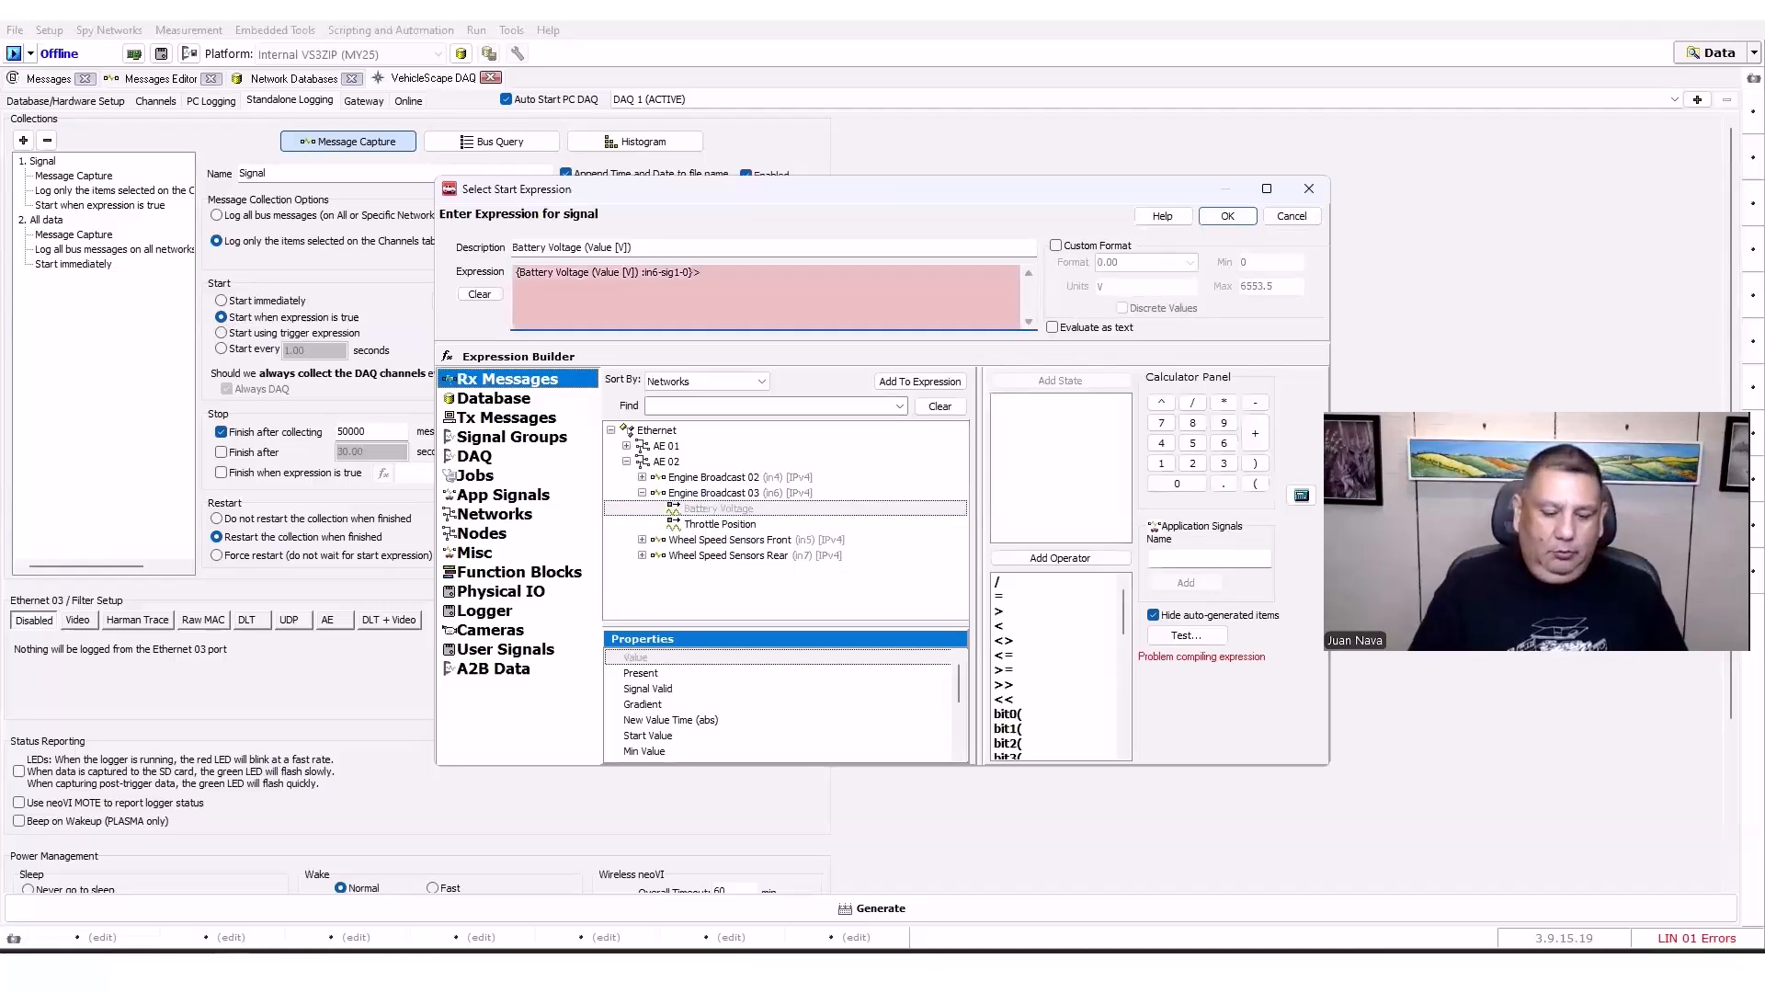
{"action": "type", "text": "12.5"}
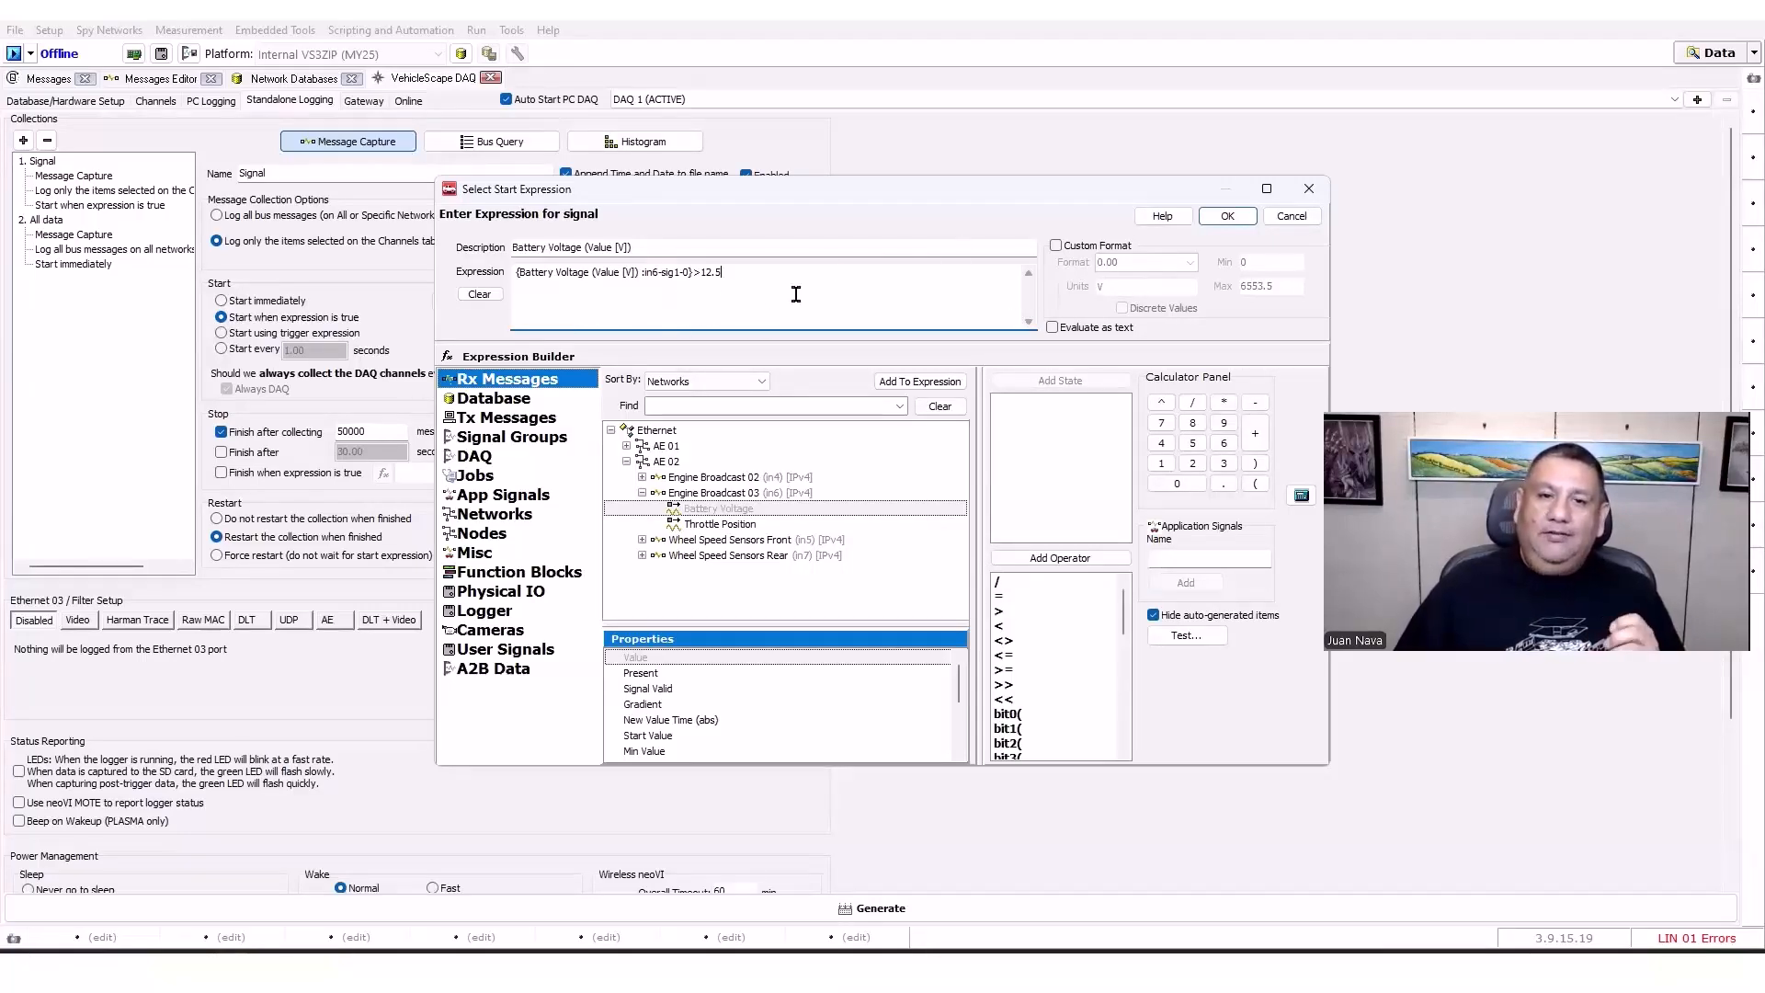
{"action": "left_click", "coordinate": [1292, 216]}
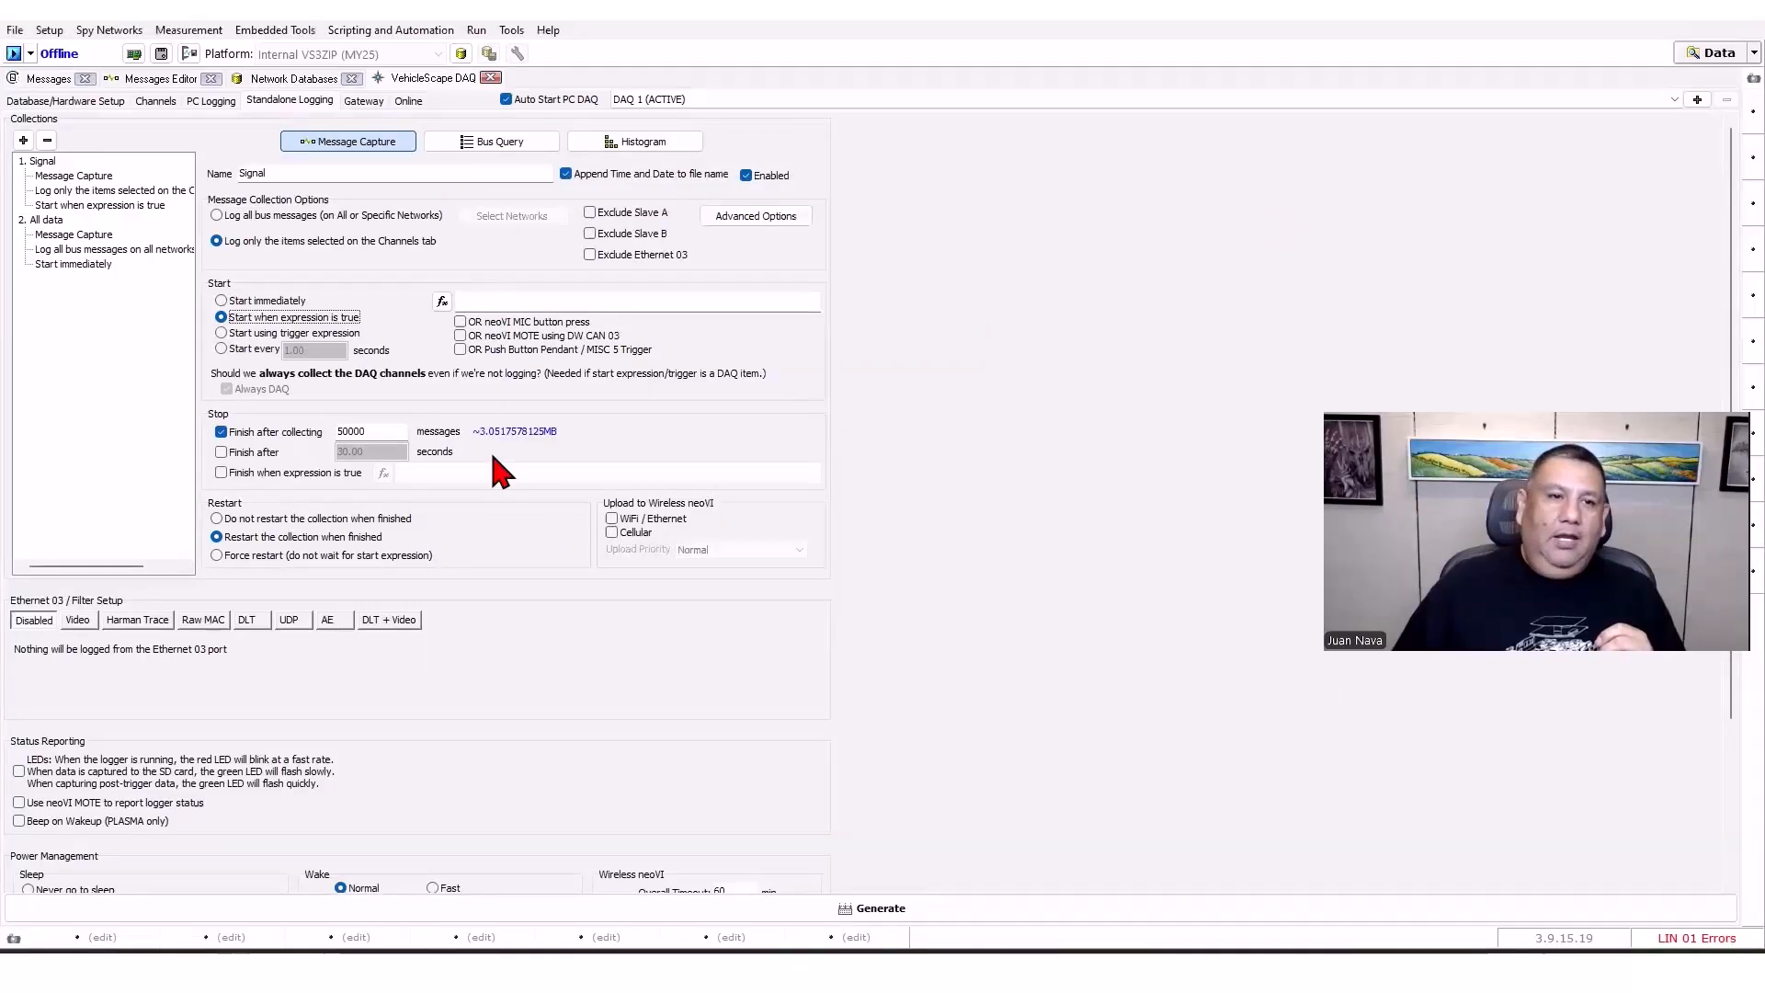
Set both the Signal and All data collections to finish after collecting 5000 messages.
{"action": "double_click", "coordinate": [379, 432]}
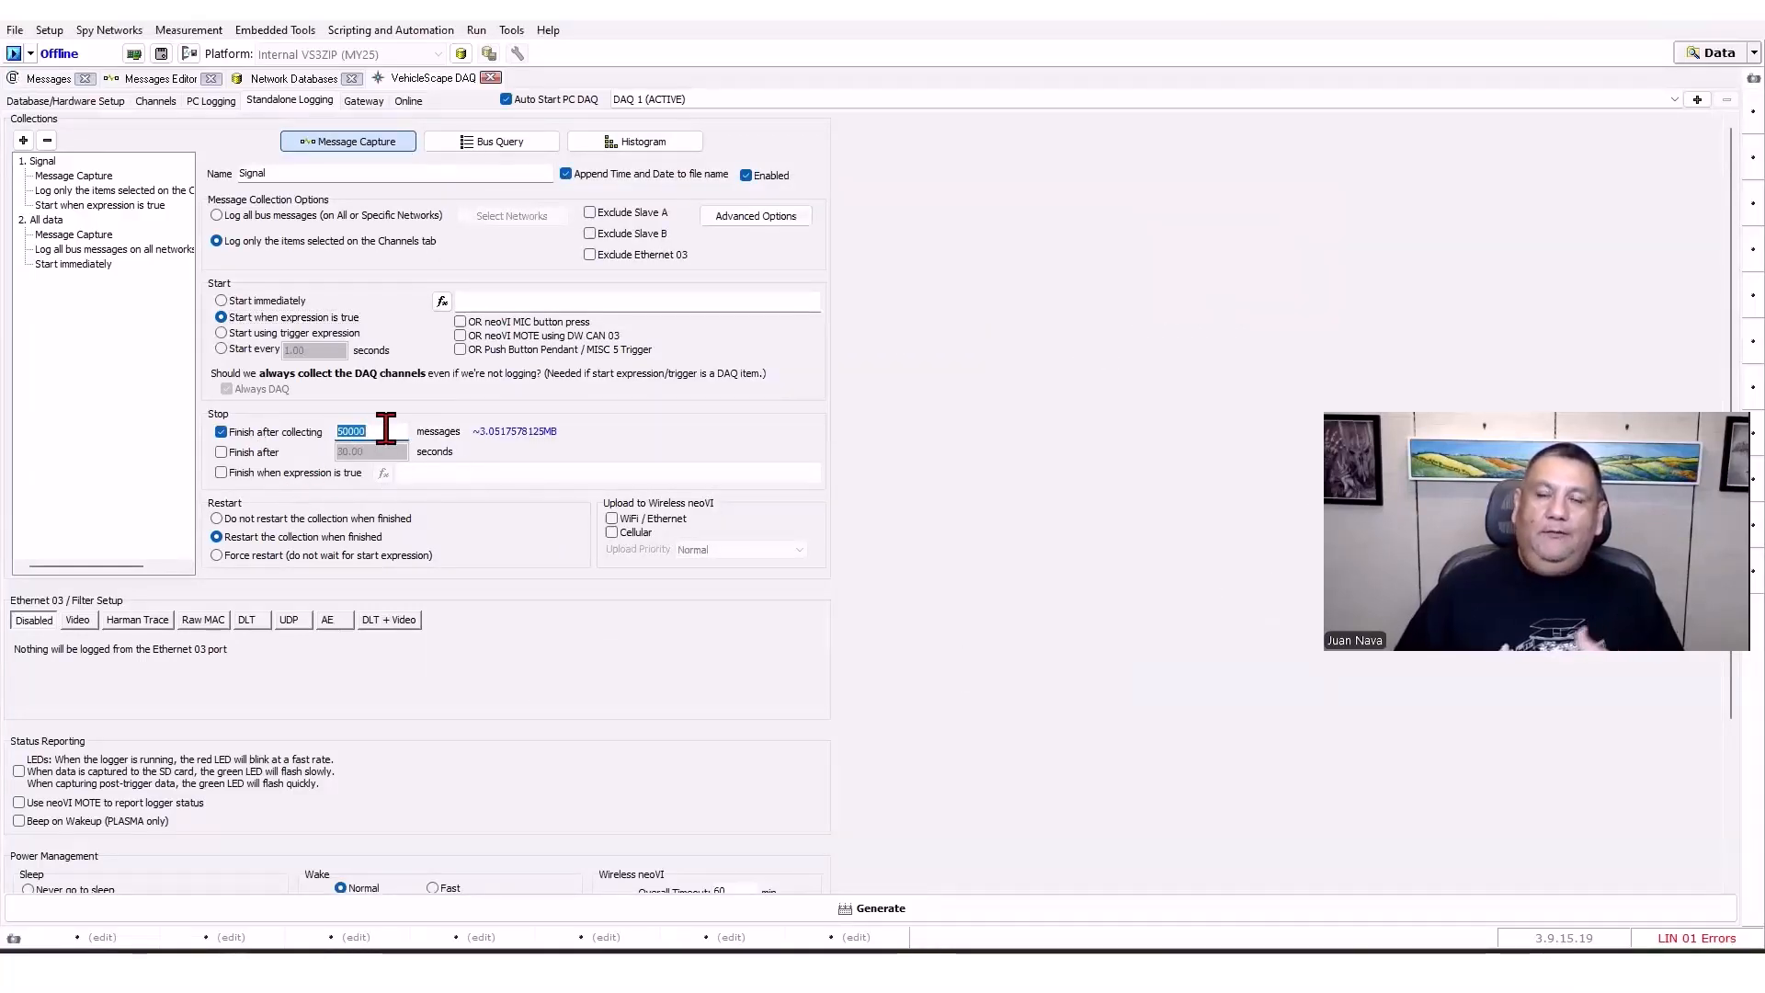
{"action": "left_click", "coordinate": [386, 430]}
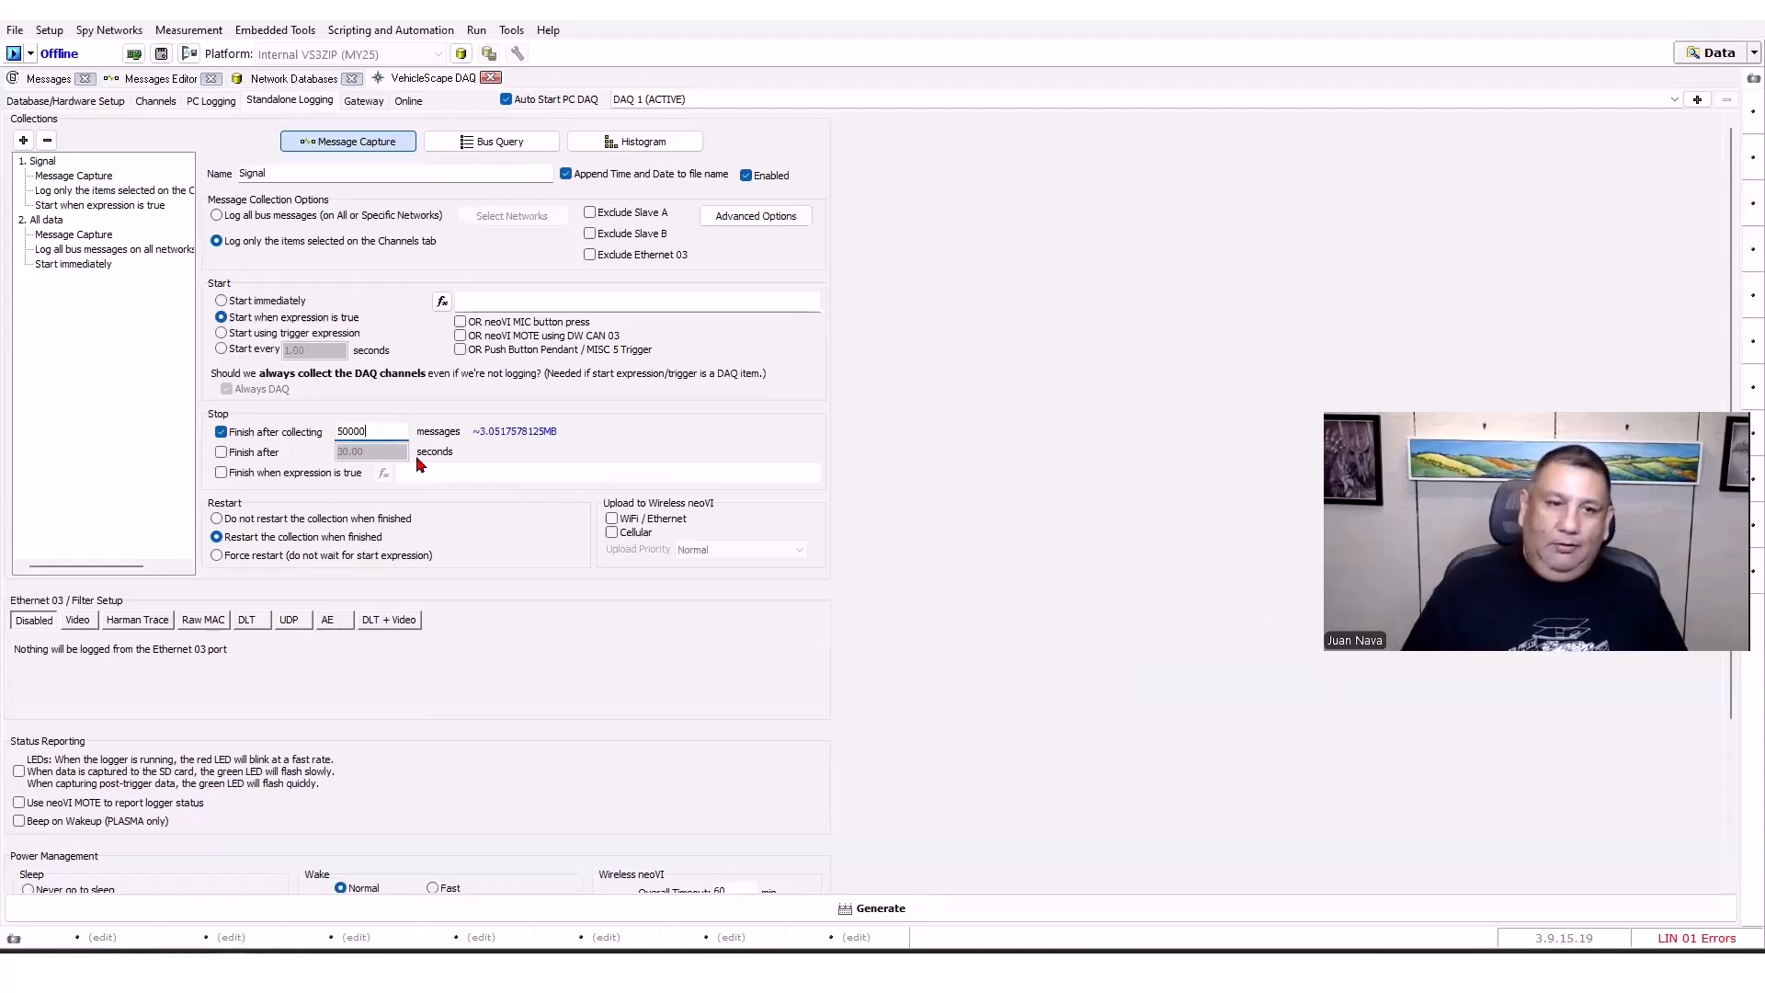
{"action": "left_click", "coordinate": [41, 221]}
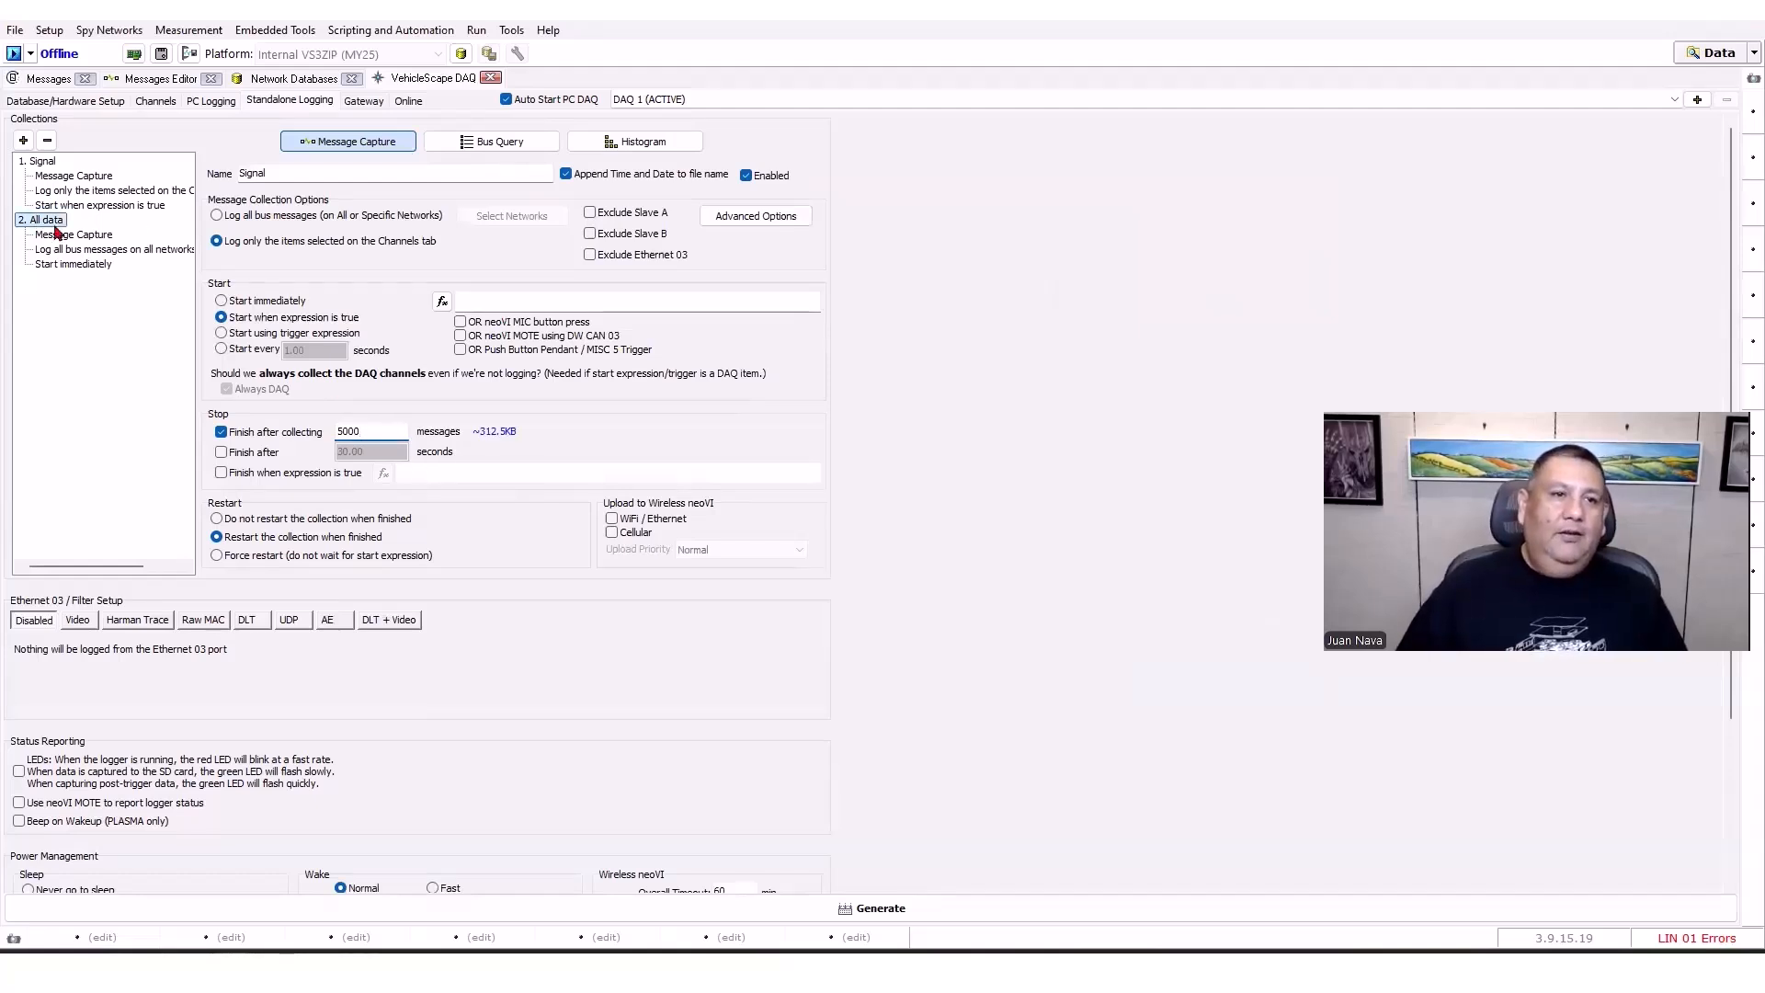
{"action": "left_click", "coordinate": [388, 430]}
{"action": "left_click", "coordinate": [388, 430]}
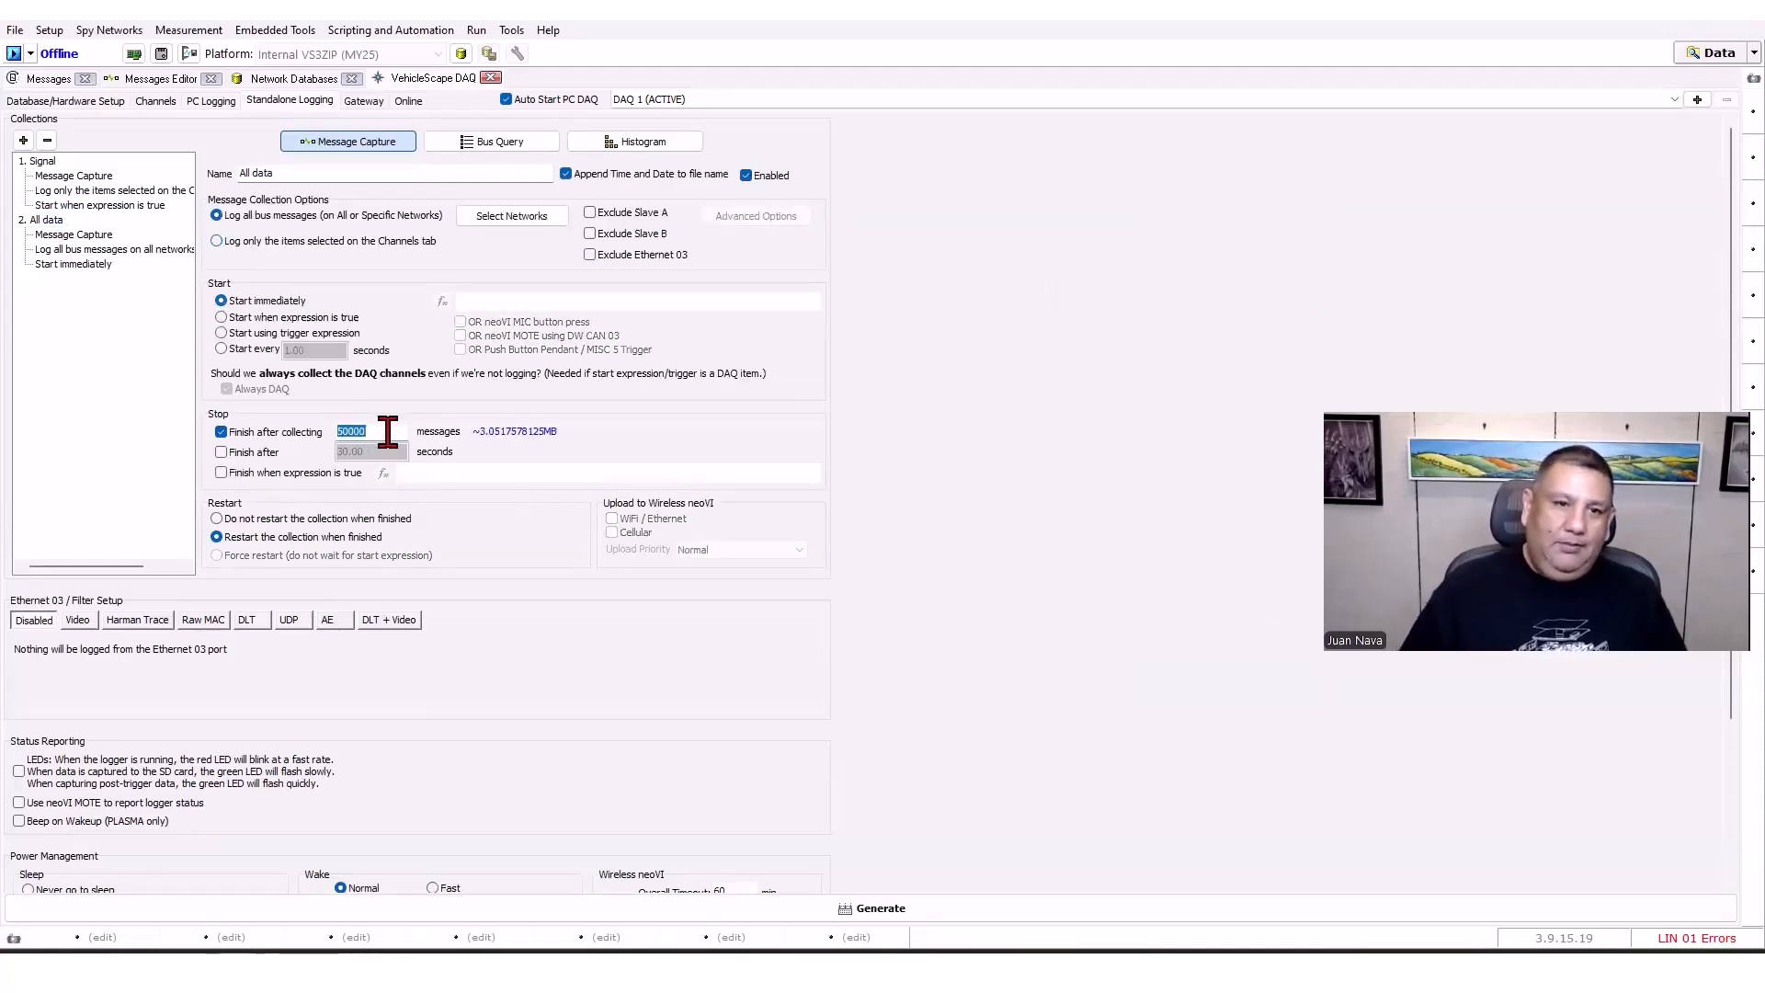
{"action": "key", "text": "BackSpace"}
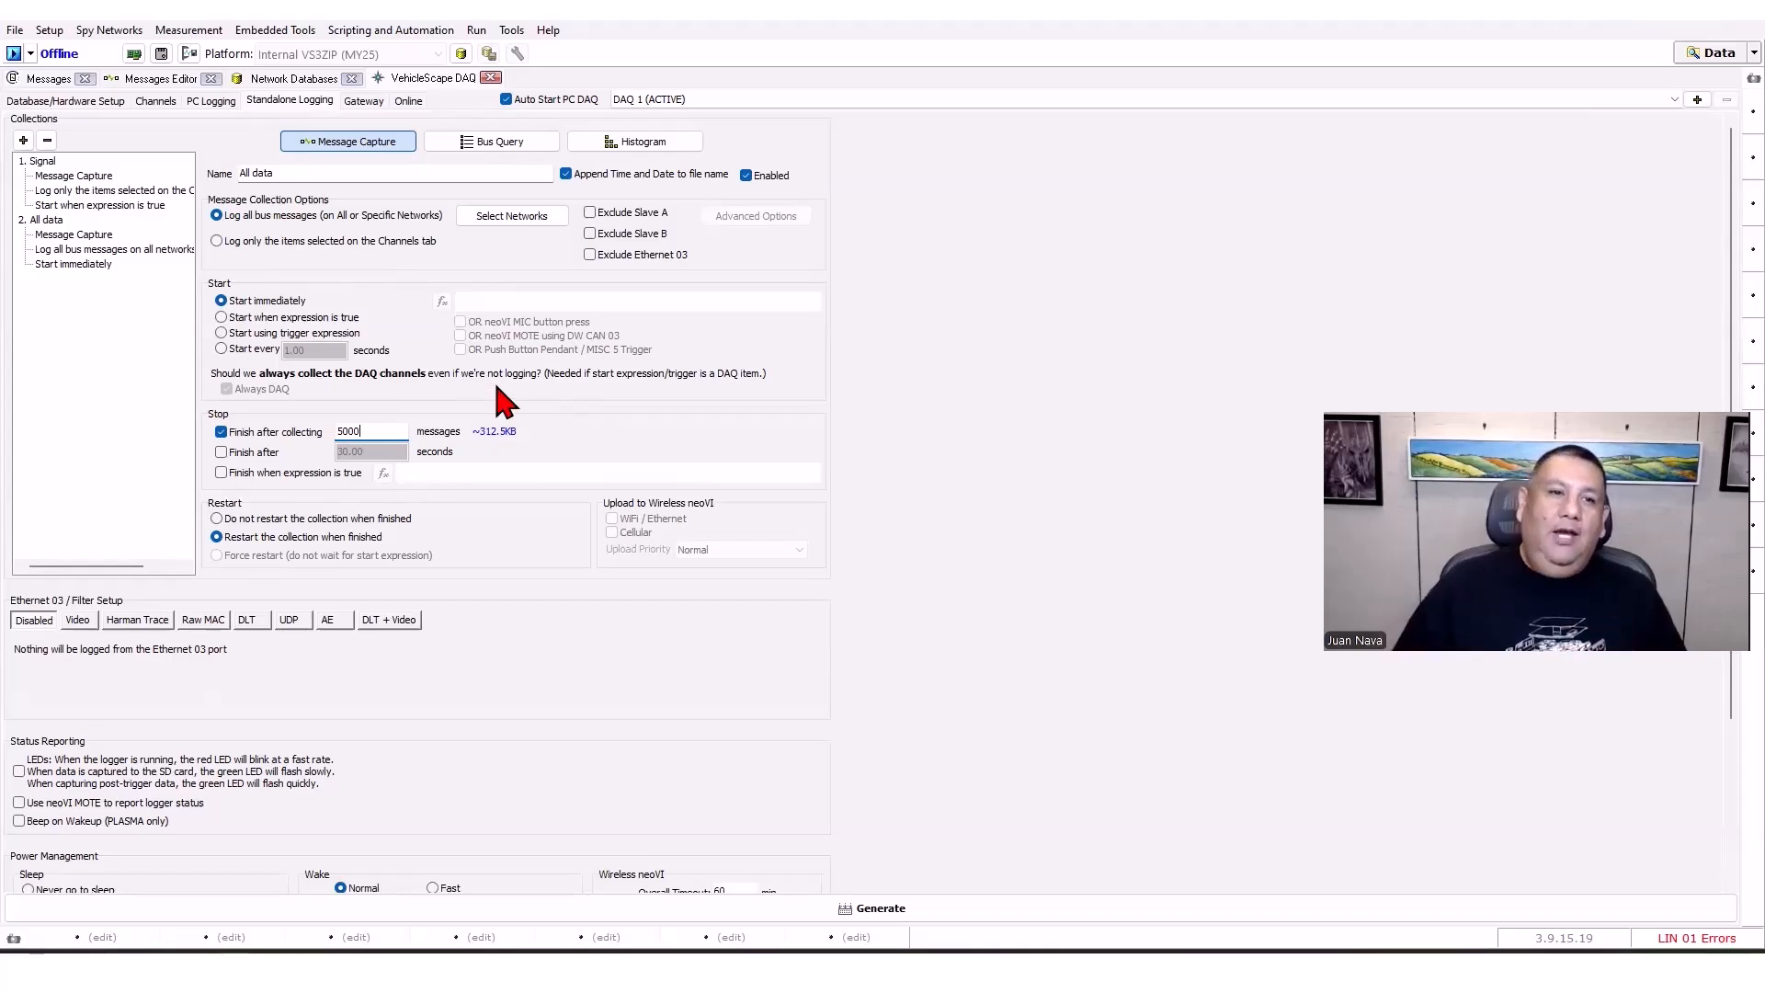
Set the All data collection to start when an expression is true, finish after 30 seconds and not restart when finished.
{"action": "left_click", "coordinate": [220, 318]}
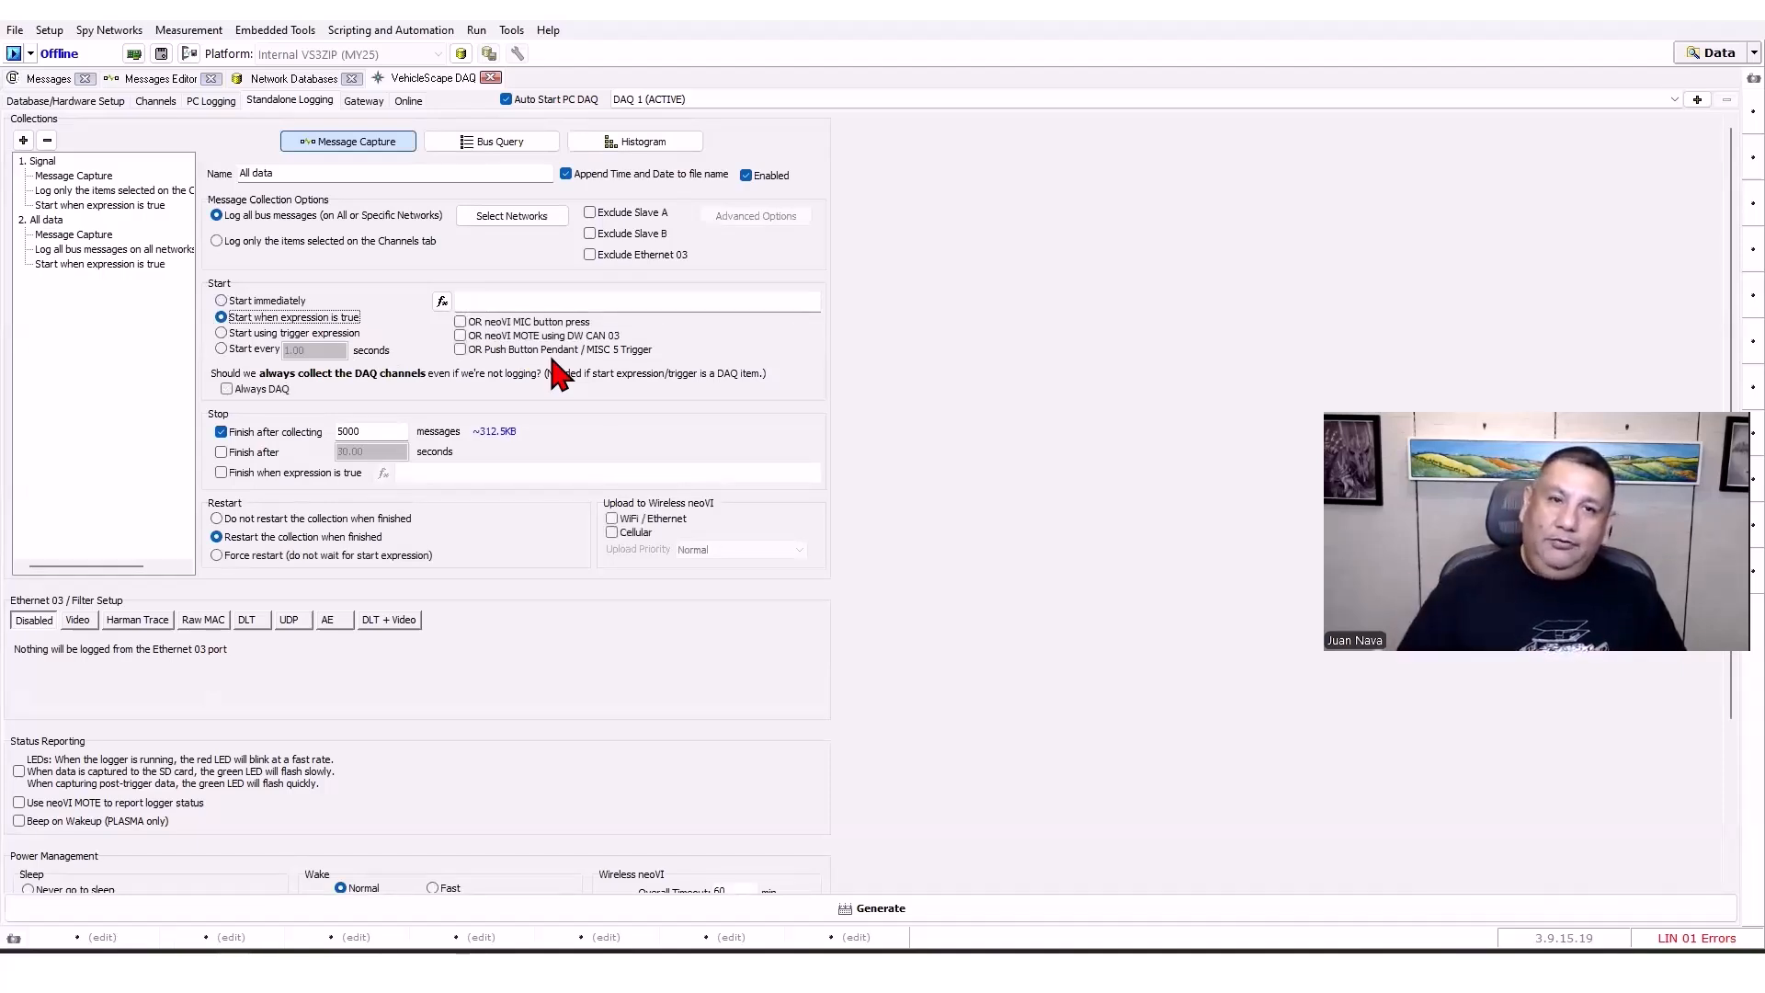
{"action": "left_click", "coordinate": [221, 452]}
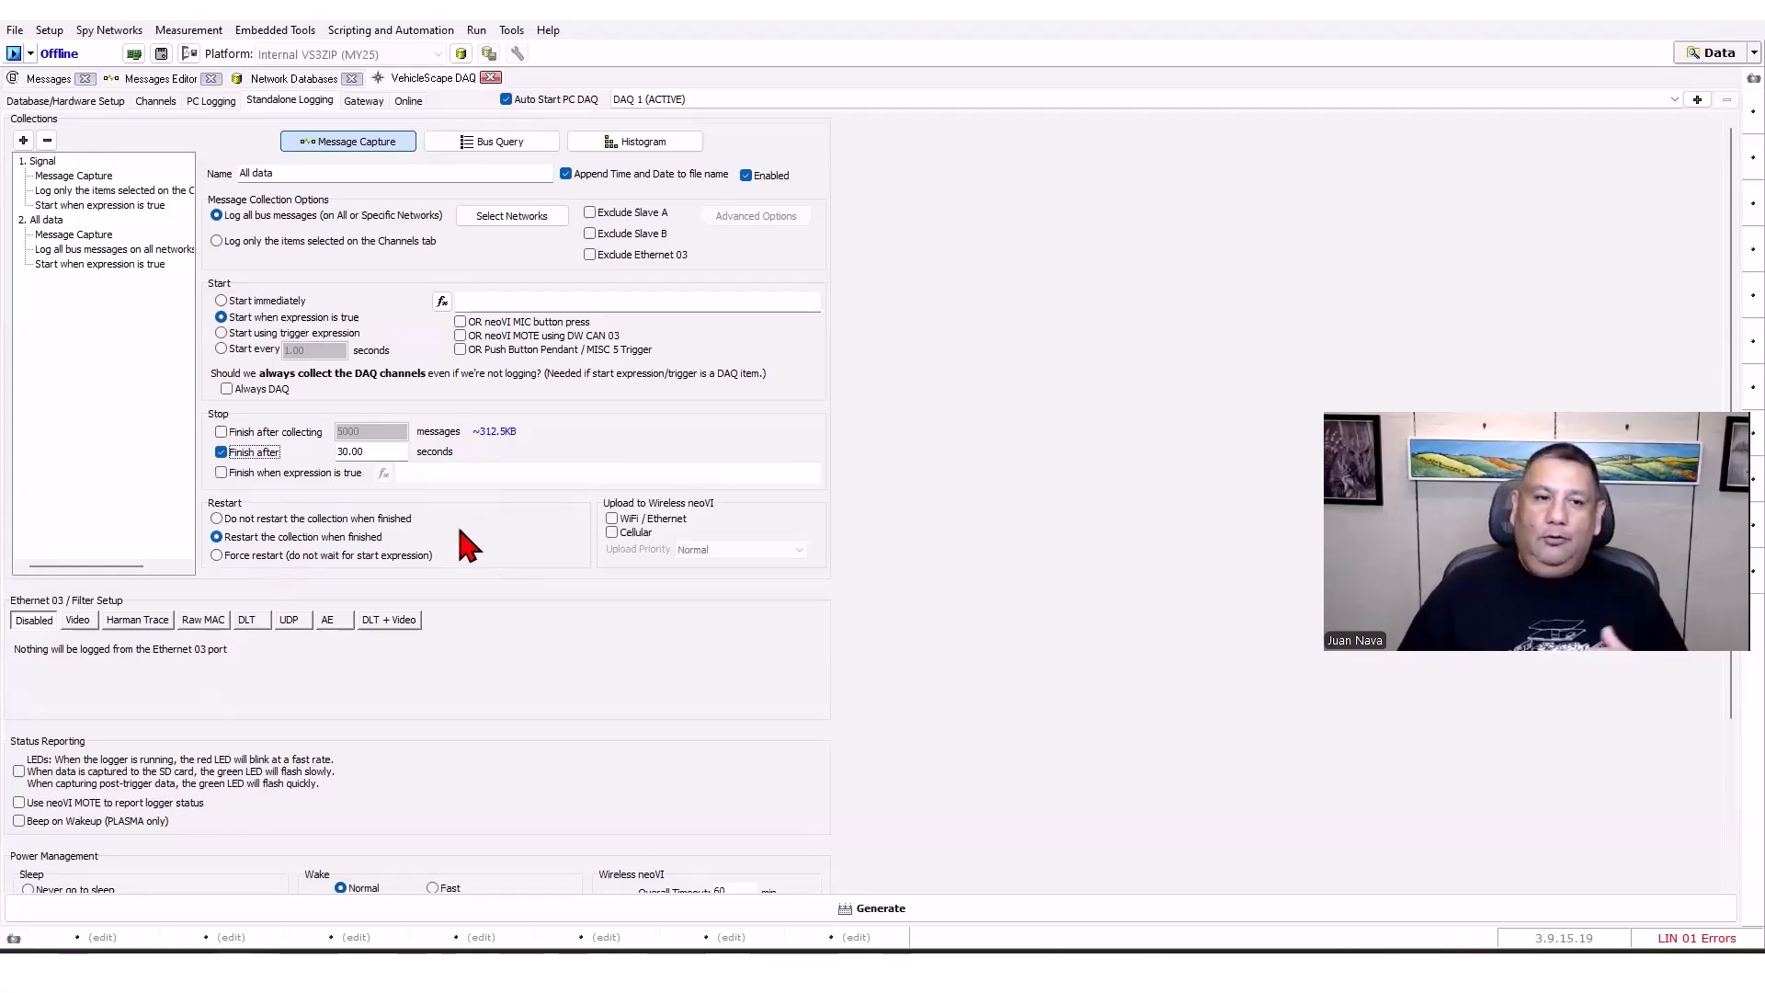
{"action": "left_click", "coordinate": [327, 518]}
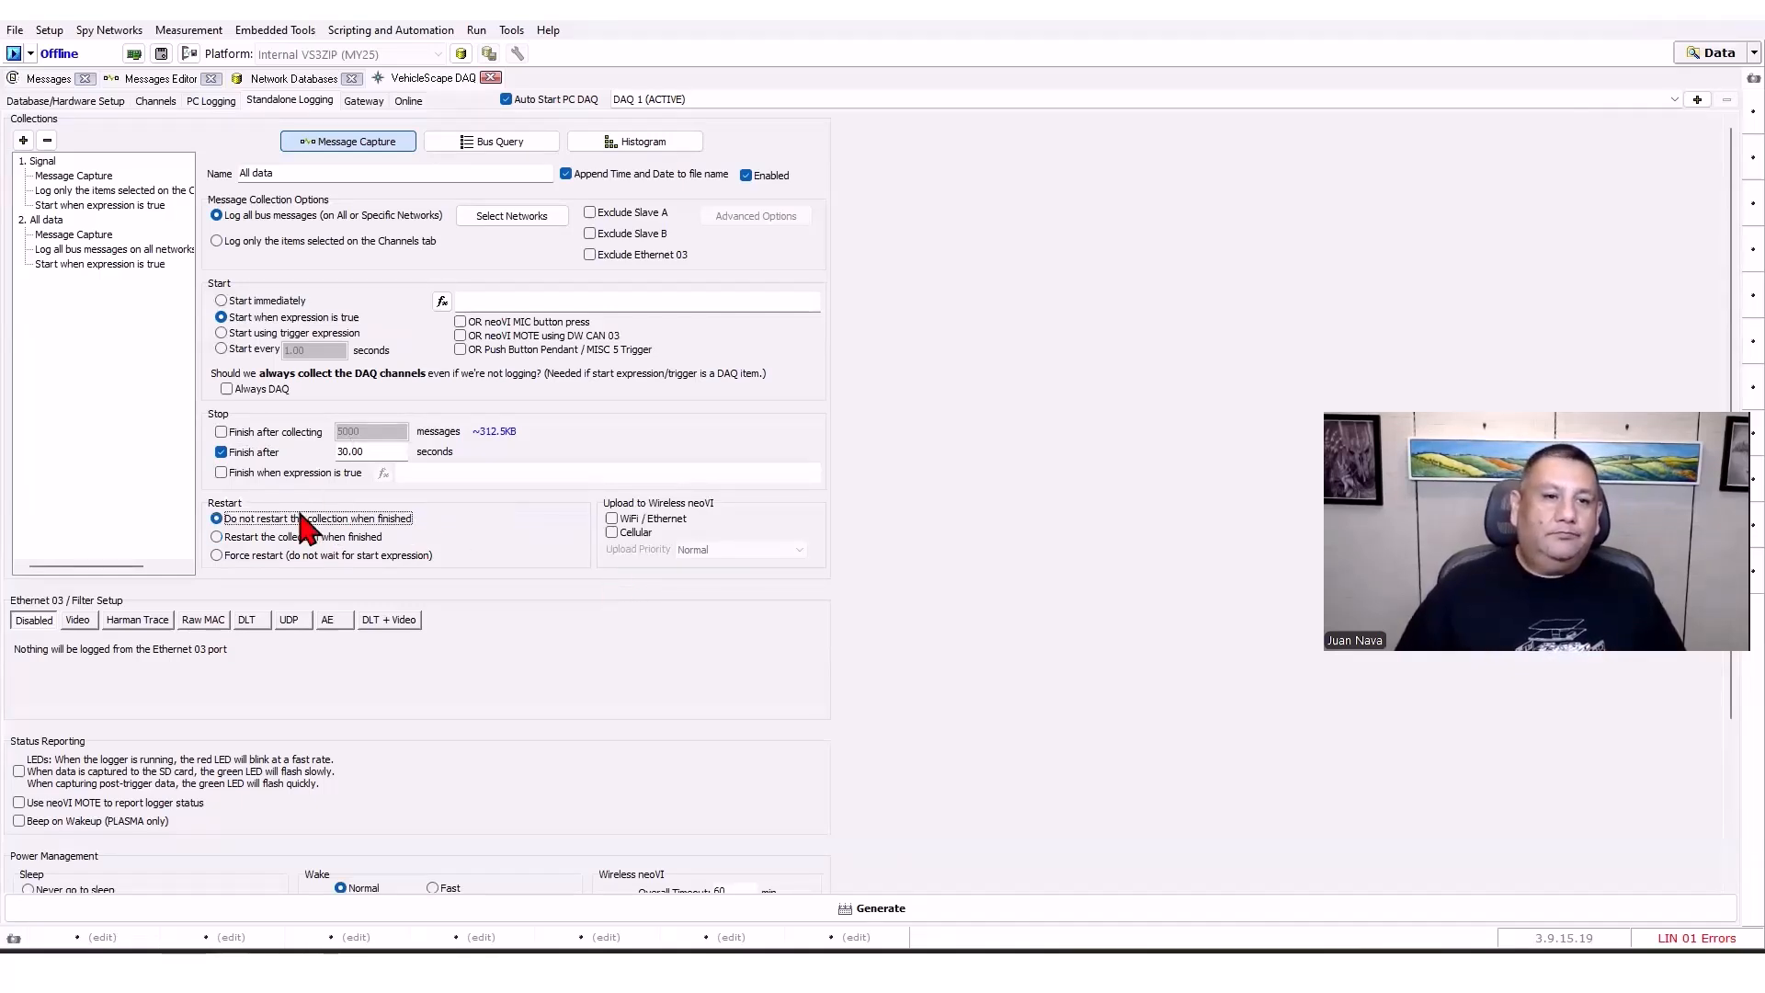
Set the All data collection to start immediately, finish after collecting 5000 messages and restart when finished.
{"action": "left_click", "coordinate": [220, 432]}
{"action": "double_click", "coordinate": [375, 429]}
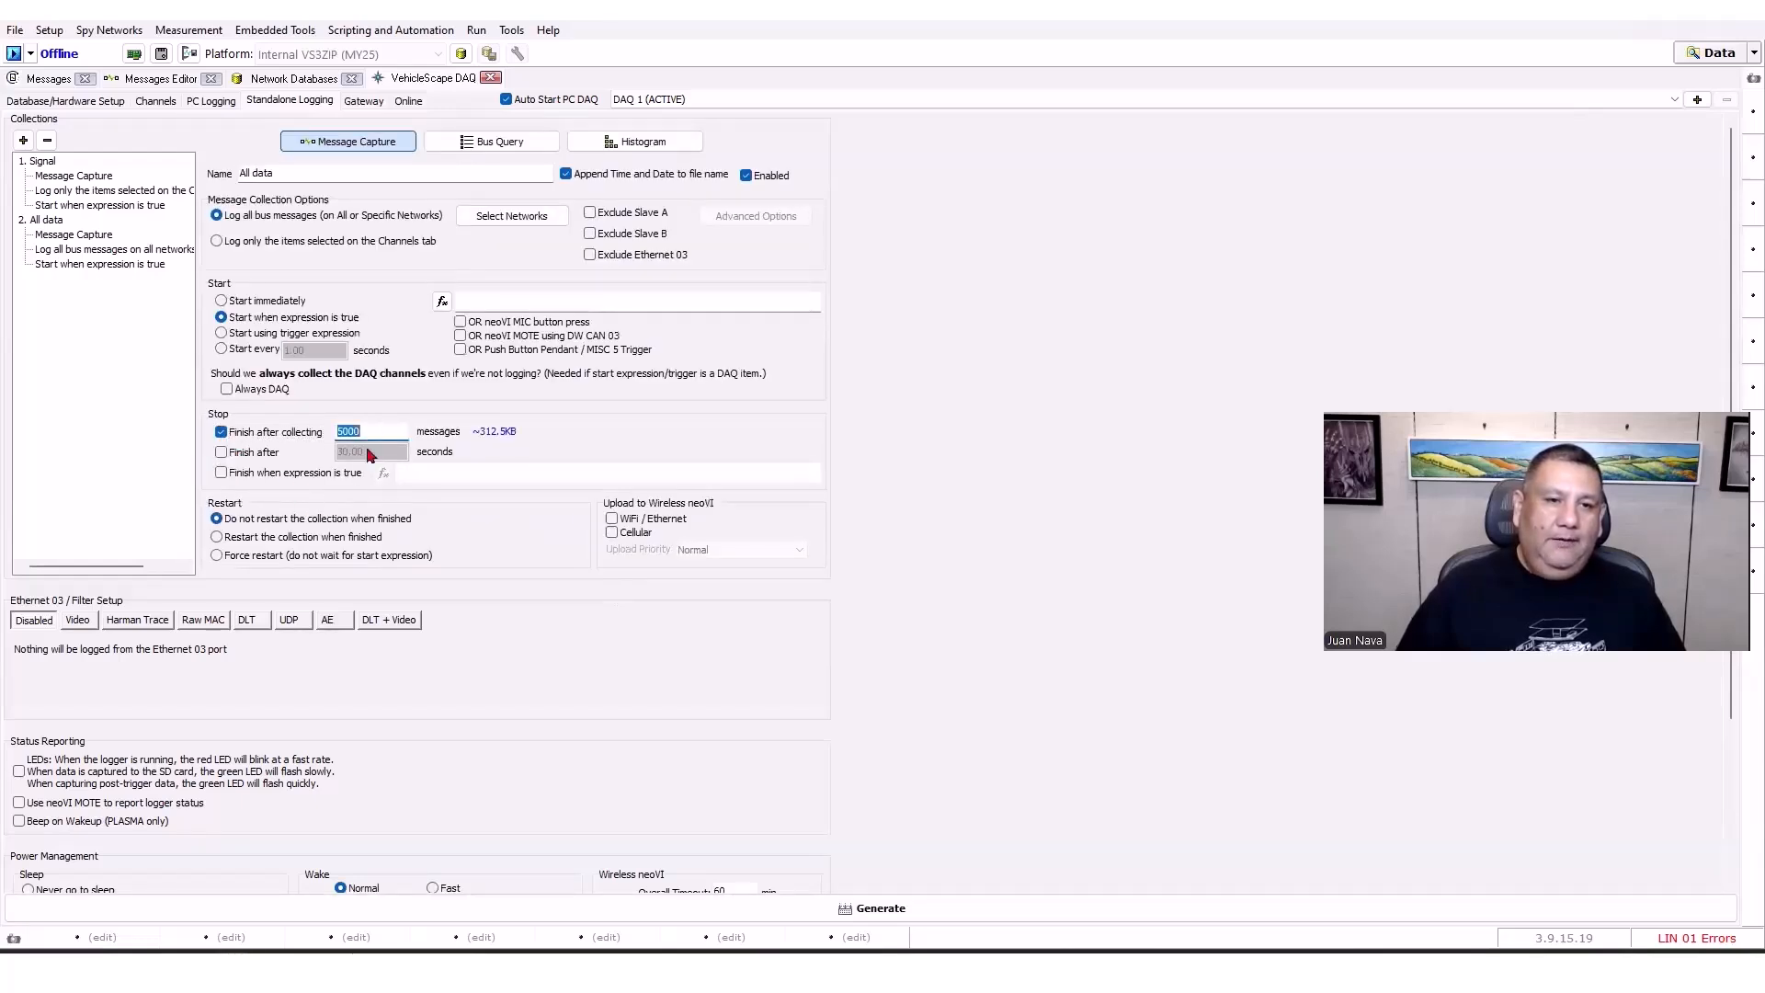
{"action": "left_click", "coordinate": [218, 538]}
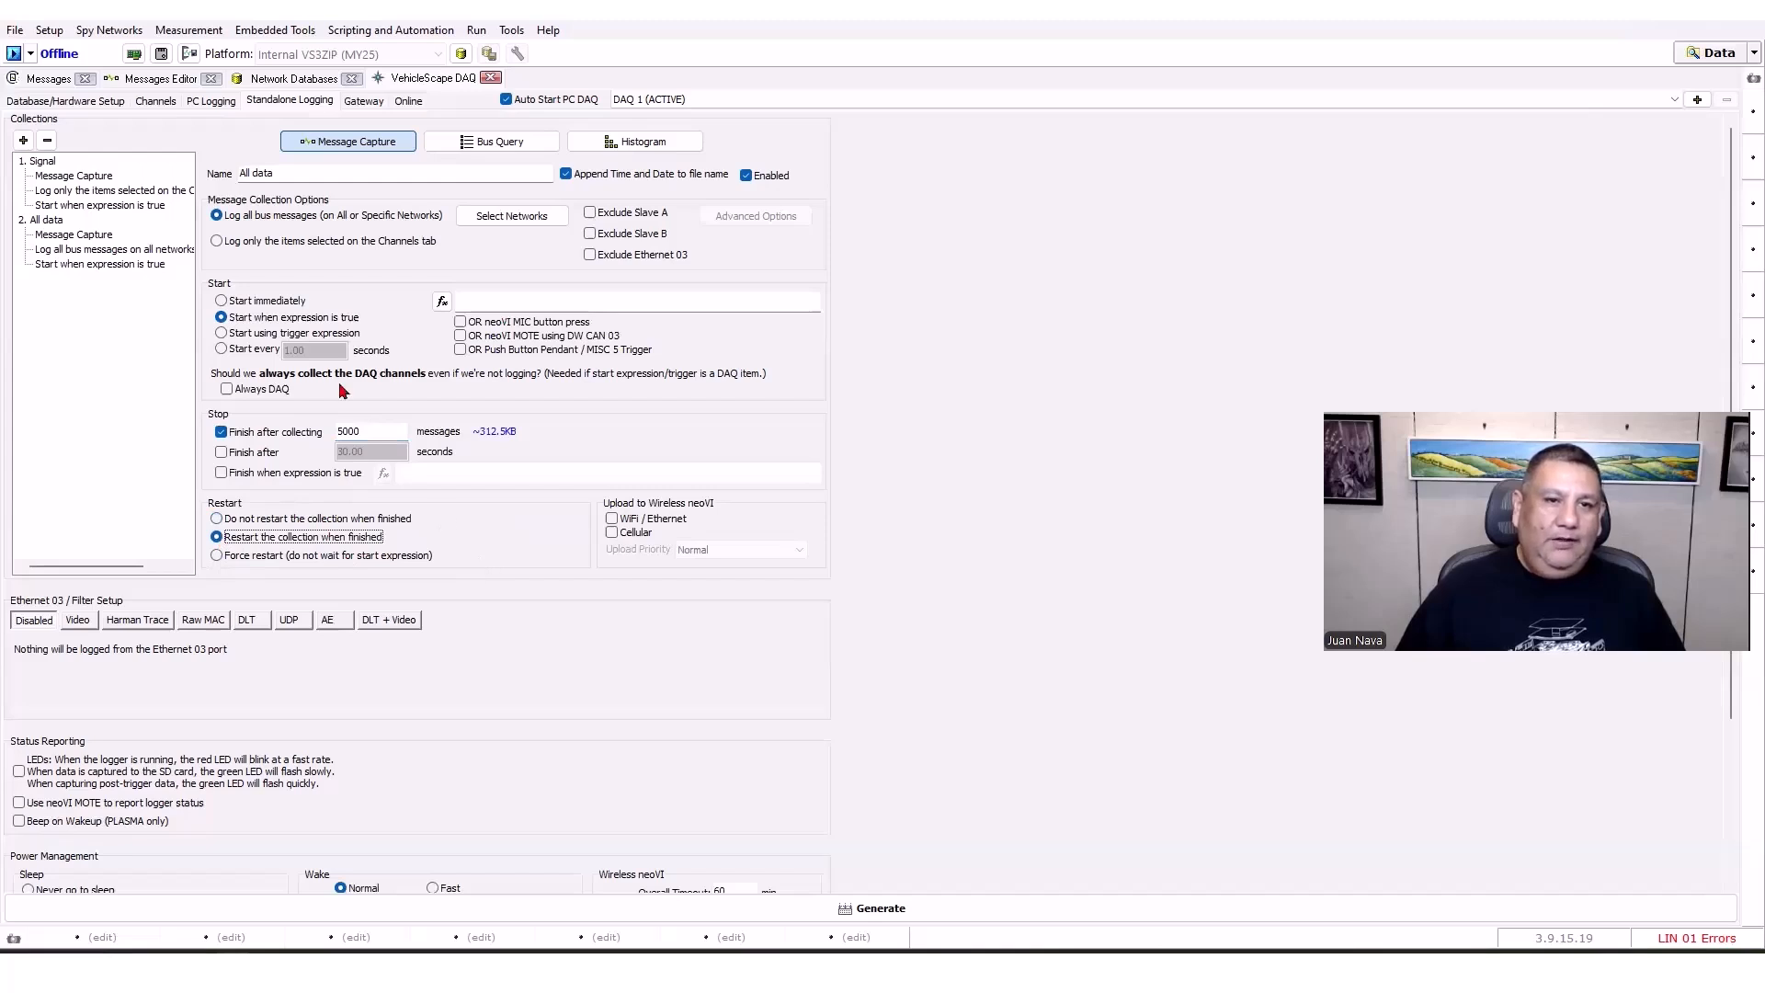
{"action": "left_click", "coordinate": [222, 301]}
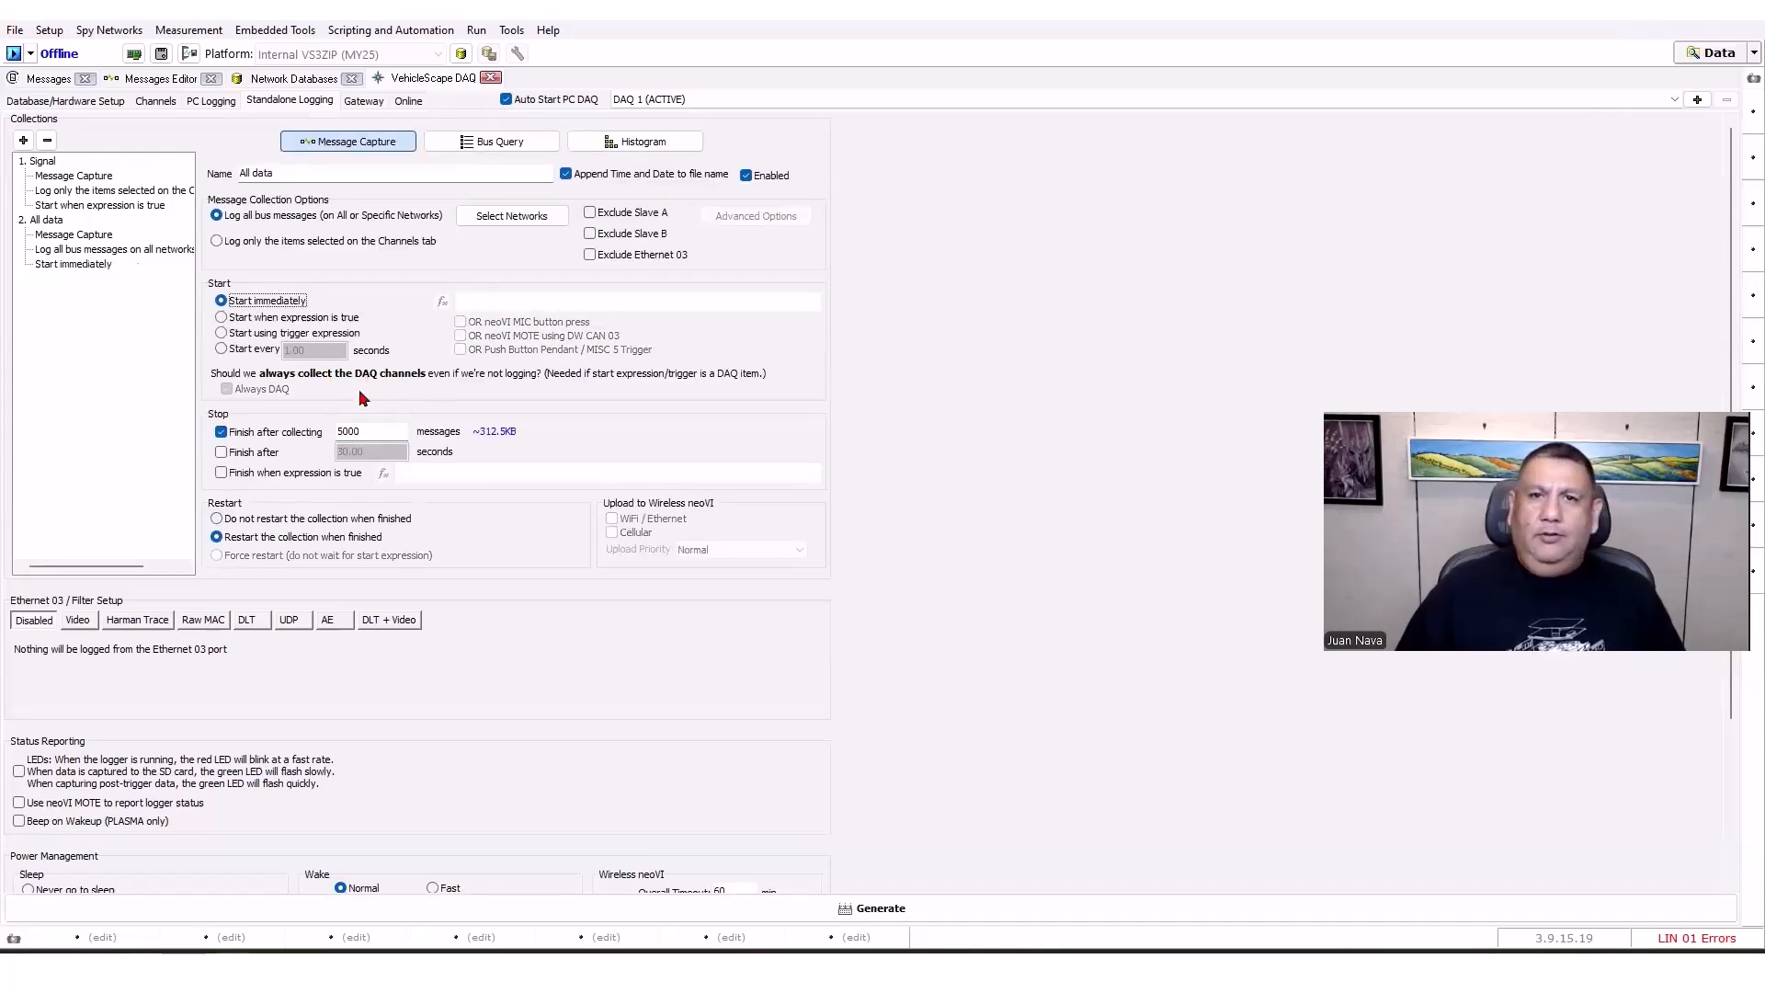
{"action": "left_click", "coordinate": [57, 223]}
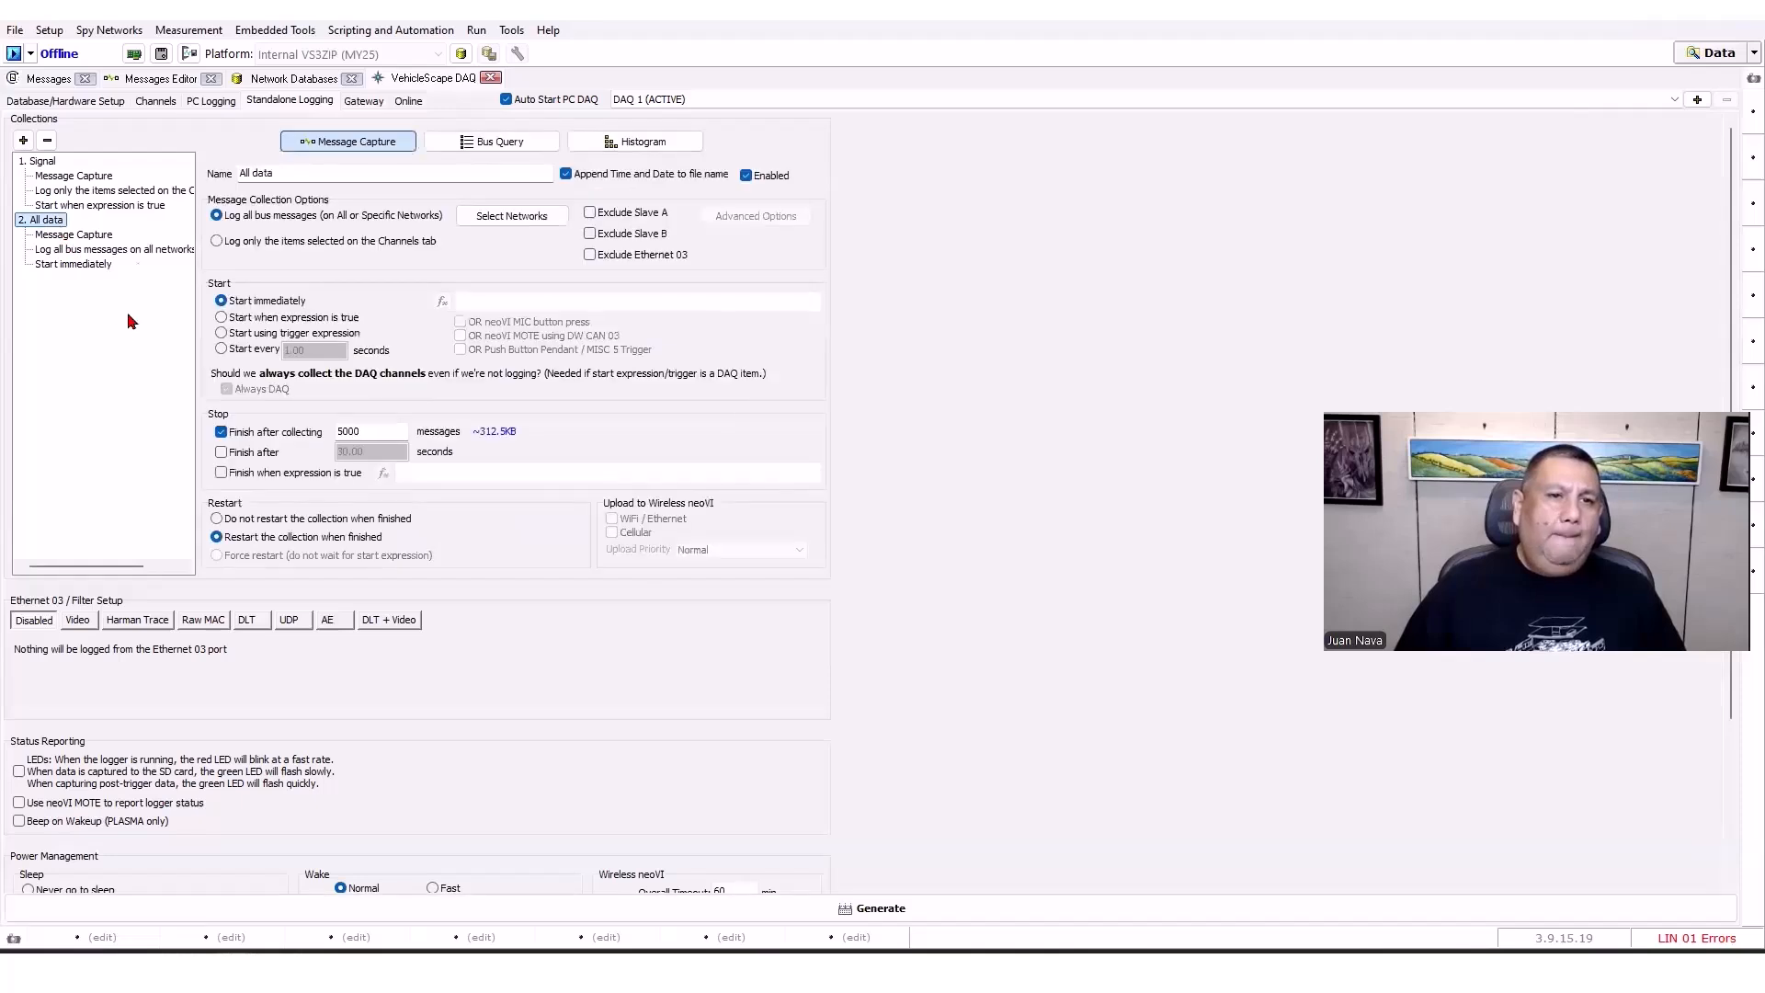
Rename the Signal collection to Signals.
{"action": "left_click", "coordinate": [42, 164]}
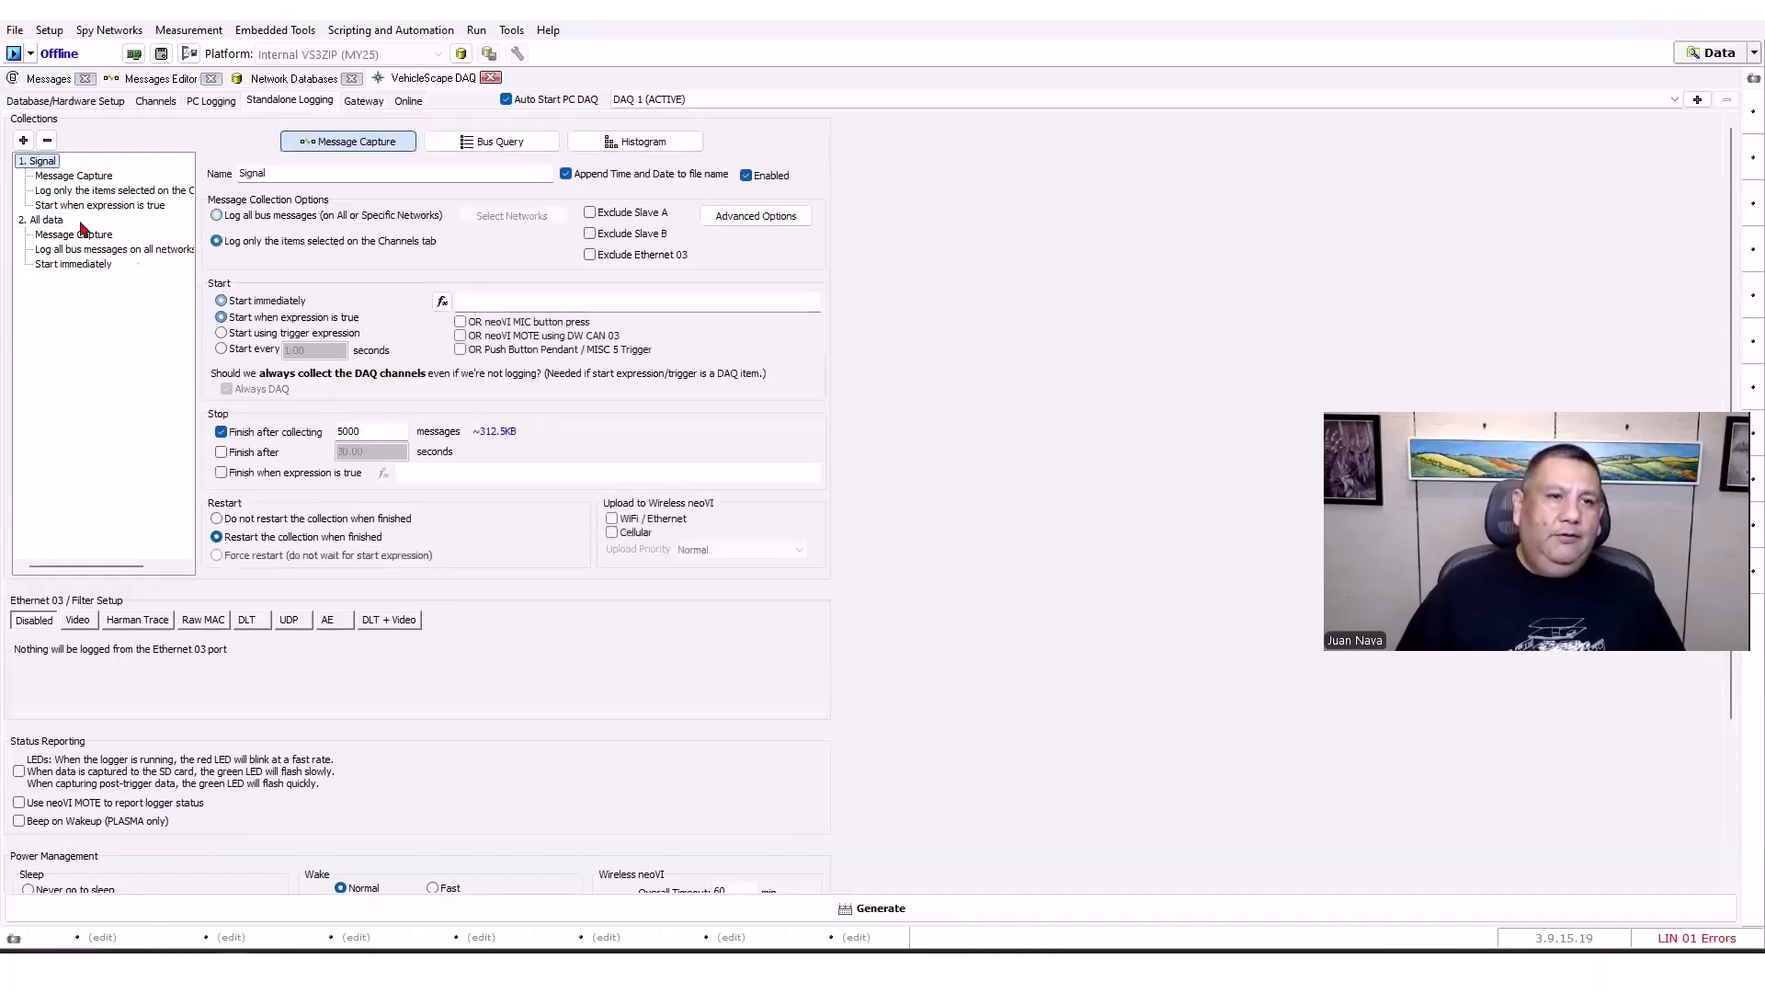
{"action": "double_click", "coordinate": [354, 175]}
{"action": "type", "text": "Signals"}
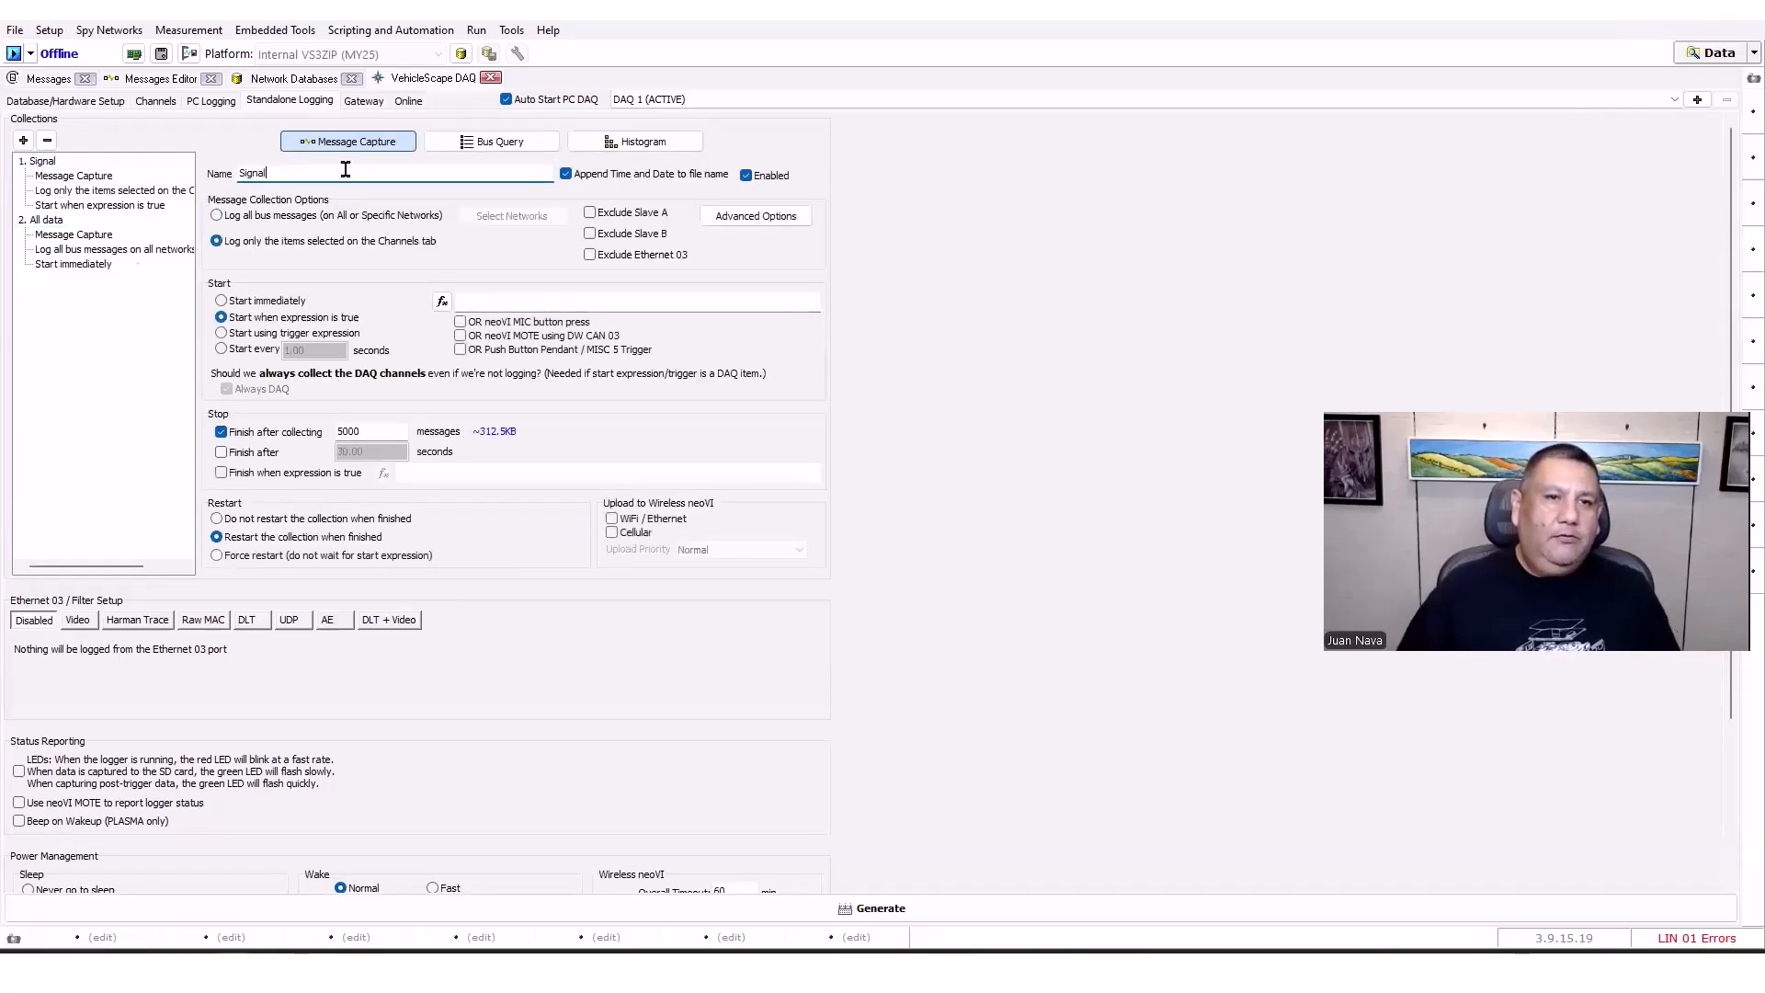
{"action": "left_click", "coordinate": [38, 222]}
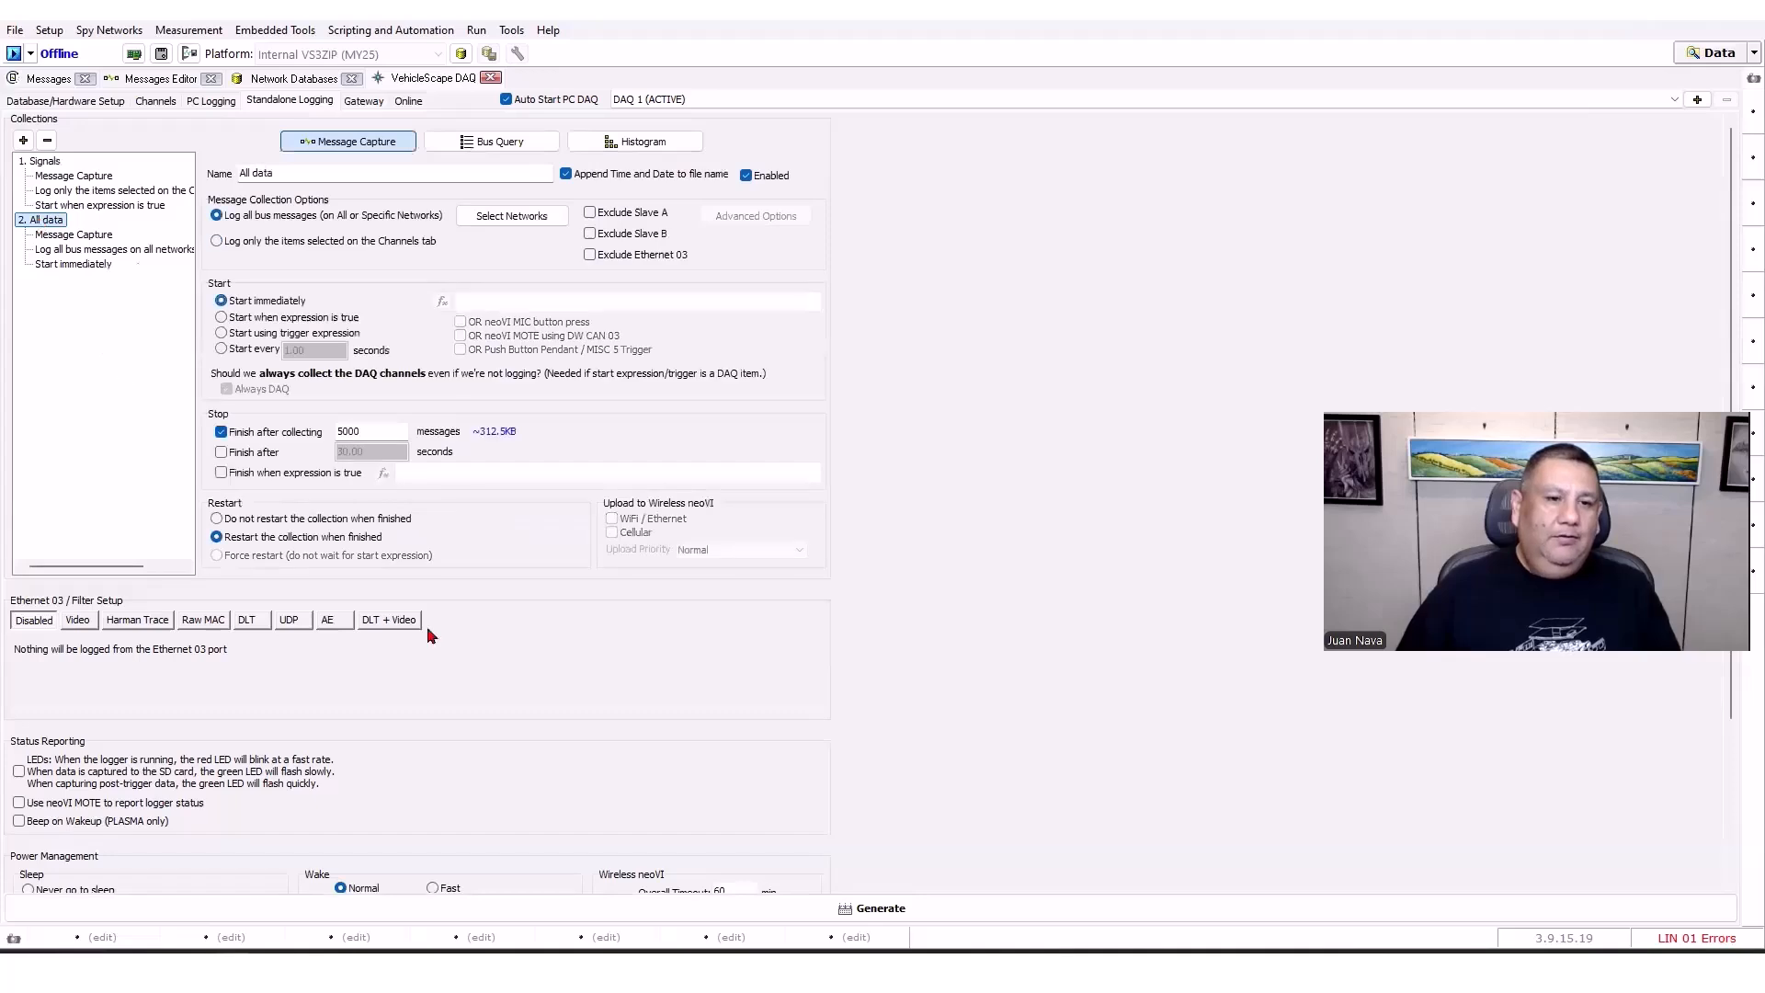
Check the no-bus-activity sleep time in the power management settings and try to generate the standalone logging script.
{"action": "scroll", "coordinate": [461, 718], "scroll_direction": "down", "scroll_amount": 3}
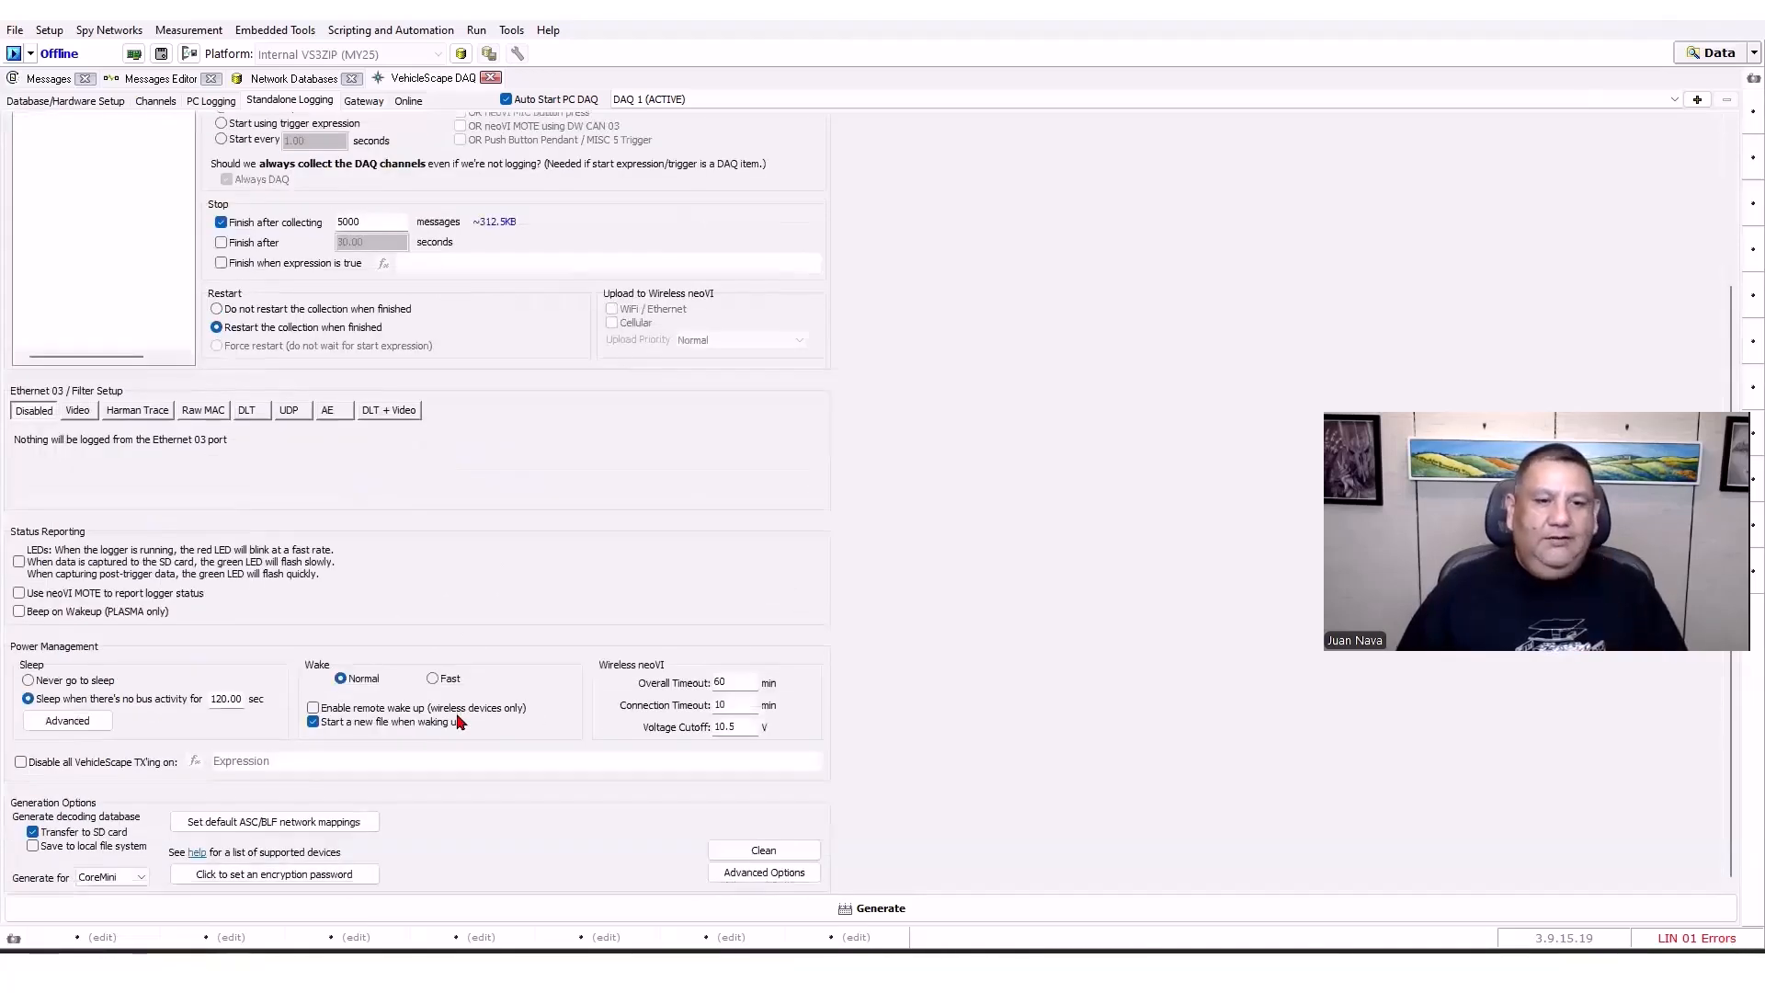
{"action": "left_click_drag", "start_coordinate": [209, 701], "coordinate": [244, 701]}
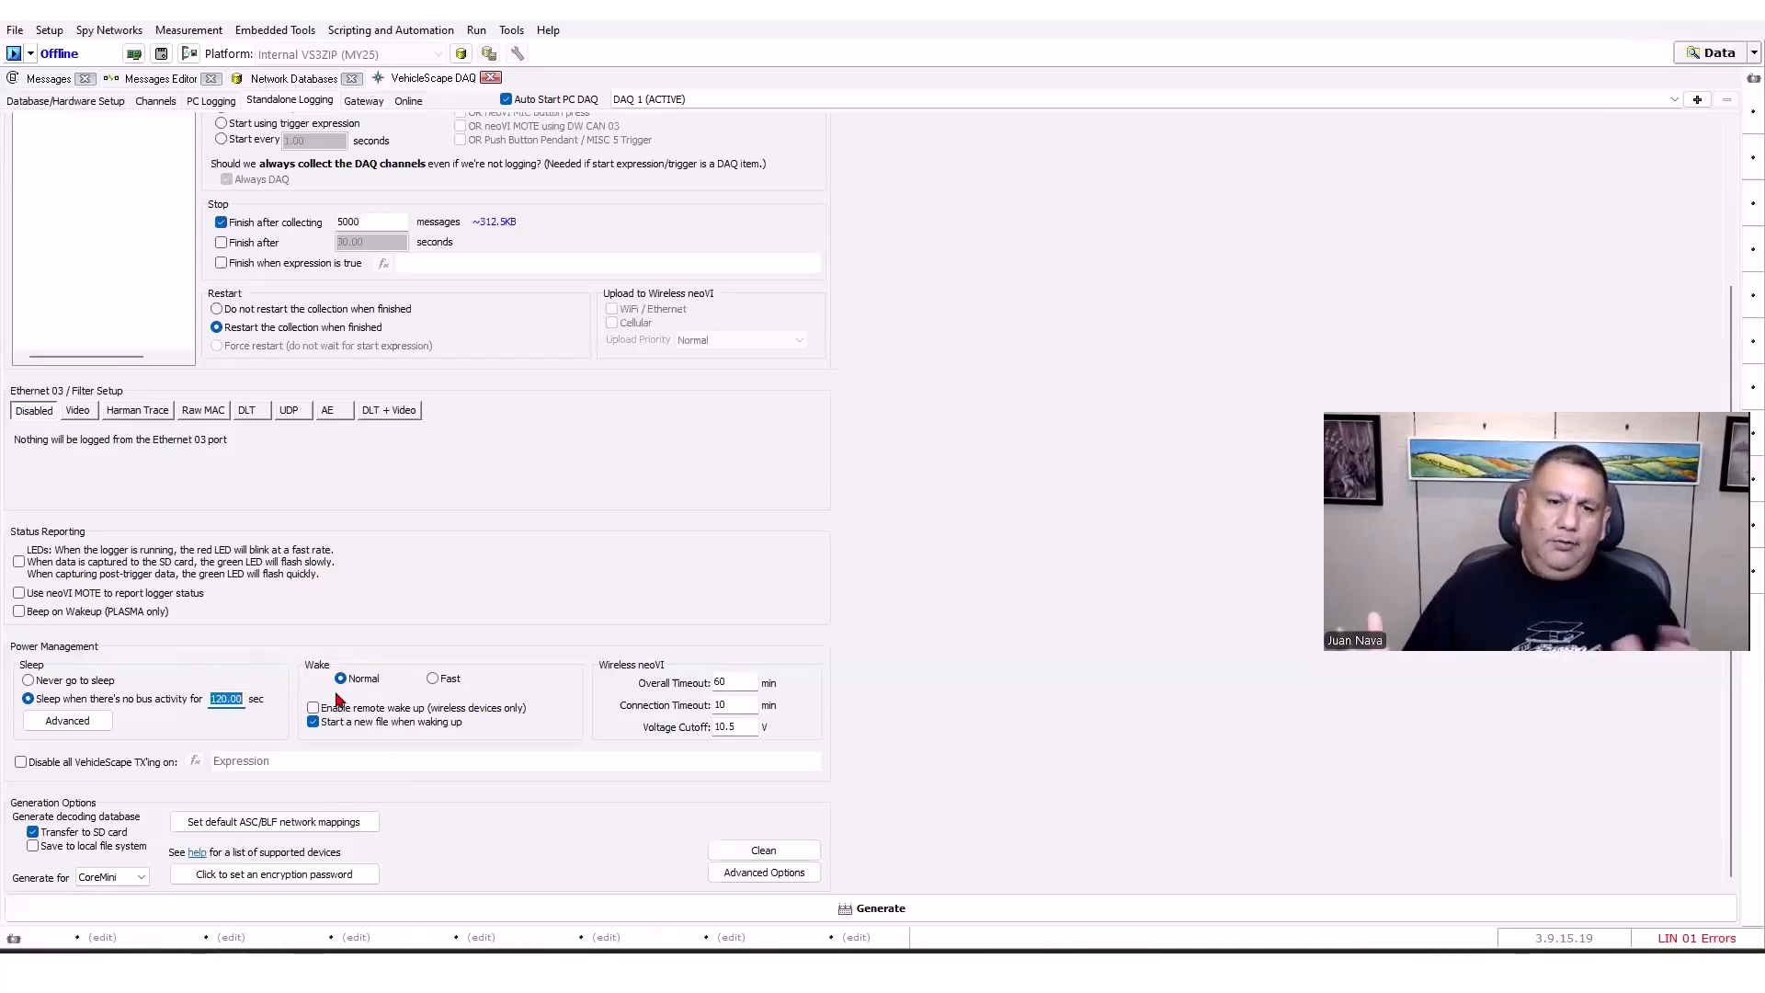
{"action": "scroll", "coordinate": [496, 547], "scroll_direction": "up", "scroll_amount": 3}
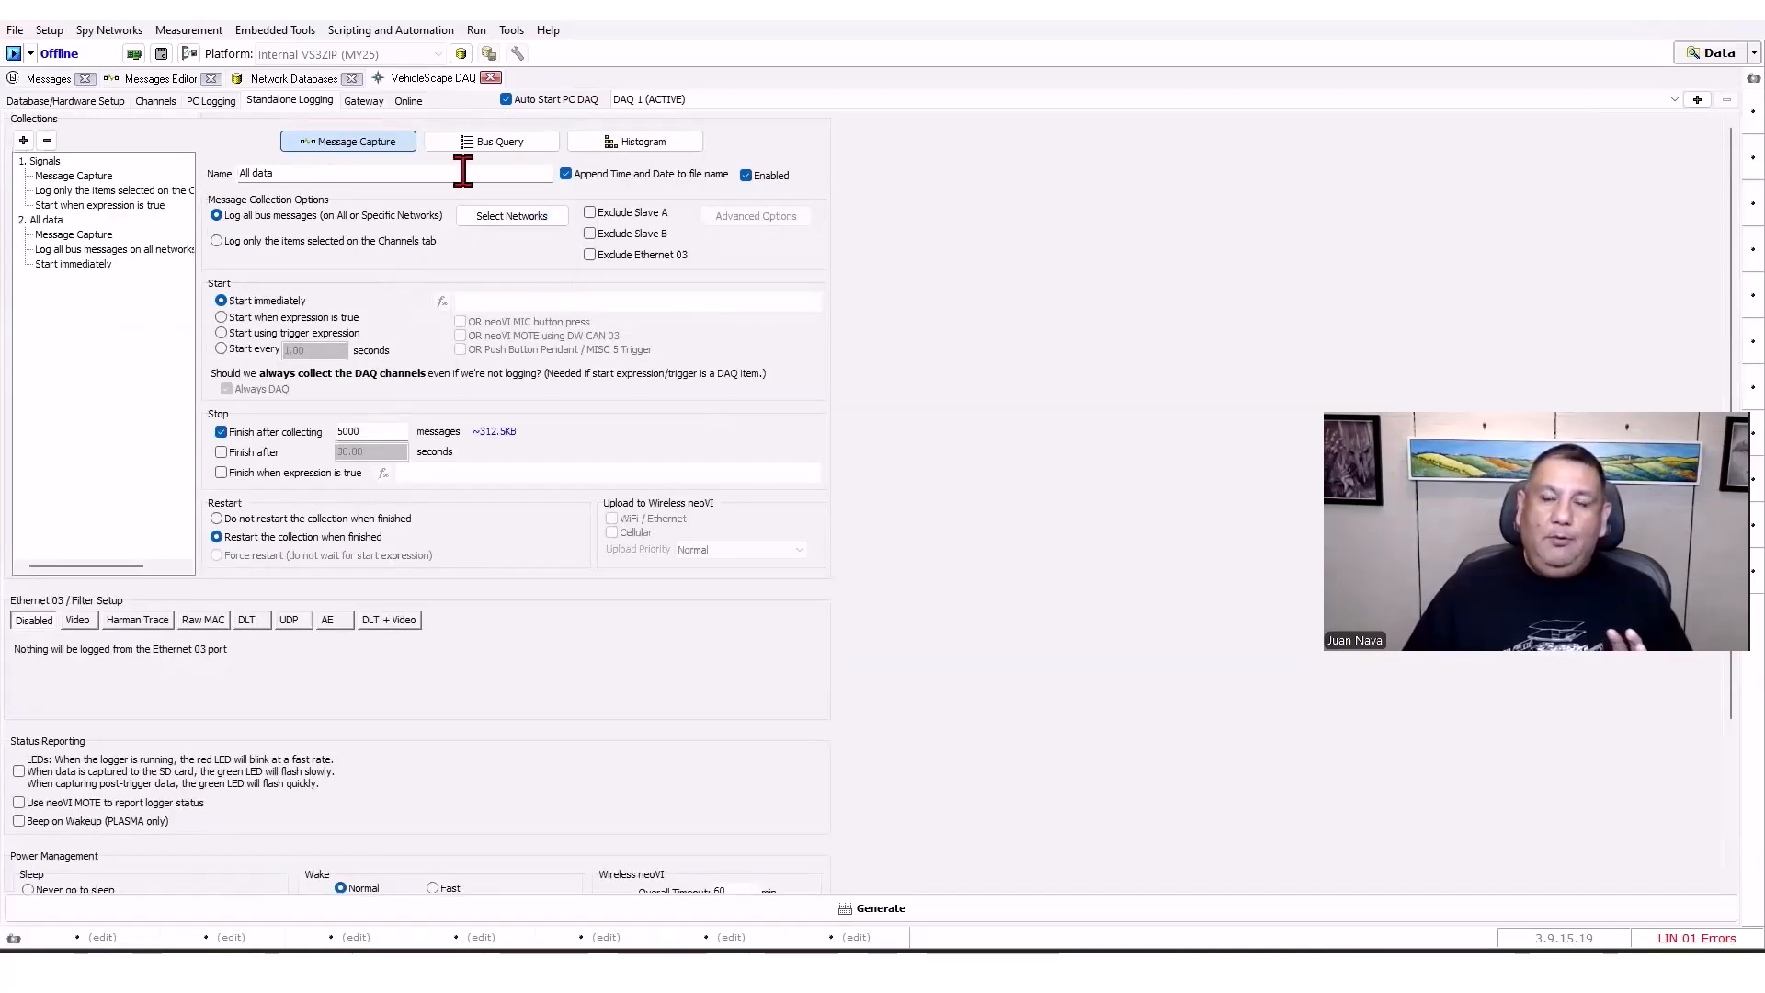
{"action": "scroll", "coordinate": [817, 553], "scroll_direction": "down", "scroll_amount": 3}
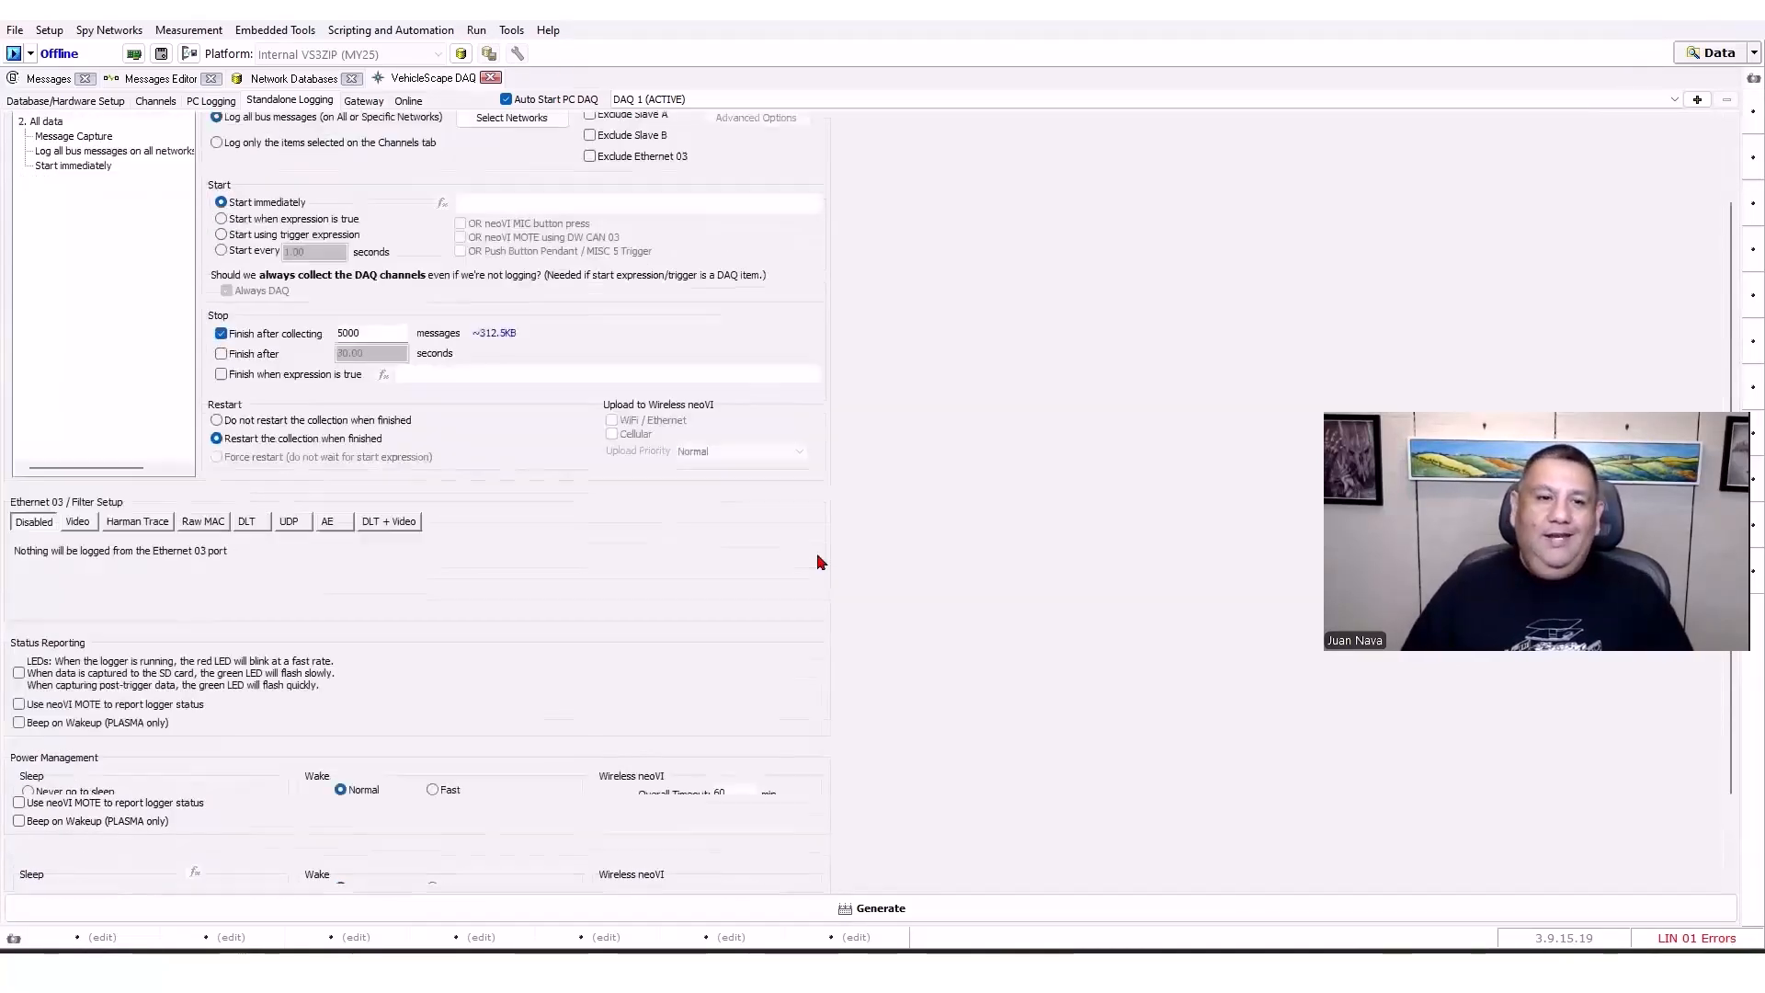
{"action": "left_click", "coordinate": [864, 915]}
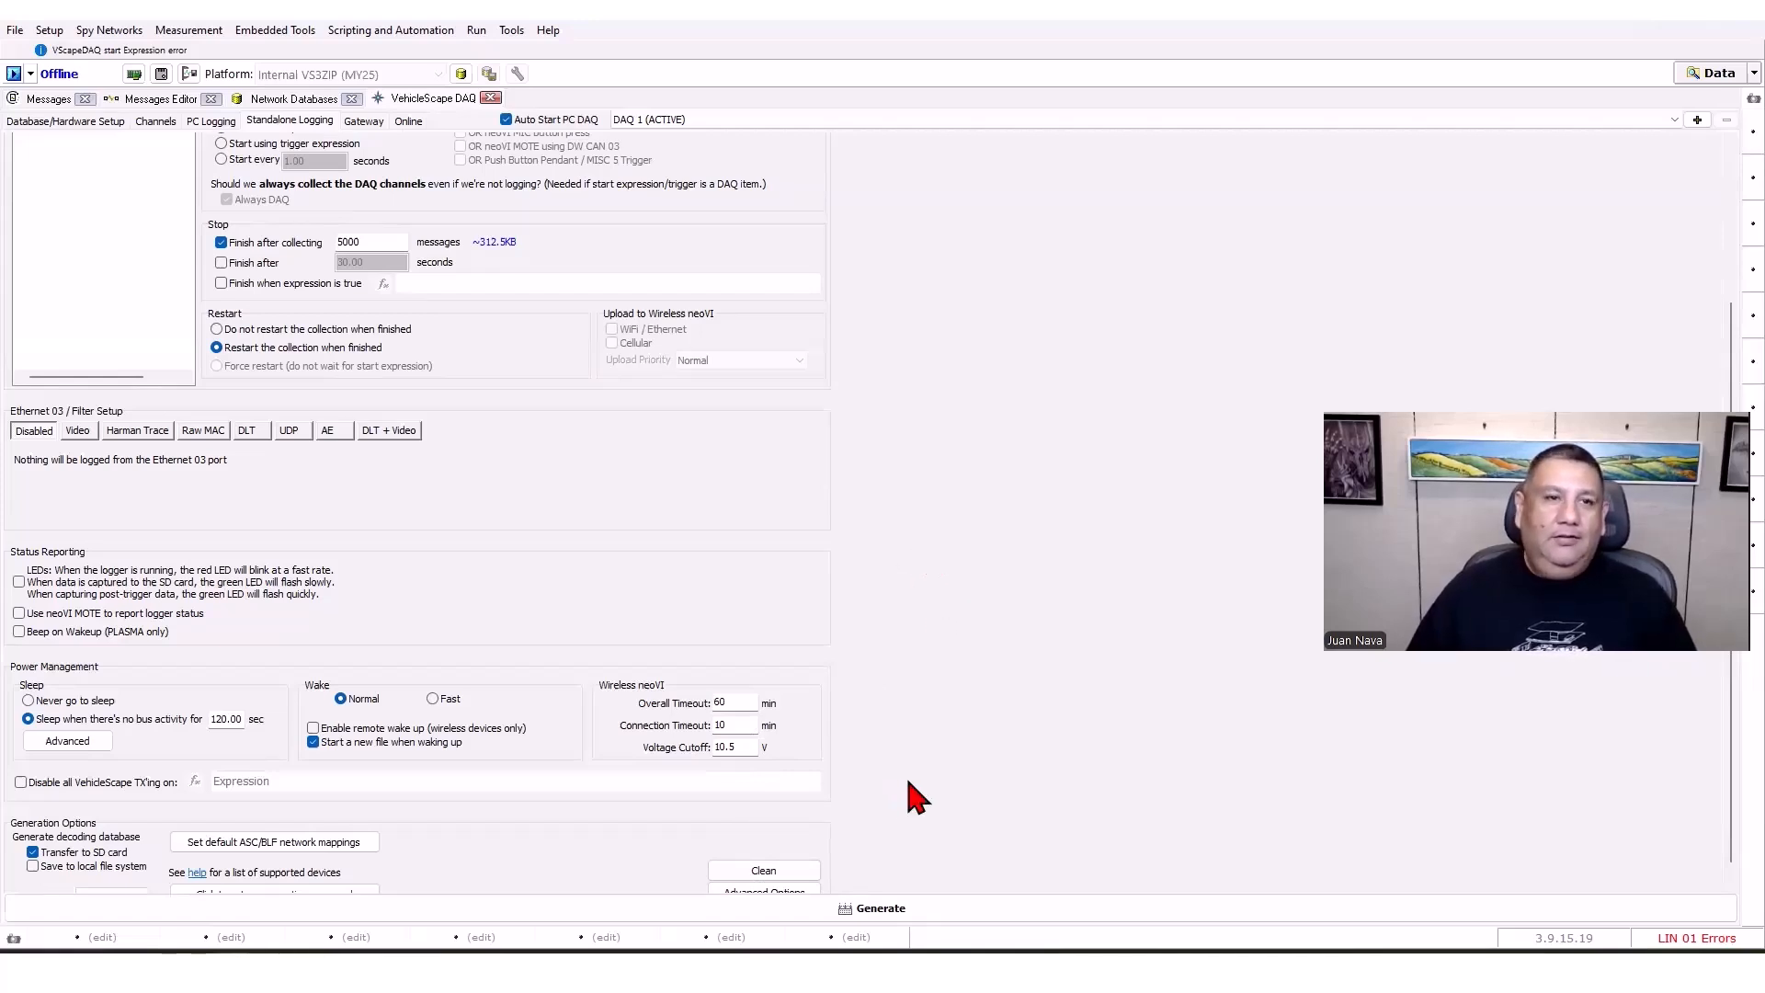
Set the Signals collection to start immediately.
{"action": "scroll", "coordinate": [931, 731], "scroll_direction": "up", "scroll_amount": 3}
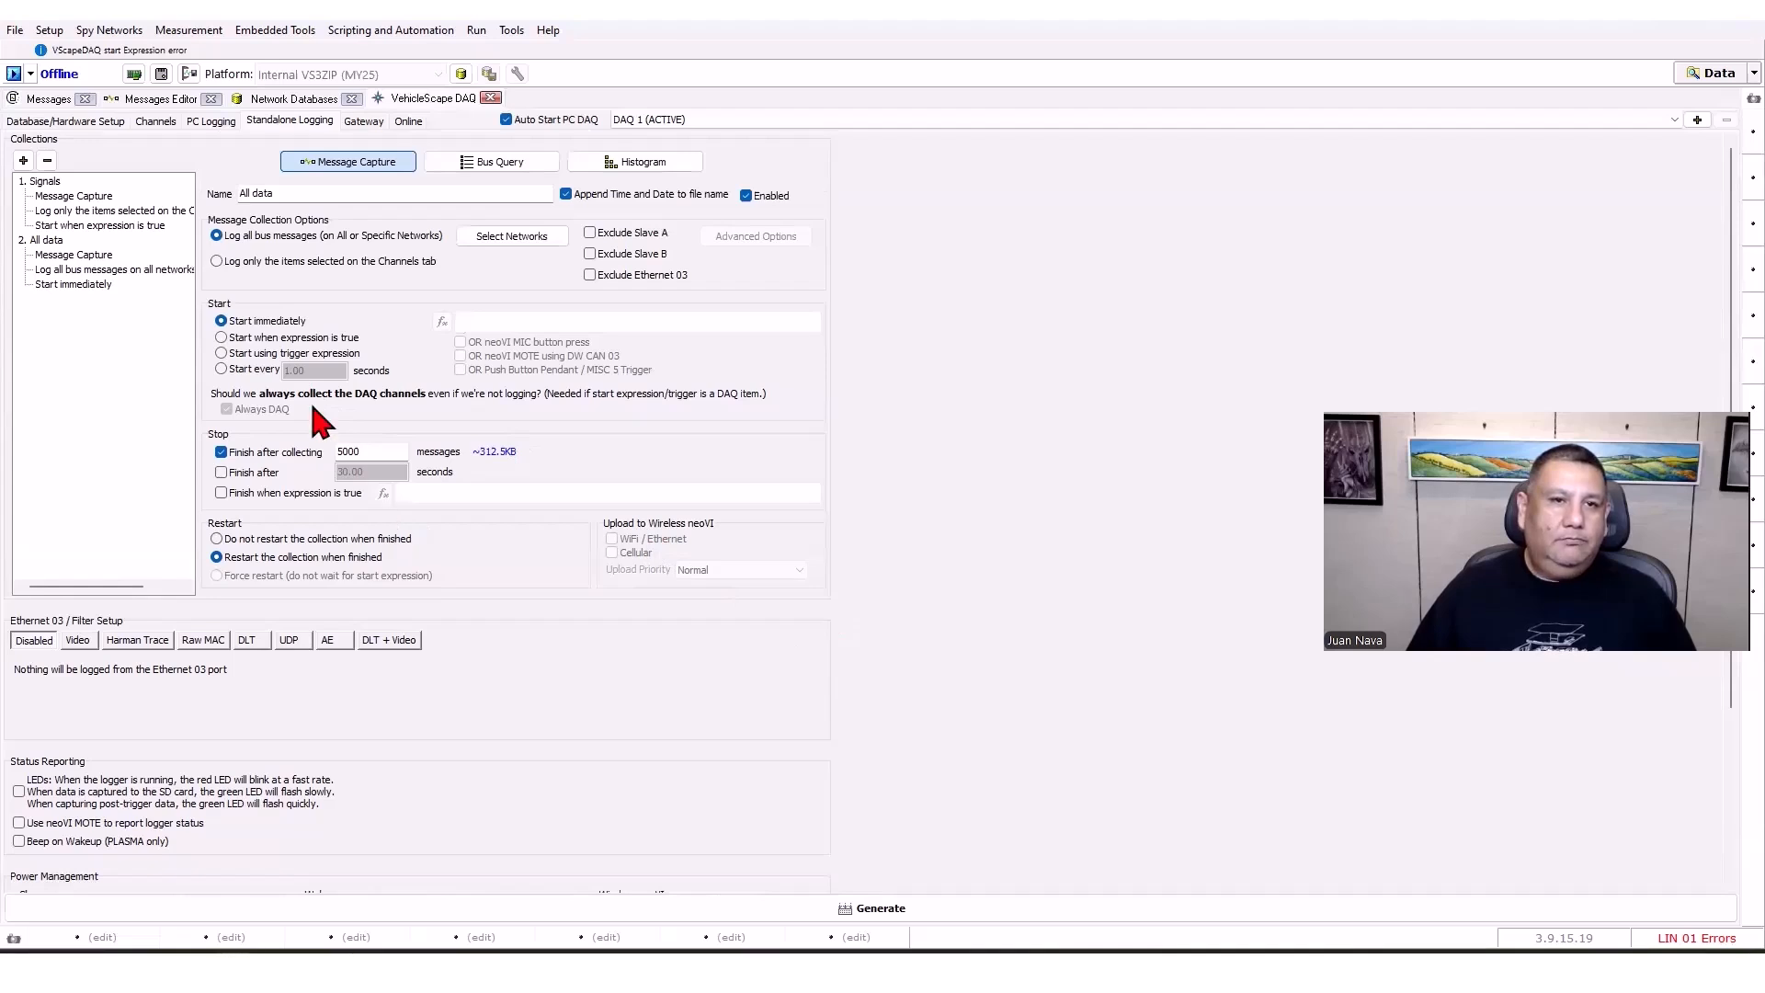
{"action": "left_click", "coordinate": [81, 183]}
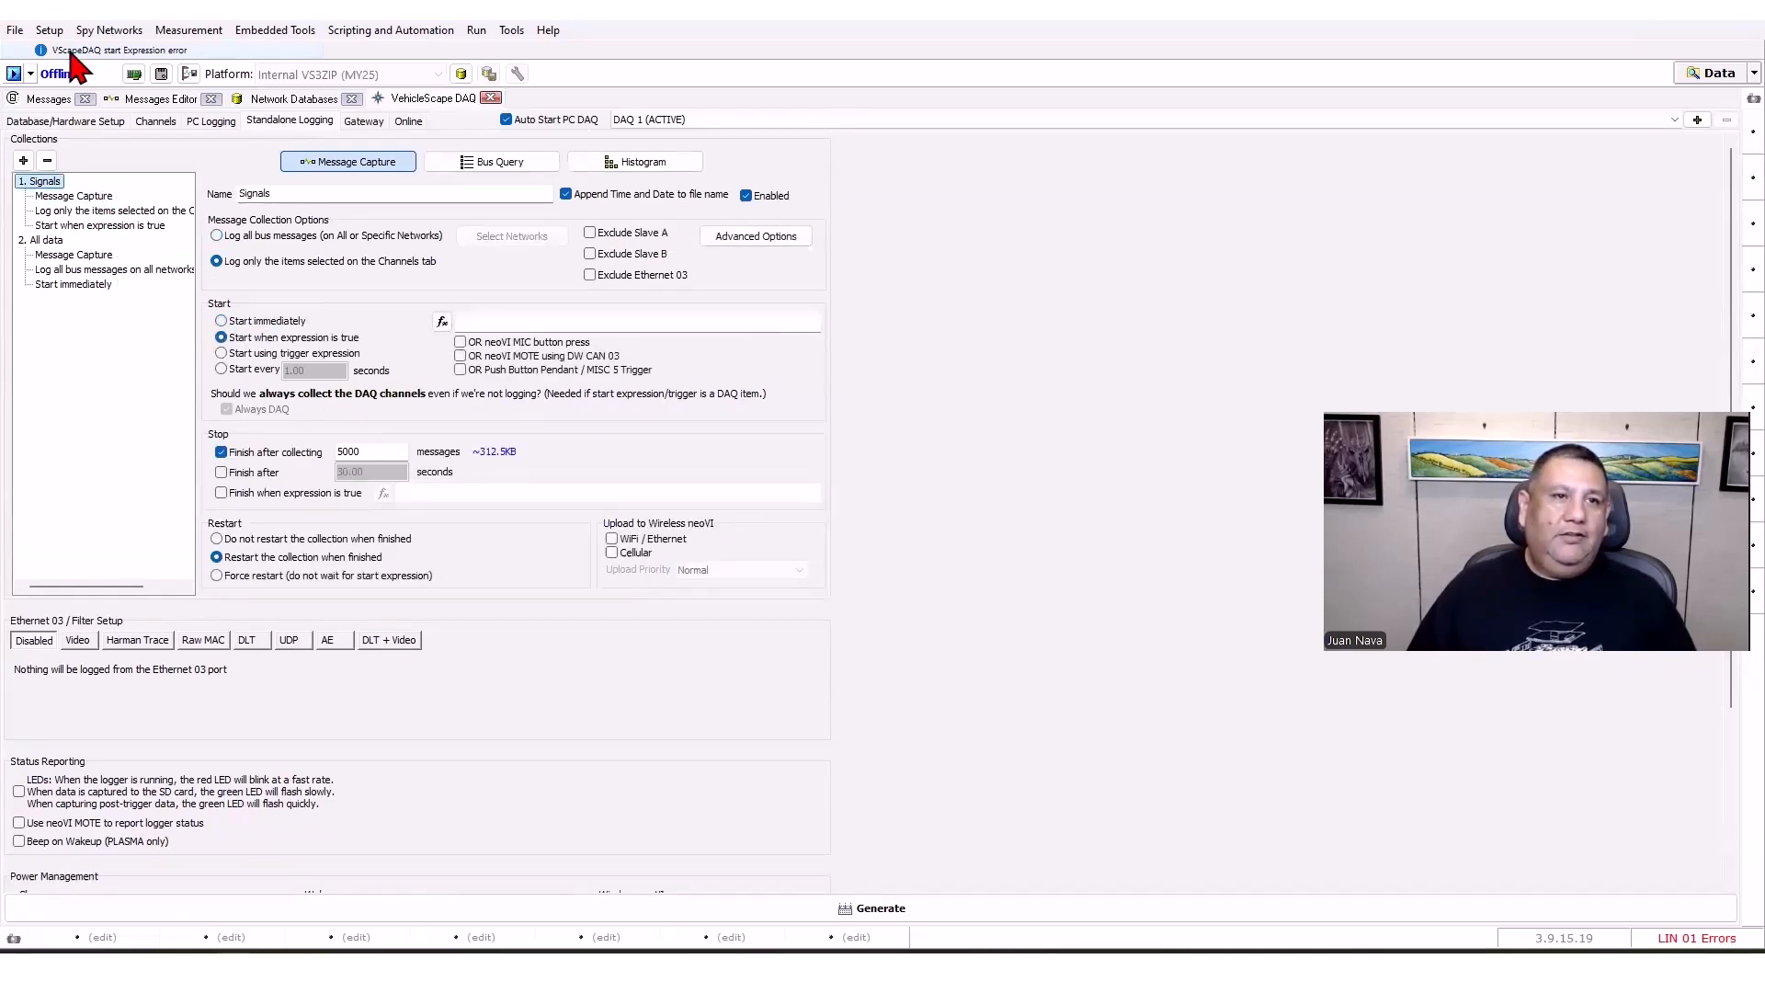
{"action": "left_click", "coordinate": [225, 321]}
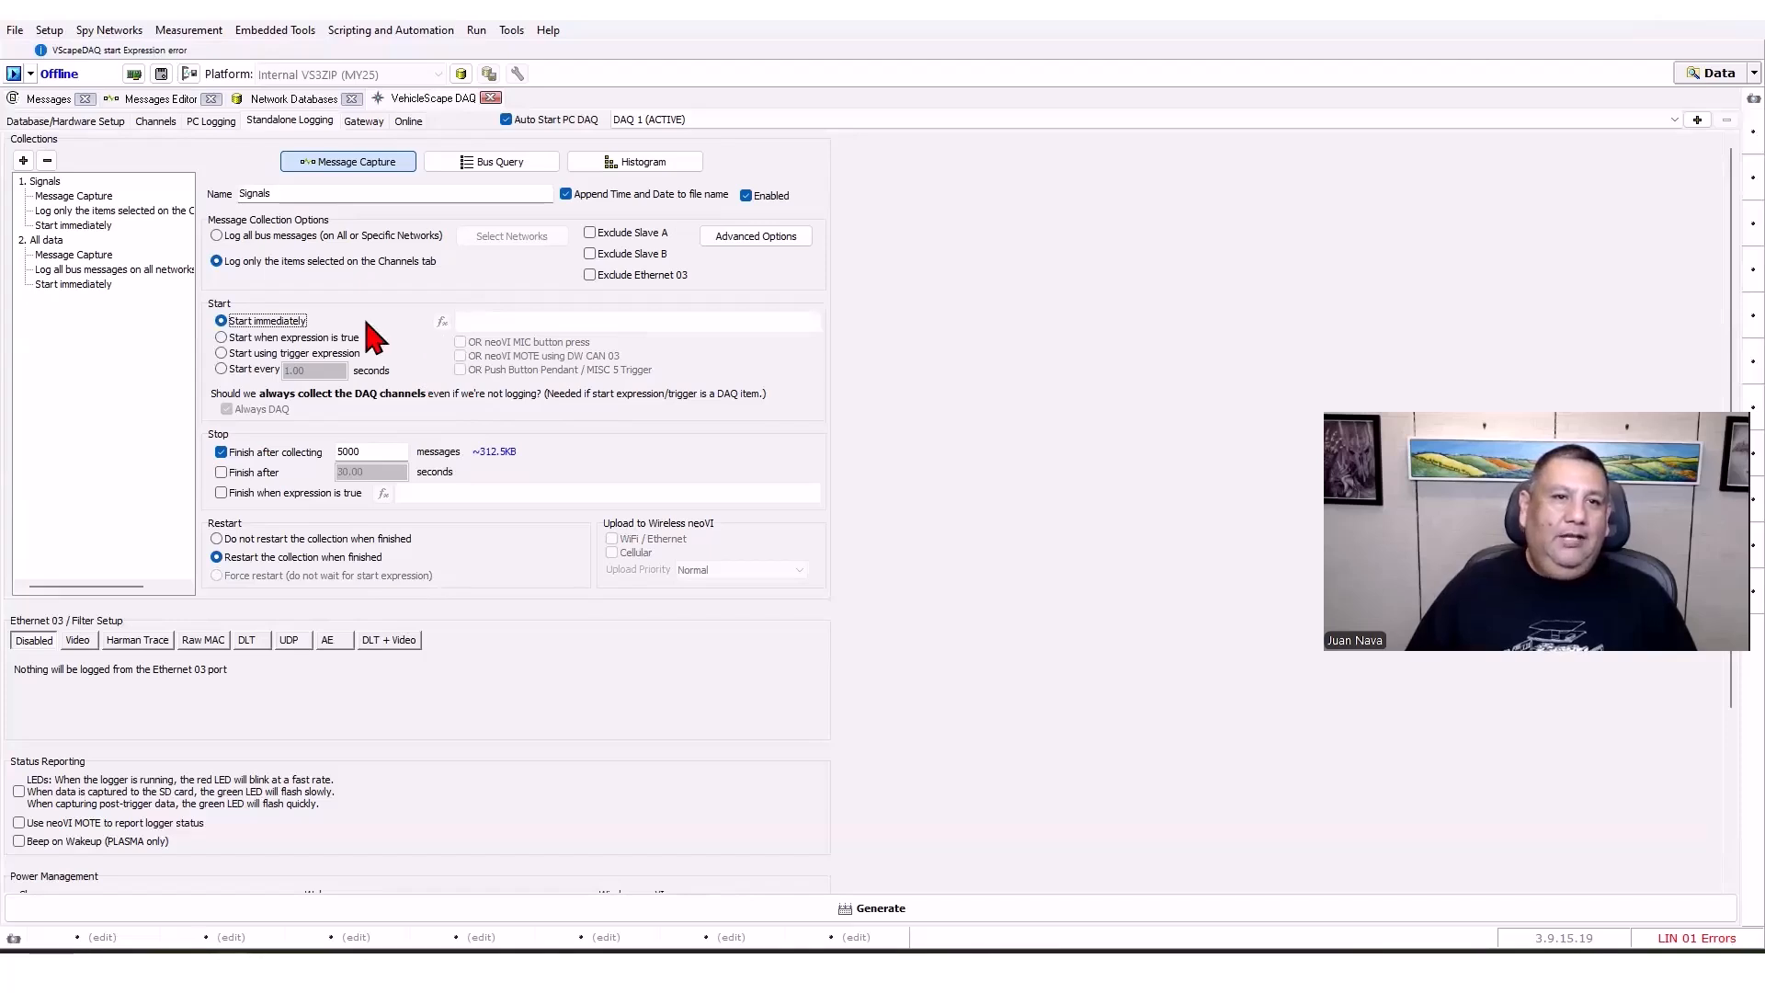
Generate the CoreMini executable, send it to the SD card of the RADGigastar and close the generator.
{"action": "left_click", "coordinate": [917, 911]}
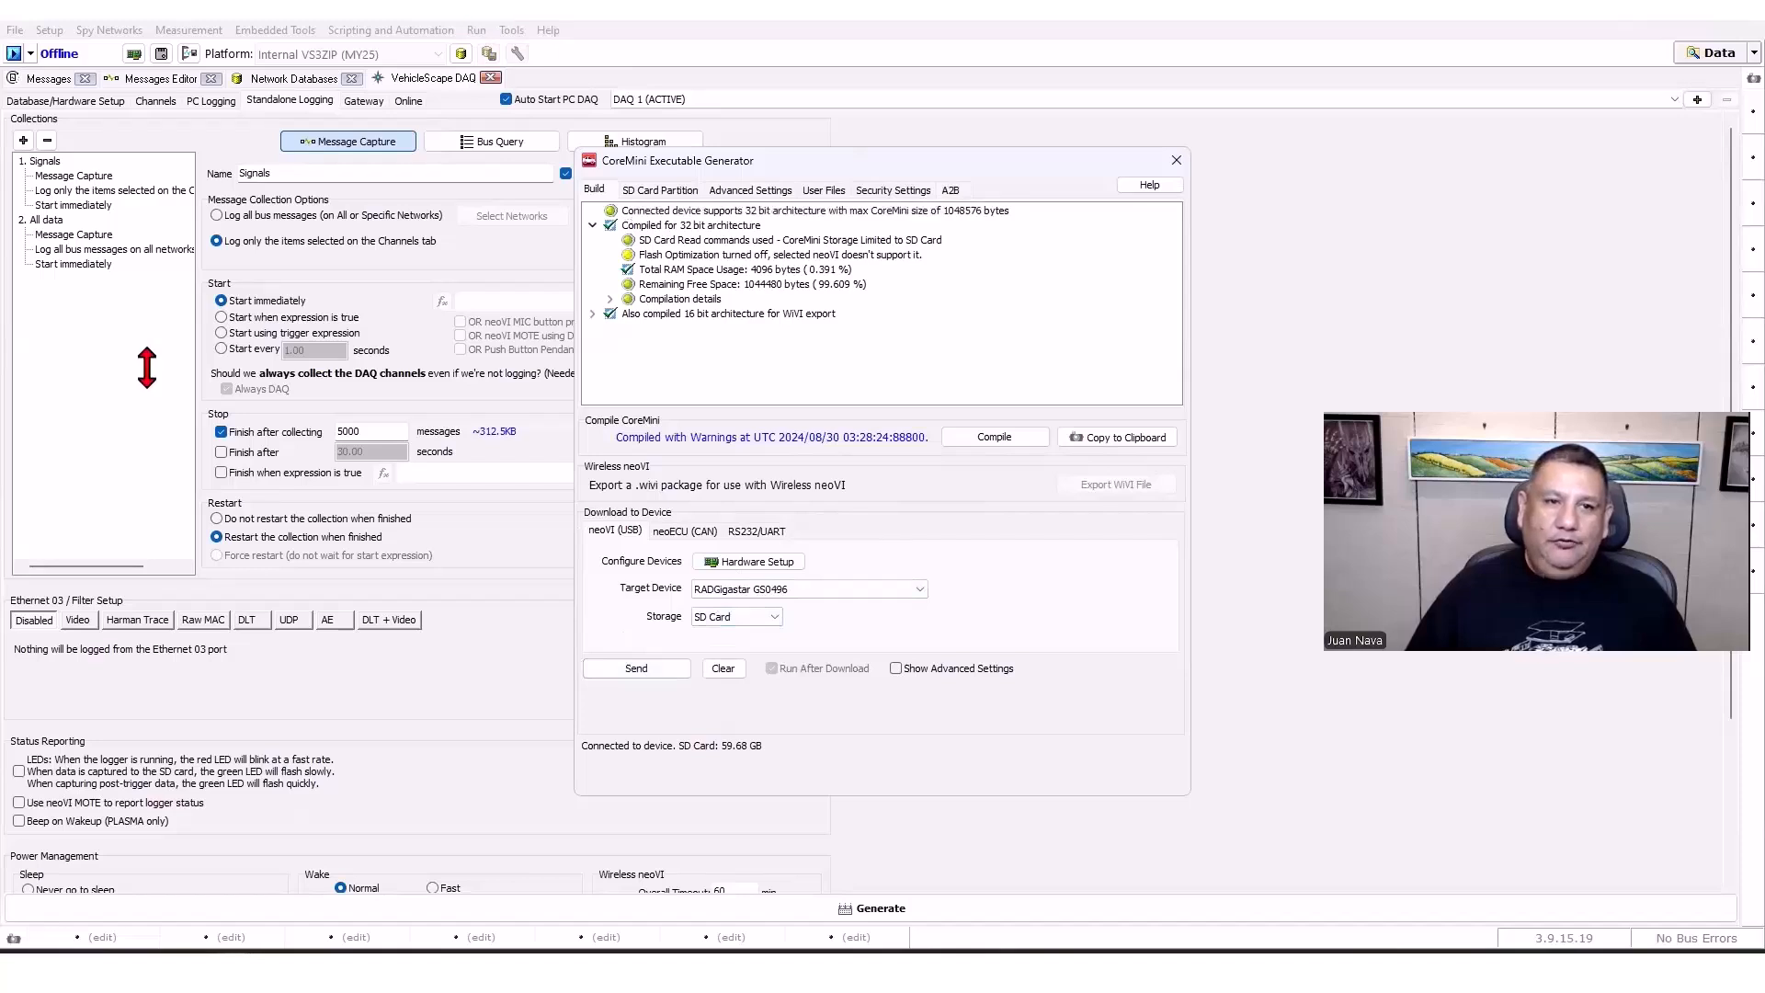
{"action": "left_click", "coordinate": [636, 669]}
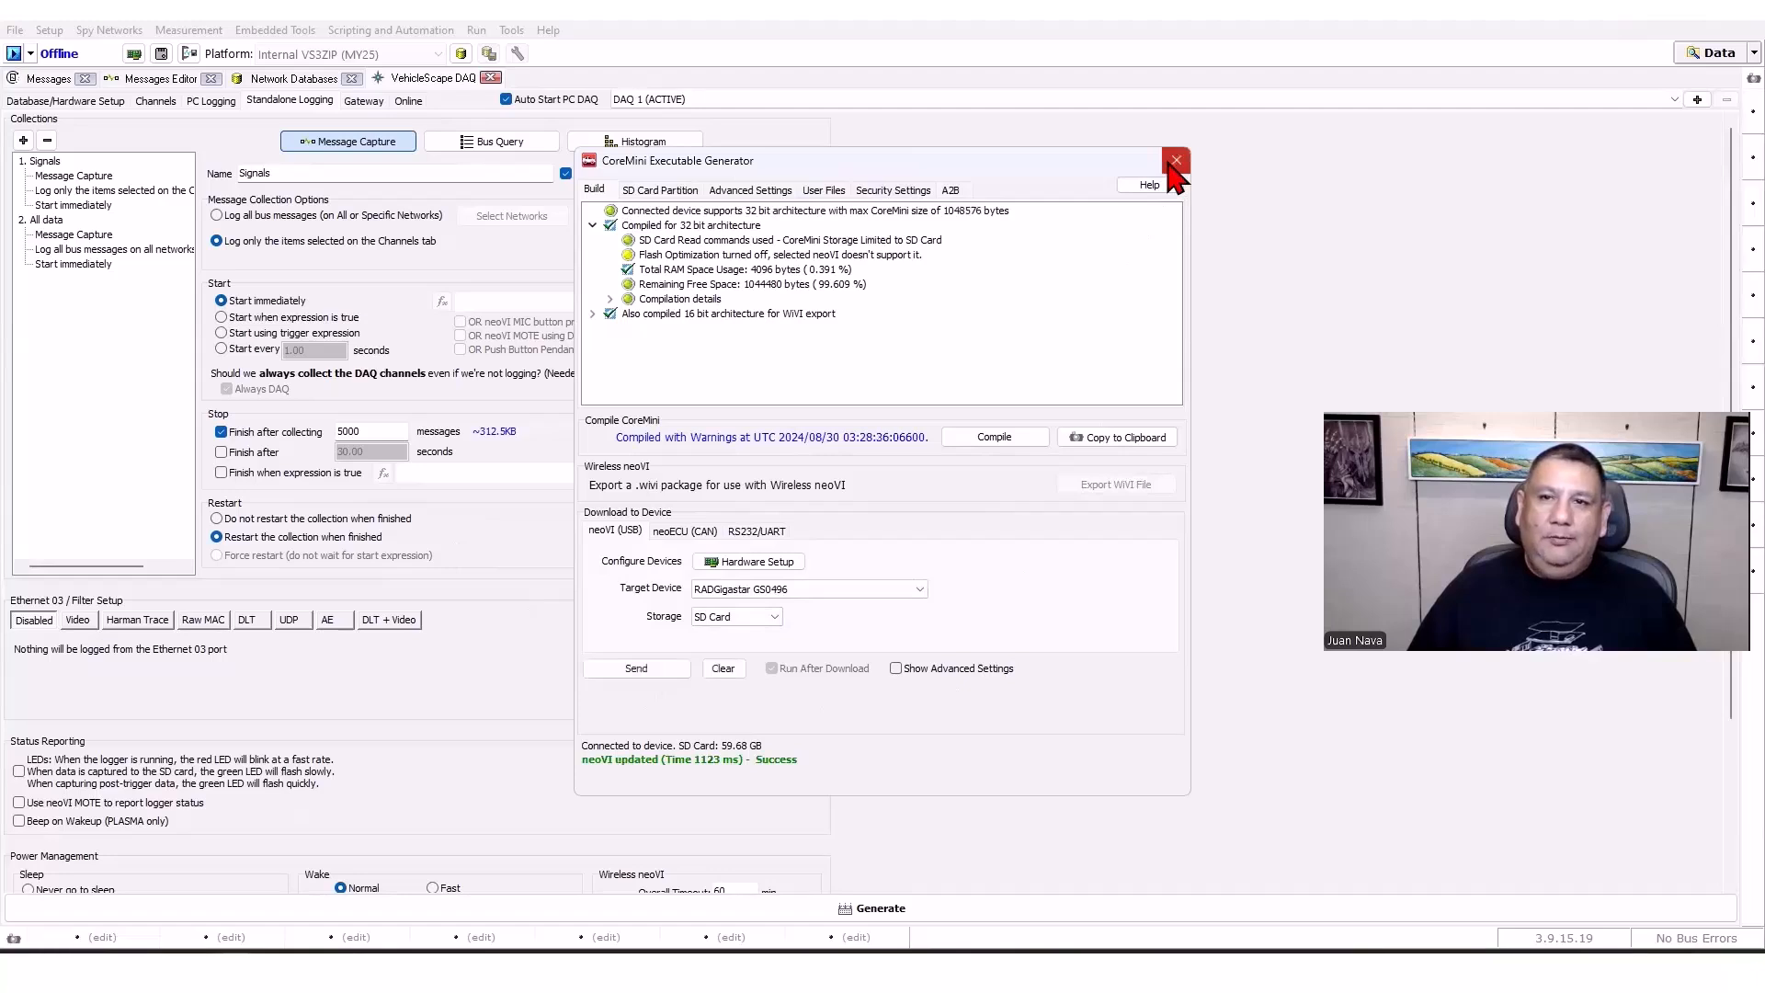
{"action": "left_click", "coordinate": [1173, 162]}
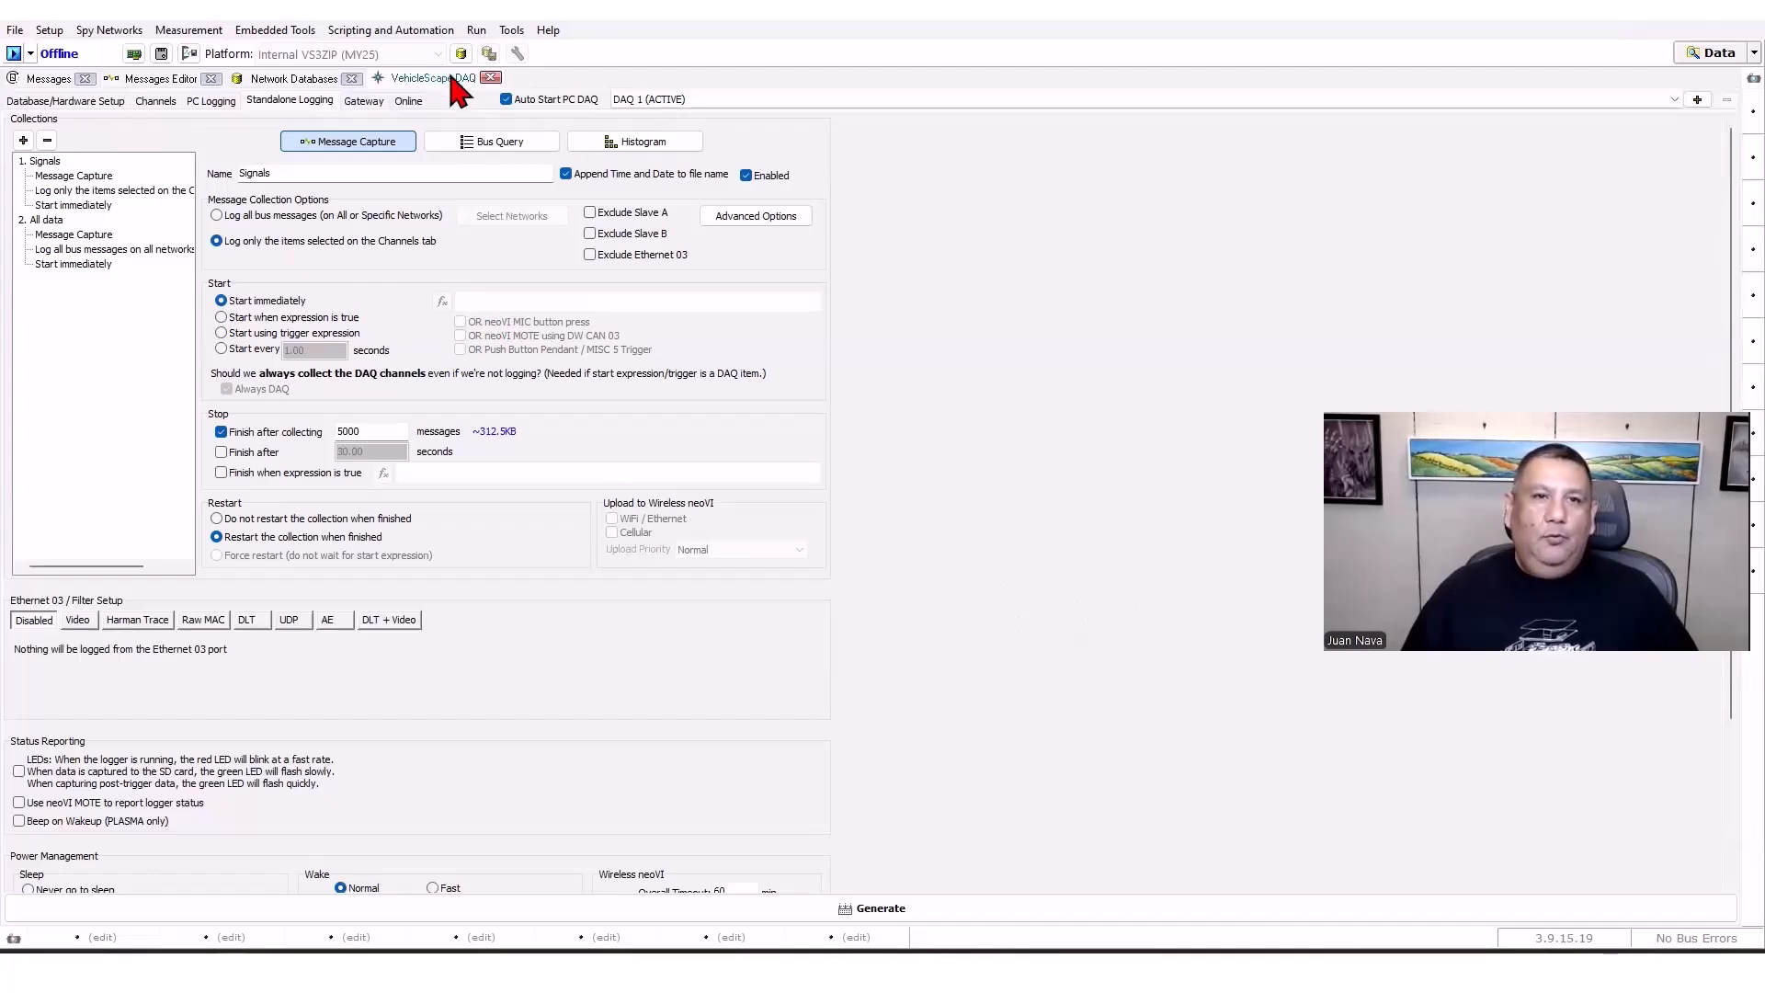
Open Extract and Export for the standalone logging data from the DAQ's database and hardware setup.
{"action": "left_click", "coordinate": [62, 102]}
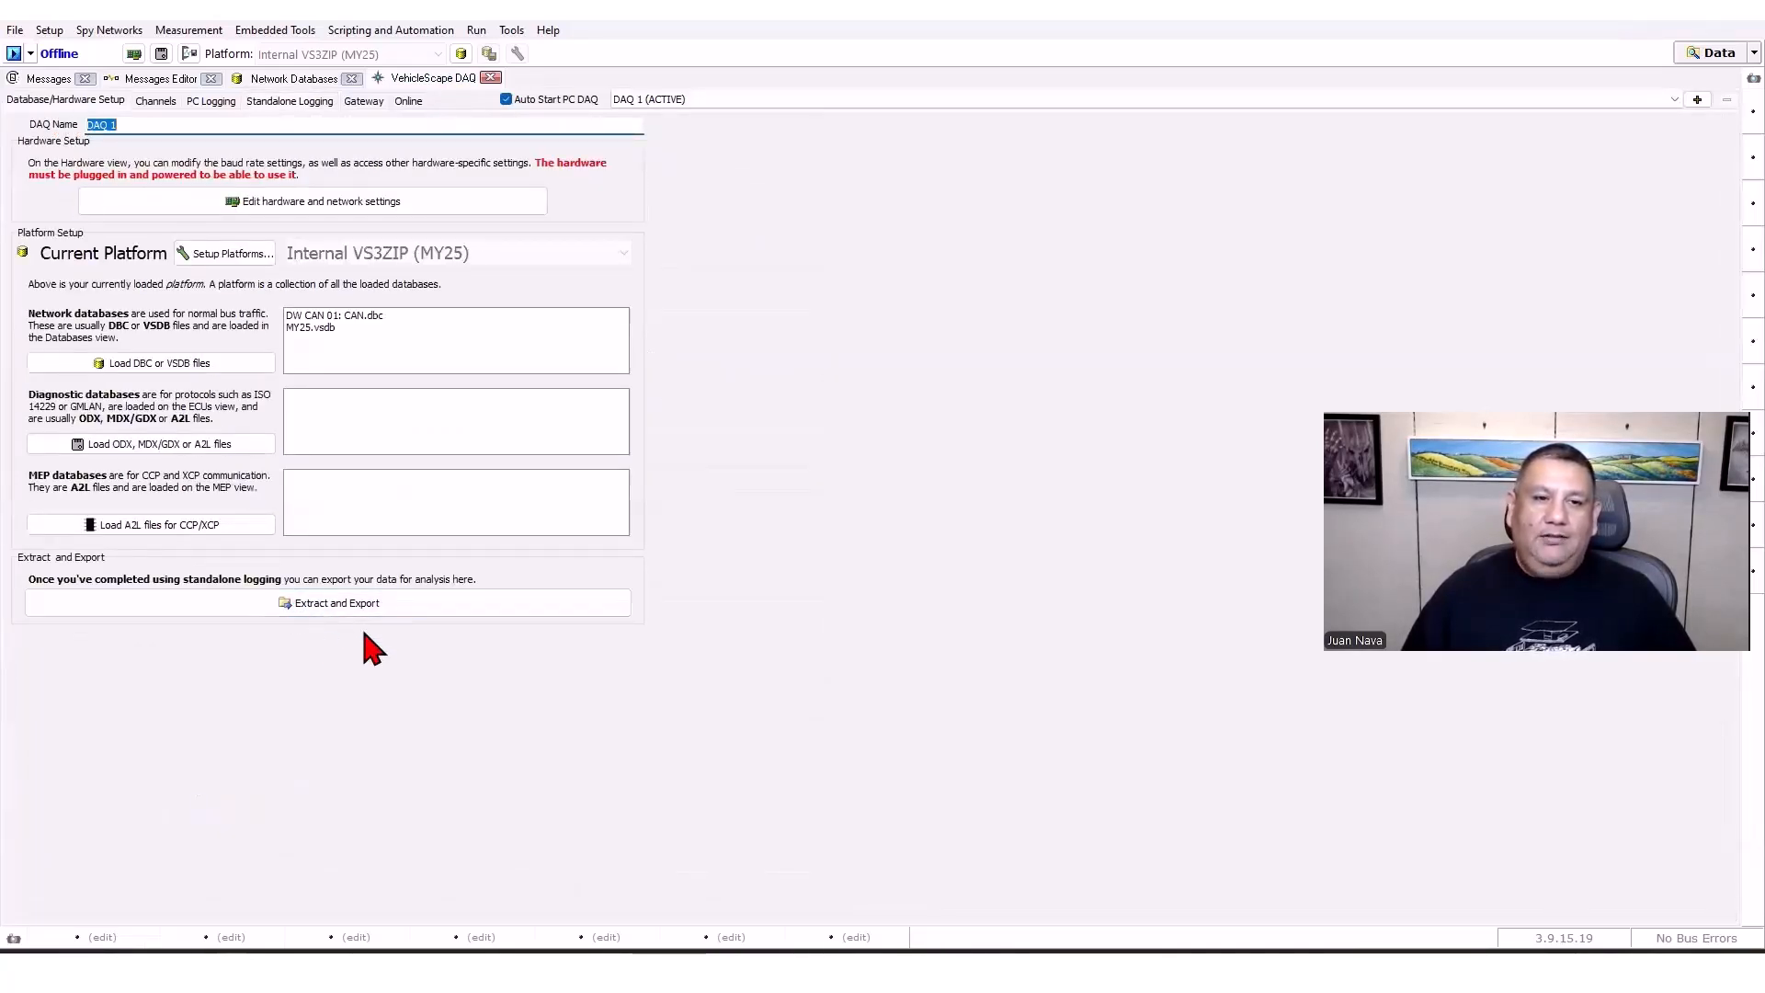
{"action": "left_click", "coordinate": [512, 30]}
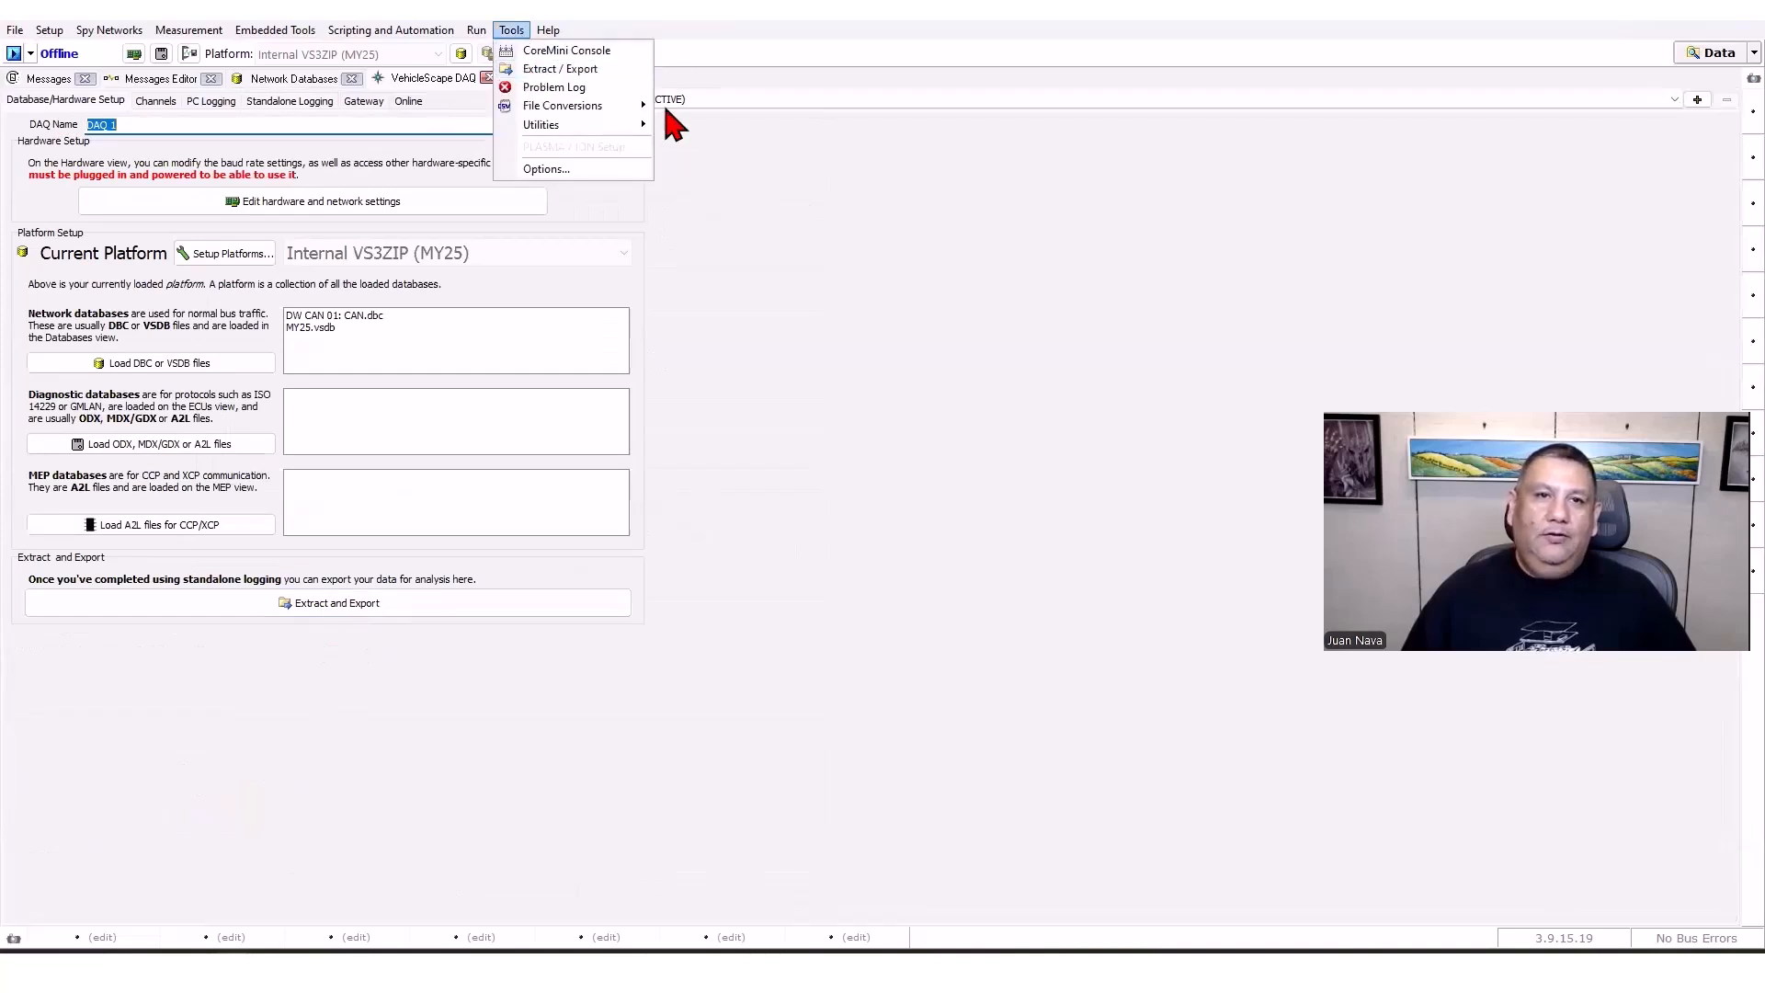
{"action": "left_click", "coordinate": [870, 242]}
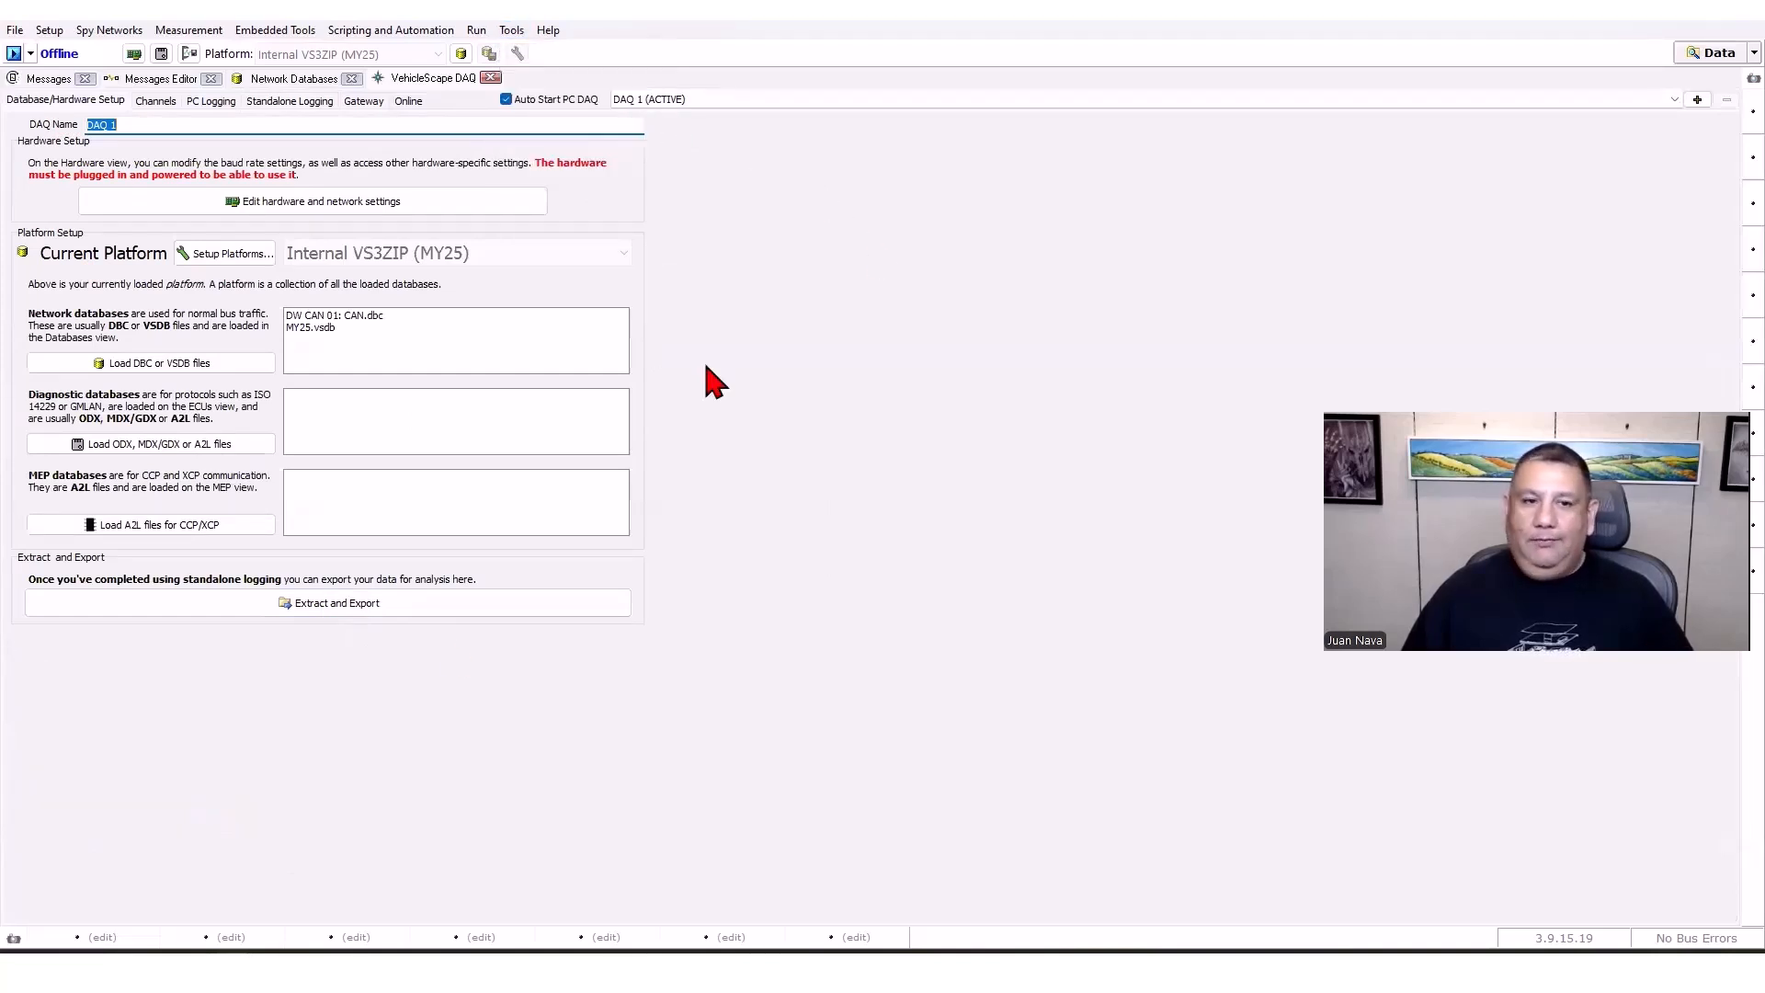
{"action": "left_click", "coordinate": [288, 603]}
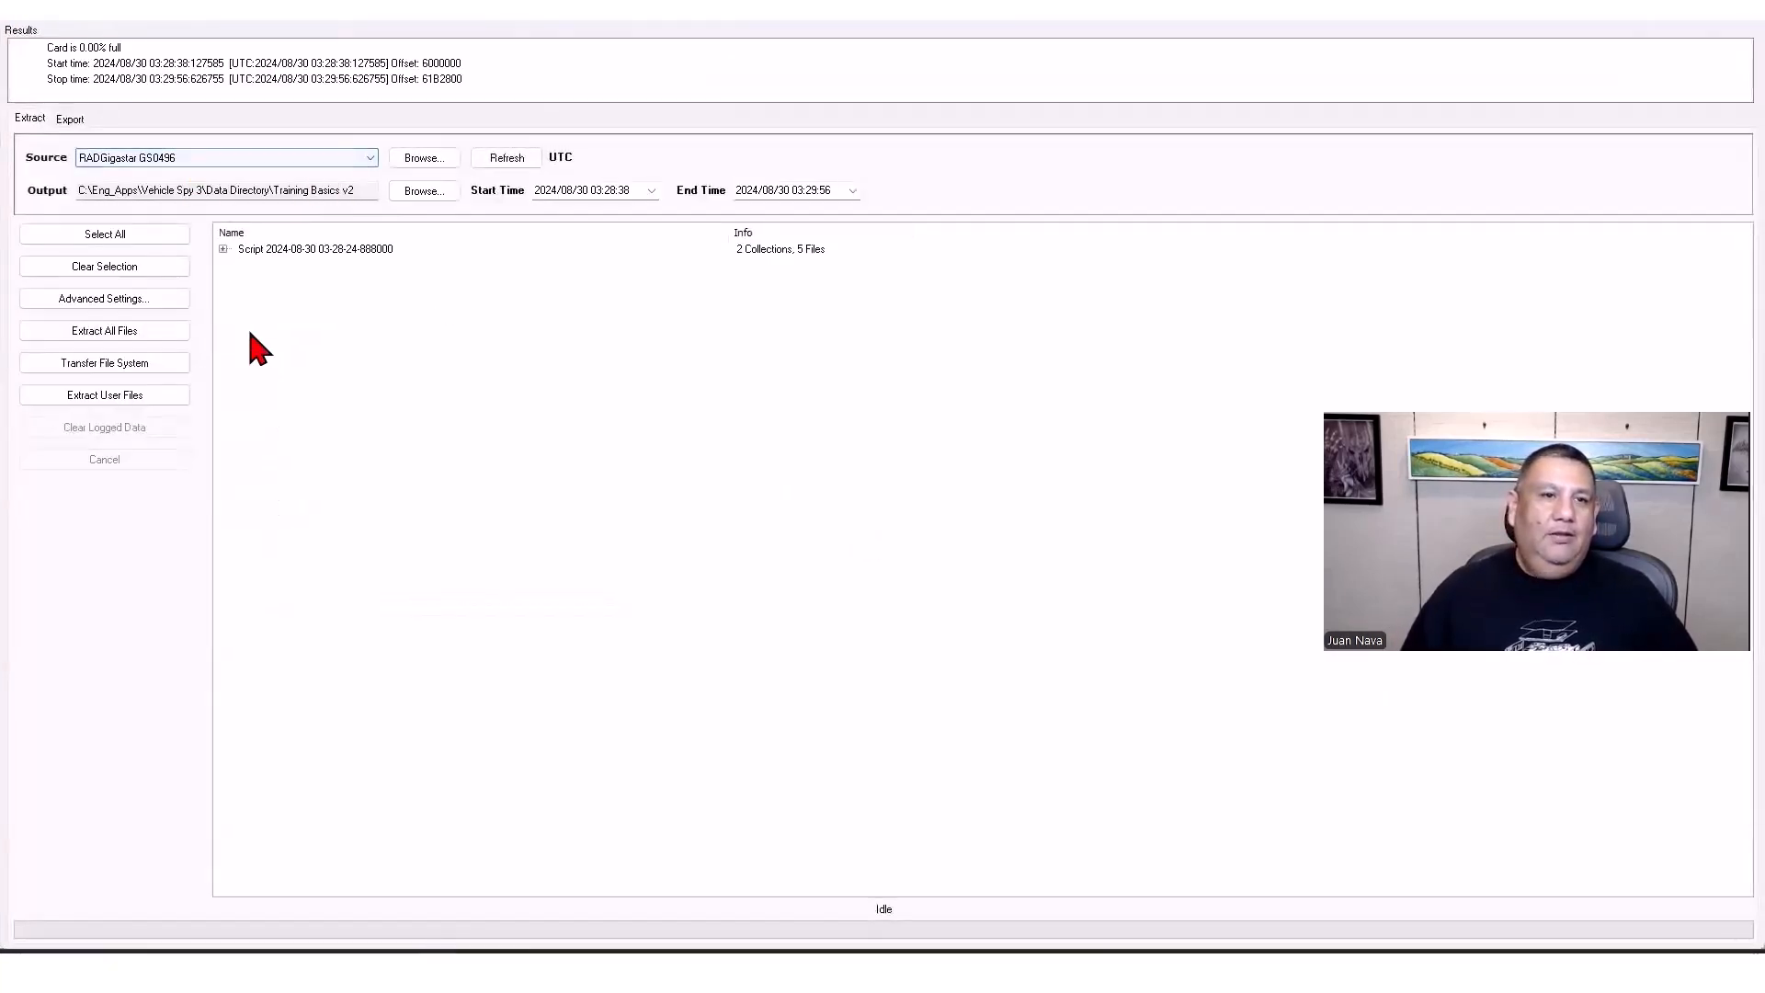
Examine the logged files of the Signals and All data collections under the recorded script.
{"action": "left_click", "coordinate": [223, 248]}
{"action": "left_click", "coordinate": [239, 281]}
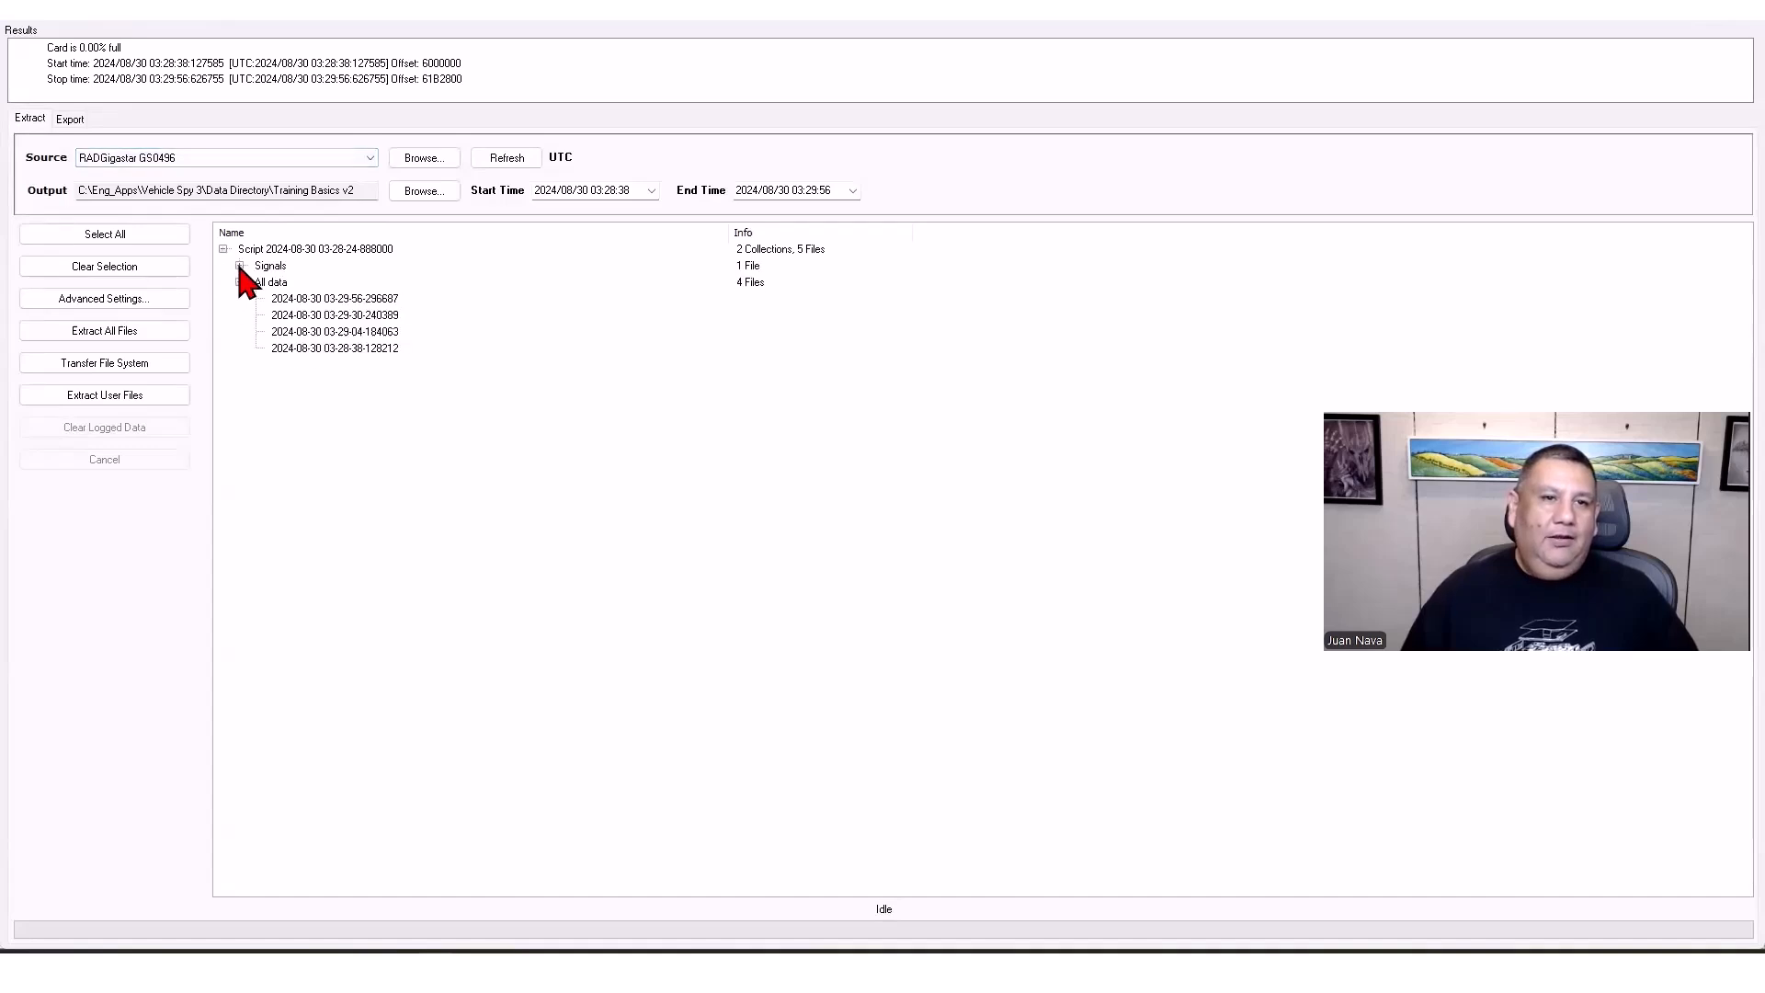
{"action": "left_click", "coordinate": [239, 265]}
{"action": "left_click", "coordinate": [317, 281]}
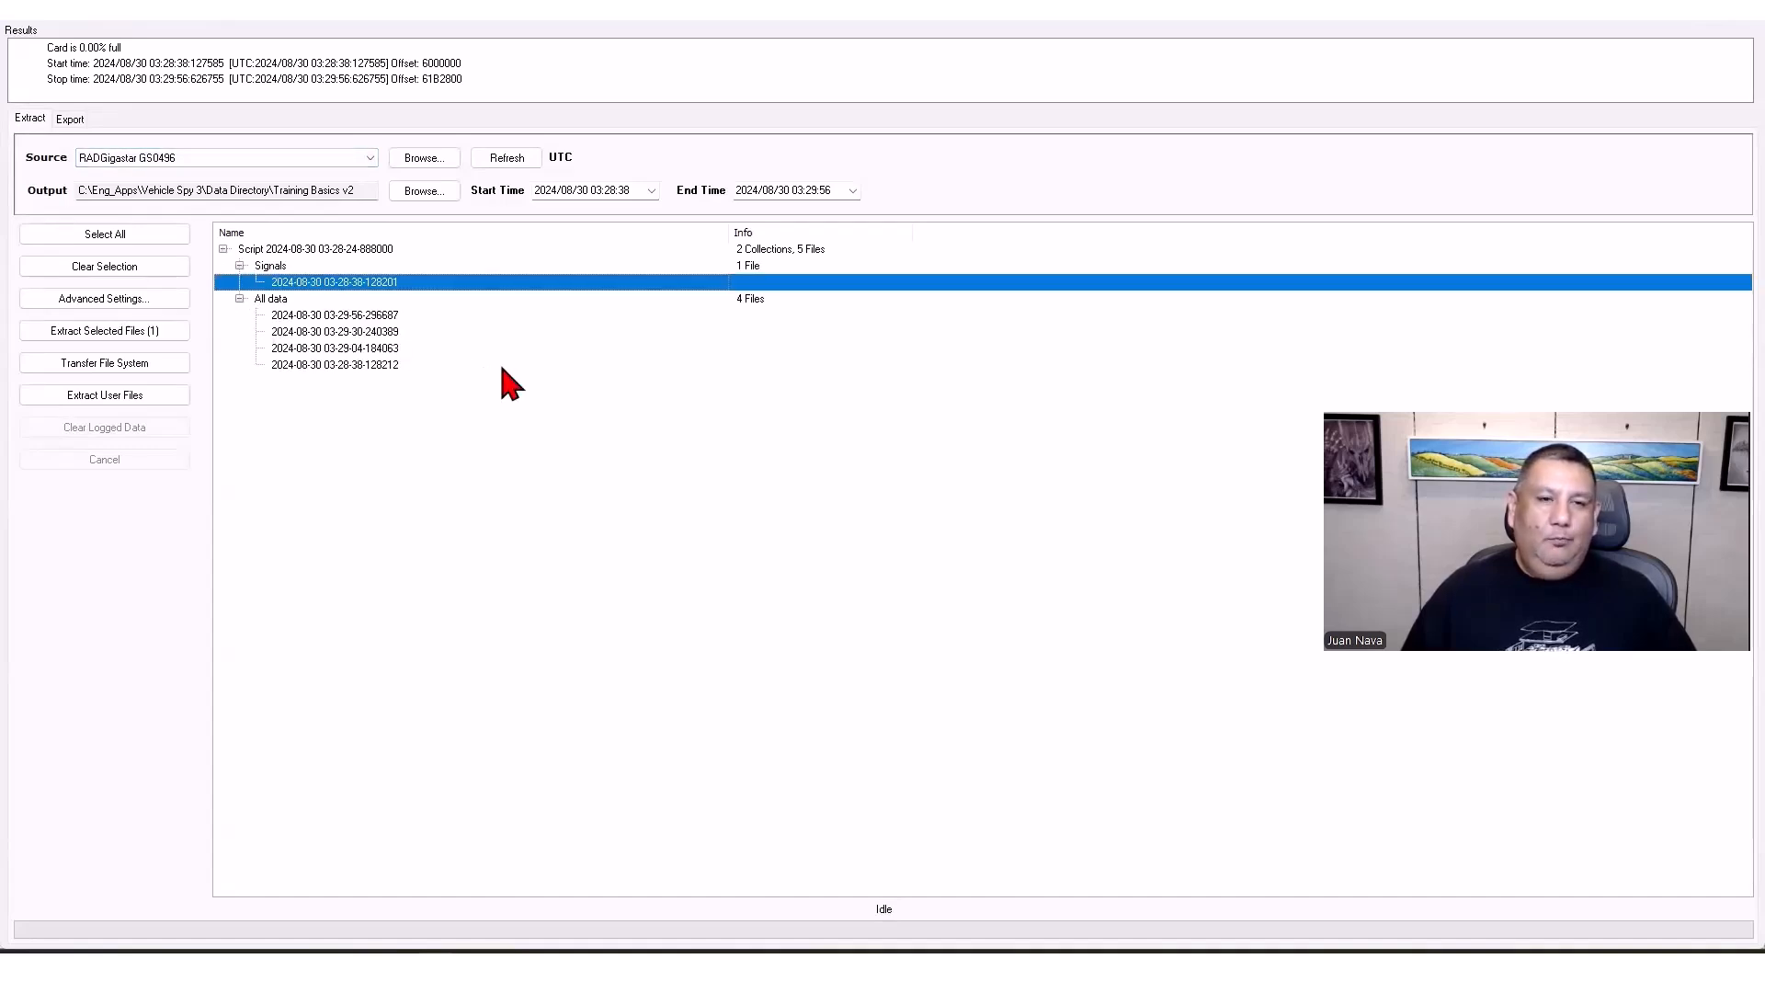
{"action": "left_click", "coordinate": [365, 316]}
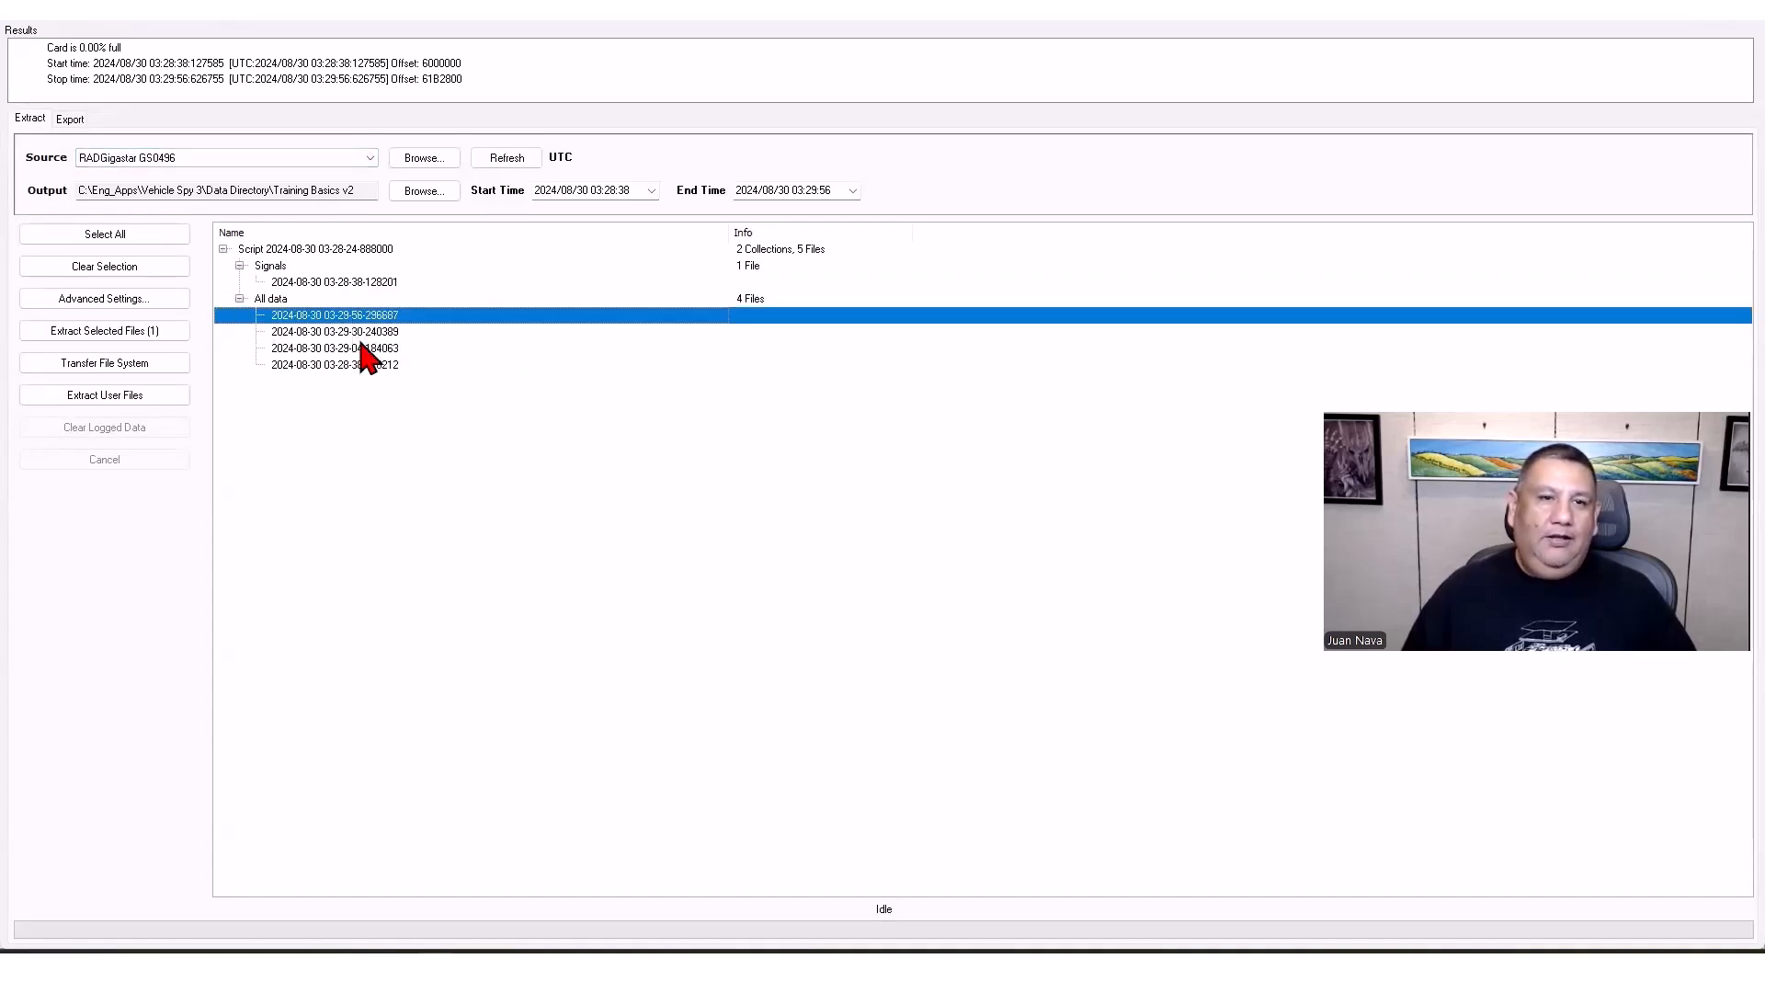
{"action": "left_click", "coordinate": [364, 333]}
{"action": "left_click", "coordinate": [365, 349]}
{"action": "left_click", "coordinate": [369, 364]}
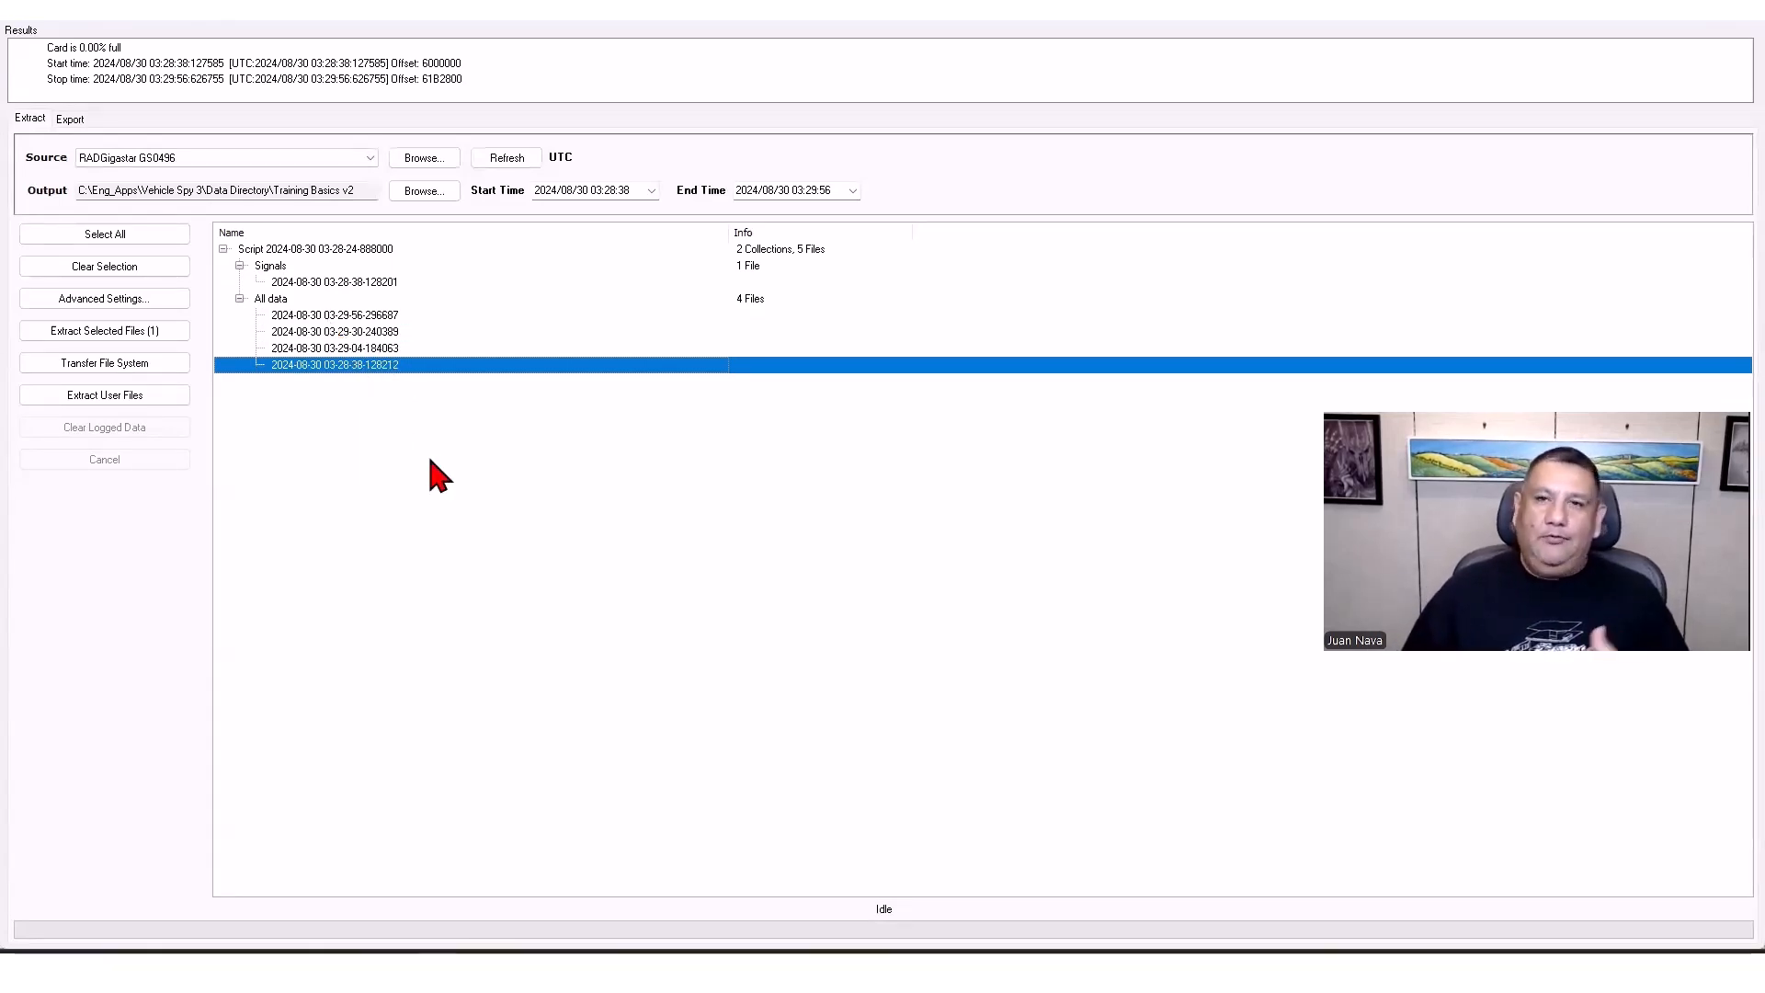
{"action": "key", "text": "XF86AudioLowerVolume"}
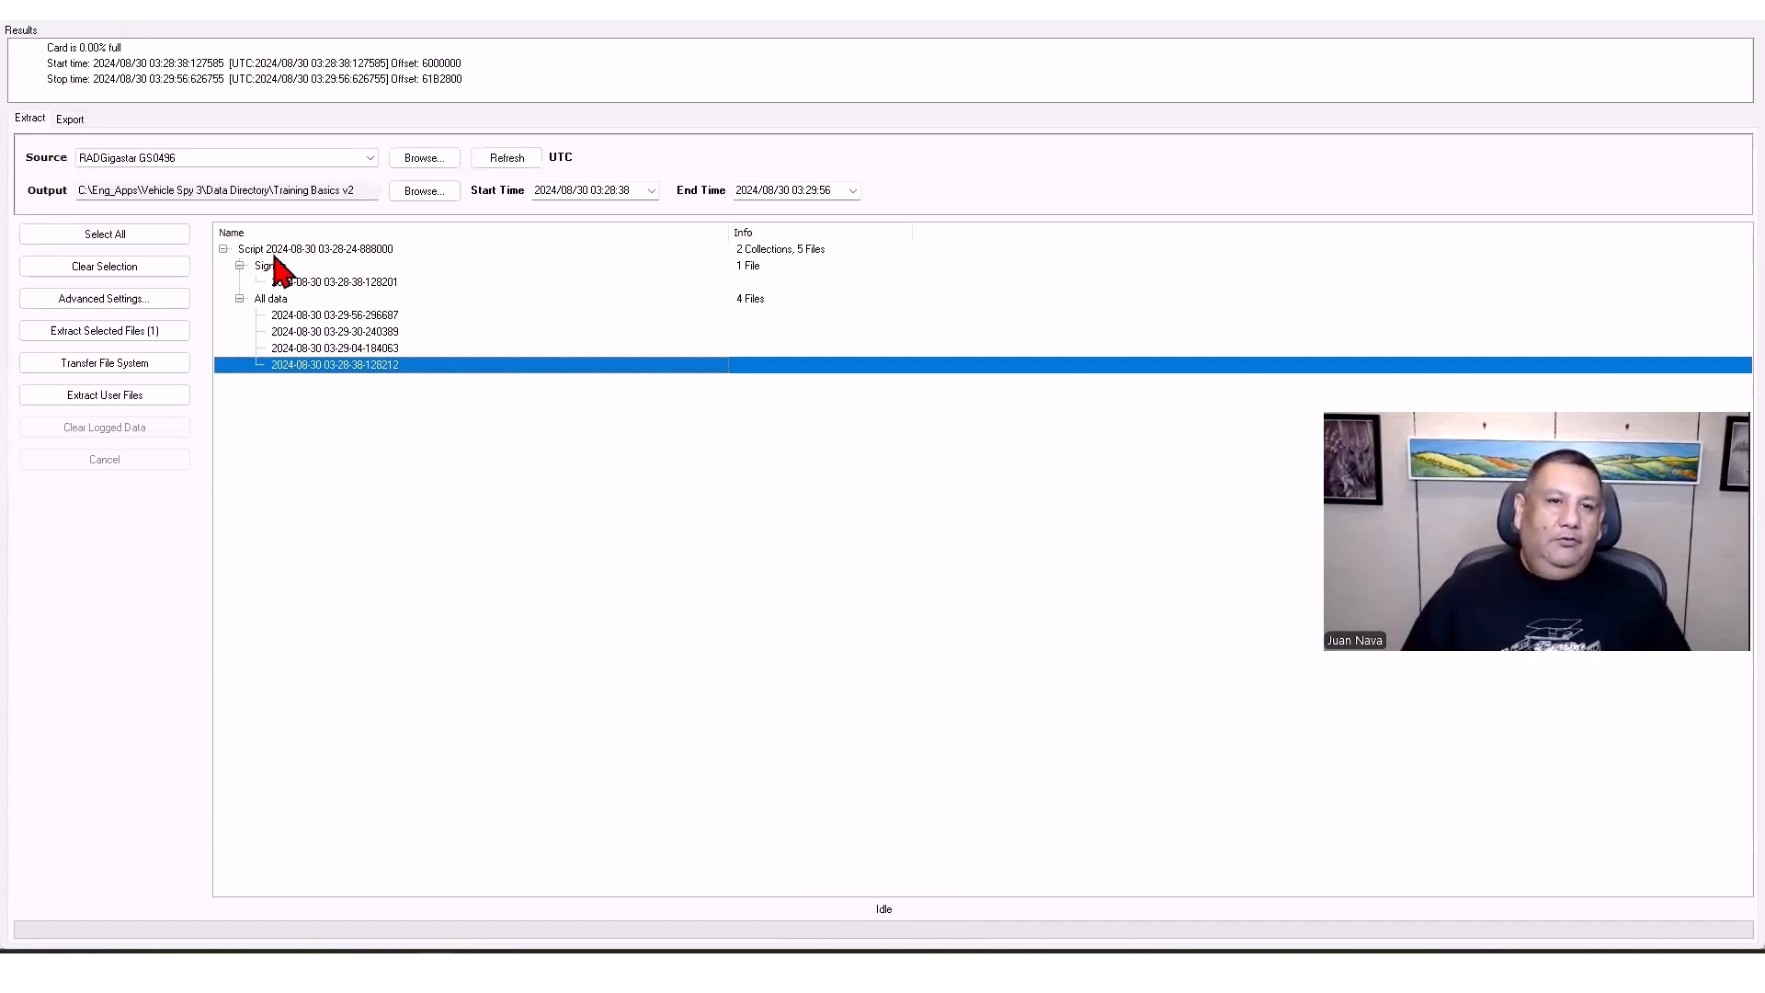
Extract all logged files of both collections from the RADGigastar to the Training Basics v2 output folder.
{"action": "left_click", "coordinate": [115, 235]}
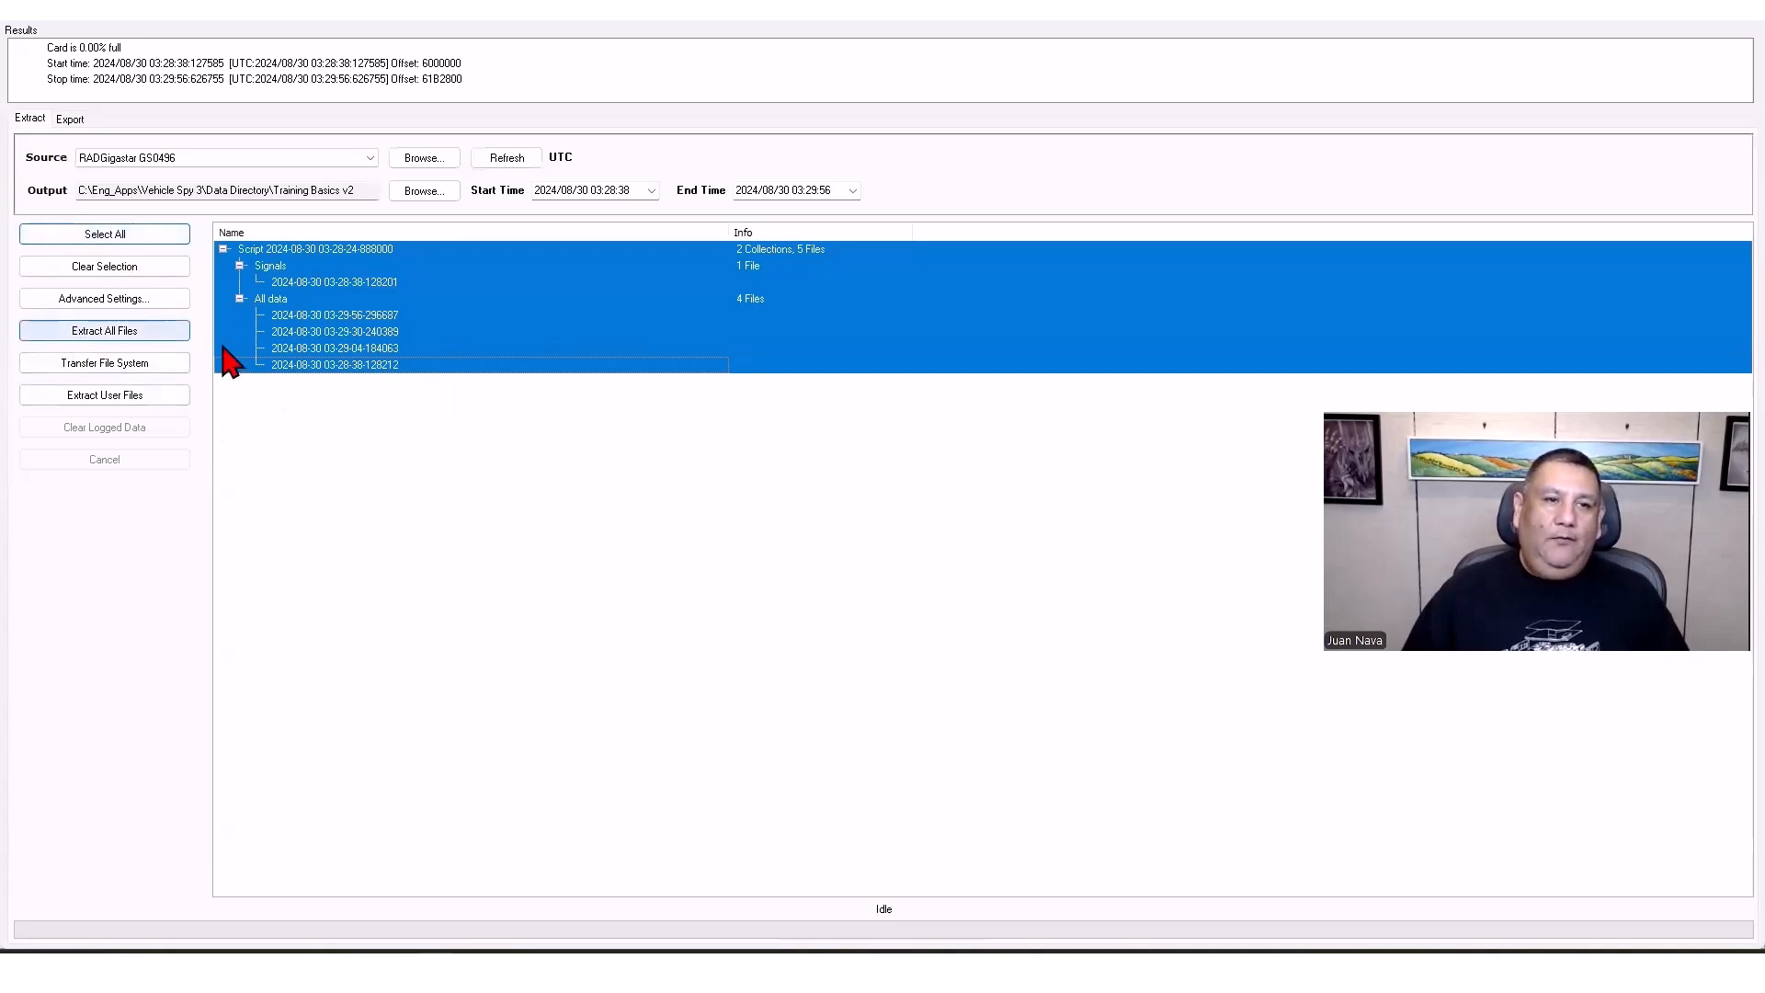
{"action": "left_click", "coordinate": [130, 332]}
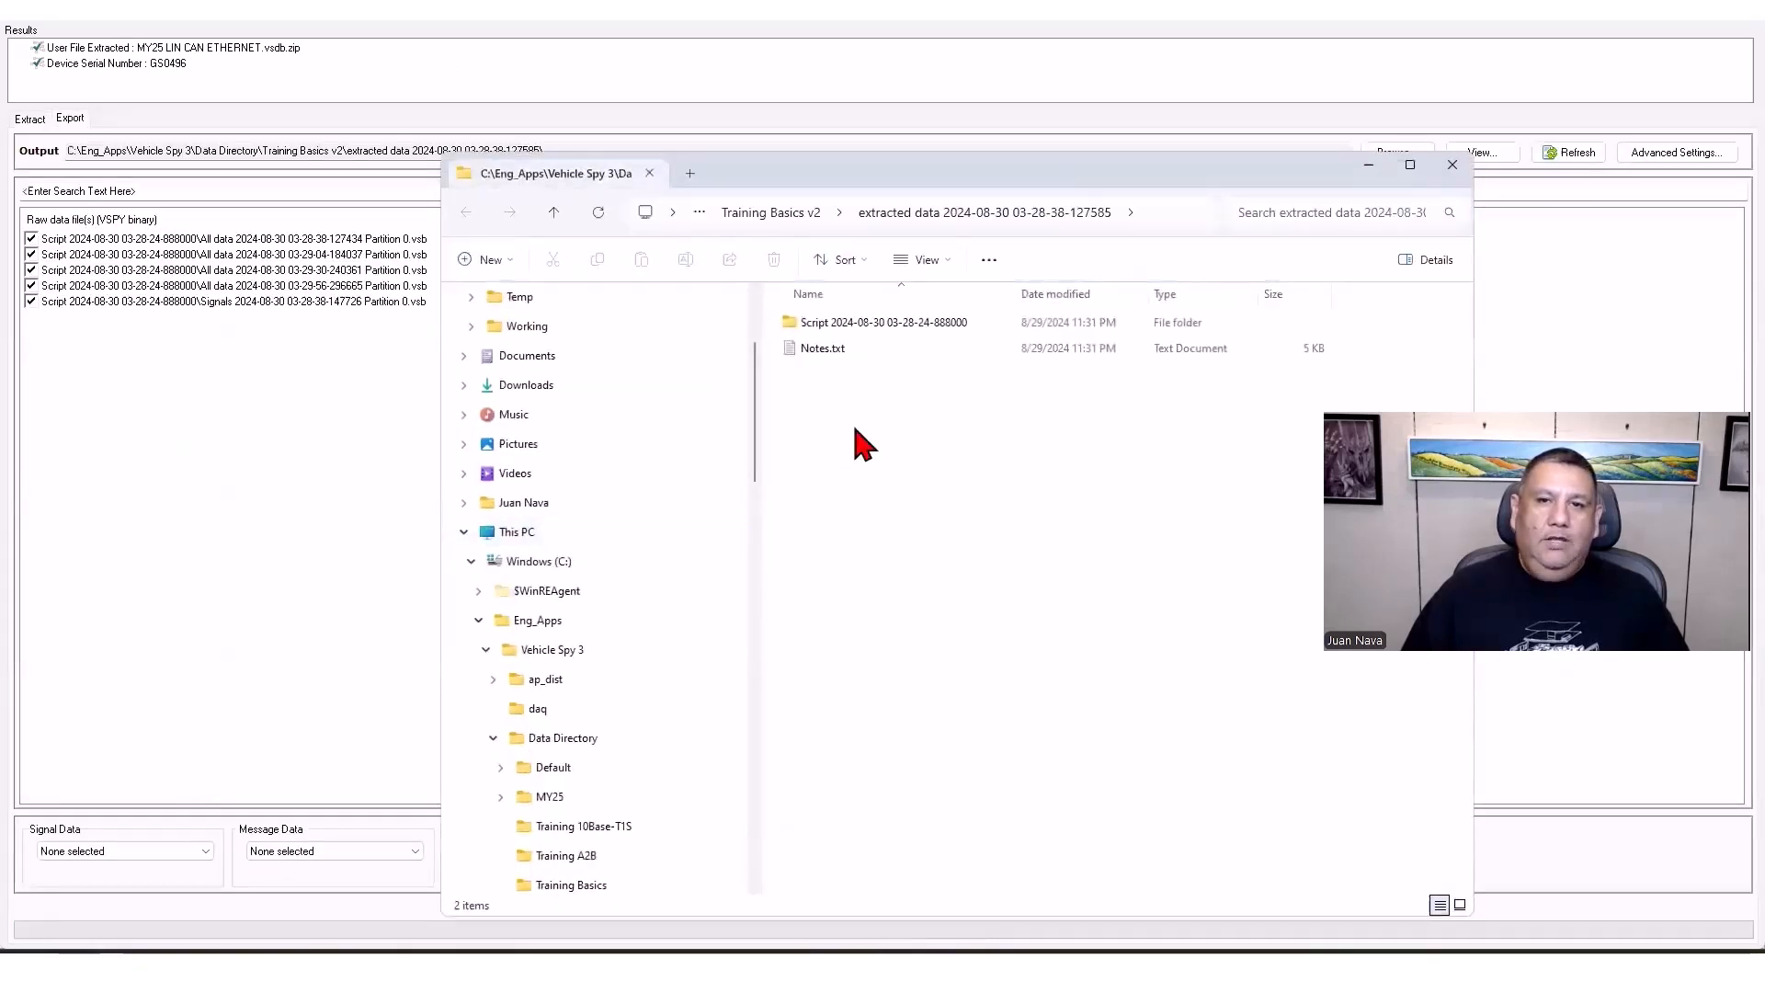
Inspect the extracted .vsb files in the script folder in File Explorer, and return to the extraction view.
{"action": "left_click_drag", "start_coordinate": [923, 164], "coordinate": [915, 120]}
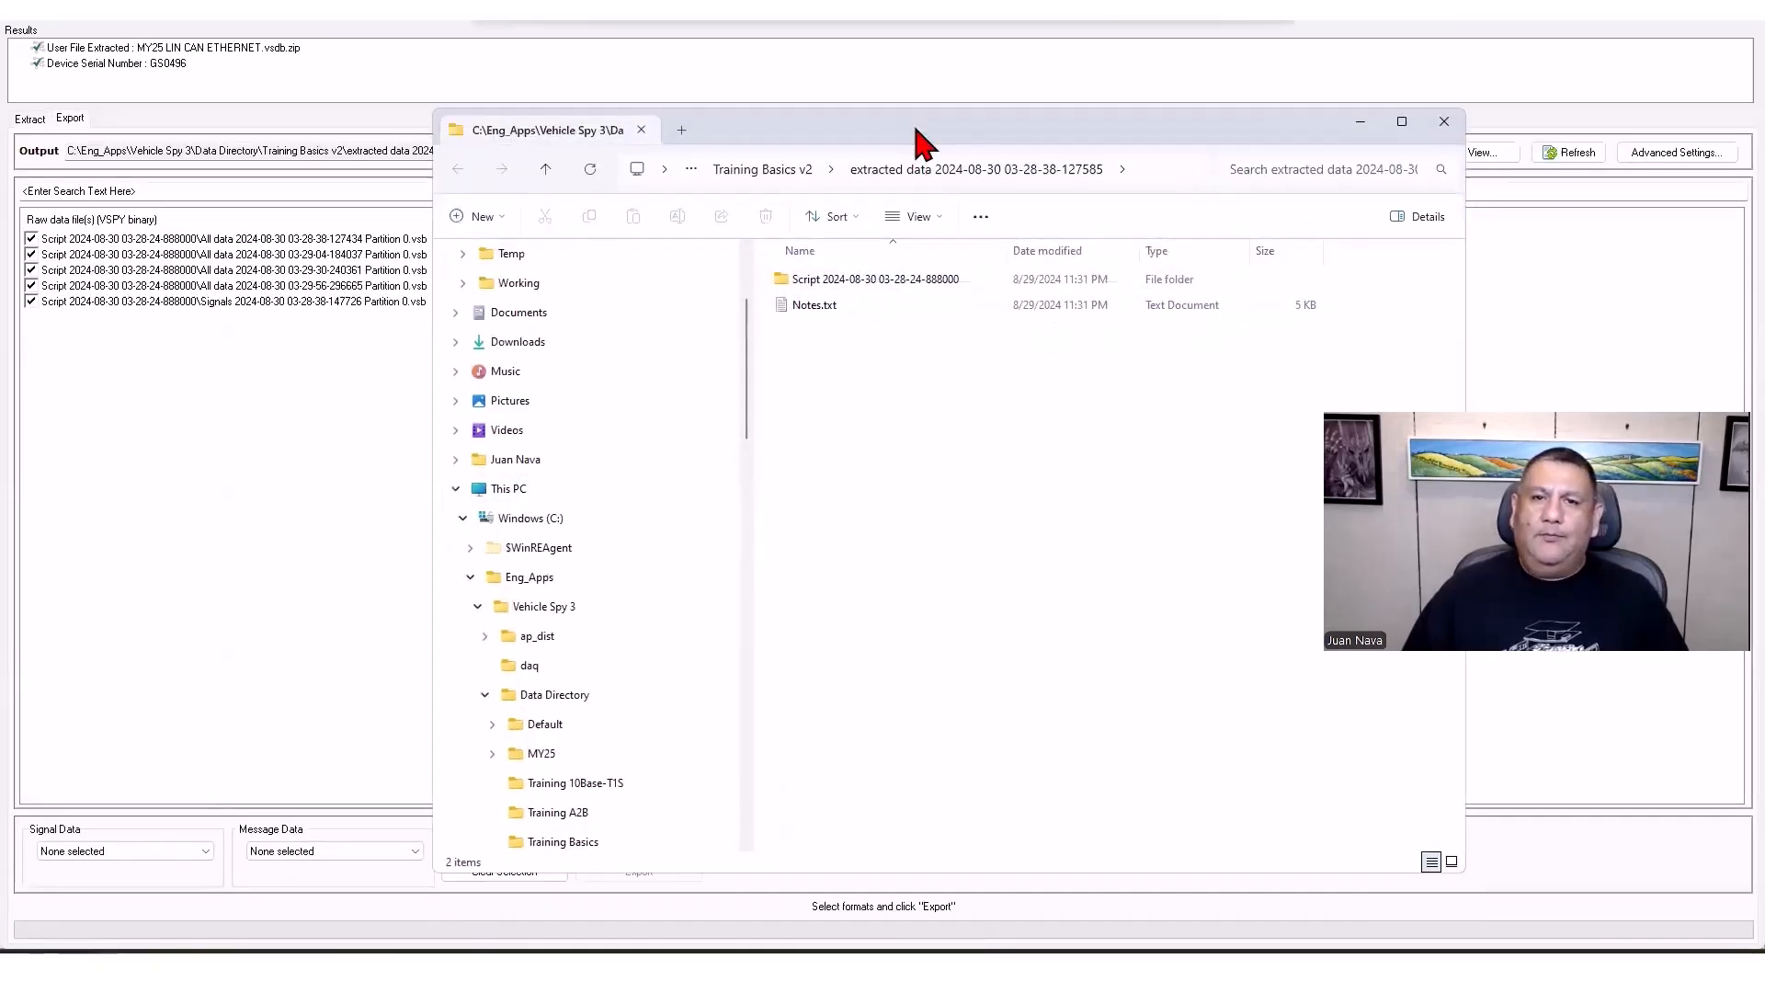
{"action": "double_click", "coordinate": [883, 274]}
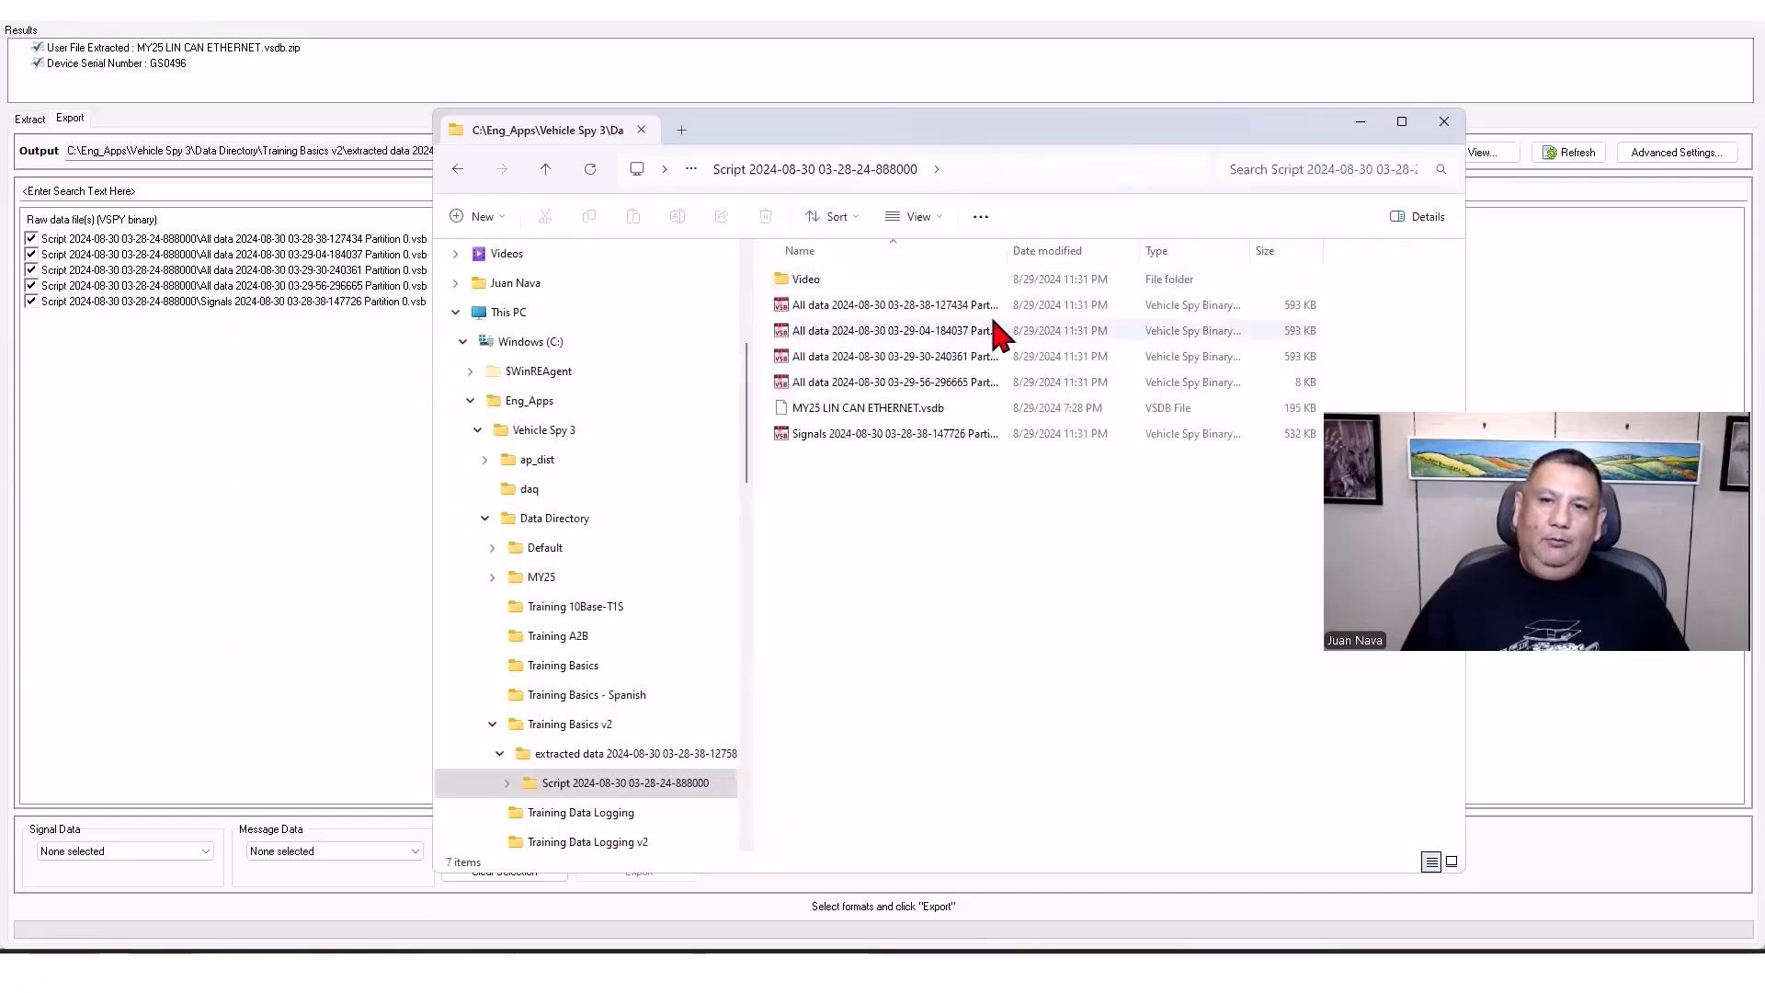
{"action": "left_click_drag", "start_coordinate": [1006, 250], "coordinate": [1133, 252]}
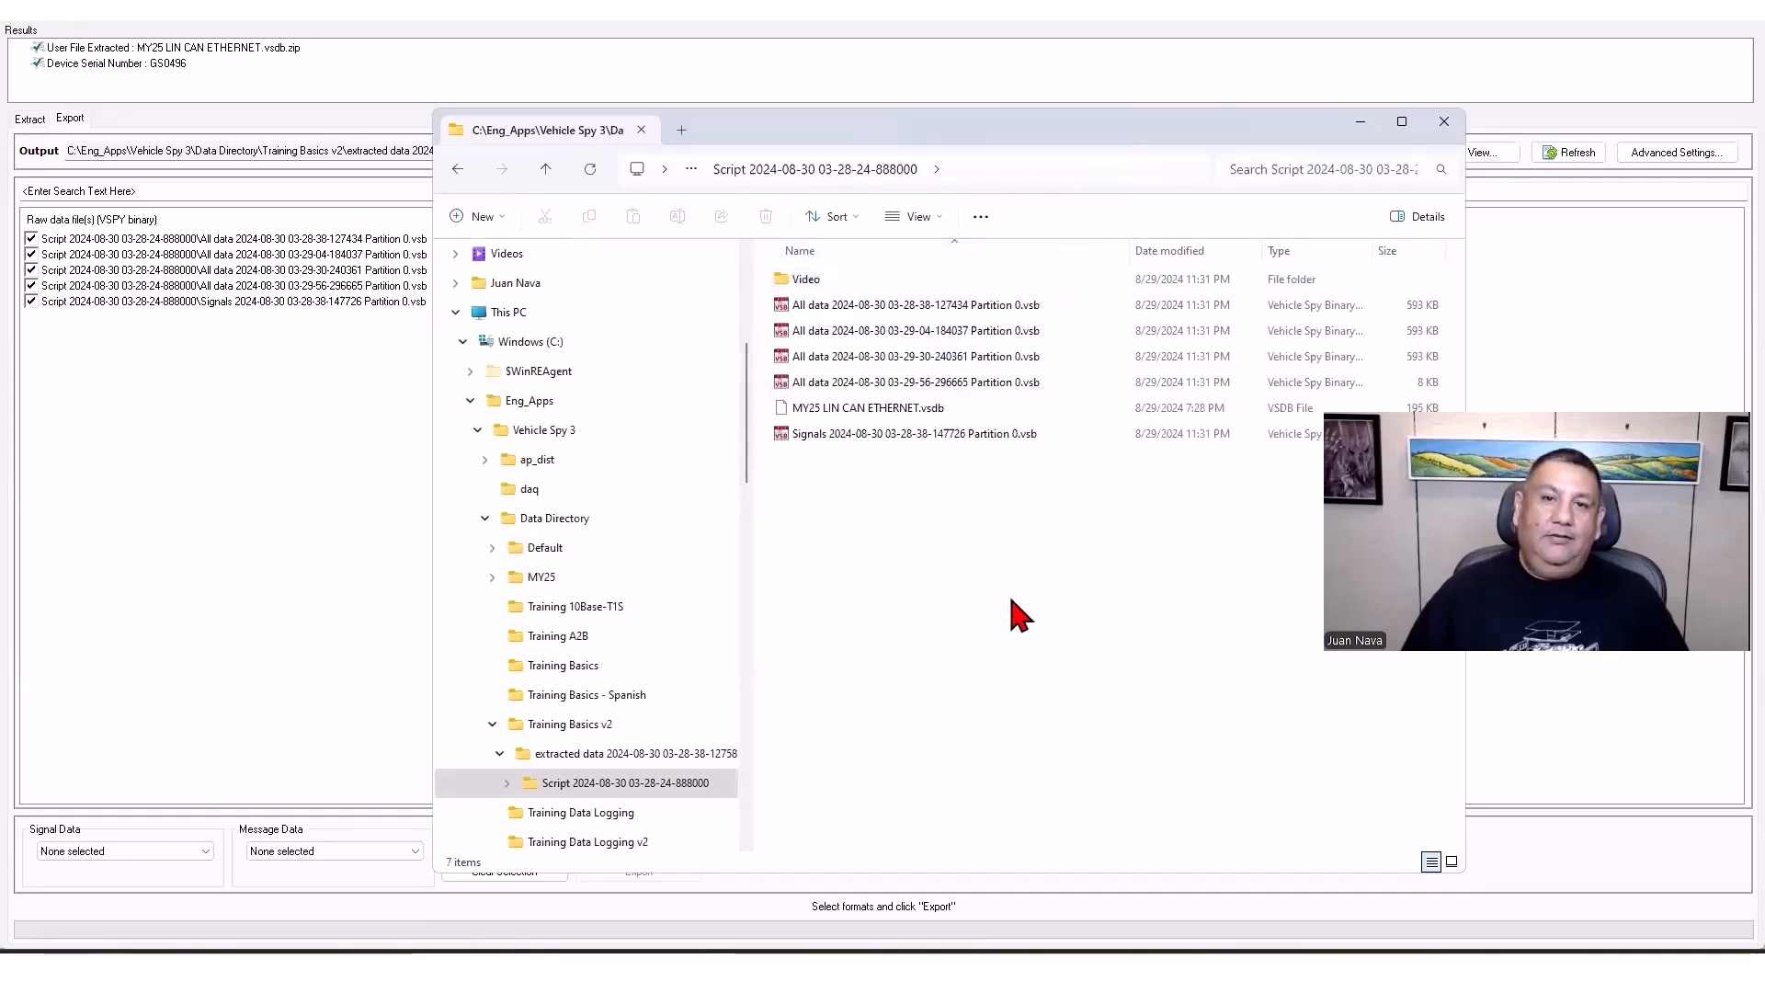
{"action": "left_click", "coordinate": [841, 436]}
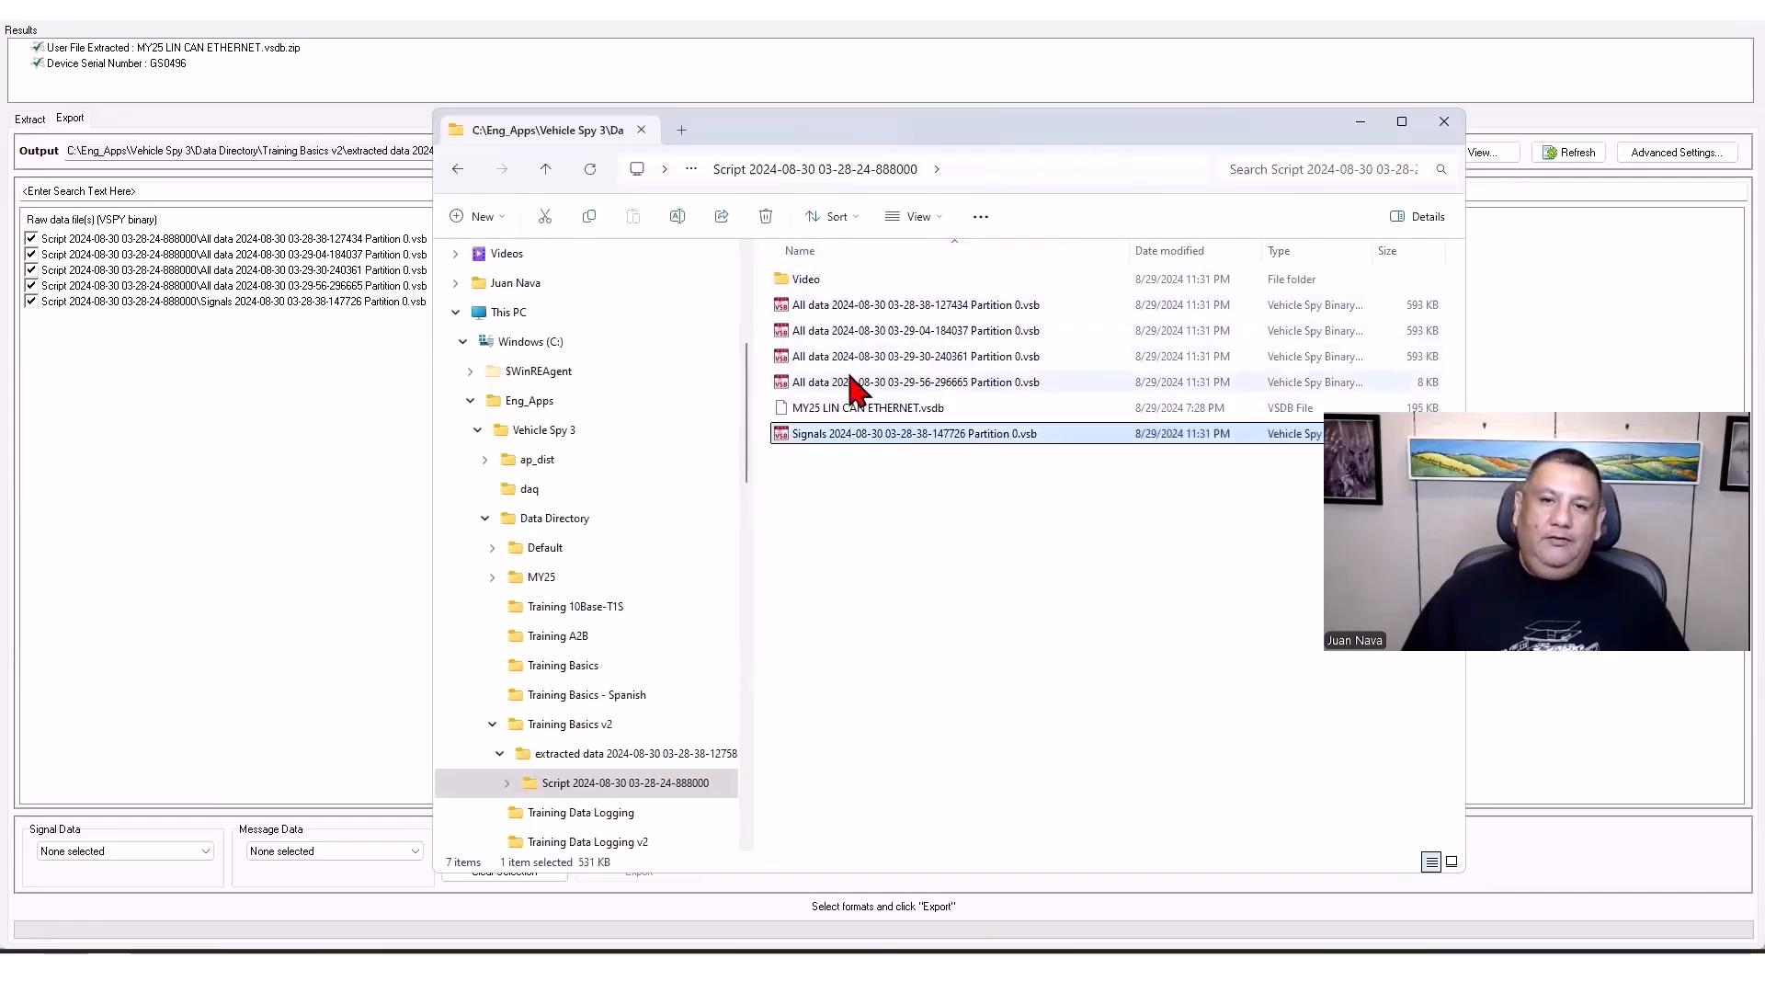
{"action": "left_click", "coordinate": [278, 368]}
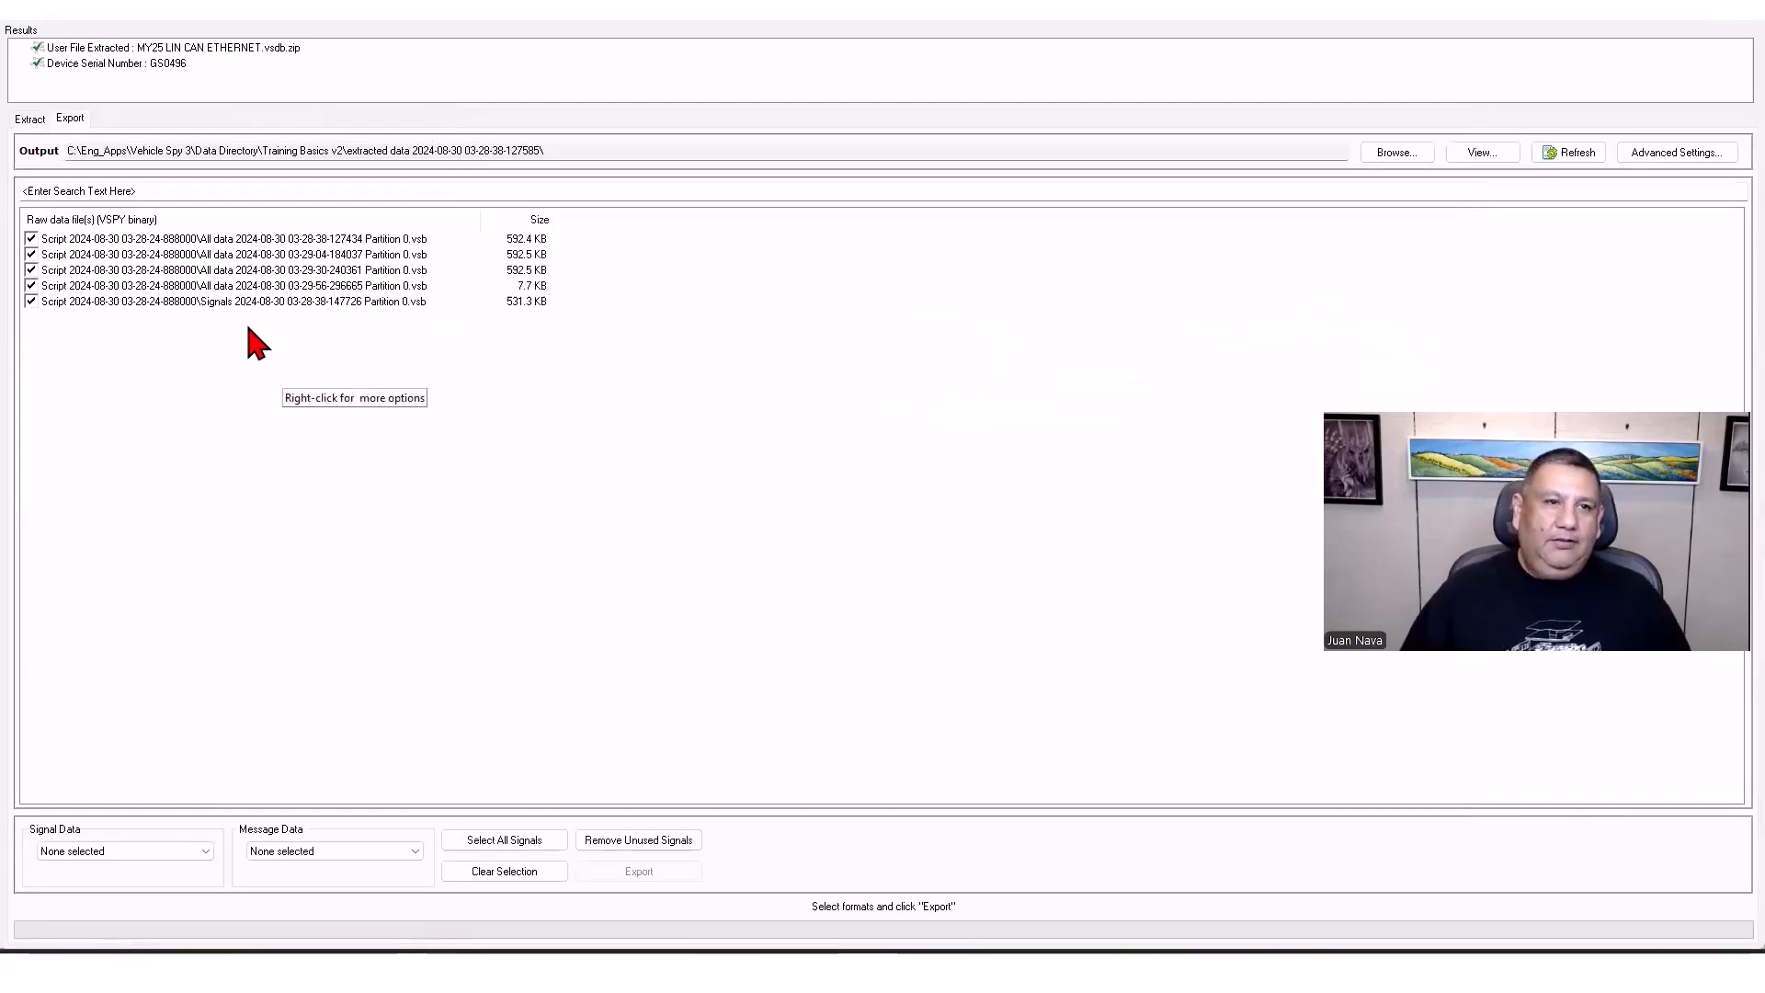
{"action": "left_click", "coordinate": [31, 119]}
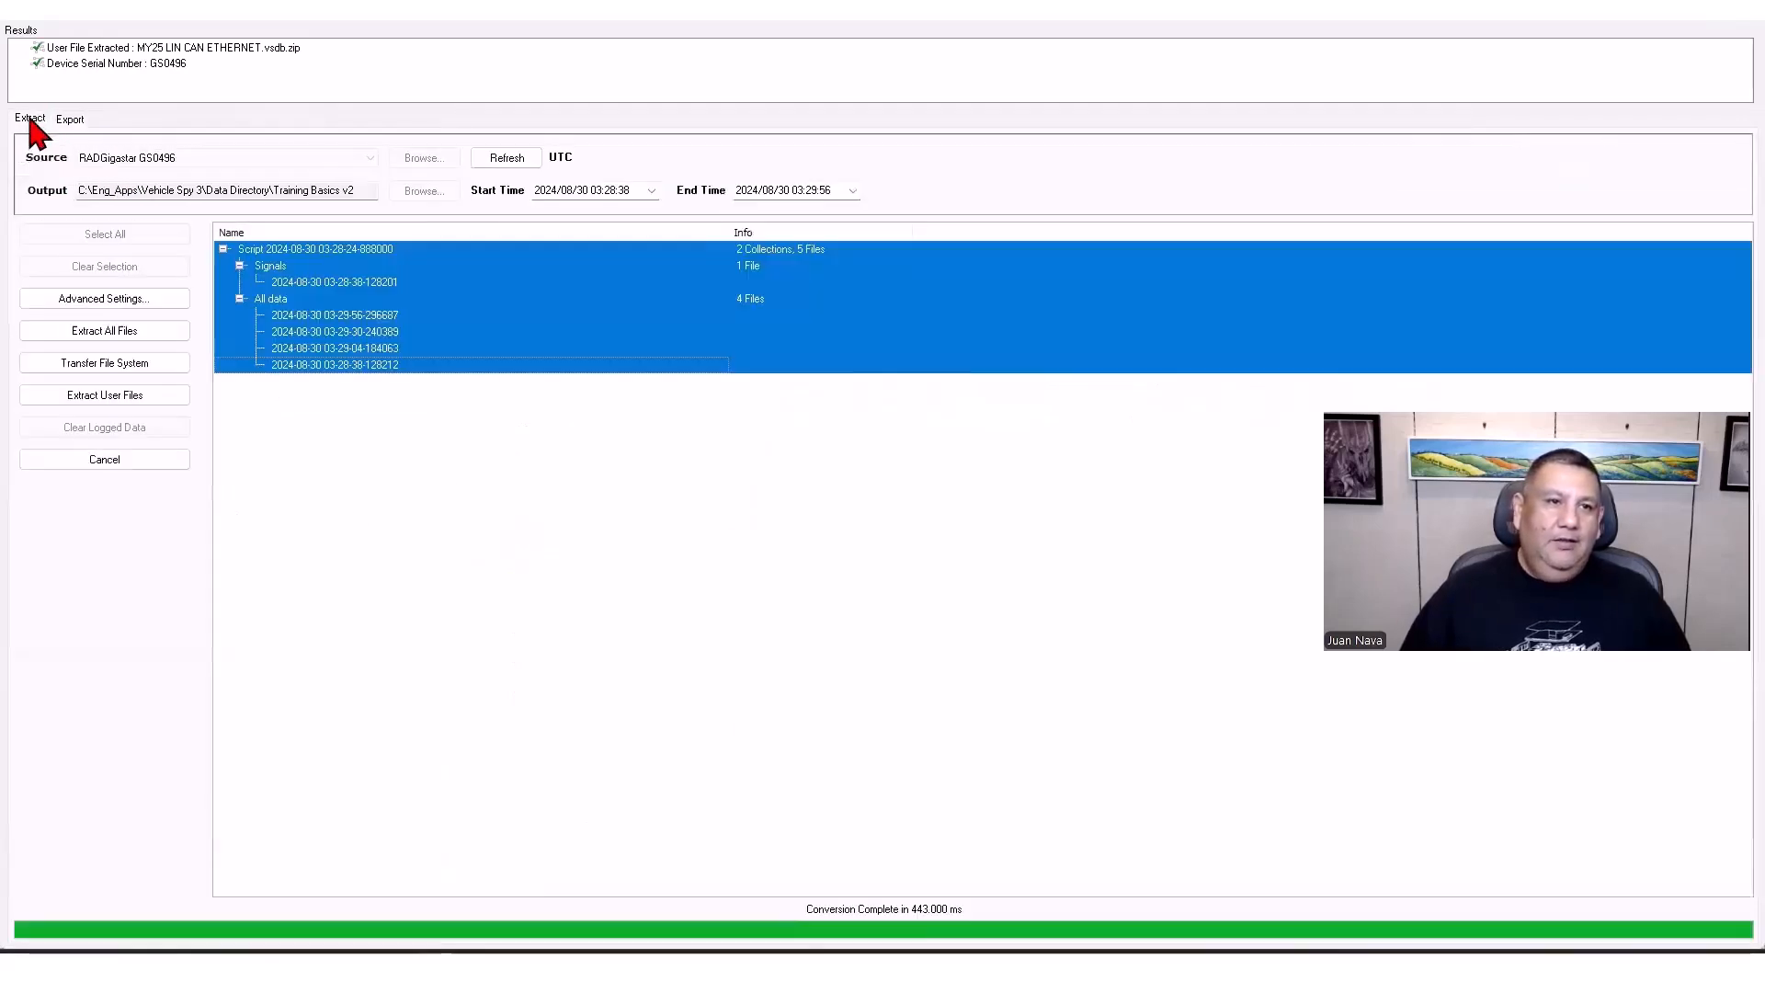
Limit the export to the Signals raw data file and remove the unused signals from the export list.
{"action": "left_click", "coordinate": [66, 118]}
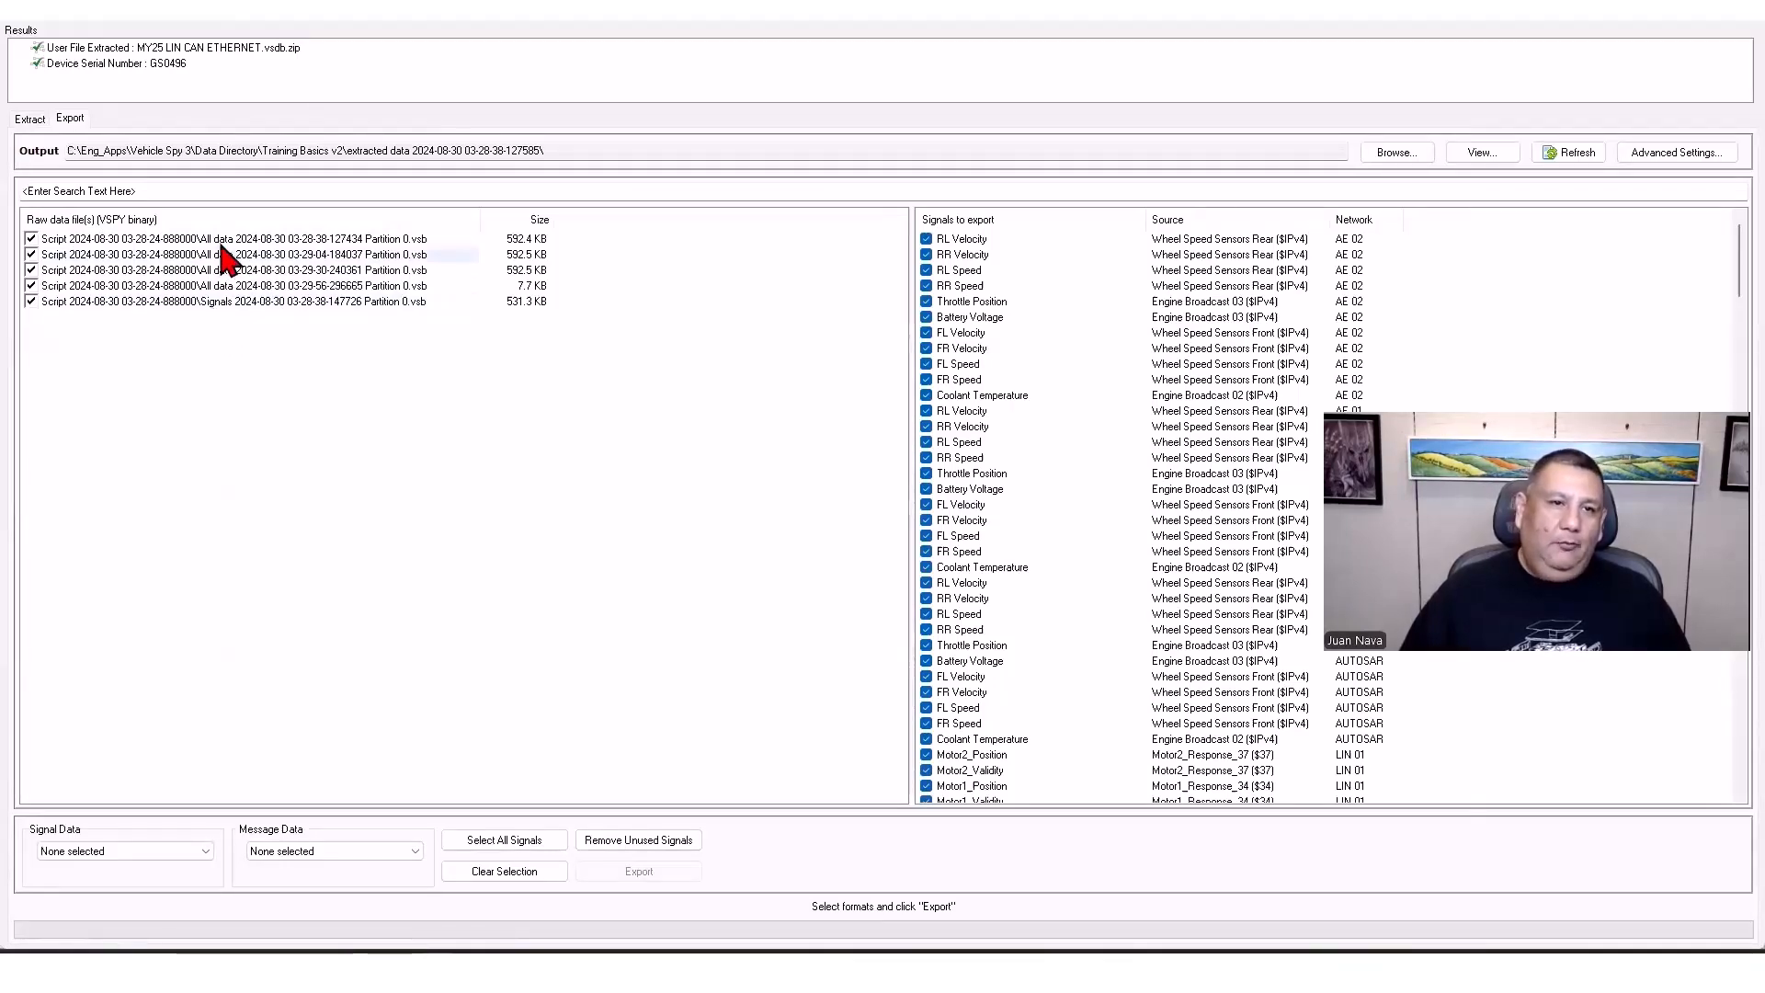
{"action": "left_click", "coordinate": [219, 302]}
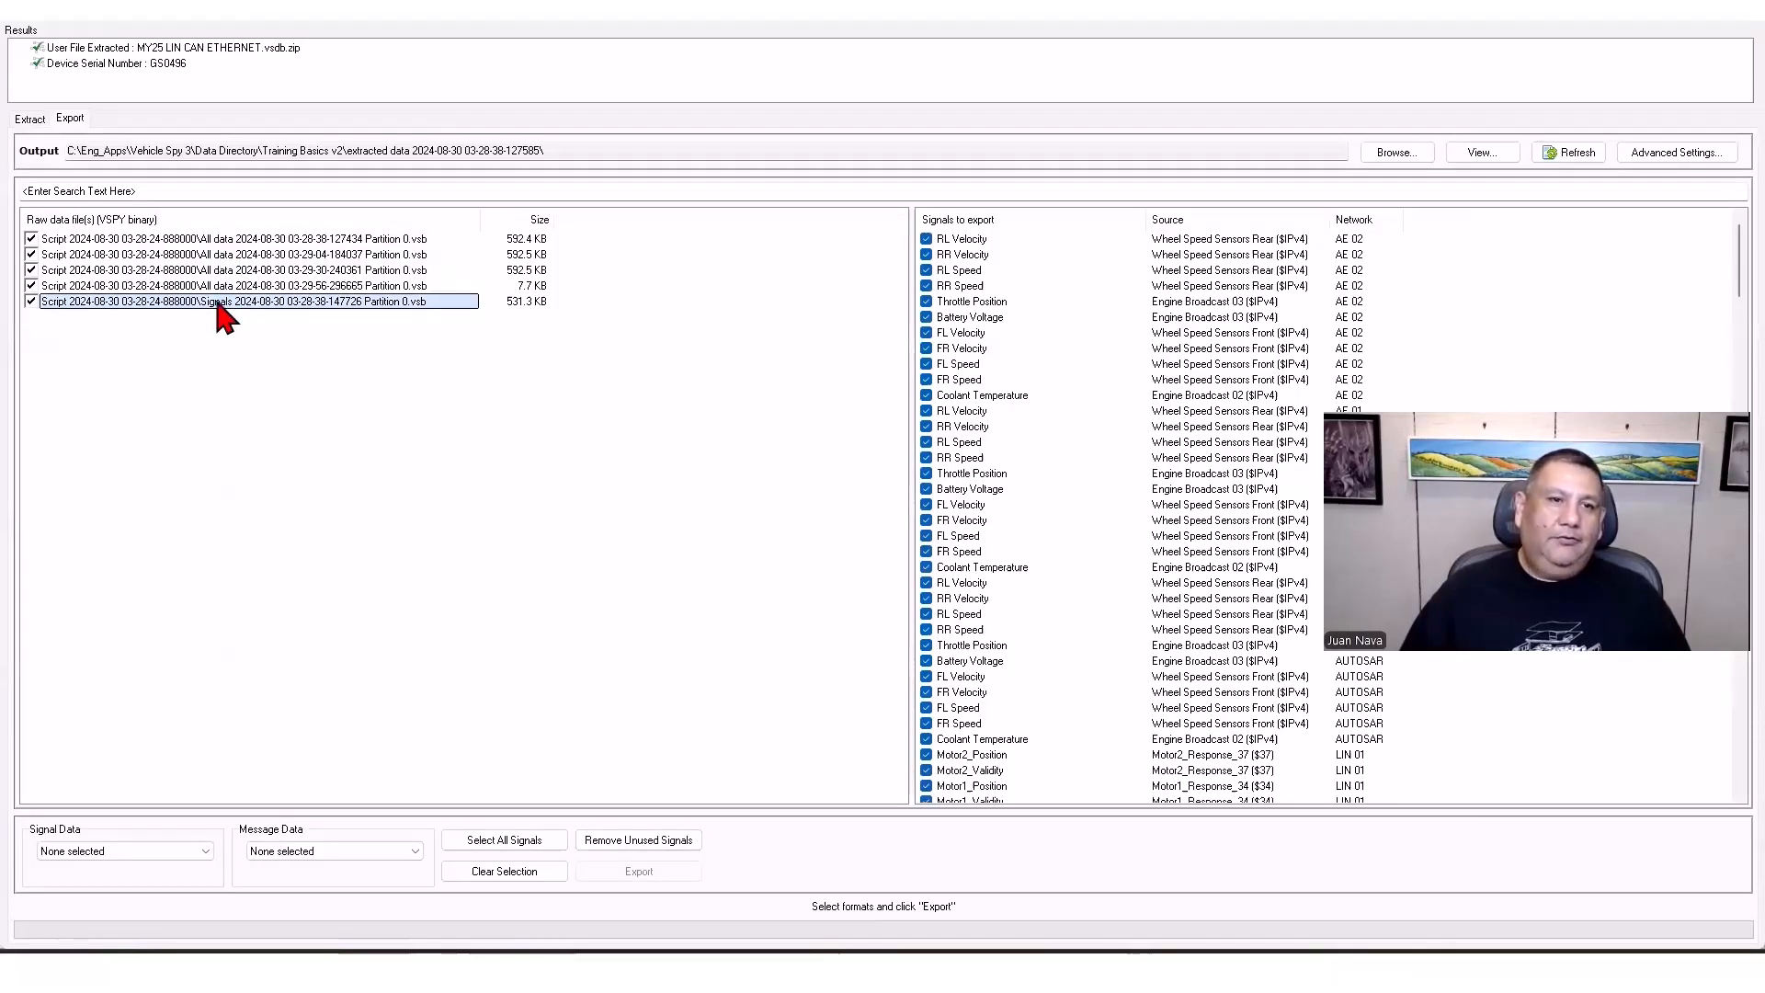
{"action": "left_click", "coordinate": [31, 285]}
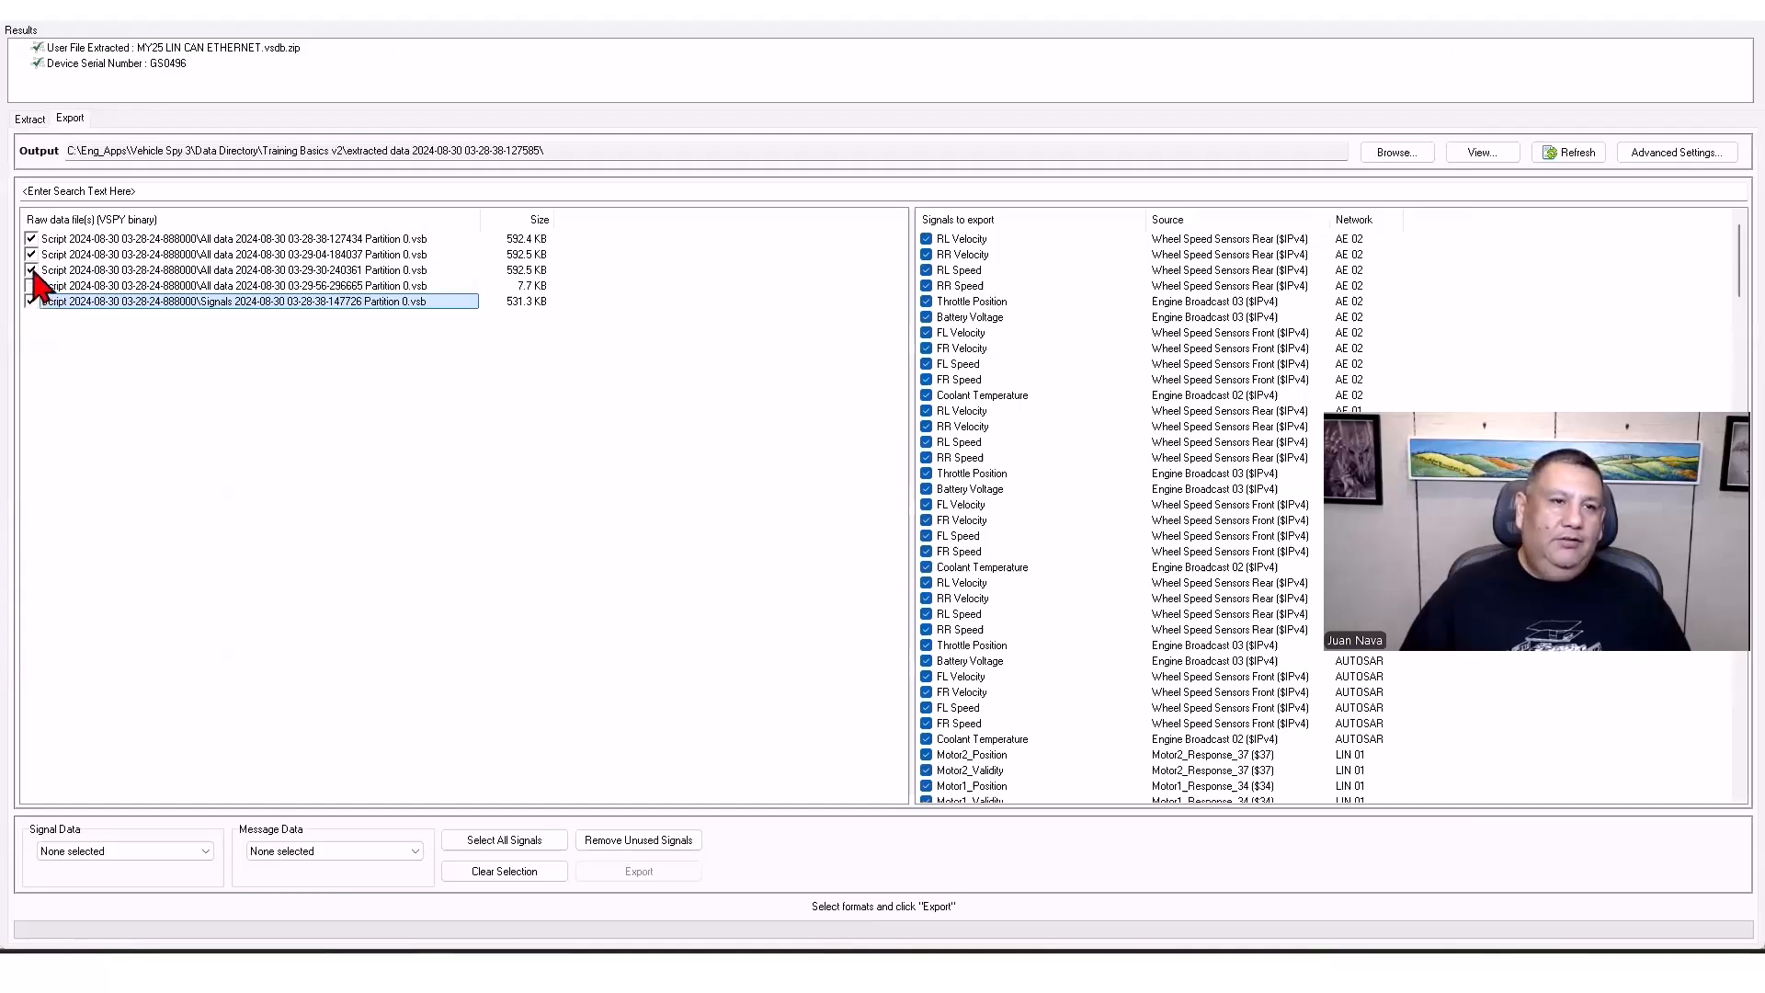
{"action": "left_click", "coordinate": [32, 269]}
{"action": "left_click", "coordinate": [31, 253]}
{"action": "left_click", "coordinate": [31, 238]}
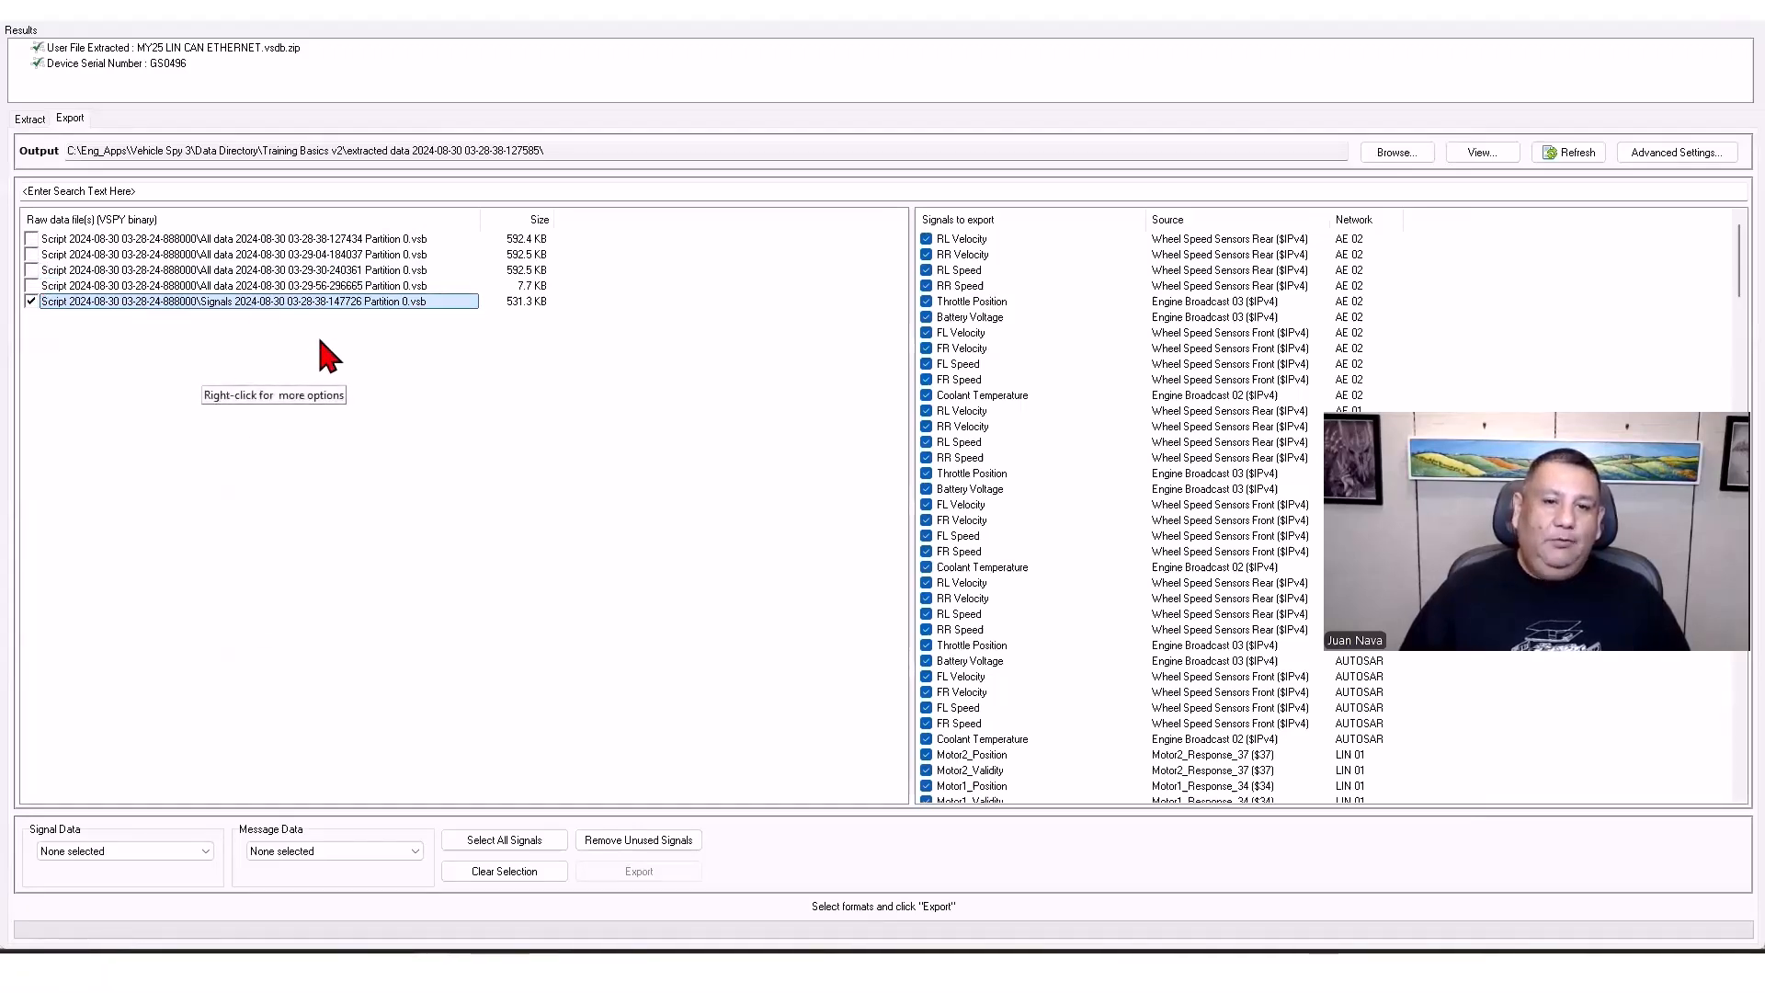
{"action": "left_click", "coordinate": [632, 842]}
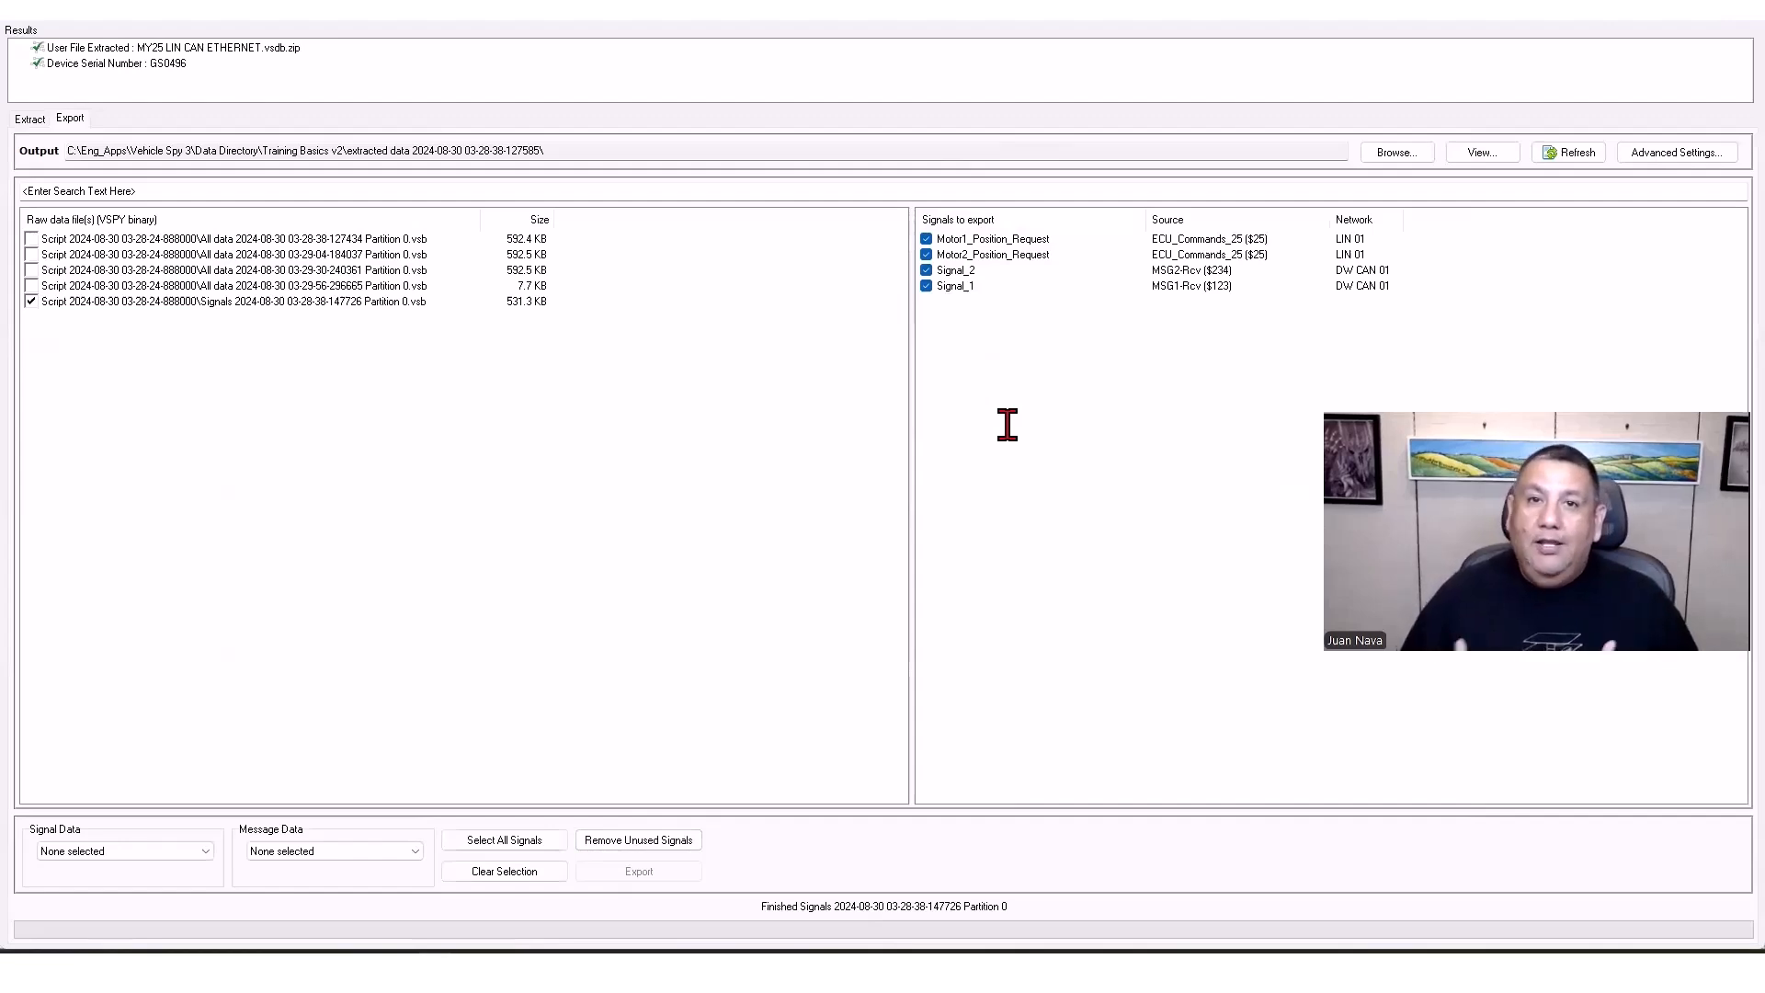
Export the Signals file's signal data in the Vehicle Spy Log File (.csv) and MDF (.dat) formats.
{"action": "left_click", "coordinate": [199, 852]}
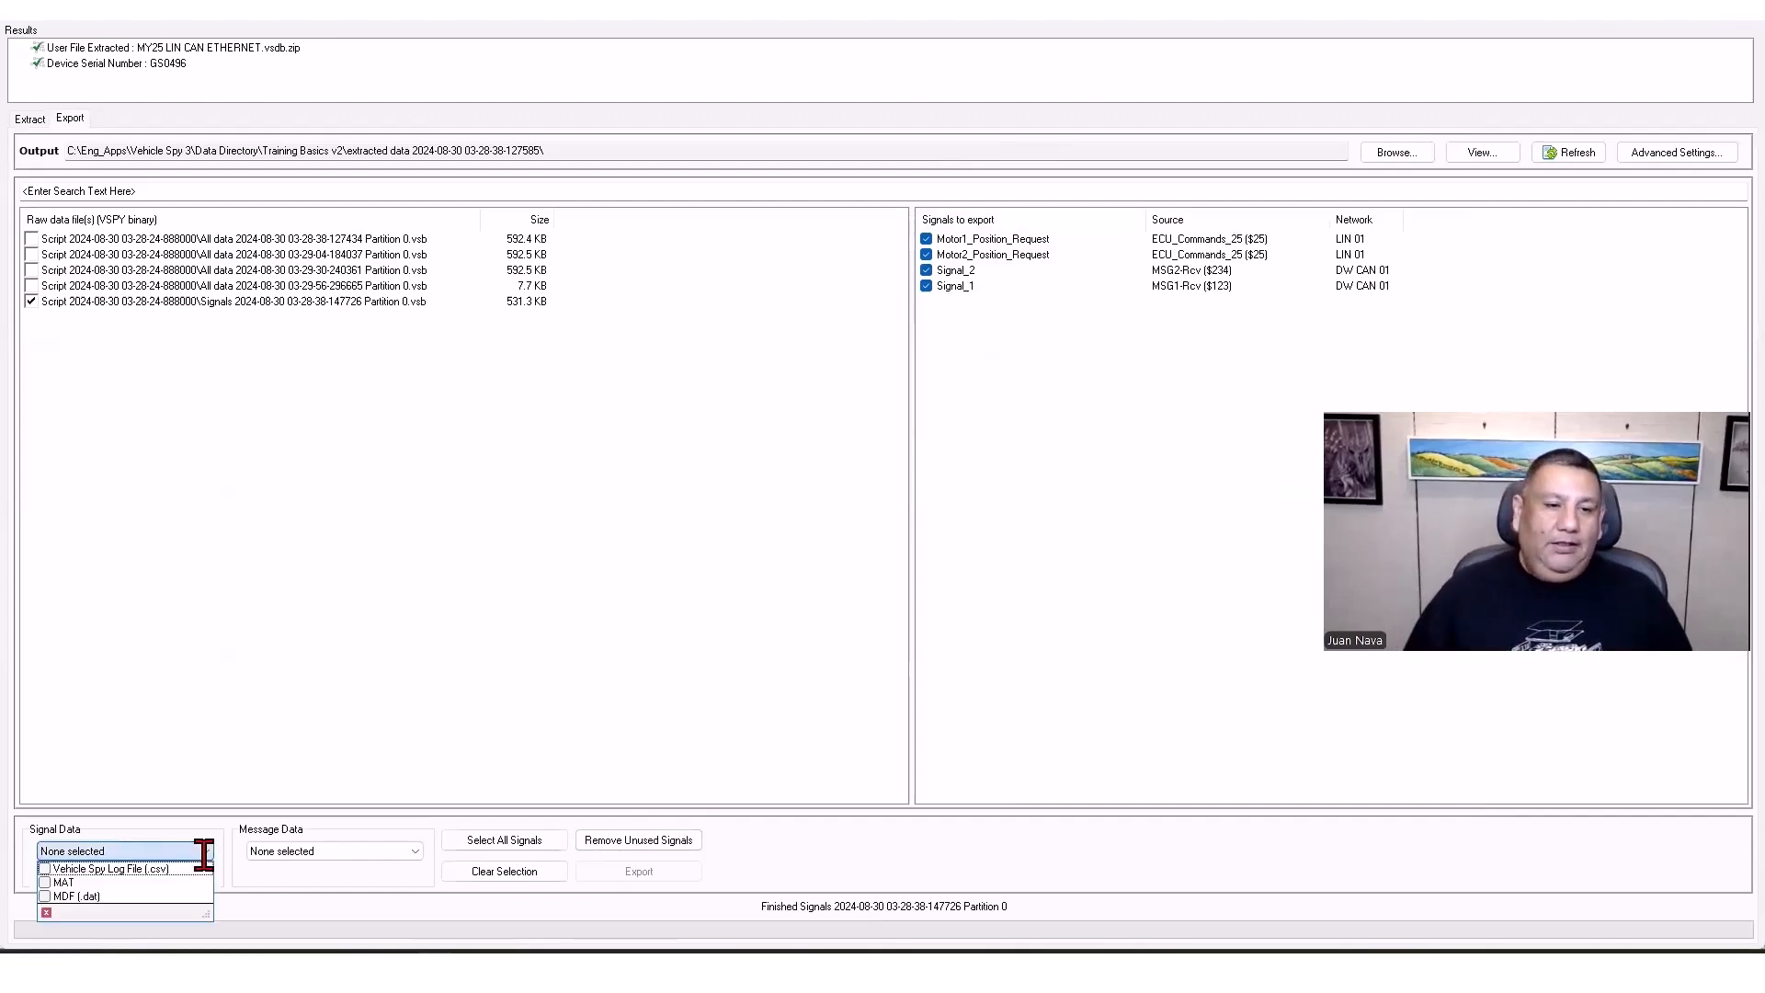
{"action": "left_click", "coordinate": [45, 896]}
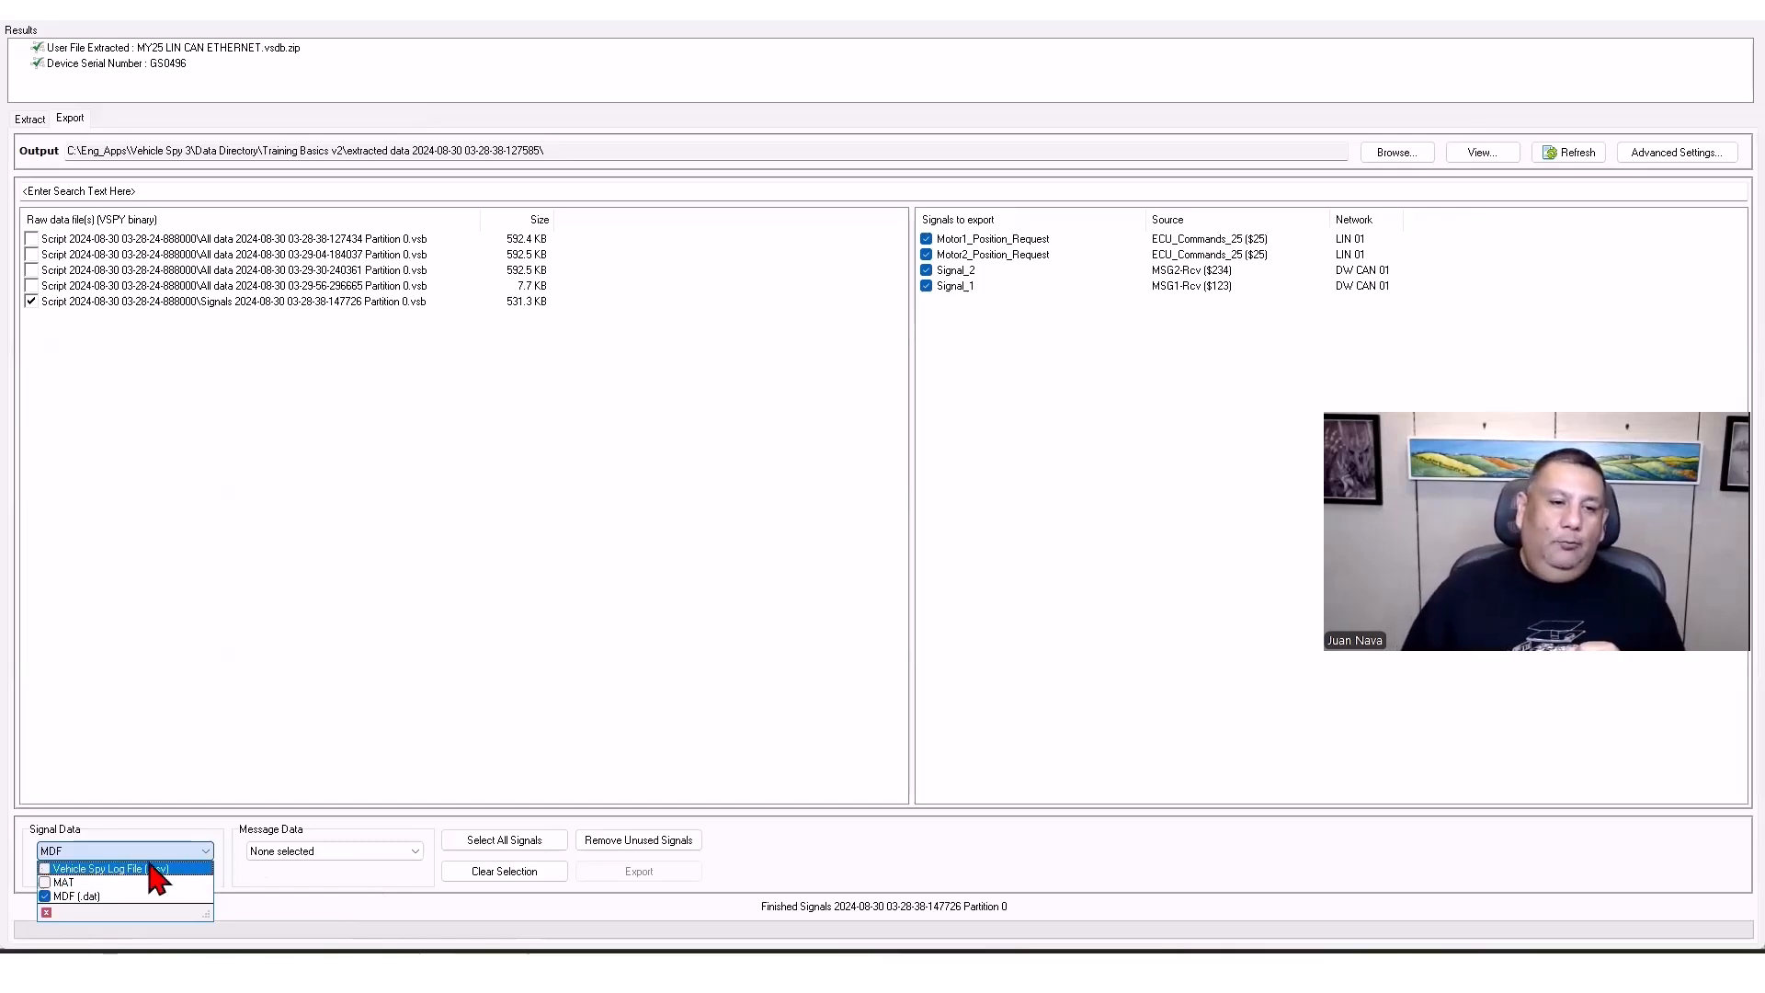
{"action": "left_click", "coordinate": [45, 869]}
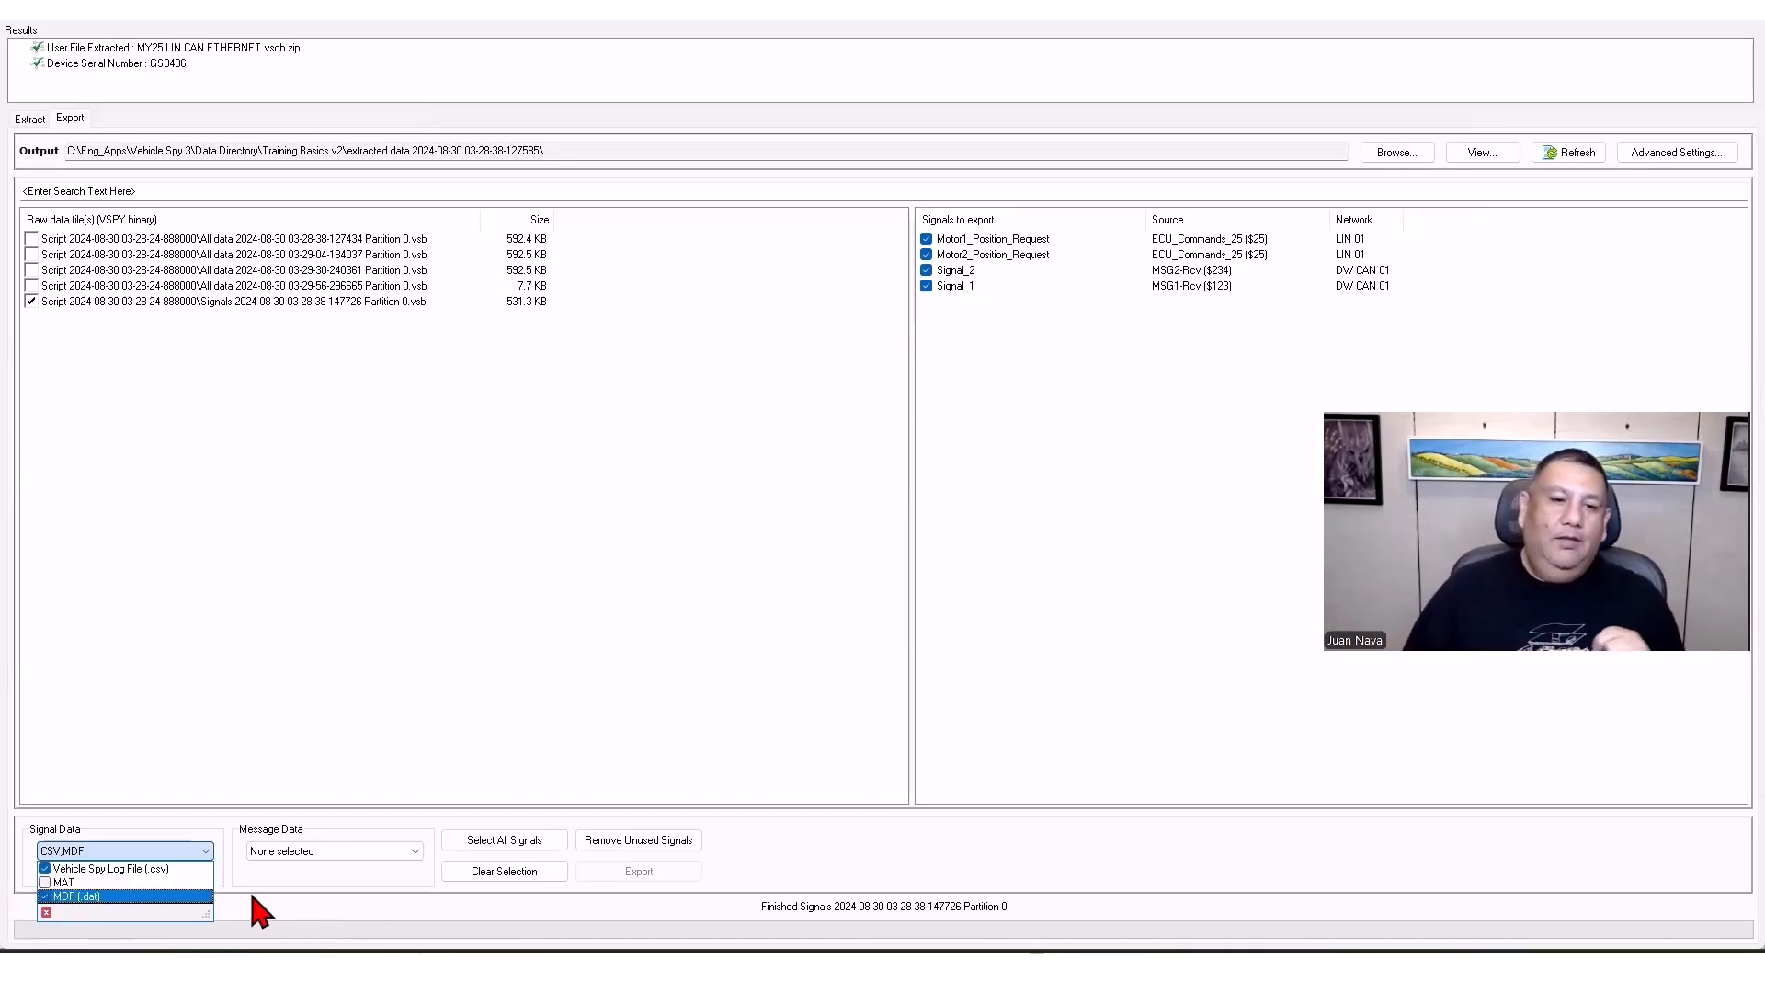
{"action": "left_click", "coordinate": [325, 878]}
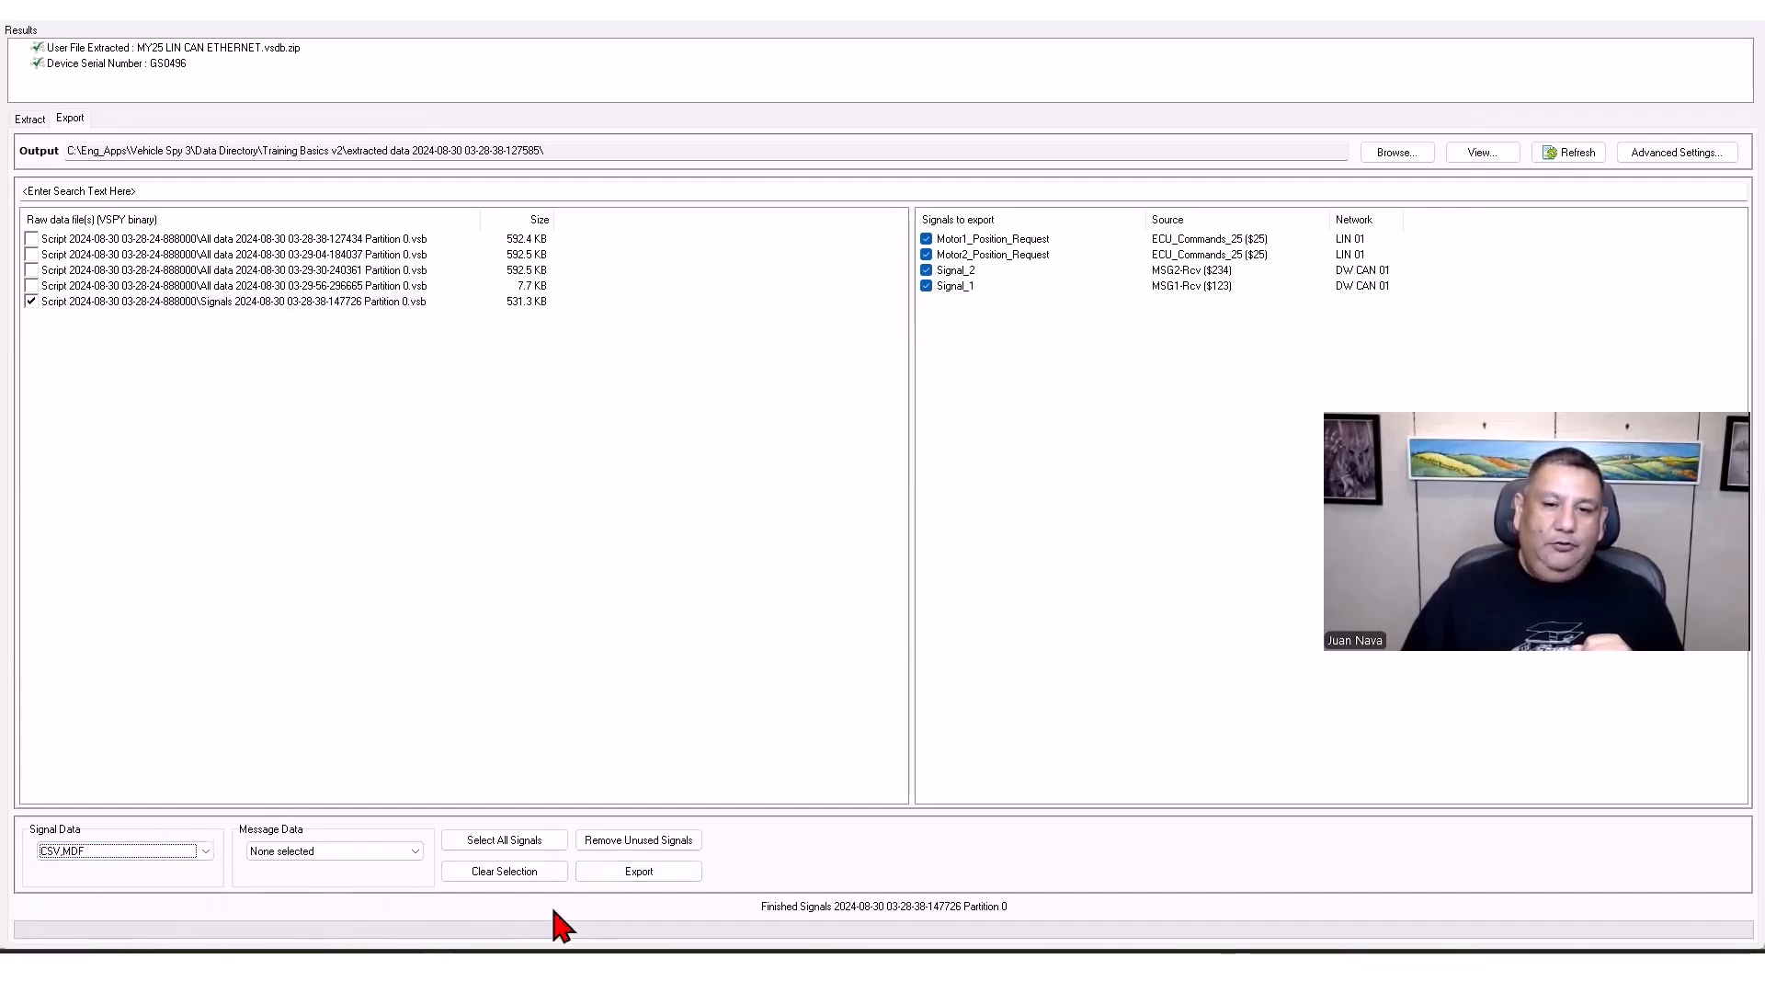
{"action": "left_click", "coordinate": [618, 868]}
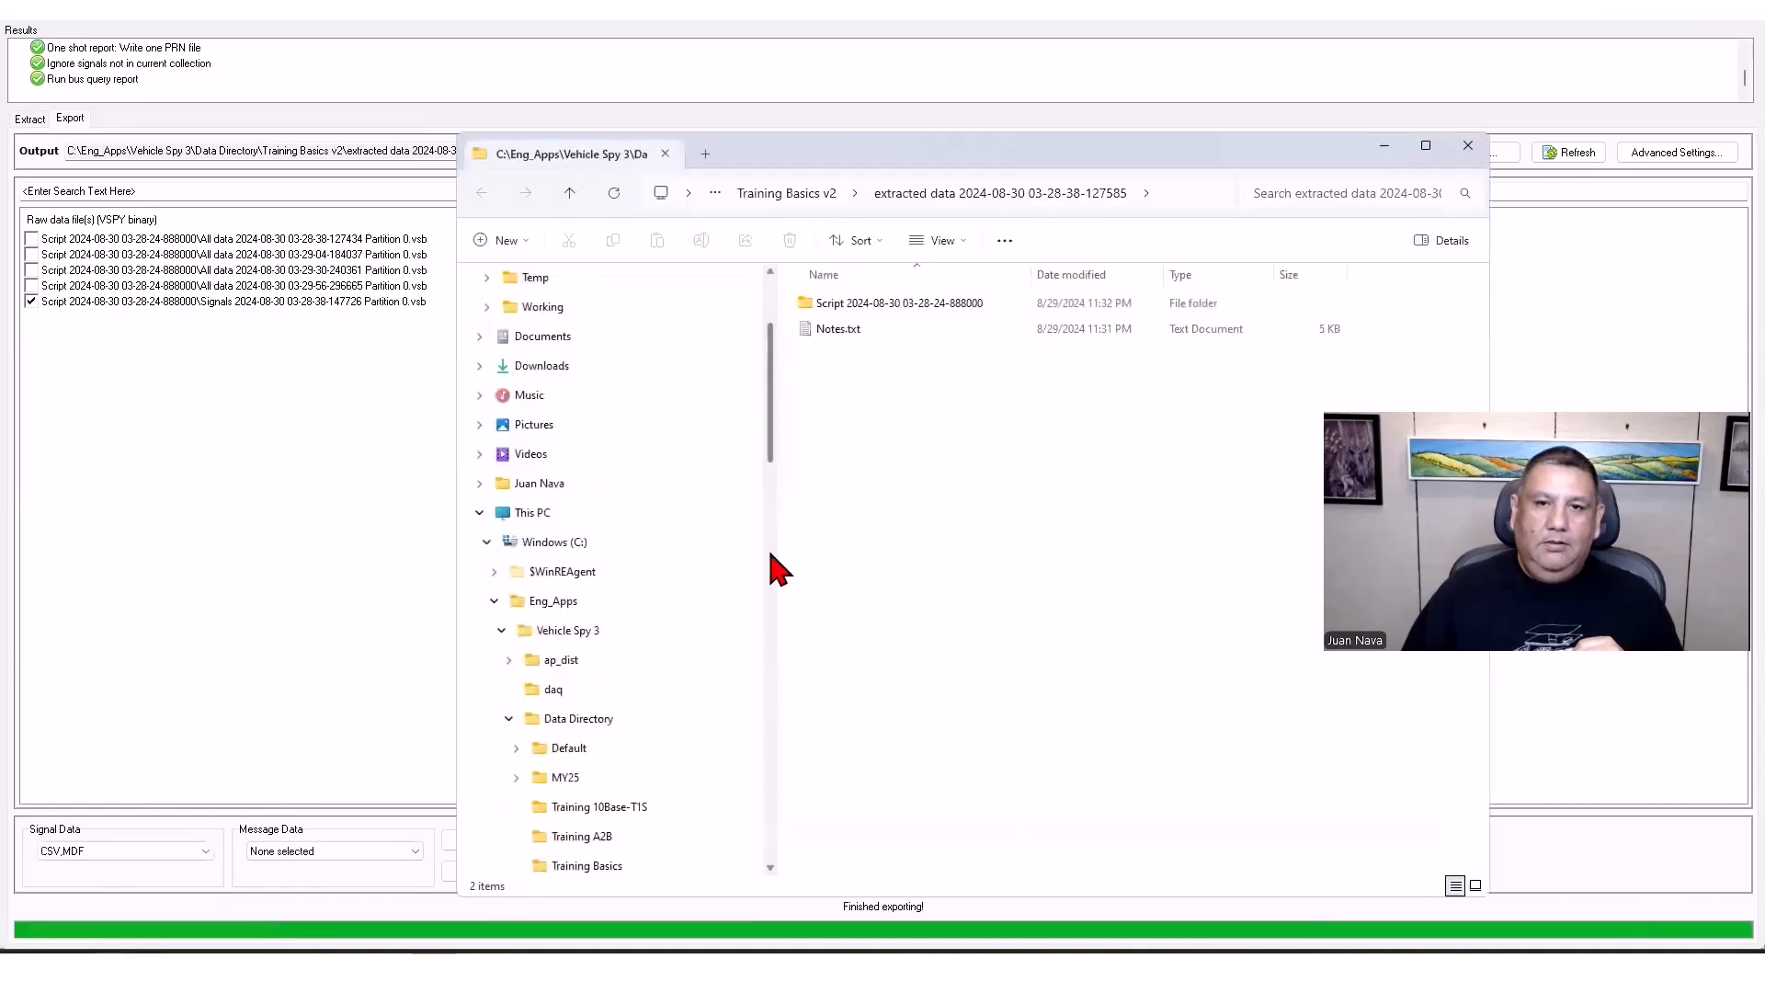
Open the script folder in File Explorer and inspect the exported Signals .csv and .dat files with their full names.
{"action": "double_click", "coordinate": [866, 304]}
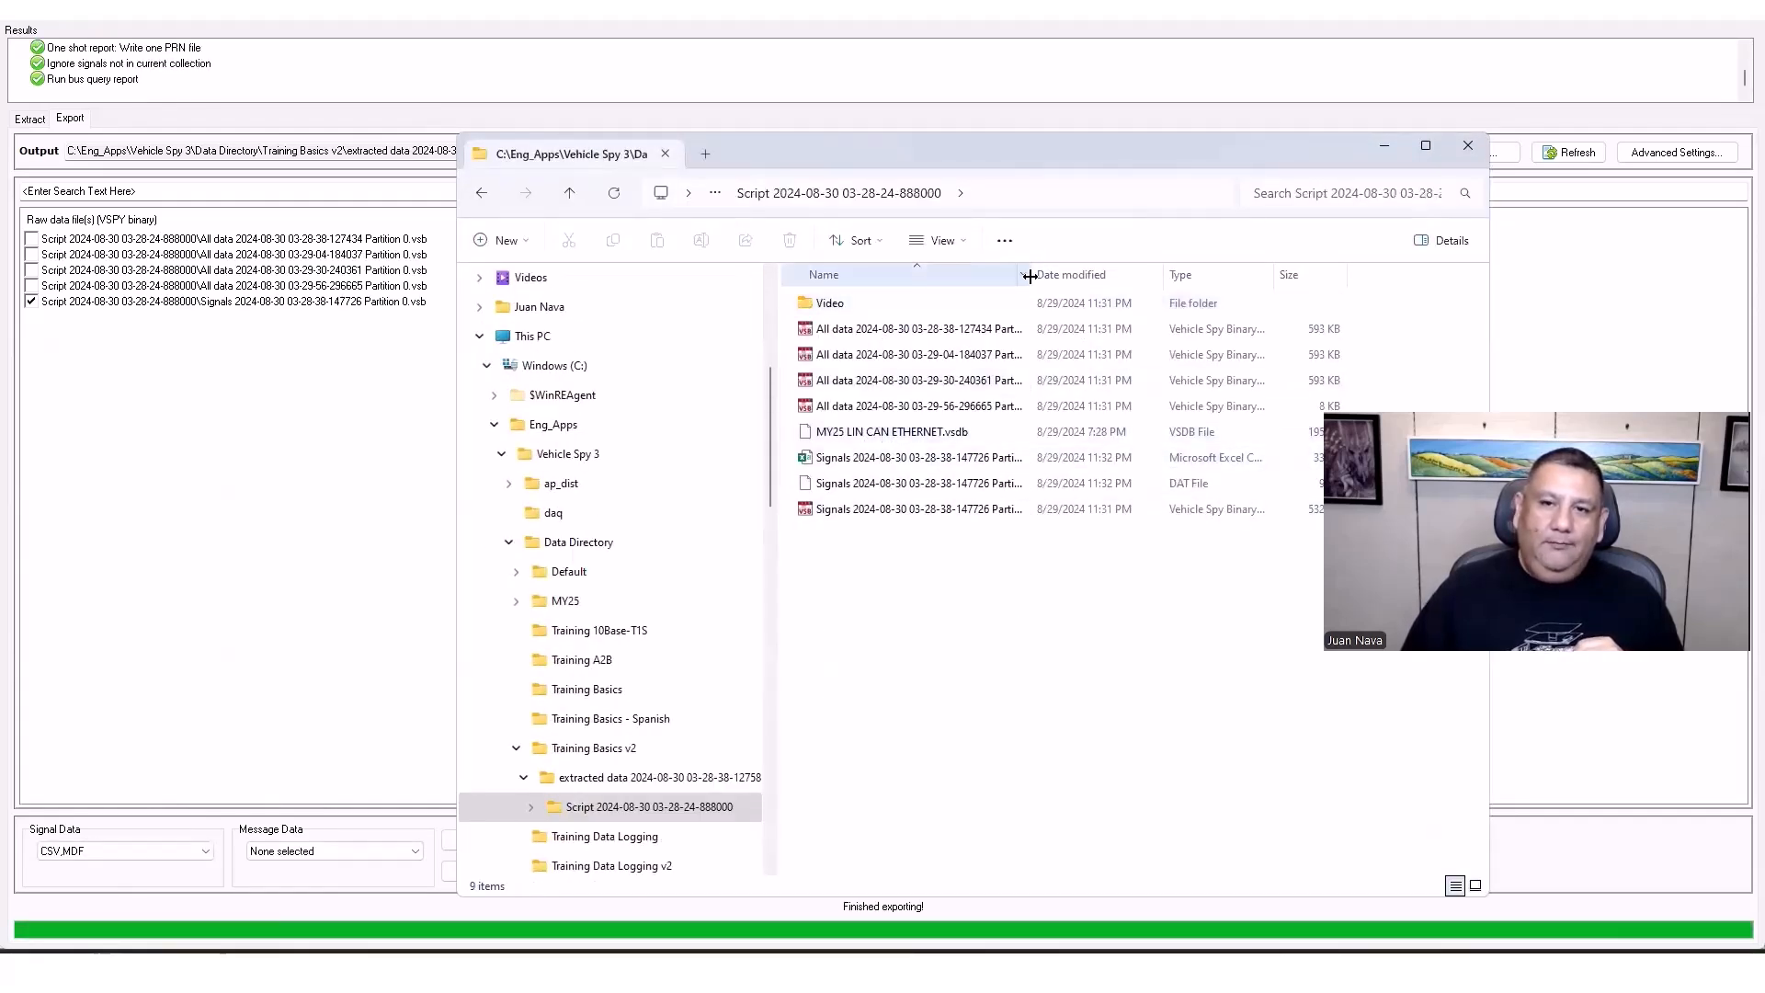
{"action": "left_click_drag", "start_coordinate": [1031, 274], "coordinate": [1143, 274]}
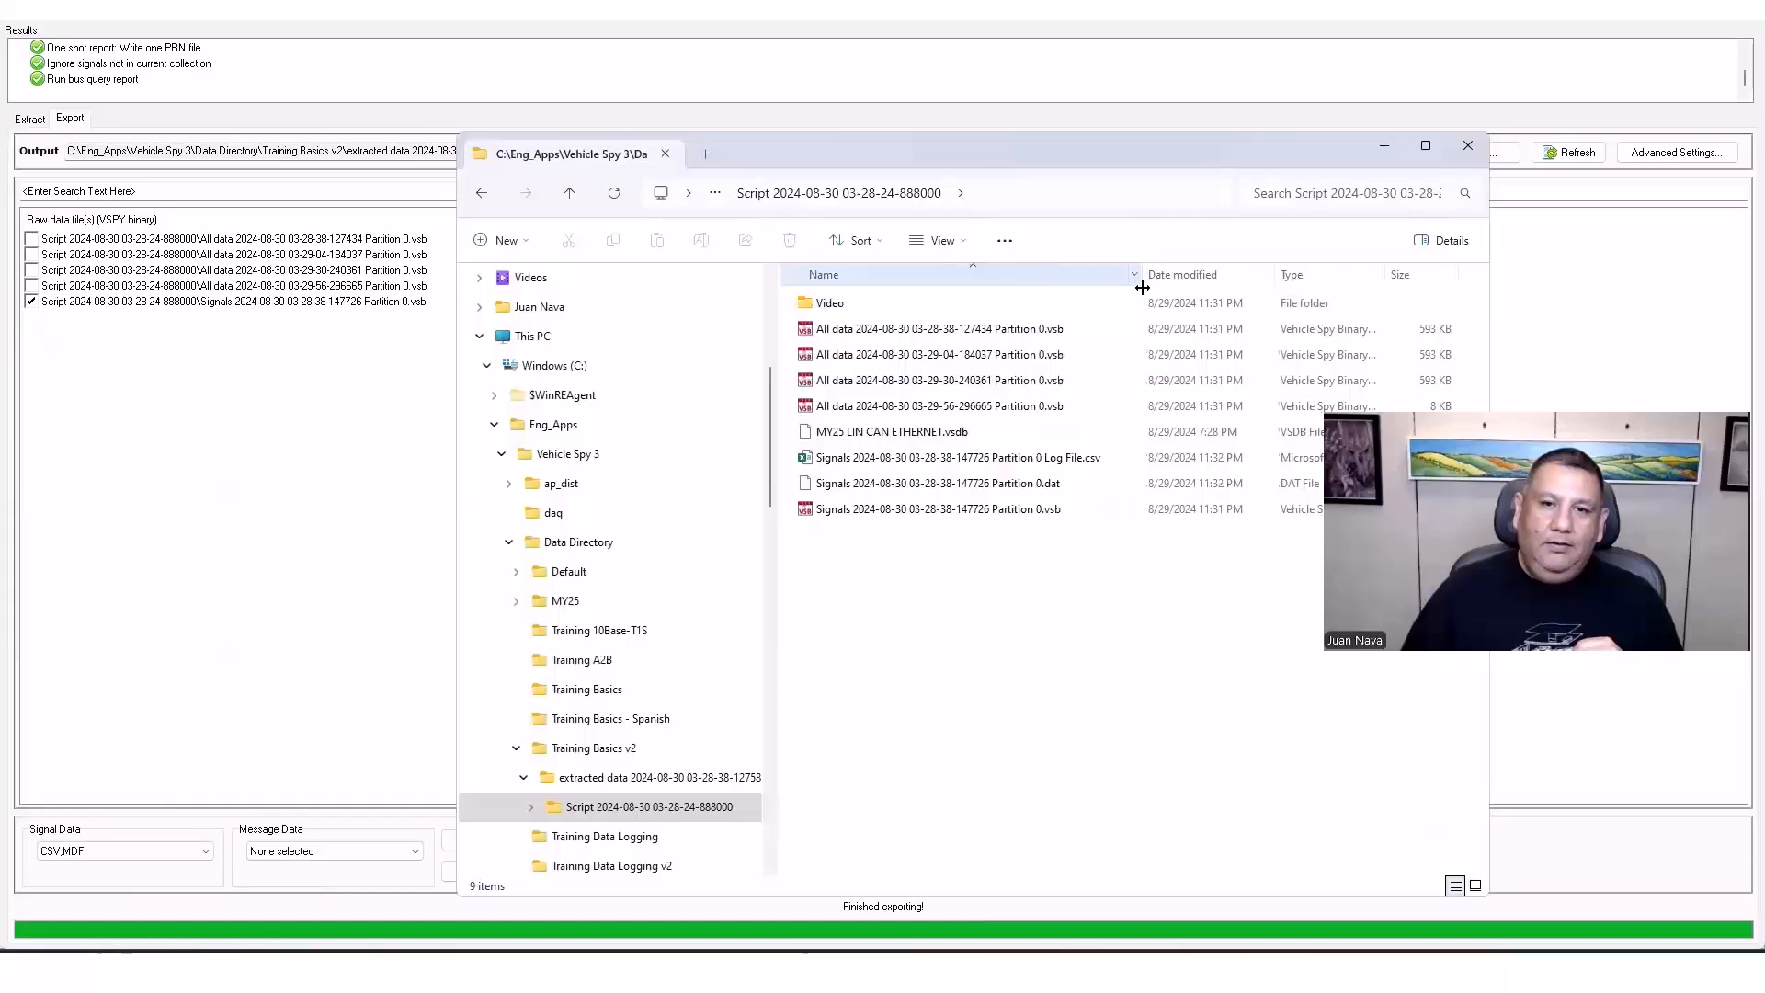
{"action": "left_click", "coordinate": [982, 465]}
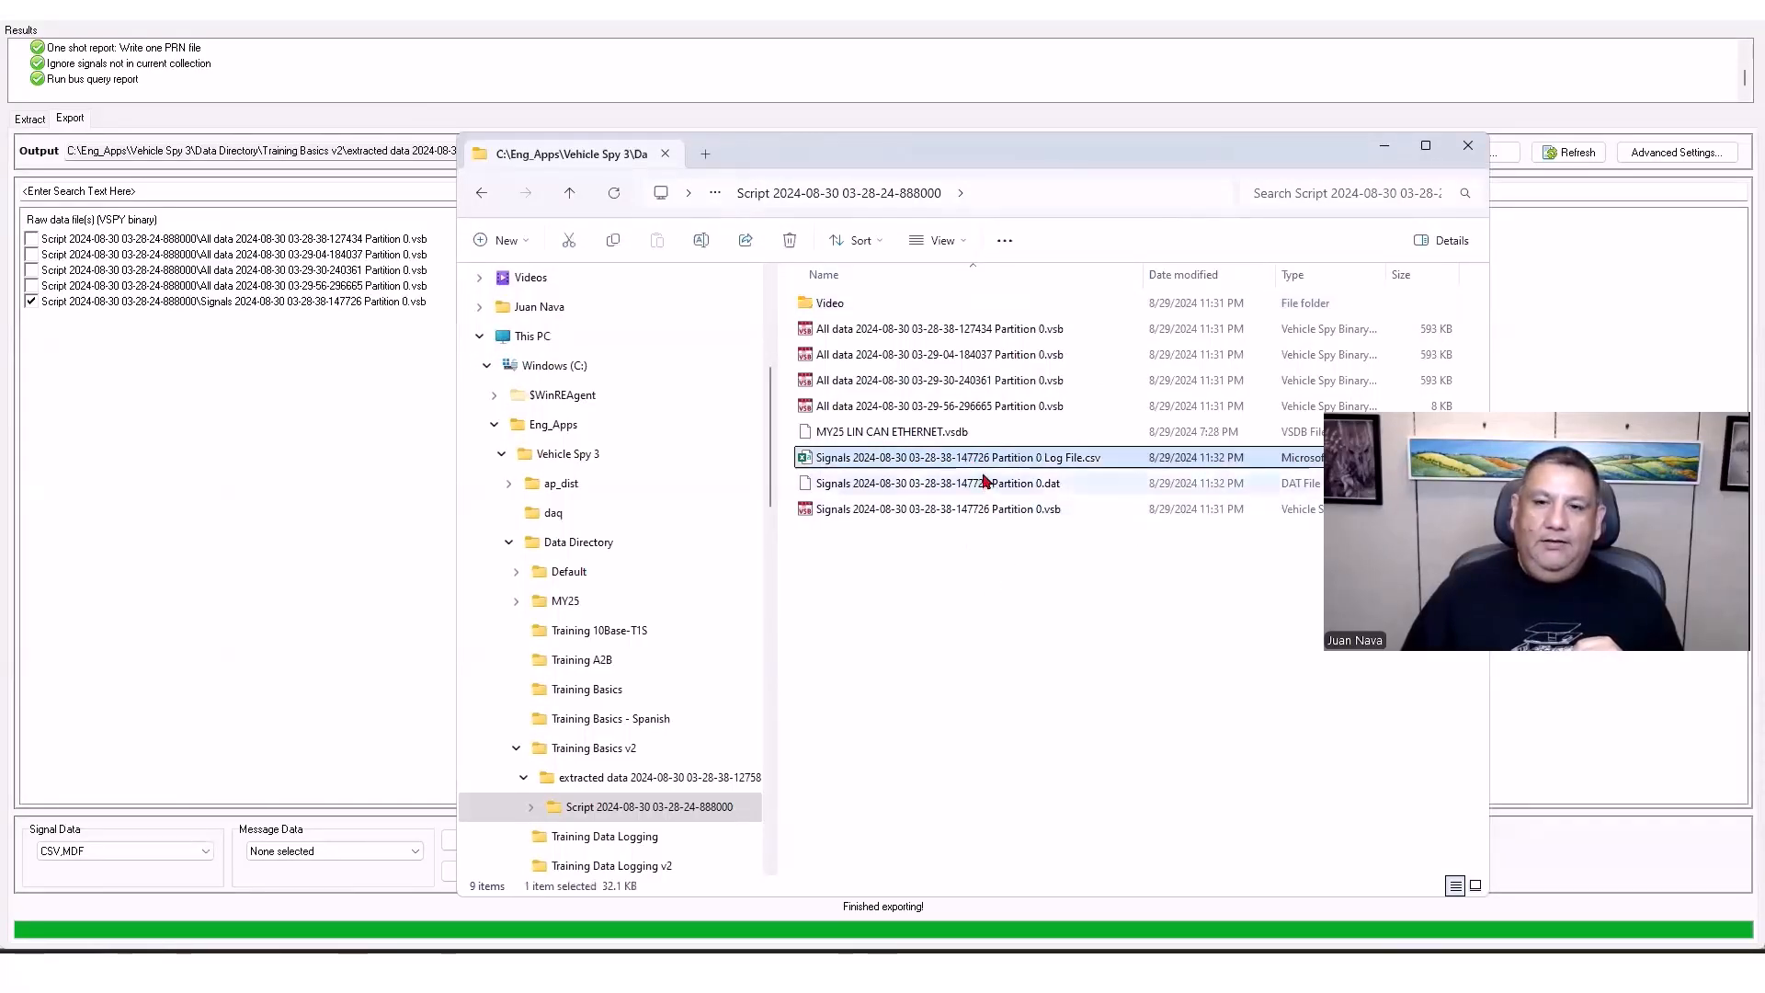
{"action": "left_click", "coordinate": [984, 487]}
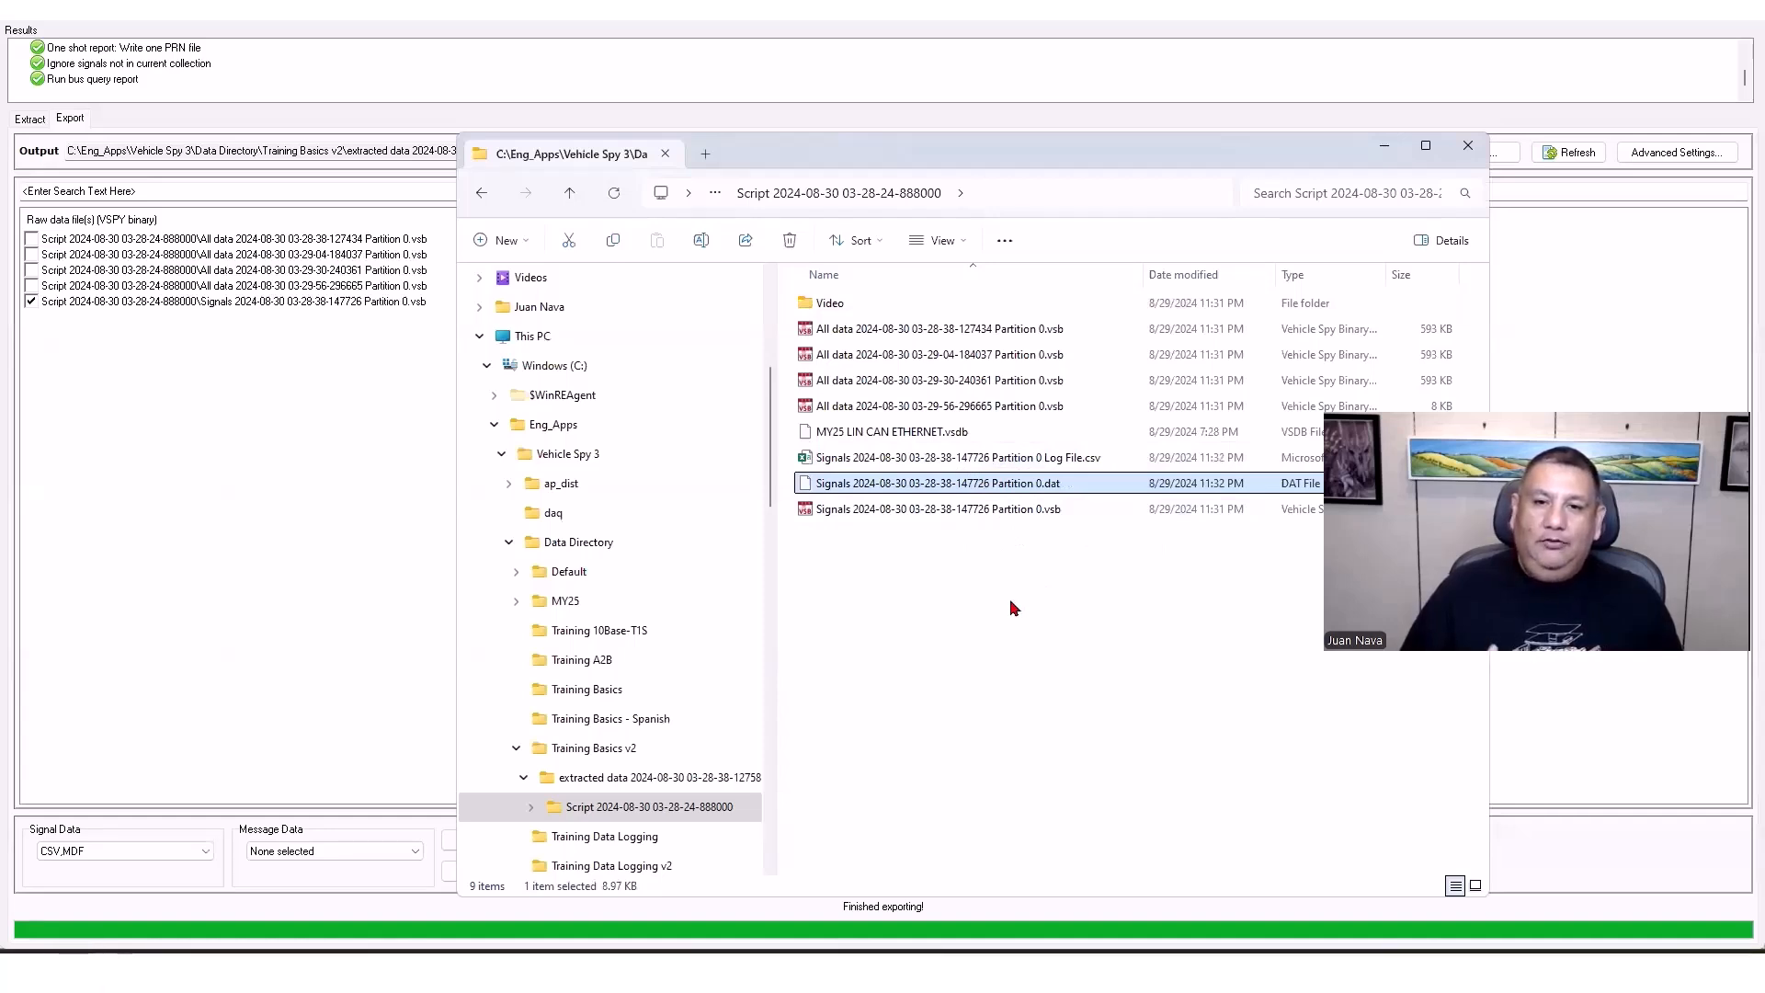
Open the exported Signals .csv log file in Excel, examine the logged signal values, and close it.
{"action": "left_click", "coordinate": [923, 460]}
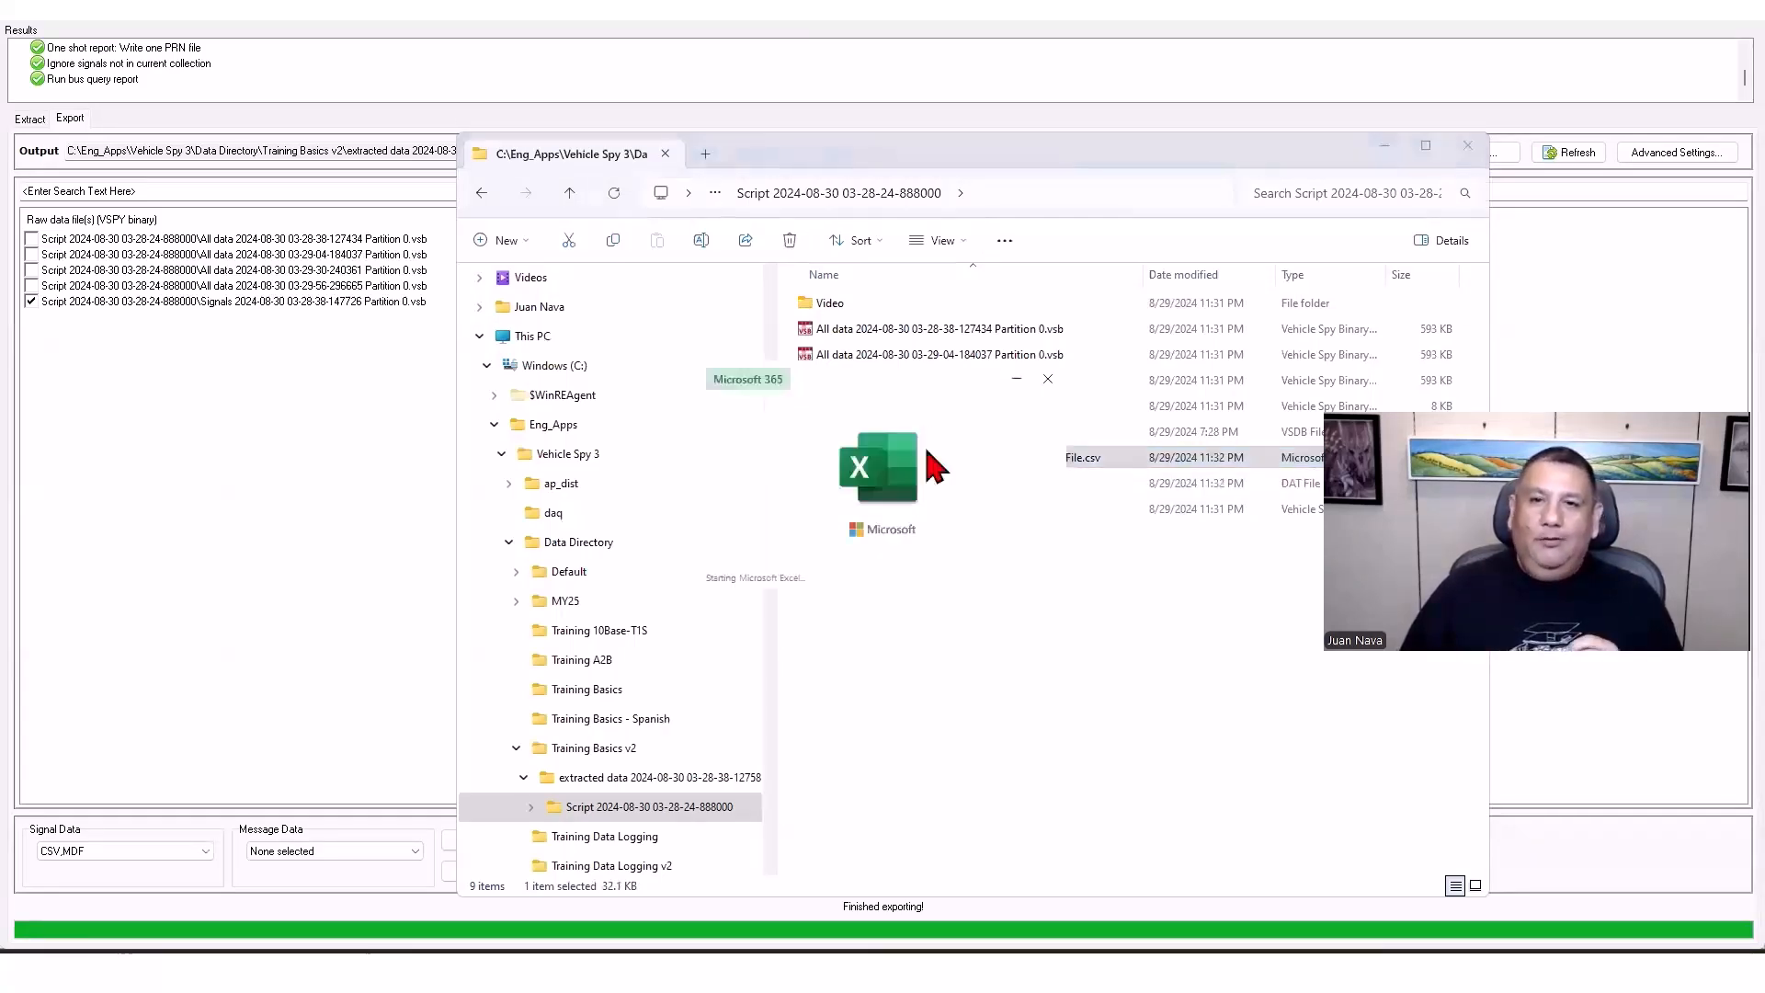
{"action": "scroll", "coordinate": [806, 515], "scroll_direction": "down", "scroll_amount": 5}
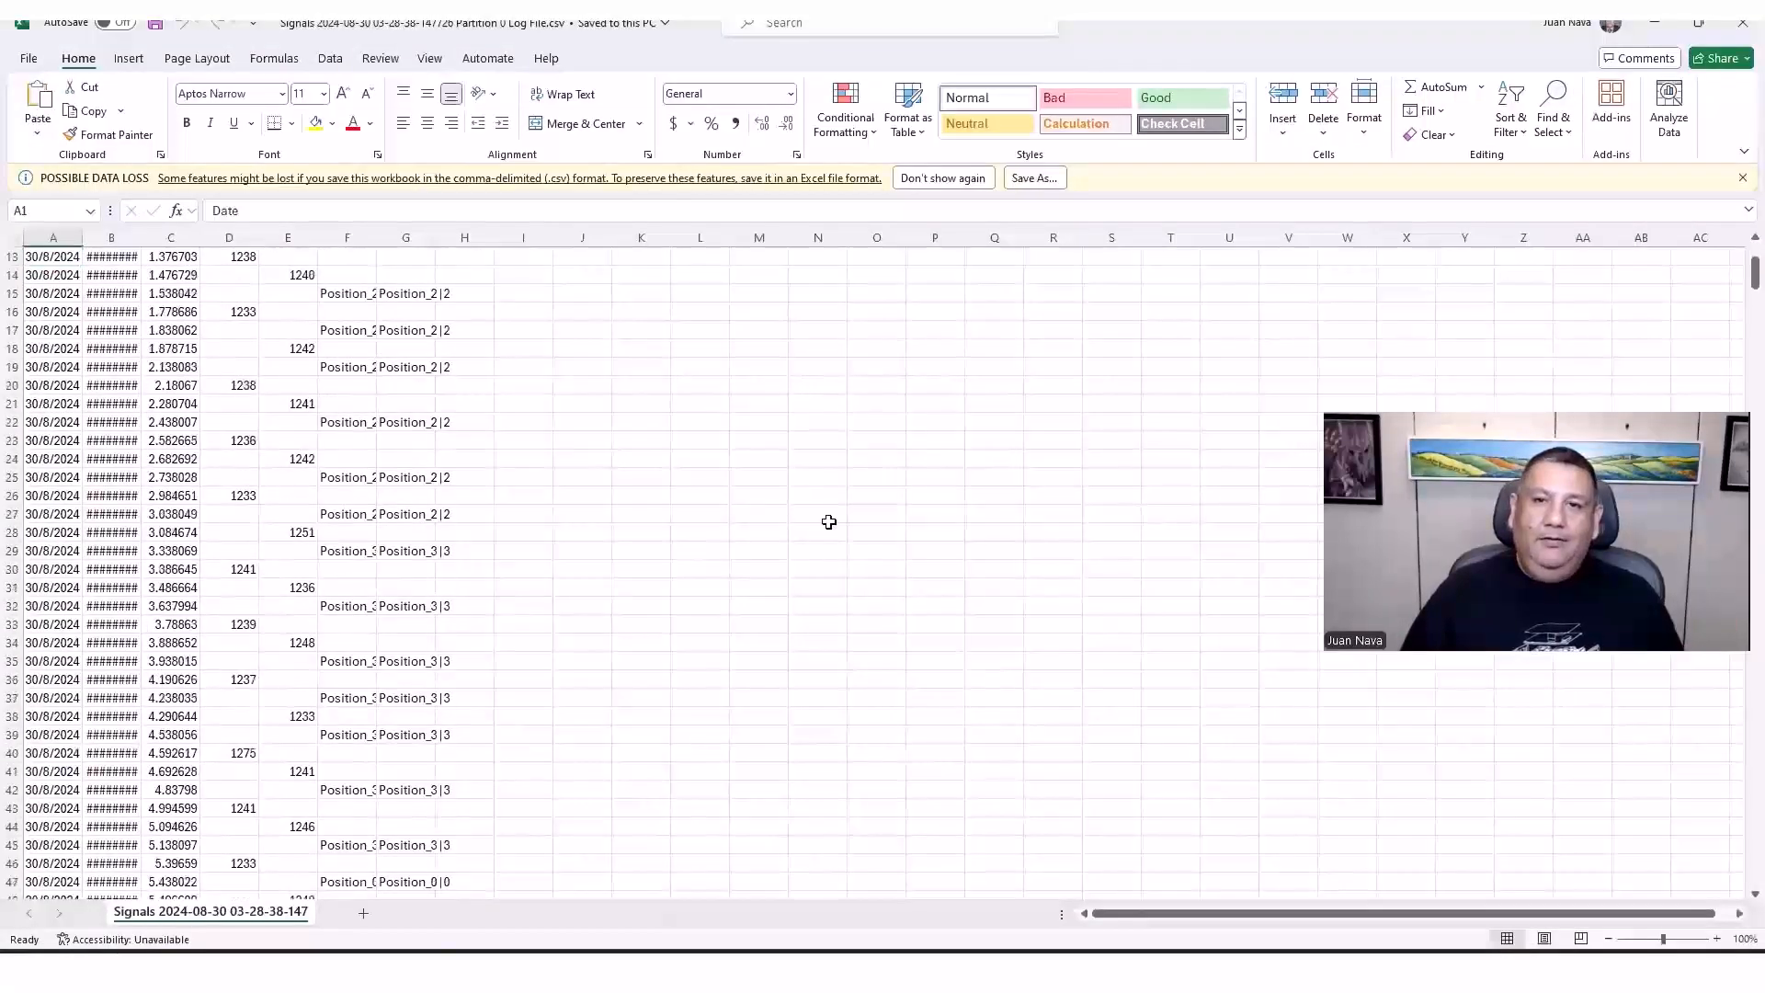
{"action": "left_click", "coordinate": [1742, 21]}
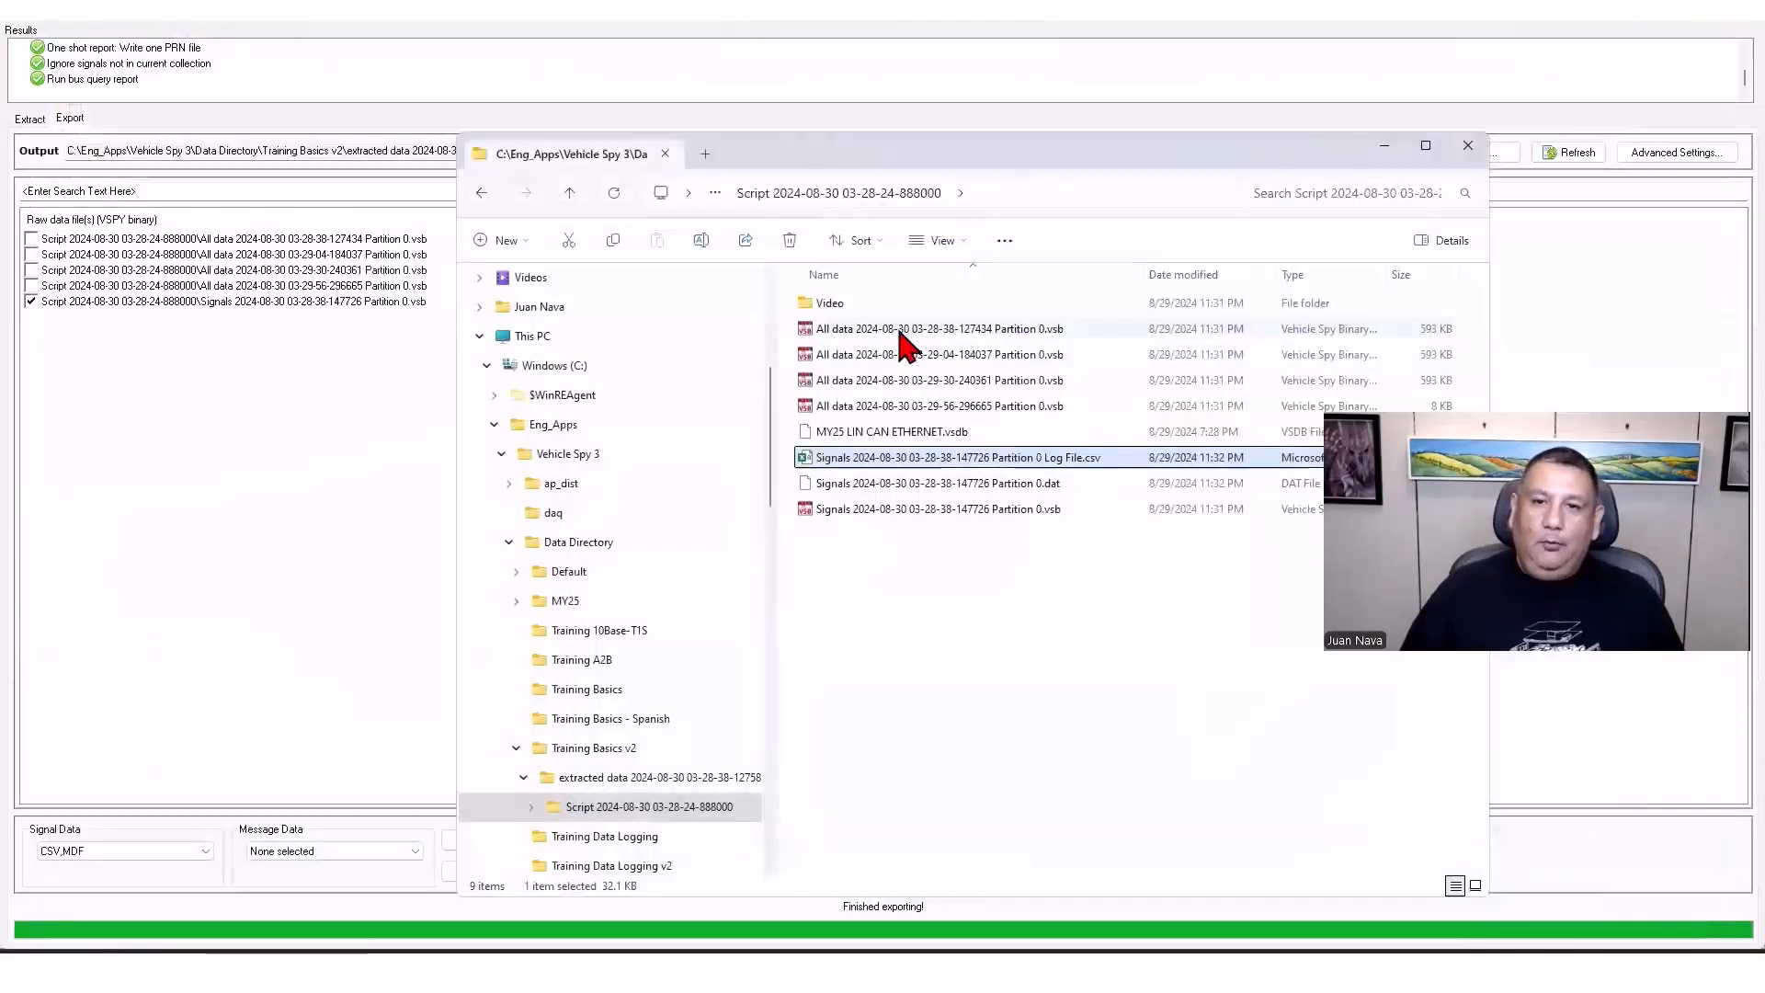
Compare the All data and Signals .vsb files in the script folder, and return to the export view.
{"action": "left_click", "coordinate": [904, 331]}
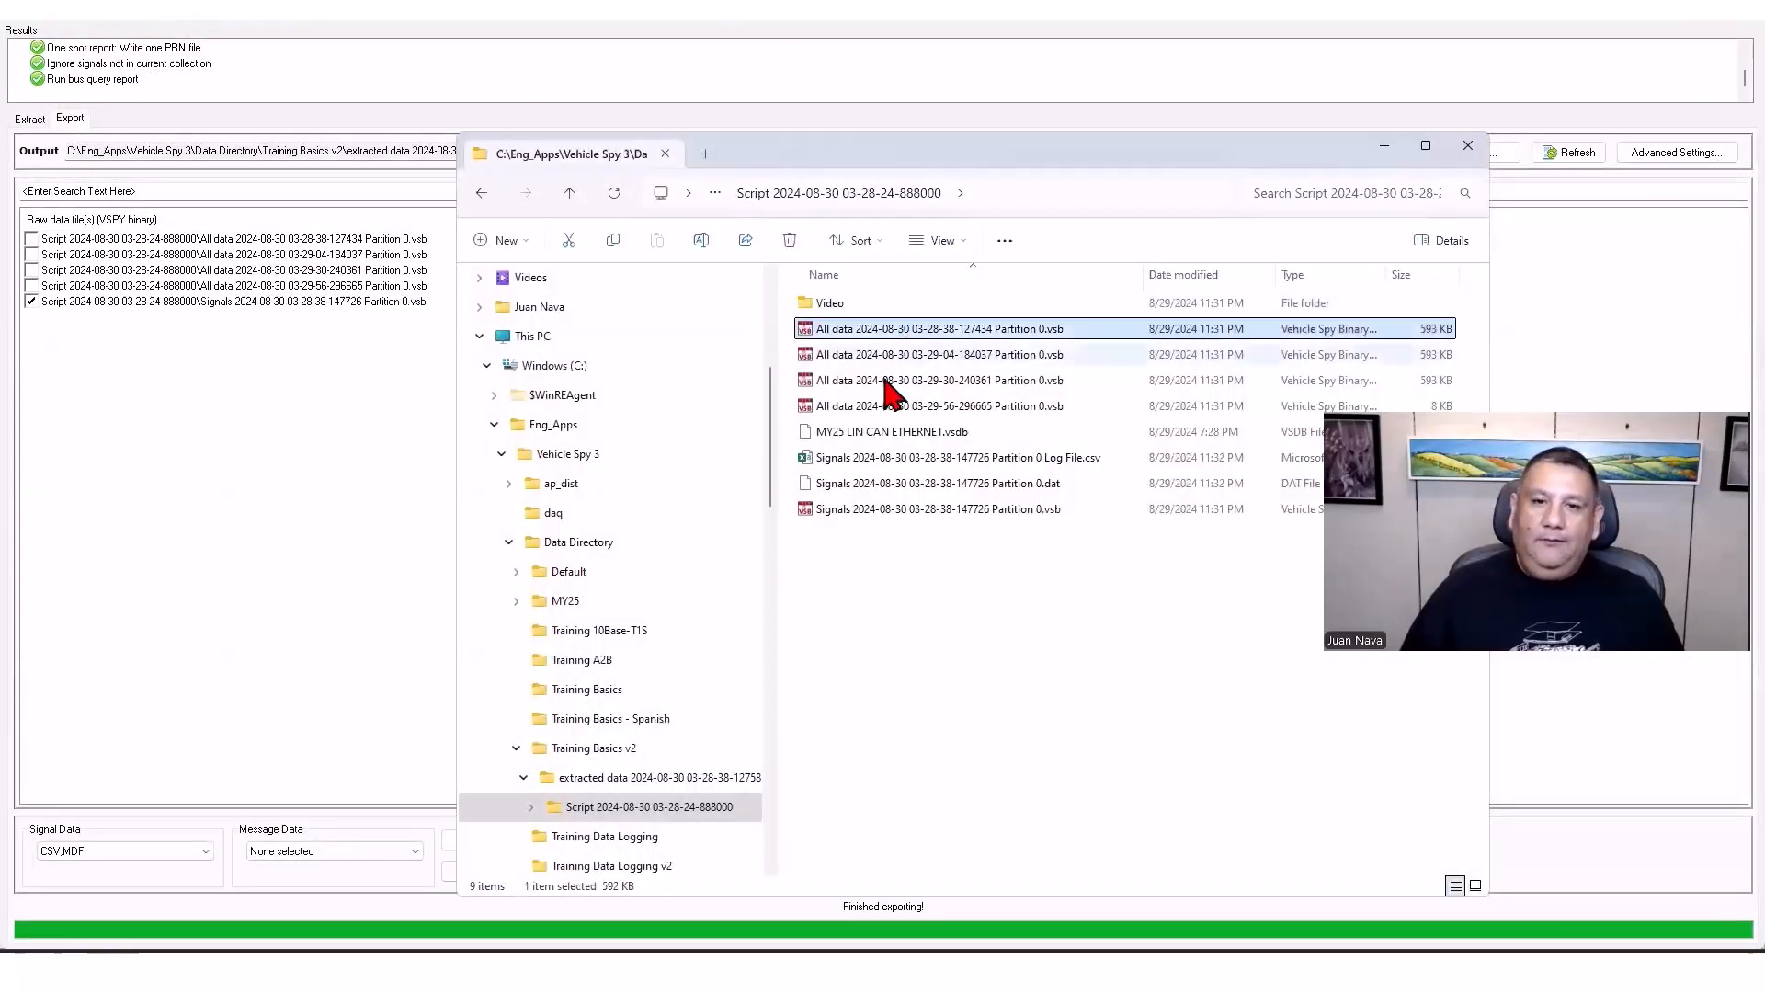
{"action": "left_click", "coordinate": [844, 511]}
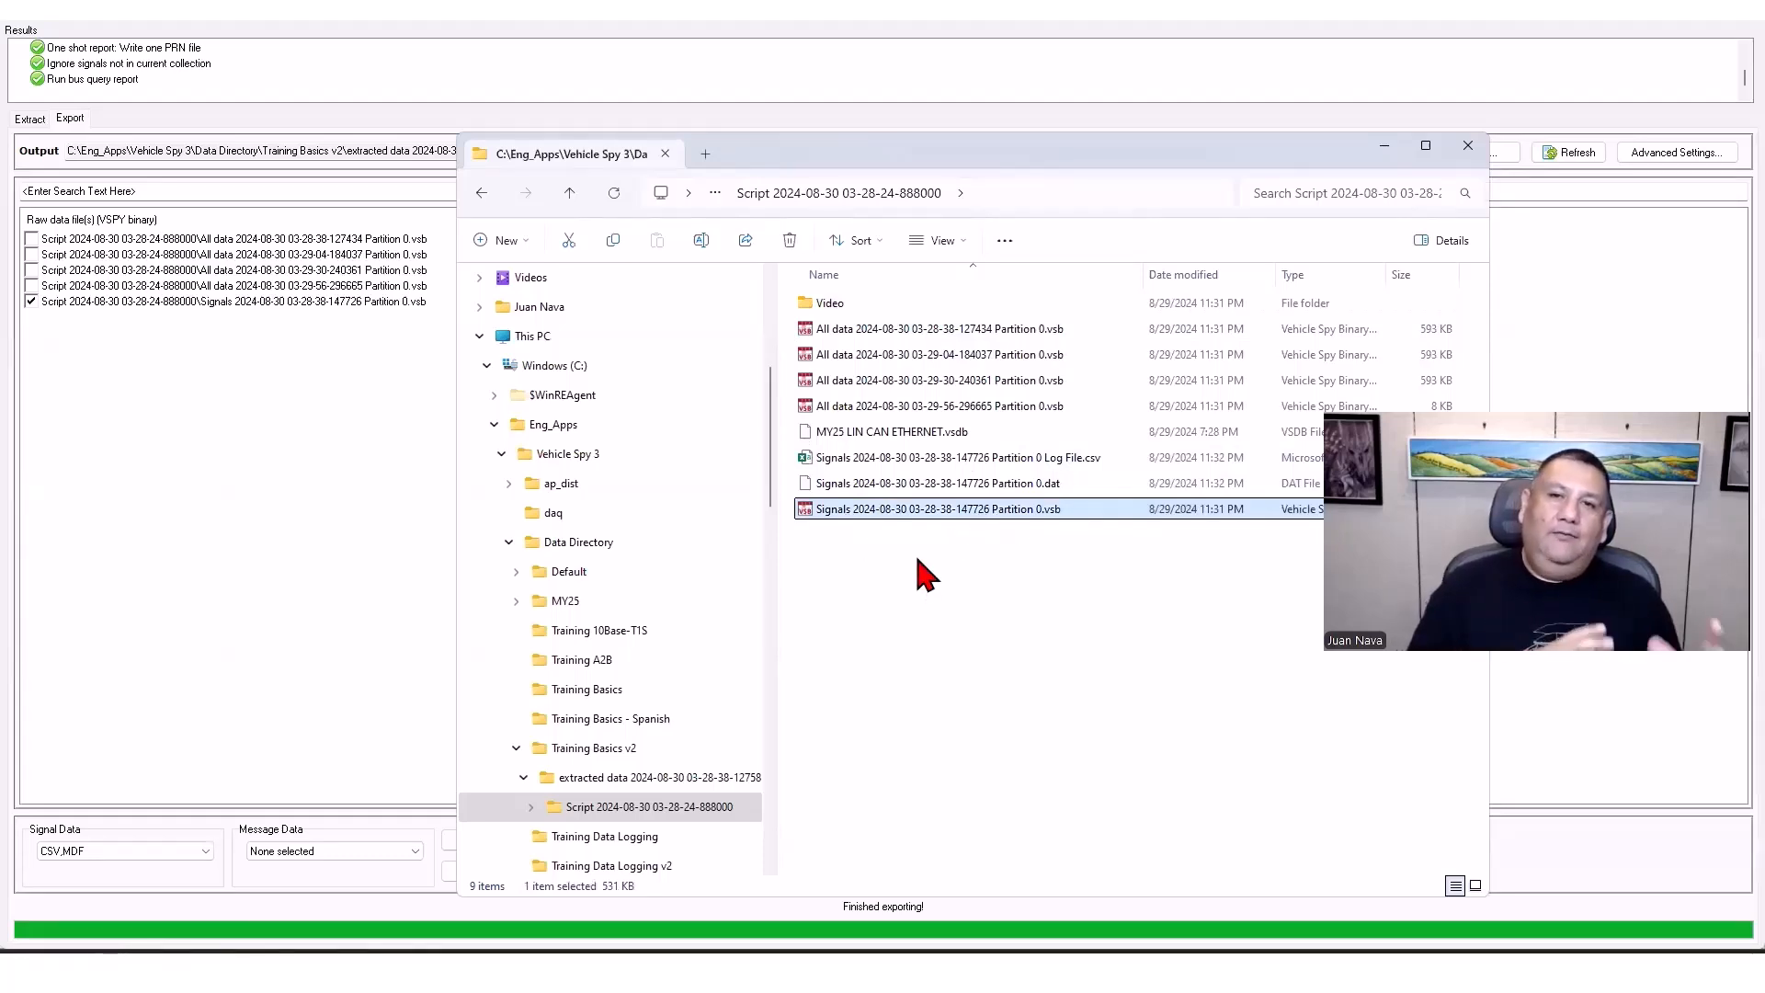
{"action": "left_click", "coordinate": [857, 359]}
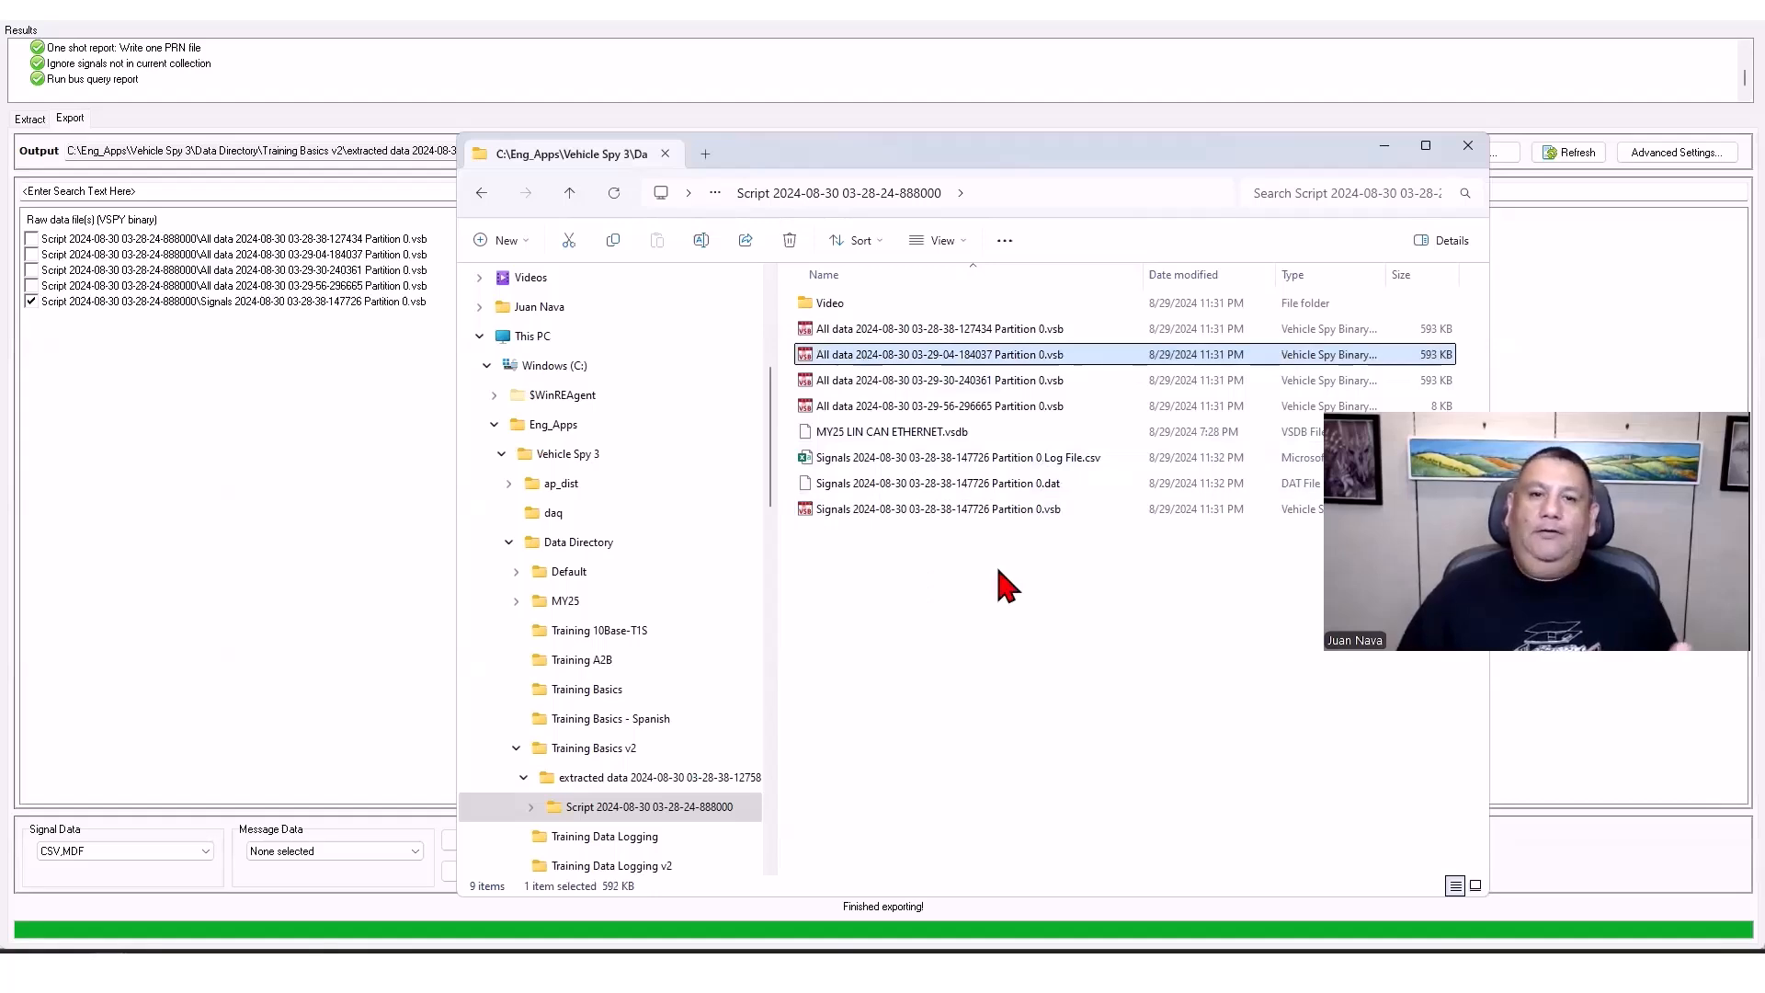
{"action": "left_click", "coordinate": [424, 554]}
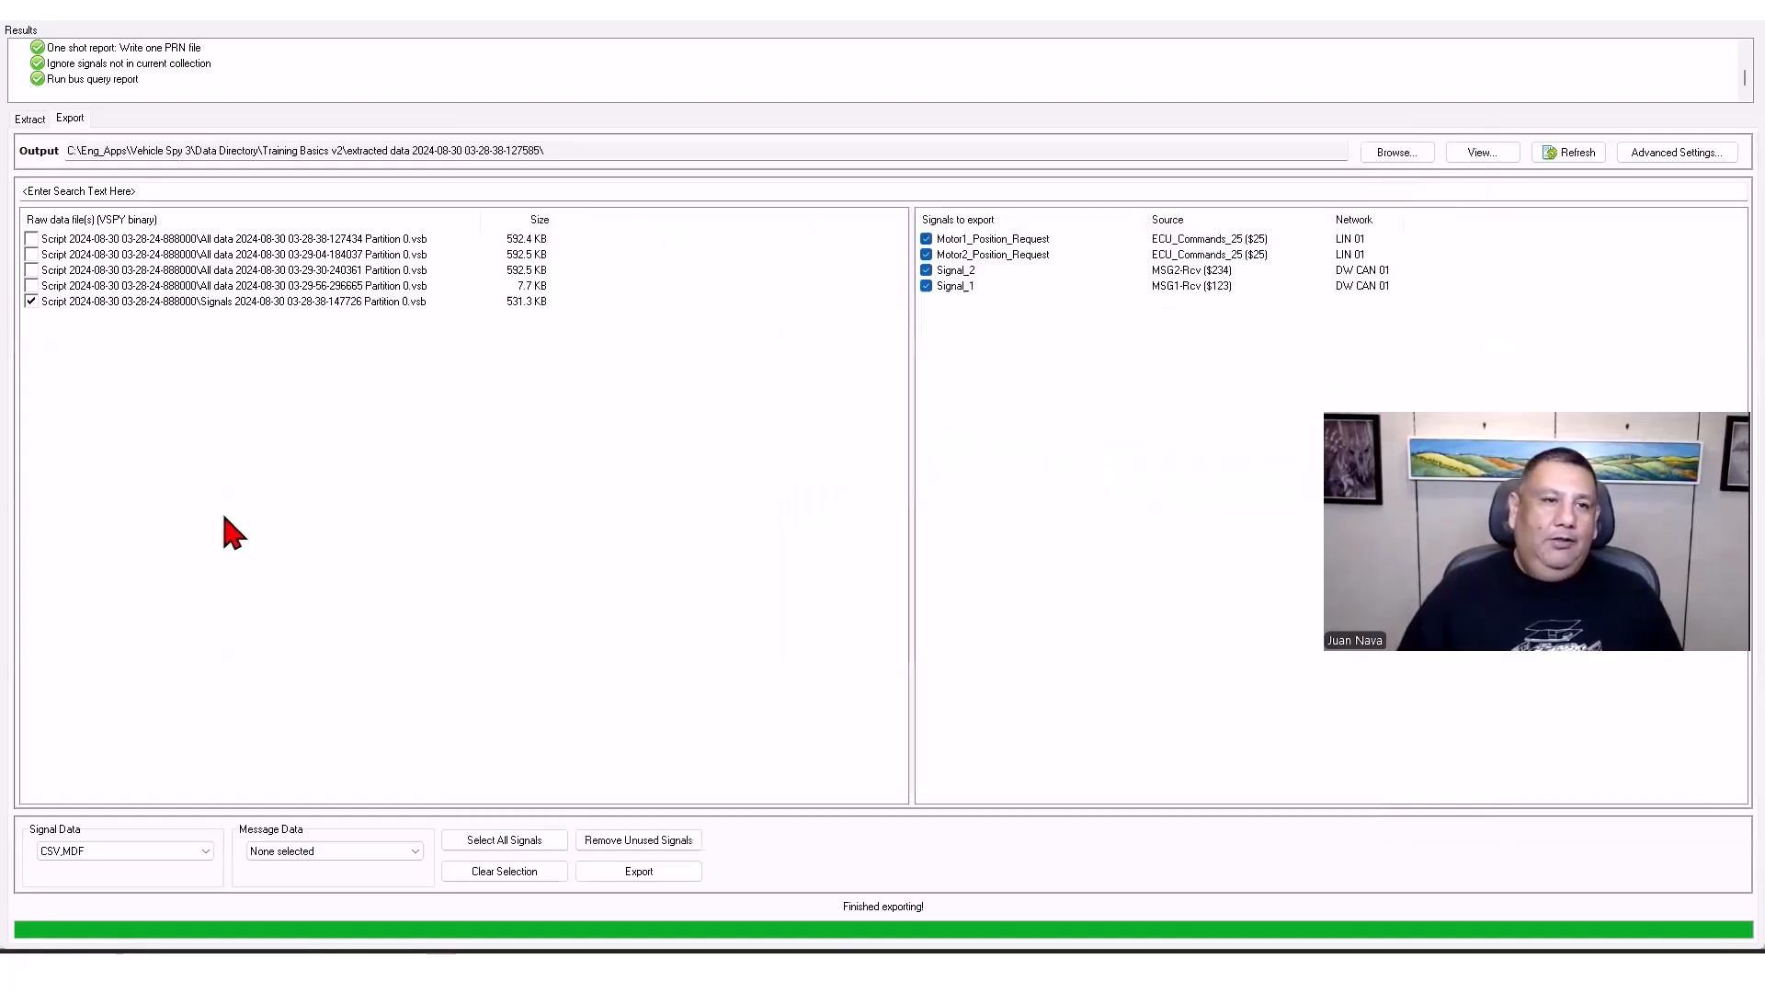
{"action": "left_click", "coordinate": [32, 269]}
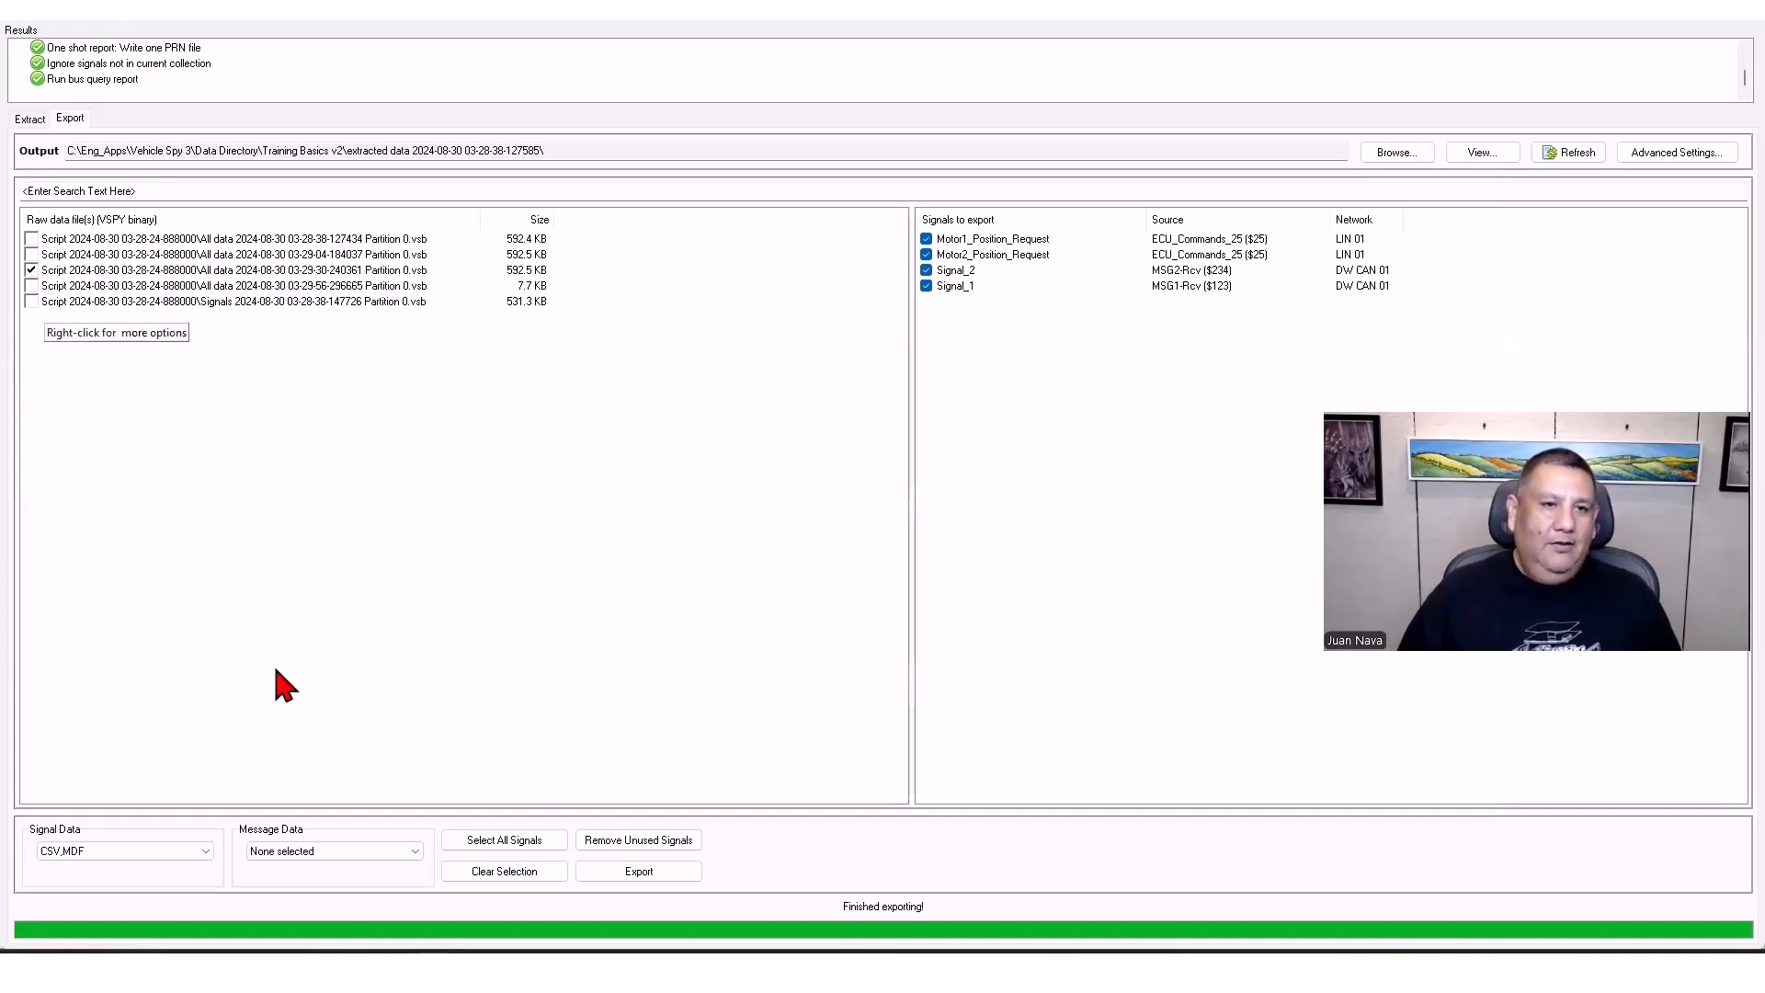
{"action": "left_click", "coordinate": [204, 851]}
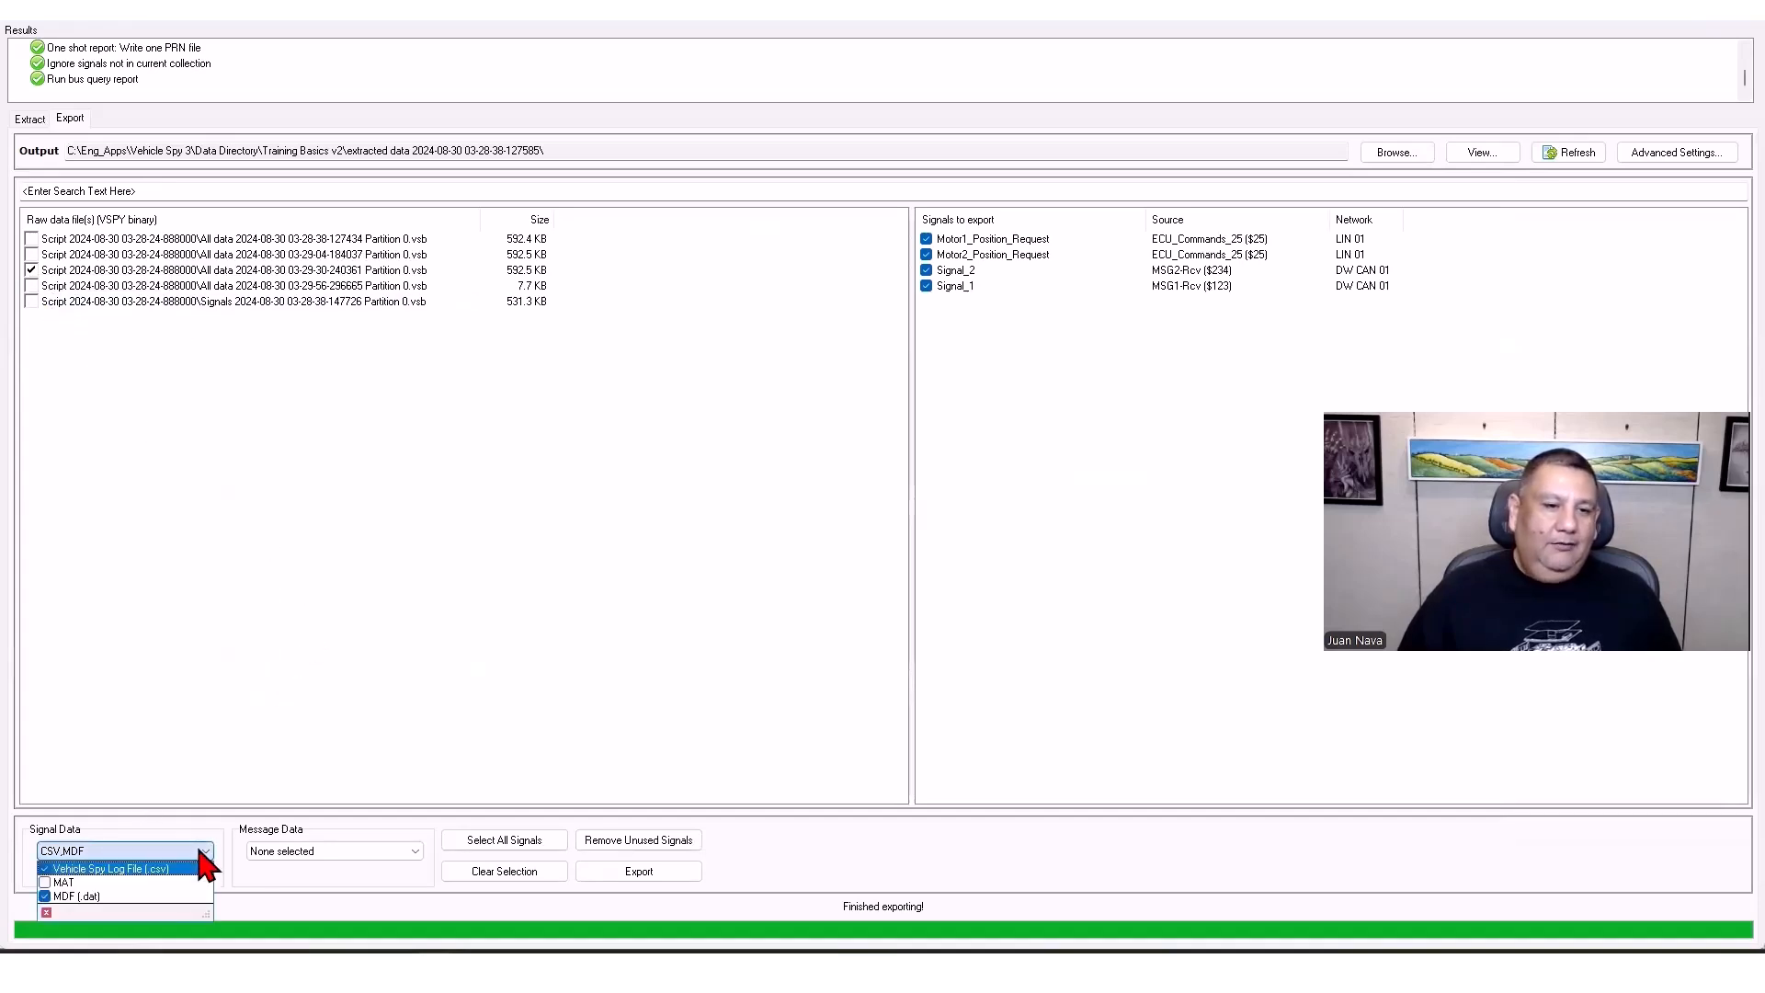
{"action": "left_click", "coordinate": [44, 896]}
{"action": "left_click", "coordinate": [44, 868]}
{"action": "left_click", "coordinate": [416, 853]}
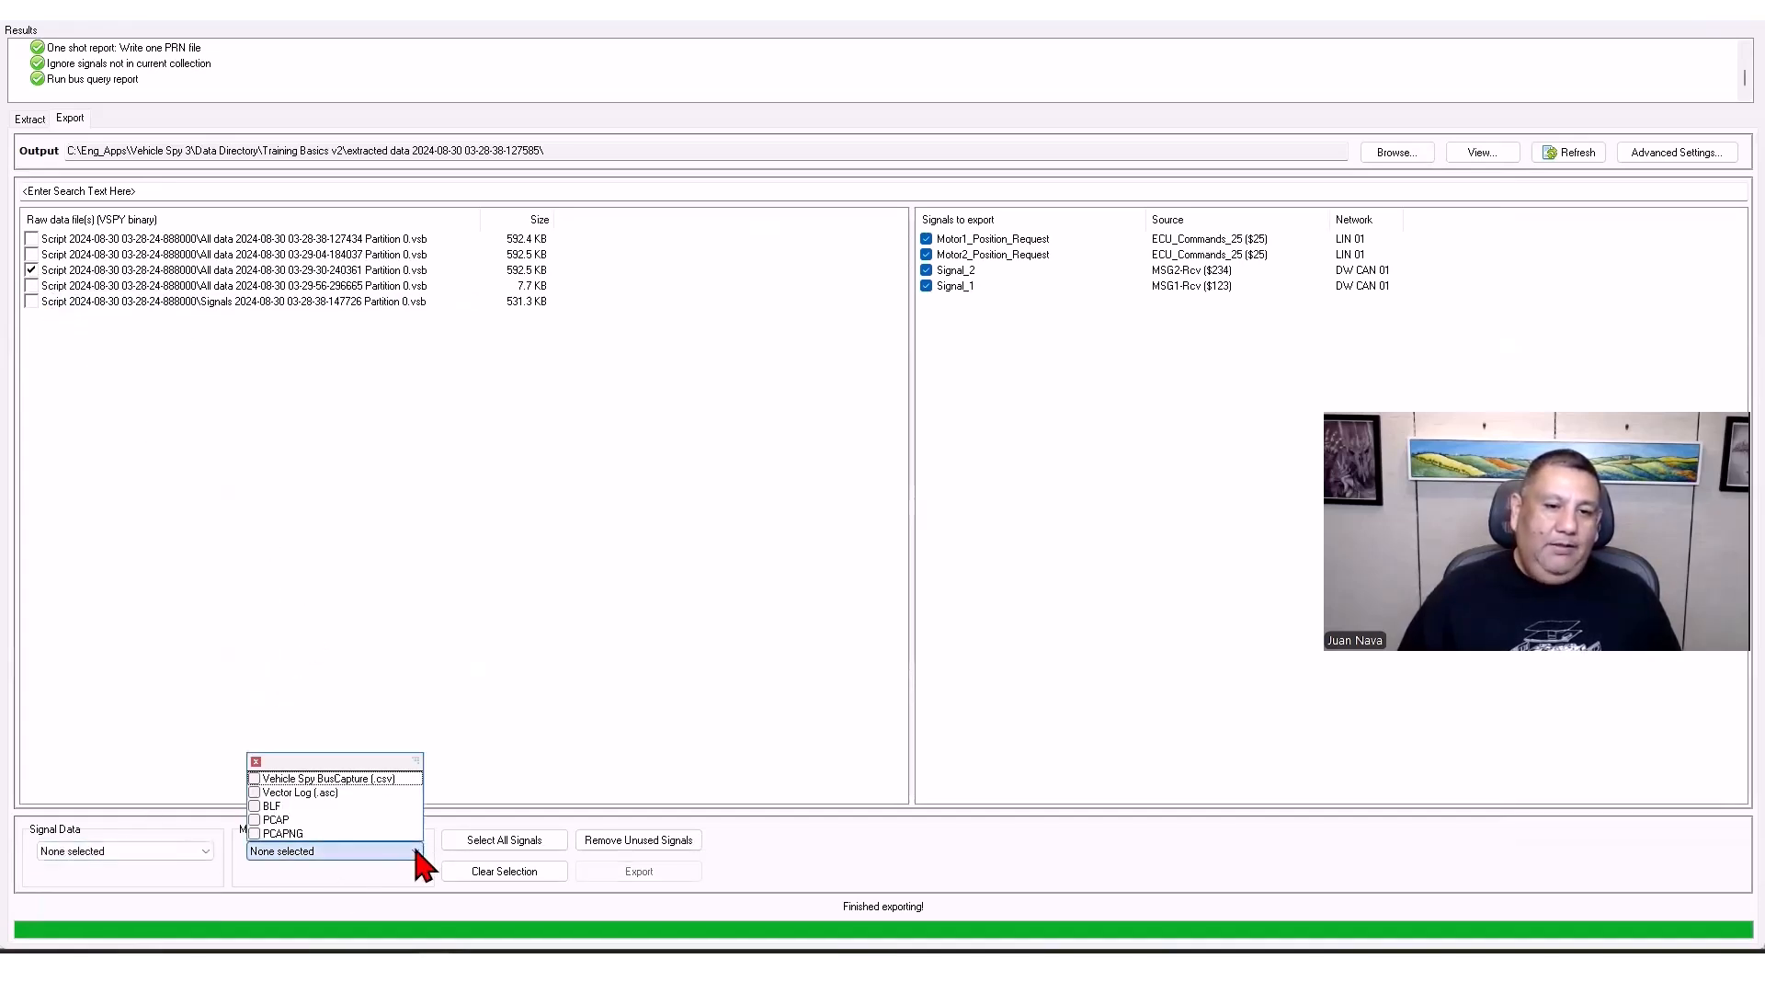
{"action": "left_click", "coordinate": [386, 791]}
{"action": "left_click", "coordinate": [576, 689]}
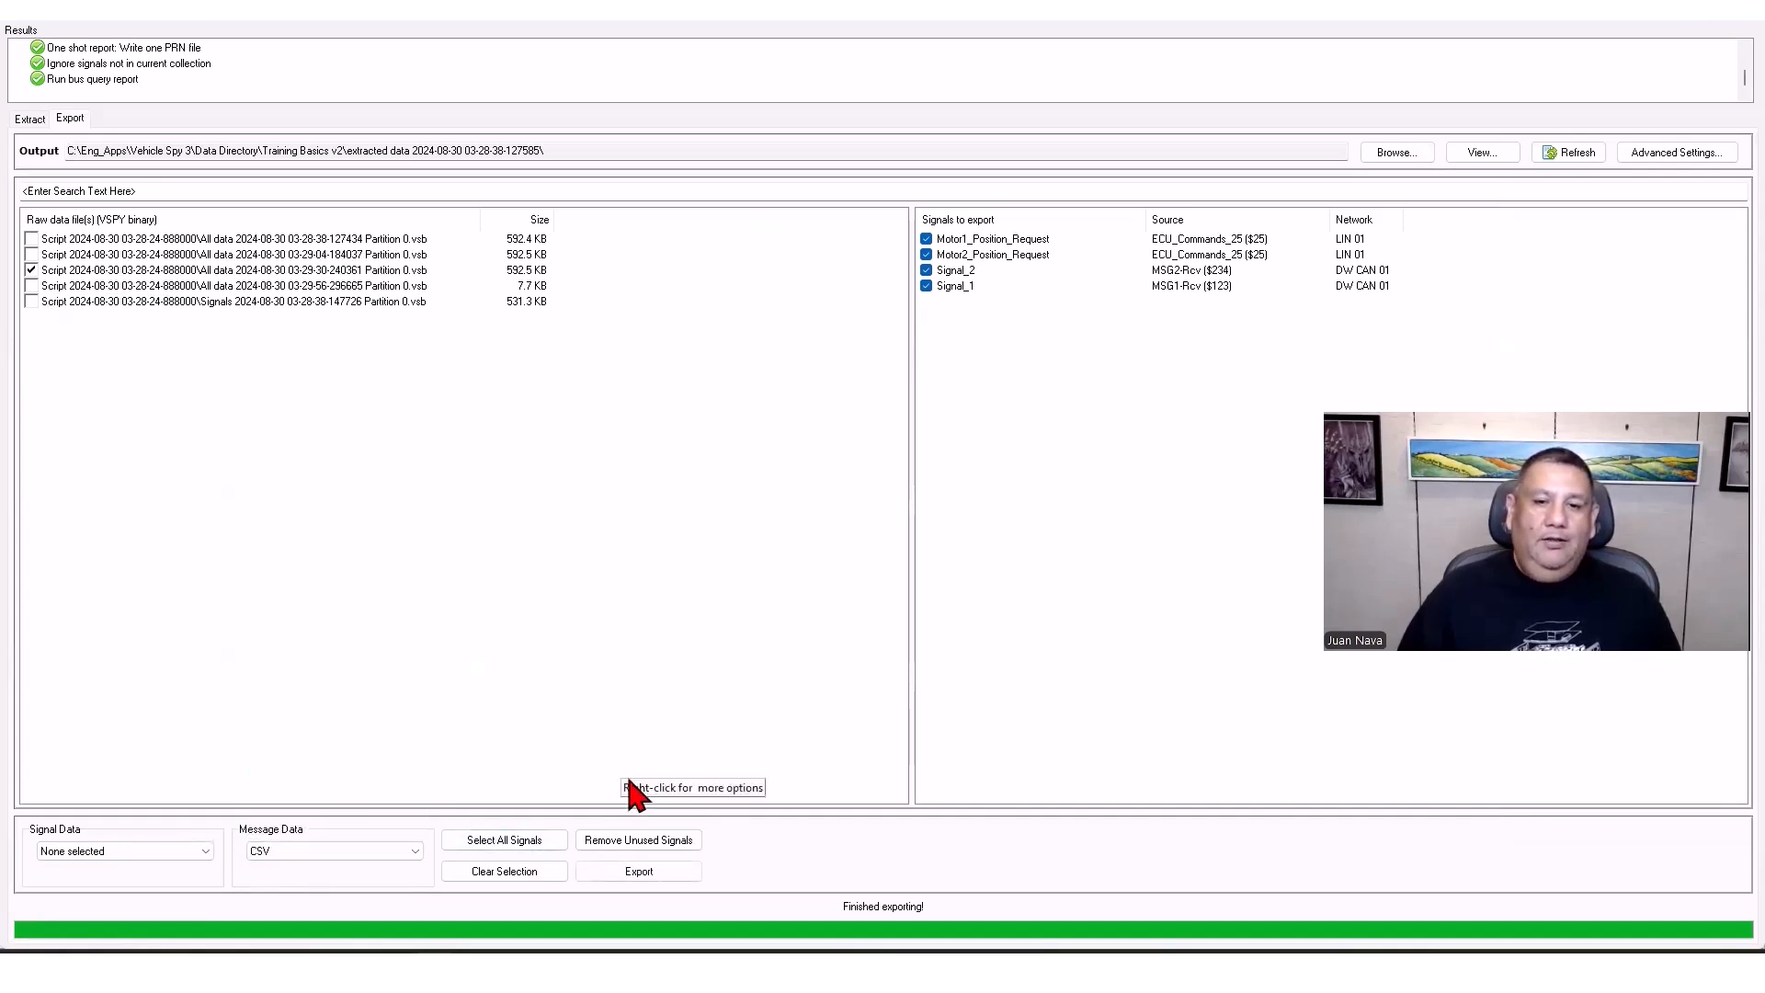
{"action": "left_click", "coordinate": [625, 874]}
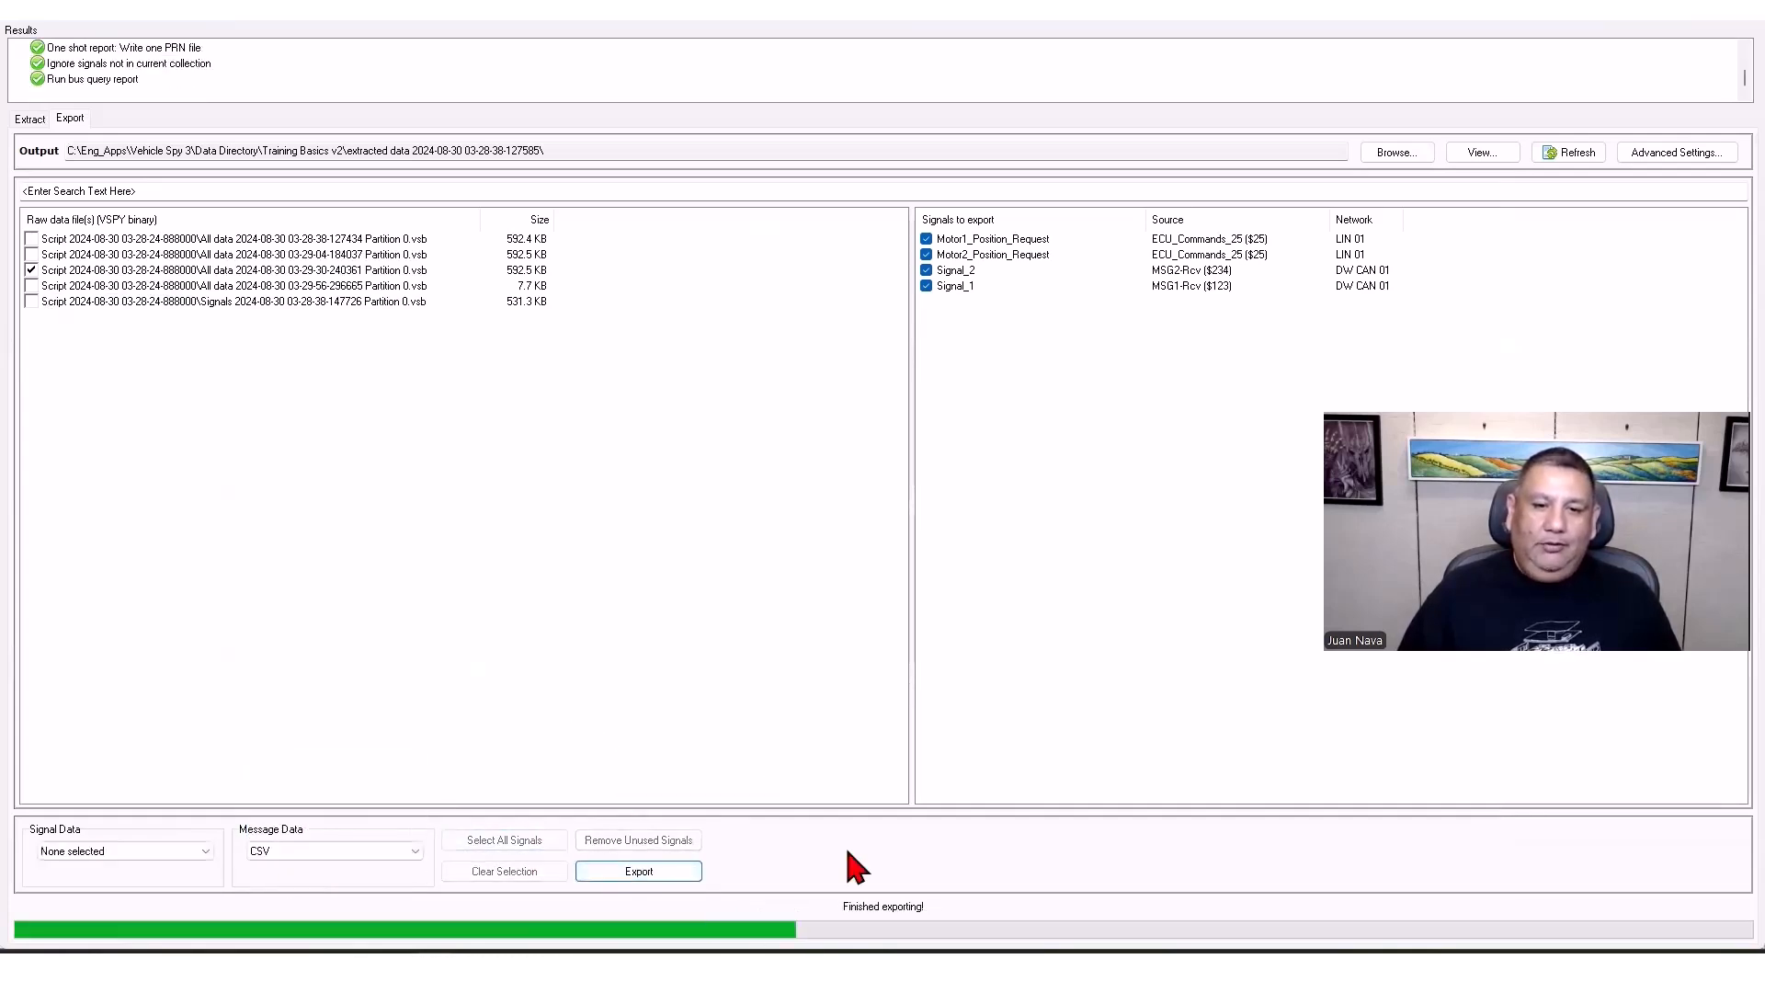
Open the exported All data .csv from the script folder in Excel without converting its data, examine the message rows, and close it.
{"action": "left_click", "coordinate": [890, 332]}
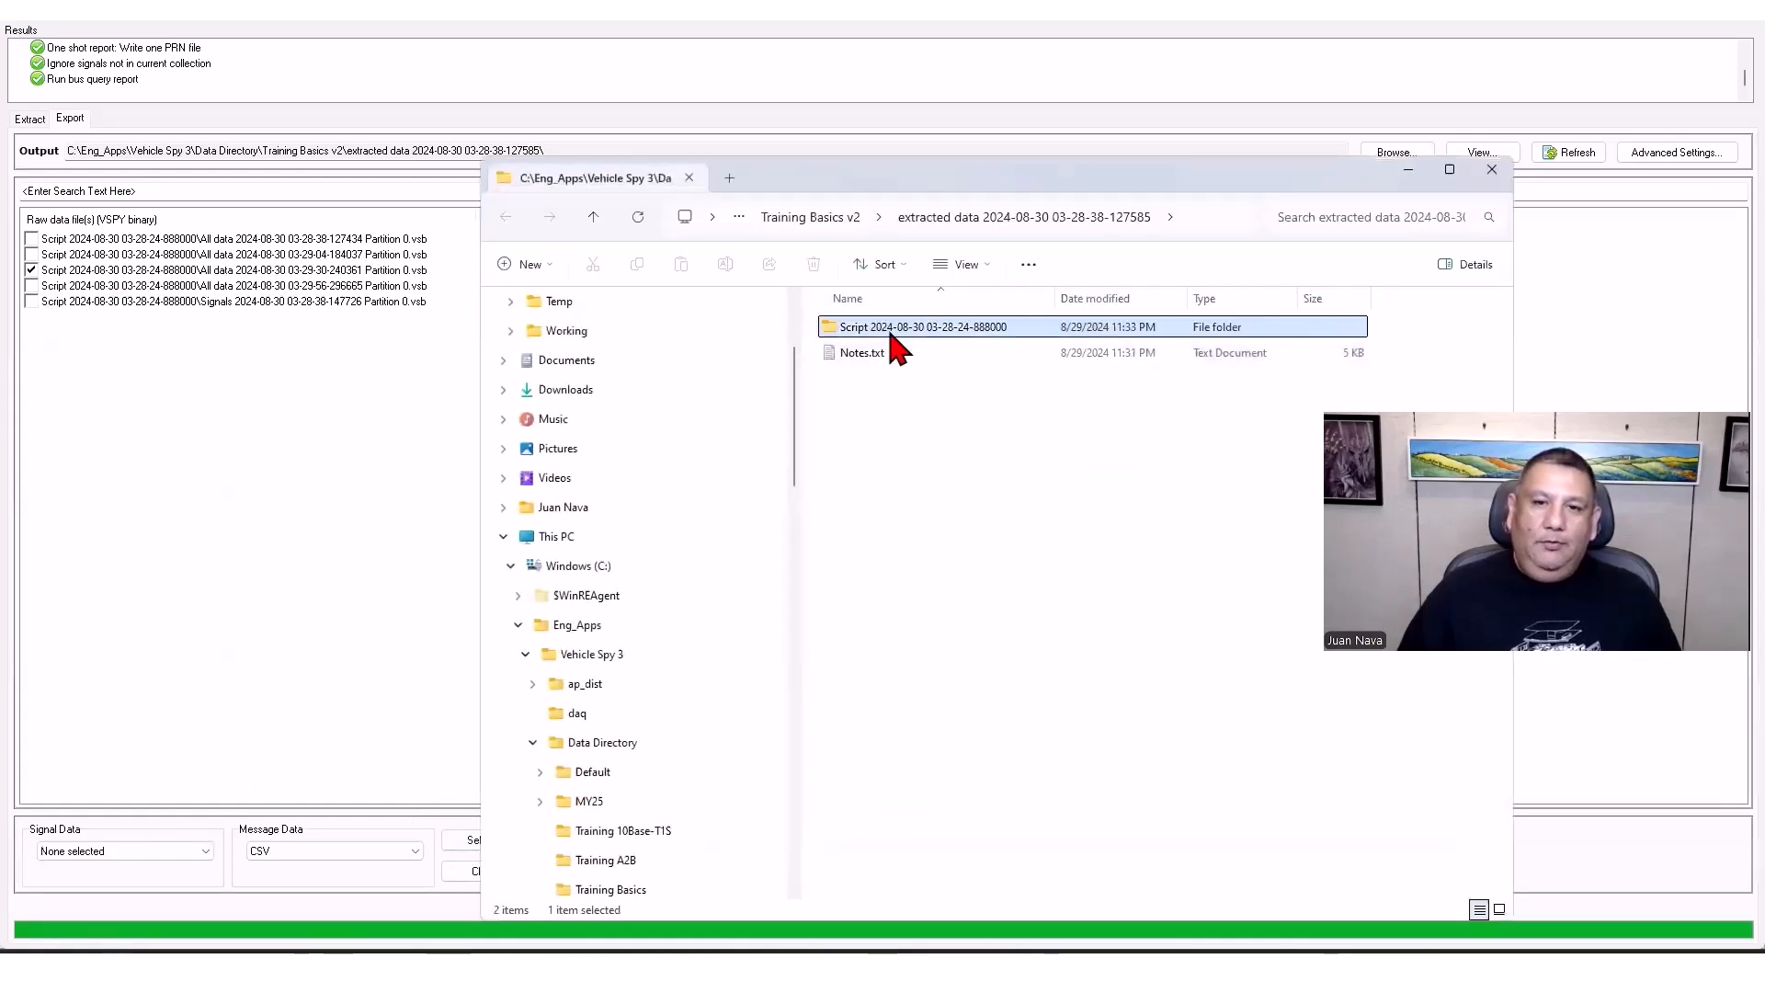
{"action": "double_click", "coordinate": [890, 329]}
{"action": "left_click", "coordinate": [919, 405]}
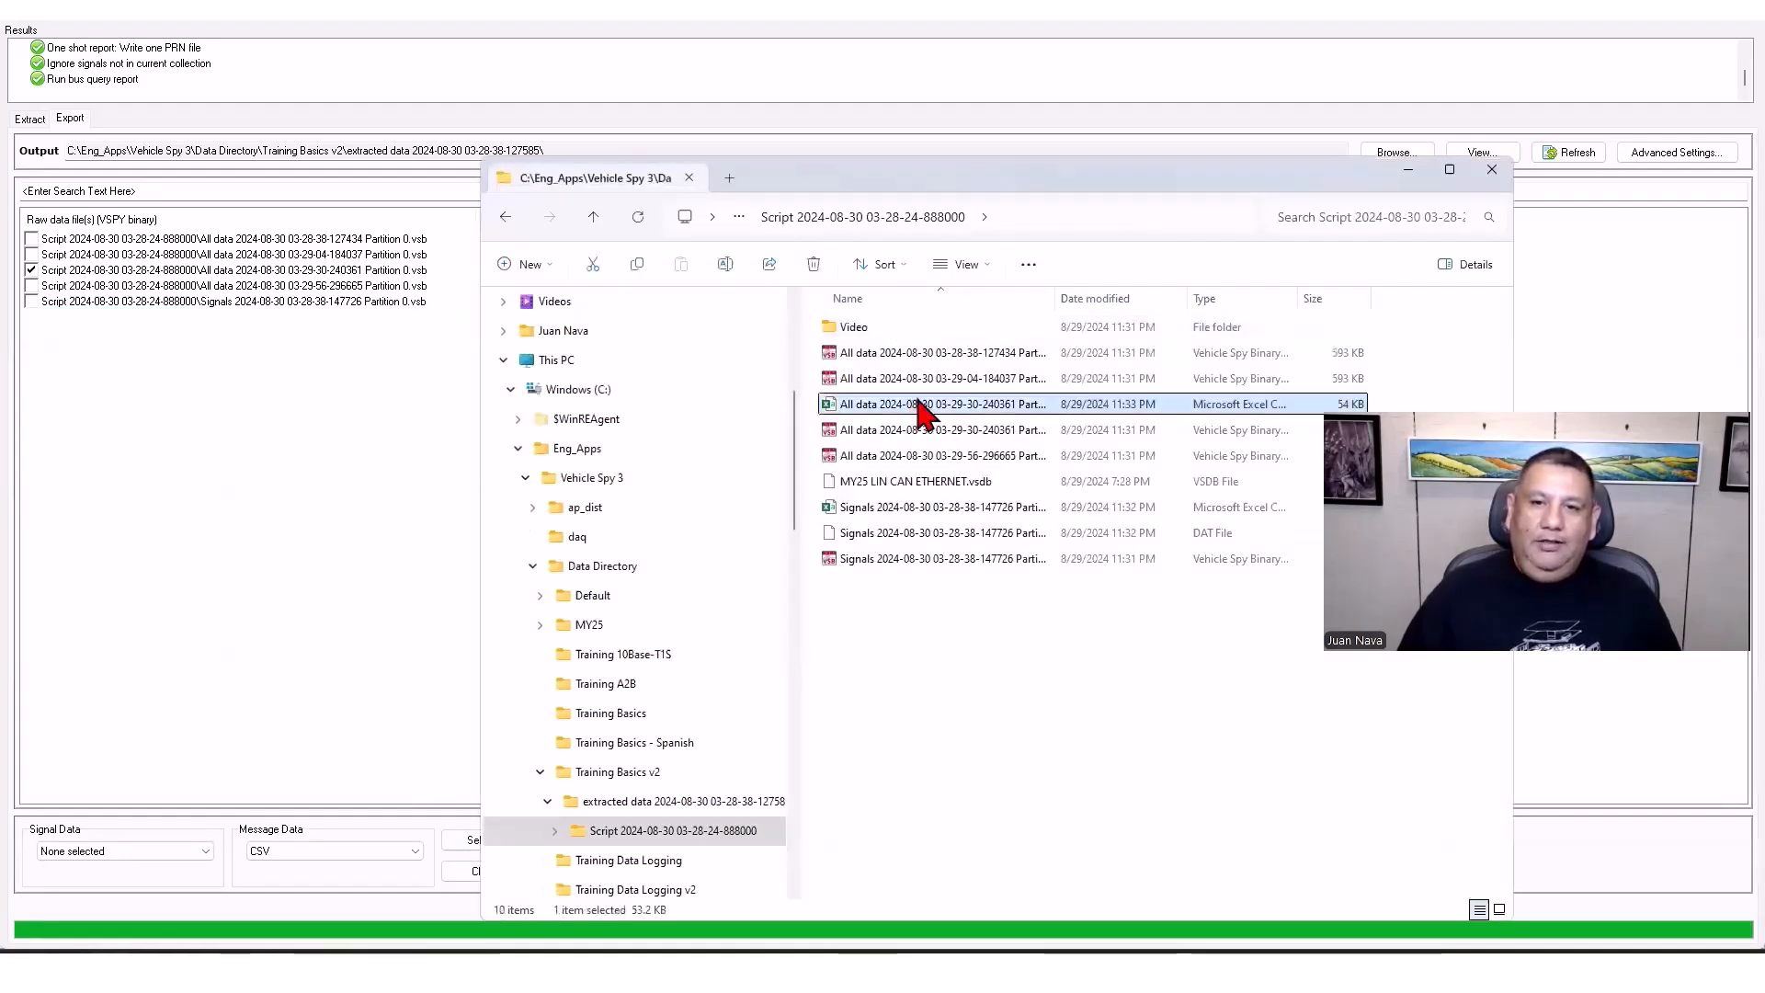
{"action": "double_click", "coordinate": [920, 407]}
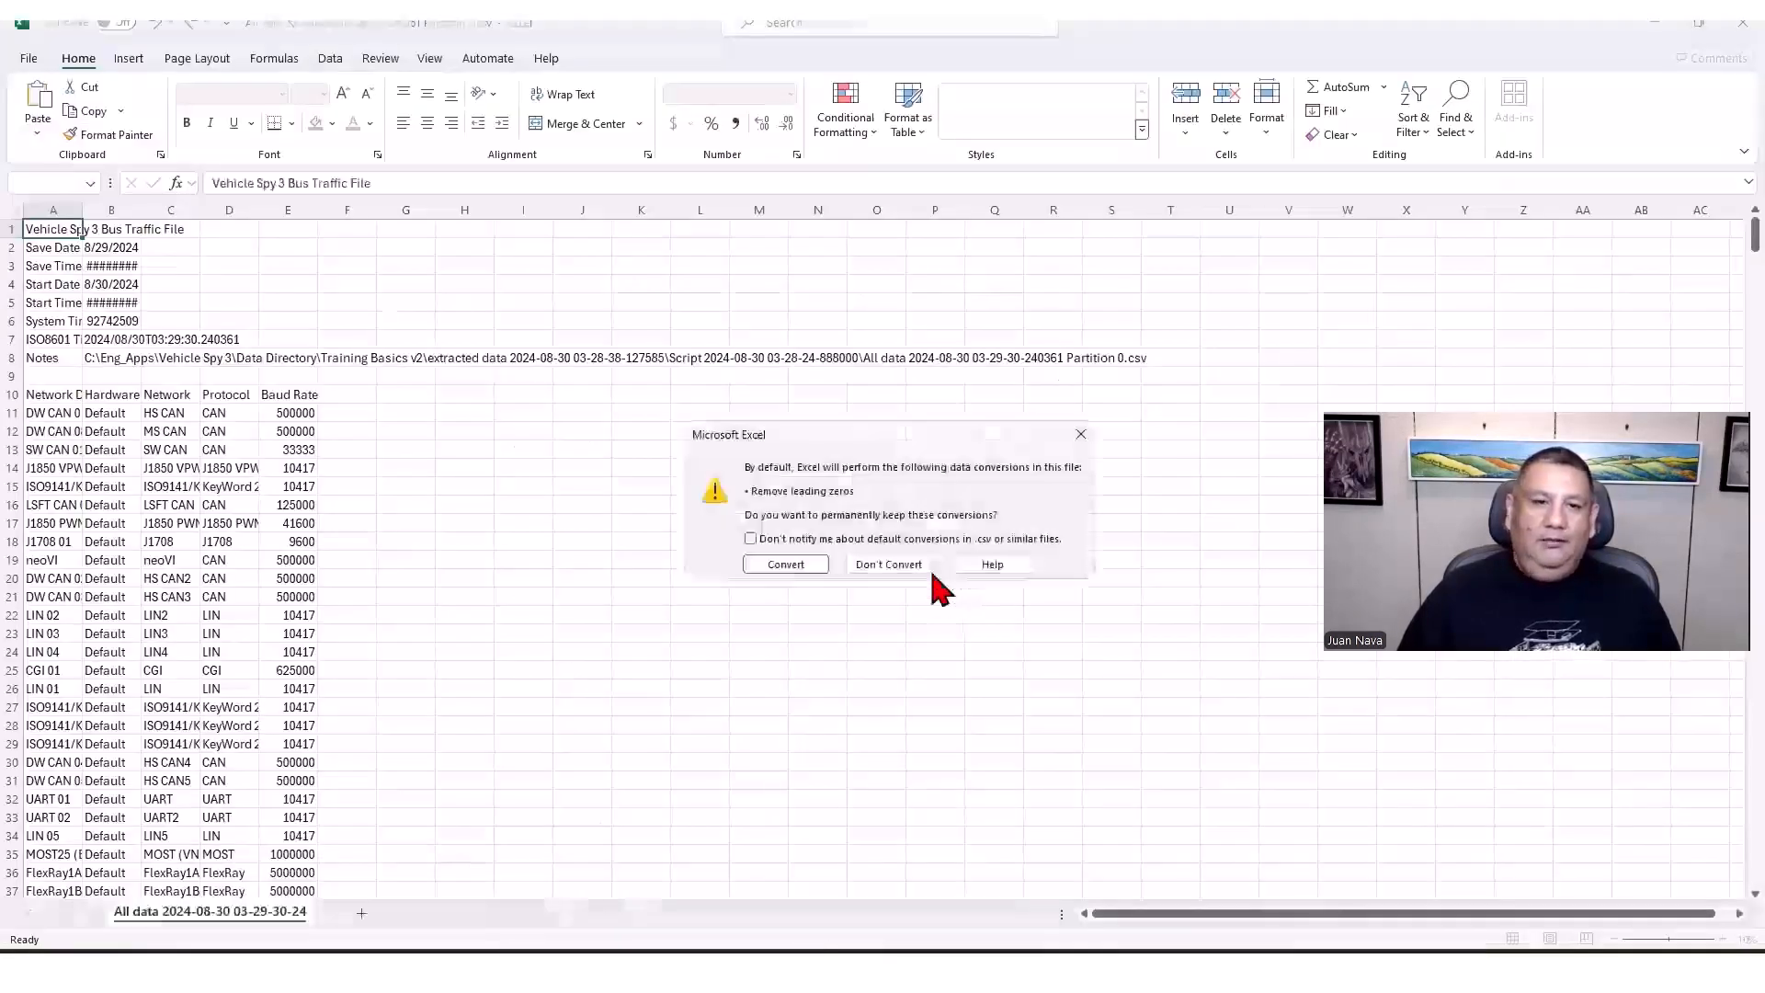
{"action": "left_click", "coordinate": [873, 564]}
{"action": "scroll", "coordinate": [836, 634], "scroll_direction": "down", "scroll_amount": 11}
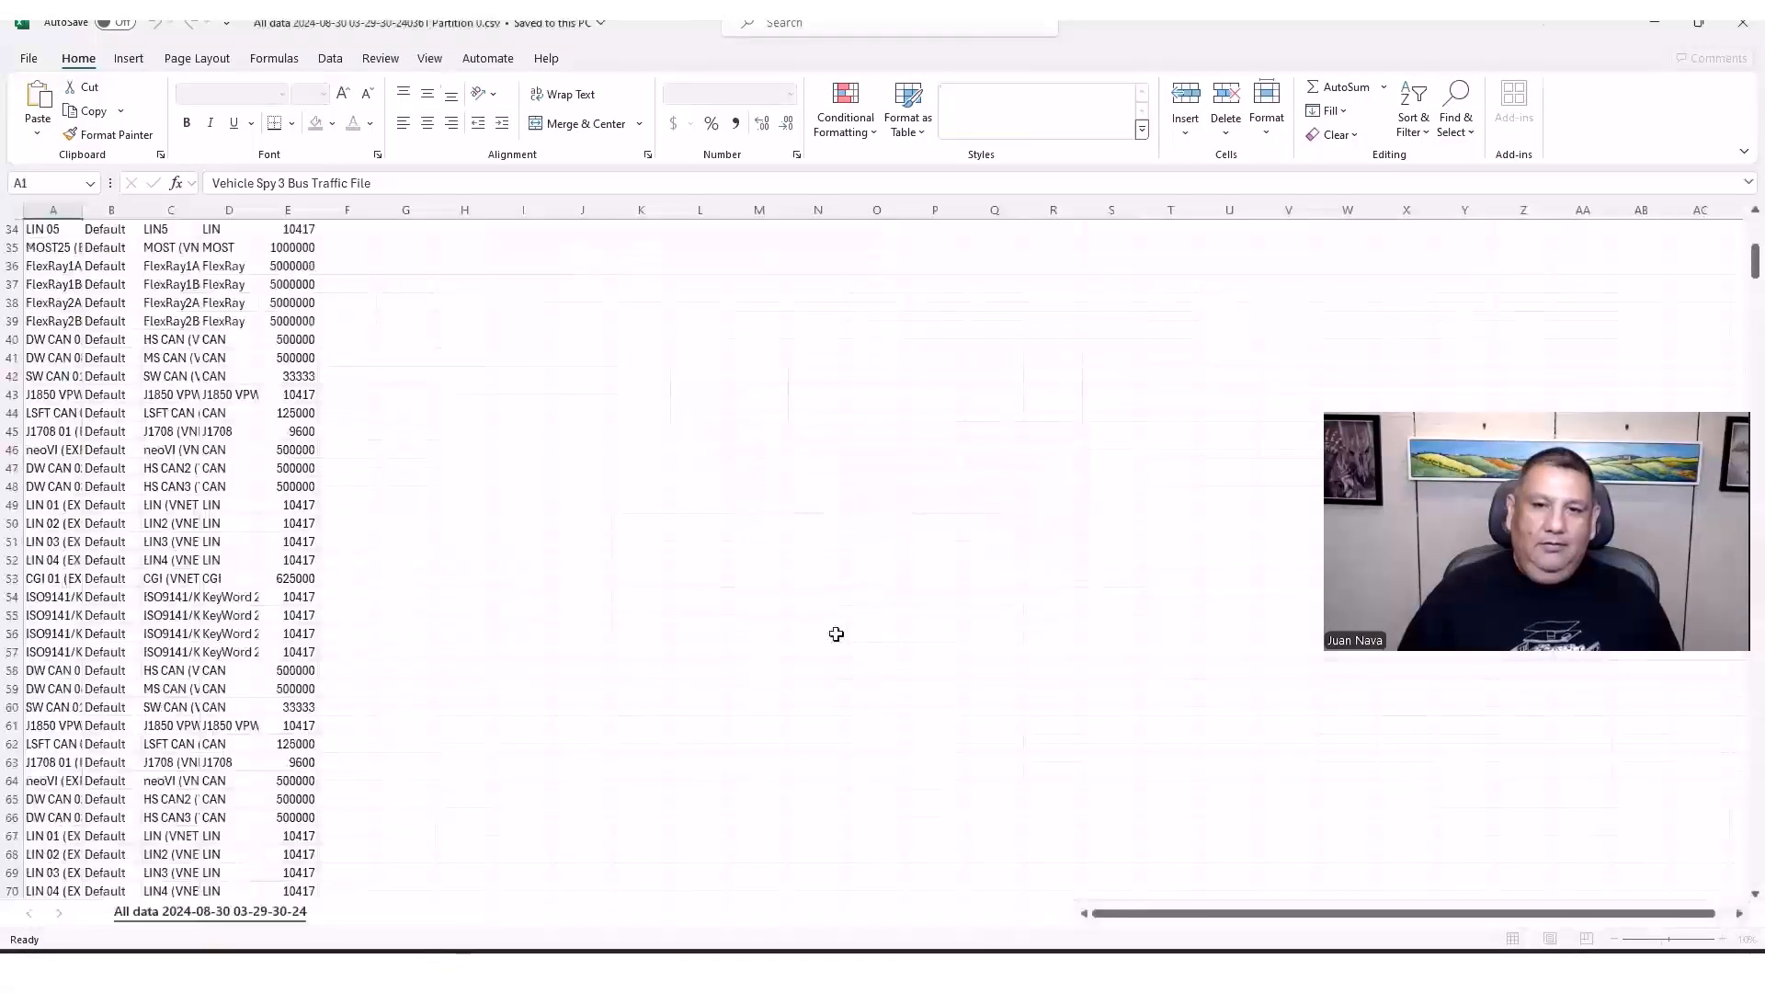
{"action": "scroll", "coordinate": [836, 635], "scroll_direction": "down", "scroll_amount": 20}
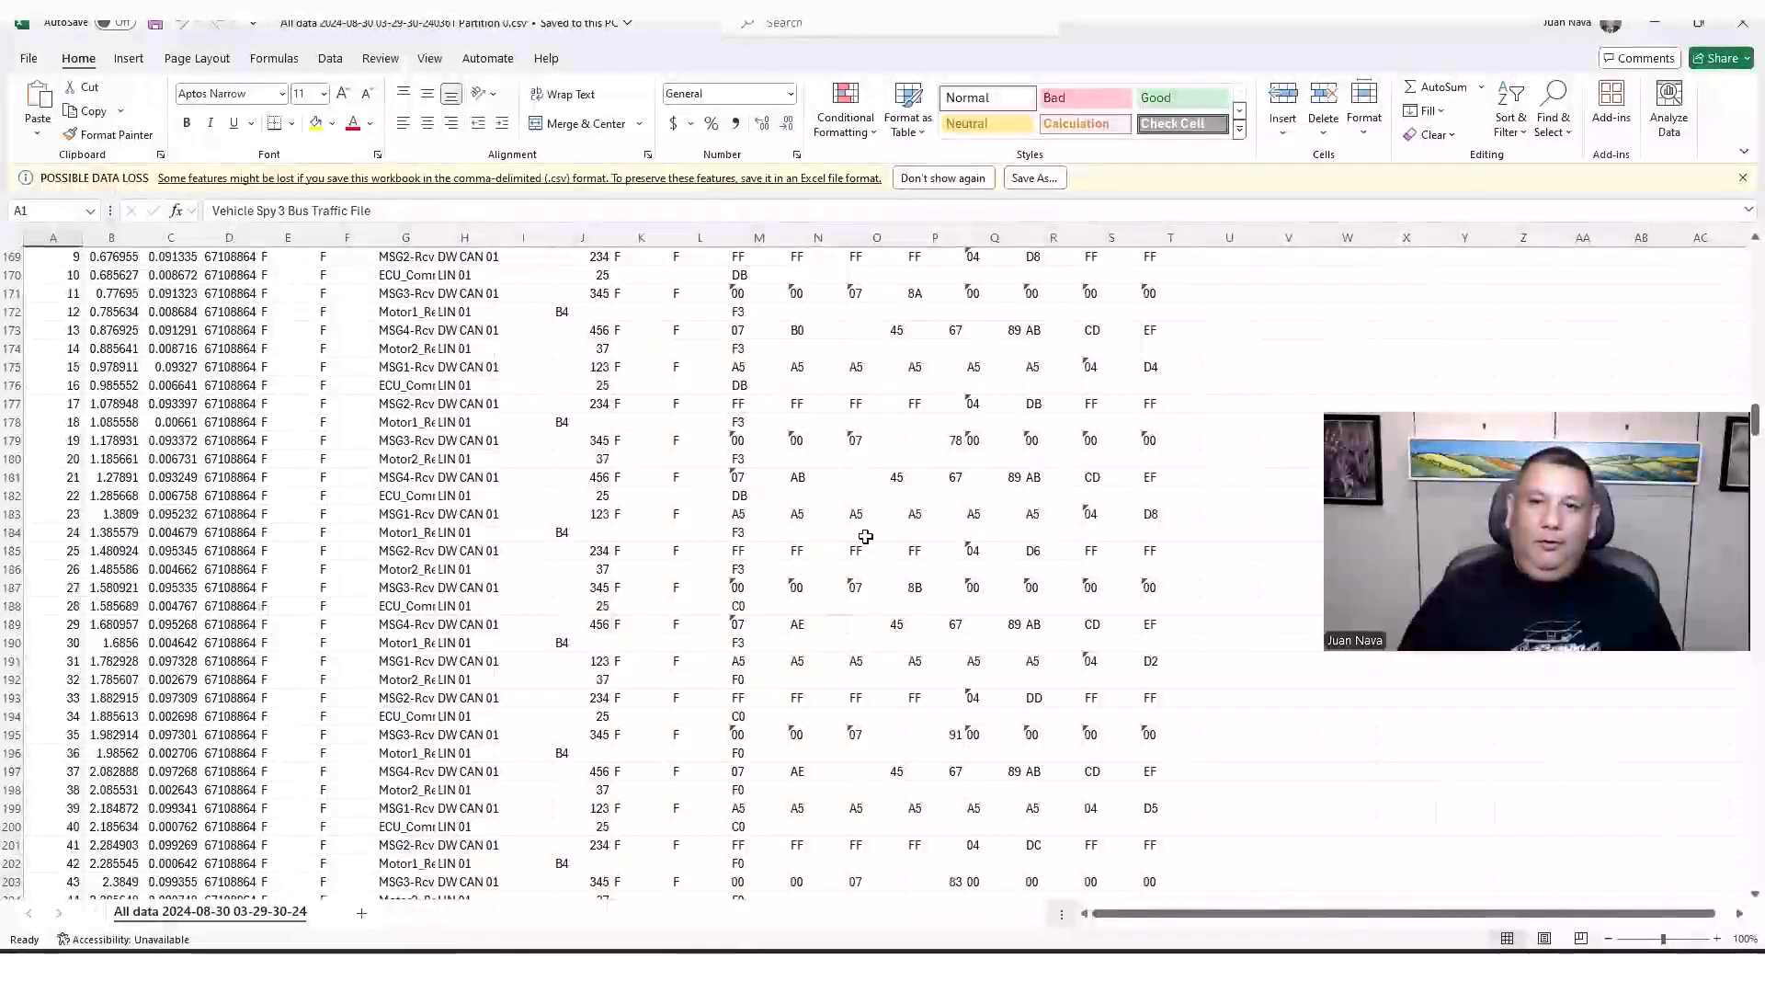
{"action": "scroll", "coordinate": [865, 537], "scroll_direction": "up", "scroll_amount": 7}
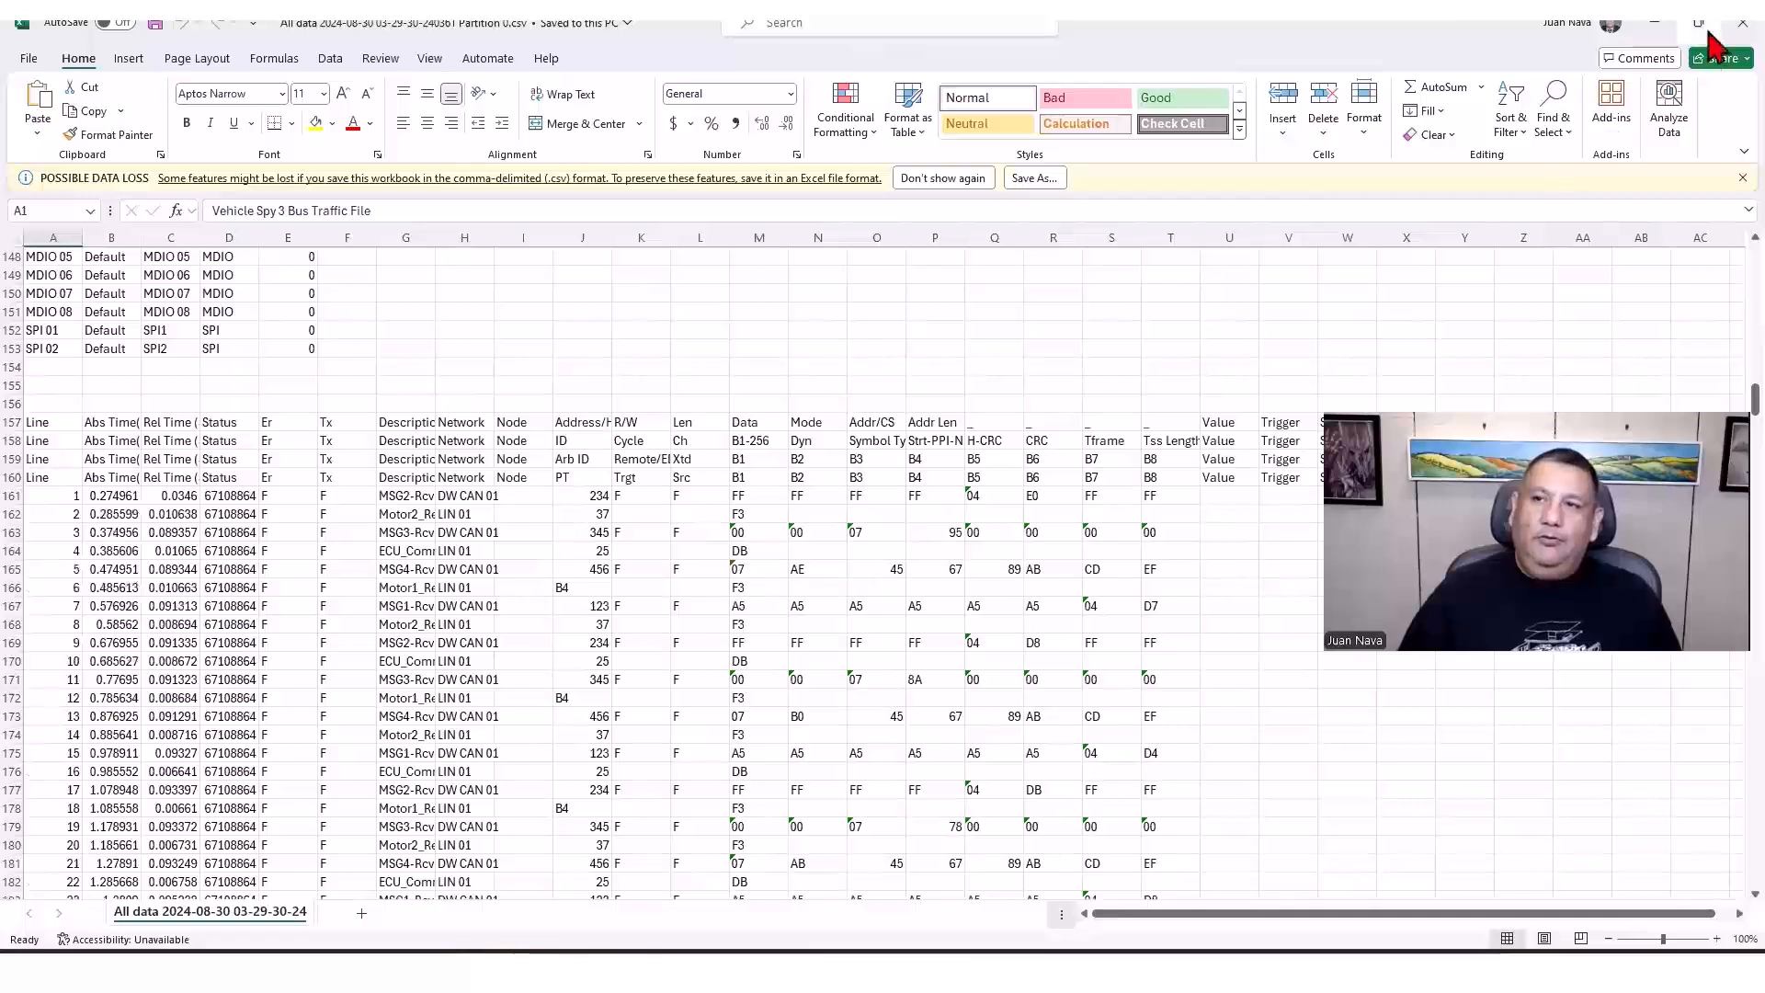
{"action": "left_click", "coordinate": [1741, 22]}
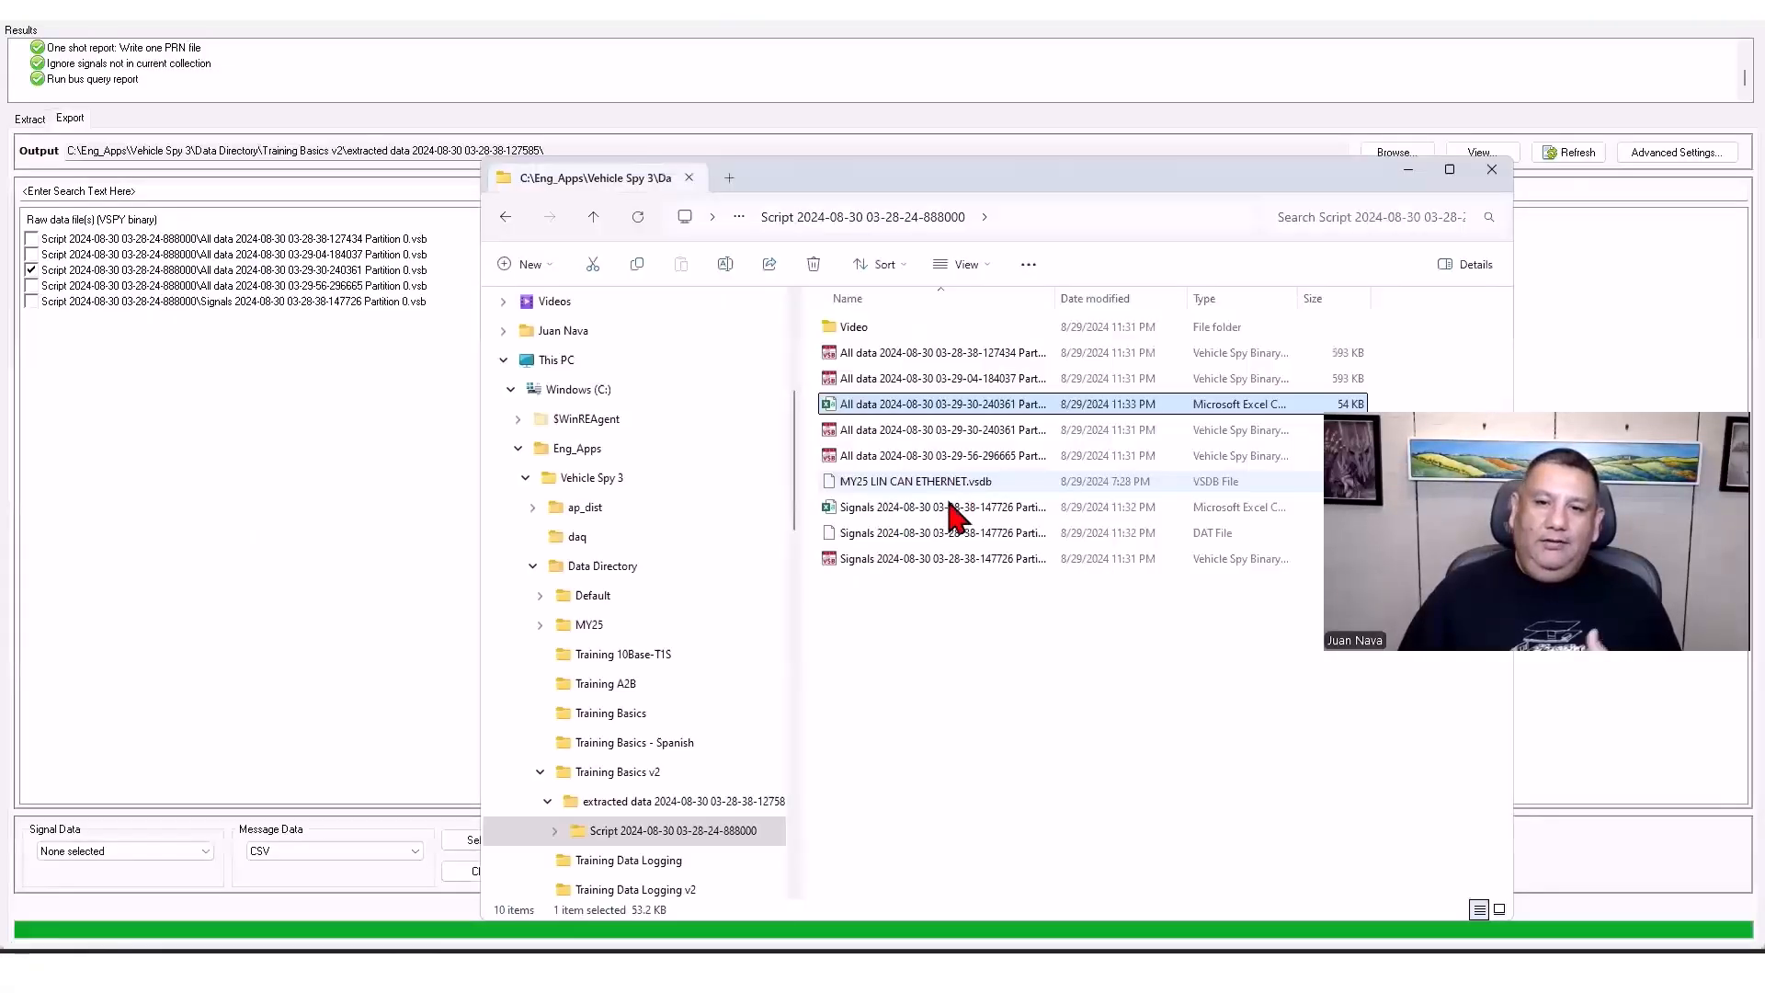
Select the exported Signals .csv file in the script folder, and switch to the Additional Video Resources slide in the presentation.
{"action": "left_click", "coordinate": [955, 508]}
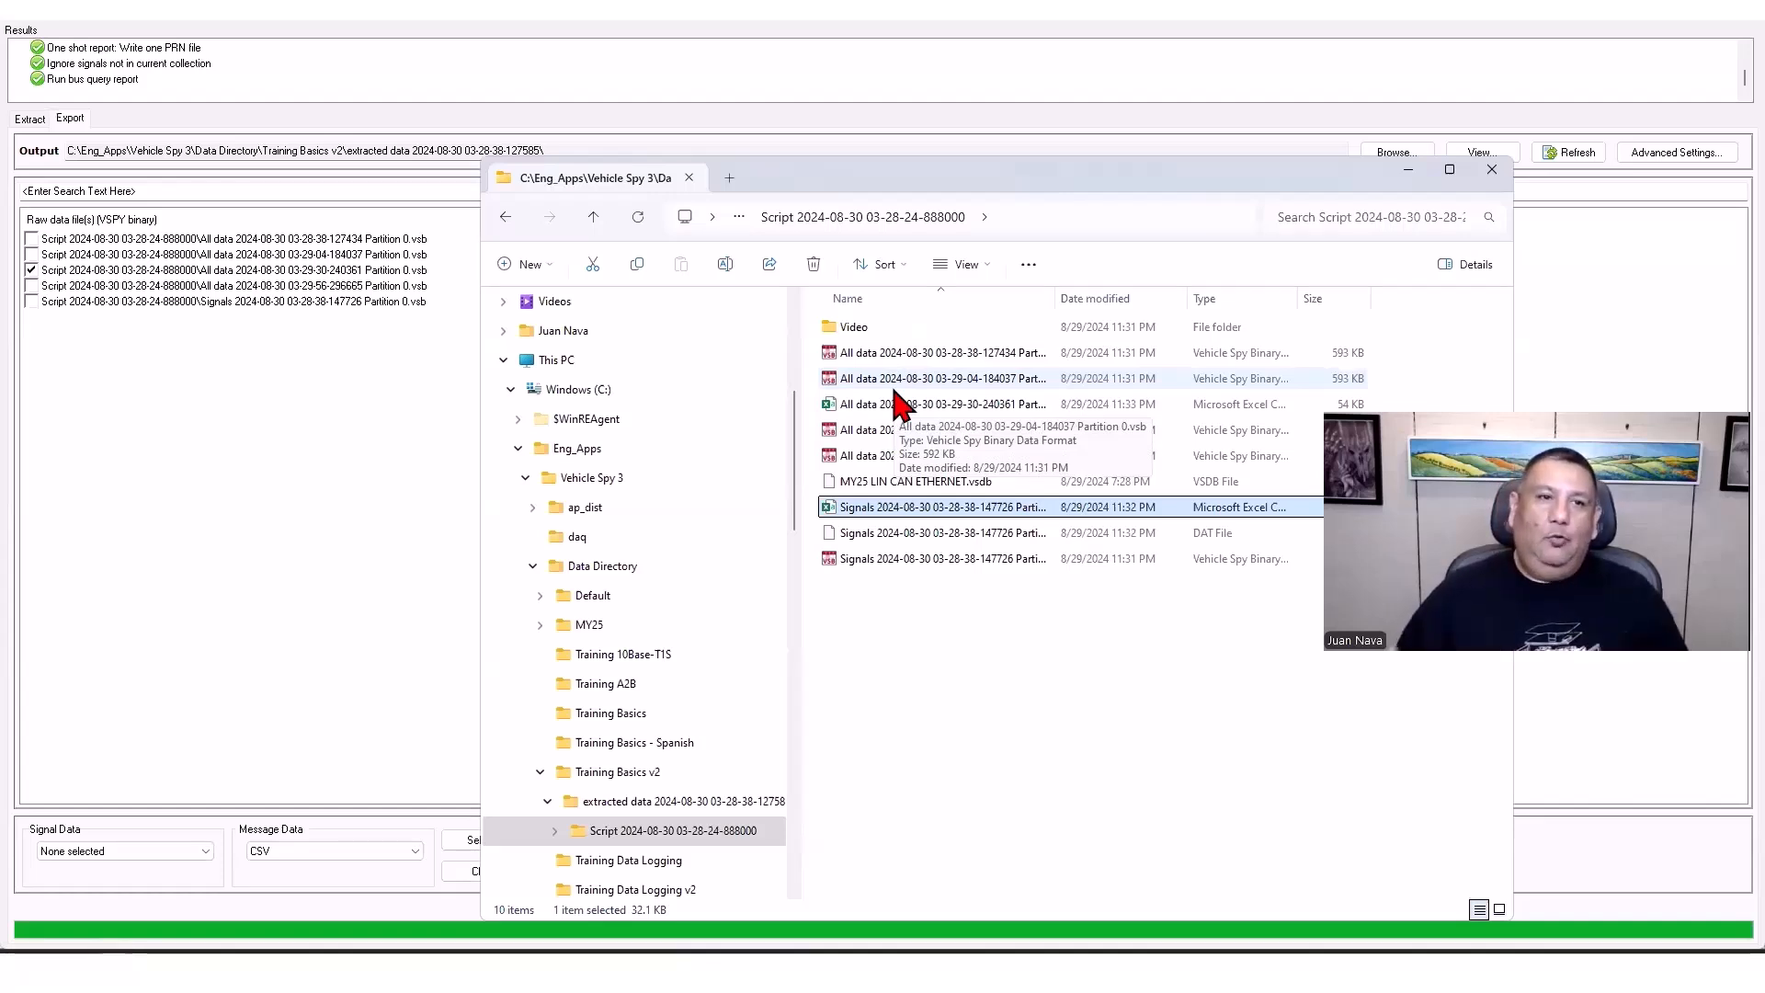
{"action": "left_click", "coordinate": [588, 973]}
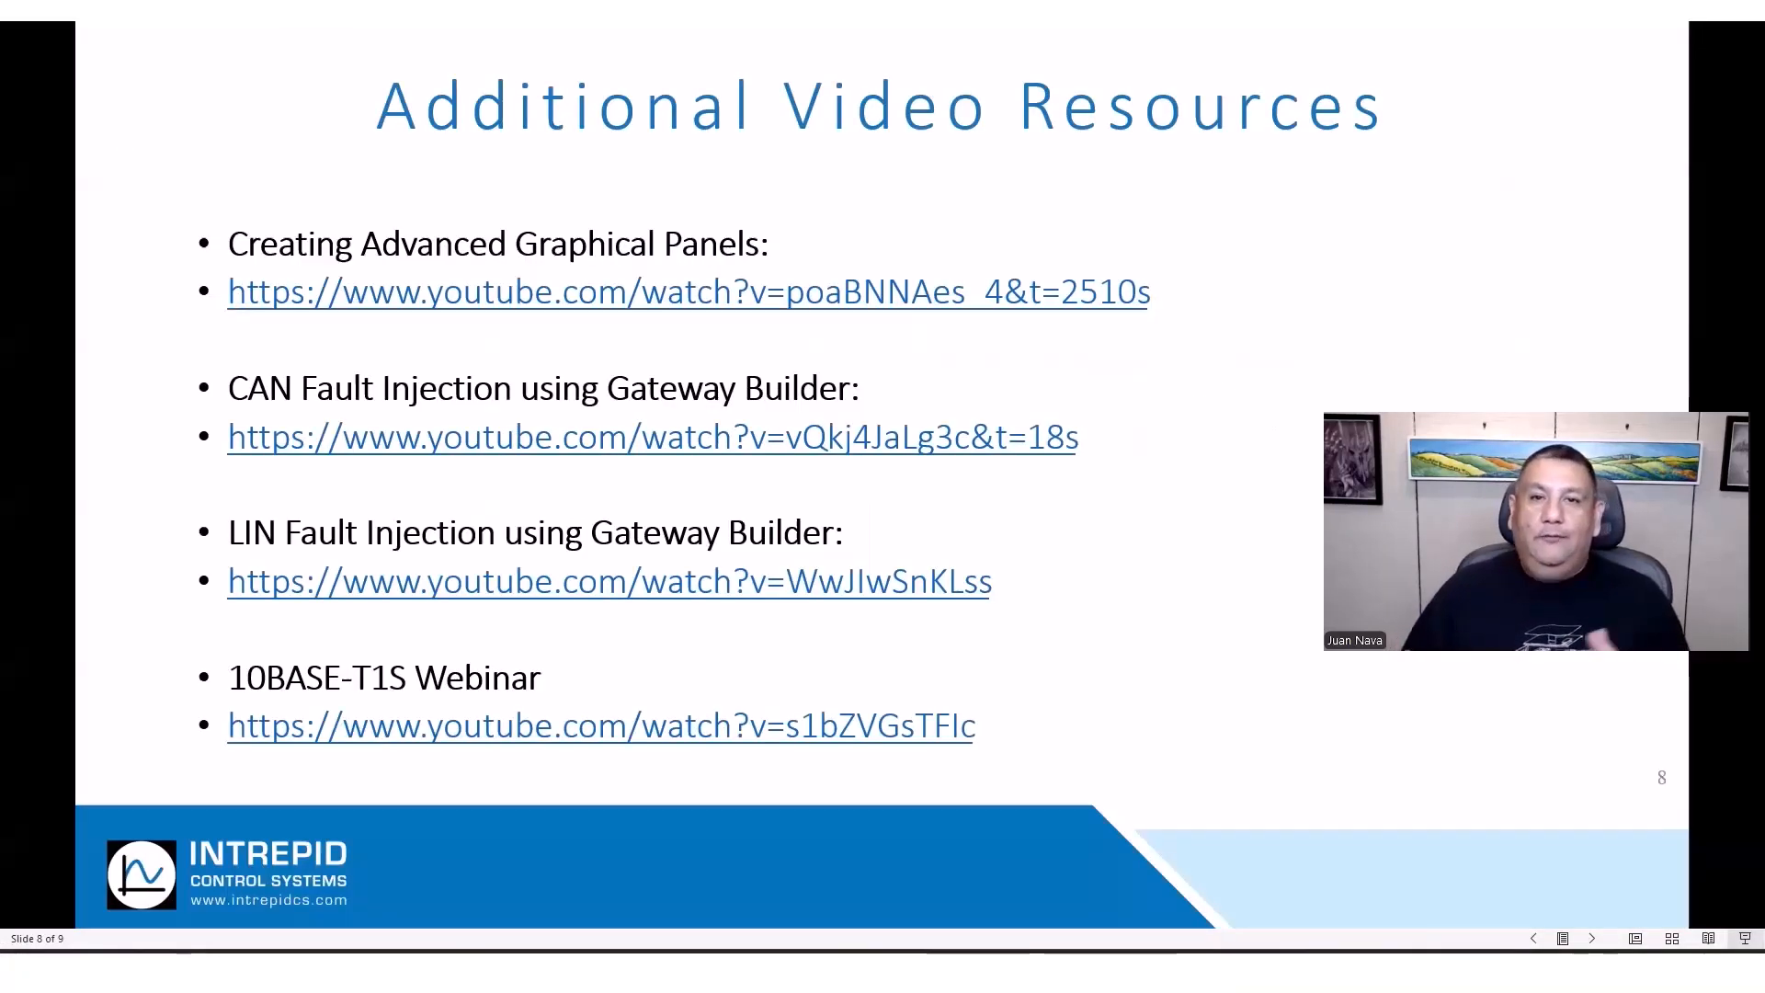